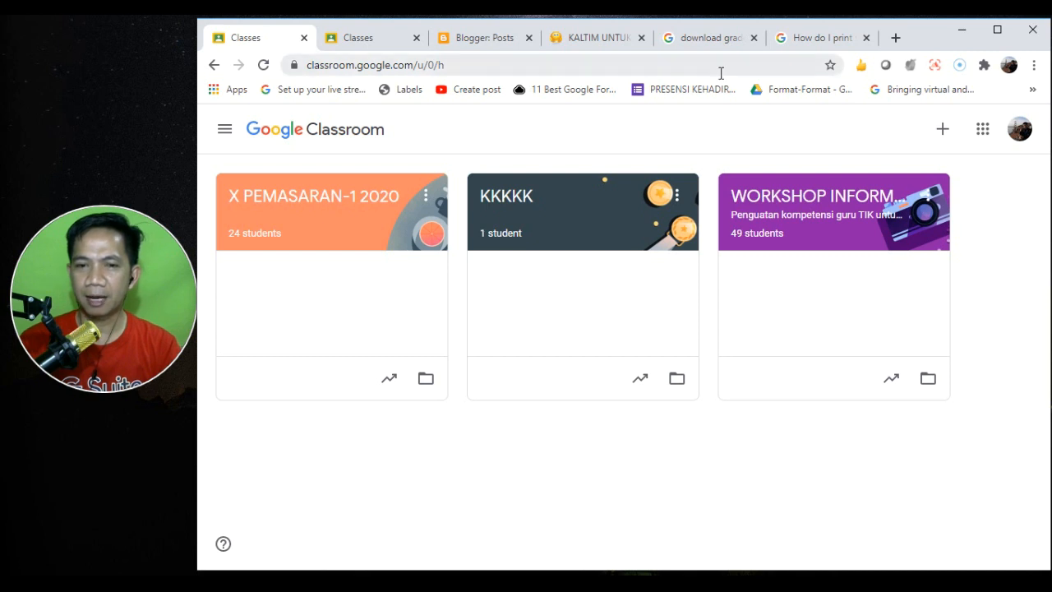
- In the Classroom Help tab, replace the web address with google.com to load the Google homepage
{"action": "left_click", "coordinate": [803, 38]}
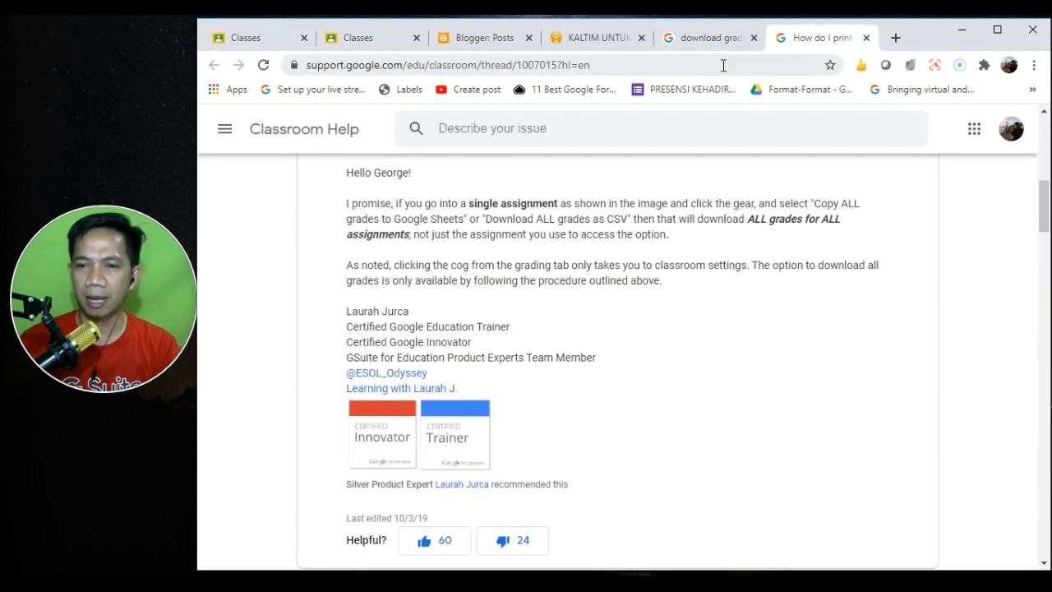
{"action": "left_click", "coordinate": [722, 65]}
{"action": "key", "text": "BackSpace"}
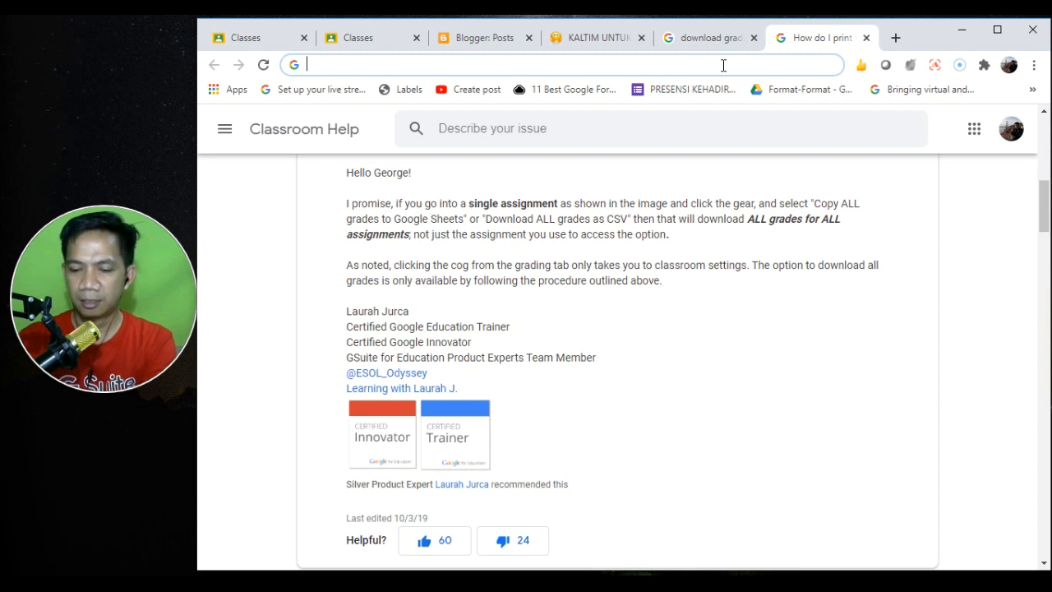
{"action": "type", "text": "google.com"}
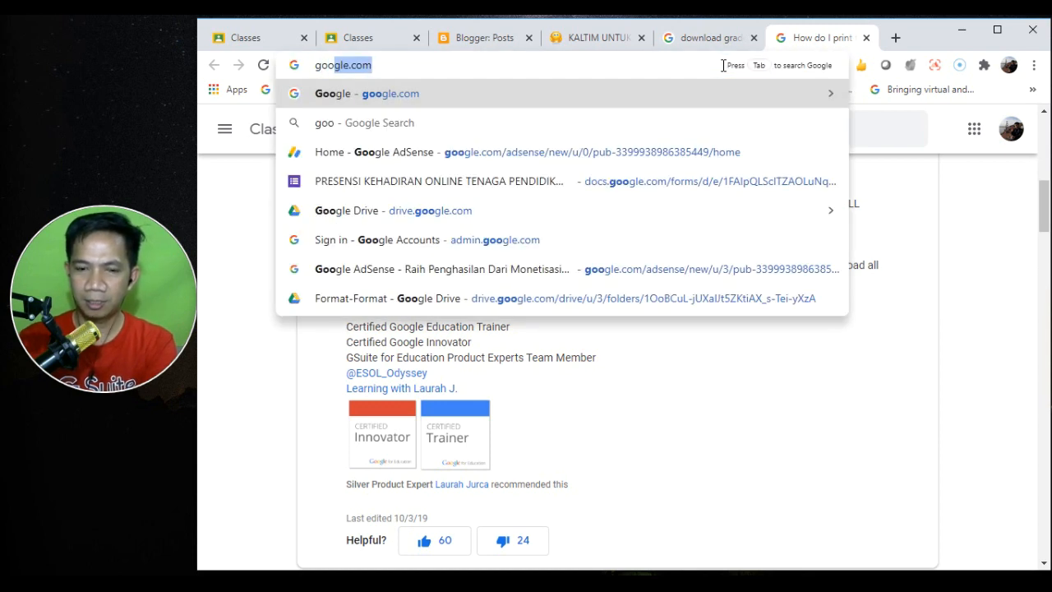
{"action": "key", "text": "Right"}
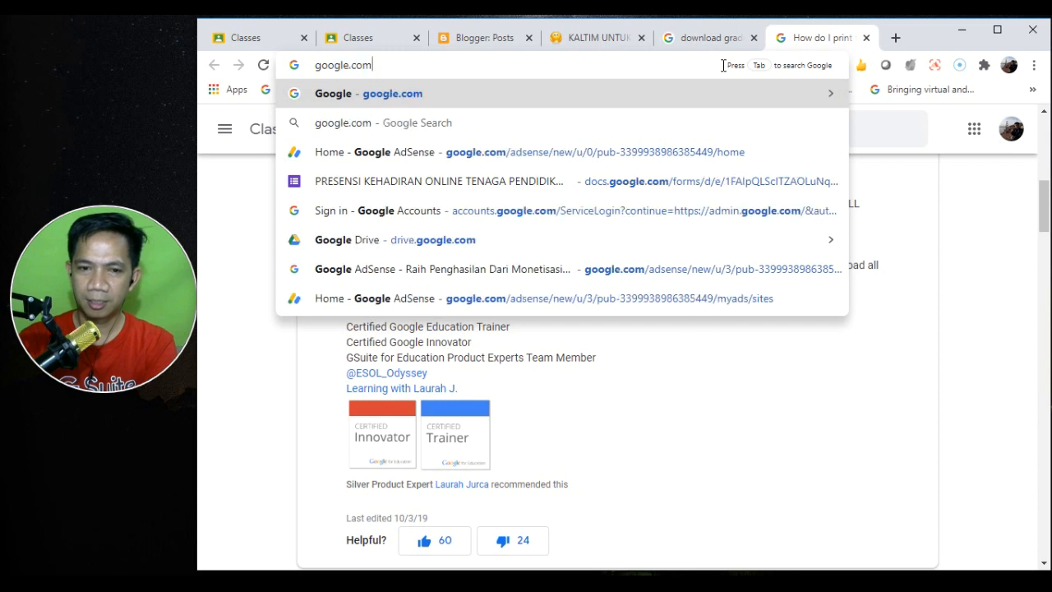
{"action": "key", "text": "ctrl+shift+Left"}
{"action": "key", "text": "ctrl+shift+Left"}
{"action": "type", "text": "class"}
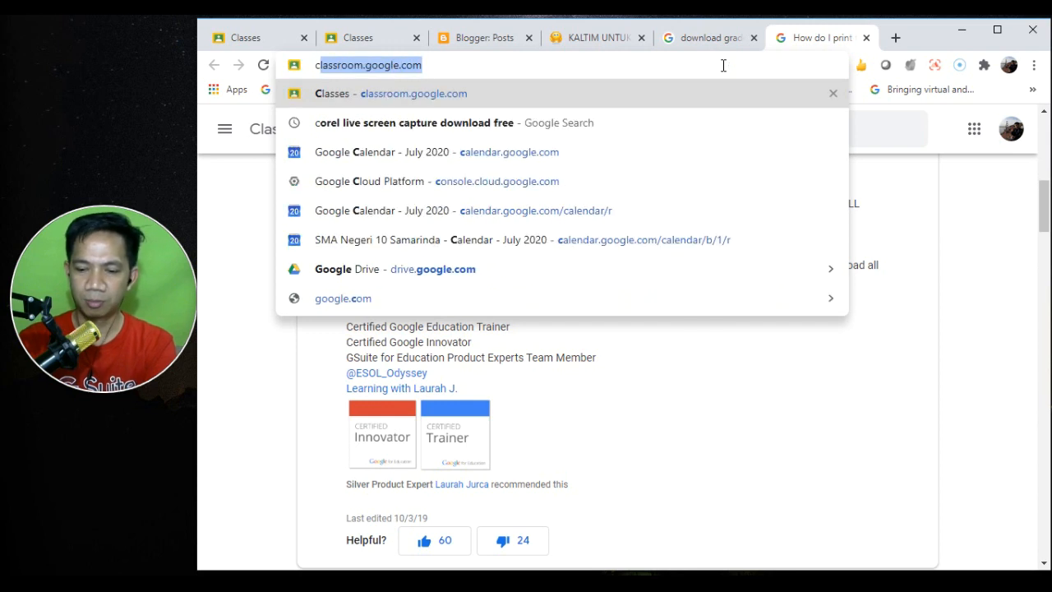
{"action": "key", "text": "Right"}
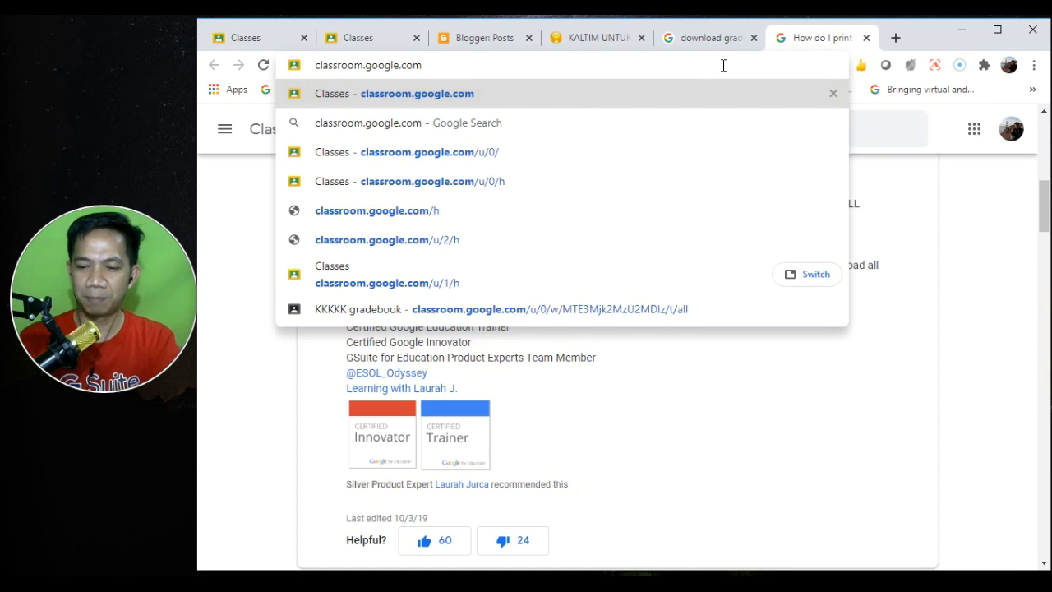
{"action": "key", "text": "BackSpace"}
{"action": "key", "text": "BackSpace"}
{"action": "key", "text": "BackSpace"}
{"action": "key", "text": "BackSpace"}
{"action": "key", "text": "BackSpace"}
{"action": "key", "text": "BackSpace"}
{"action": "key", "text": "BackSpace"}
{"action": "key", "text": "BackSpace"}
{"action": "key", "text": "BackSpace"}
{"action": "key", "text": "BackSpace"}
{"action": "key", "text": "BackSpace"}
{"action": "key", "text": "BackSpace"}
{"action": "key", "text": "BackSpace"}
{"action": "key", "text": "BackSpace"}
{"action": "key", "text": "BackSpace"}
{"action": "key", "text": "BackSpace"}
{"action": "key", "text": "BackSpace"}
{"action": "key", "text": "BackSpace"}
{"action": "key", "text": "BackSpace"}
{"action": "key", "text": "BackSpace"}
{"action": "type", "text": "goo"}
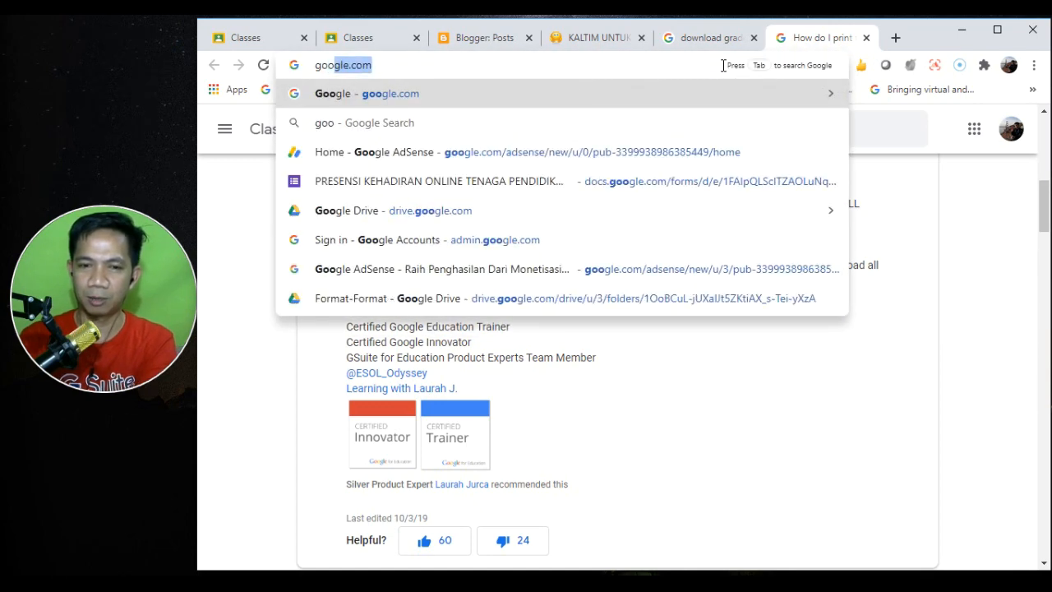
{"action": "key", "text": "Return"}
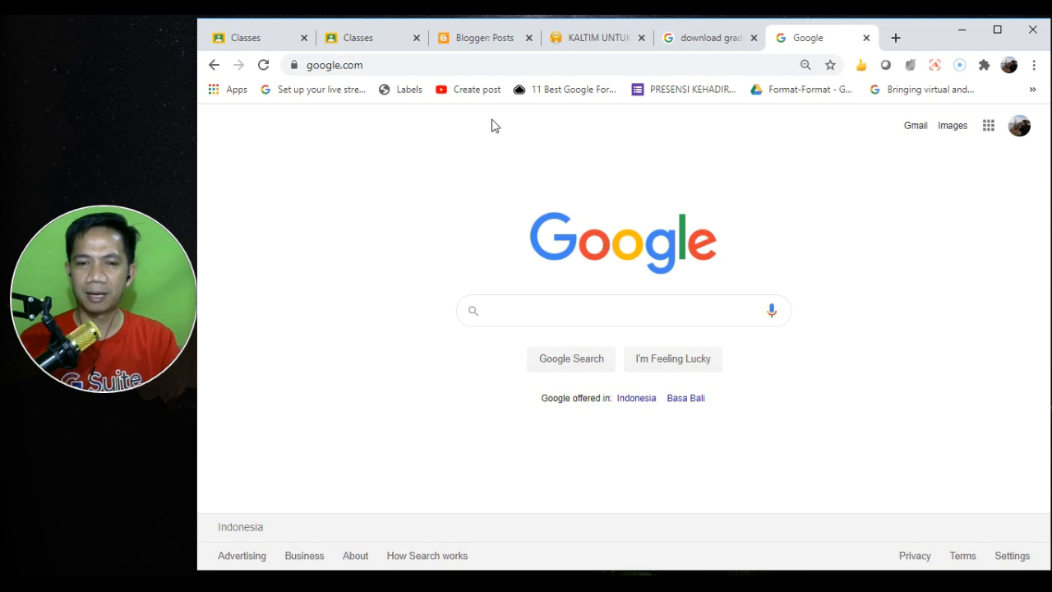
{"action": "left_click", "coordinate": [433, 65]}
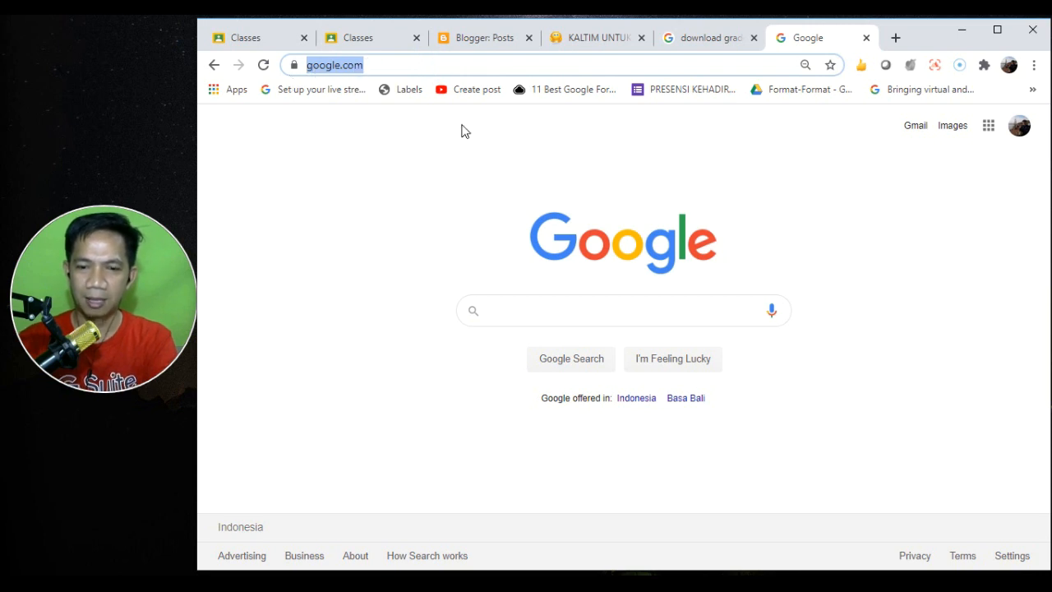
{"action": "left_click", "coordinate": [558, 312]}
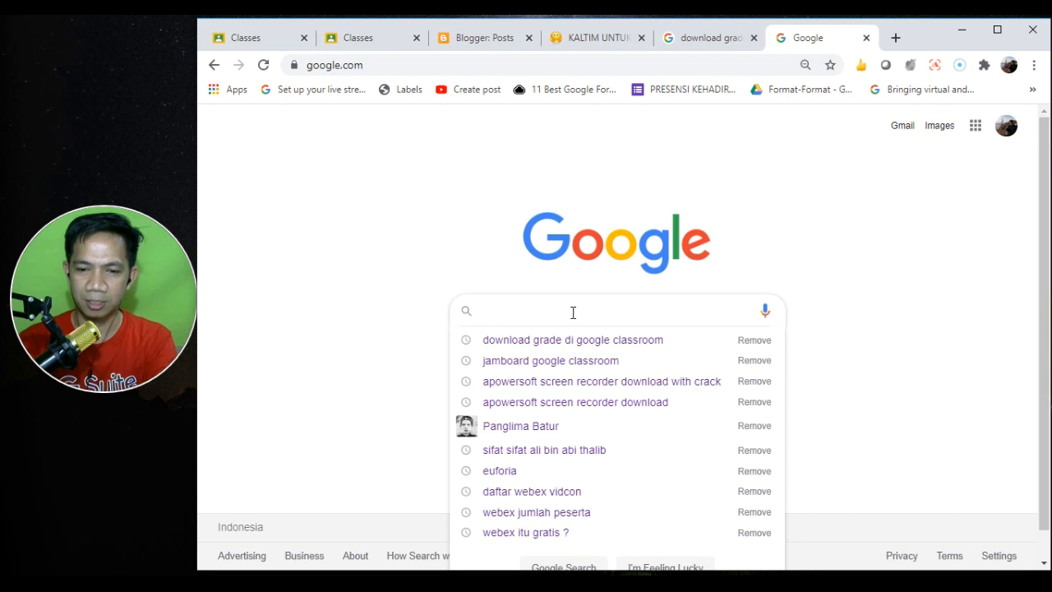
{"action": "left_click", "coordinate": [320, 69]}
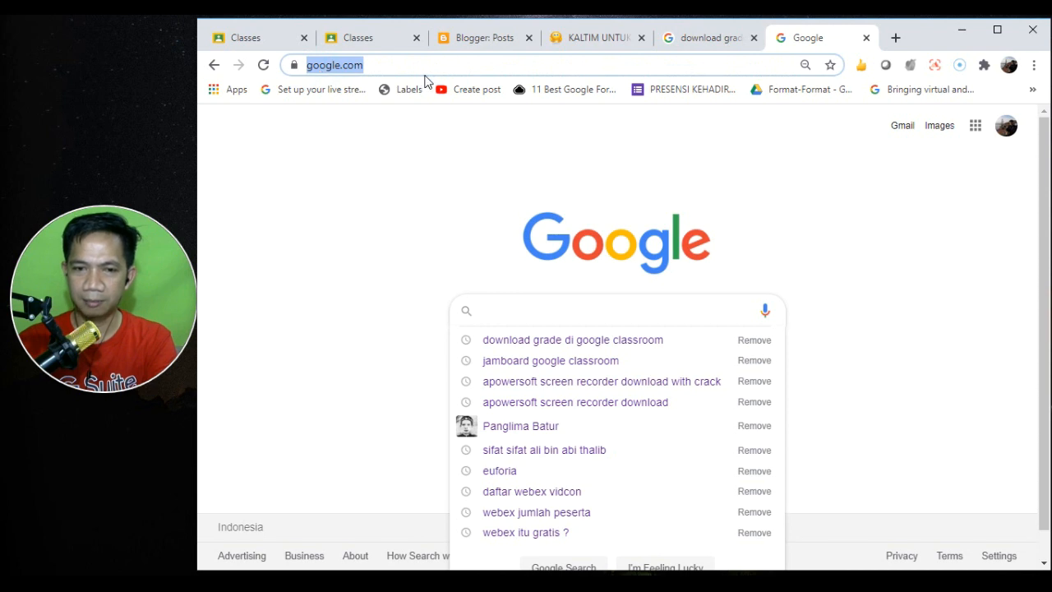
{"action": "left_click_drag", "start_coordinate": [423, 65], "coordinate": [257, 43]}
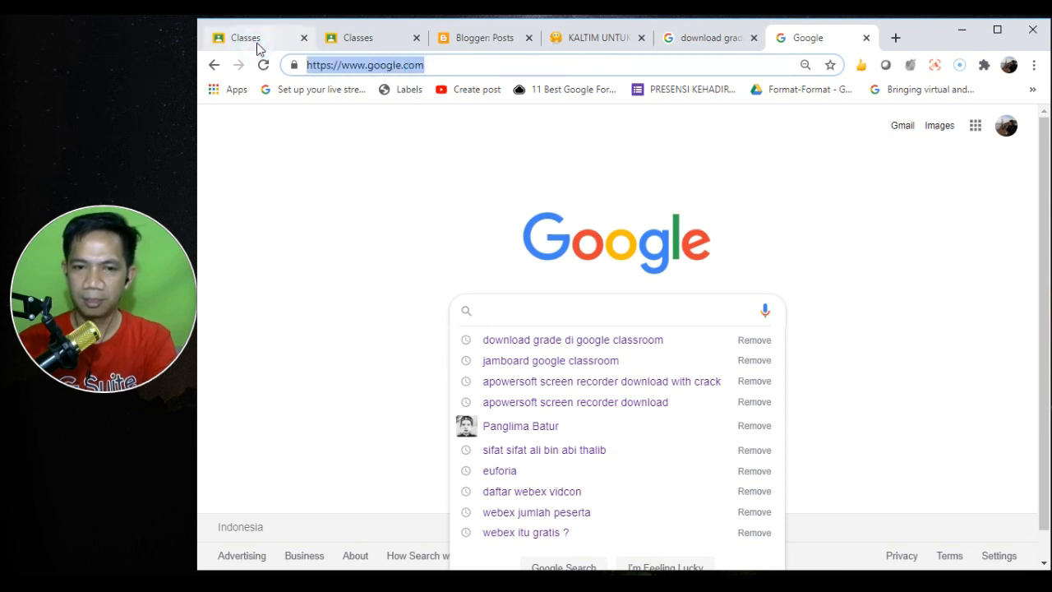
{"action": "type", "text": "classroom"}
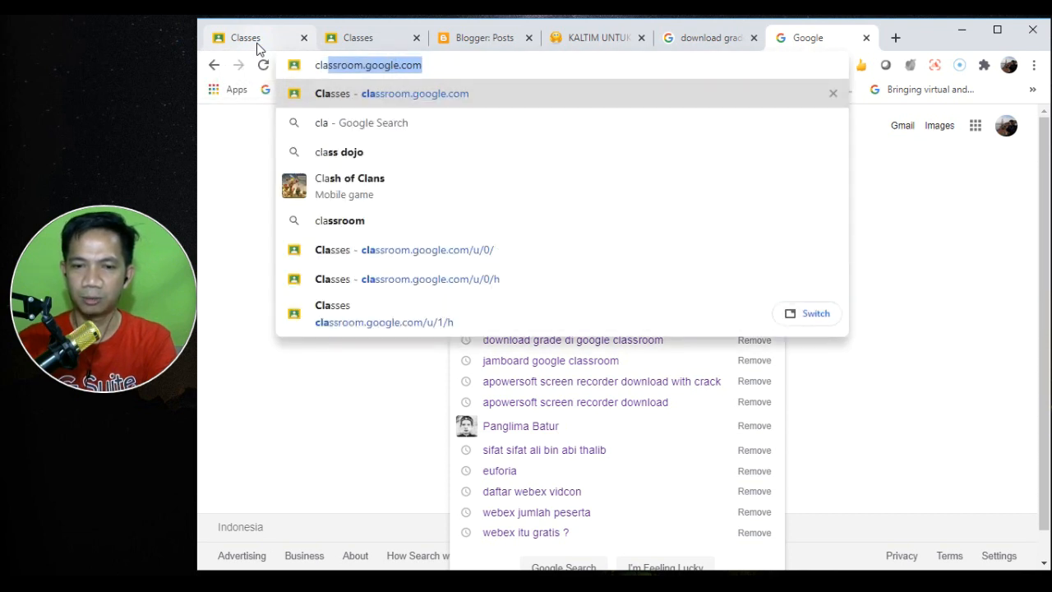
- Load classroom.google.com in the last tab and bring up the + menu's Join class / Create class choices
{"action": "key", "text": "Return"}
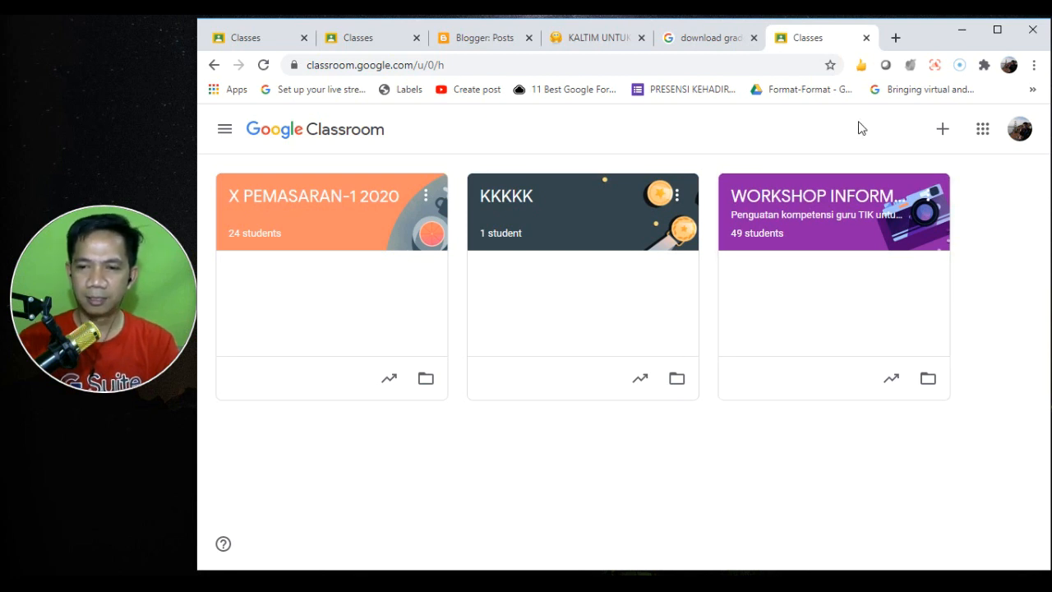
{"action": "left_click", "coordinate": [942, 132]}
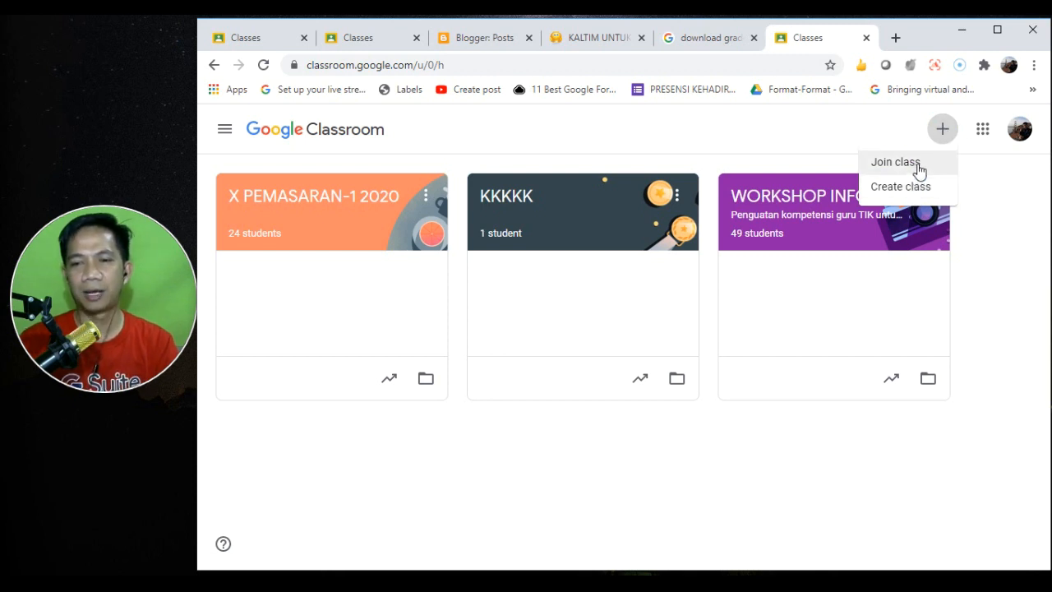
- Start and cancel joining a class, then switch to the second account's Classes tab
{"action": "left_click", "coordinate": [888, 165]}
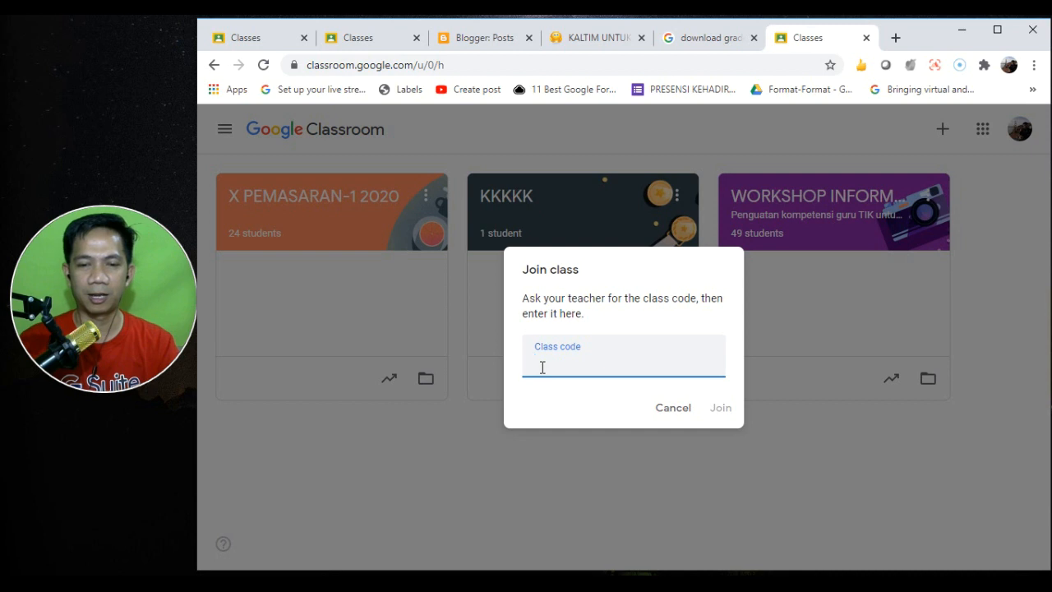
{"action": "left_click", "coordinate": [670, 403]}
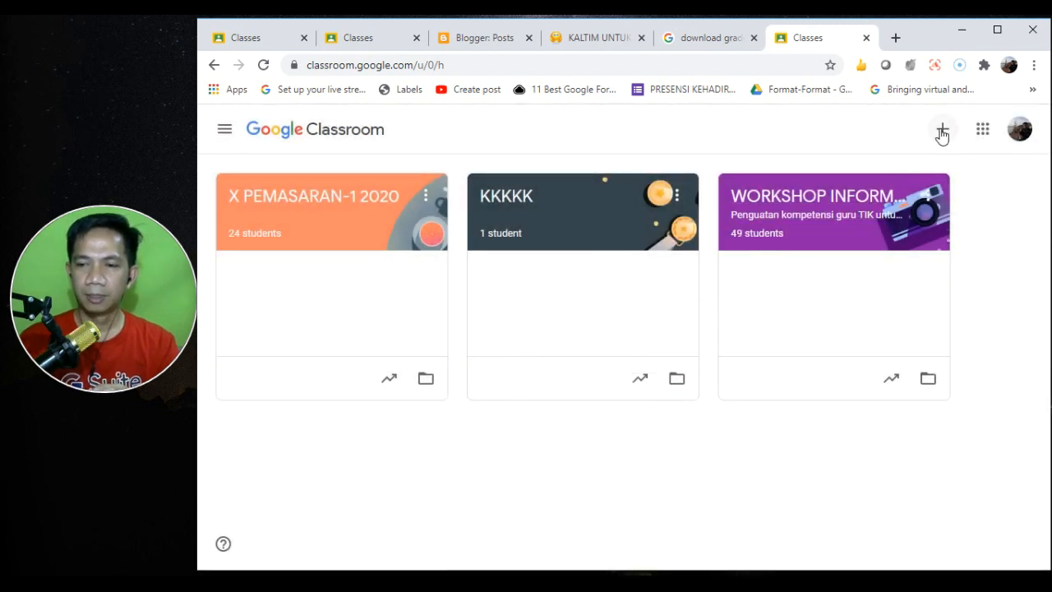
{"action": "left_click", "coordinate": [943, 129]}
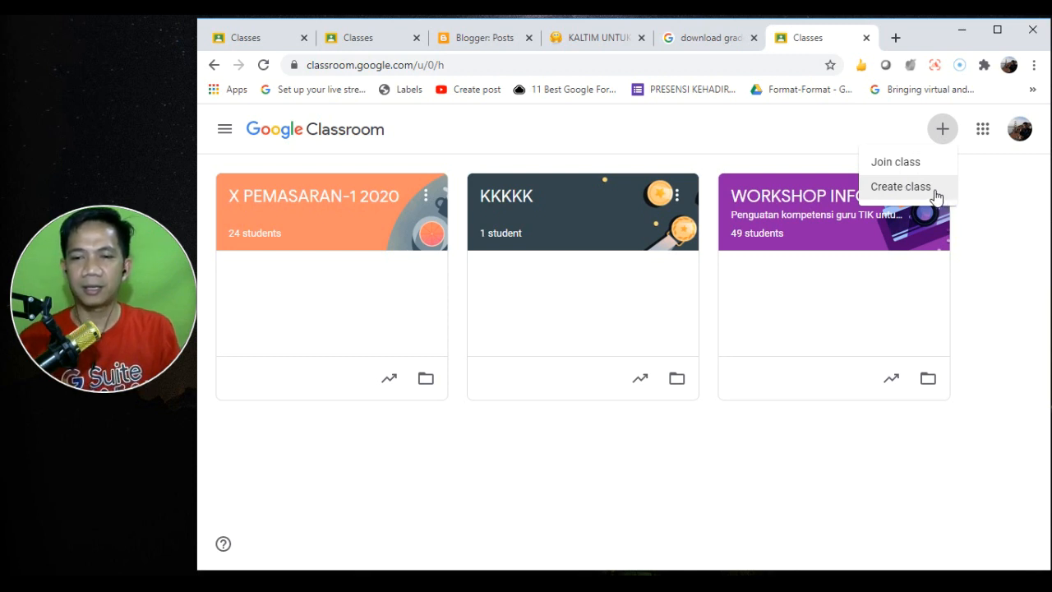
{"action": "left_click", "coordinate": [358, 39]}
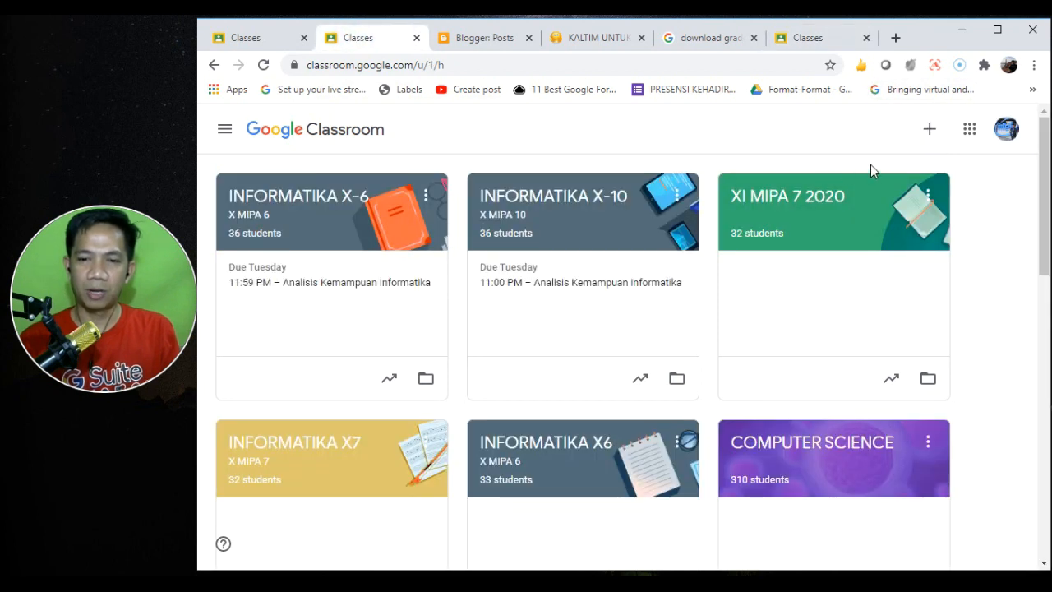
- Check the signed-in accounts in the avatar menu, close it, and bring up the + menu
{"action": "left_click", "coordinate": [1007, 132]}
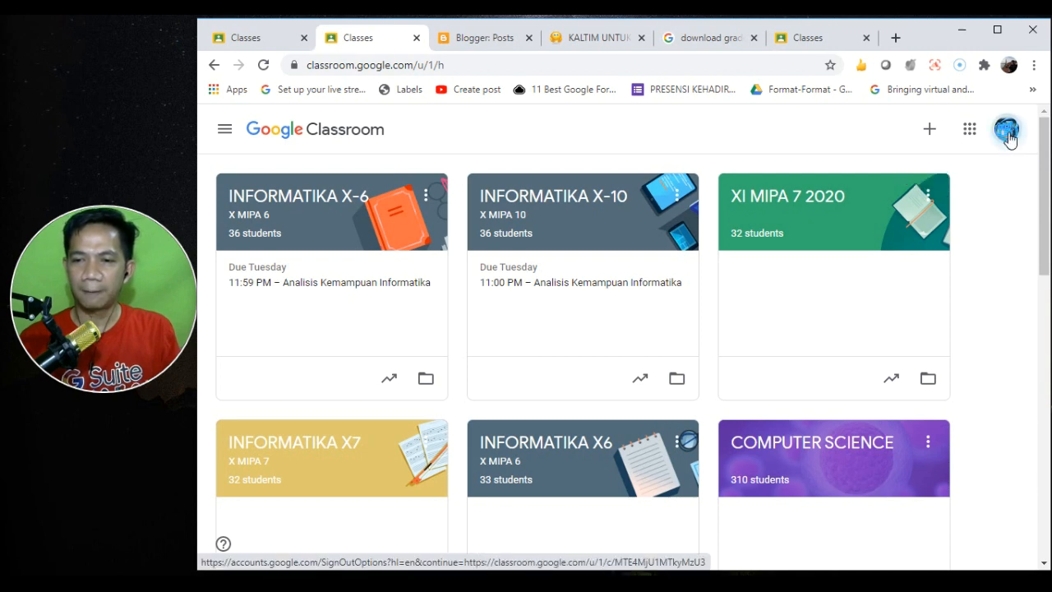
{"action": "scroll", "coordinate": [1016, 317], "scroll_direction": "down", "scroll_amount": 7}
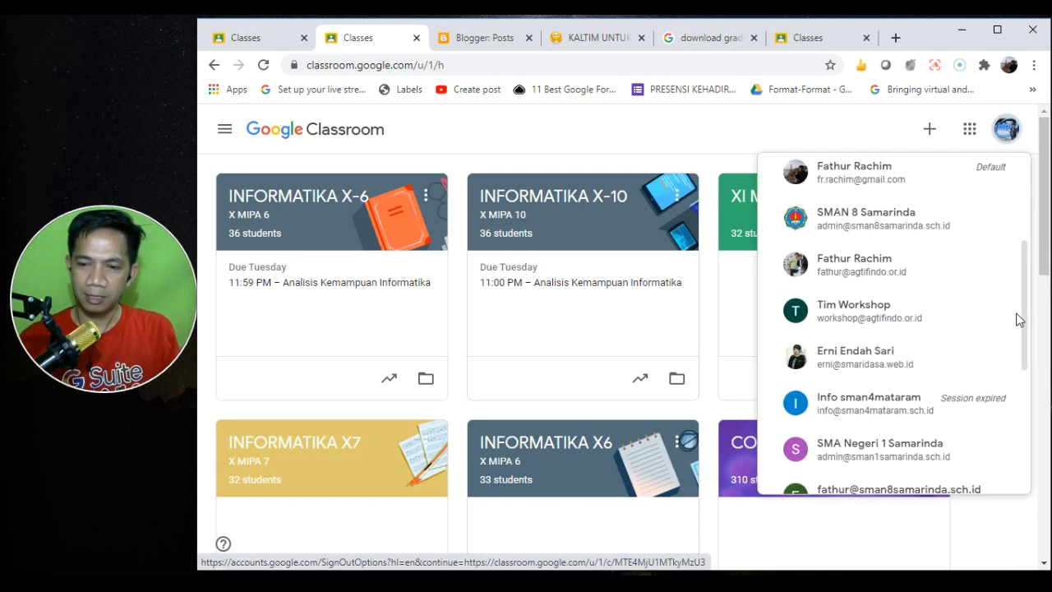
{"action": "scroll", "coordinate": [1016, 326], "scroll_direction": "up", "scroll_amount": 4}
{"action": "scroll", "coordinate": [1012, 326], "scroll_direction": "up", "scroll_amount": 5}
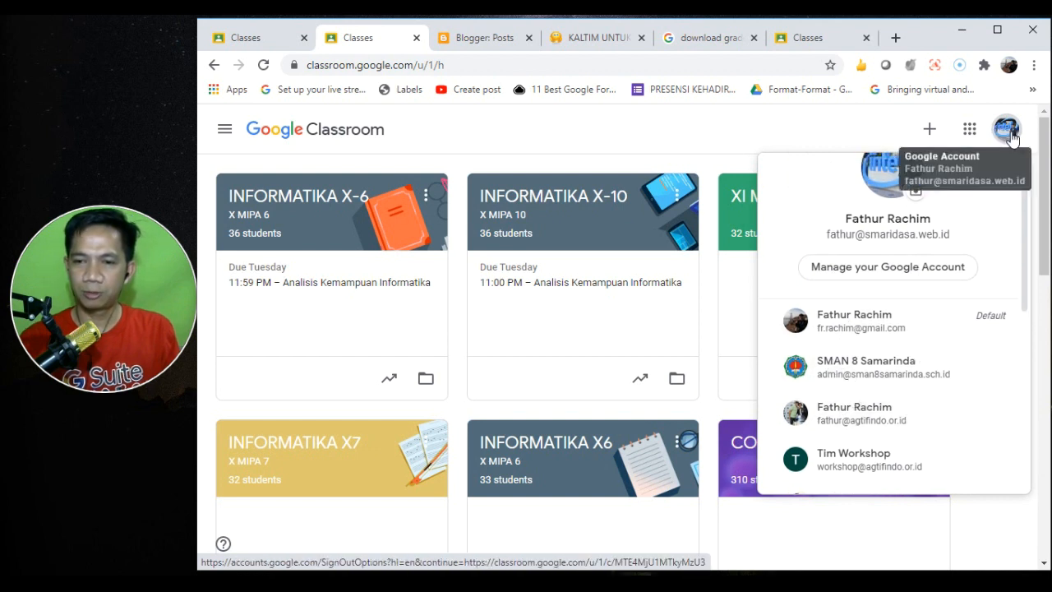
{"action": "left_click", "coordinate": [507, 135]}
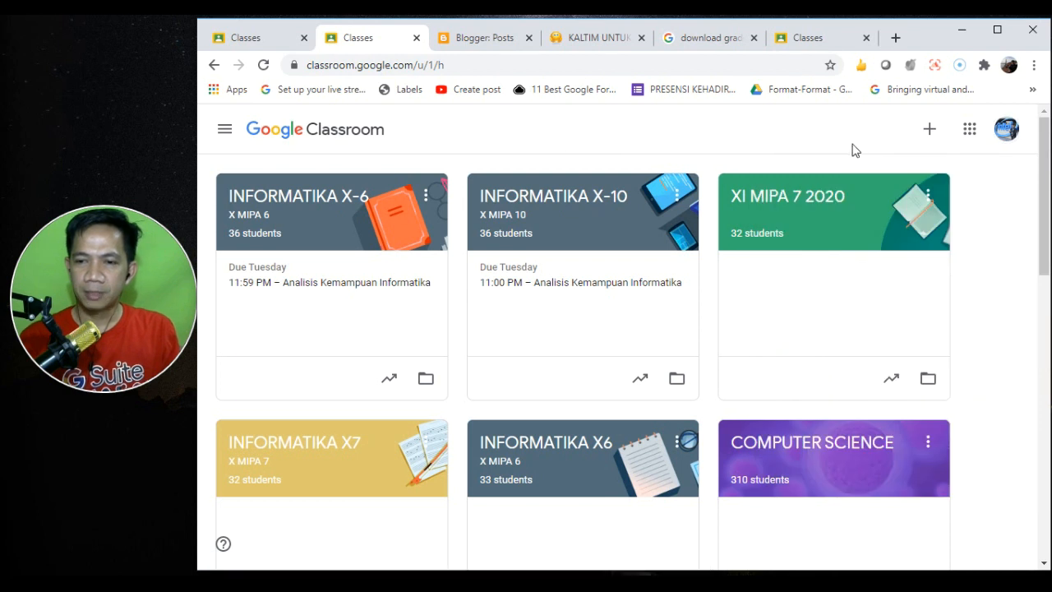
{"action": "left_click", "coordinate": [920, 134]}
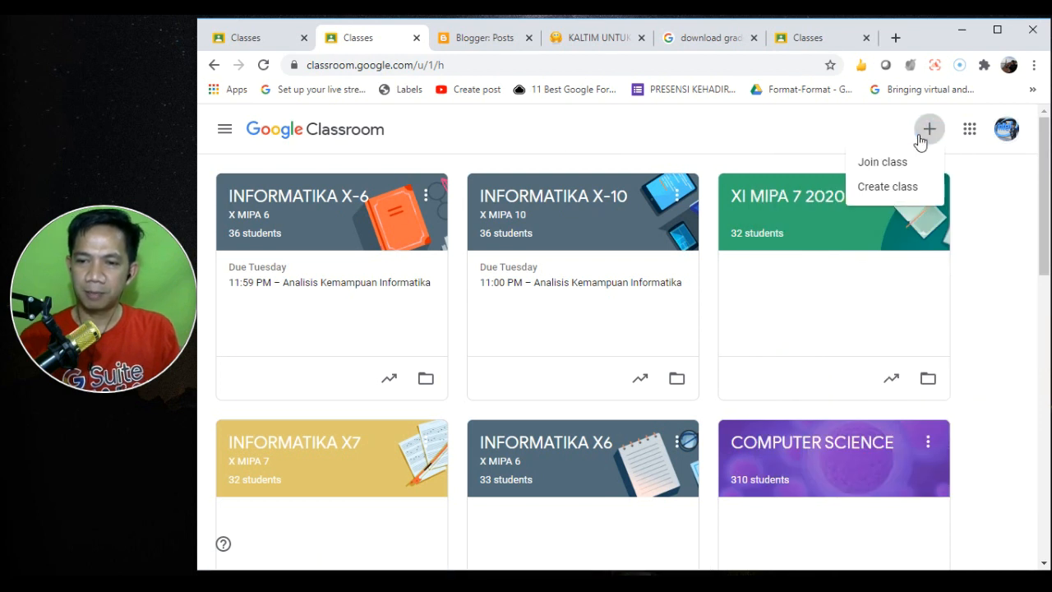
- Choose Create class from the + menu to bring up the blank class form
{"action": "left_click", "coordinate": [889, 187]}
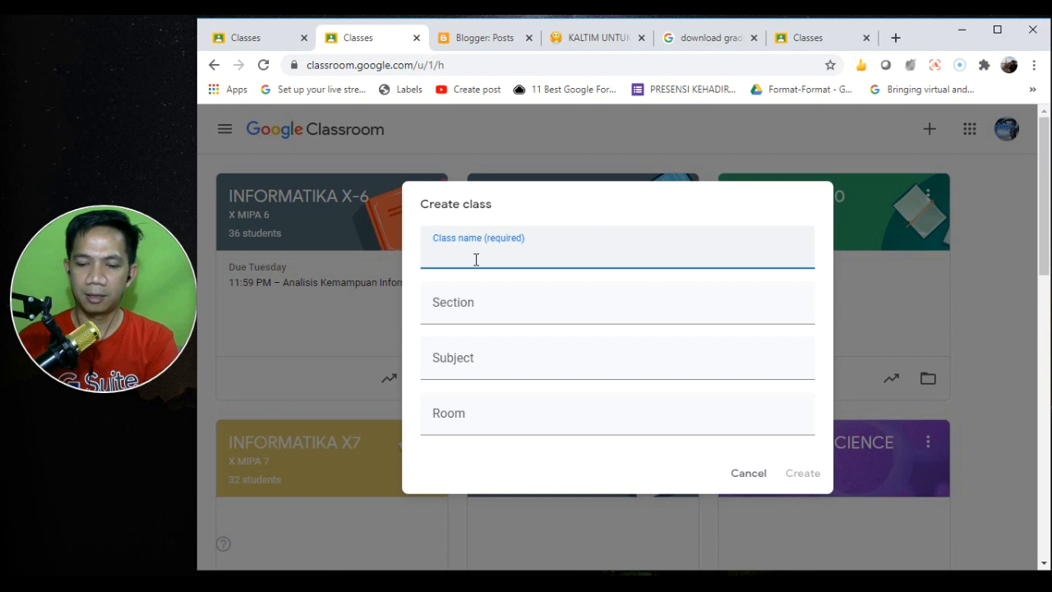
- Enter 'MIPA 17', prefix 'X ' and append '- 2020' to form the class name 'X MIPA 17 - 2020'
{"action": "type", "text": "MIPA"}
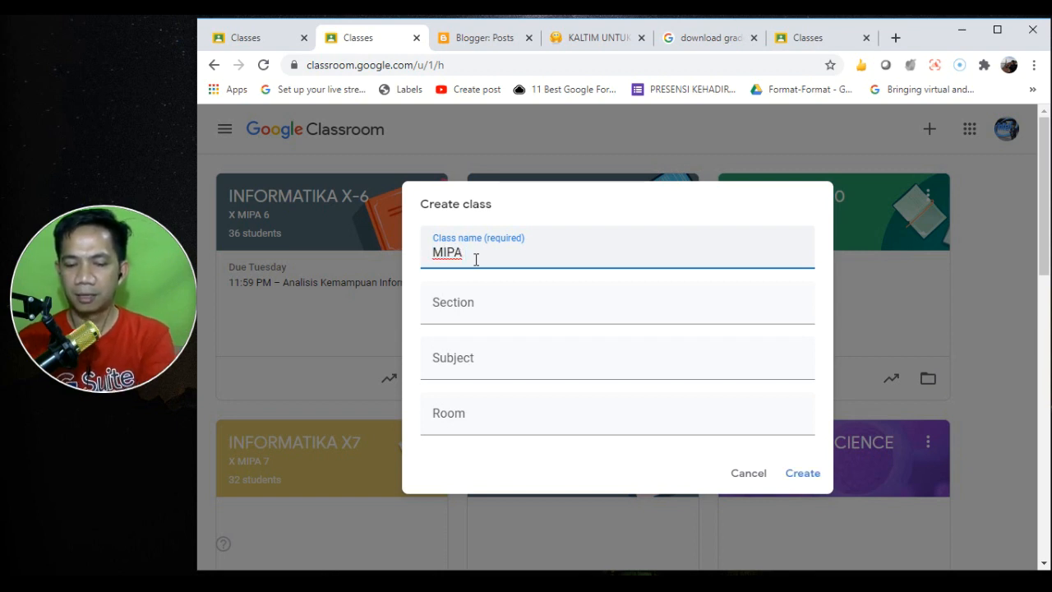
{"action": "type", "text": " 17"}
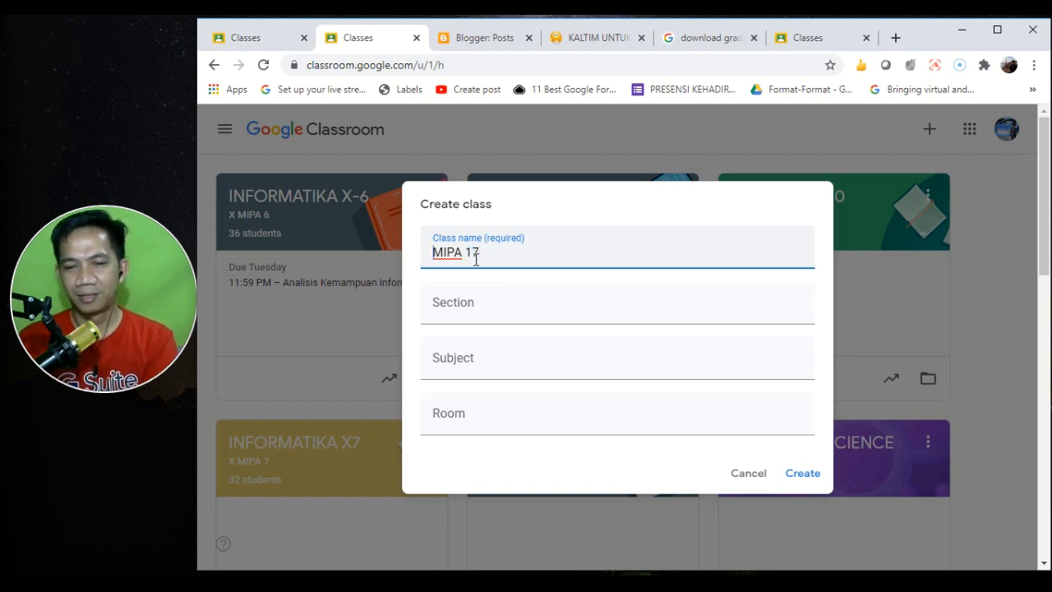
{"action": "key", "text": "Home"}
{"action": "type", "text": "X"}
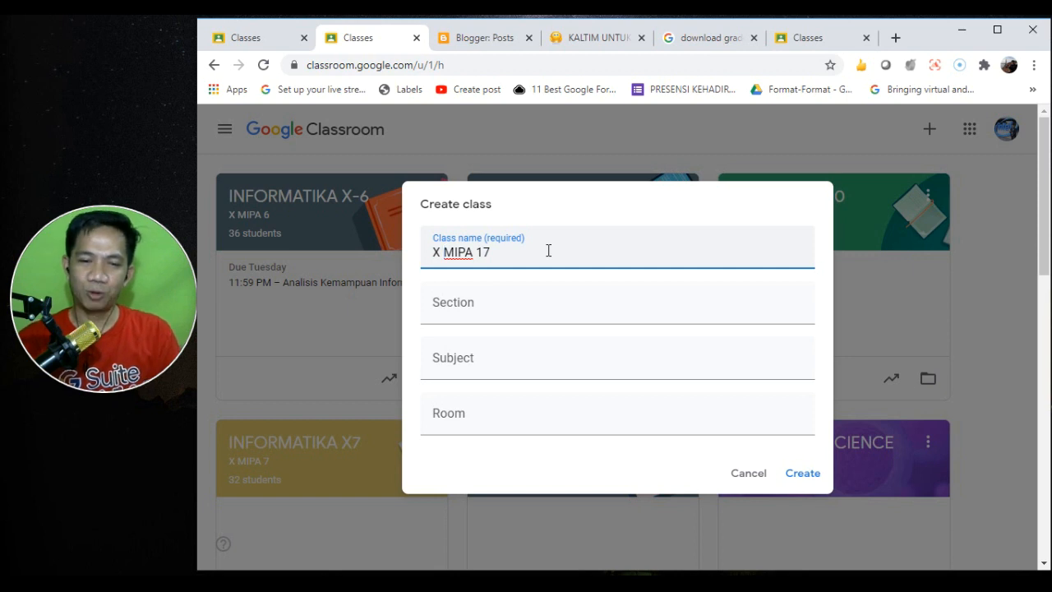
{"action": "left_click", "coordinate": [510, 251]}
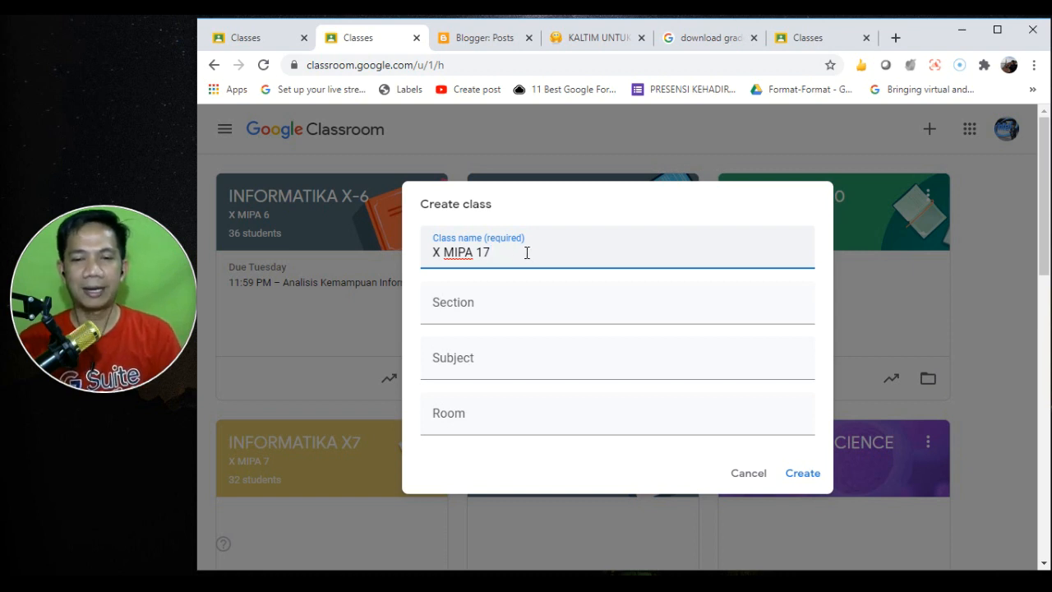
{"action": "left_click", "coordinate": [457, 363]}
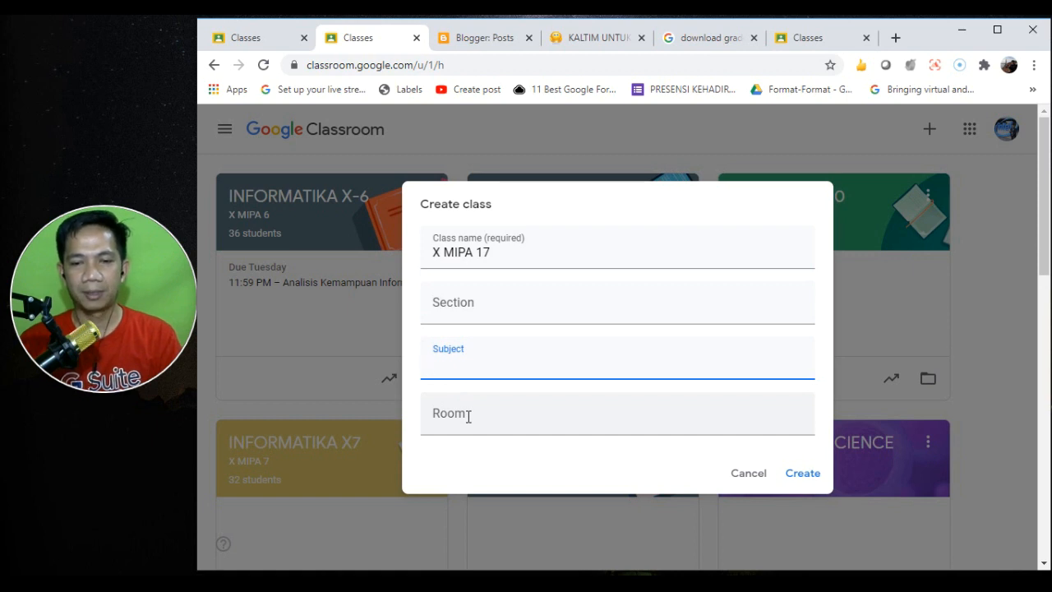
{"action": "left_click", "coordinate": [517, 251]}
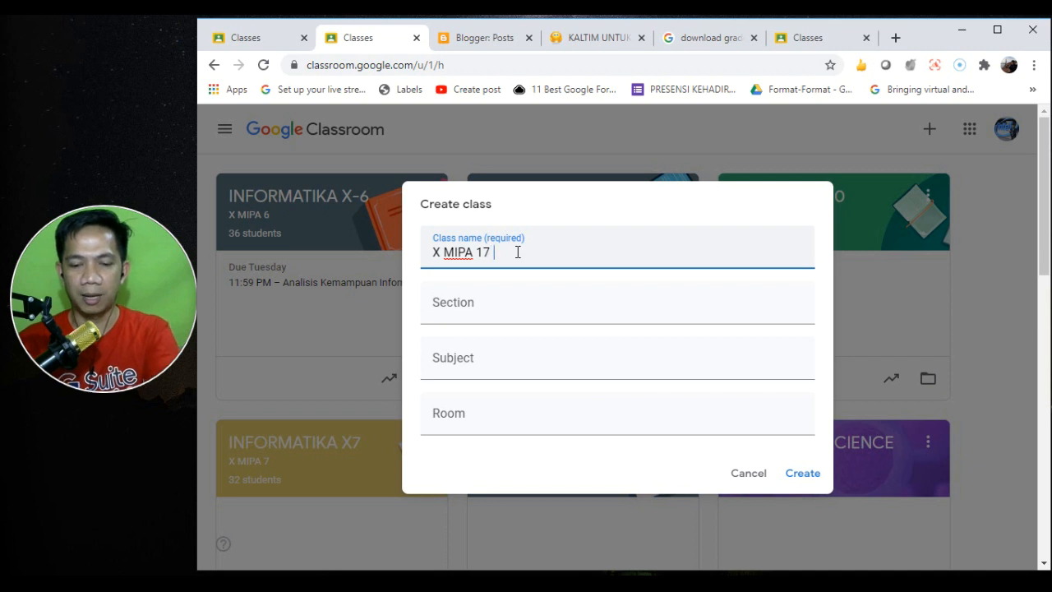
{"action": "type", "text": "- 2020"}
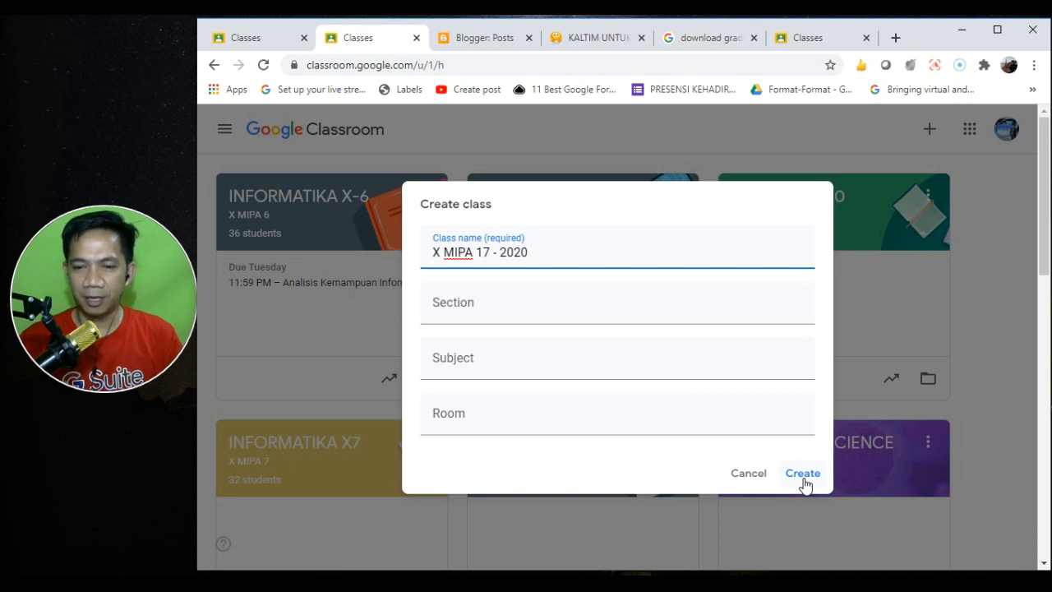
- Create the X MIPA 17 - 2020 class and go back to the Classes list via the main menu
{"action": "left_click", "coordinate": [802, 474]}
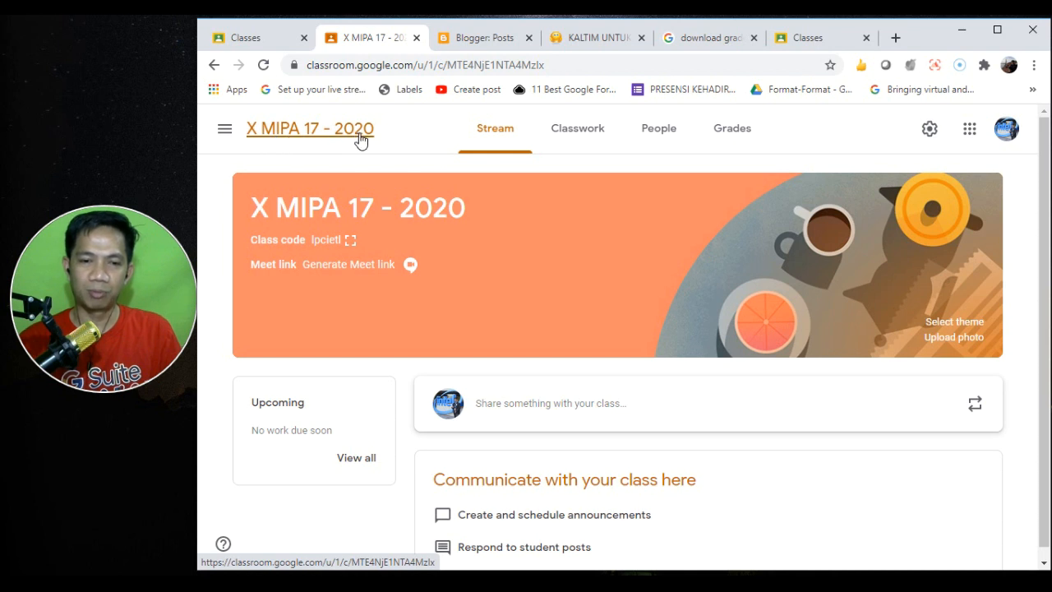
{"action": "left_click", "coordinate": [225, 131]}
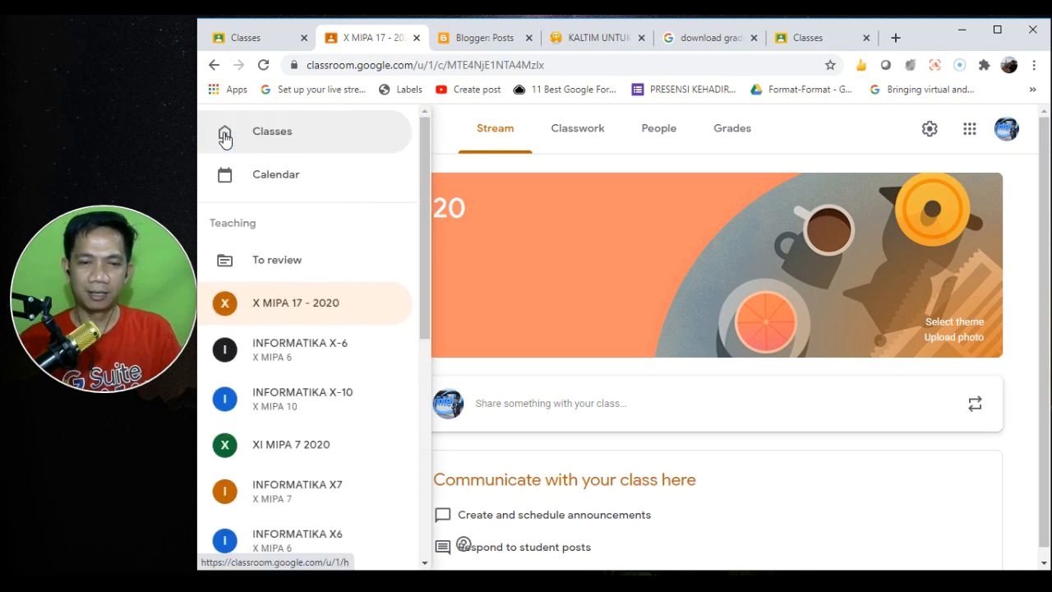
{"action": "left_click", "coordinate": [298, 144]}
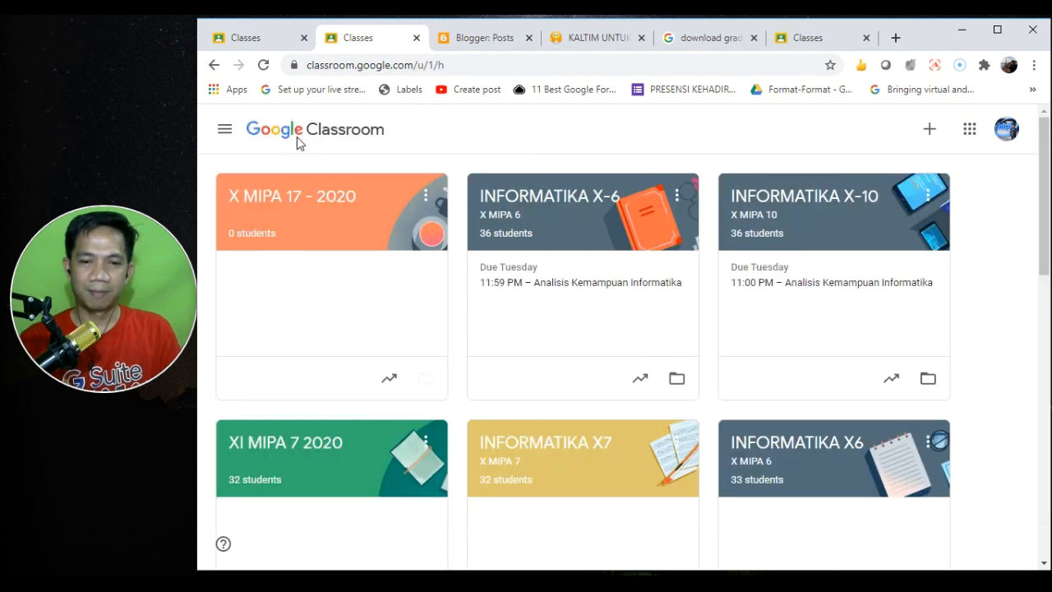
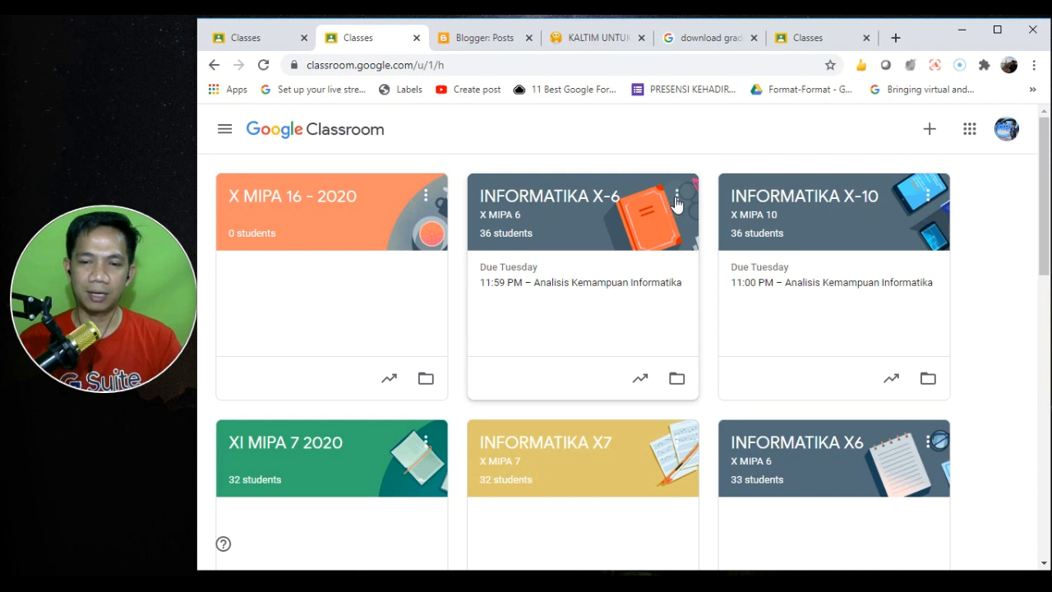
- Copy the INFORMATIKA X-6 class and rename the copy to INFORMATIKA X-8
{"action": "left_click", "coordinate": [675, 202]}
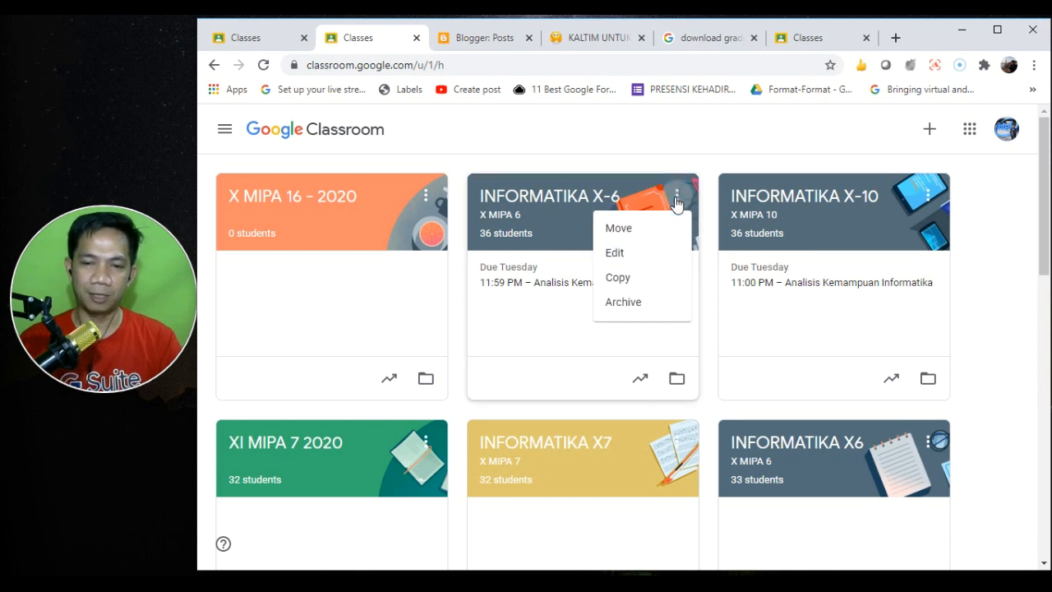
{"action": "left_click", "coordinate": [633, 280]}
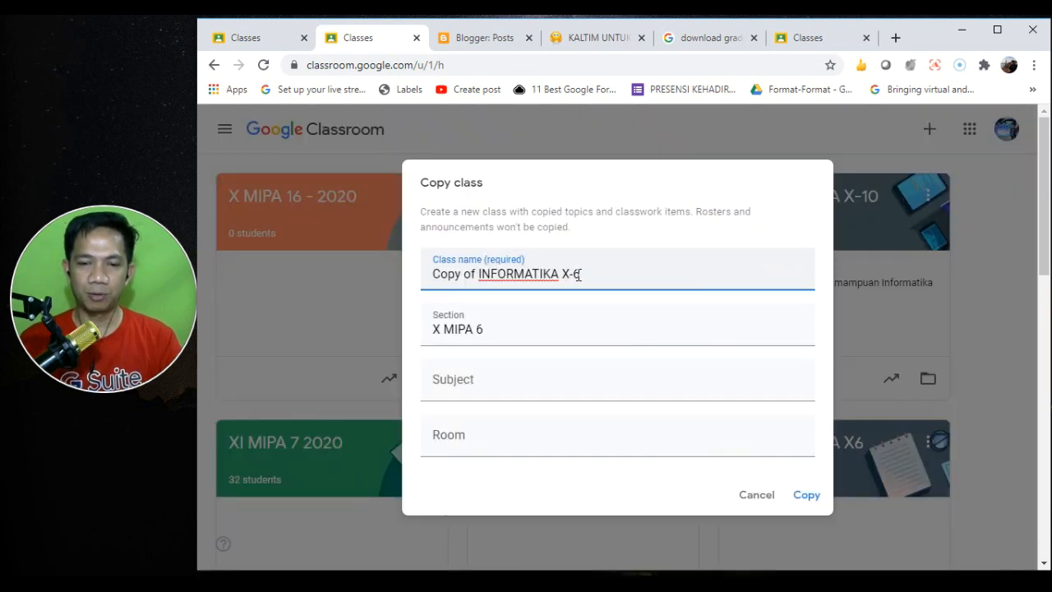
{"action": "left_click_drag", "start_coordinate": [479, 273], "coordinate": [425, 274]}
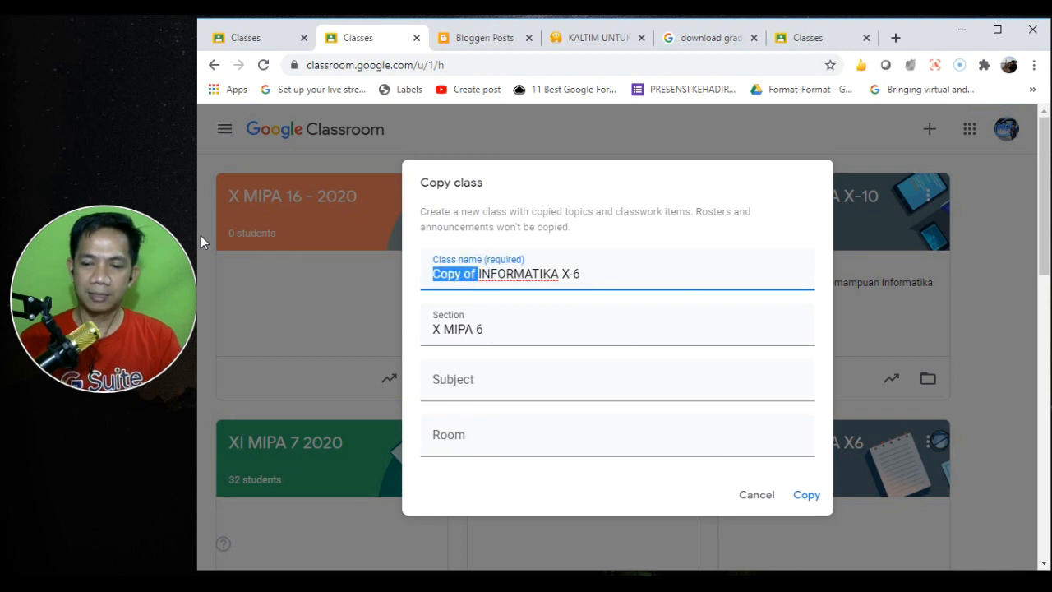
{"action": "key", "text": "BackSpace"}
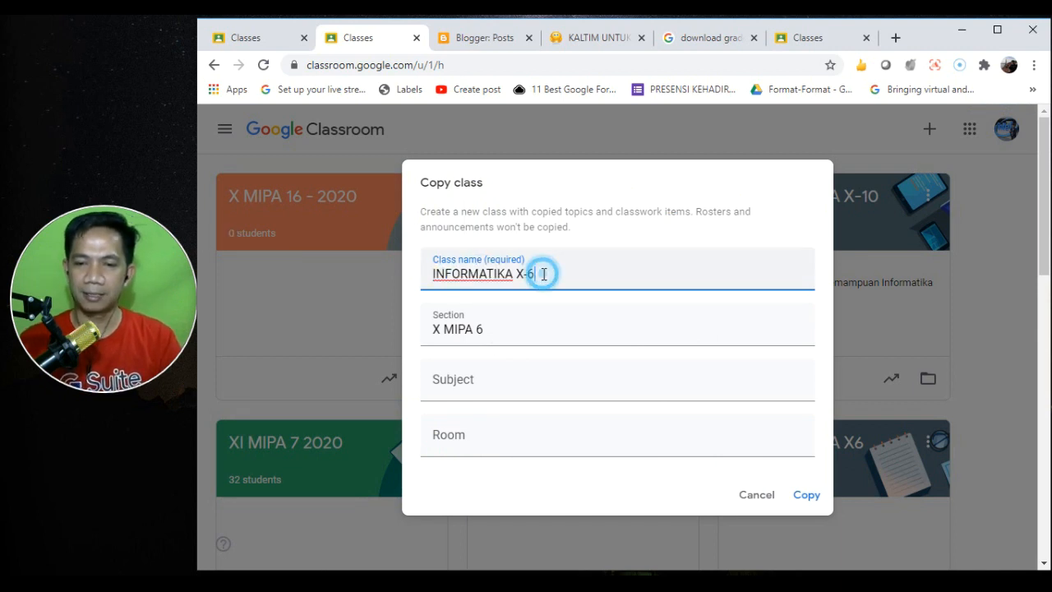
{"action": "left_click", "coordinate": [542, 273]}
{"action": "key", "text": "shift+Left"}
{"action": "type", "text": "8"}
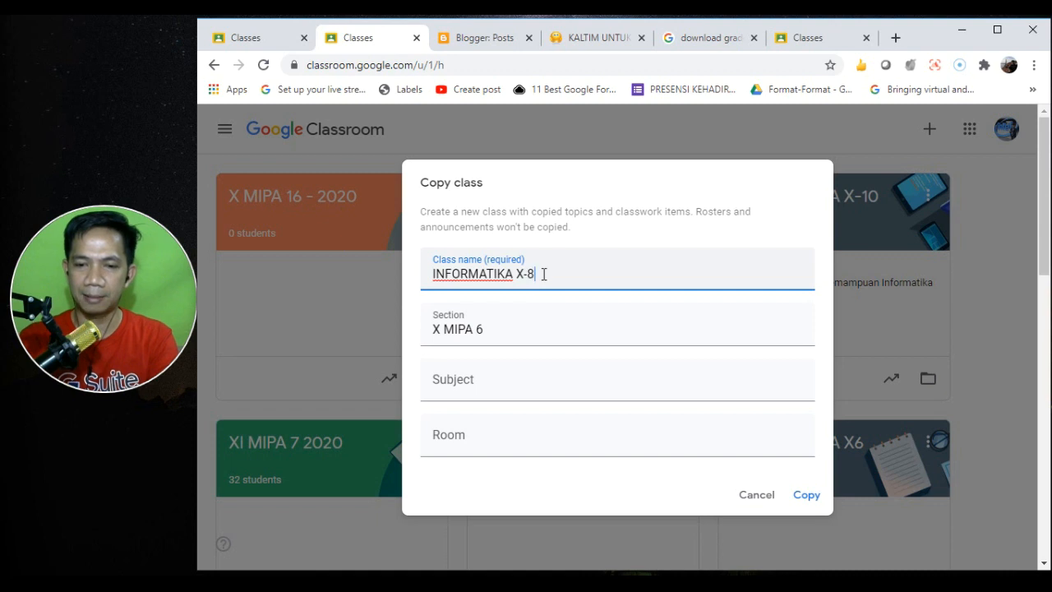
- Change the copy's section to X MIPA 8
{"action": "left_click", "coordinate": [491, 330]}
{"action": "key", "text": "shift+Left"}
{"action": "type", "text": "8"}
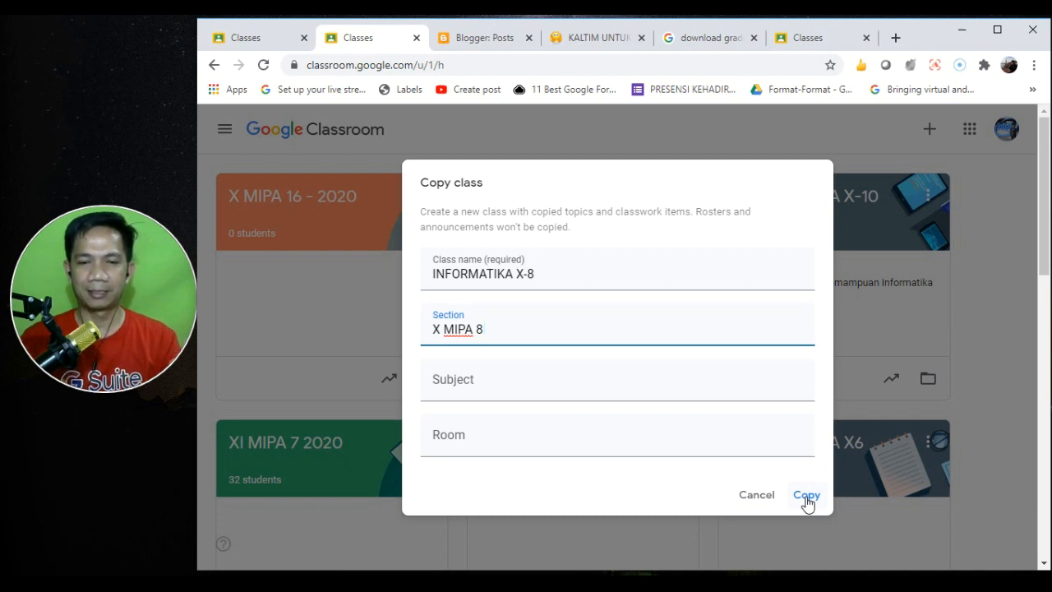
- Cancel the class copy, then open and dismiss the X MIPA 16 - 2020 card menu
{"action": "left_click", "coordinate": [758, 496]}
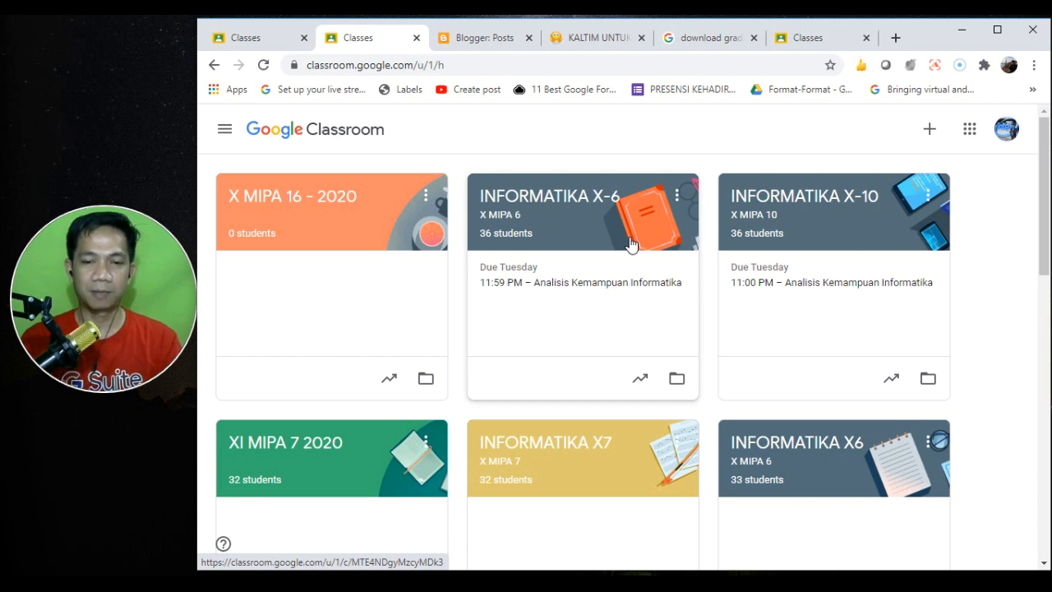
{"action": "left_click", "coordinate": [425, 194]}
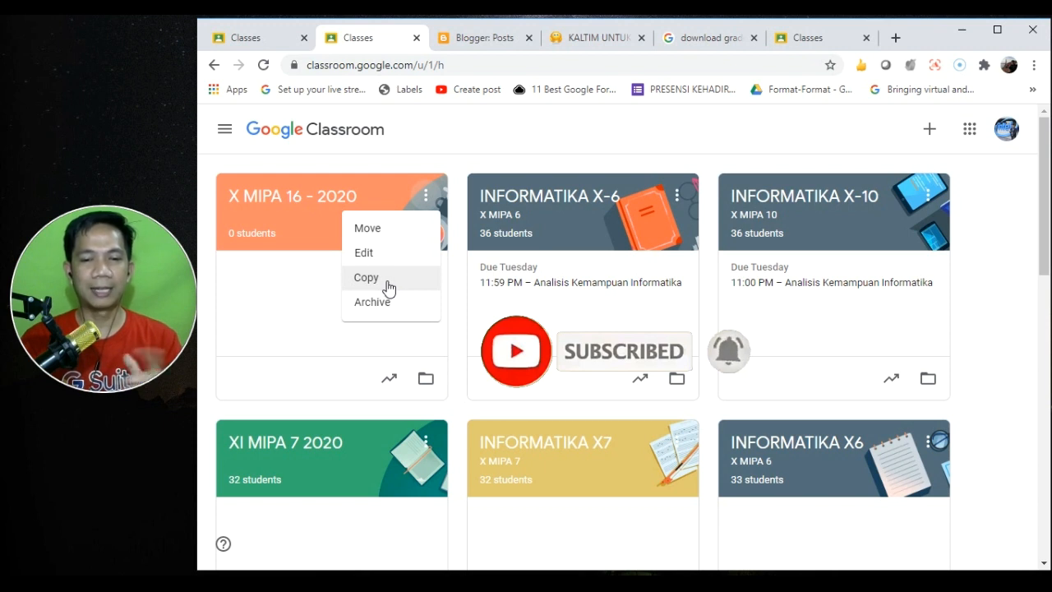
{"action": "left_click", "coordinate": [484, 163]}
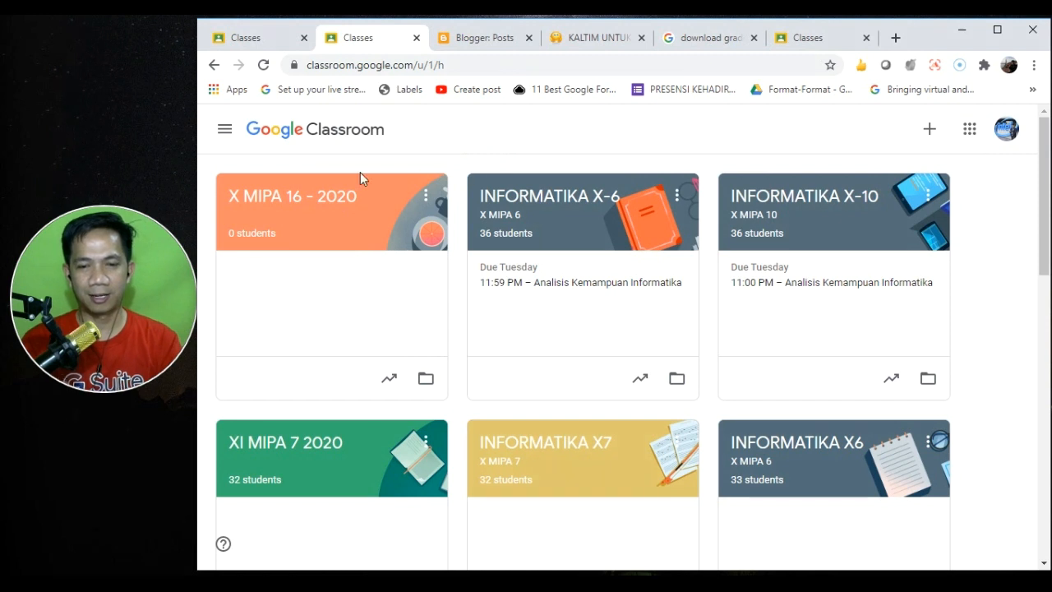
- Enter the X MIPA 16 - 2020 class and look over its Stream page
{"action": "left_click", "coordinate": [322, 205]}
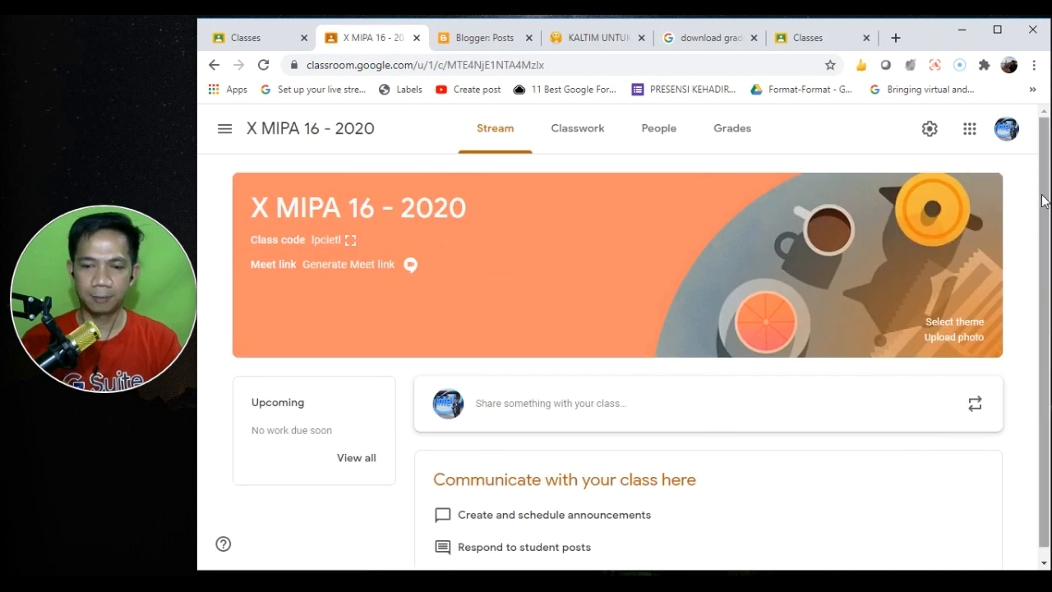
{"action": "scroll", "coordinate": [1042, 345], "scroll_direction": "down", "scroll_amount": 1}
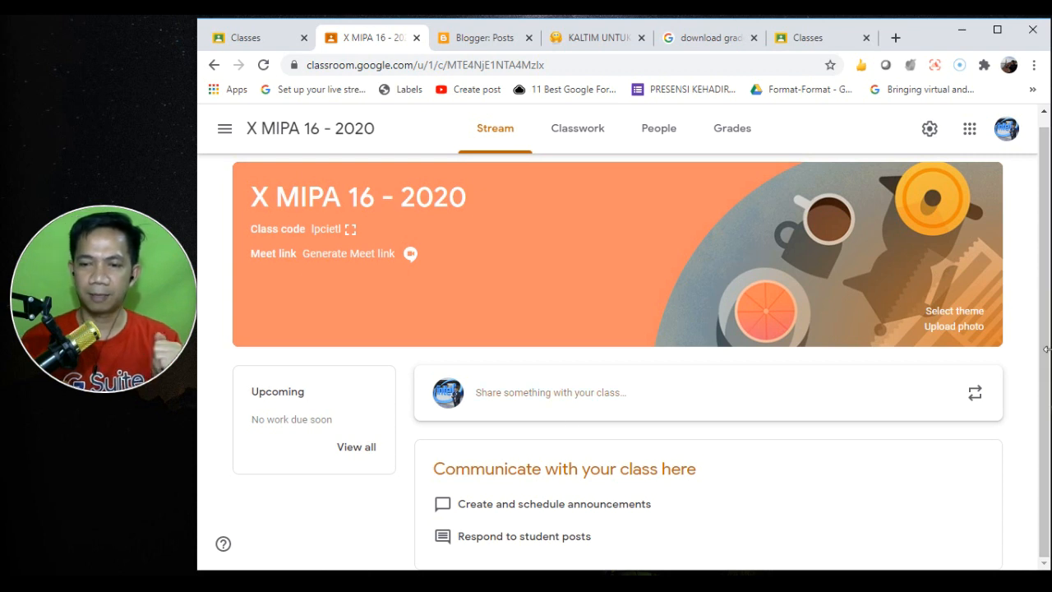
{"action": "scroll", "coordinate": [1046, 348], "scroll_direction": "up", "scroll_amount": 1}
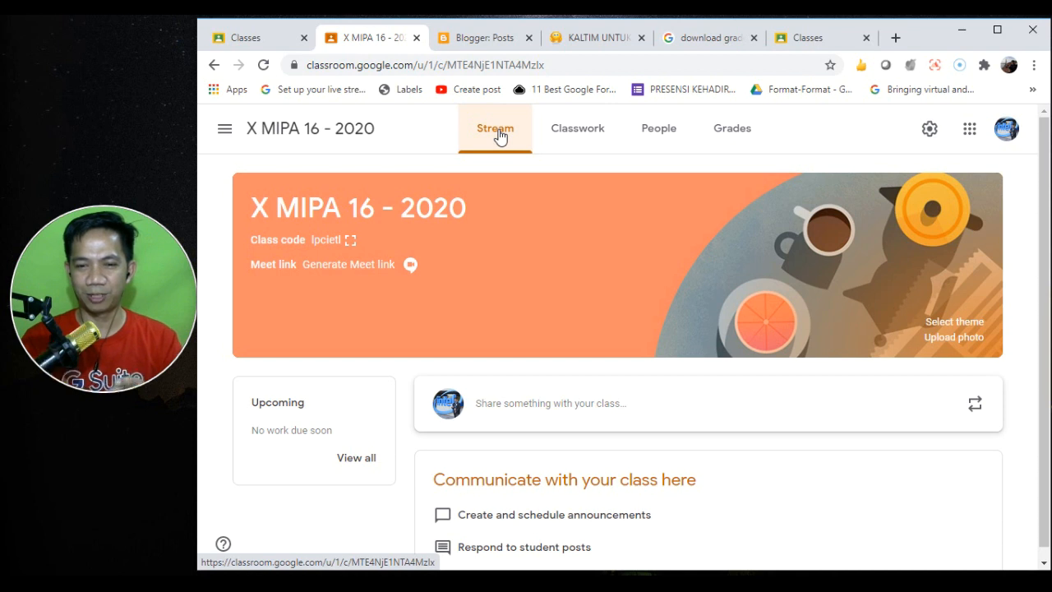
- Start a class post reading 'Halo Guys,' and 'Semoga kabar kalian hari ini baik dan sehat selalu'
{"action": "left_click", "coordinate": [530, 409]}
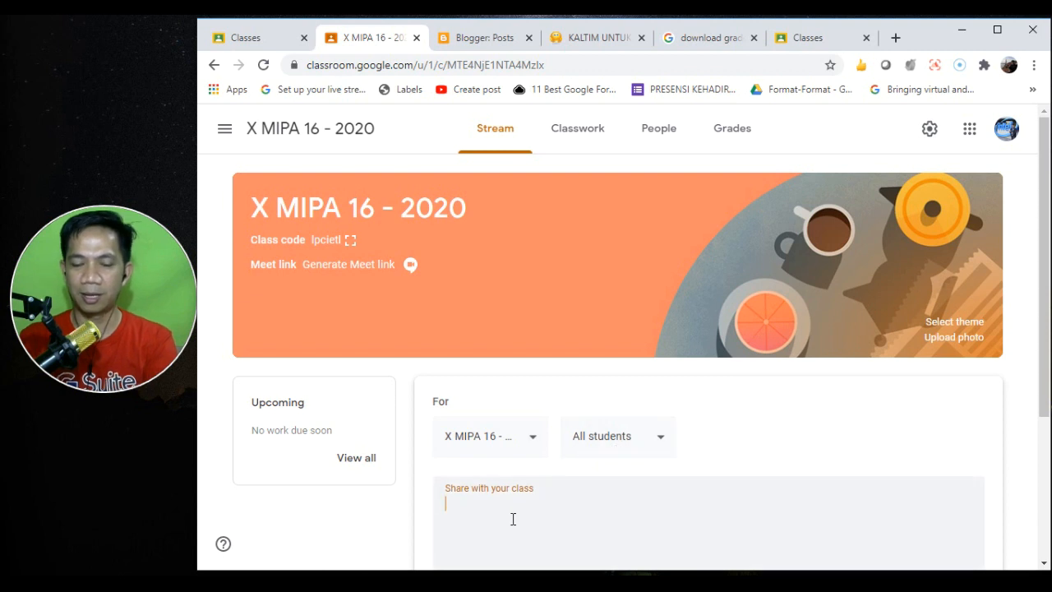
{"action": "type", "text": "Halo G"}
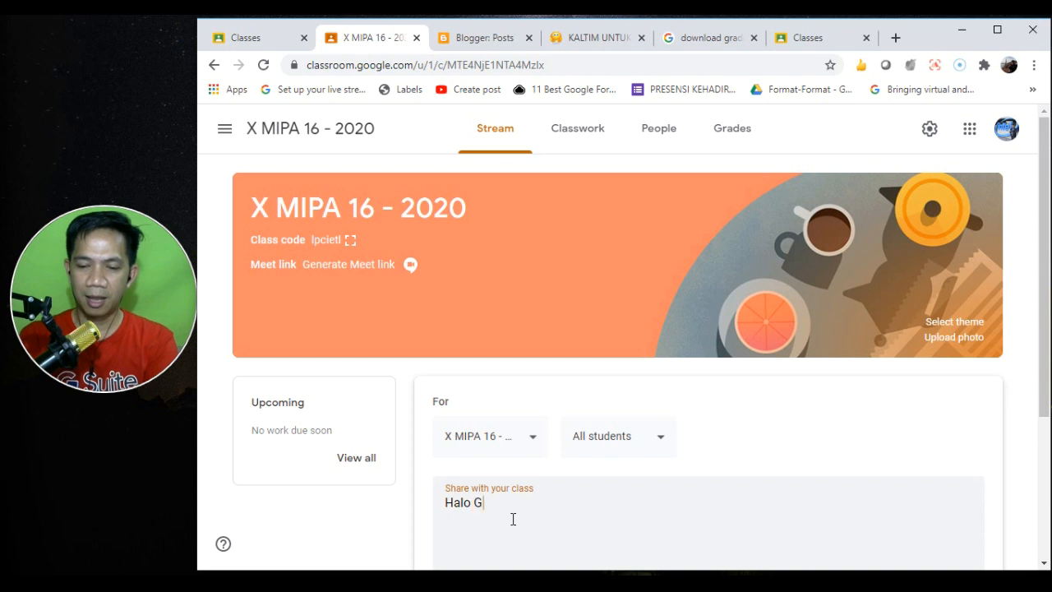
{"action": "type", "text": "uys,"}
{"action": "key", "text": "Return"}
{"action": "type", "text": "Se"}
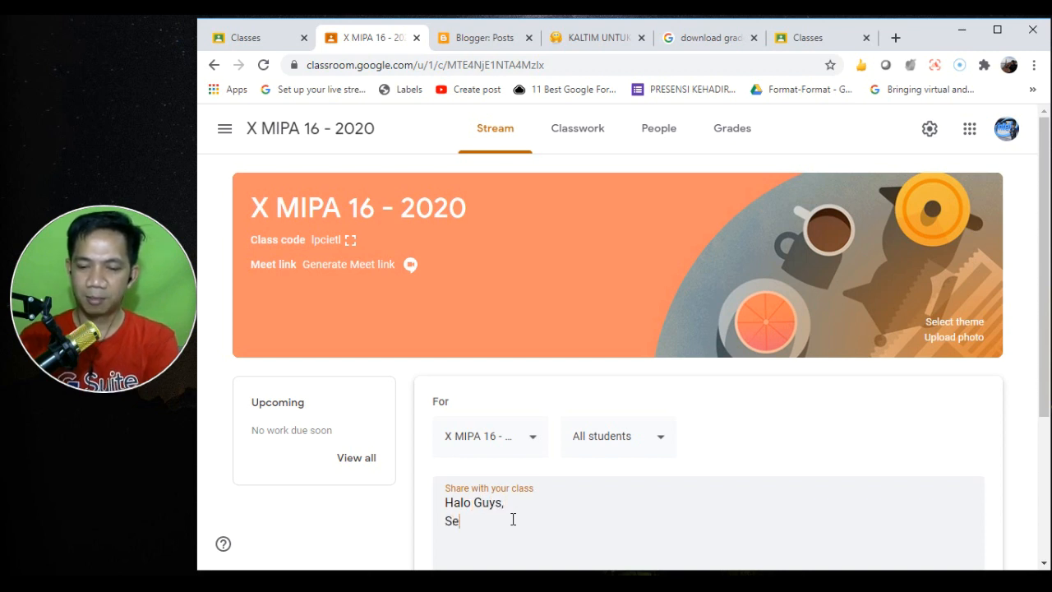
{"action": "type", "text": "moga kabar k"}
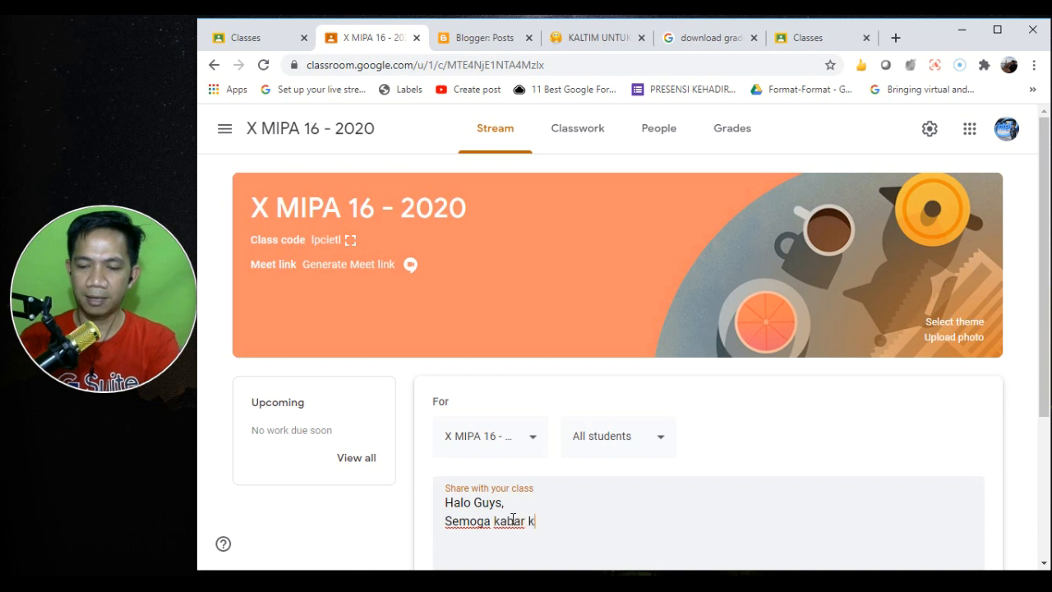
{"action": "type", "text": "alian hari "}
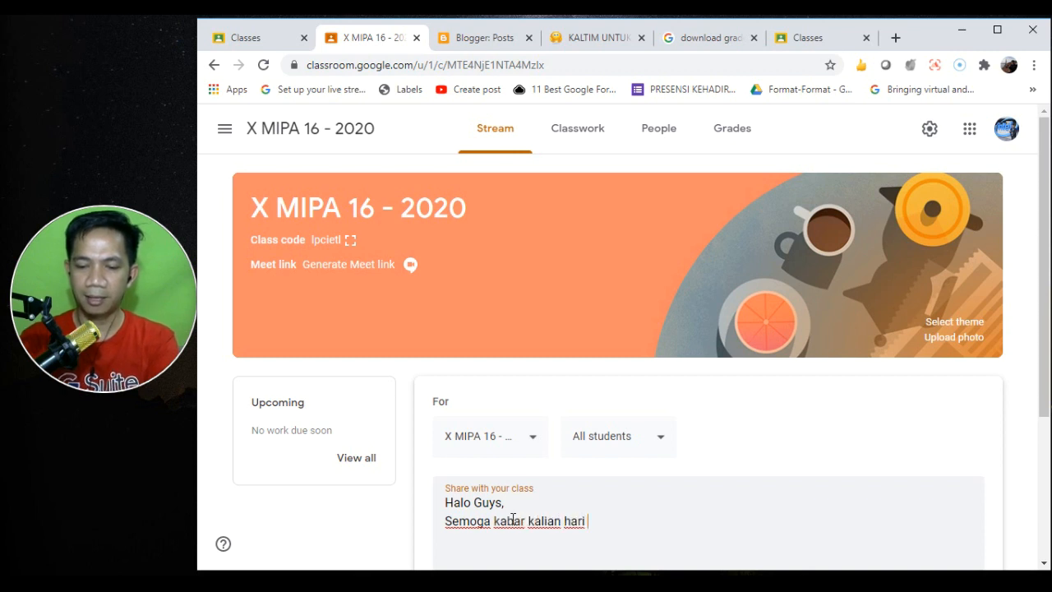
{"action": "type", "text": "ini baik"}
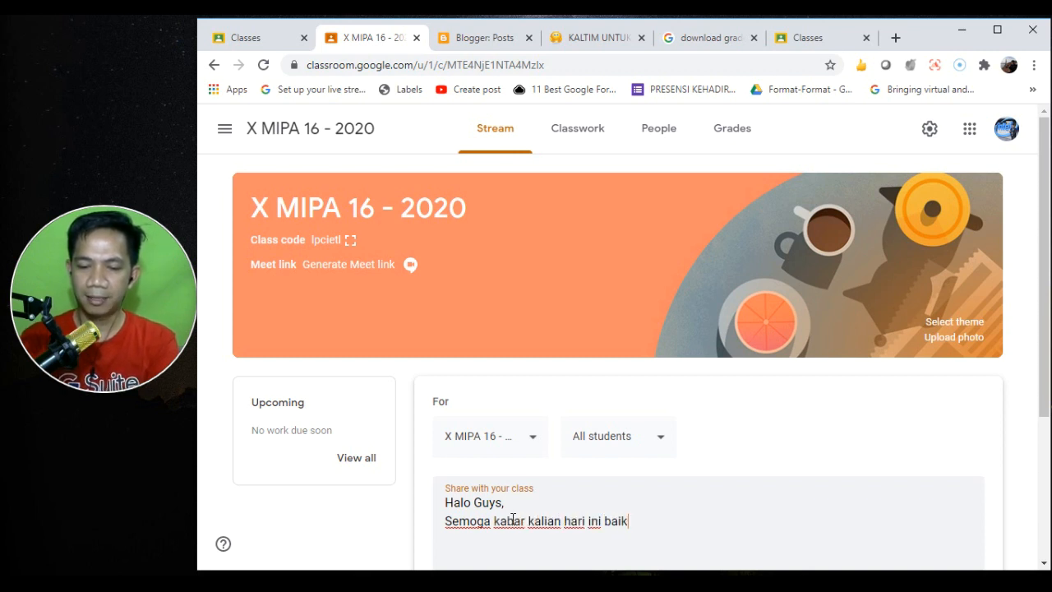
{"action": "type", "text": " dan"}
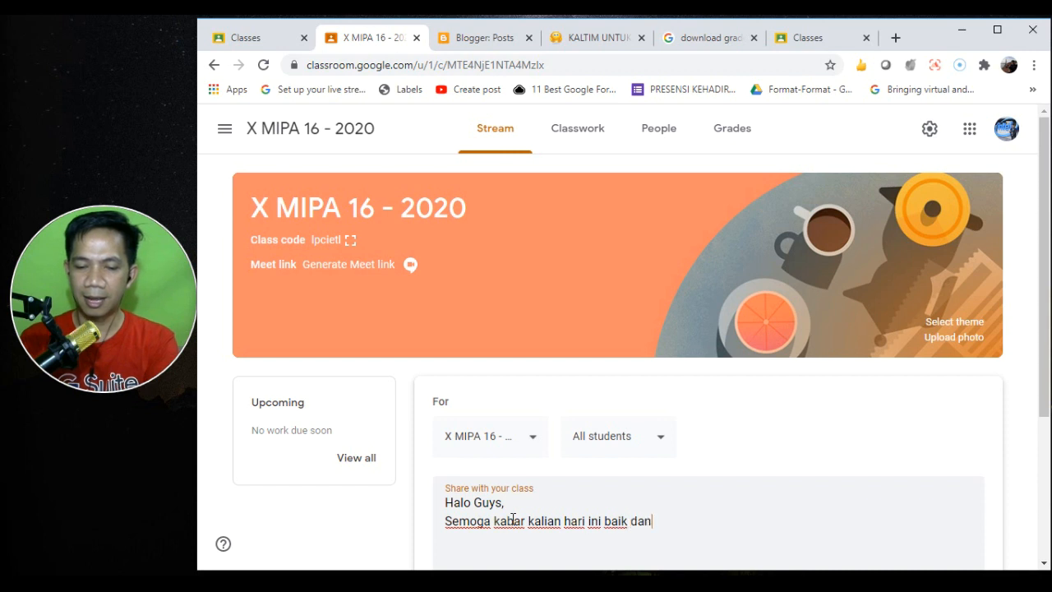
{"action": "type", "text": " sehat selalu"}
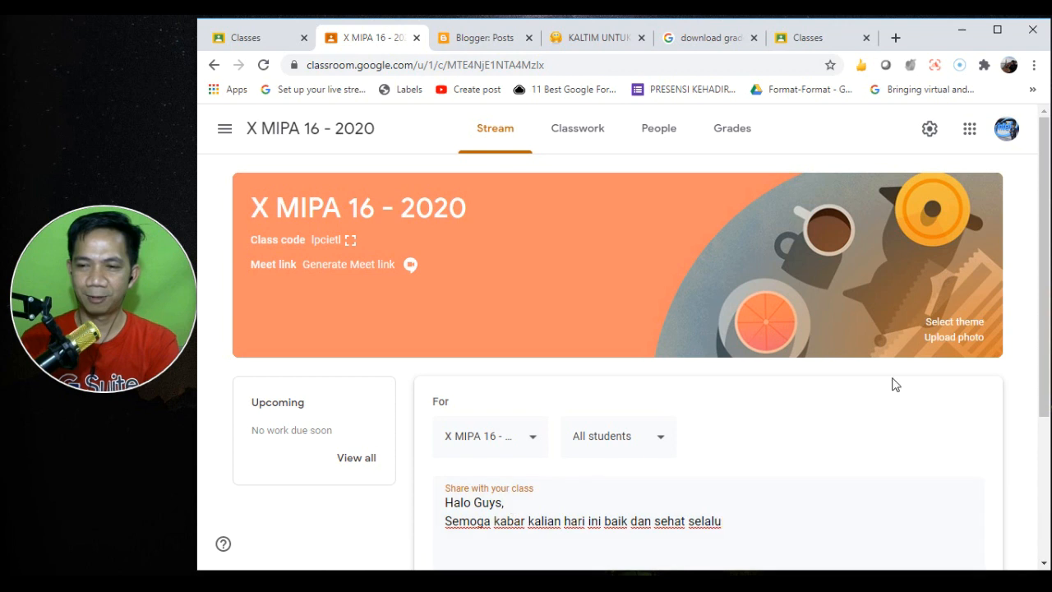
{"action": "left_click_drag", "start_coordinate": [1041, 326], "coordinate": [1047, 422]}
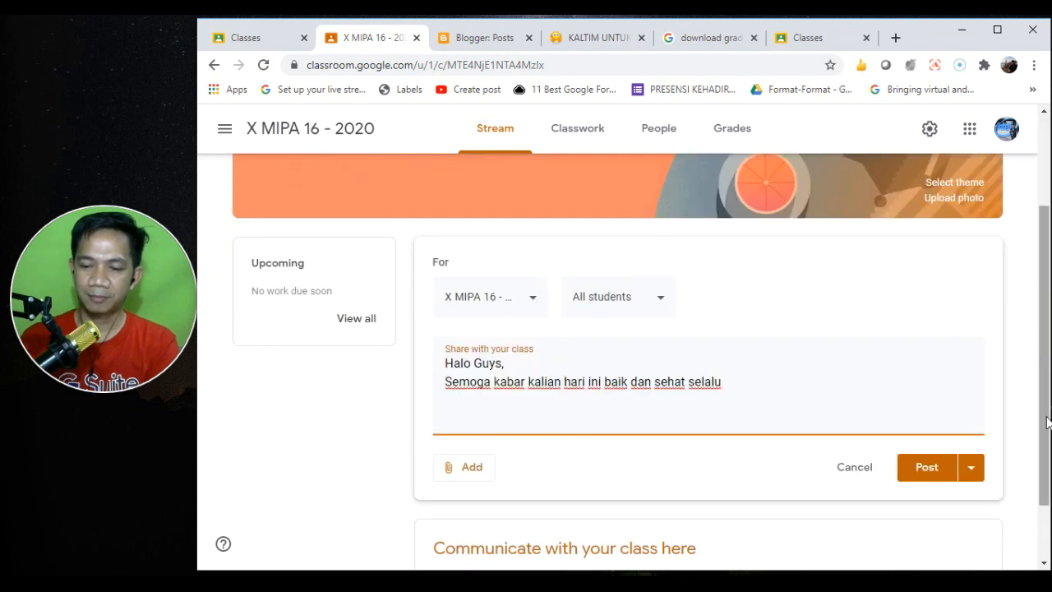
{"action": "type", "text": ","}
{"action": "key", "text": "Return"}
{"action": "key", "text": "Return"}
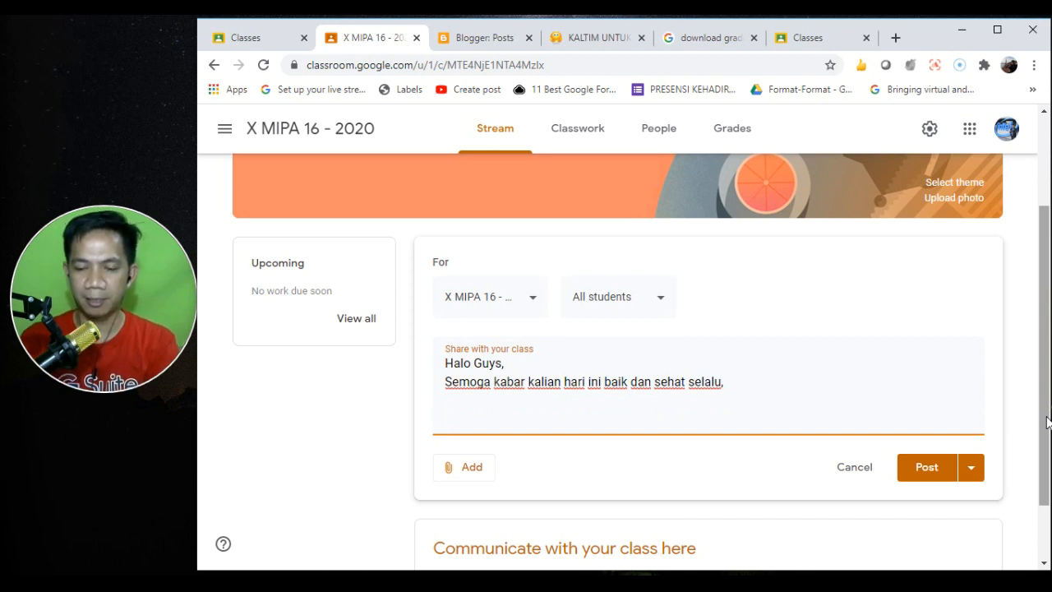
{"action": "type", "text": "Perkenalkan "}
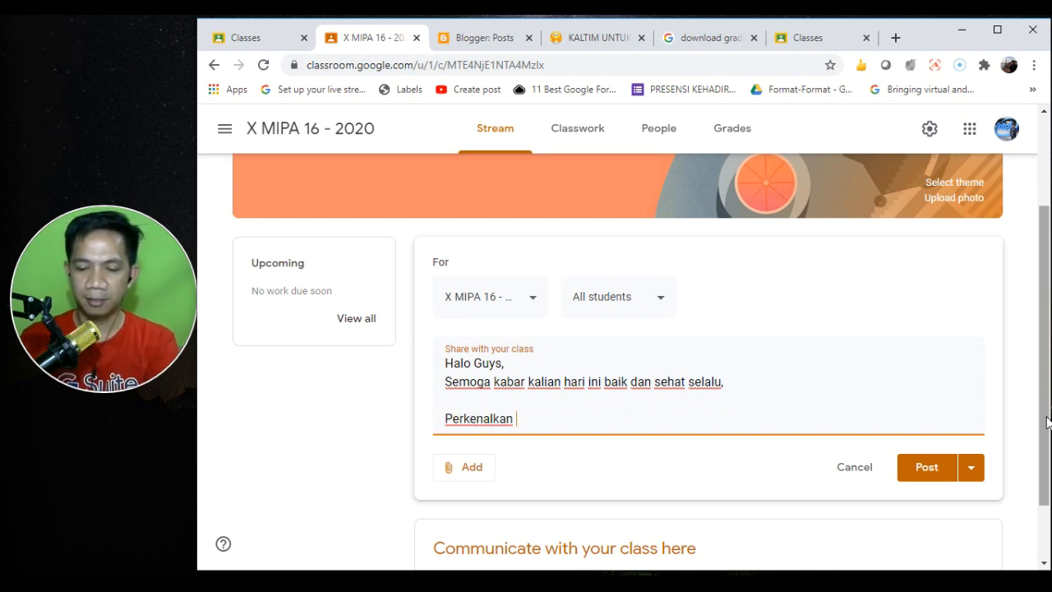
{"action": "type", "text": "saya adalah "}
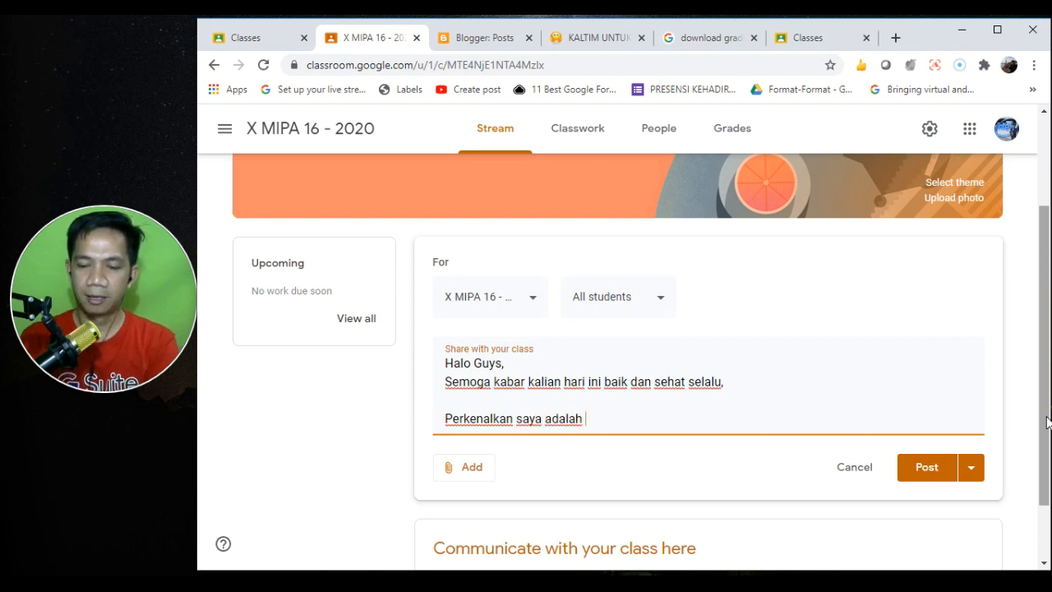
{"action": "type", "text": "guru "}
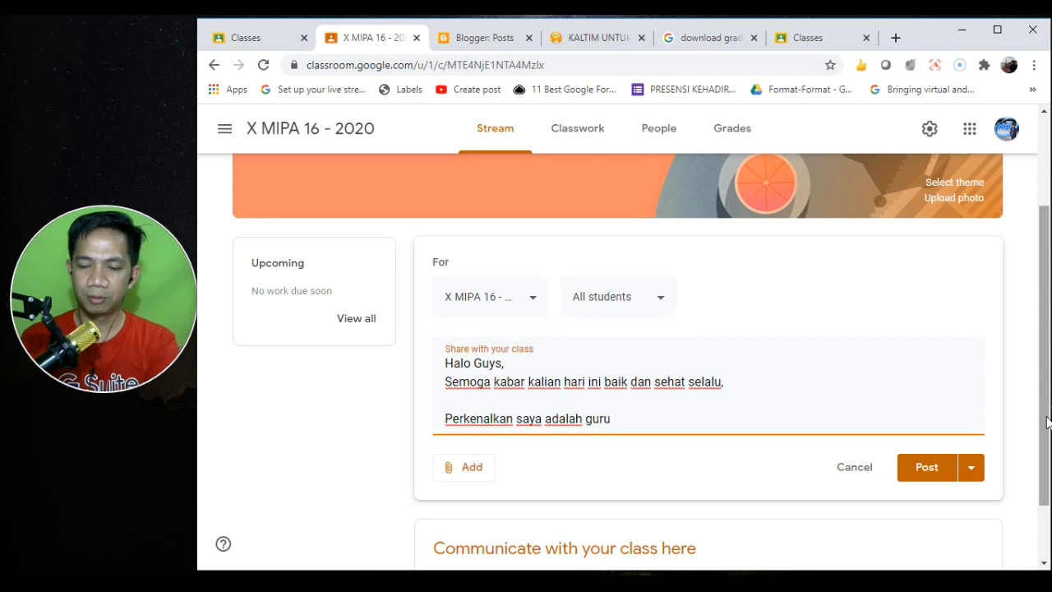
{"action": "type", "text": "yang akan me"}
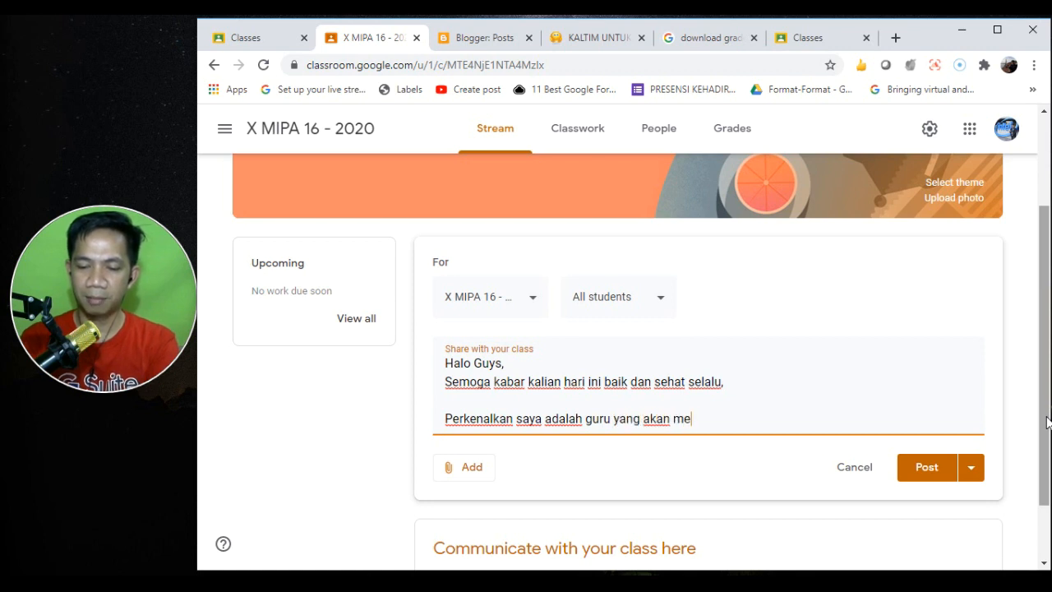
{"action": "type", "text": "ngampu "}
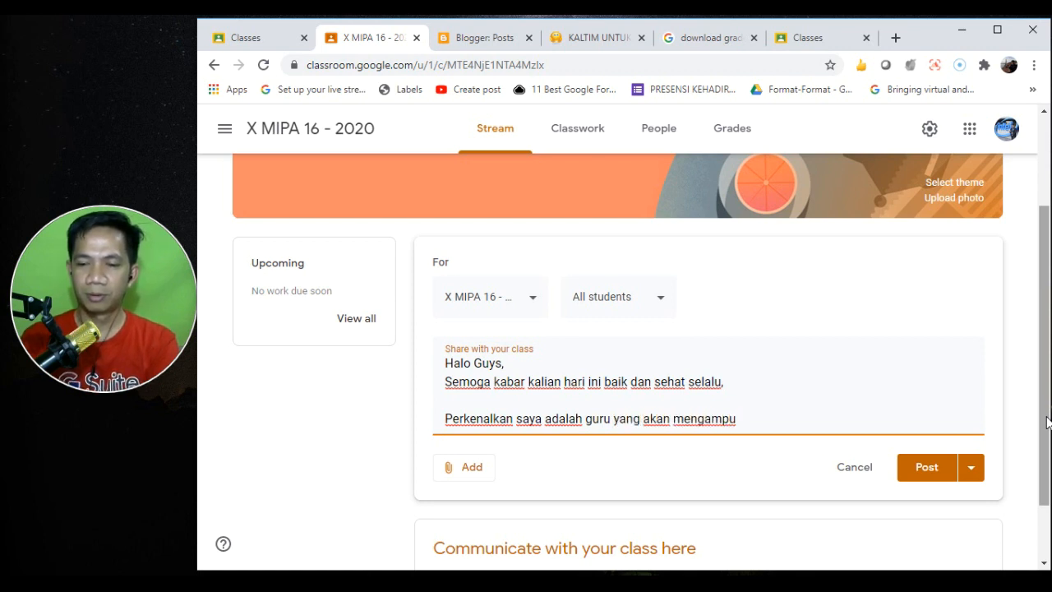
{"action": "type", "text": "dan "}
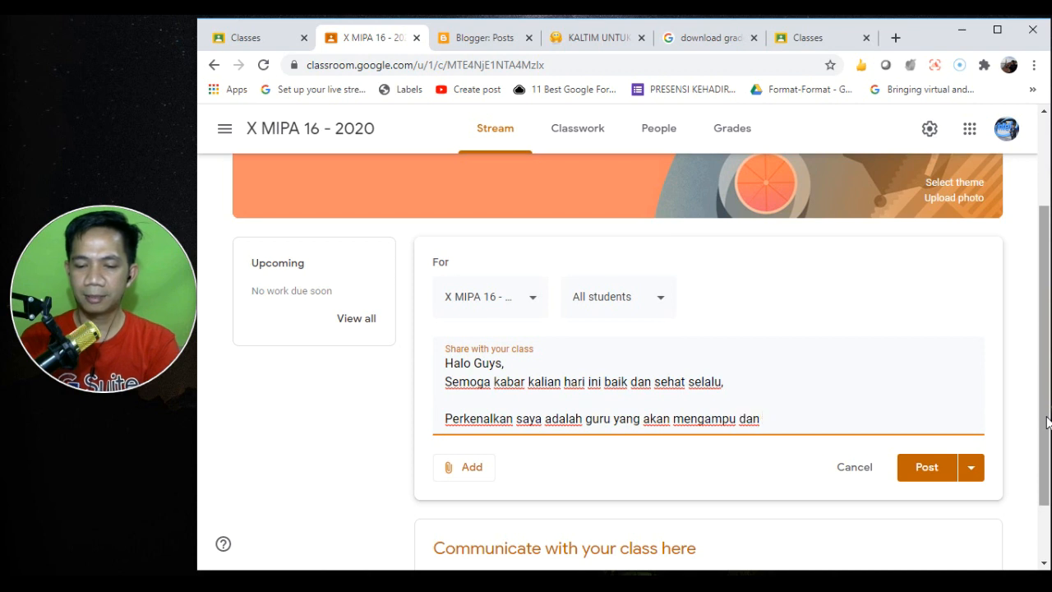
{"action": "type", "text": "mendamping"}
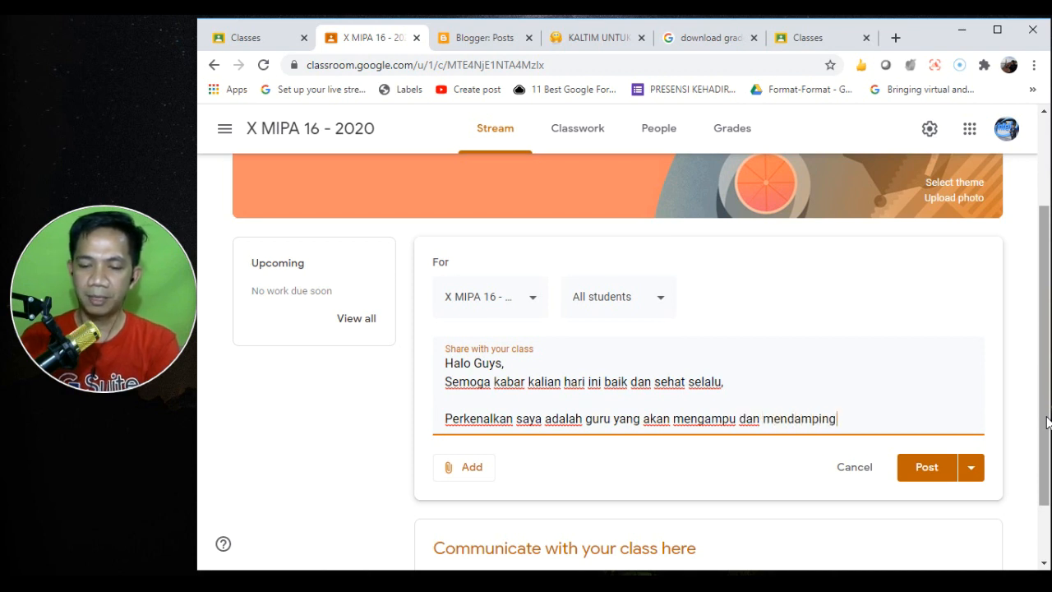
{"action": "type", "text": "i kalian dala"}
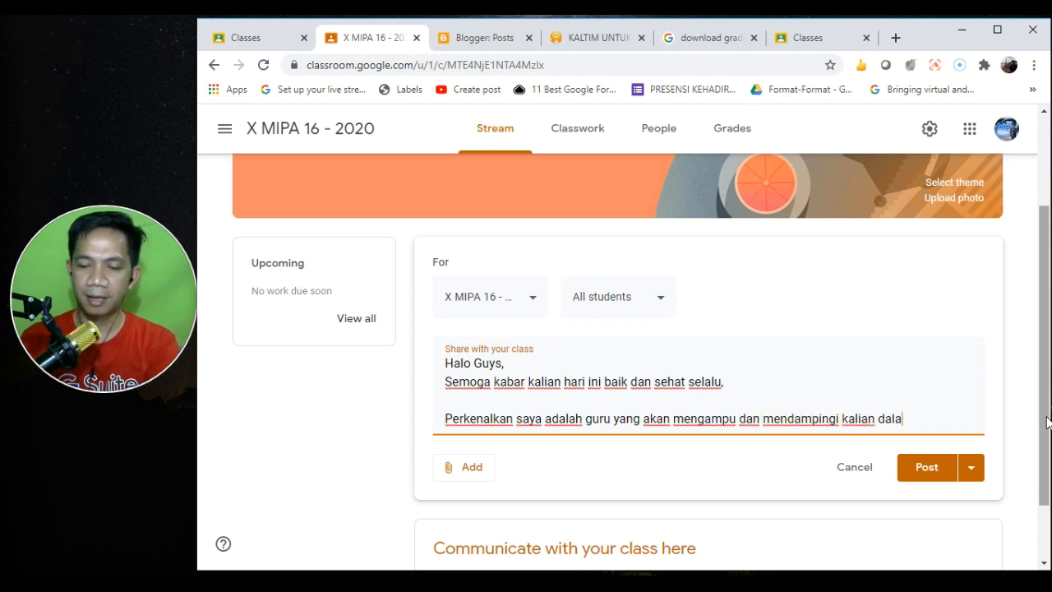
{"action": "type", "text": "m belajar"}
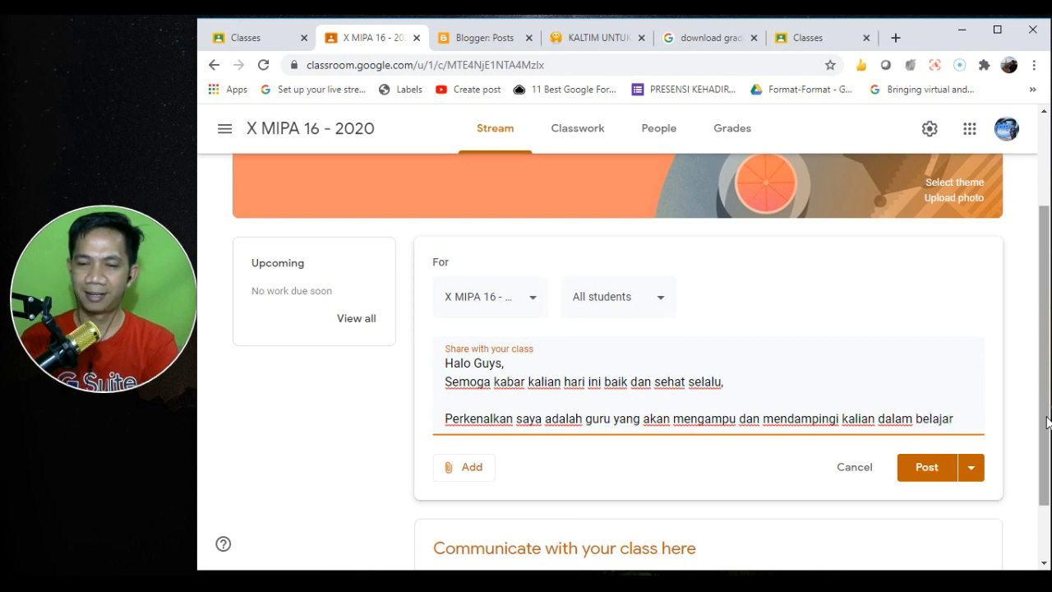
{"action": "type", "text": " mata pe"}
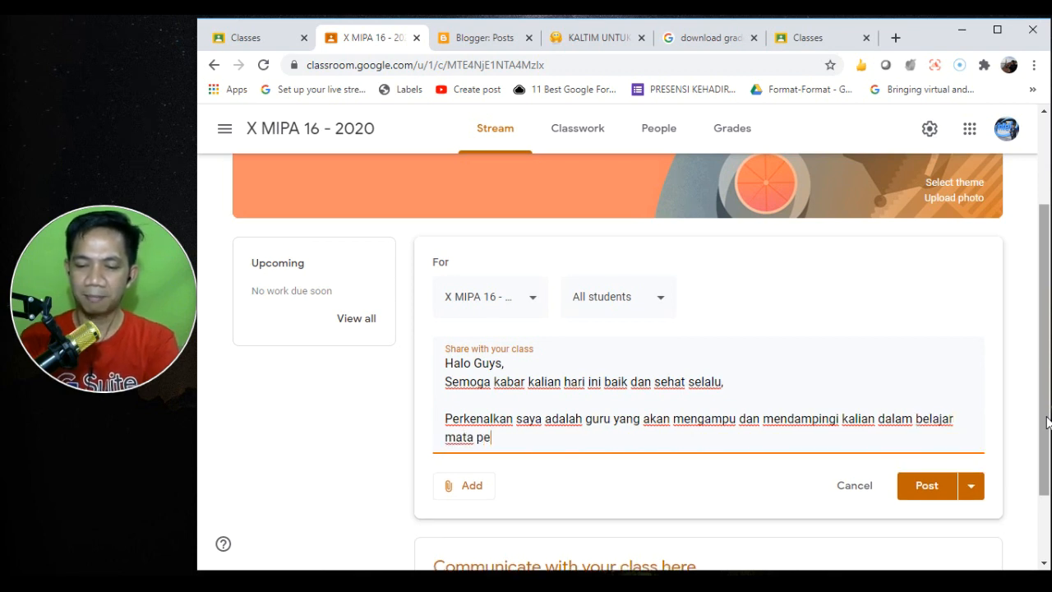
{"action": "type", "text": "lajaran Informatika"}
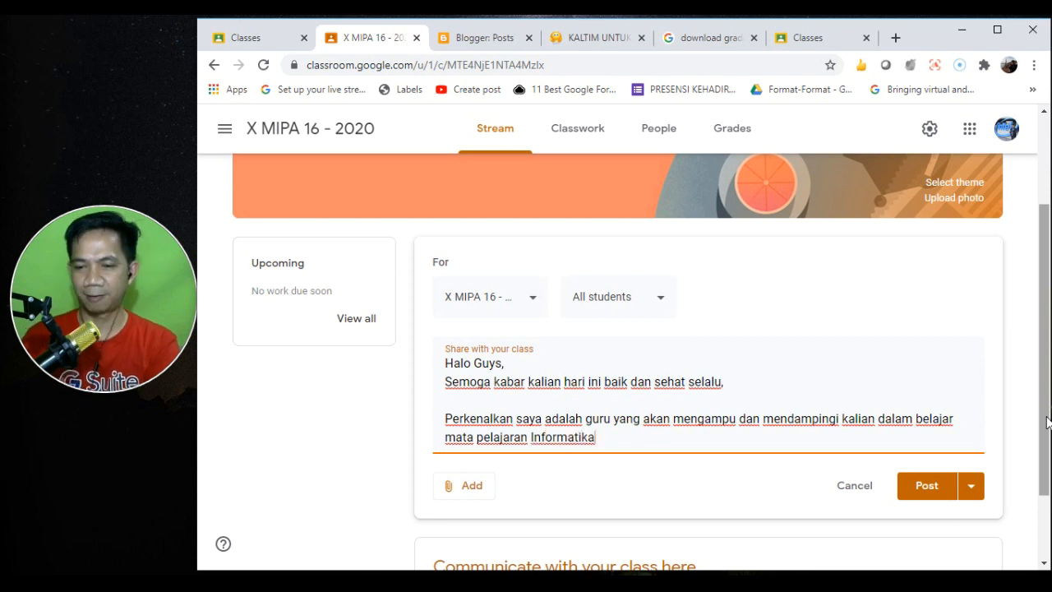
{"action": "type", "text": ". Untuk p"}
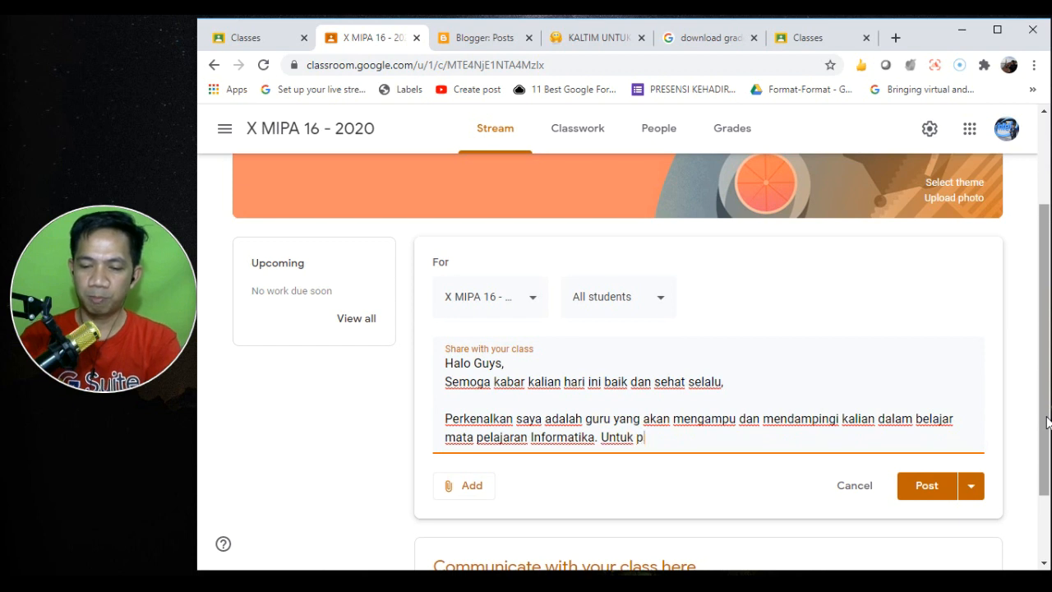
{"action": "type", "text": "rofi"}
{"action": "type", "text": "lengkap saya "}
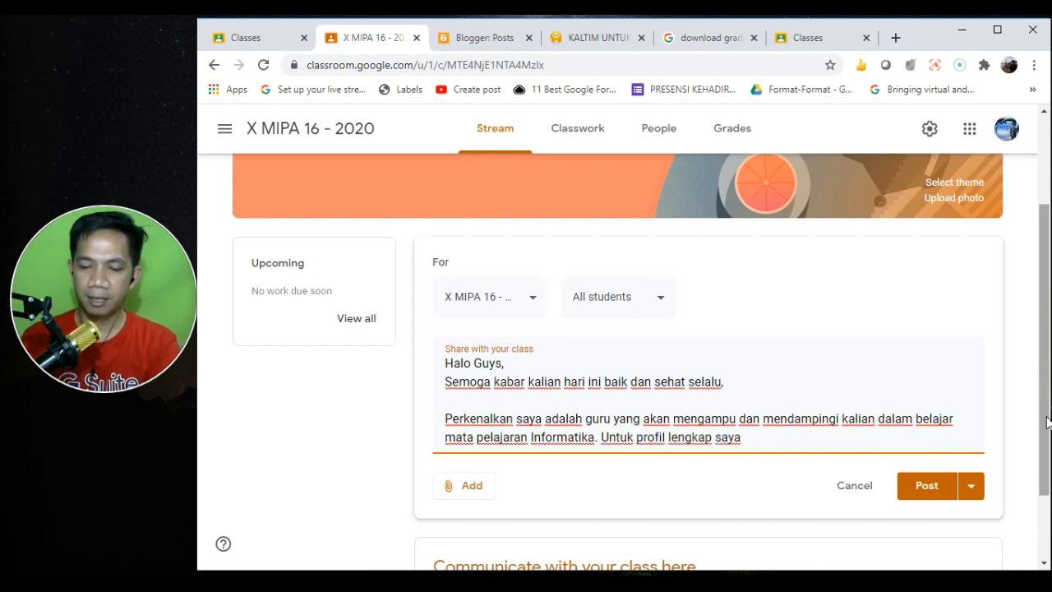
{"action": "type", "text": ", kalian bisa melihatnya di https://"}
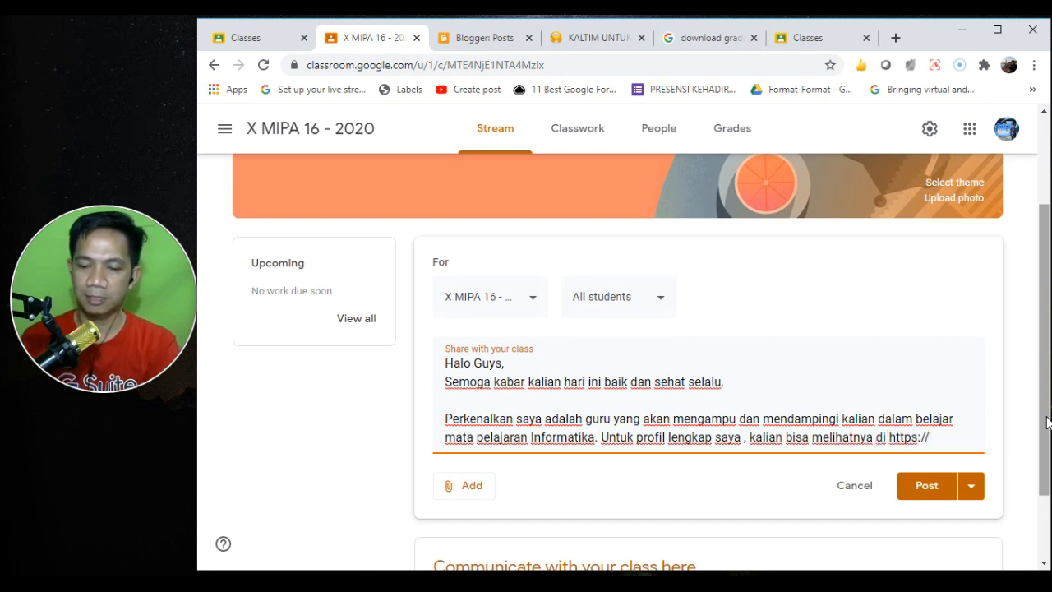
{"action": "type", "text": "fathur."}
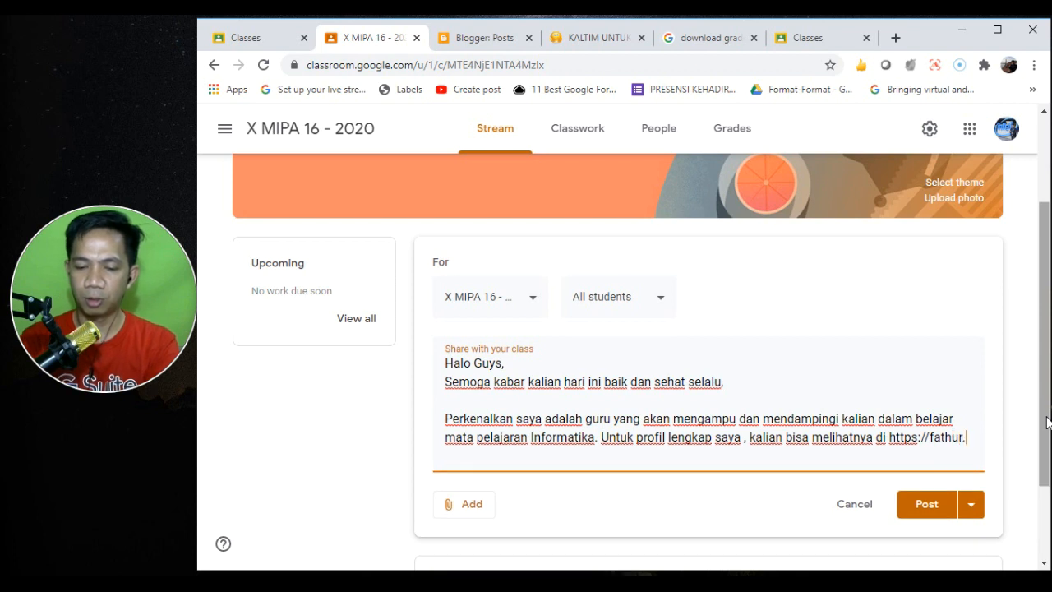
{"action": "type", "text": "web.id"}
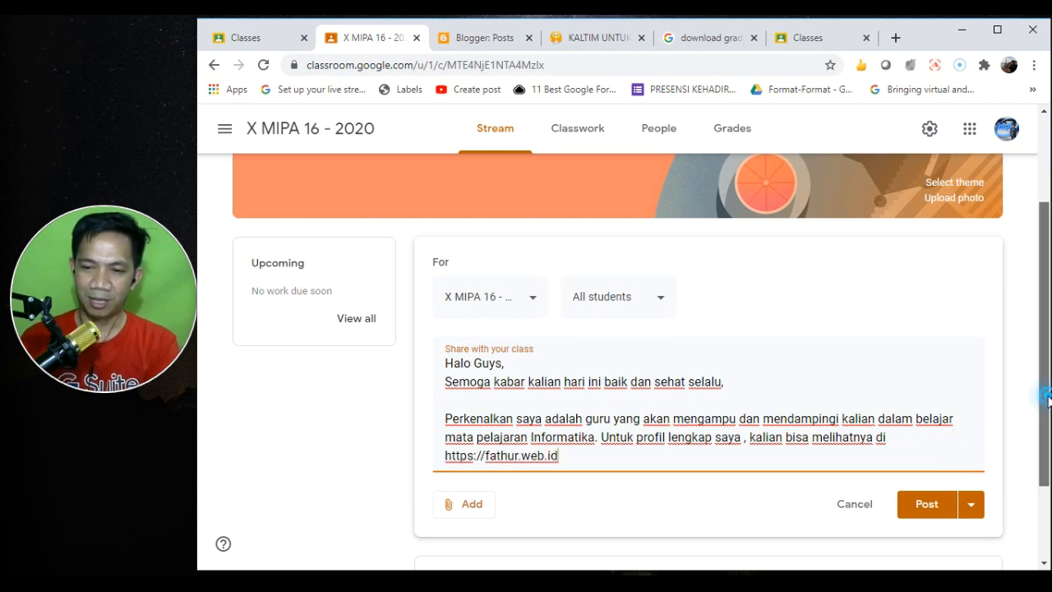
{"action": "left_click_drag", "start_coordinate": [1045, 397], "coordinate": [1044, 469]}
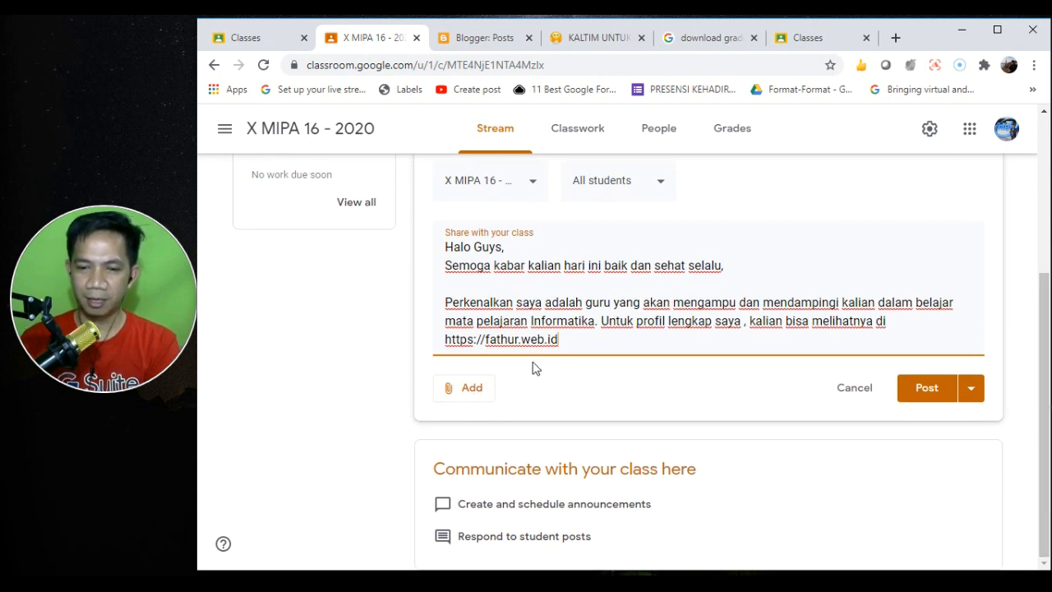
{"action": "left_click_drag", "start_coordinate": [575, 338], "coordinate": [429, 342]}
{"action": "key", "text": "ctrl+c"}
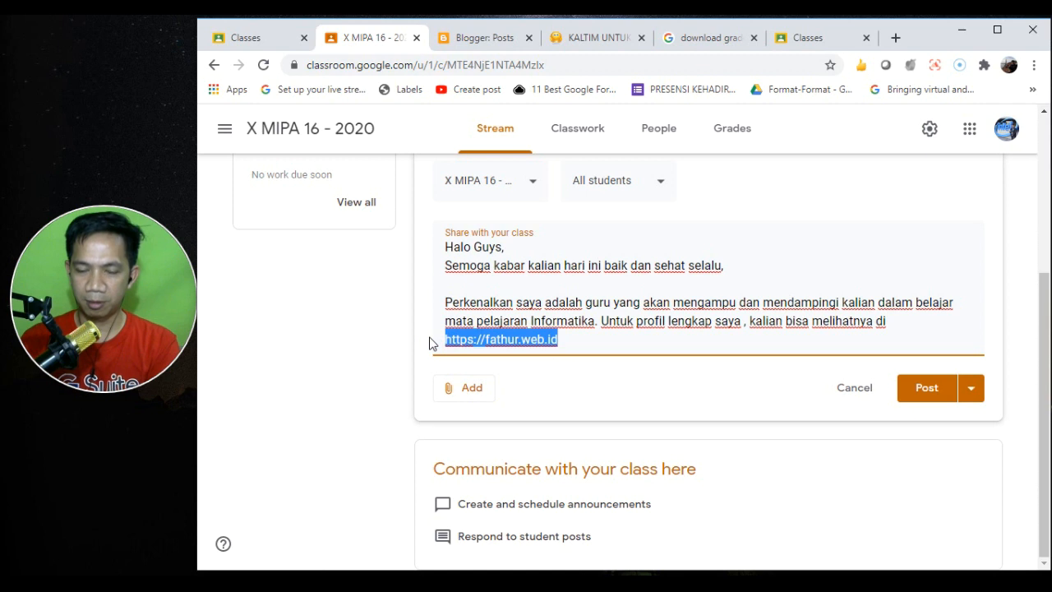
{"action": "left_click", "coordinate": [472, 390]}
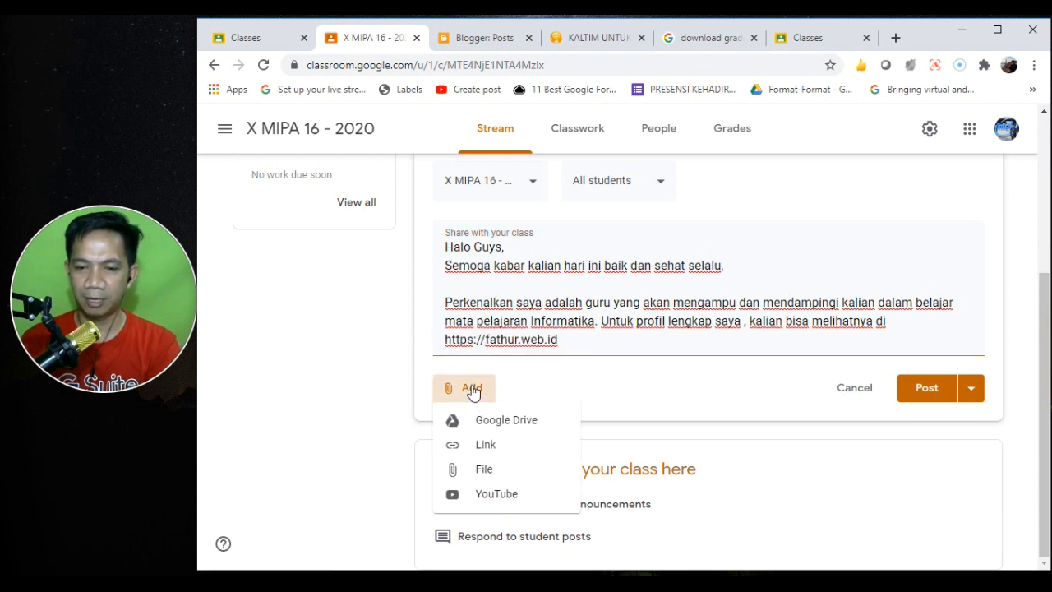
{"action": "left_click", "coordinate": [487, 448]}
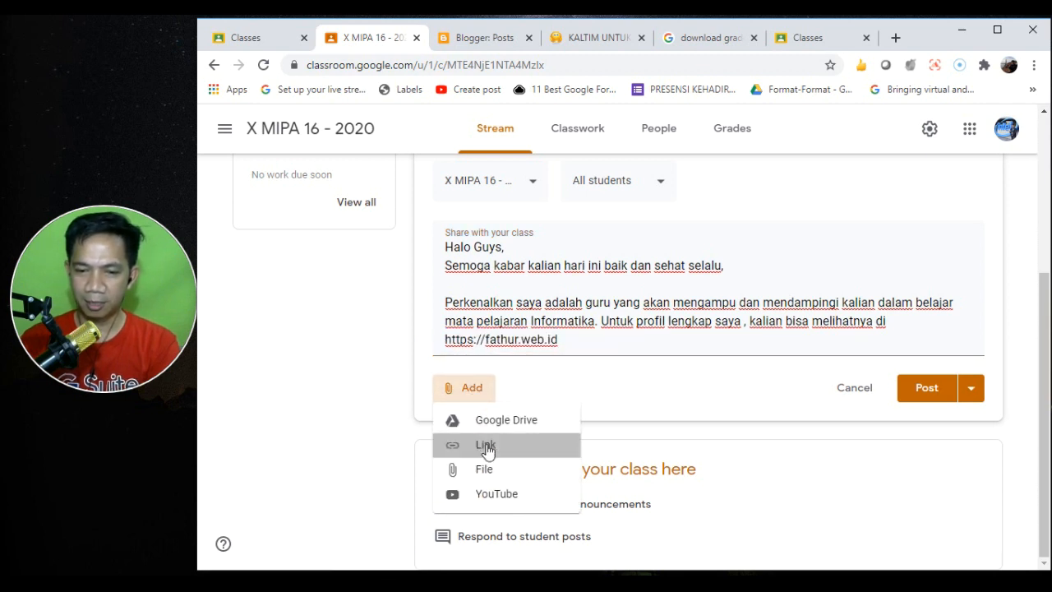
{"action": "key", "text": "ctrl+v"}
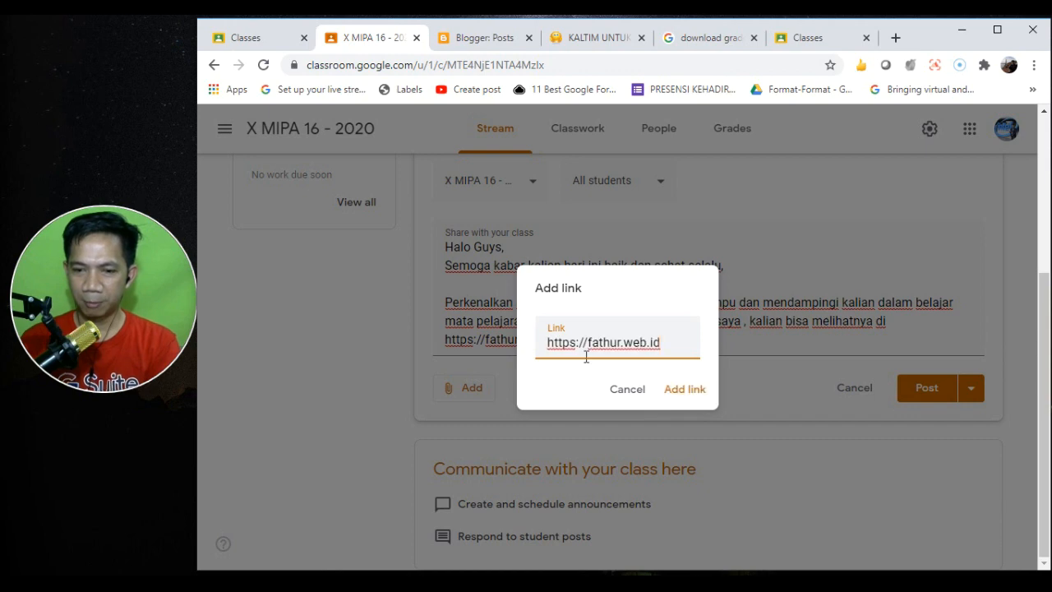
{"action": "left_click", "coordinate": [690, 390]}
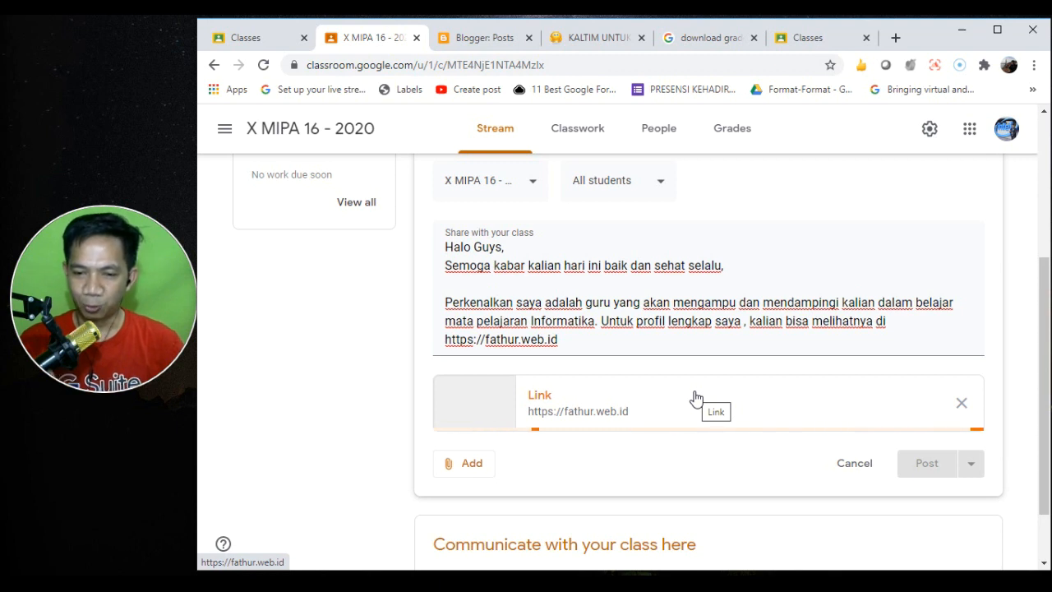
{"action": "left_click", "coordinate": [474, 466]}
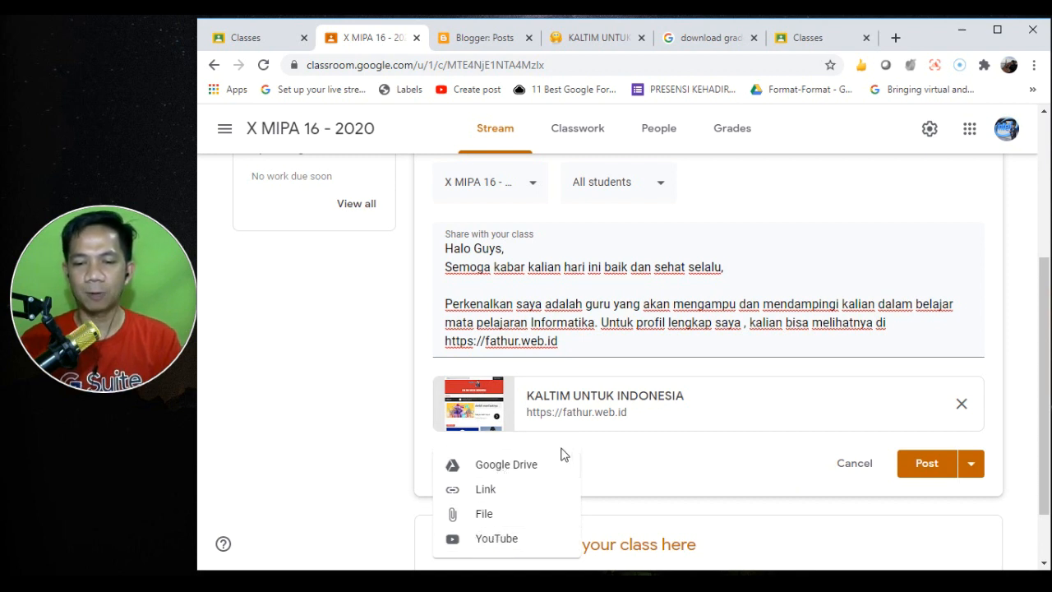
- Start a file upload but cancel it without attaching anything, then view the posting options
{"action": "left_click", "coordinate": [492, 516]}
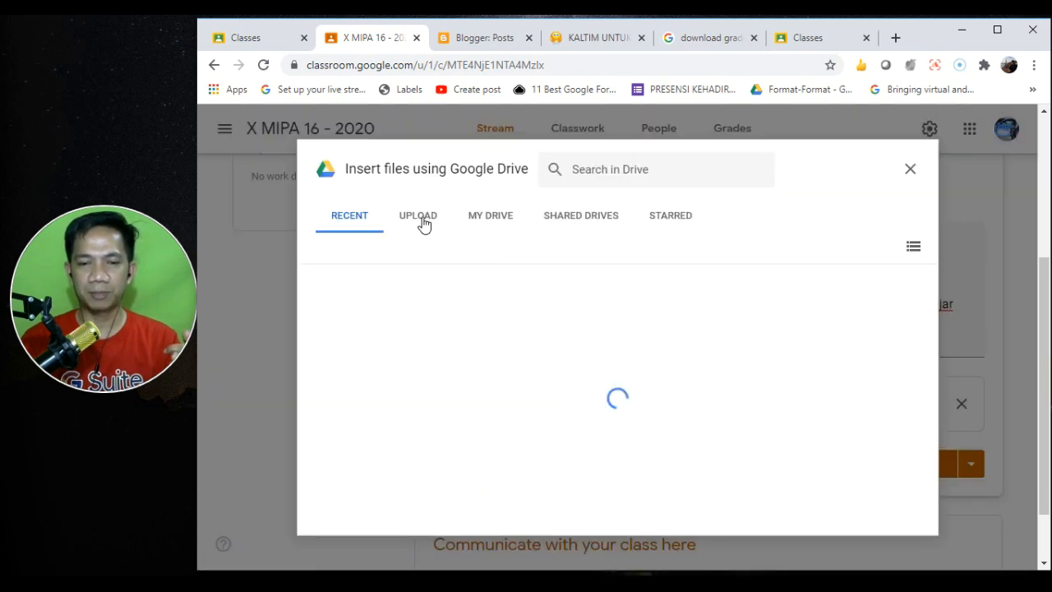
{"action": "left_click", "coordinate": [417, 221]}
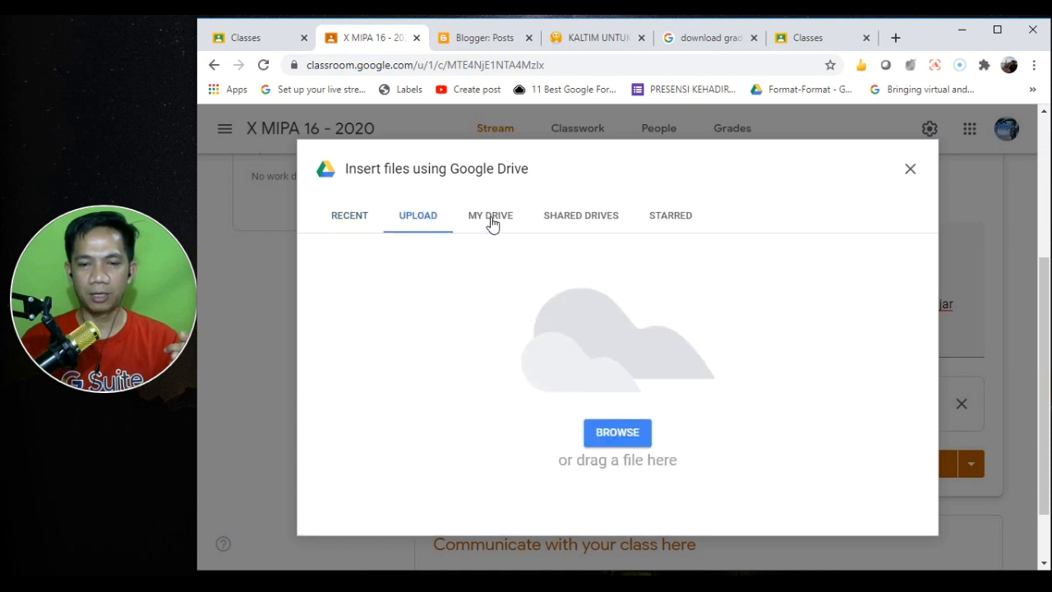
{"action": "left_click", "coordinate": [618, 432]}
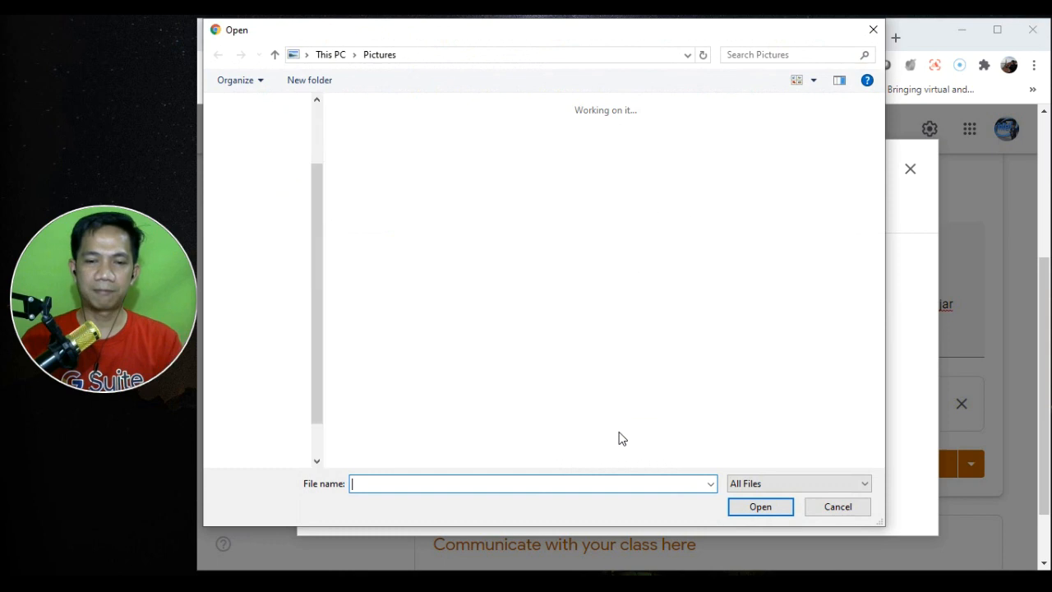
{"action": "left_click", "coordinate": [845, 507]}
{"action": "left_click", "coordinate": [907, 170]}
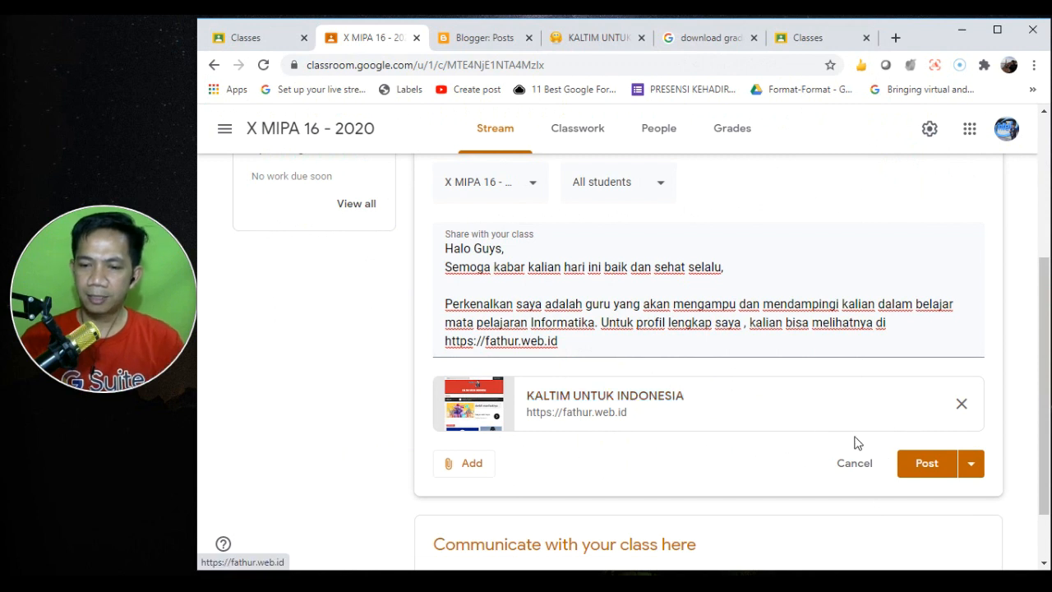
{"action": "left_click", "coordinate": [969, 465]}
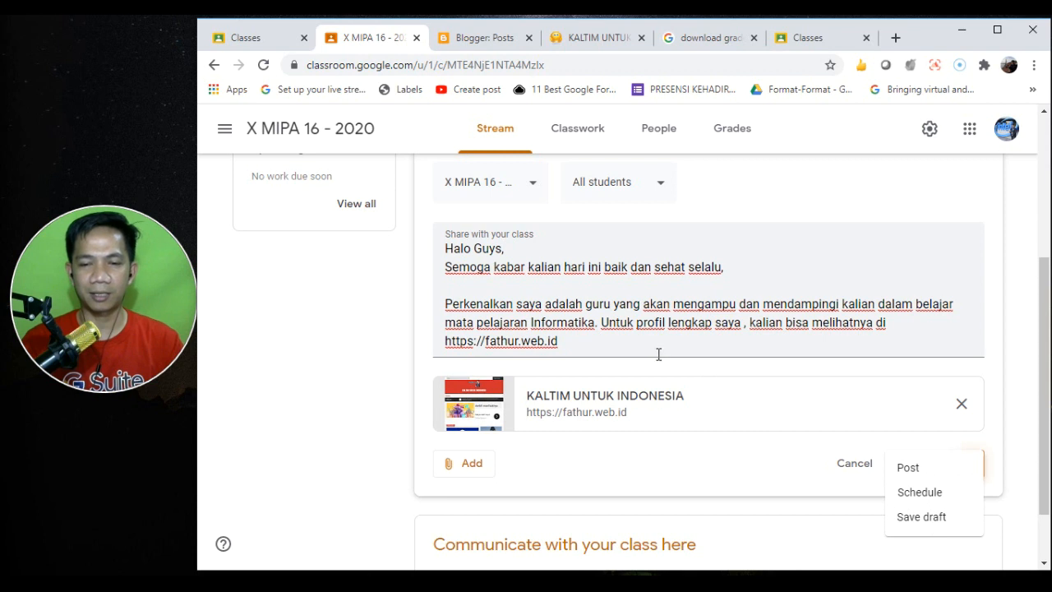
- Drop the scheduling and post the announcement to the class immediately
{"action": "left_click", "coordinate": [928, 493]}
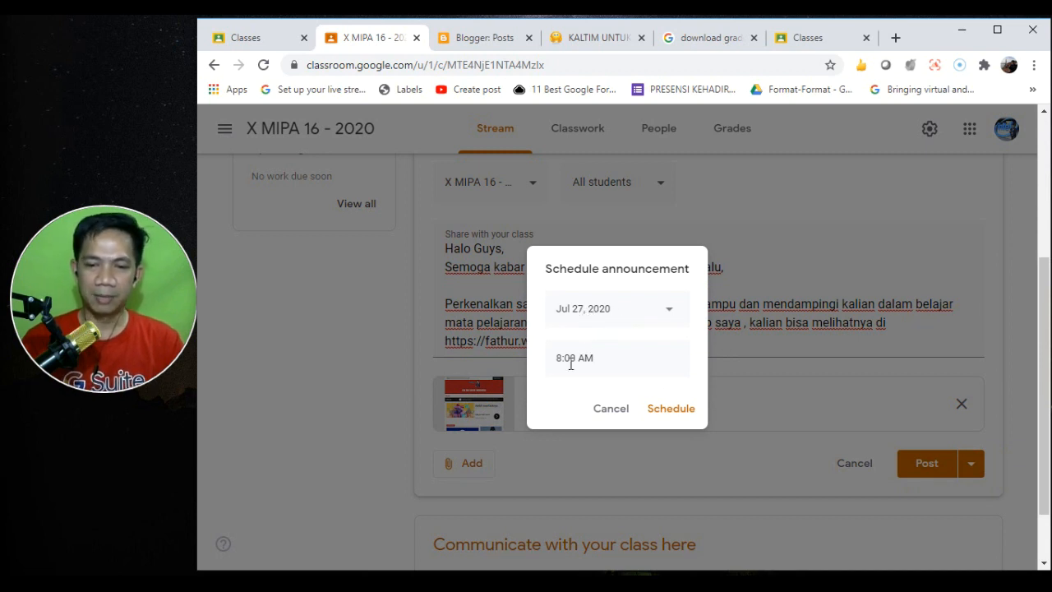
{"action": "left_click", "coordinate": [614, 408]}
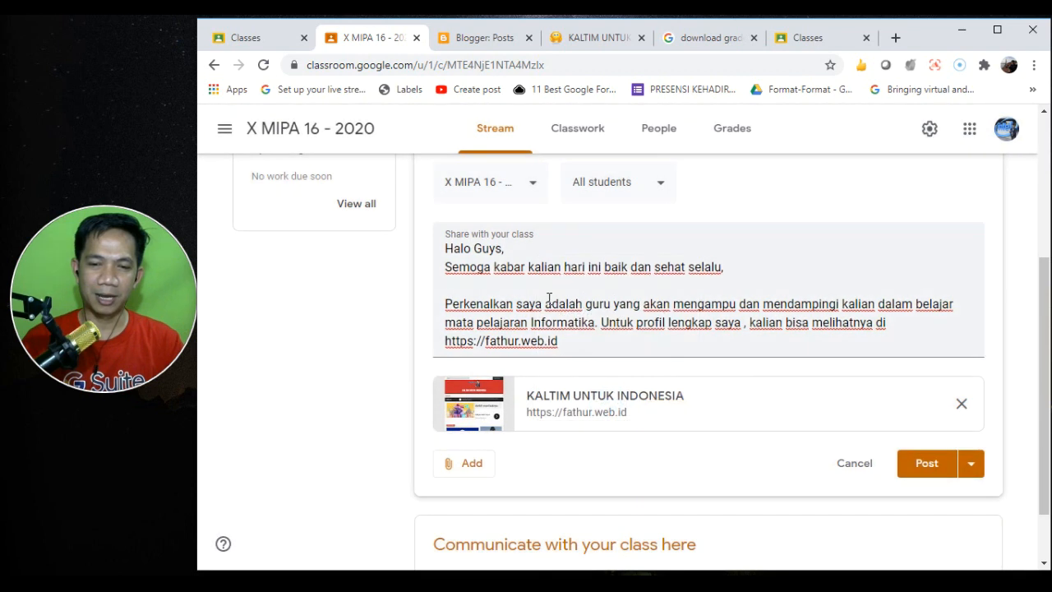
{"action": "left_click", "coordinate": [924, 465]}
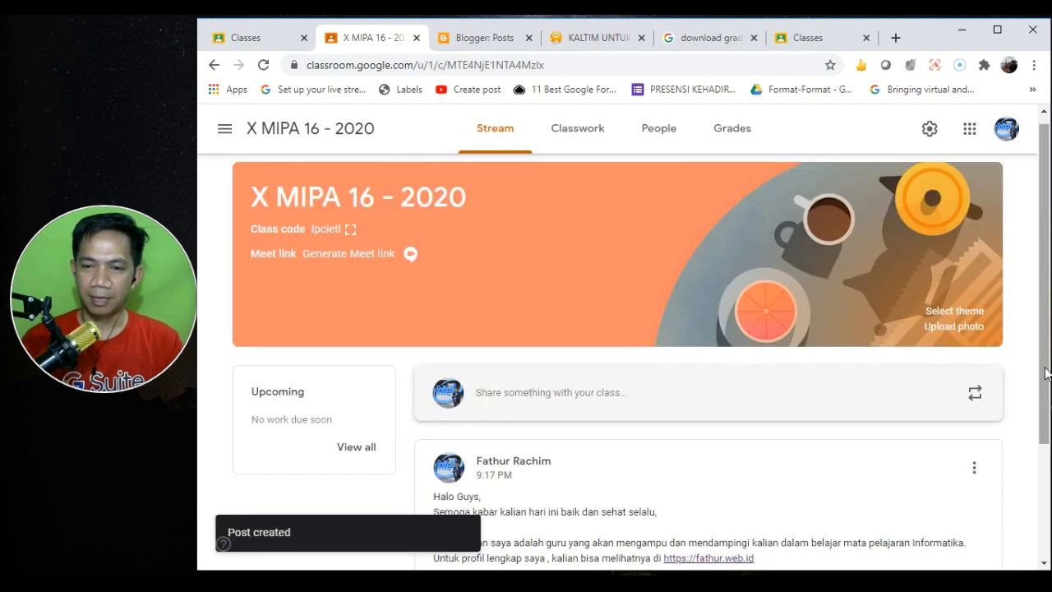
{"action": "left_click_drag", "start_coordinate": [1046, 374], "coordinate": [1049, 539]}
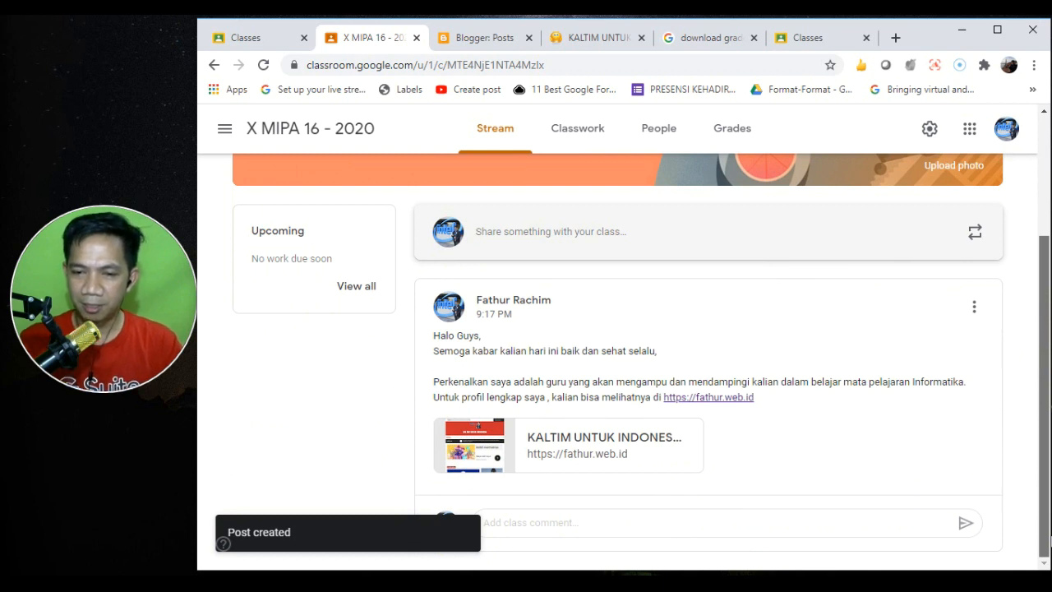
{"action": "scroll", "coordinate": [1048, 538], "scroll_direction": "up", "scroll_amount": 2}
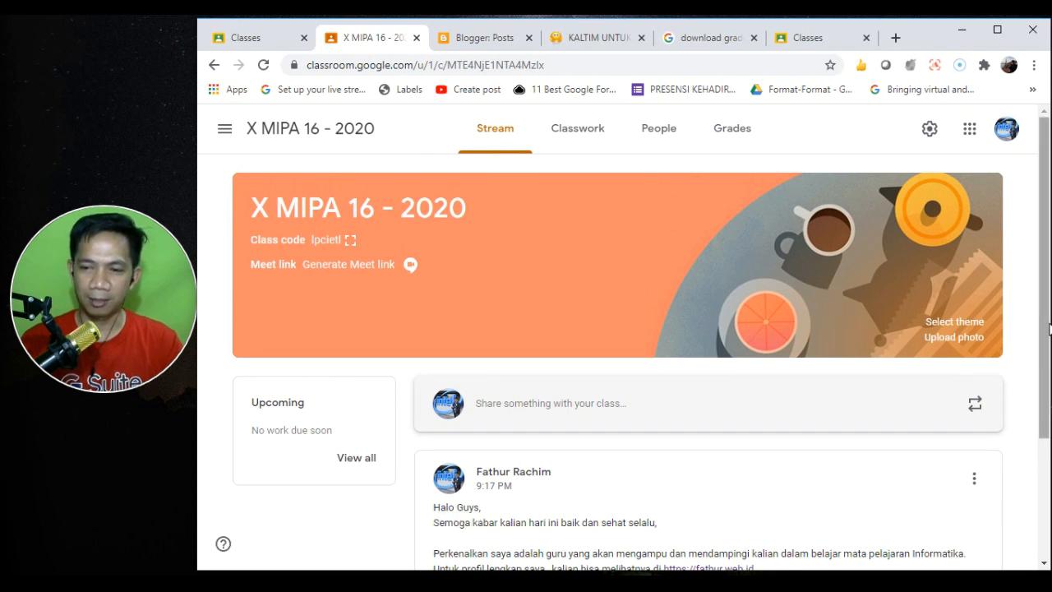
{"action": "scroll", "coordinate": [1047, 455], "scroll_direction": "down", "scroll_amount": 2}
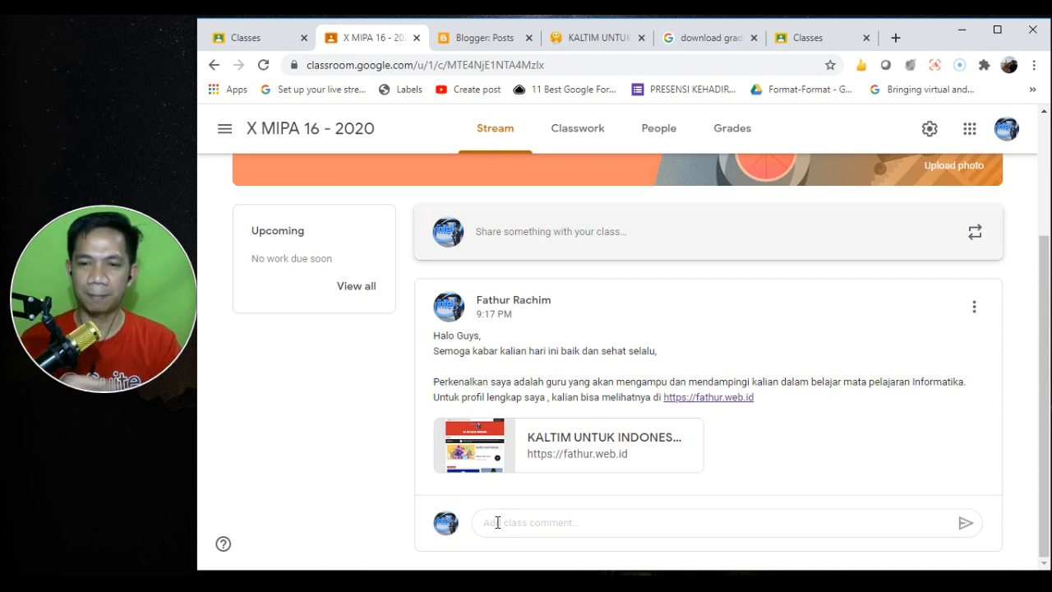
{"action": "left_click", "coordinate": [1045, 186]}
{"action": "left_click_drag", "start_coordinate": [1046, 191], "coordinate": [1050, 291]}
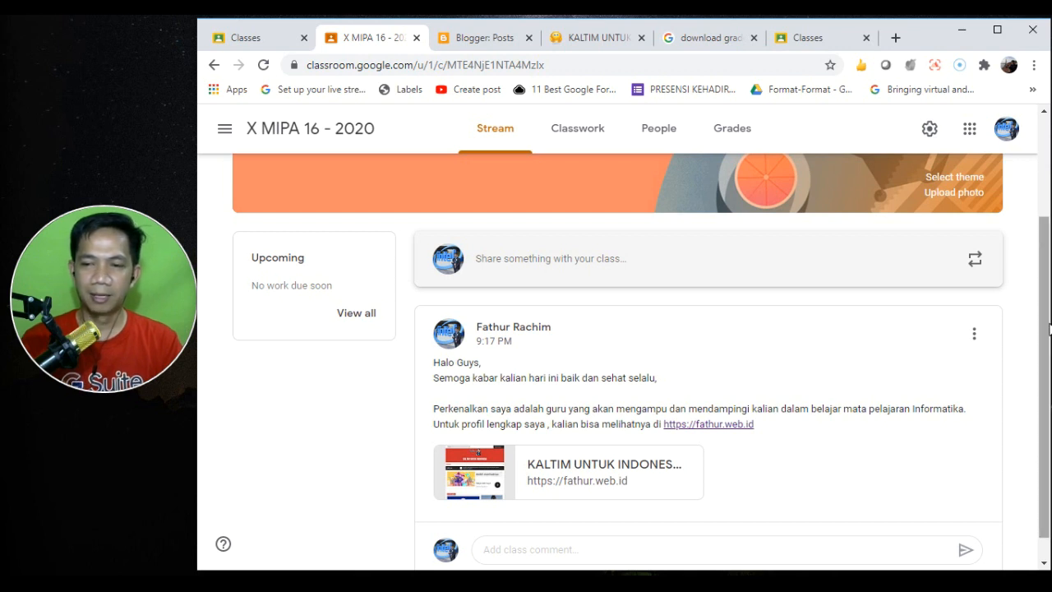
{"action": "left_click_drag", "start_coordinate": [1045, 323], "coordinate": [1048, 202]}
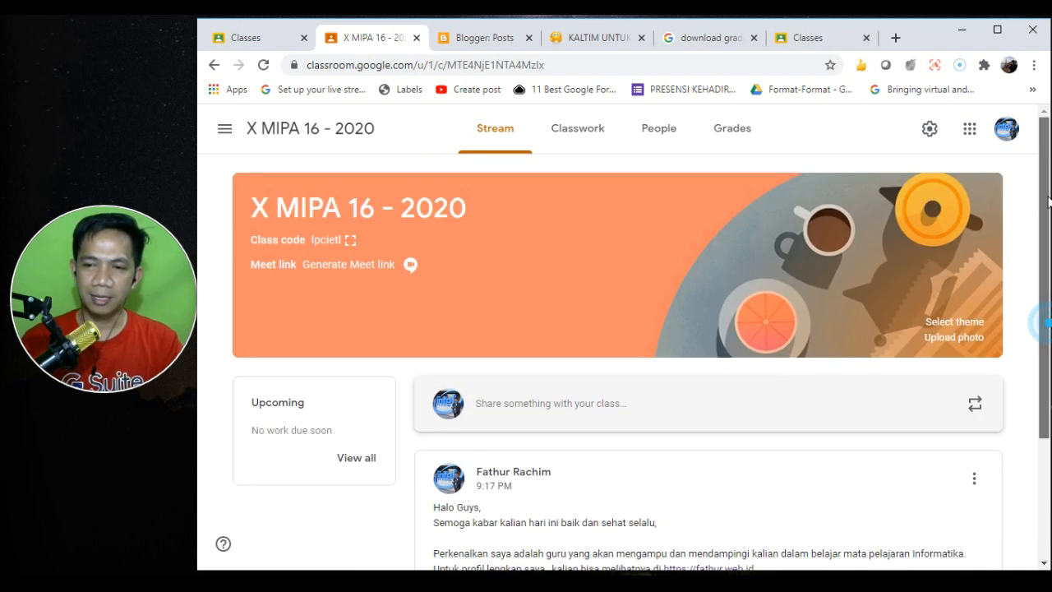
- In Class settings, set the Stream permission to 'Students can only comment'
{"action": "left_click", "coordinate": [932, 129]}
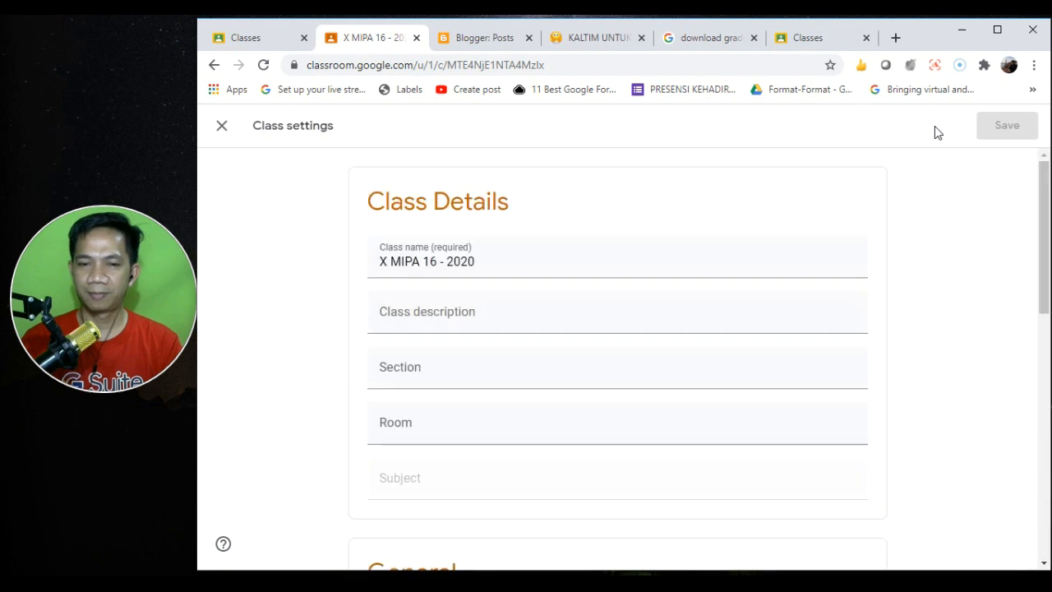
{"action": "left_click_drag", "start_coordinate": [1046, 187], "coordinate": [1047, 197]}
{"action": "left_click_drag", "start_coordinate": [1046, 236], "coordinate": [1046, 354]}
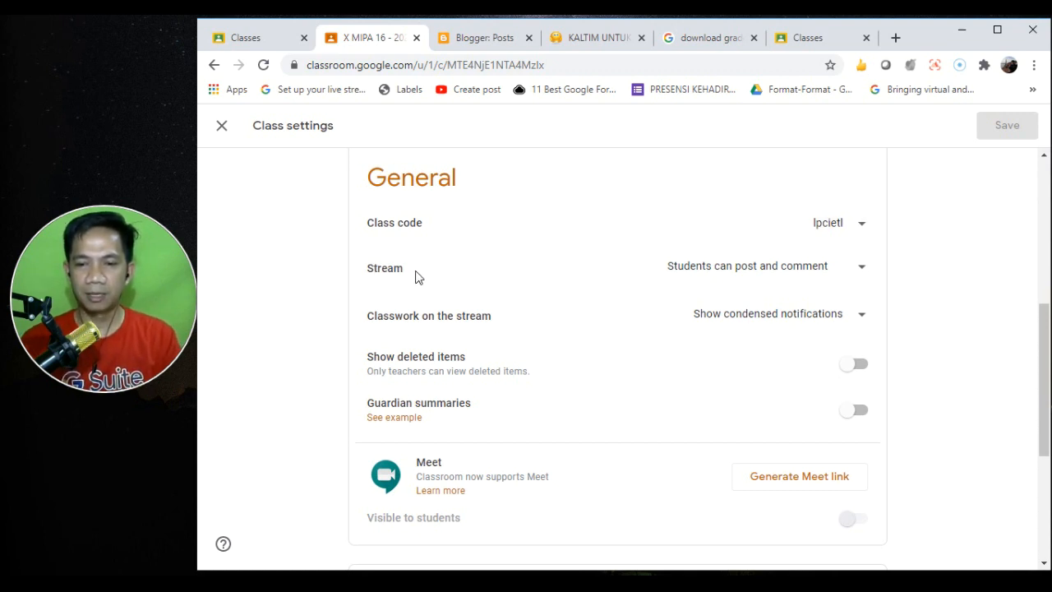
{"action": "left_click", "coordinate": [858, 269]}
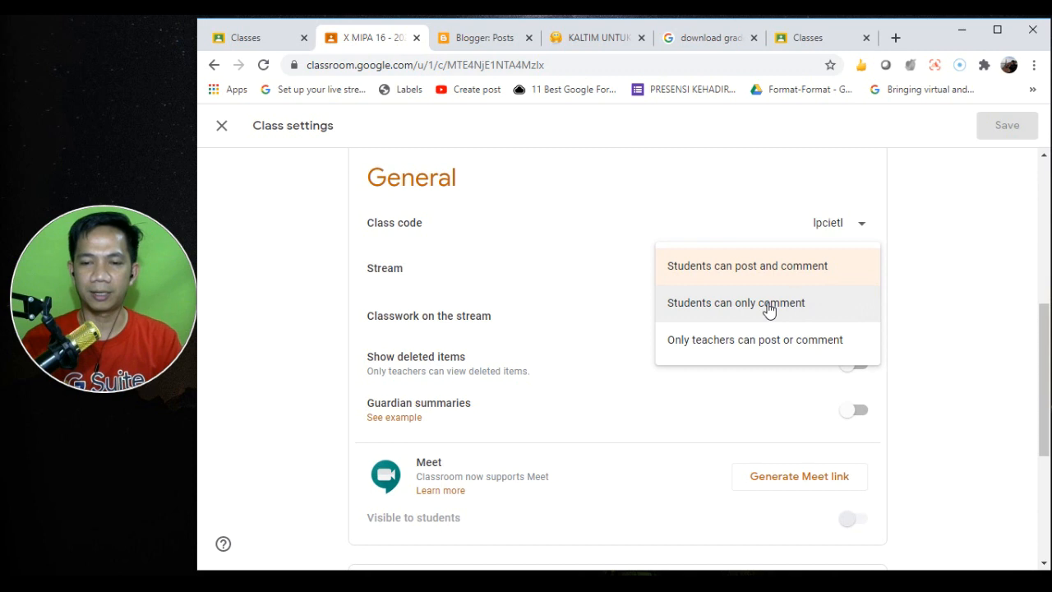
{"action": "left_click", "coordinate": [768, 304]}
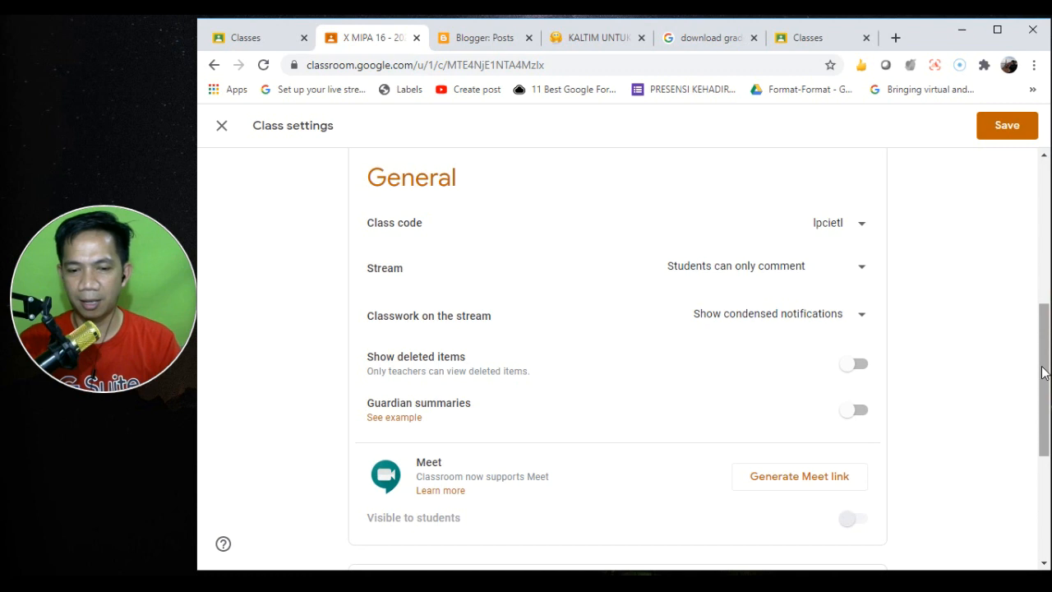
{"action": "left_click_drag", "start_coordinate": [1044, 372], "coordinate": [1039, 442]}
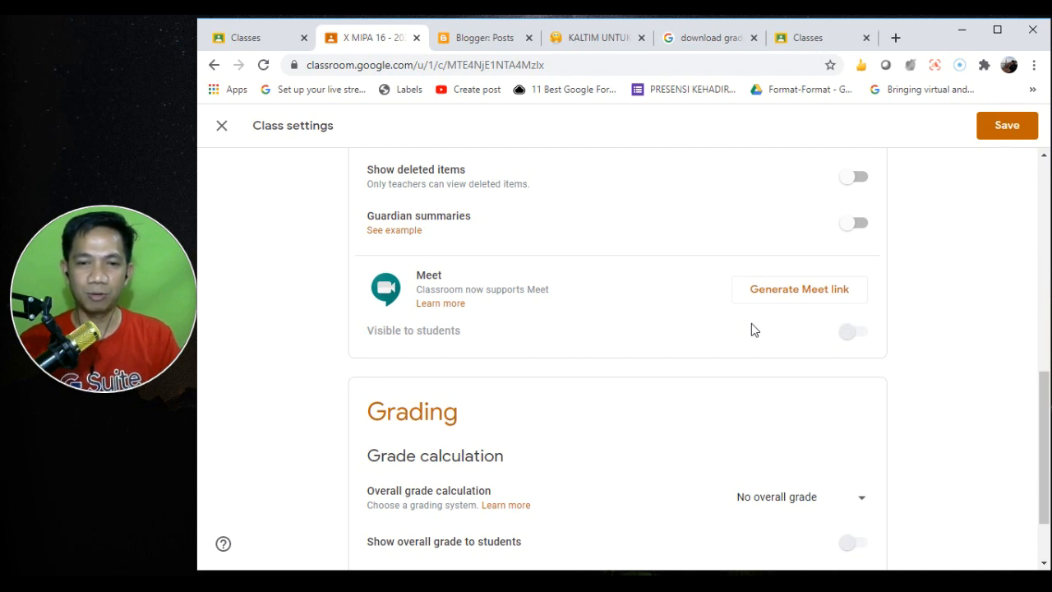
- Start an instant meeting on meet.google.com in a new tab
{"action": "left_click", "coordinate": [895, 40]}
{"action": "type", "text": "mee"}
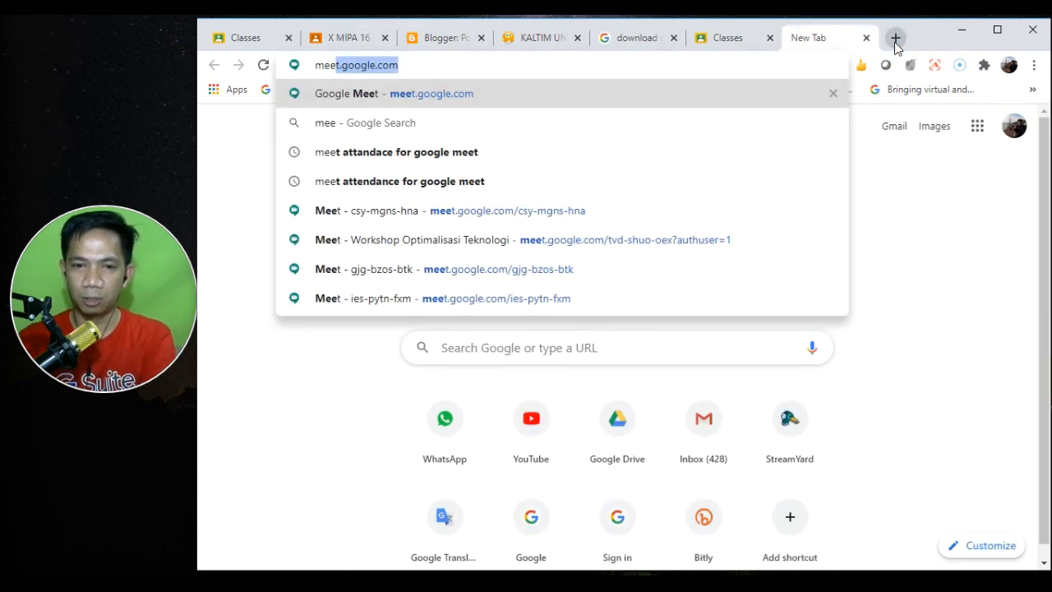
{"action": "key", "text": "Right"}
{"action": "key", "text": "Return"}
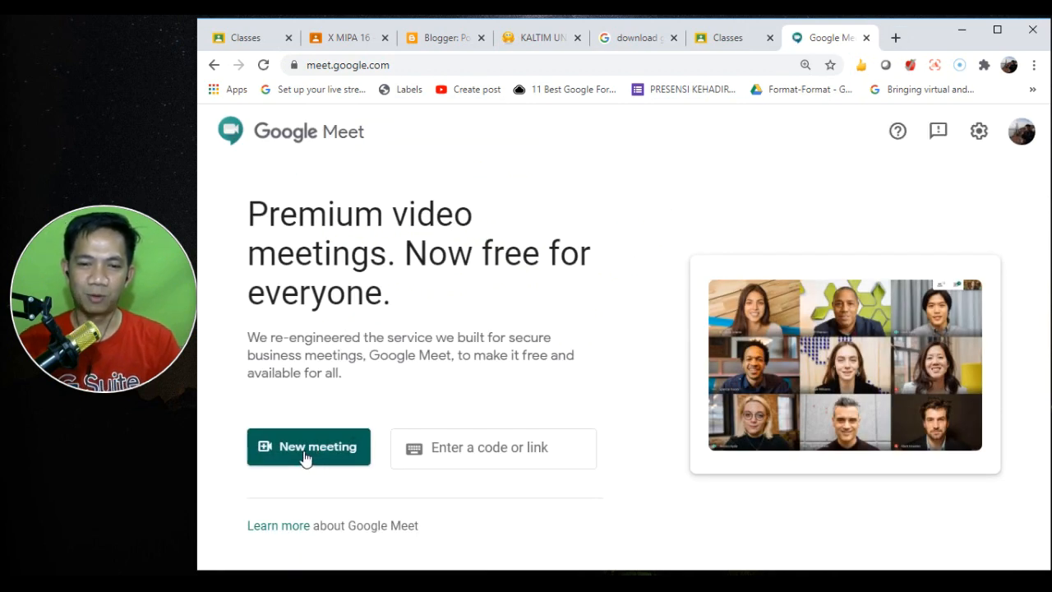
{"action": "left_click", "coordinate": [303, 450]}
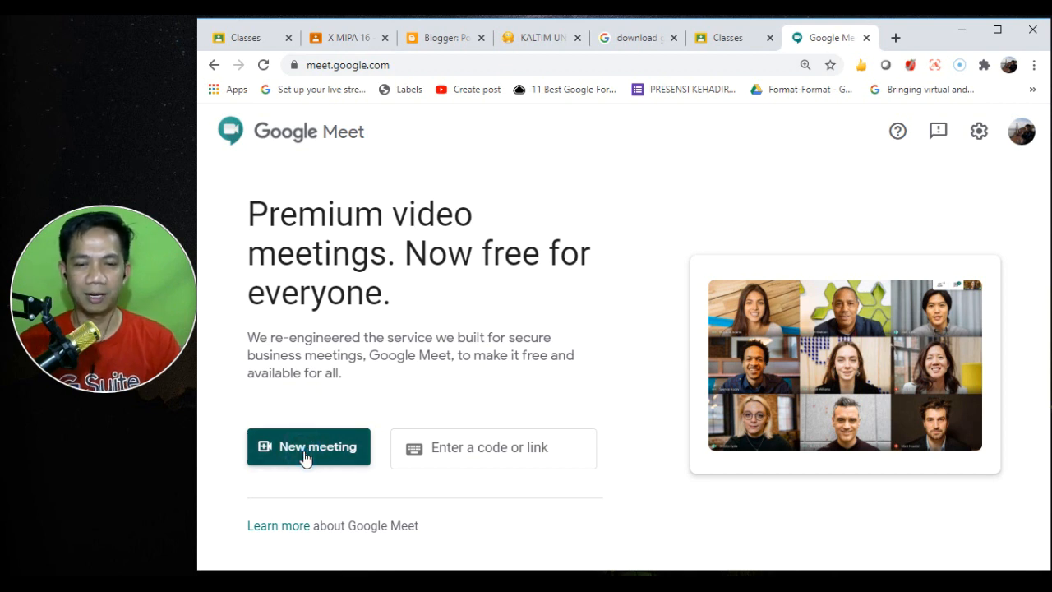
{"action": "left_click", "coordinate": [303, 456]}
{"action": "left_click", "coordinate": [366, 427]}
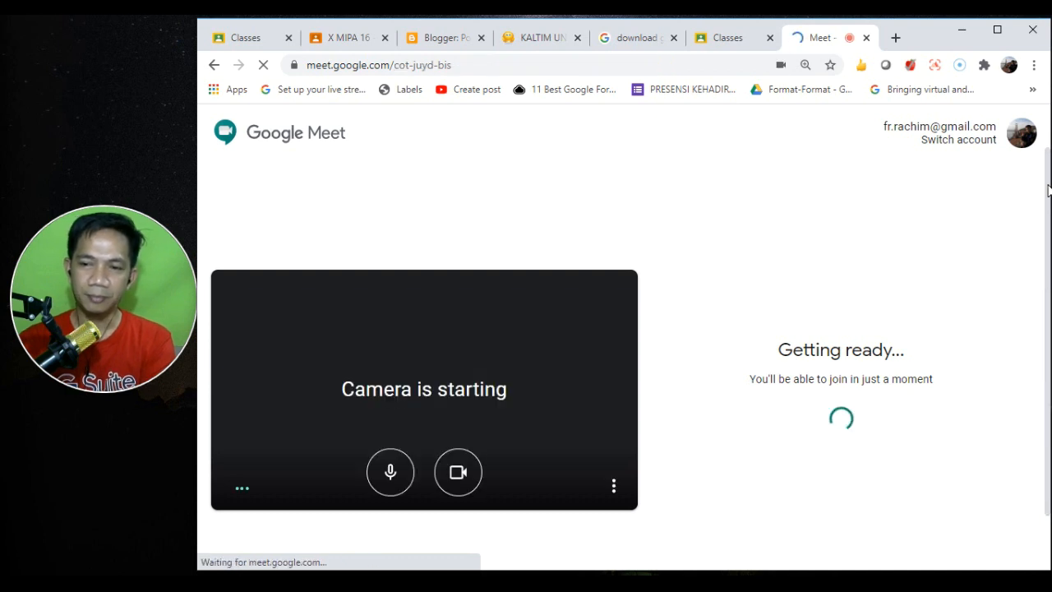
- Copy the meeting address meet.google.com/cot-juyd-bis and close the Meet tab
{"action": "left_click", "coordinate": [463, 65]}
{"action": "left_click_drag", "start_coordinate": [462, 64], "coordinate": [296, 64]}
{"action": "key", "text": "ctrl+c"}
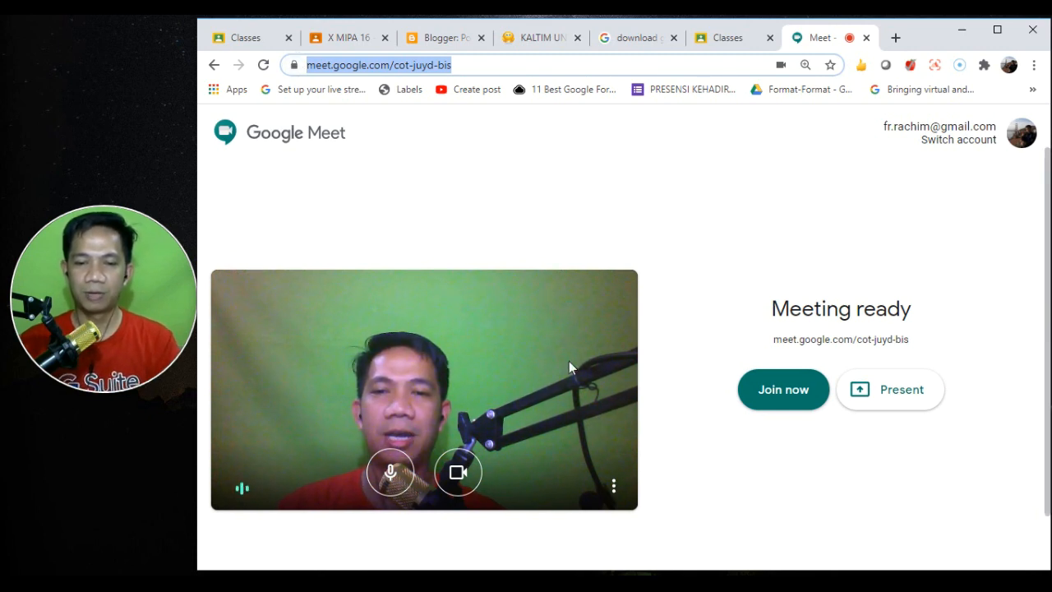
{"action": "left_click", "coordinate": [689, 225]}
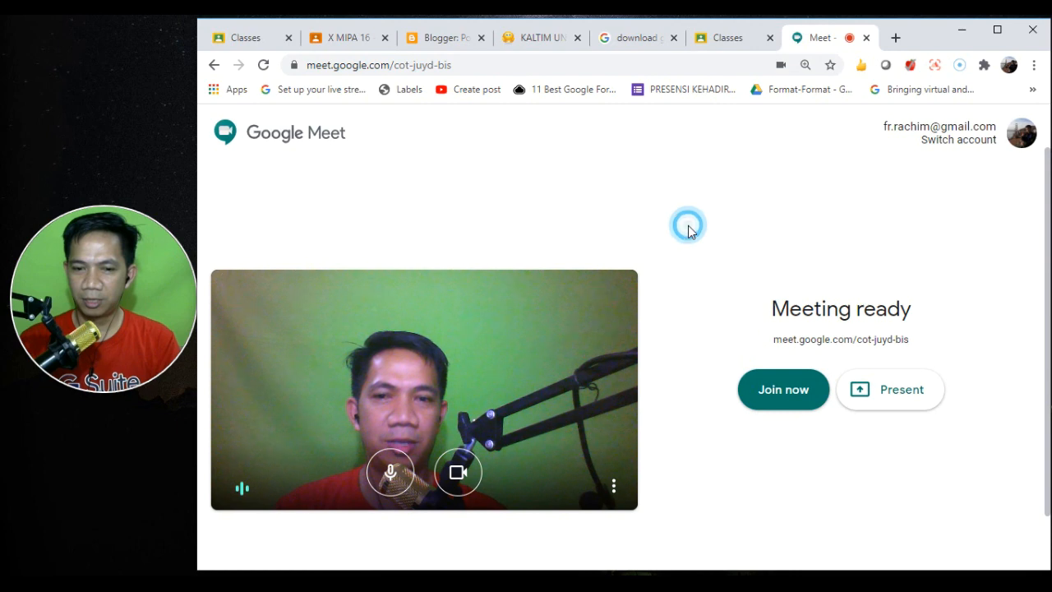
{"action": "left_click", "coordinate": [866, 37]}
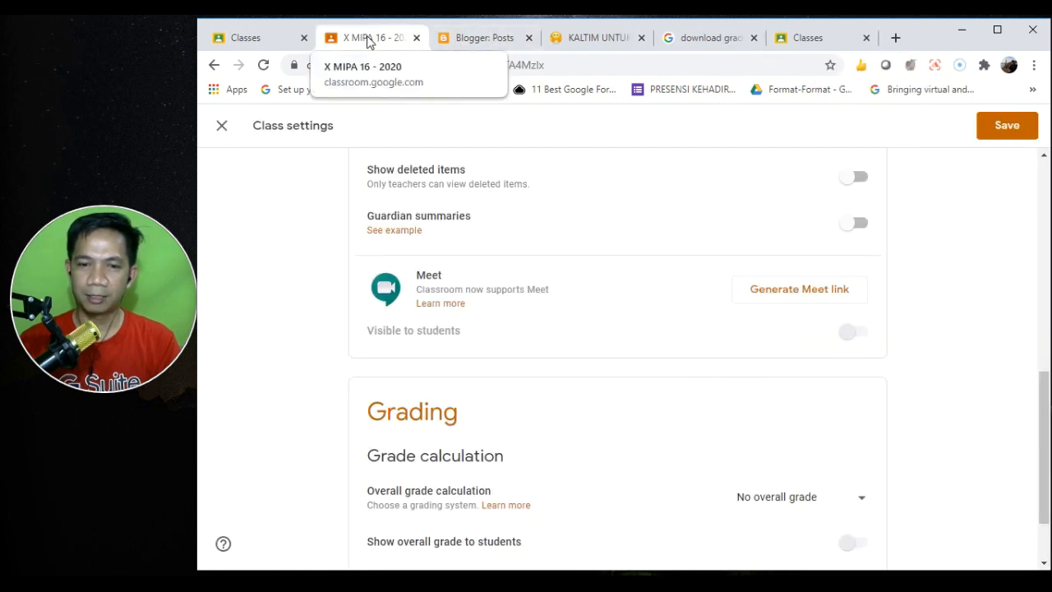
- Scroll to the top of Class settings and save them, returning to the class Stream
{"action": "left_click", "coordinate": [1044, 411]}
{"action": "left_click_drag", "start_coordinate": [1044, 411], "coordinate": [1043, 200]}
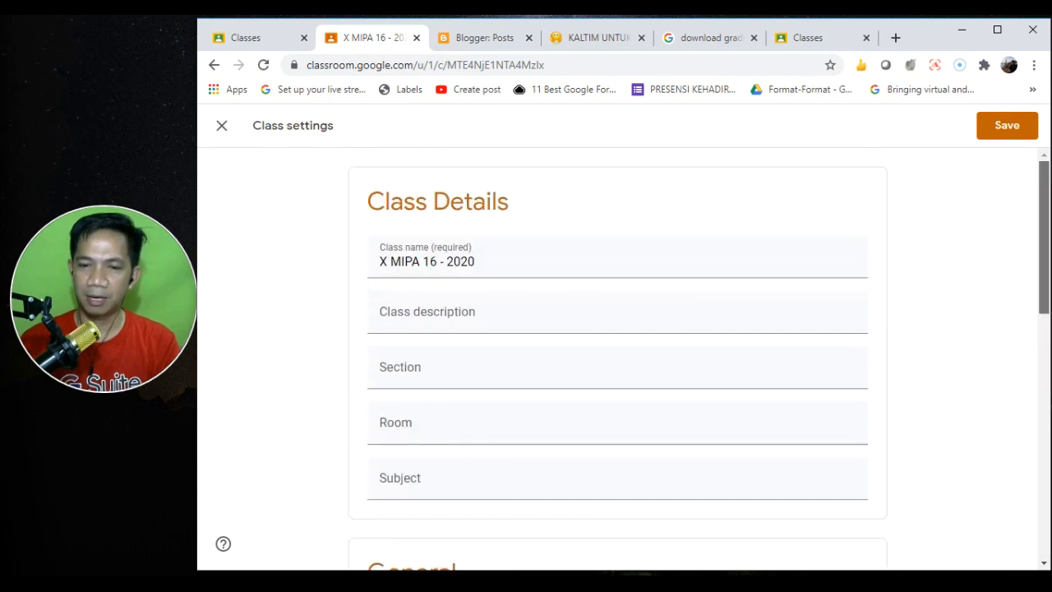
{"action": "left_click", "coordinate": [996, 131]}
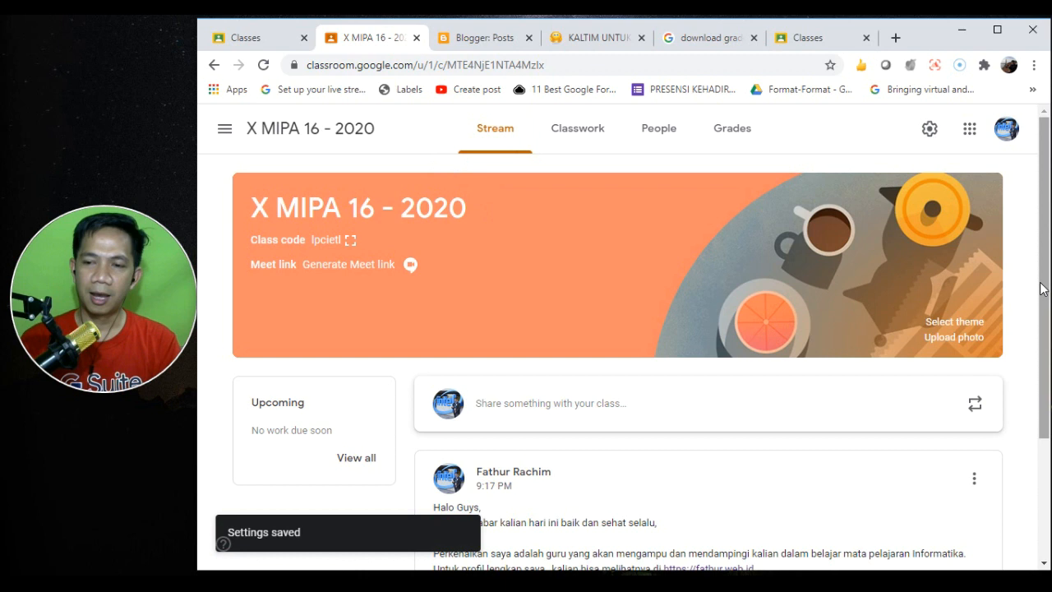
{"action": "scroll", "coordinate": [1040, 287], "scroll_direction": "down", "scroll_amount": 2}
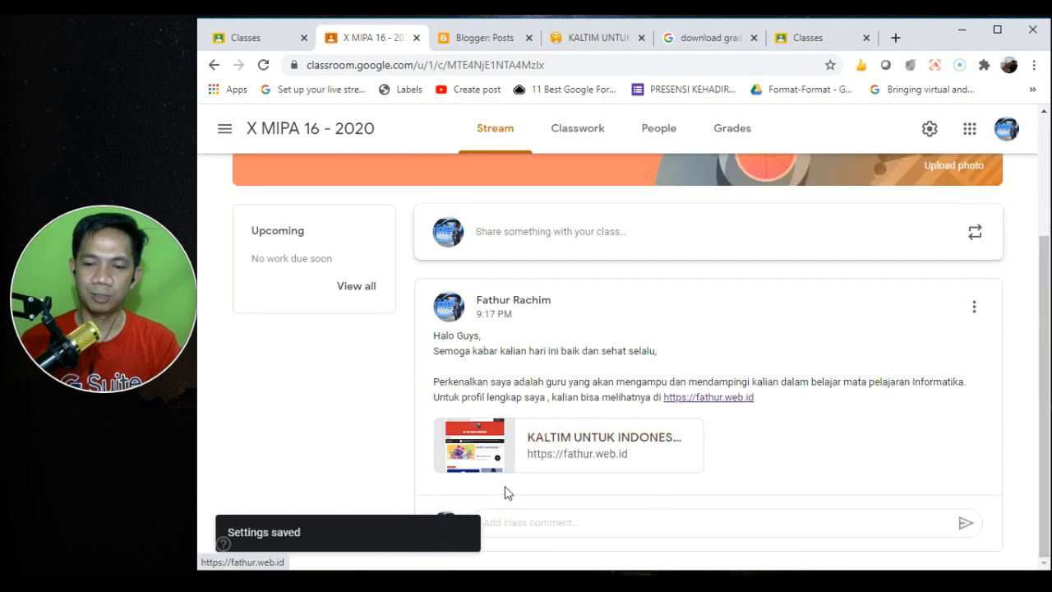
- Post 'Jika diperlukan silahkan bergabung di' with the Meet URL, attaching it as a link
{"action": "left_click", "coordinate": [559, 238]}
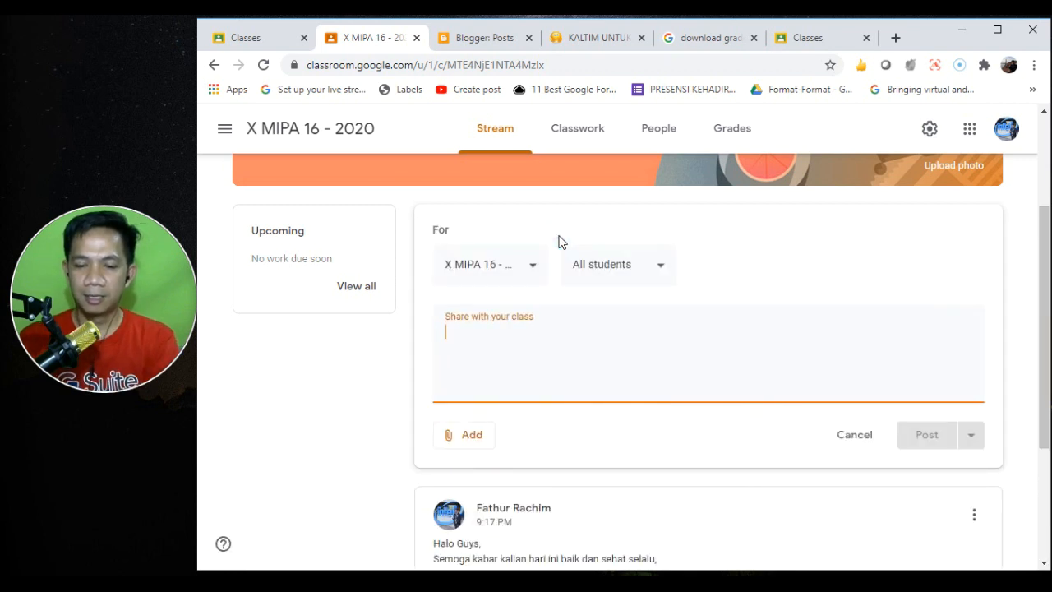
{"action": "type", "text": "Jika diperlu"}
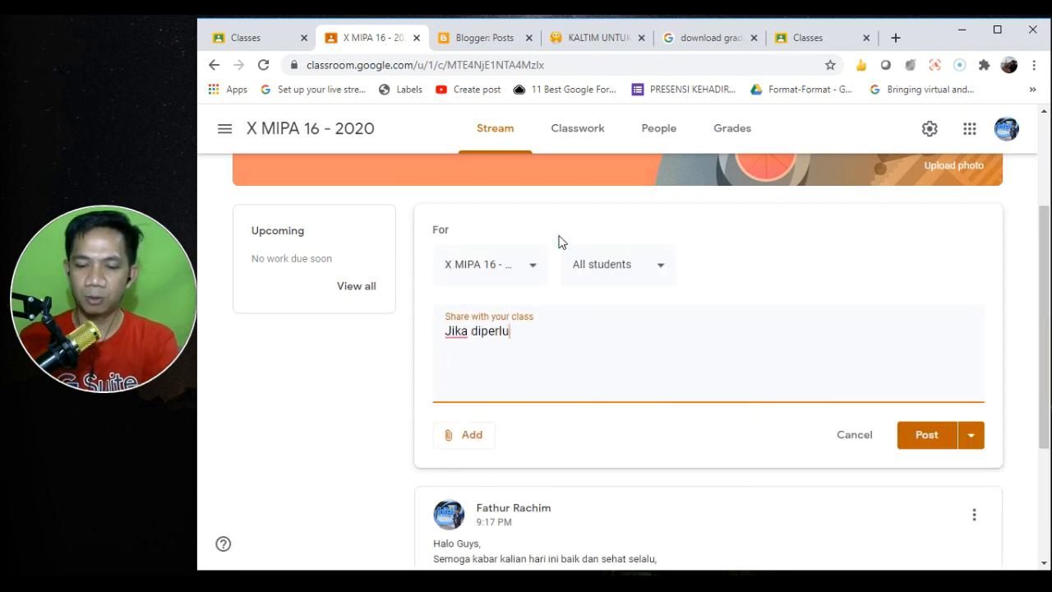
{"action": "type", "text": "kan silahkan"}
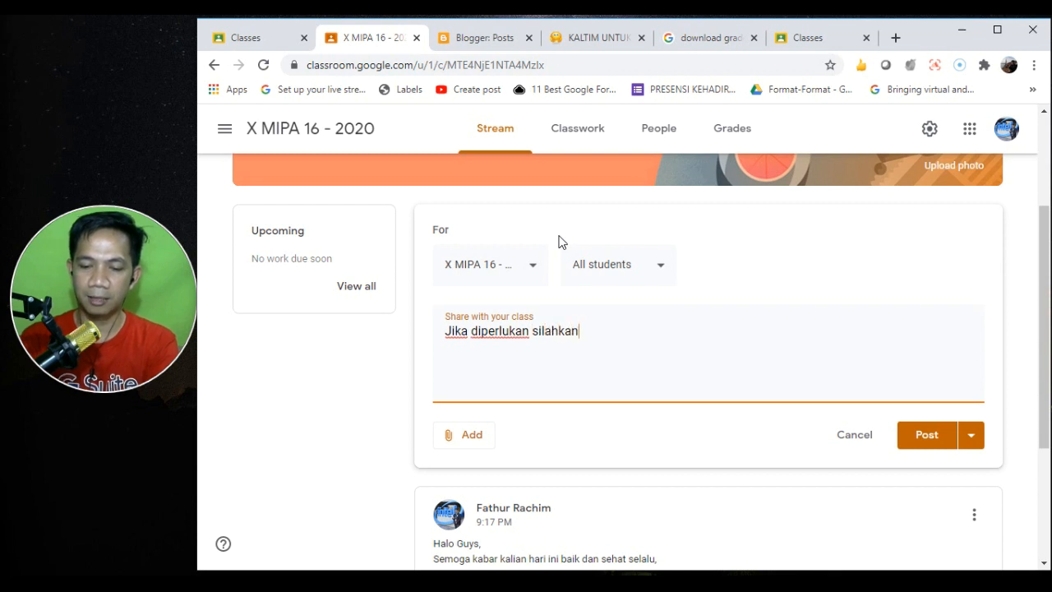
{"action": "type", "text": " bergabung di"}
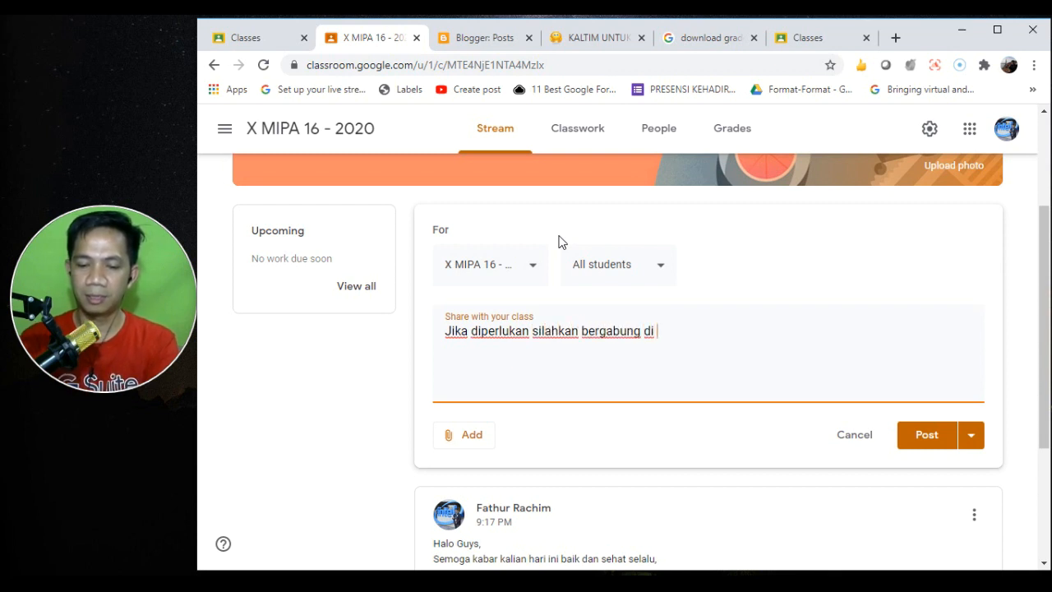
{"action": "key", "text": "ctrl+v"}
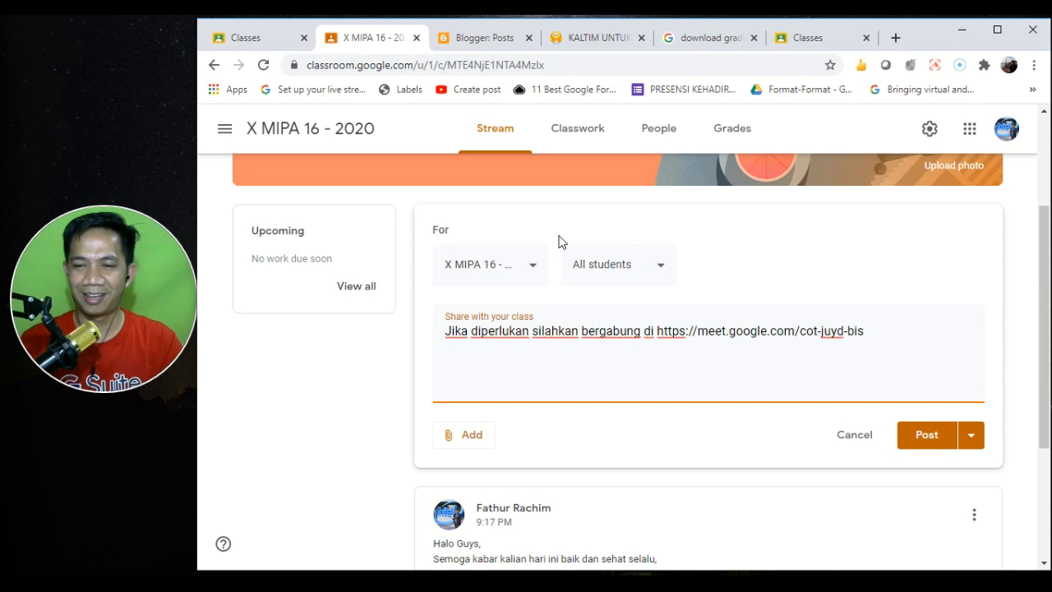
{"action": "left_click", "coordinate": [470, 437]}
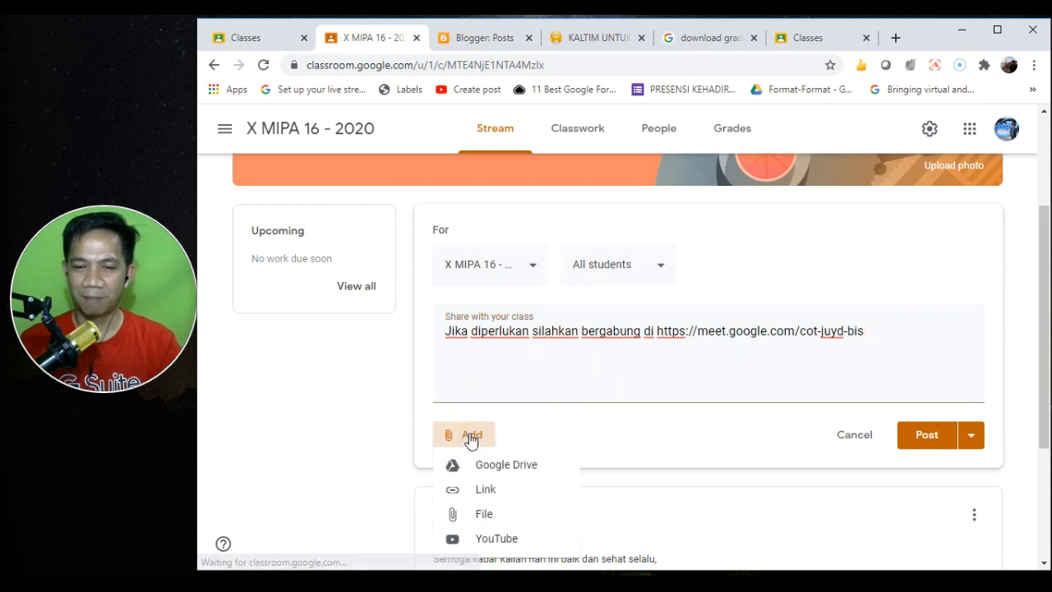
{"action": "left_click", "coordinate": [502, 487]}
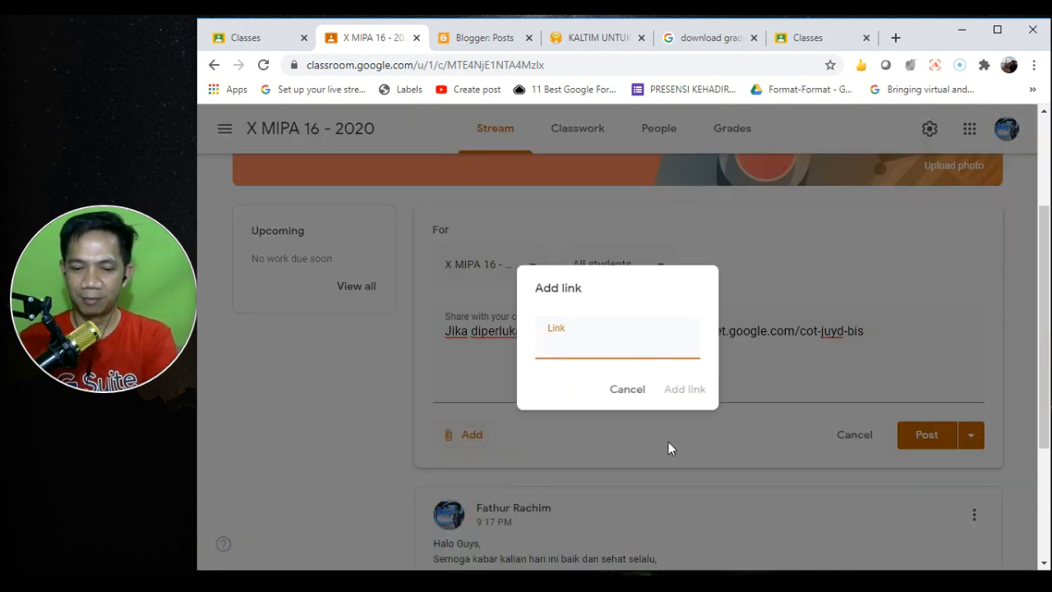
{"action": "key", "text": "ctrl+v"}
{"action": "left_click", "coordinate": [687, 391]}
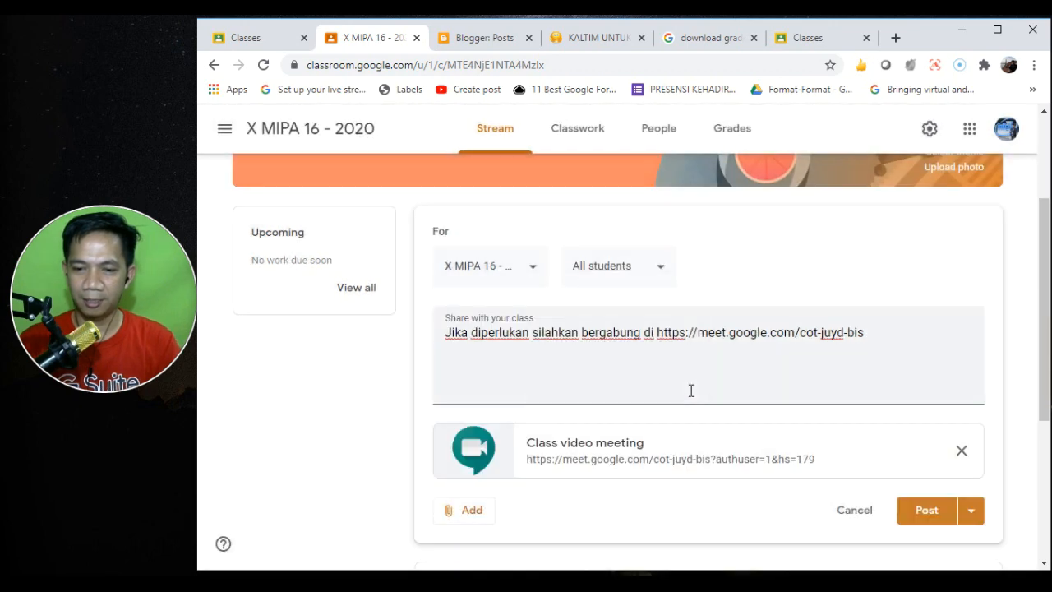
{"action": "left_click", "coordinate": [918, 513]}
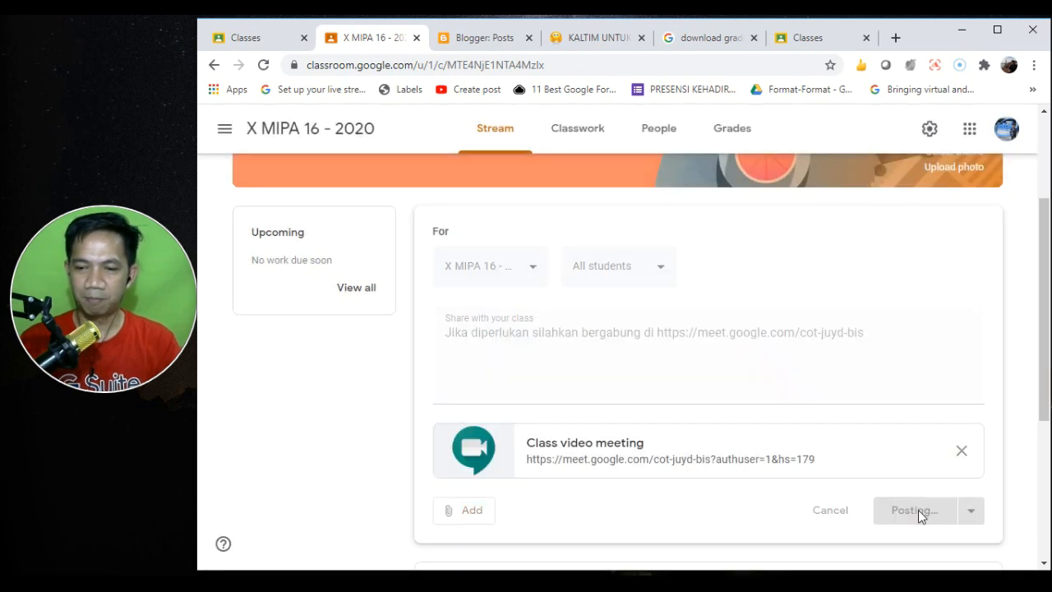
- Scroll the stream to review the new post with its Class video meeting card
{"action": "left_click_drag", "start_coordinate": [1047, 284], "coordinate": [1039, 350]}
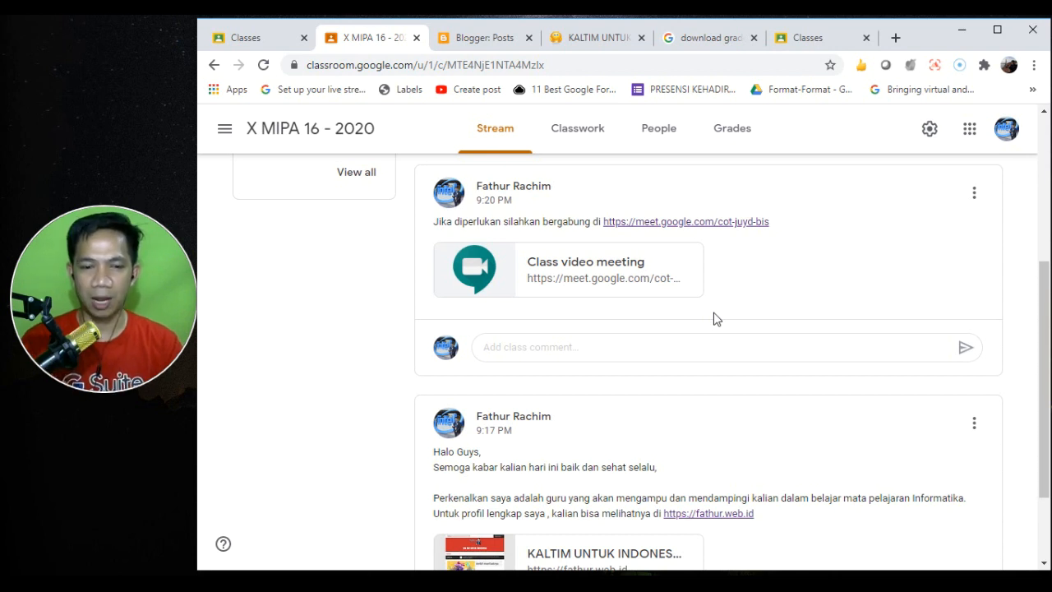
{"action": "left_click", "coordinate": [1044, 345]}
{"action": "left_click_drag", "start_coordinate": [1048, 348], "coordinate": [1048, 302]}
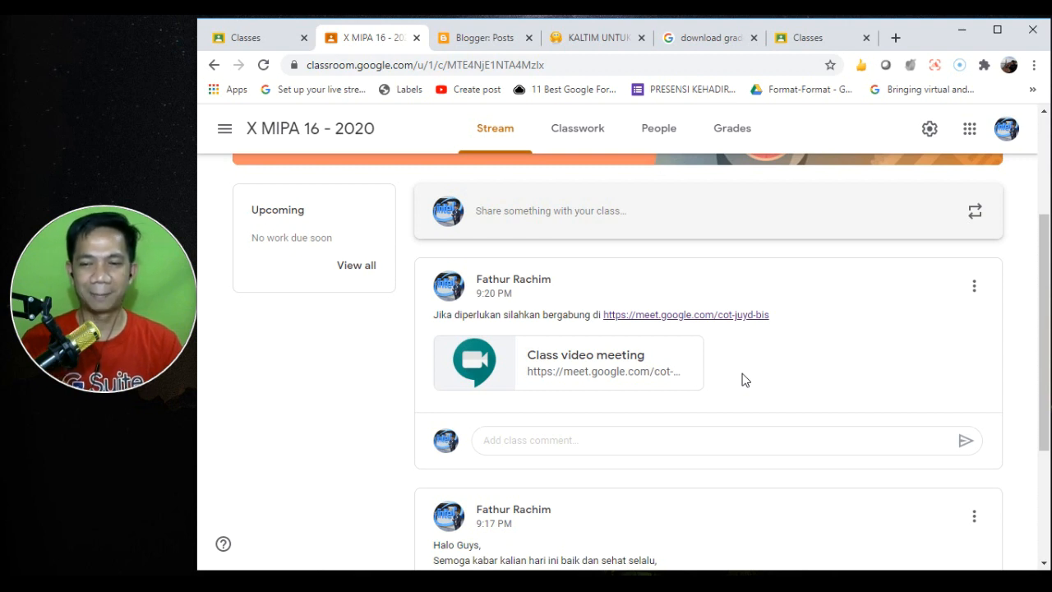
{"action": "left_click_drag", "start_coordinate": [1046, 313], "coordinate": [1041, 215]}
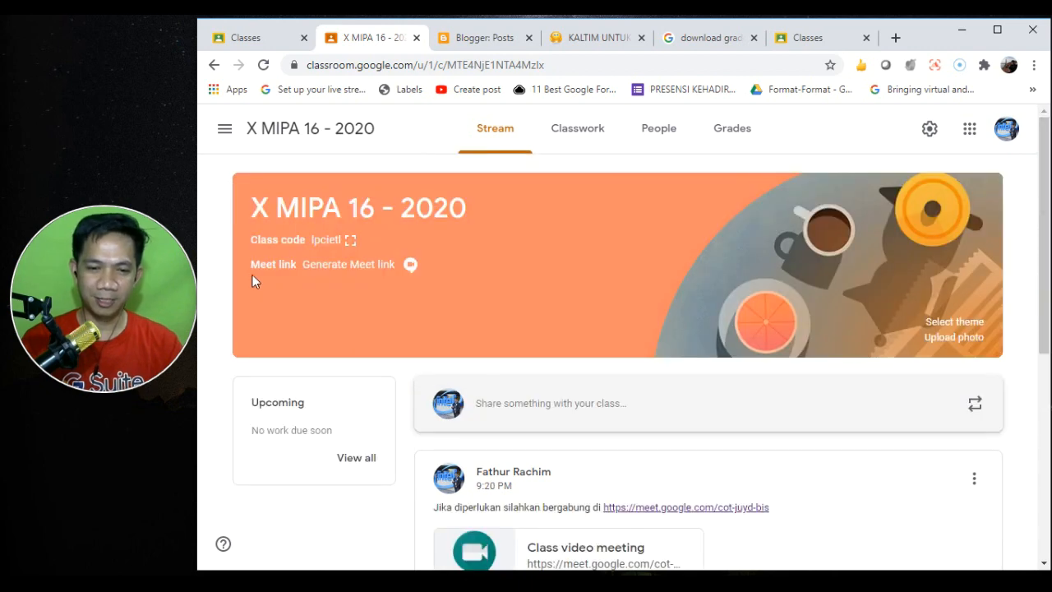
{"action": "left_click", "coordinate": [376, 272]}
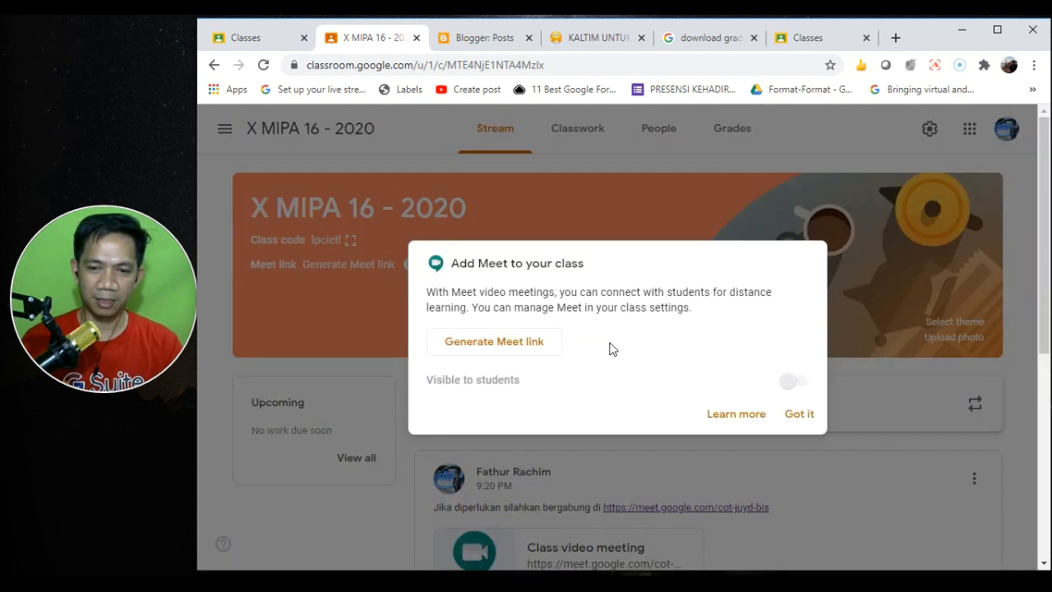
{"action": "left_click", "coordinate": [511, 349]}
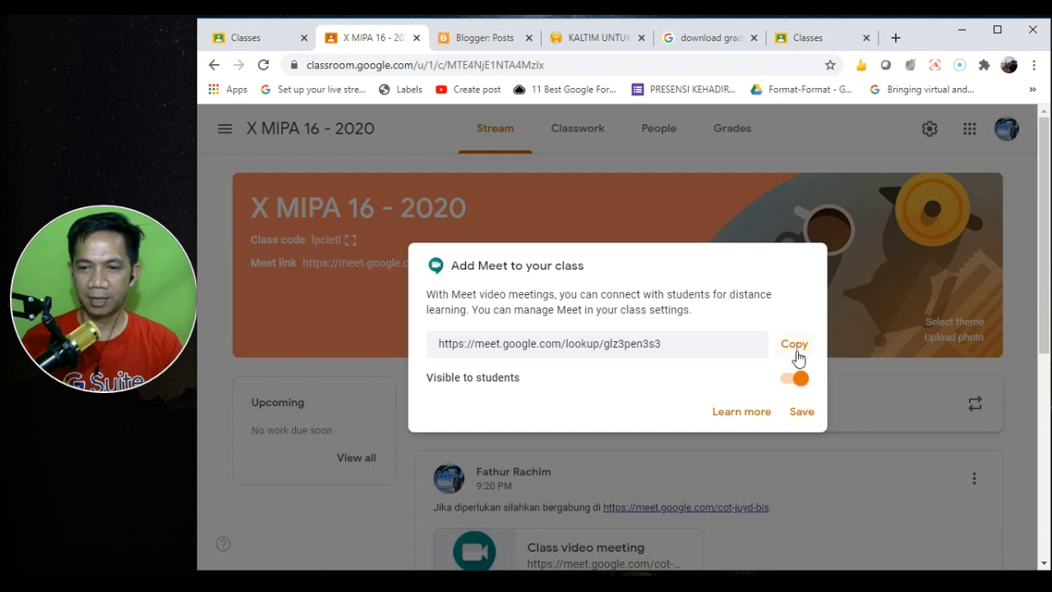
{"action": "left_click", "coordinate": [796, 351]}
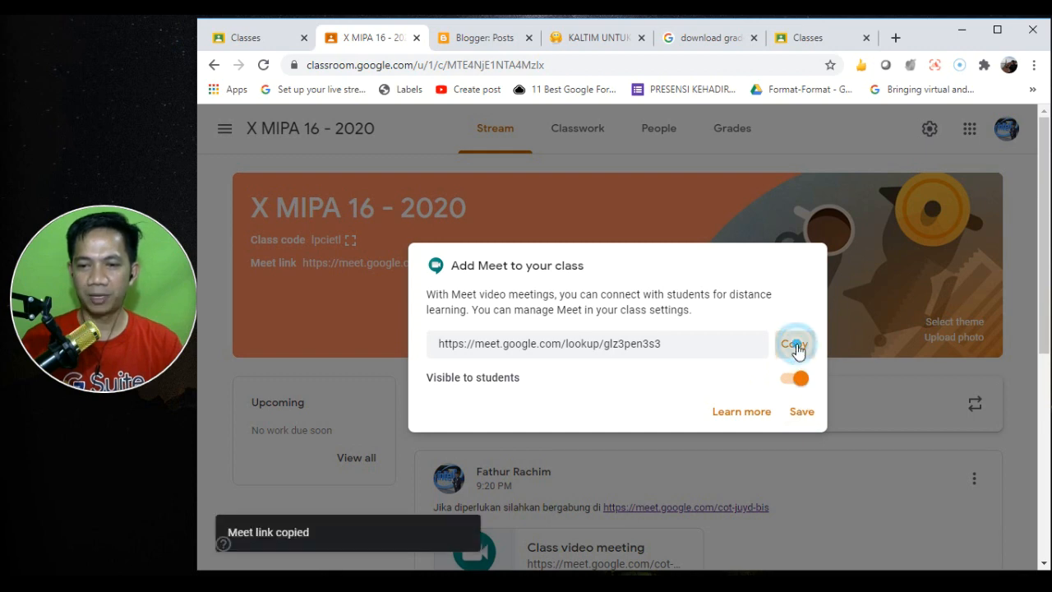
{"action": "left_click", "coordinate": [794, 413]}
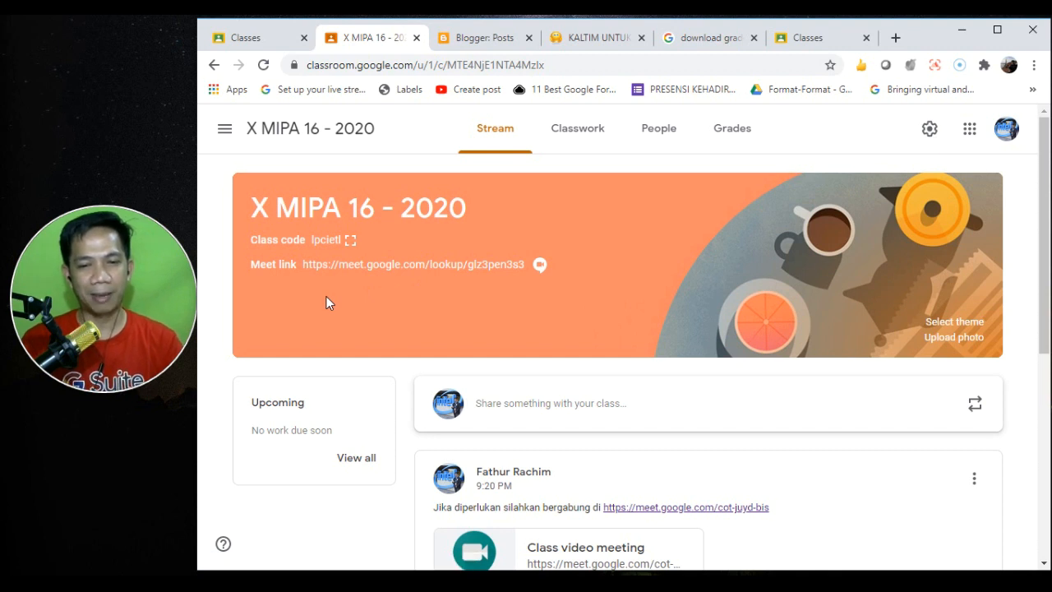
{"action": "left_click", "coordinate": [252, 263]}
{"action": "left_click_drag", "start_coordinate": [252, 264], "coordinate": [560, 265]}
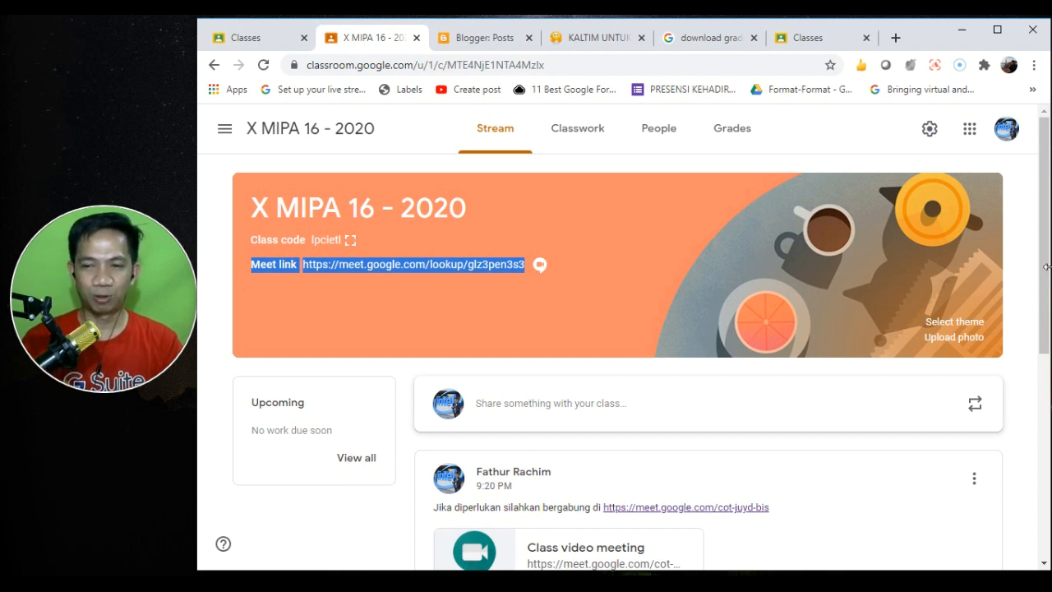
{"action": "scroll", "coordinate": [1043, 282], "scroll_direction": "down", "scroll_amount": 1}
{"action": "left_click_drag", "start_coordinate": [1043, 282], "coordinate": [1040, 348]}
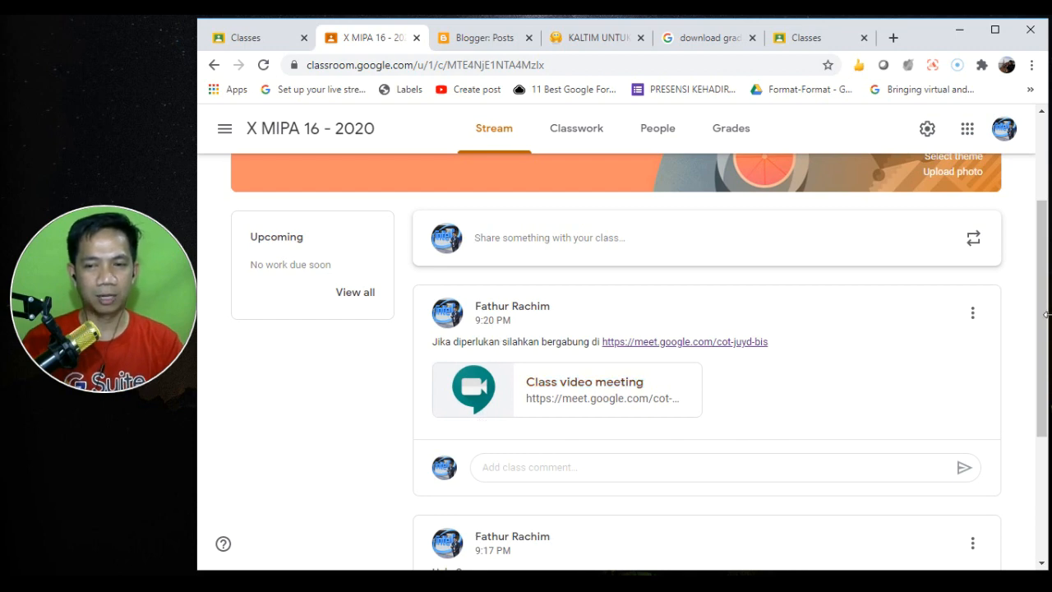
{"action": "left_click_drag", "start_coordinate": [1048, 323], "coordinate": [1033, 224]}
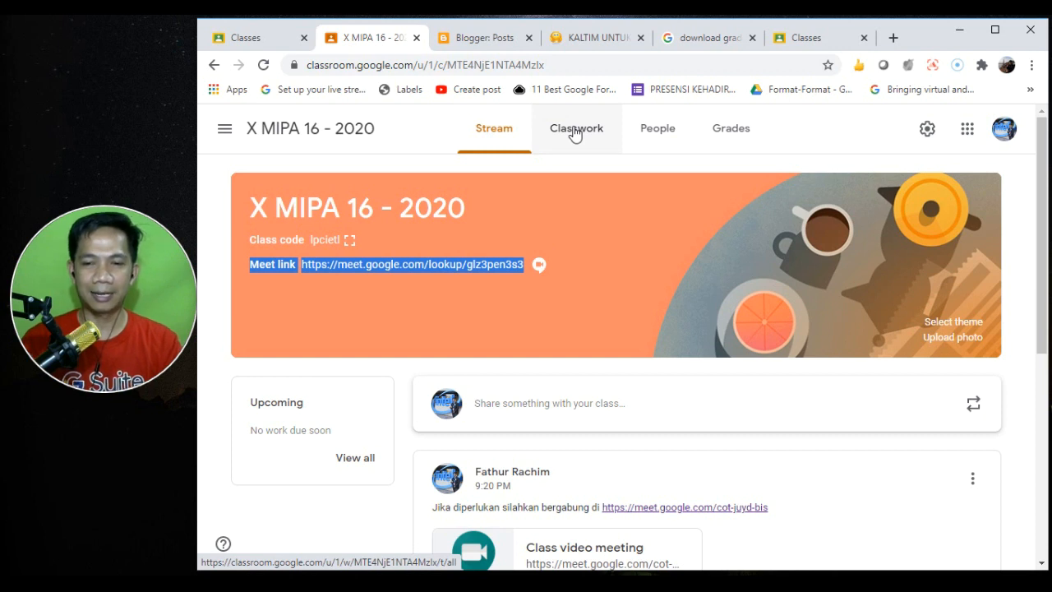
- On People, start a co-teacher invite for 'arif', cancel it, and select the class code
{"action": "left_click", "coordinate": [675, 140]}
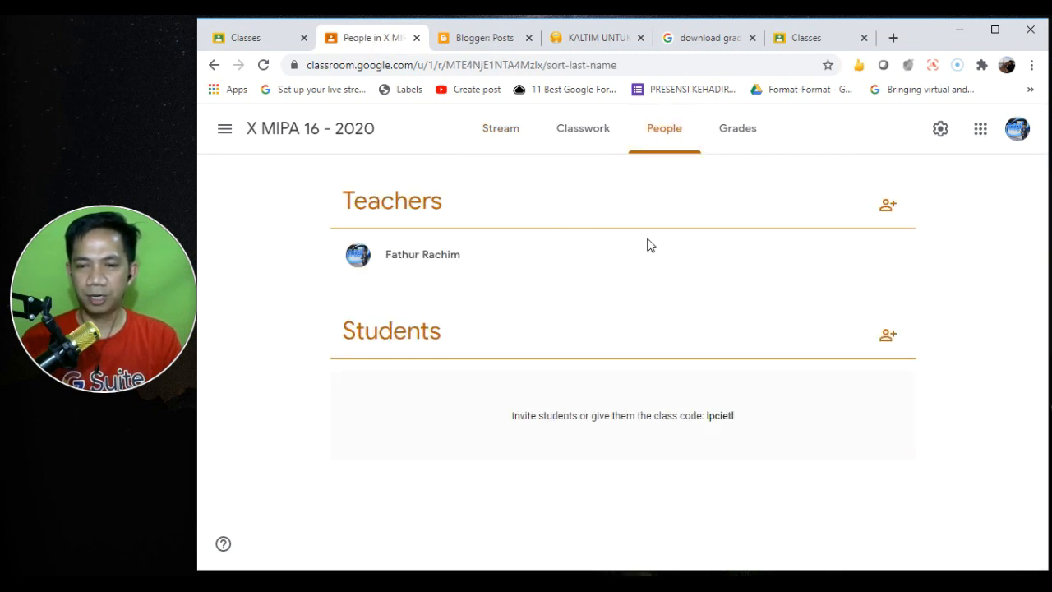
{"action": "left_click", "coordinate": [884, 212]}
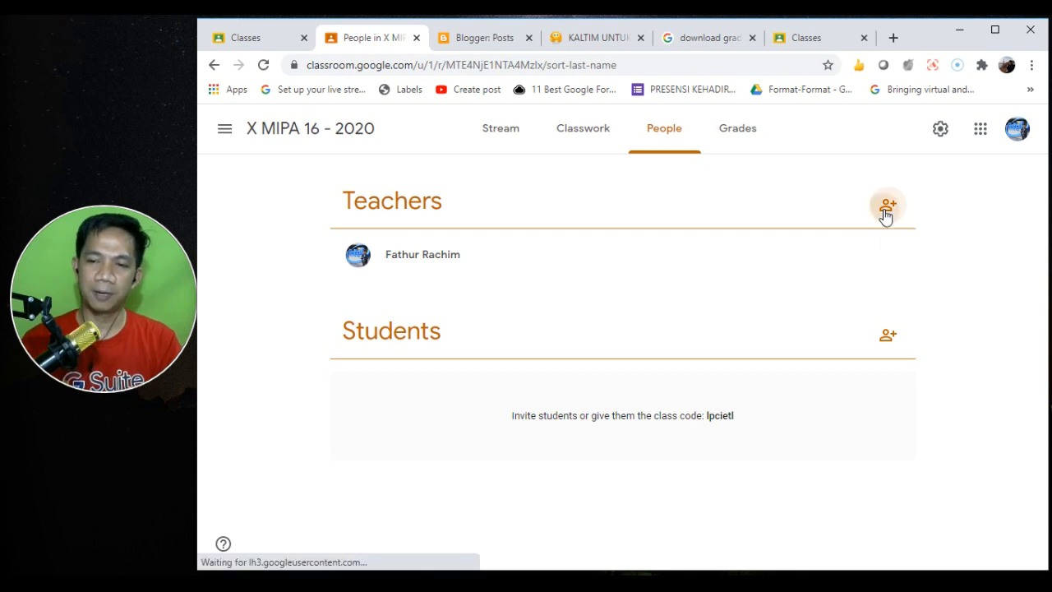
{"action": "left_click", "coordinate": [604, 220]}
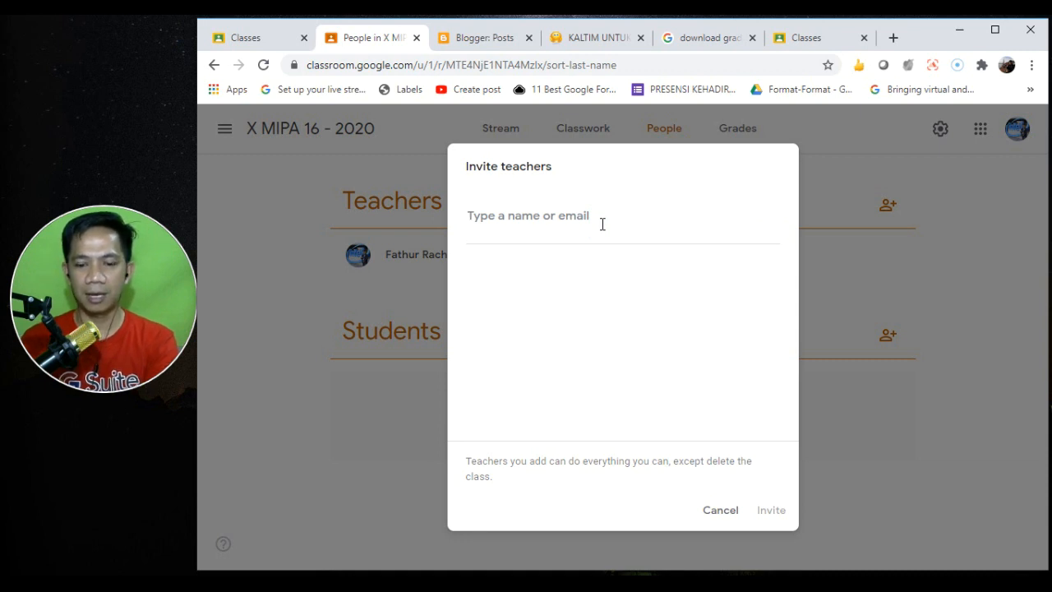
{"action": "type", "text": "arif"}
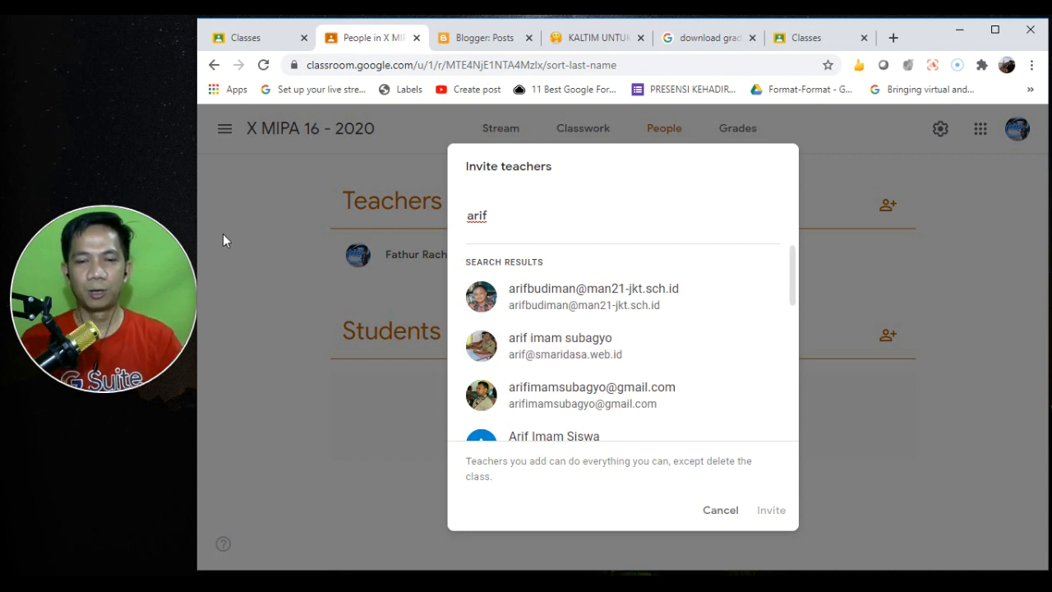
{"action": "left_click", "coordinate": [711, 510]}
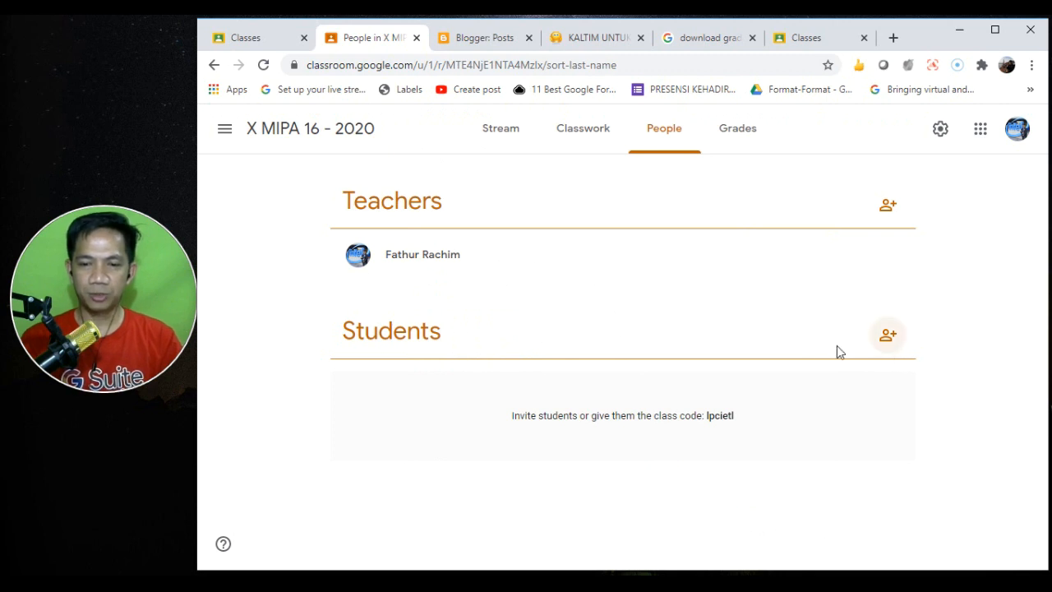
{"action": "double_click", "coordinate": [715, 415]}
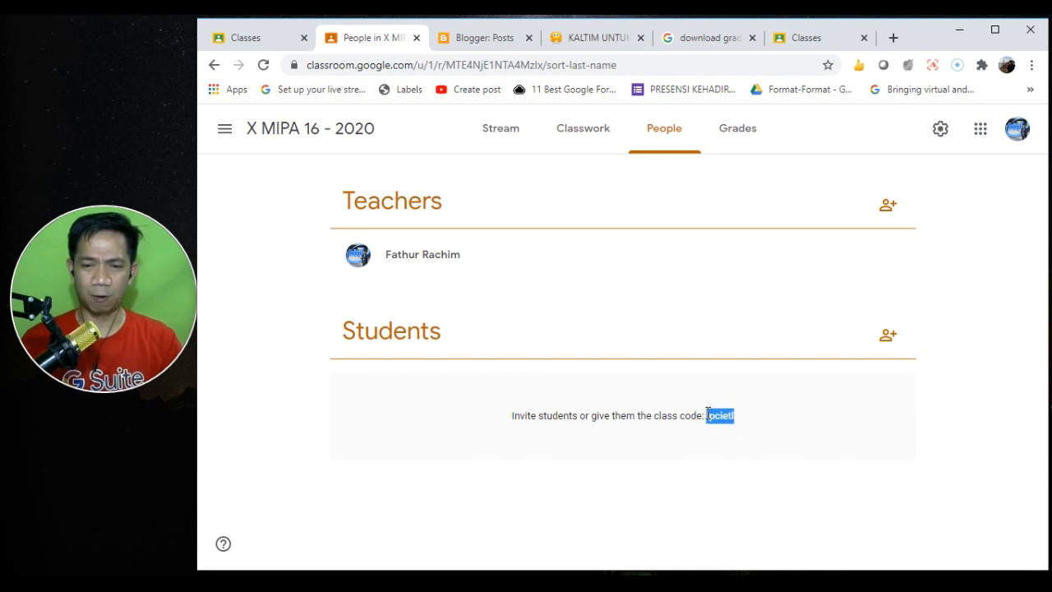
- On the Stream, display the class code enlarged, then close it
{"action": "left_click", "coordinate": [491, 141]}
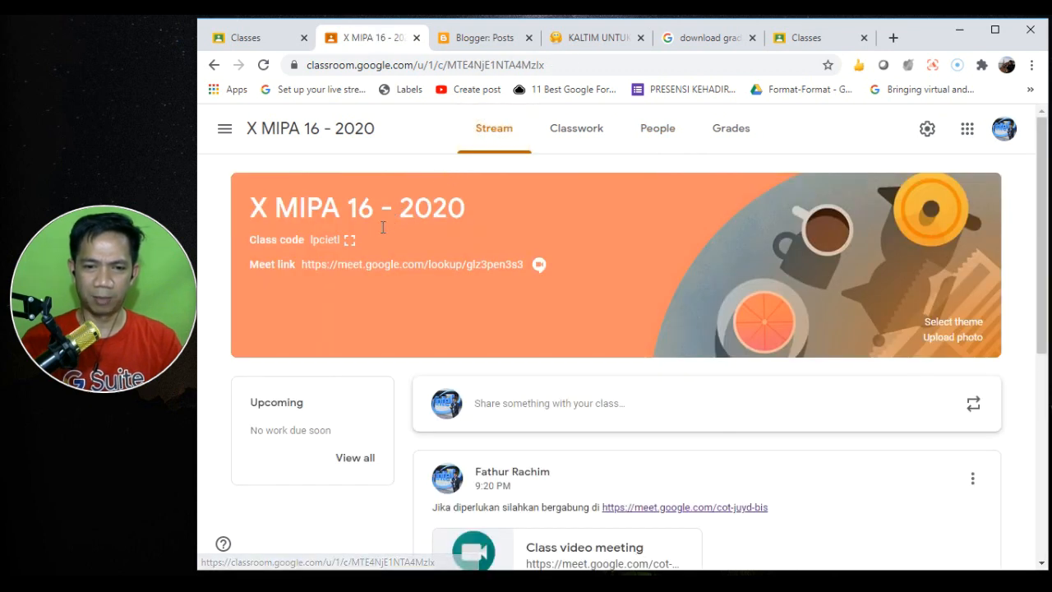
{"action": "left_click", "coordinate": [350, 243]}
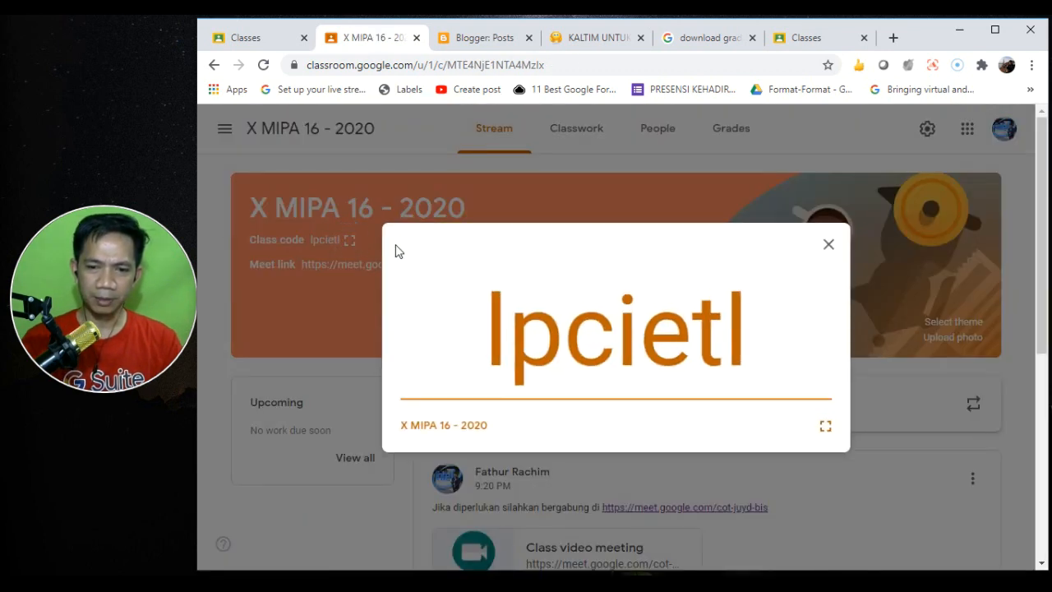
{"action": "left_click", "coordinate": [827, 247]}
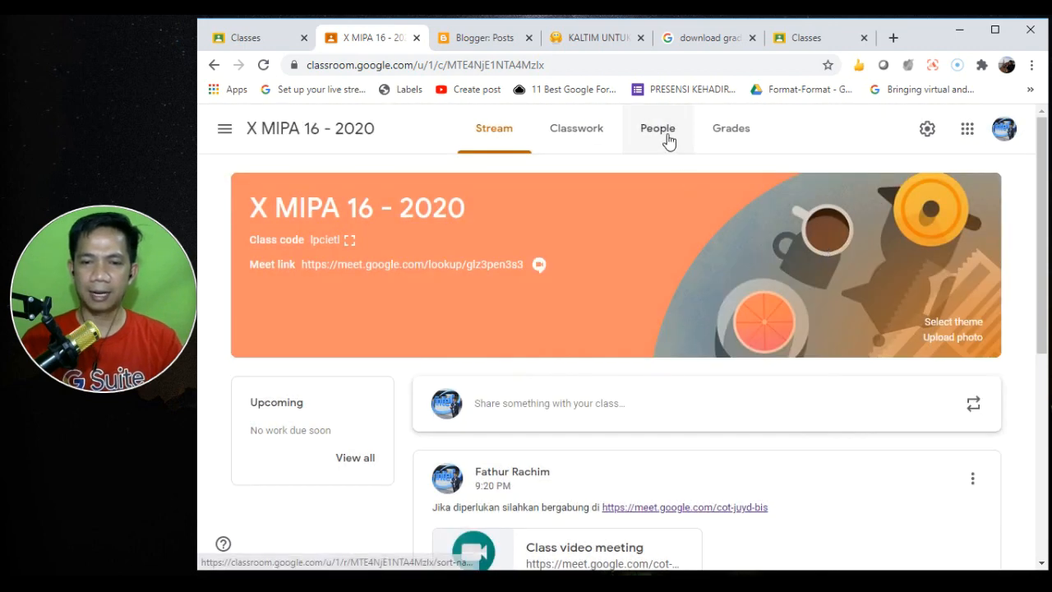
- Back on People, open Invite students and focus the empty name-or-email field
{"action": "left_click", "coordinate": [657, 135]}
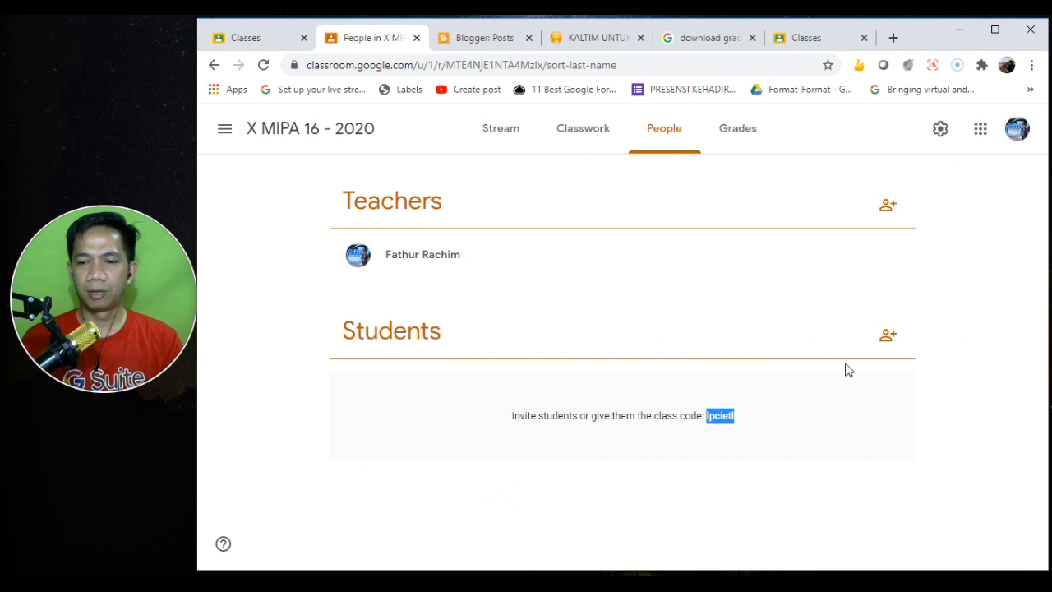
{"action": "left_click", "coordinate": [842, 290]}
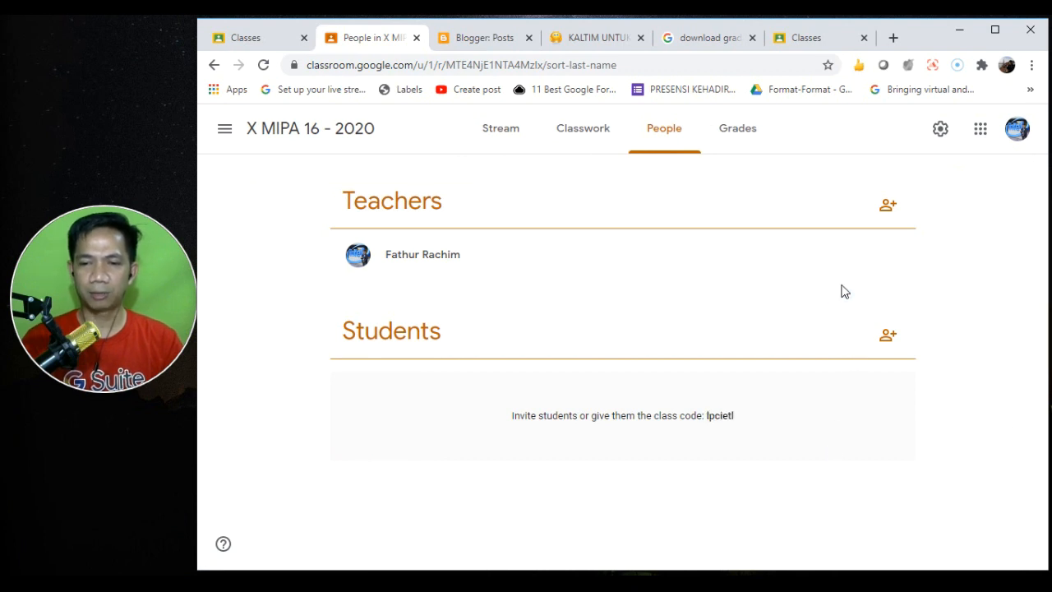
{"action": "left_click", "coordinate": [887, 336]}
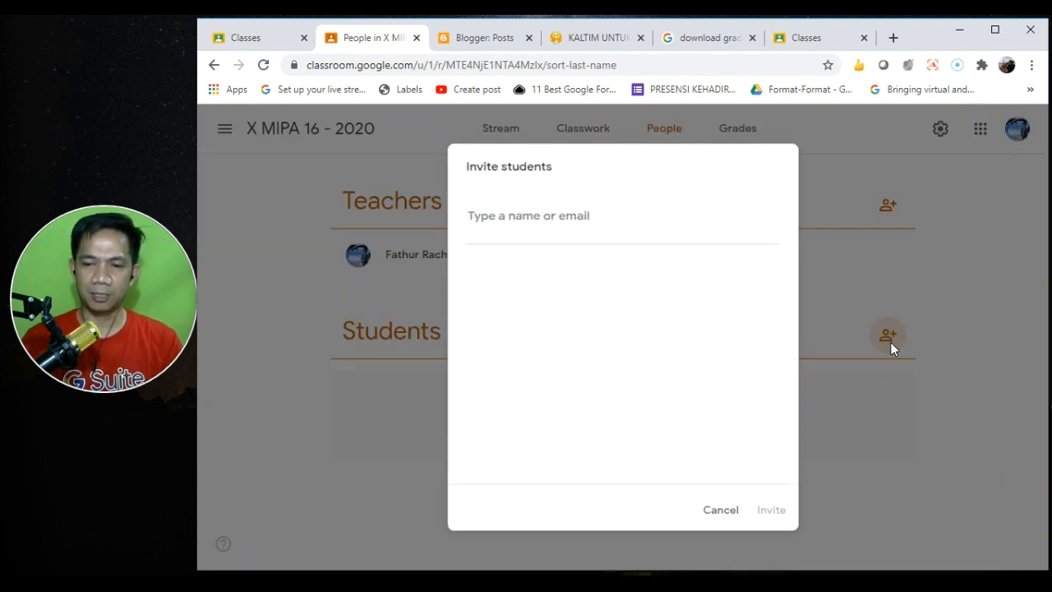
{"action": "left_click", "coordinate": [517, 219]}
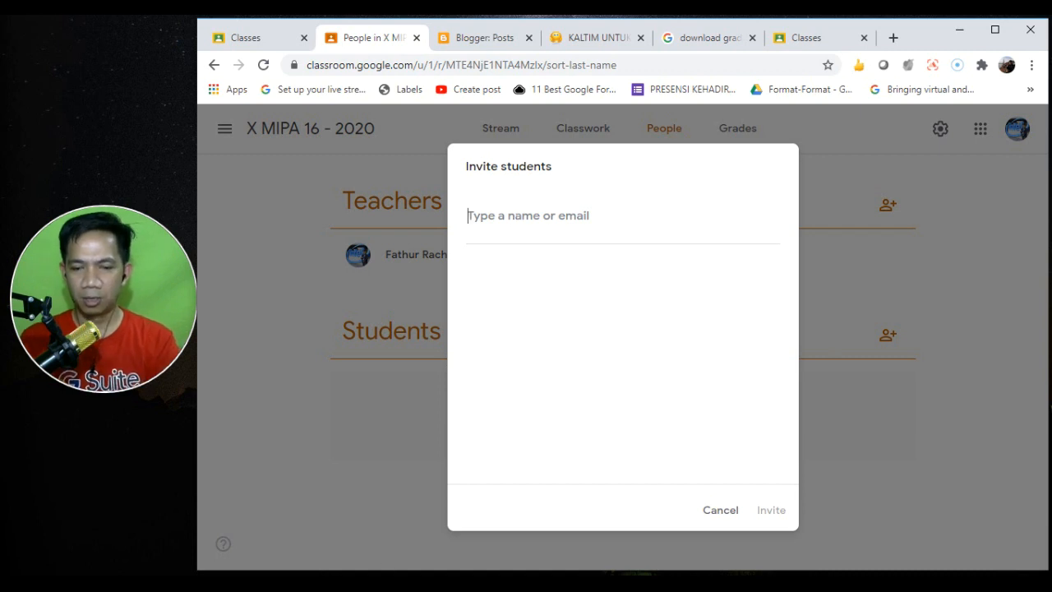
{"action": "mouse_move", "coordinate": [362, 584]}
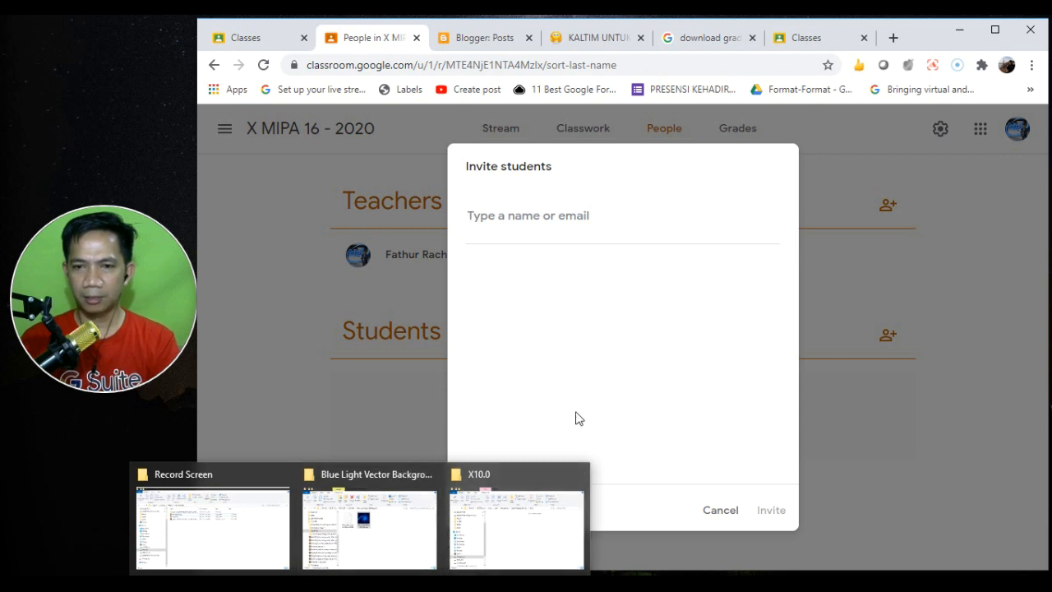
- Open Google Drive's My Drive in a new browser tab, then bring up the Windows Start menu
{"action": "left_click", "coordinate": [892, 39]}
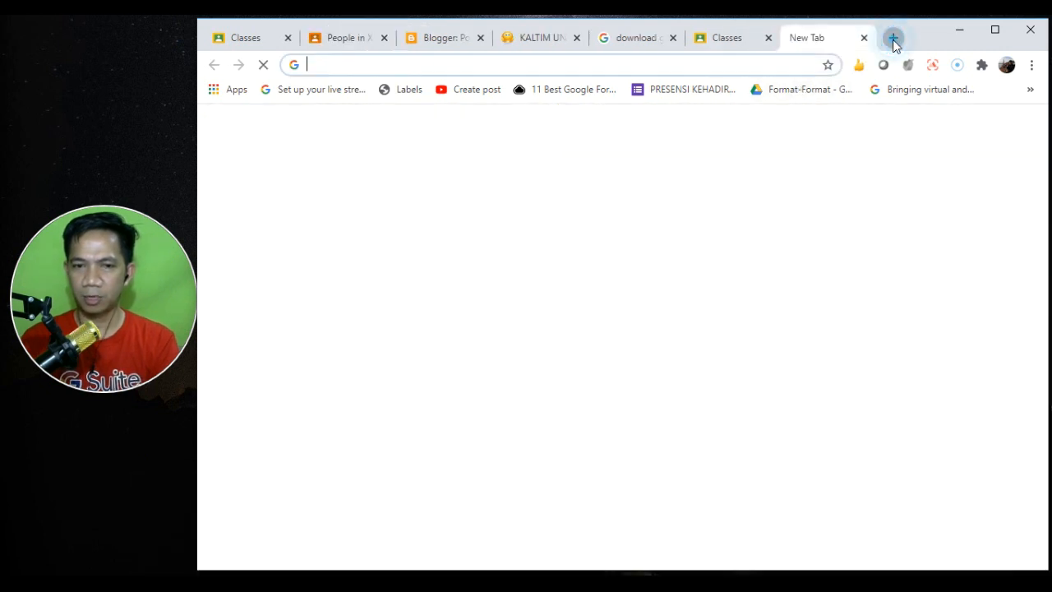
{"action": "type", "text": "driv"}
{"action": "key", "text": "Return"}
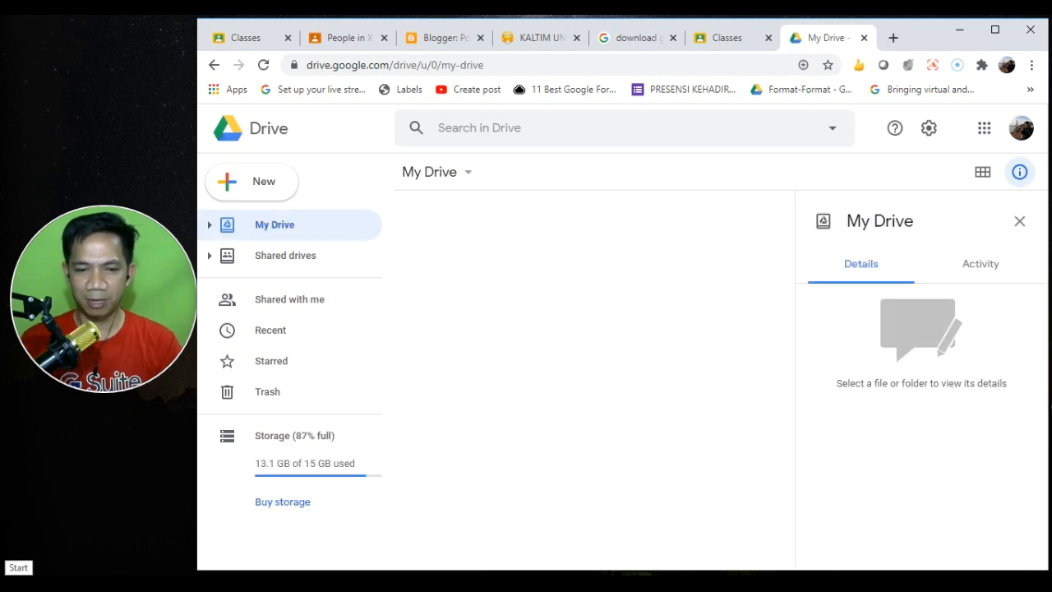
{"action": "left_click", "coordinate": [17, 583]}
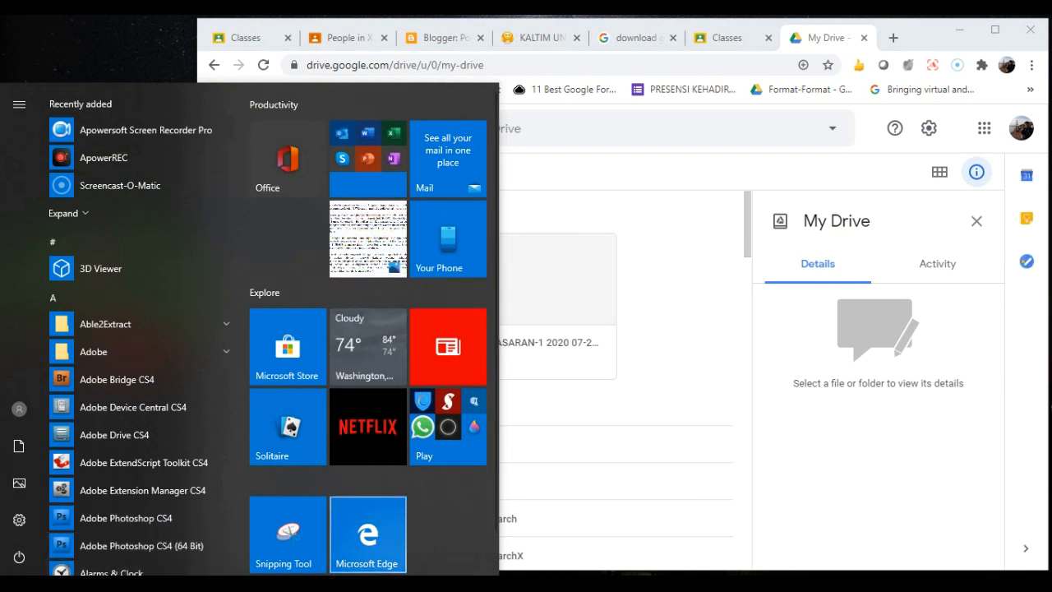
{"action": "left_click", "coordinate": [367, 534]}
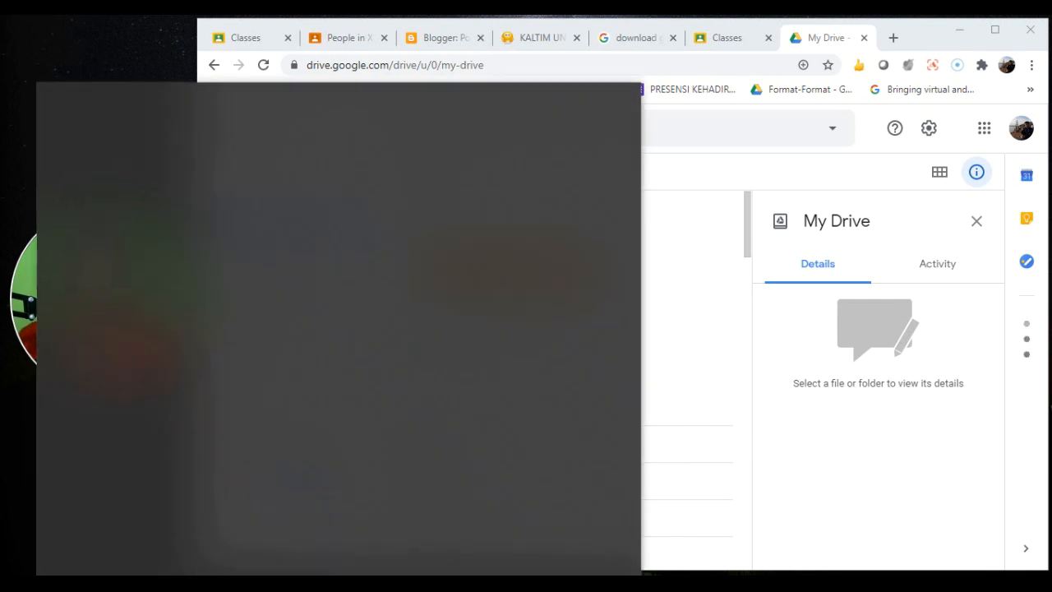
- Launch Notepad and type the three students' e-mail addresses as a comma-separated list
{"action": "type", "text": "notepad"}
{"action": "key", "text": "Return"}
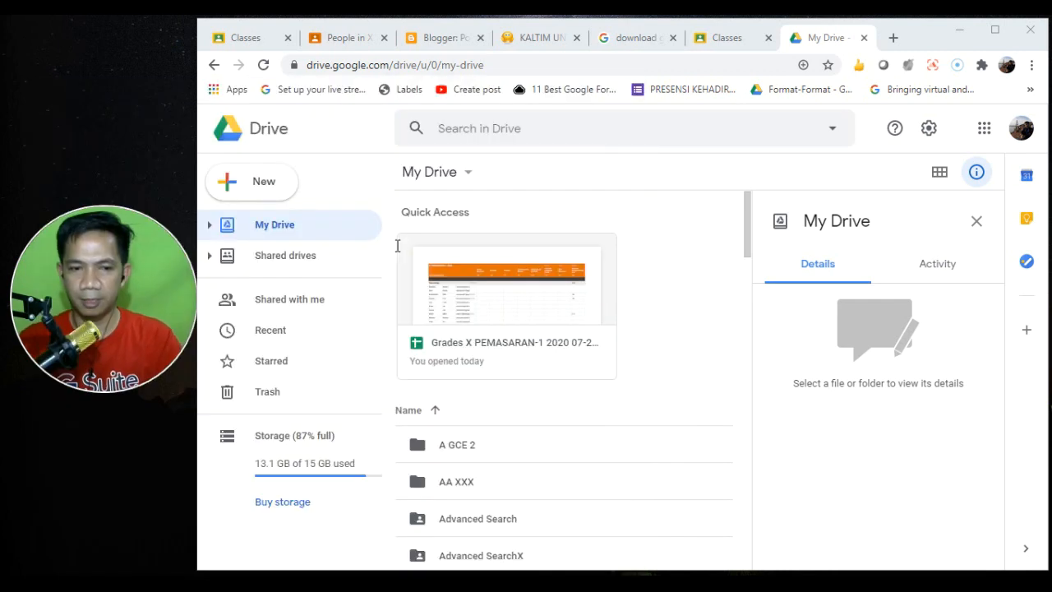
{"action": "left_click_drag", "start_coordinate": [533, 146], "coordinate": [562, 157]}
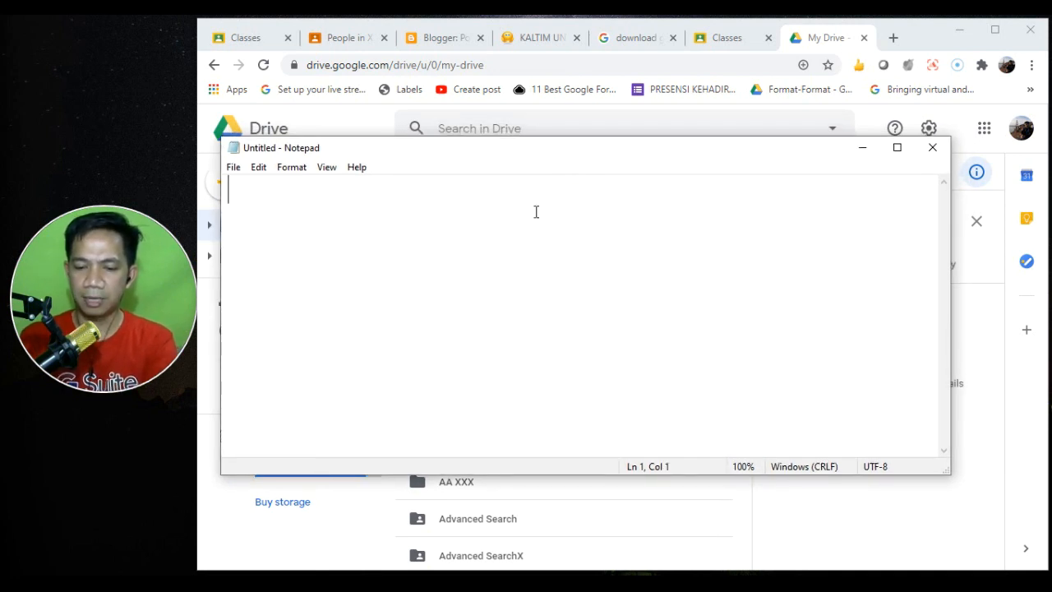
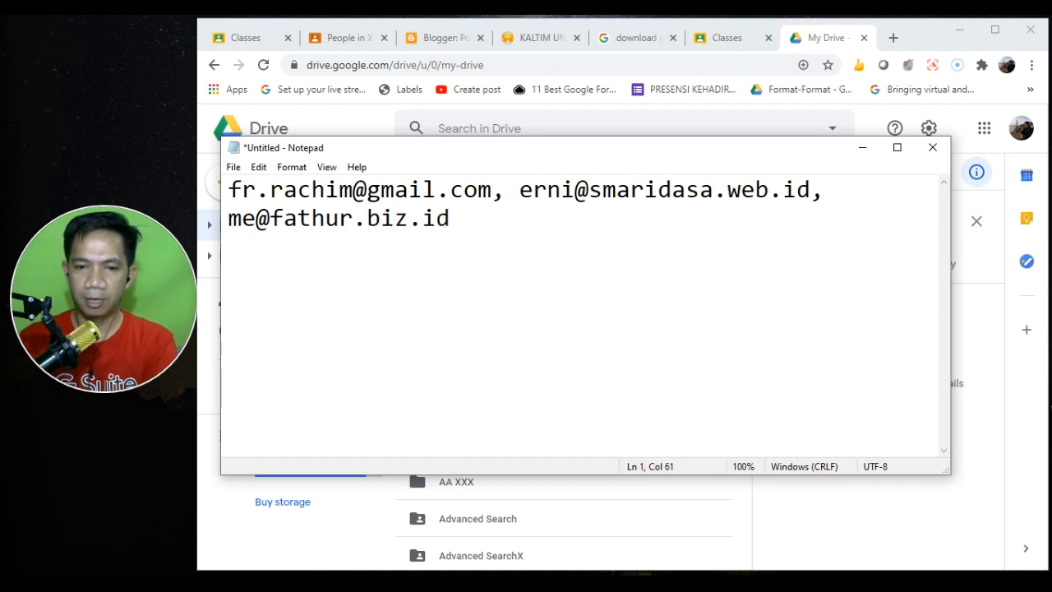
- Select and copy the e-mail list, hide Notepad, and return to the Classroom invite tab
{"action": "key", "text": "shift+Up"}
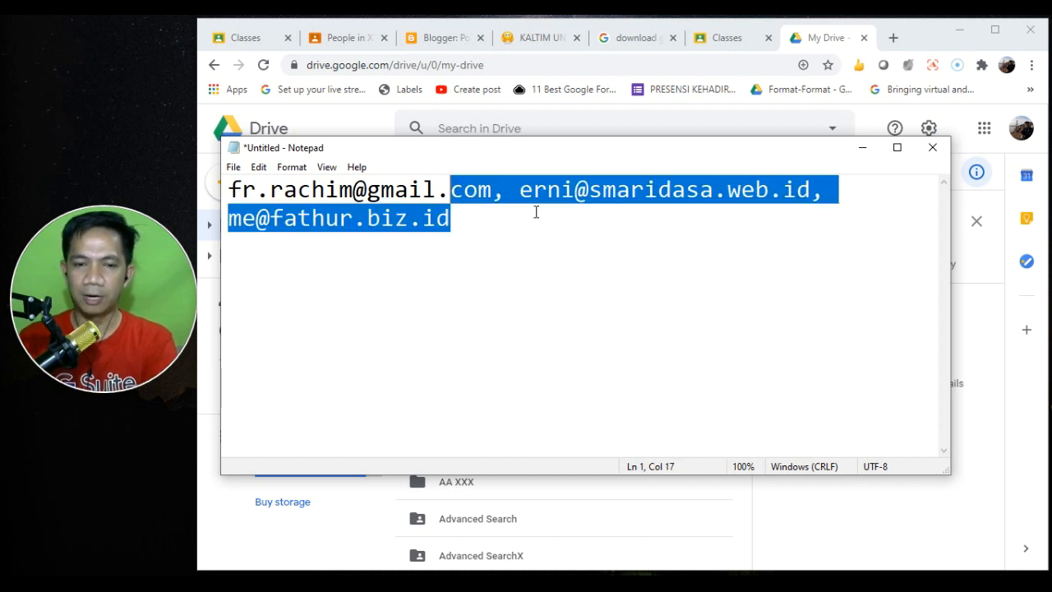
{"action": "key", "text": "shift+Home"}
{"action": "key", "text": "ctrl+c"}
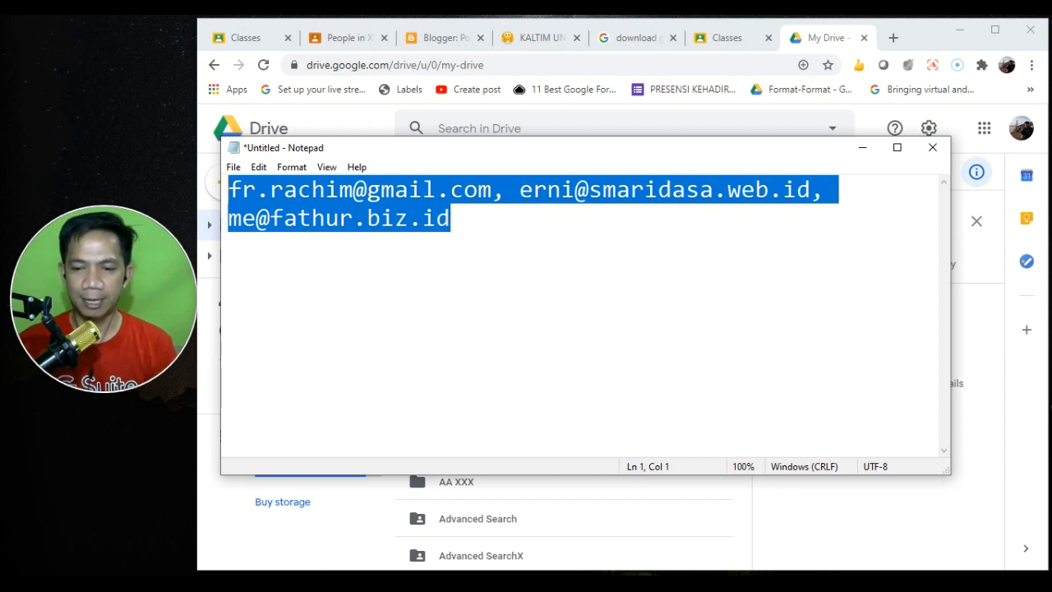
{"action": "left_click", "coordinate": [826, 509]}
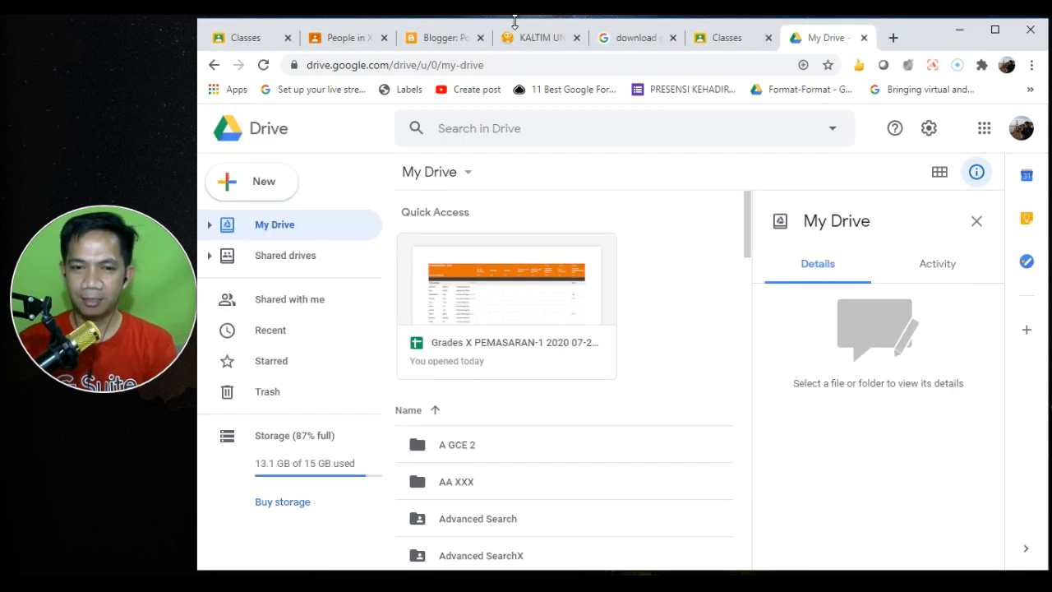
{"action": "left_click", "coordinate": [304, 39]}
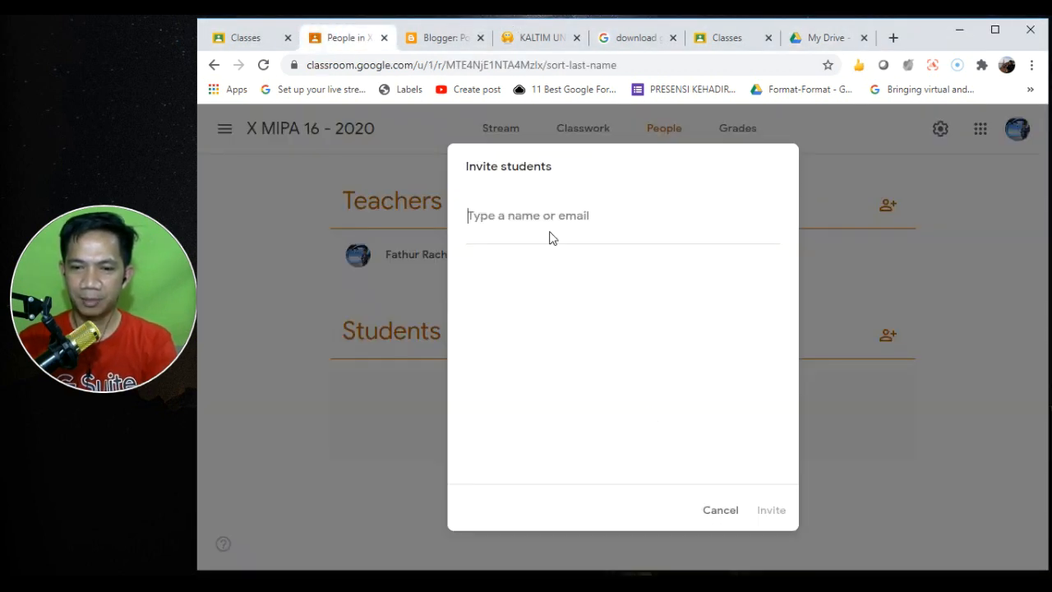
- Paste the three addresses as recipients and invite them, dismiss the Gmail domain error, and close the dialog
{"action": "left_click", "coordinate": [528, 218]}
{"action": "key", "text": "ctrl+v"}
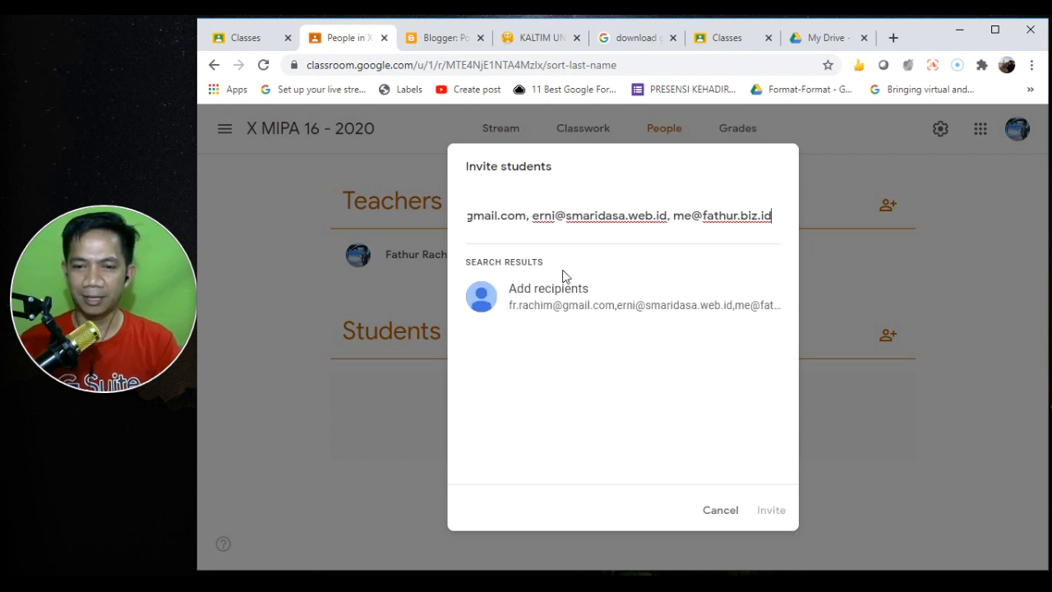
{"action": "left_click", "coordinate": [590, 303]}
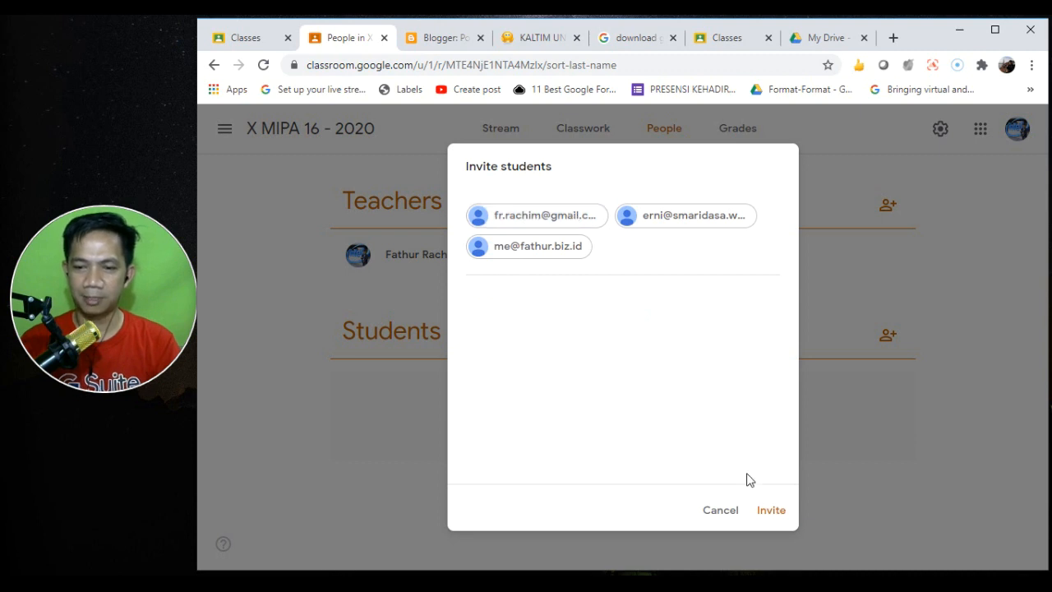
{"action": "left_click", "coordinate": [773, 510]}
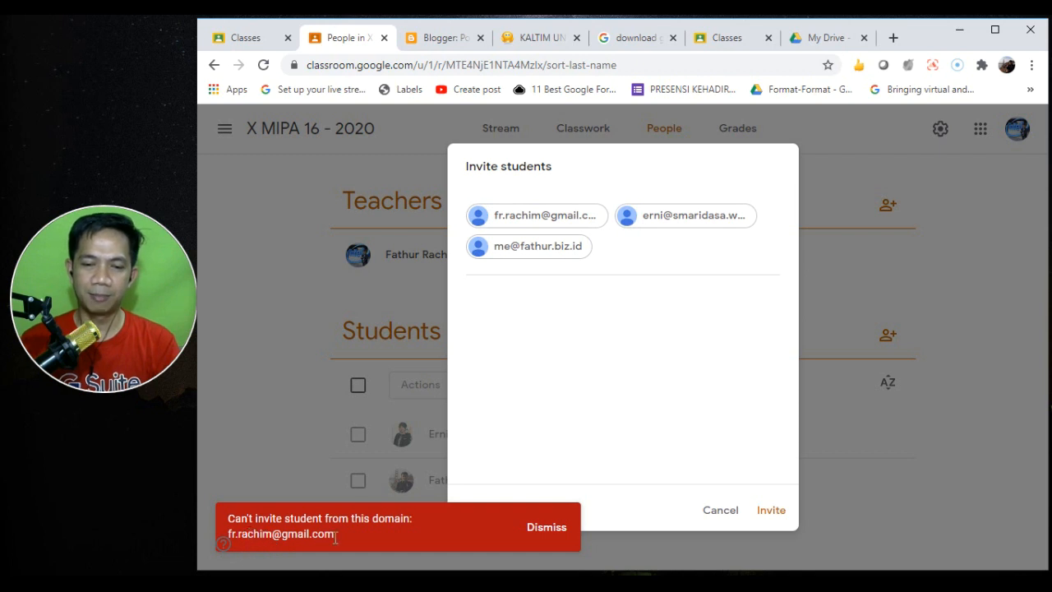
{"action": "left_click", "coordinate": [547, 530]}
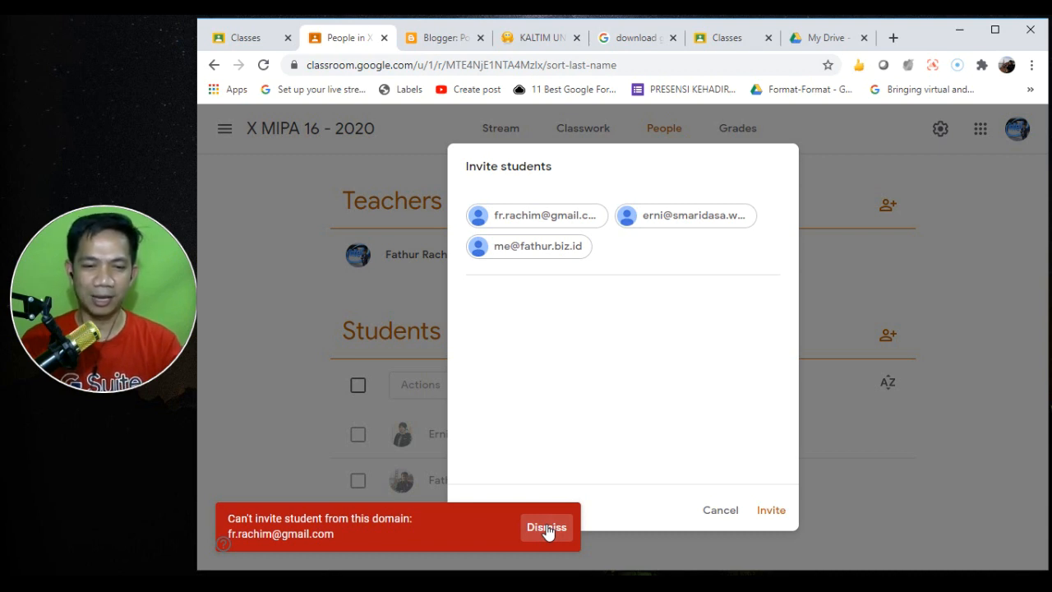
{"action": "left_click", "coordinate": [547, 528]}
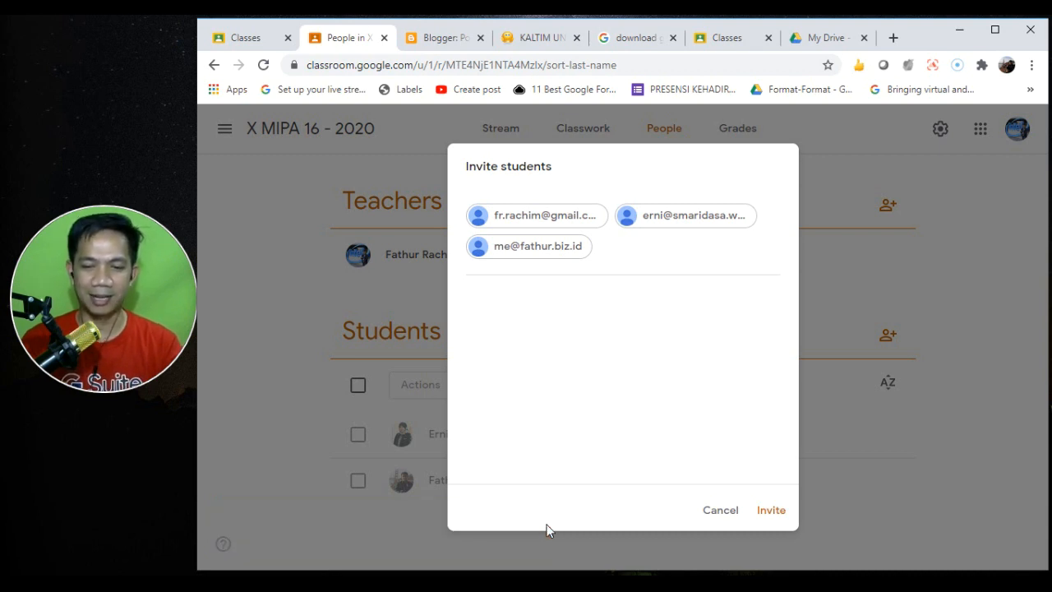
{"action": "left_click", "coordinate": [718, 513]}
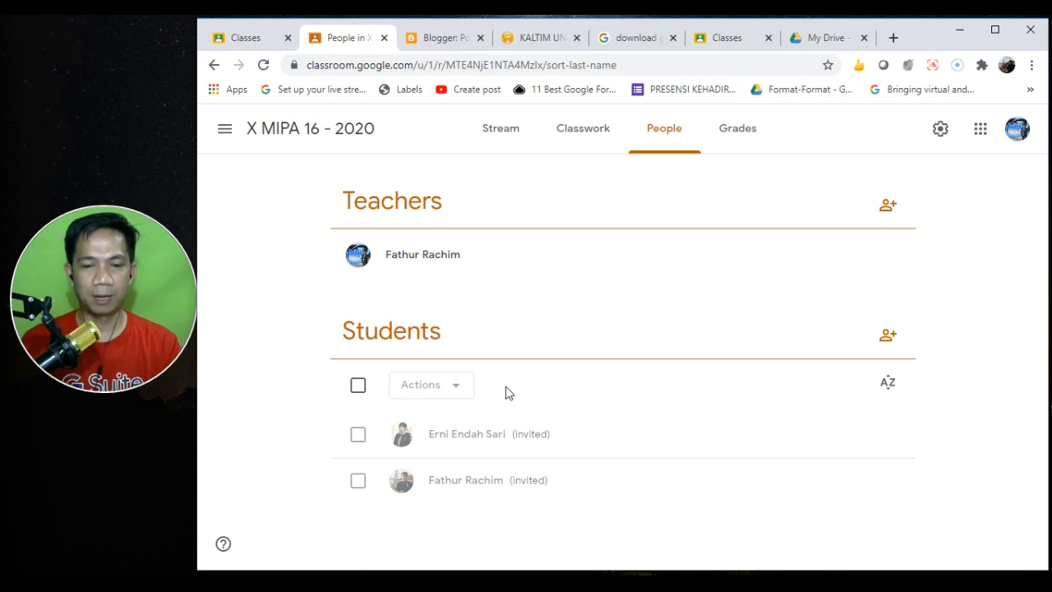
{"action": "left_click", "coordinate": [358, 434]}
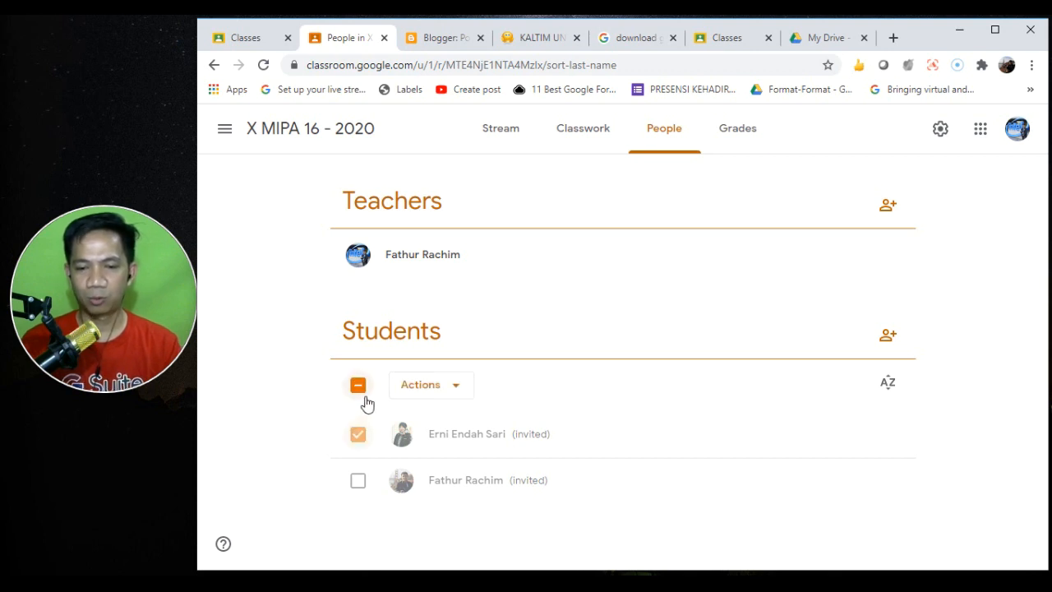
{"action": "left_click", "coordinate": [359, 385]}
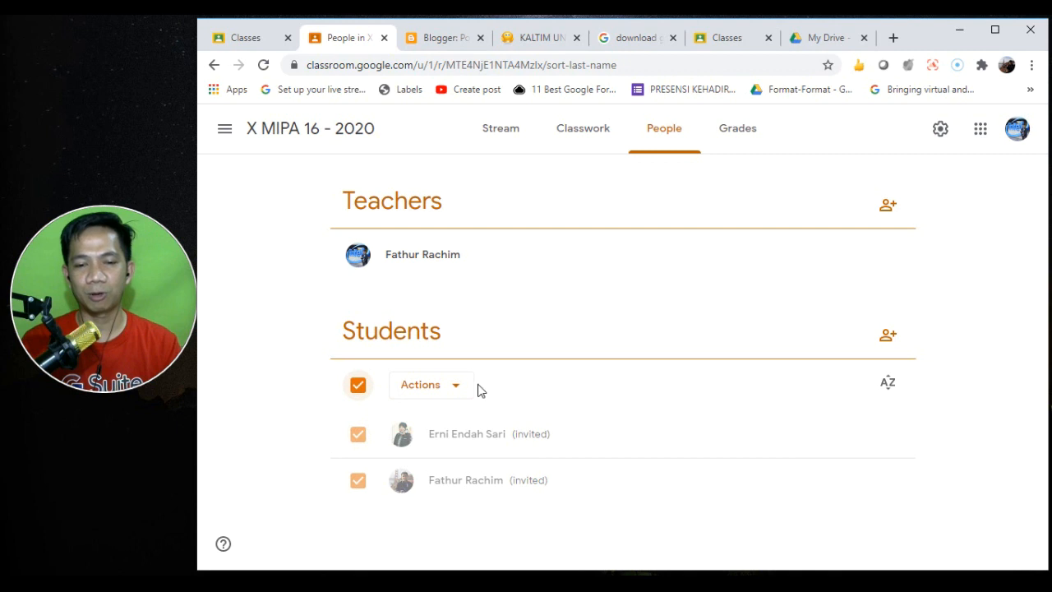
{"action": "left_click", "coordinate": [359, 386]}
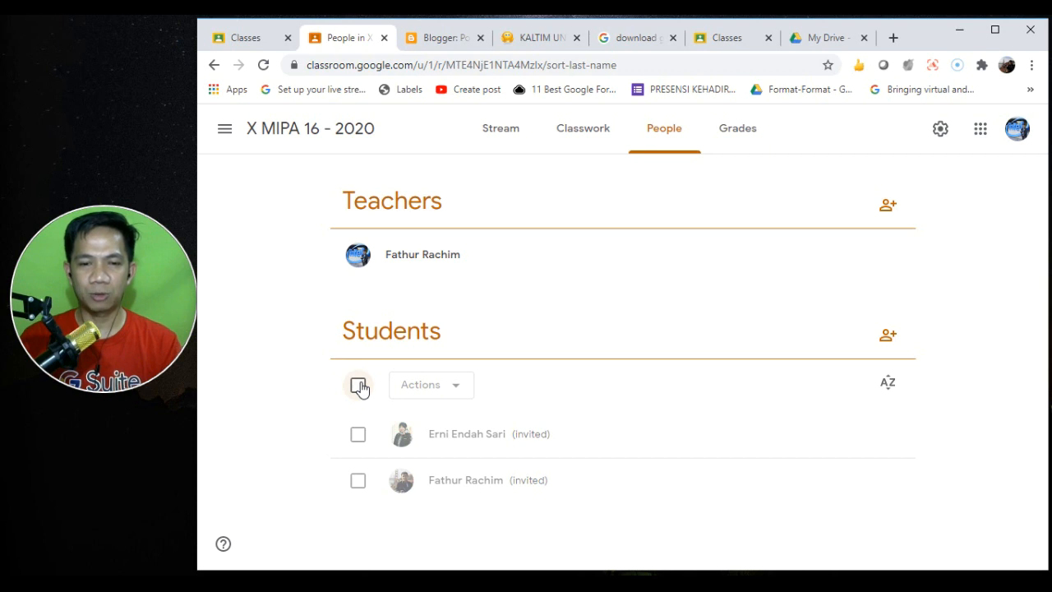
- Look through the class's Stream, People and Grades pages, then go to the classes home page
{"action": "left_click", "coordinate": [496, 129]}
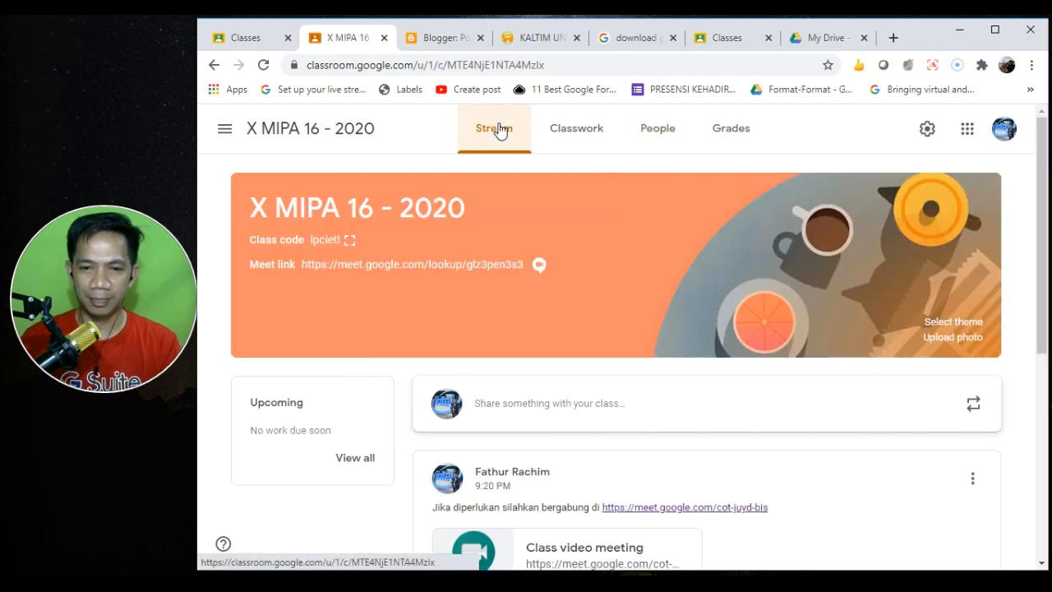
{"action": "left_click", "coordinate": [662, 134]}
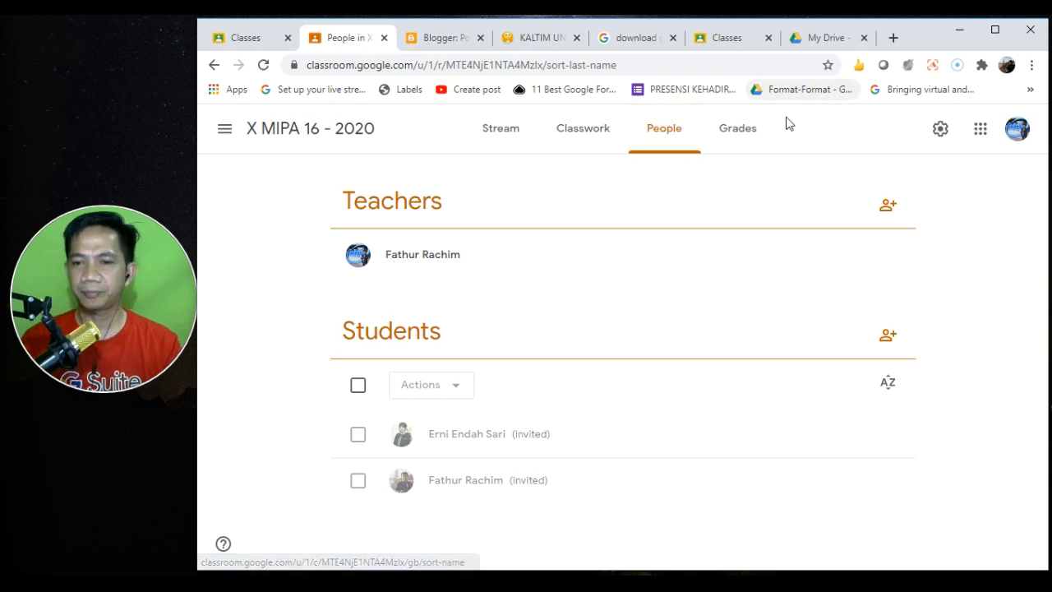
{"action": "left_click", "coordinate": [724, 135]}
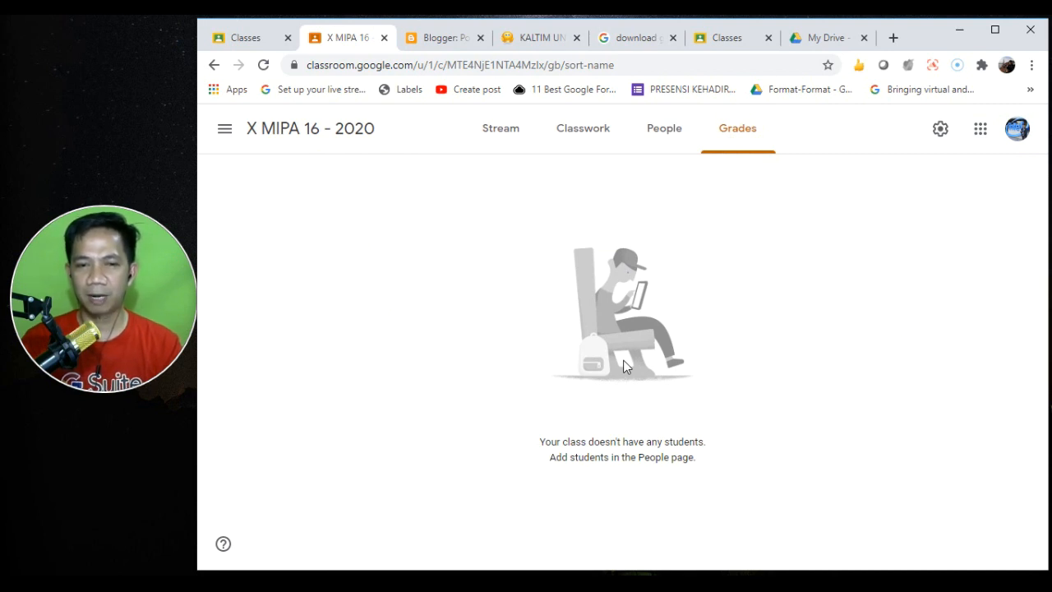
{"action": "left_click", "coordinate": [238, 38]}
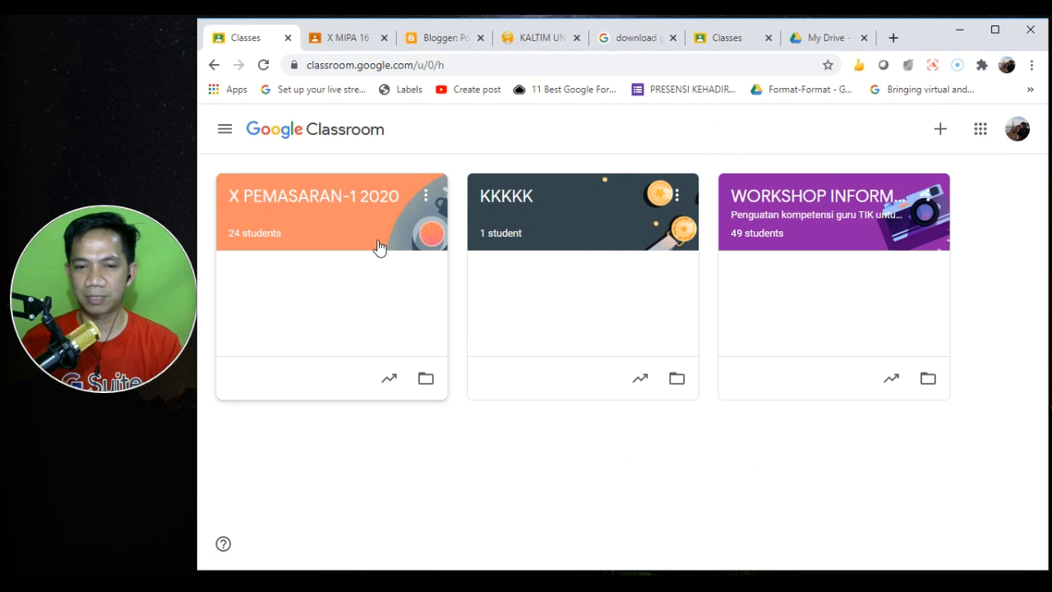
- Open X PEMASARAN-1 2020, scroll through its Grades gradebook, then return to the class list
{"action": "left_click", "coordinate": [357, 199]}
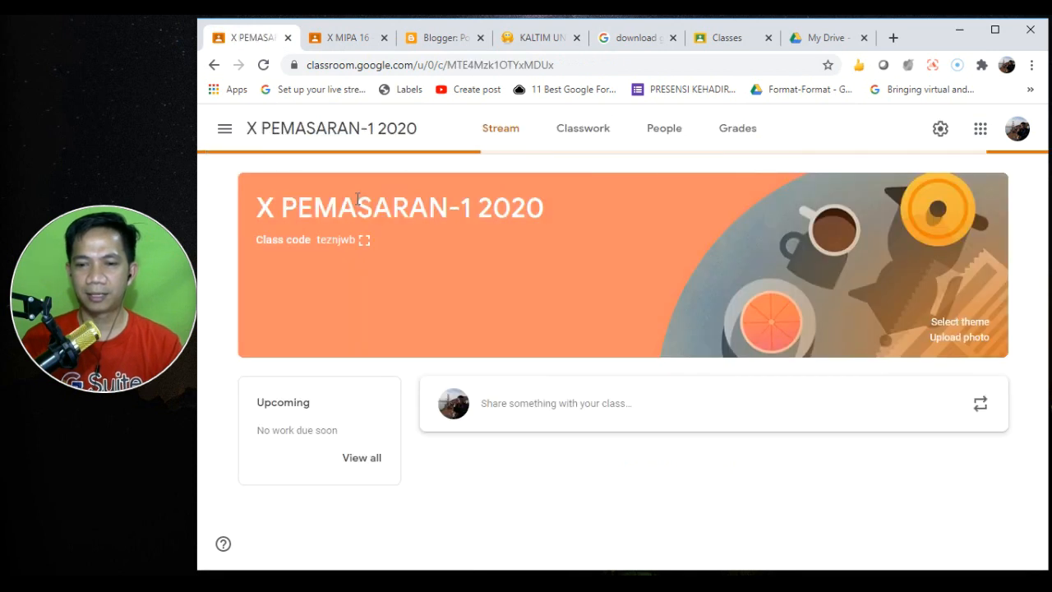
{"action": "left_click", "coordinate": [748, 132]}
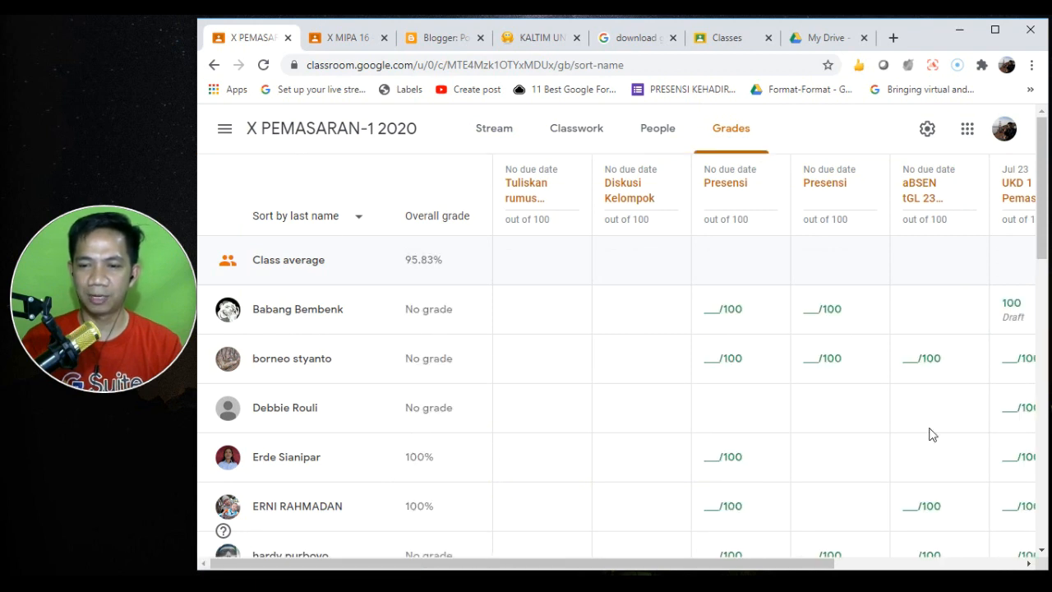
{"action": "left_click_drag", "start_coordinate": [716, 566], "coordinate": [876, 568]}
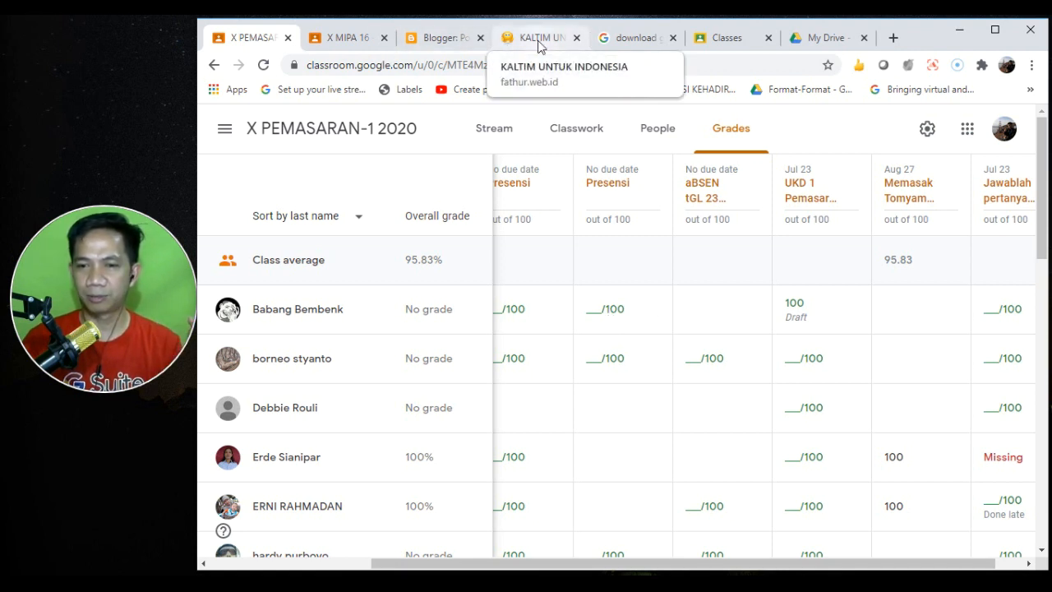
{"action": "left_click", "coordinate": [732, 41]}
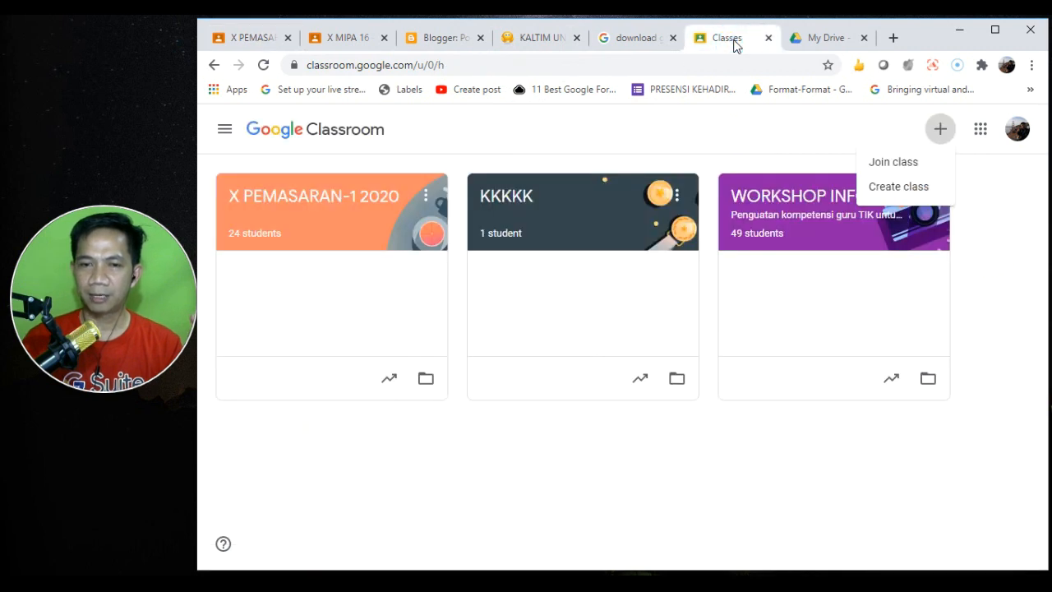
- Return to the X MIPA 16 - 2020 class and show its People list with the two invited students
{"action": "left_click", "coordinate": [318, 47]}
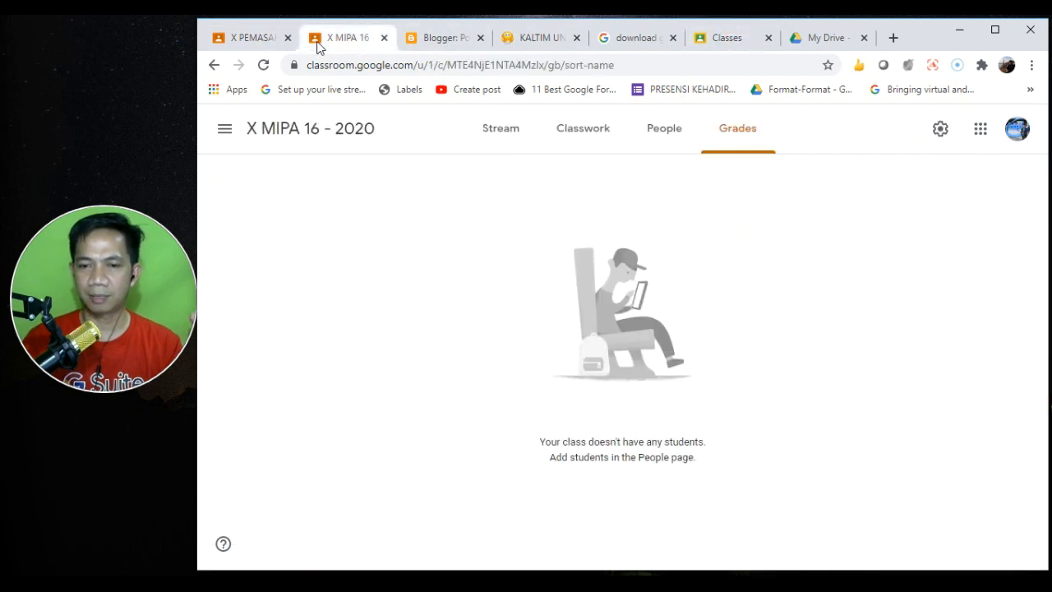
{"action": "left_click", "coordinate": [663, 132]}
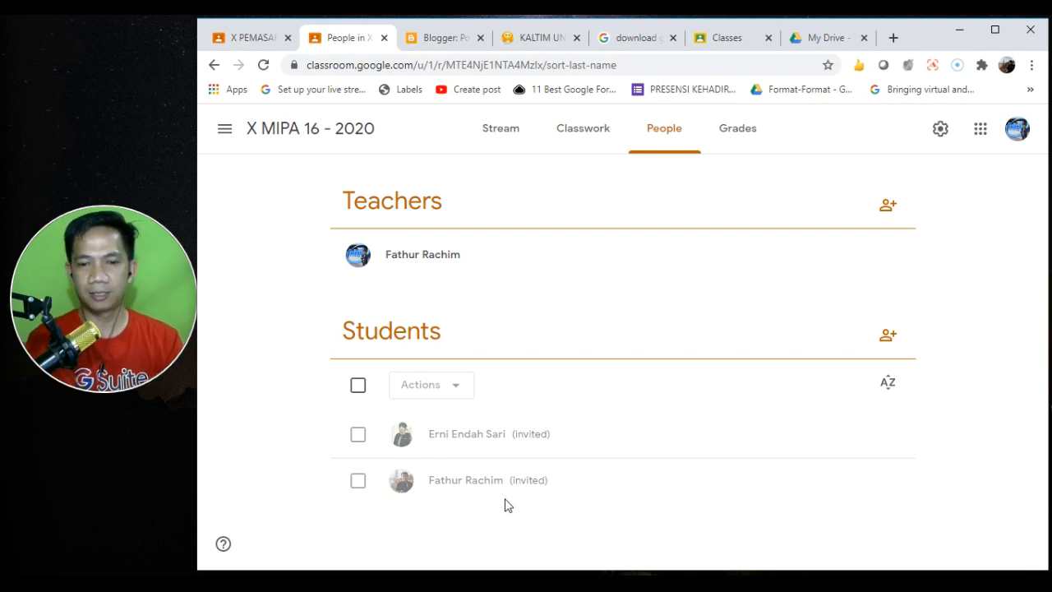
- Open Google Classroom in a new browser tab and bring up the signed-in accounts list
{"action": "left_click", "coordinate": [893, 41]}
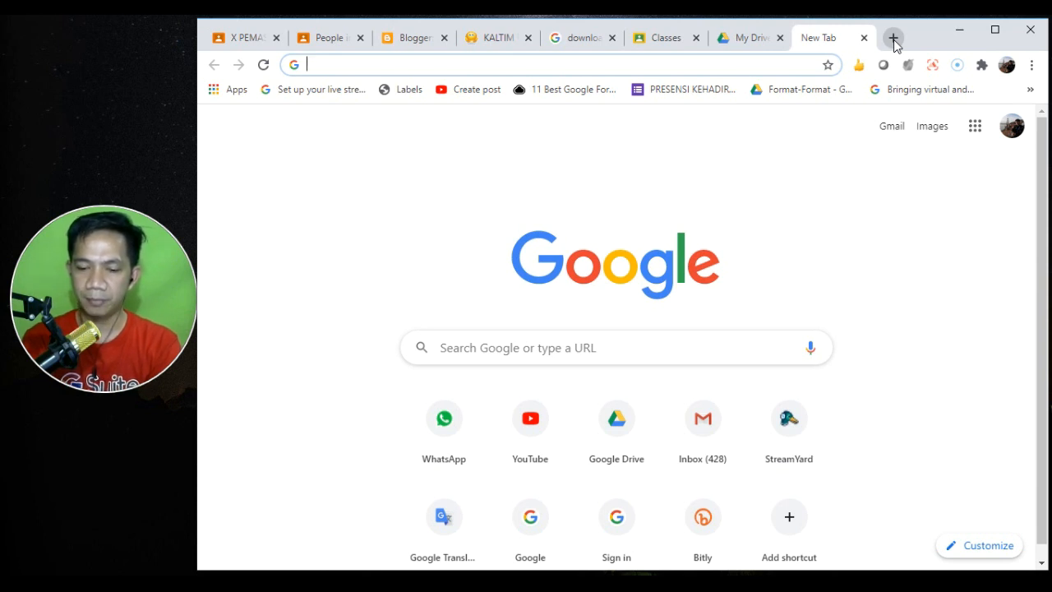
{"action": "type", "text": "cla"}
{"action": "key", "text": "Return"}
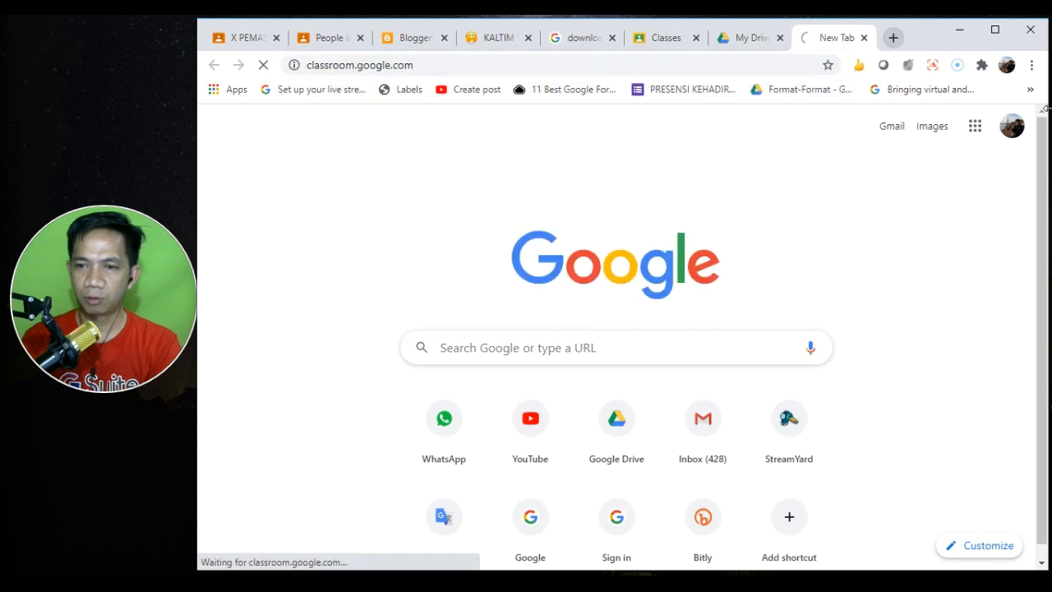
{"action": "left_click", "coordinate": [1020, 128]}
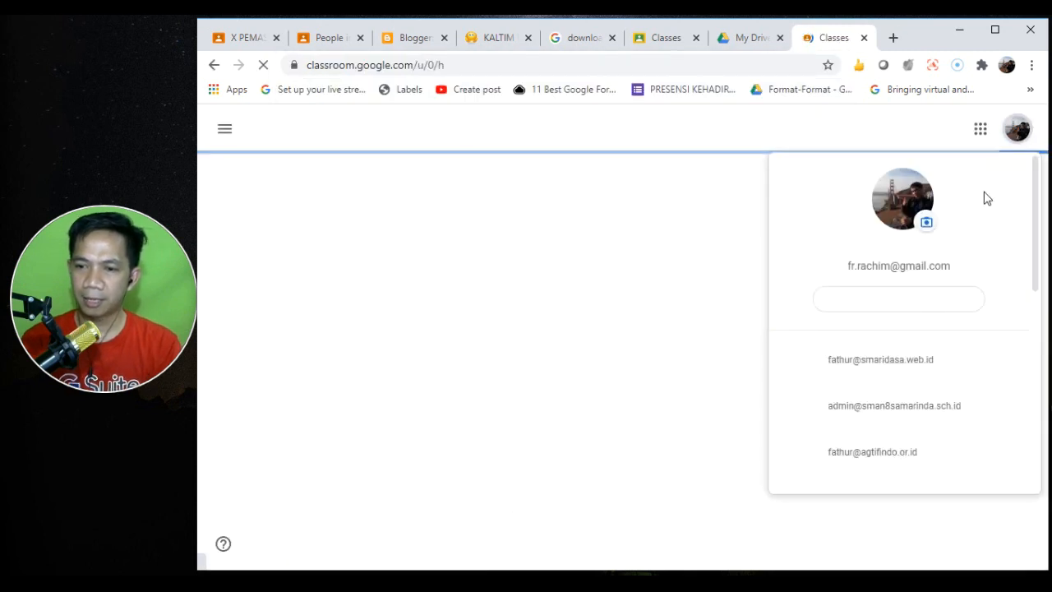
{"action": "left_click_drag", "start_coordinate": [1037, 262], "coordinate": [1030, 453]}
- Add another Google account using the saved login and sign in with its password
{"action": "left_click", "coordinate": [881, 412]}
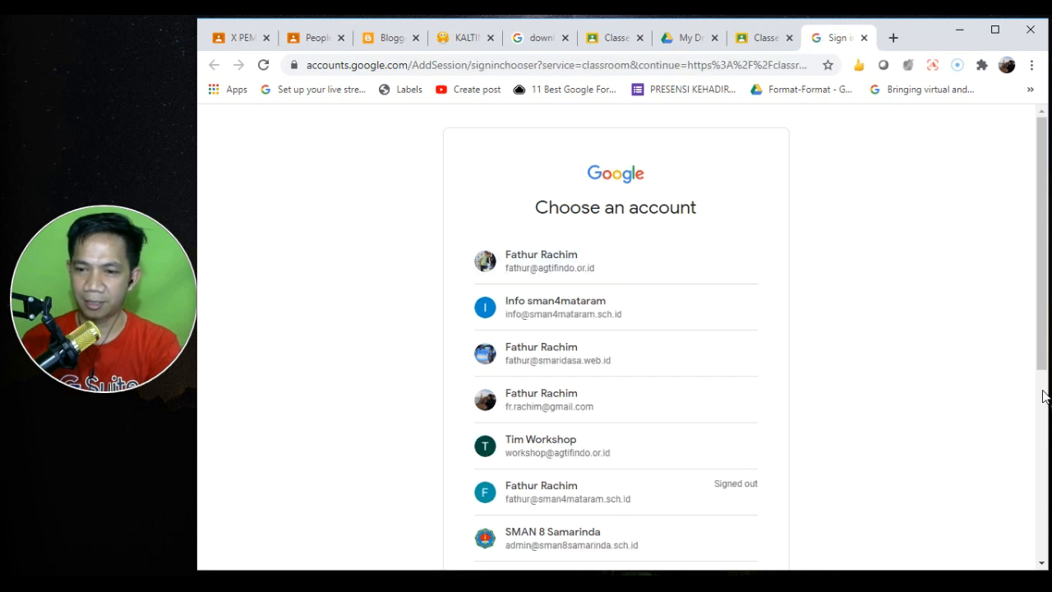
{"action": "scroll", "coordinate": [1042, 396], "scroll_direction": "down", "scroll_amount": 4}
{"action": "left_click", "coordinate": [593, 464]}
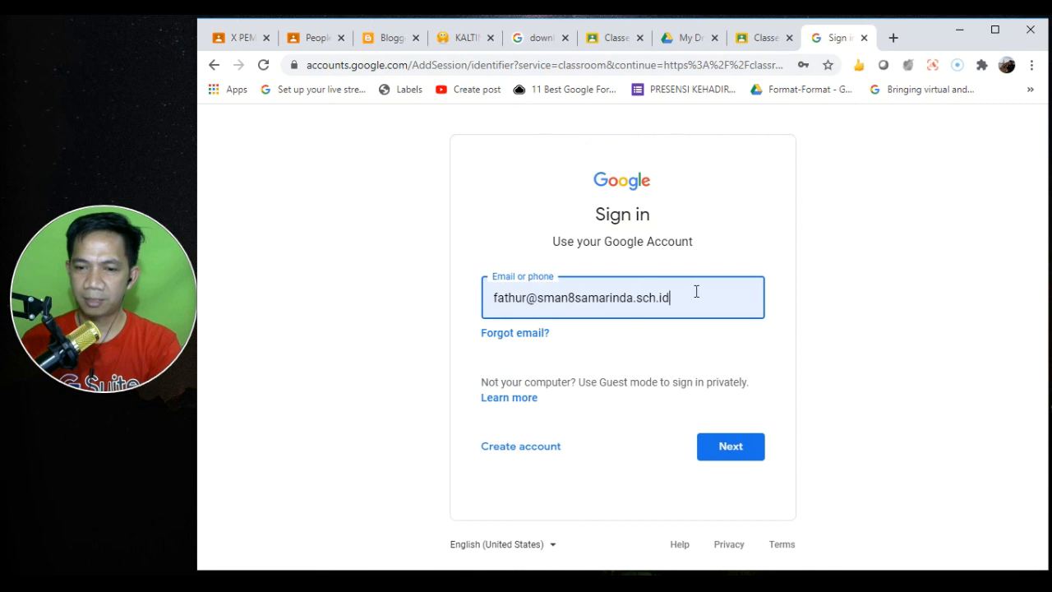
{"action": "triple_click", "coordinate": [696, 291]}
{"action": "type", "text": "me"}
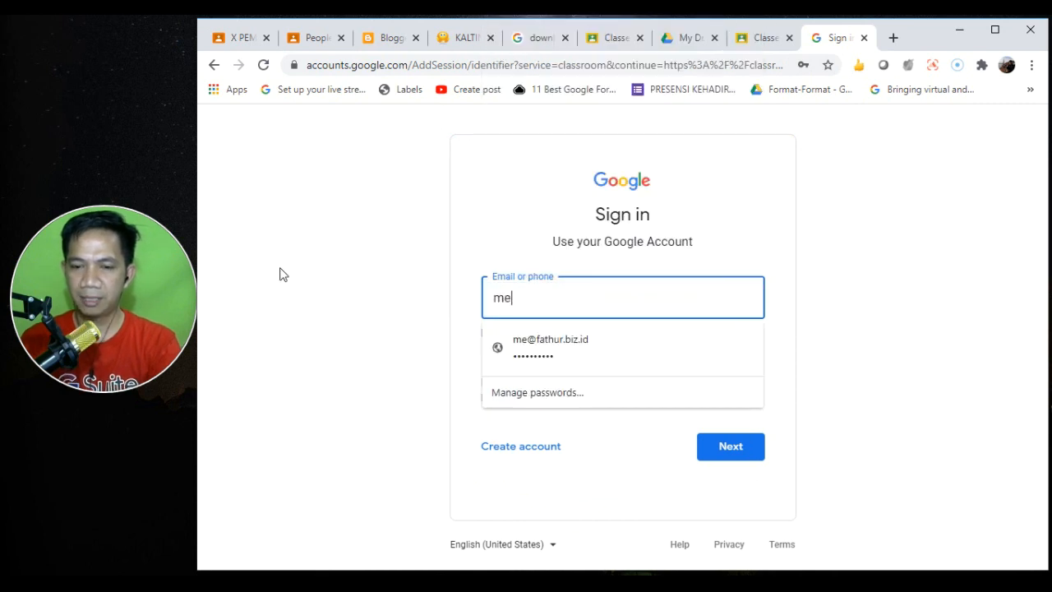
{"action": "left_click", "coordinate": [603, 335]}
{"action": "left_click", "coordinate": [722, 459]}
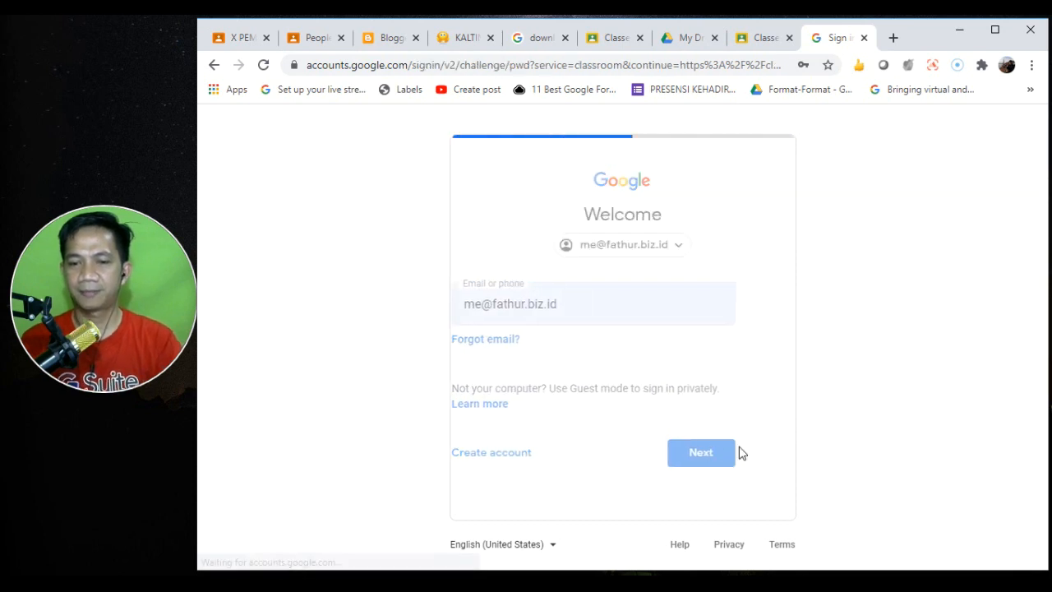
{"action": "left_click", "coordinate": [734, 377]}
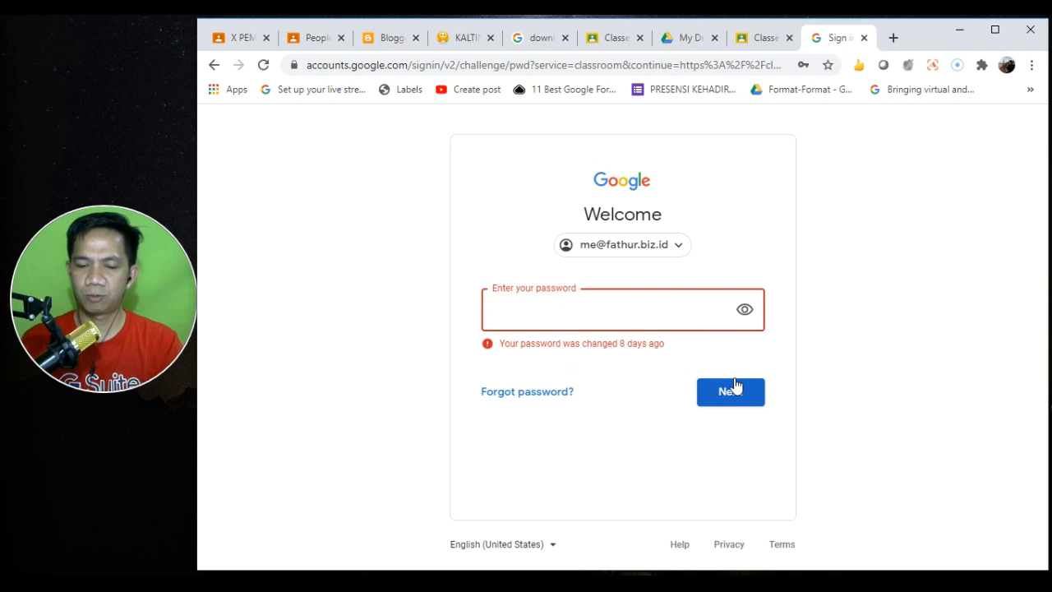
{"action": "type", "text": "••••"}
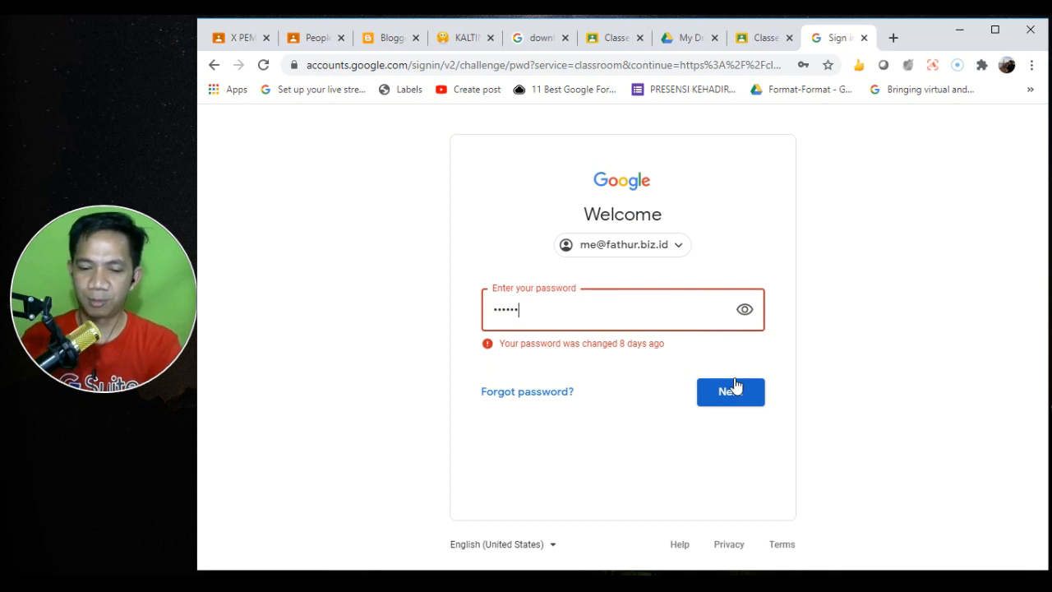
{"action": "type", "text": "•••••••"}
{"action": "left_click", "coordinate": [733, 401]}
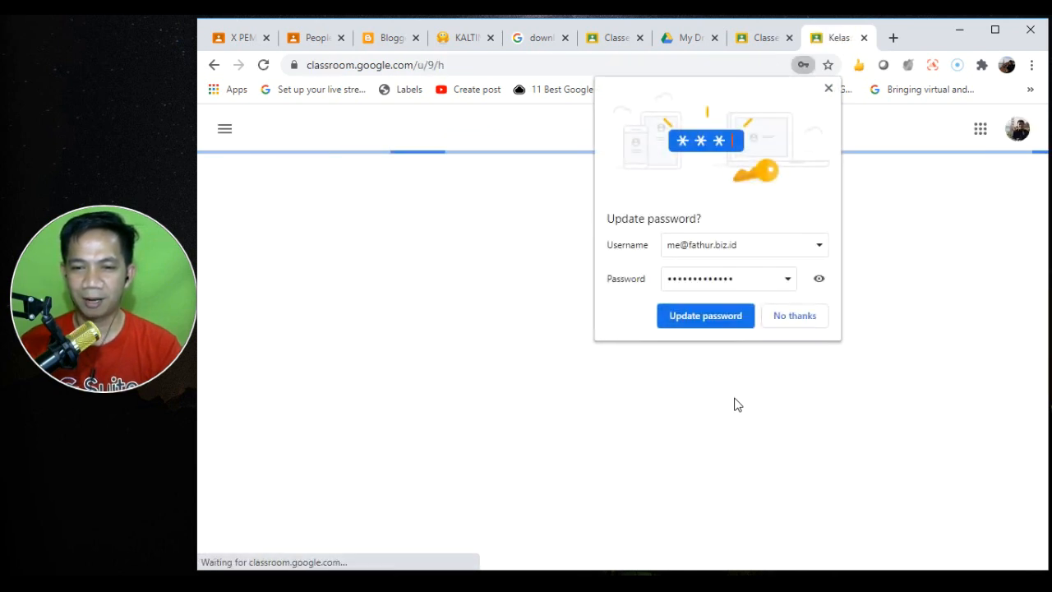
- Dismiss the password-update prompt and join X MIPA 16 - 2020 from its class card
{"action": "left_click", "coordinate": [716, 320]}
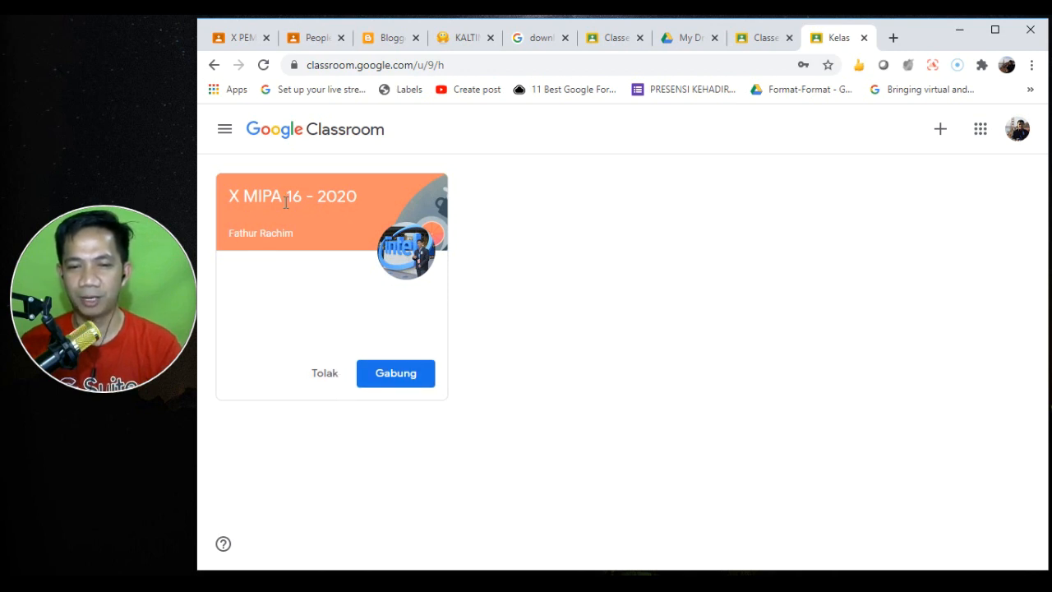
{"action": "left_click", "coordinate": [397, 382]}
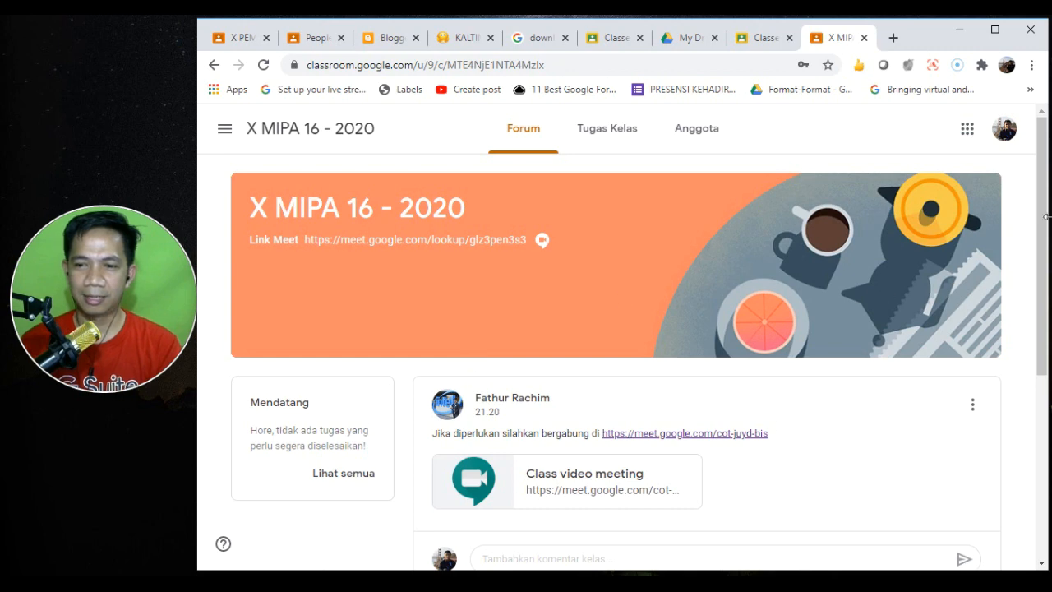
- Reply to the welcome post with a short self-introduction greeting
{"action": "left_click_drag", "start_coordinate": [1046, 216], "coordinate": [1040, 427]}
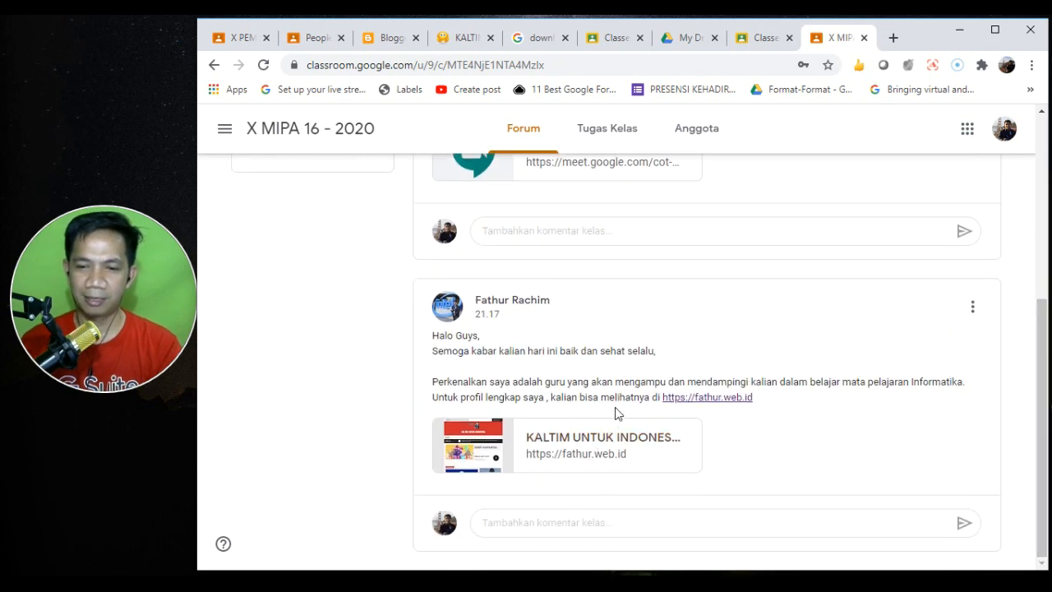
{"action": "left_click", "coordinate": [512, 523]}
{"action": "type", "text": "s"}
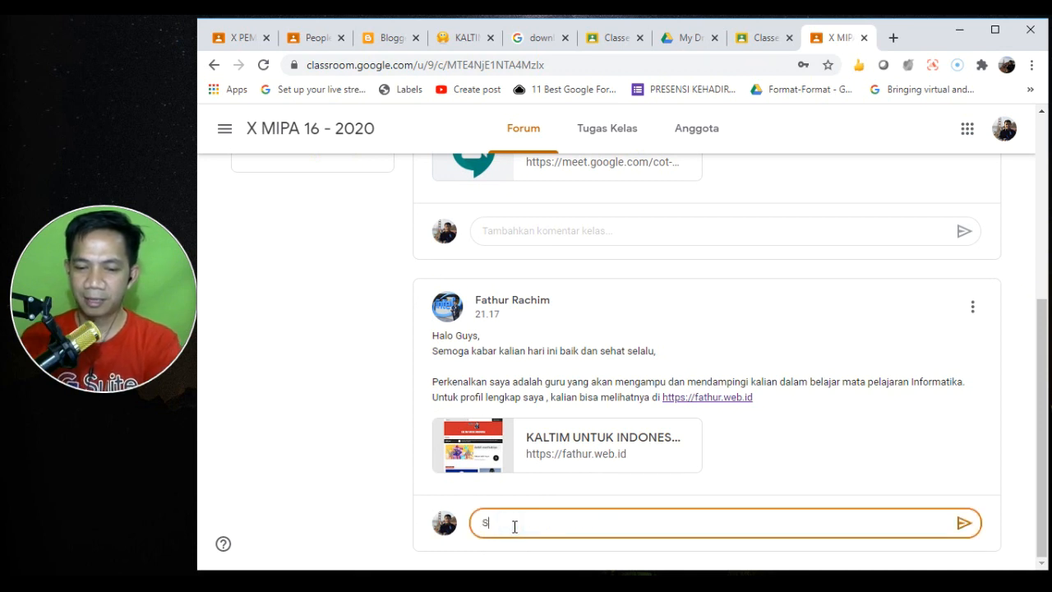
{"action": "type", "text": "aya fathur pak, salam kenal ba"}
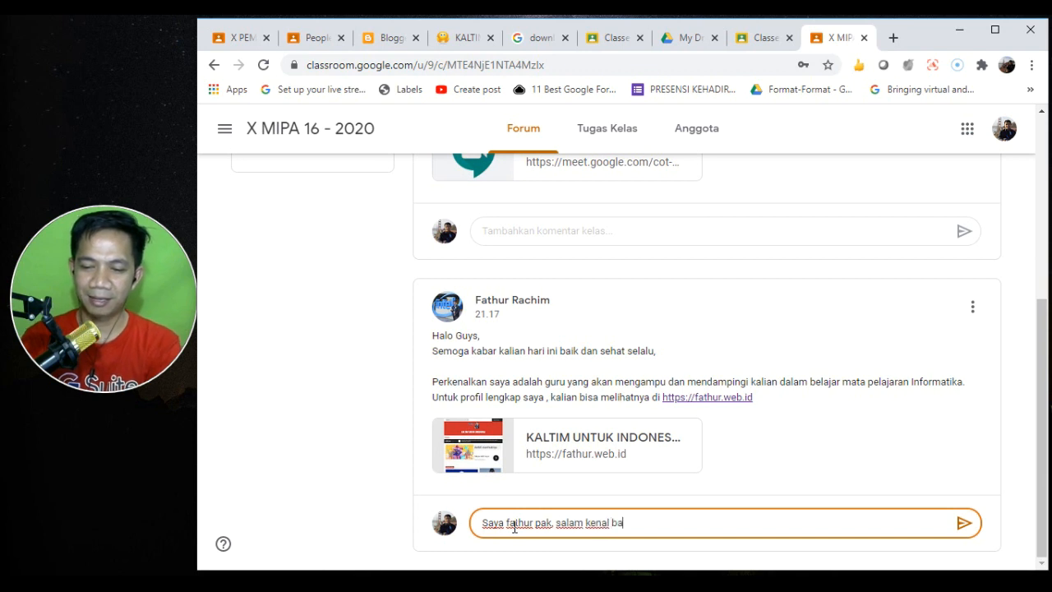
{"action": "type", "text": "lik"}
{"action": "key", "text": "Return"}
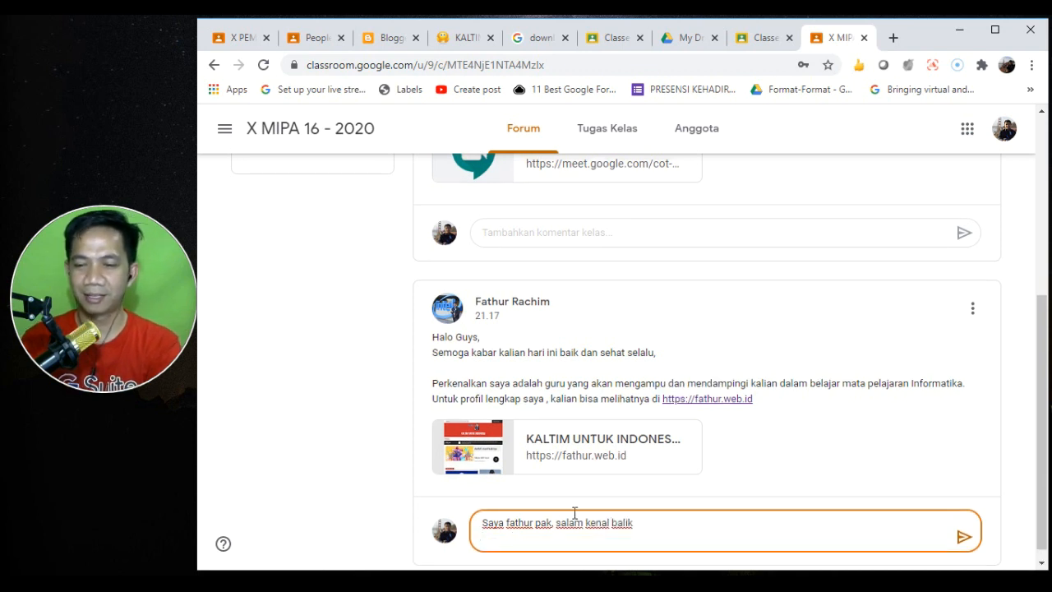
{"action": "left_click", "coordinate": [965, 537]}
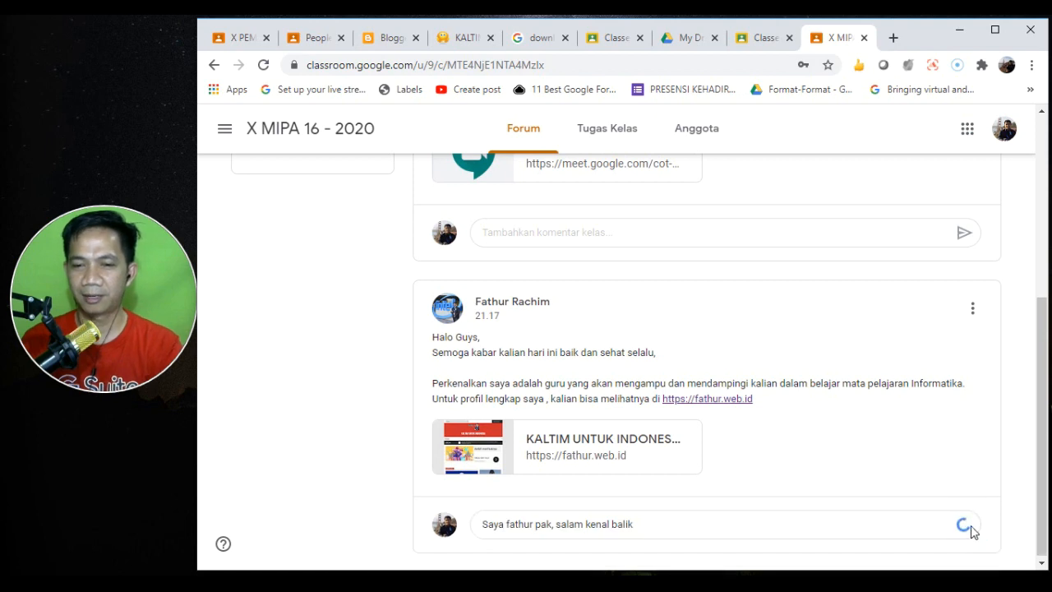
- Comment 'Ini kapan pak meetingnya' on the meeting post
{"action": "left_click_drag", "start_coordinate": [1043, 439], "coordinate": [1039, 355]}
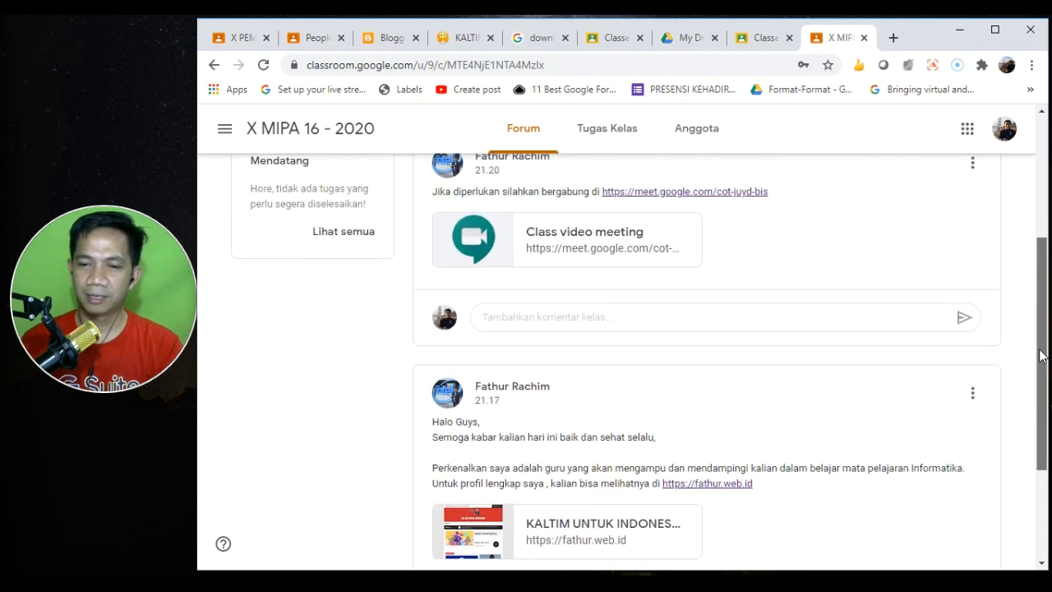
{"action": "left_click", "coordinate": [610, 319]}
{"action": "type", "text": "Ini kapan pak"}
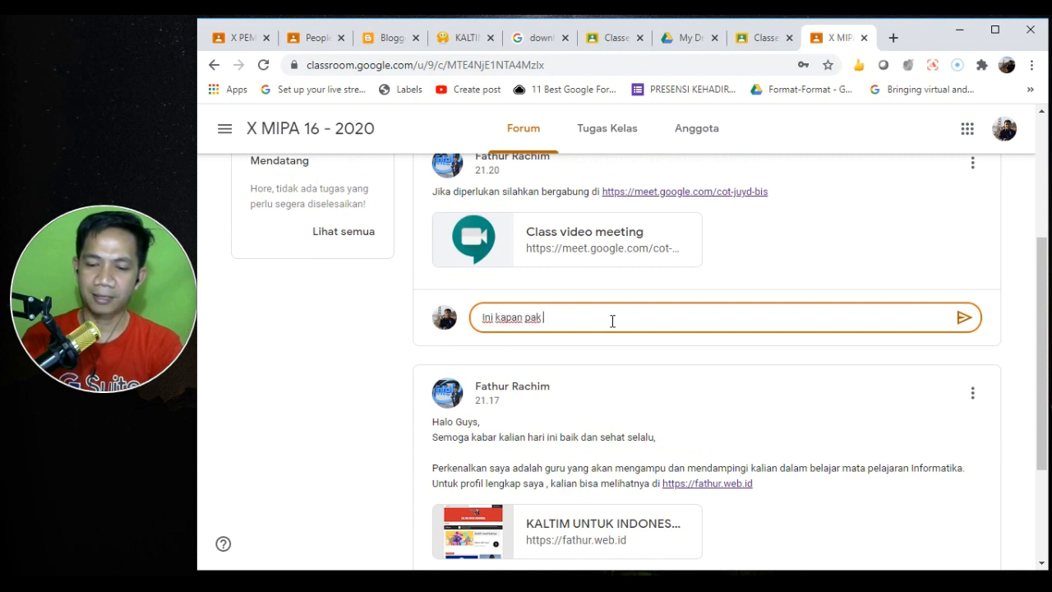
{"action": "type", "text": " meetingnya"}
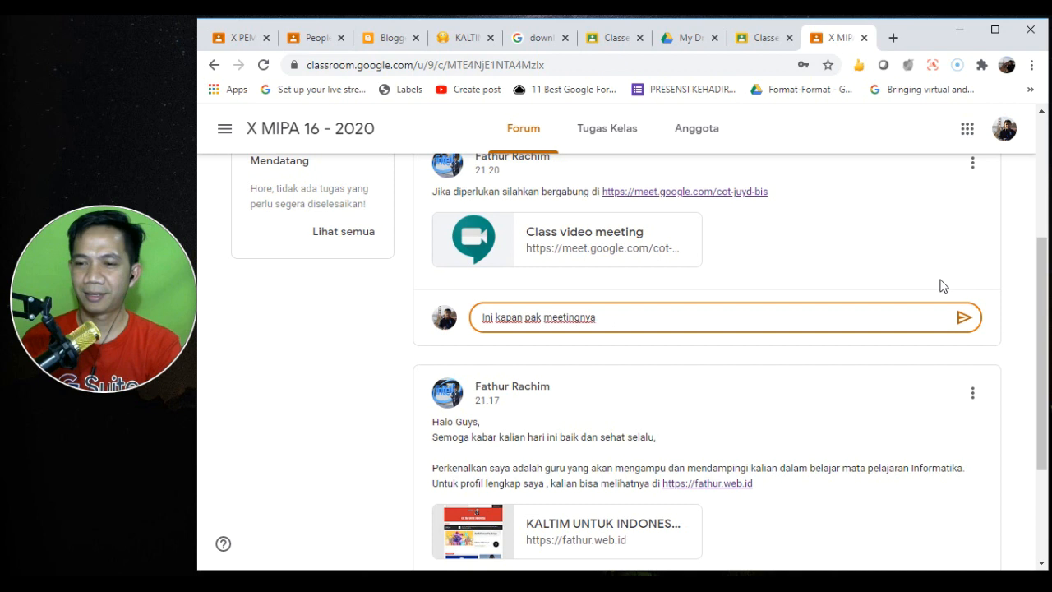
{"action": "left_click", "coordinate": [961, 316]}
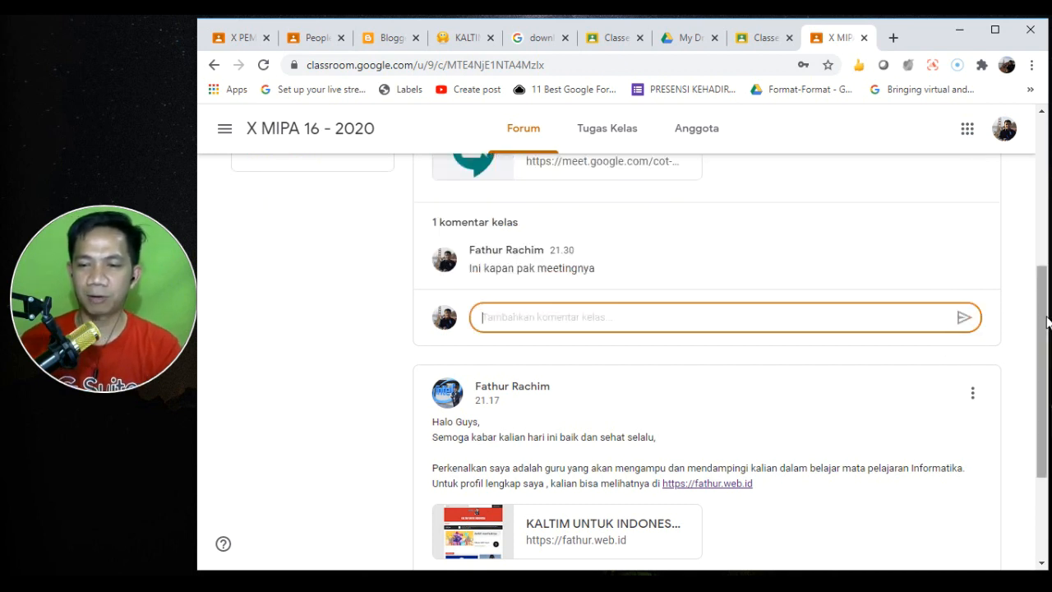
- Go to the class's Tugas Kelas (Classwork) page
{"action": "scroll", "coordinate": [1045, 311], "scroll_direction": "up", "scroll_amount": 1}
{"action": "left_click_drag", "start_coordinate": [1045, 311], "coordinate": [1023, 240]}
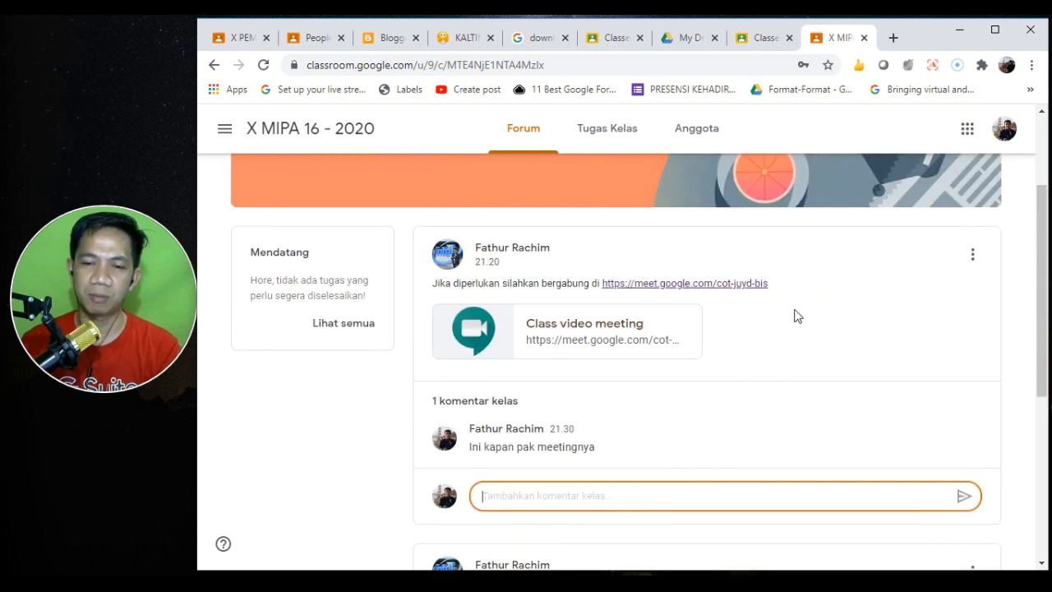
{"action": "scroll", "coordinate": [1044, 304], "scroll_direction": "up", "scroll_amount": 2}
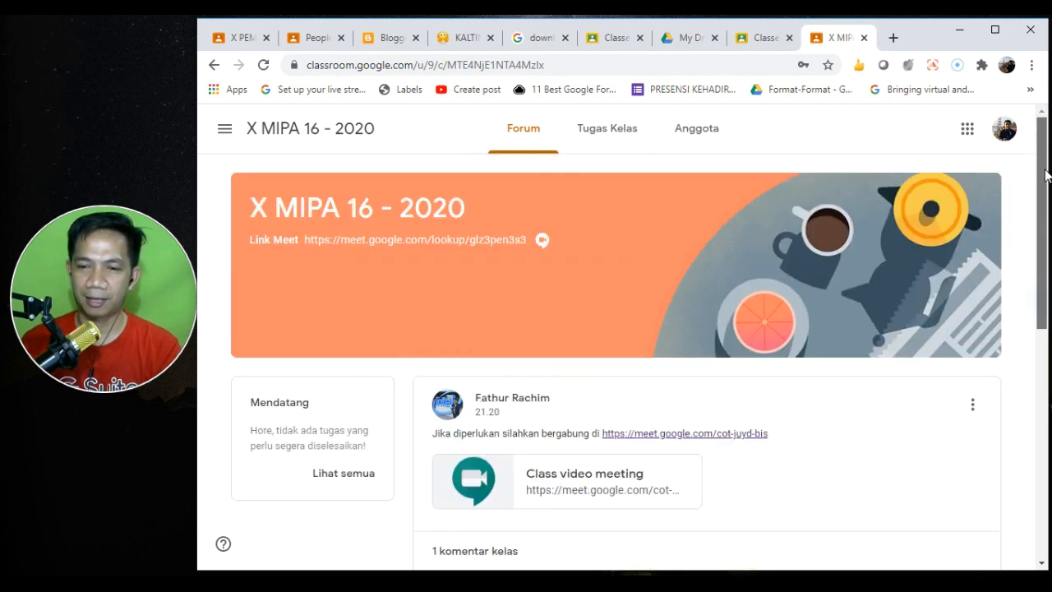
{"action": "left_click", "coordinate": [588, 141]}
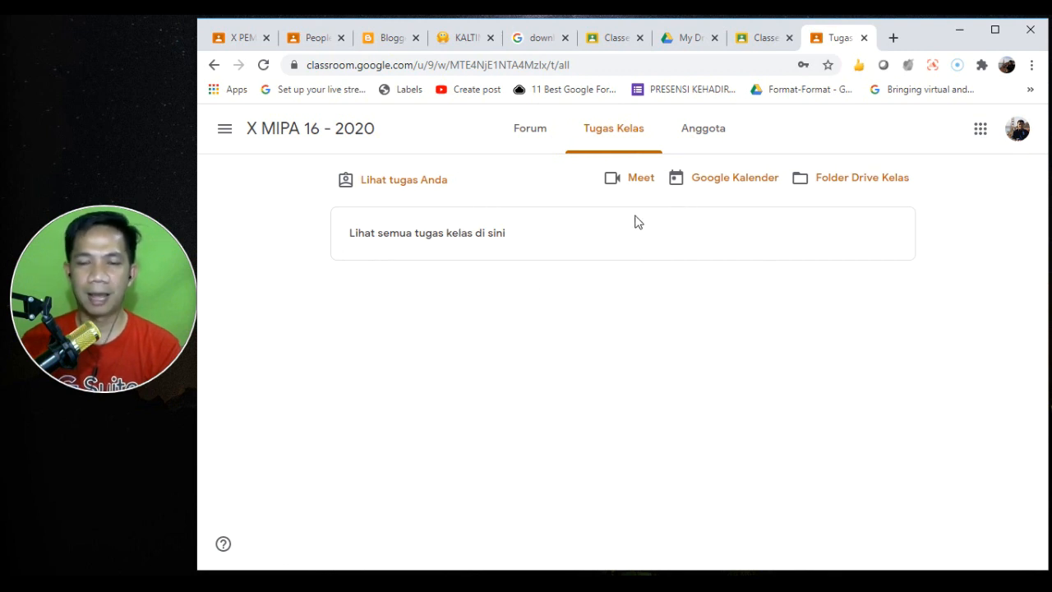
- On the teacher's People list, start inviting guardians for the joined student, then cancel
{"action": "left_click", "coordinate": [309, 33]}
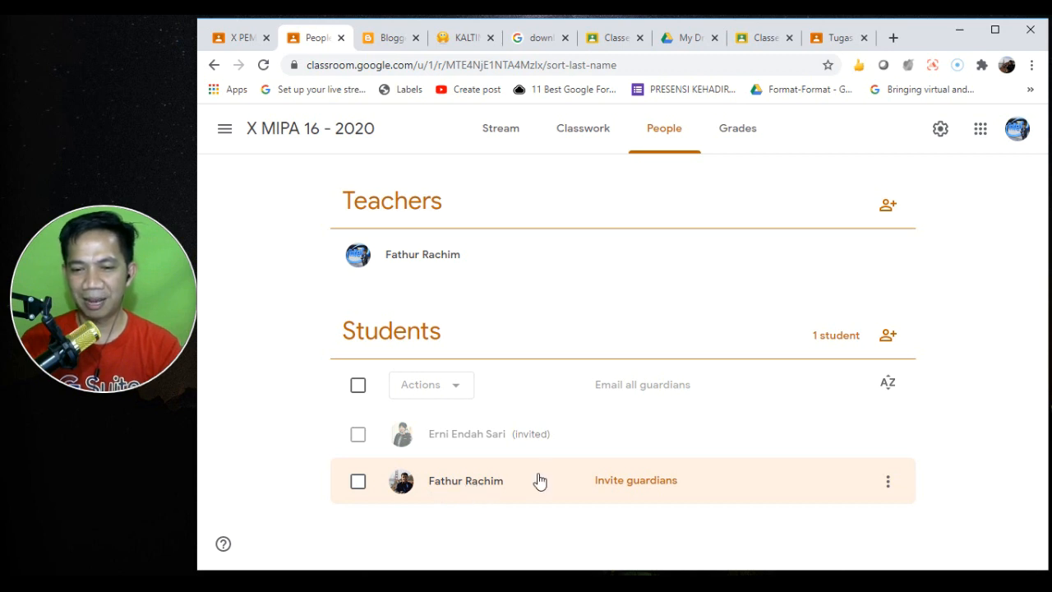
{"action": "left_click", "coordinate": [641, 484]}
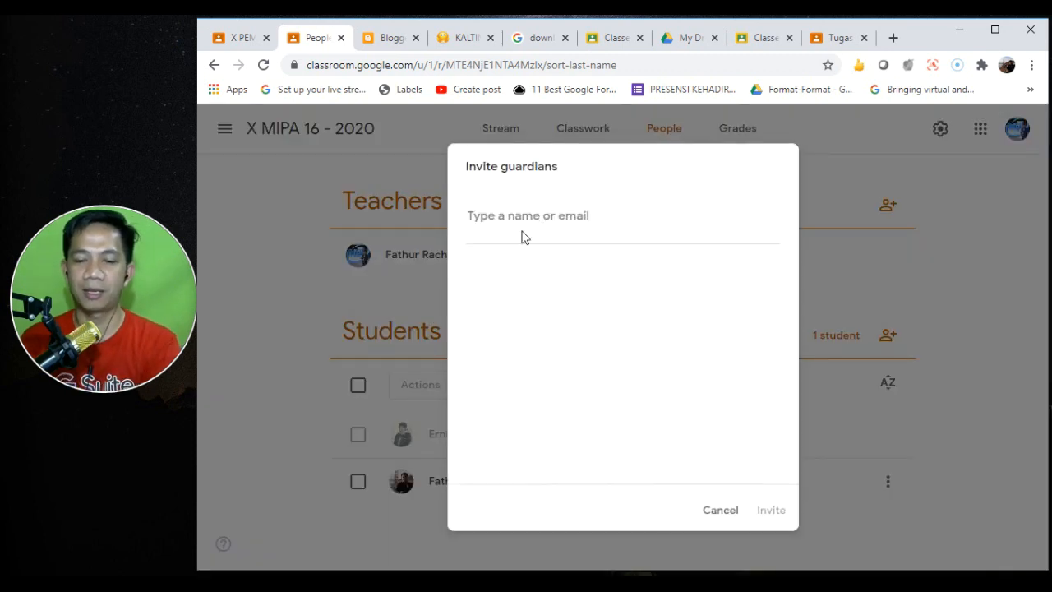
{"action": "left_click", "coordinate": [717, 509]}
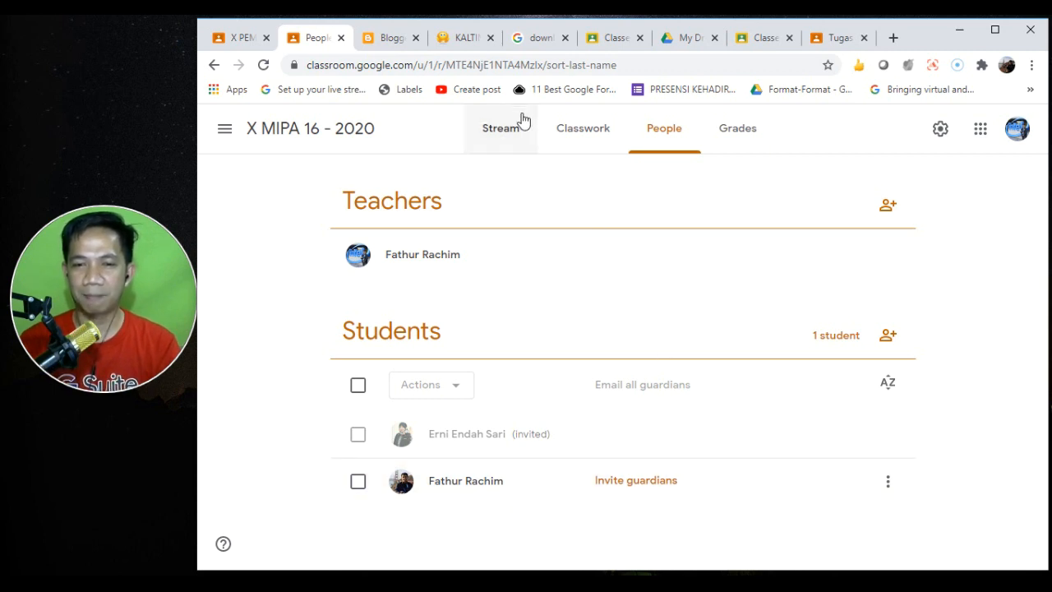
- Browse the KALTIM UNTUK INDONESIA blog, then return to the class's People page
{"action": "left_click", "coordinate": [464, 41]}
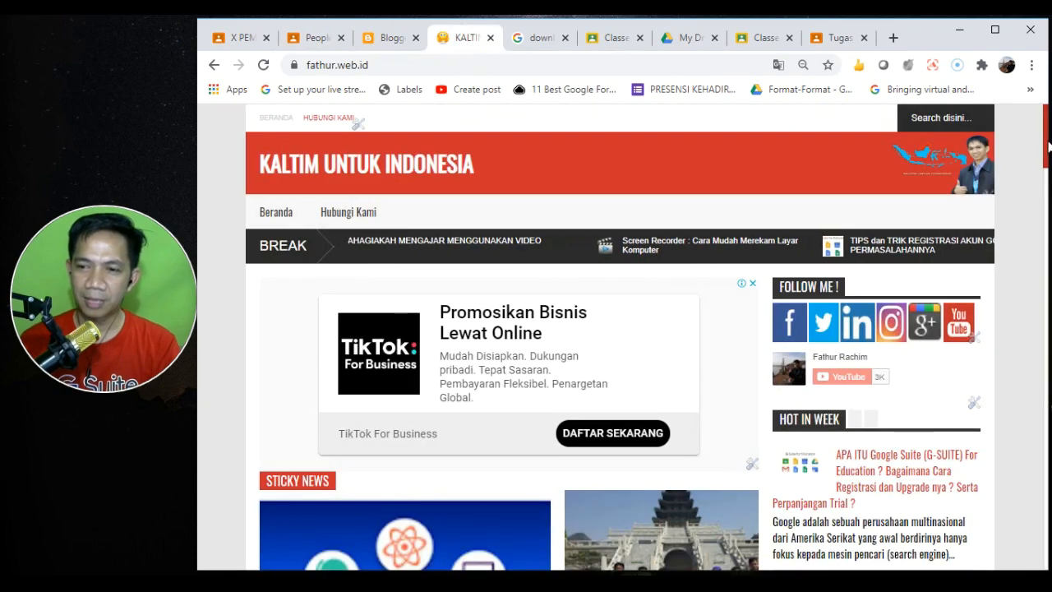
{"action": "left_click_drag", "start_coordinate": [1042, 144], "coordinate": [1031, 499]}
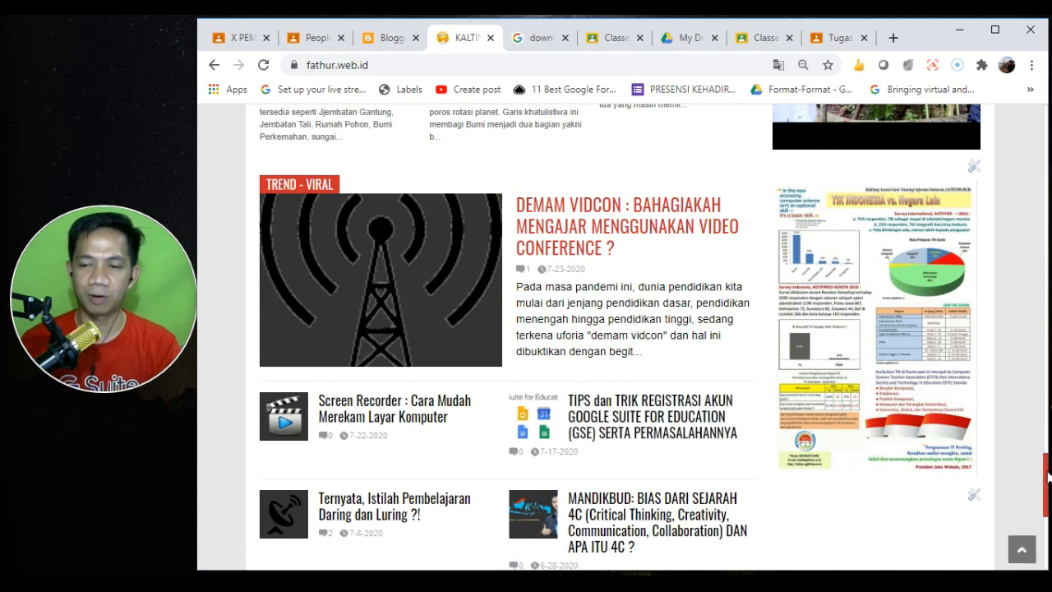
{"action": "scroll", "coordinate": [1046, 453], "scroll_direction": "down", "scroll_amount": 10}
{"action": "scroll", "coordinate": [595, 337], "scroll_direction": "up", "scroll_amount": 4}
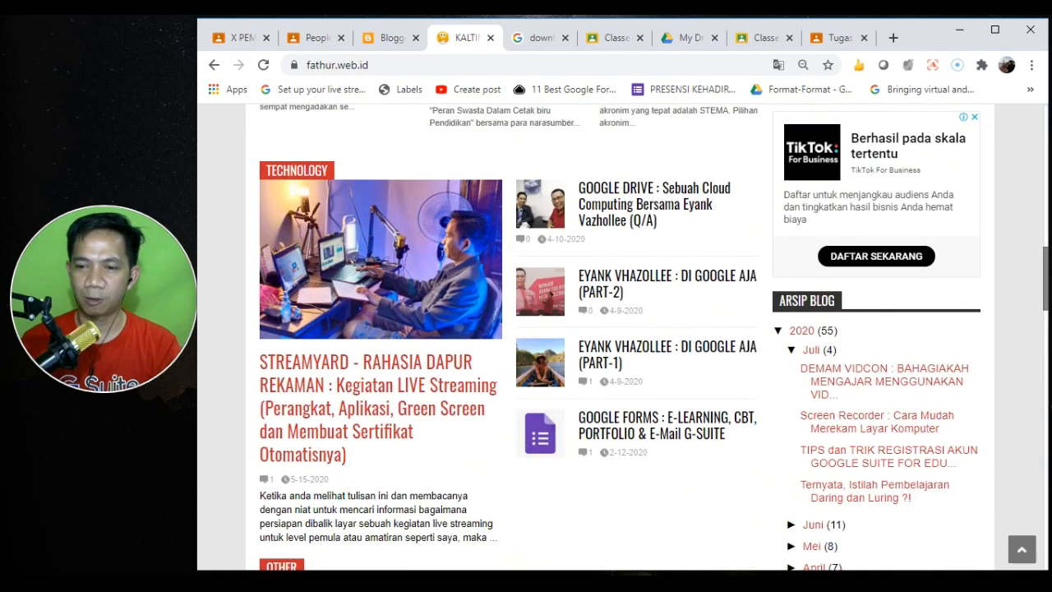
{"action": "scroll", "coordinate": [596, 337], "scroll_direction": "up", "scroll_amount": 10}
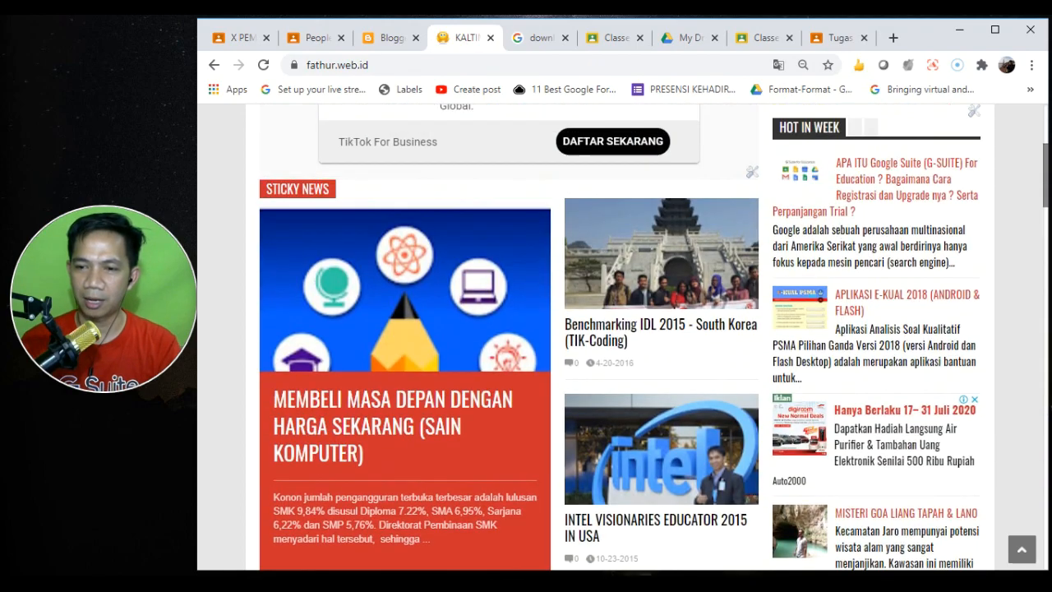
{"action": "left_click_drag", "start_coordinate": [1046, 162], "coordinate": [1046, 155]}
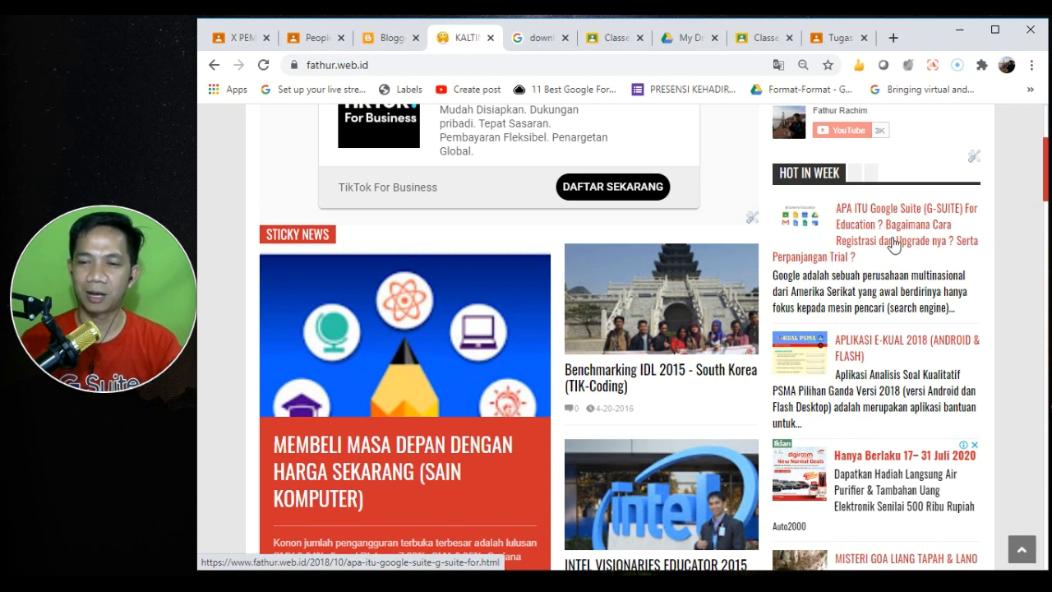
{"action": "left_click_drag", "start_coordinate": [1046, 173], "coordinate": [1032, 500]}
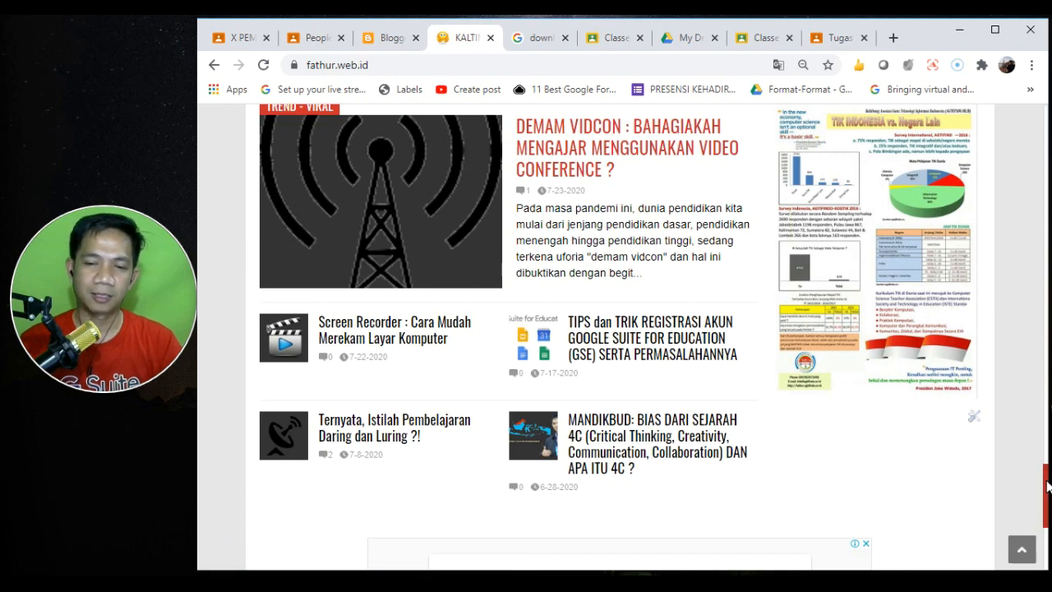
{"action": "left_click_drag", "start_coordinate": [1047, 485], "coordinate": [1026, 42]}
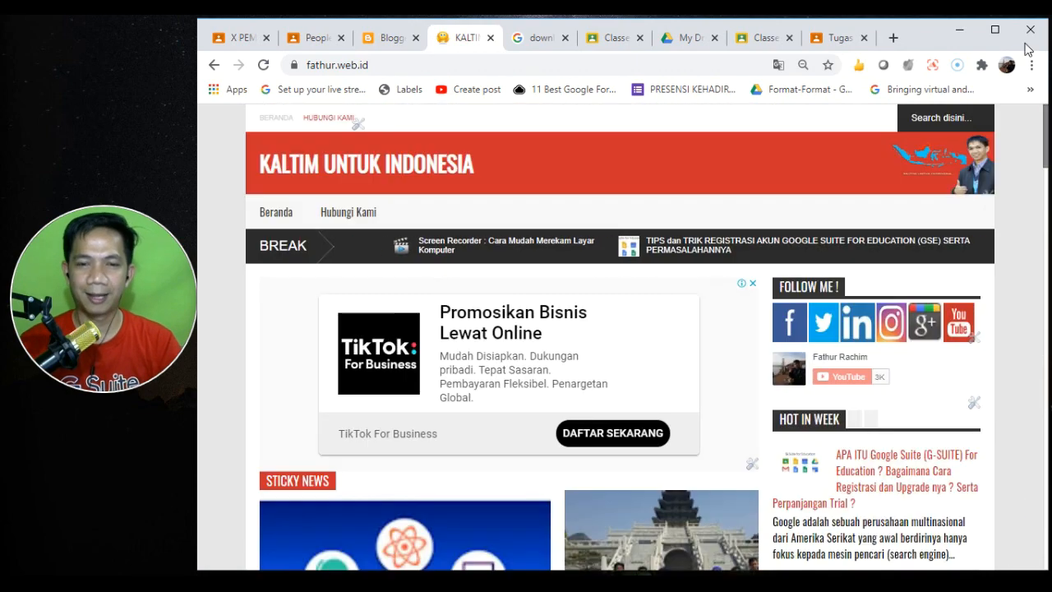
{"action": "left_click", "coordinate": [306, 39]}
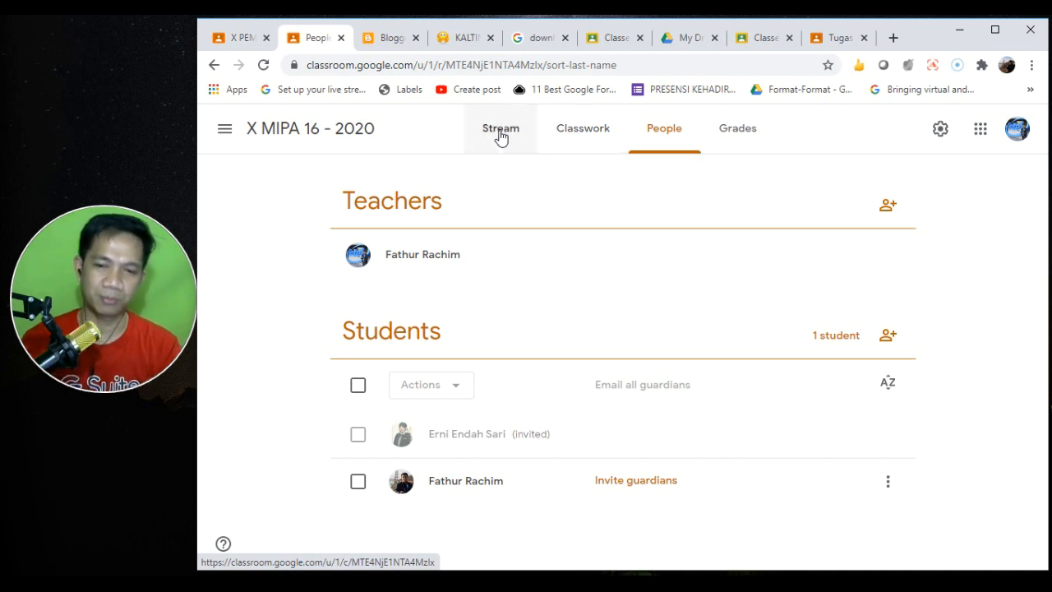
- Look through the class settings, close them unchanged, and go to the Classwork page
{"action": "left_click", "coordinate": [937, 133]}
{"action": "left_click_drag", "start_coordinate": [1040, 239], "coordinate": [1033, 422]}
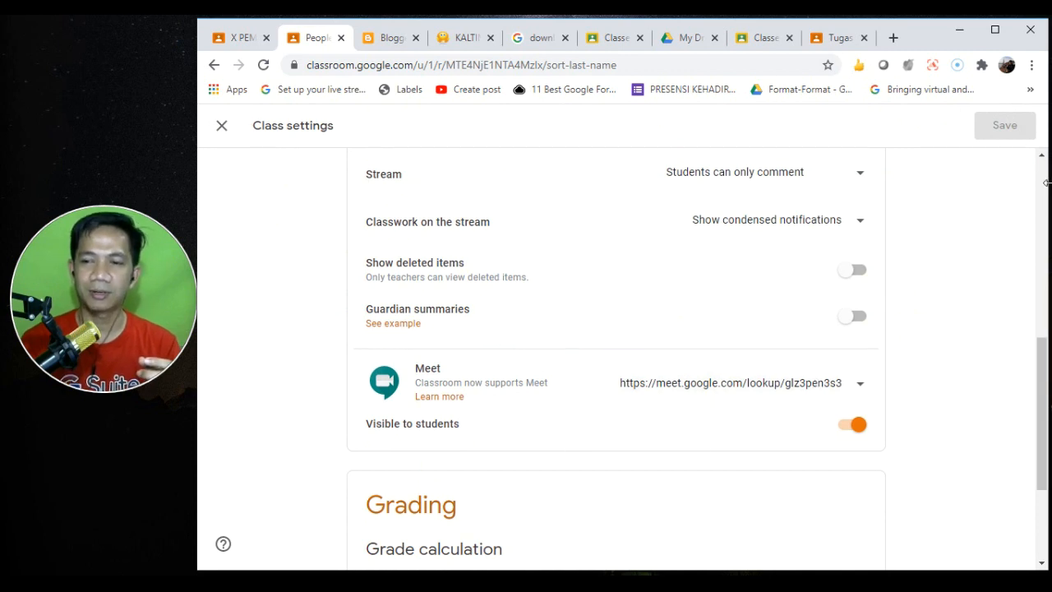
{"action": "scroll", "coordinate": [1043, 185], "scroll_direction": "up", "scroll_amount": 10}
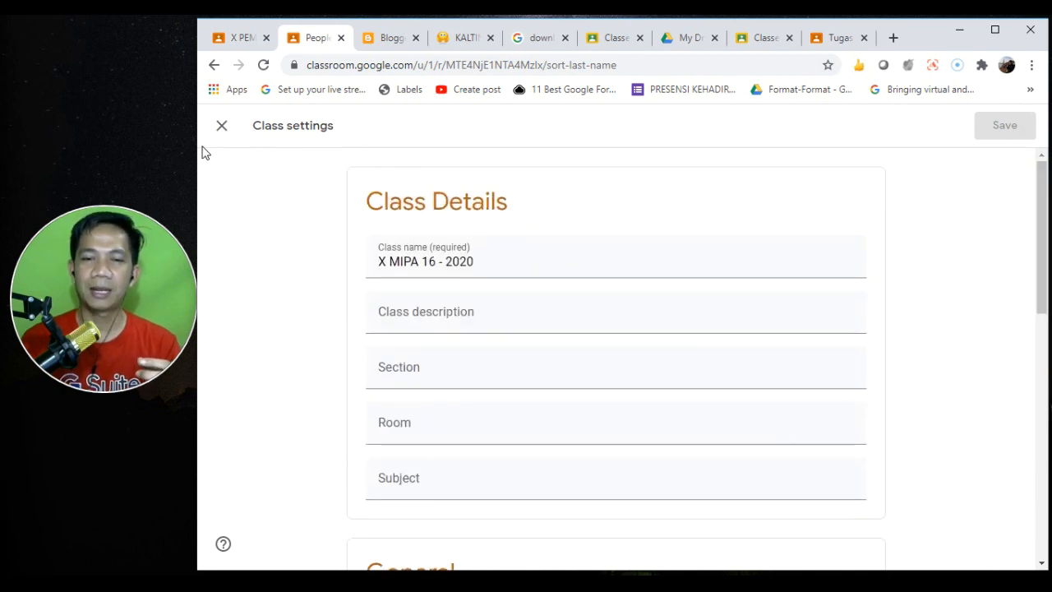
{"action": "left_click", "coordinate": [224, 126]}
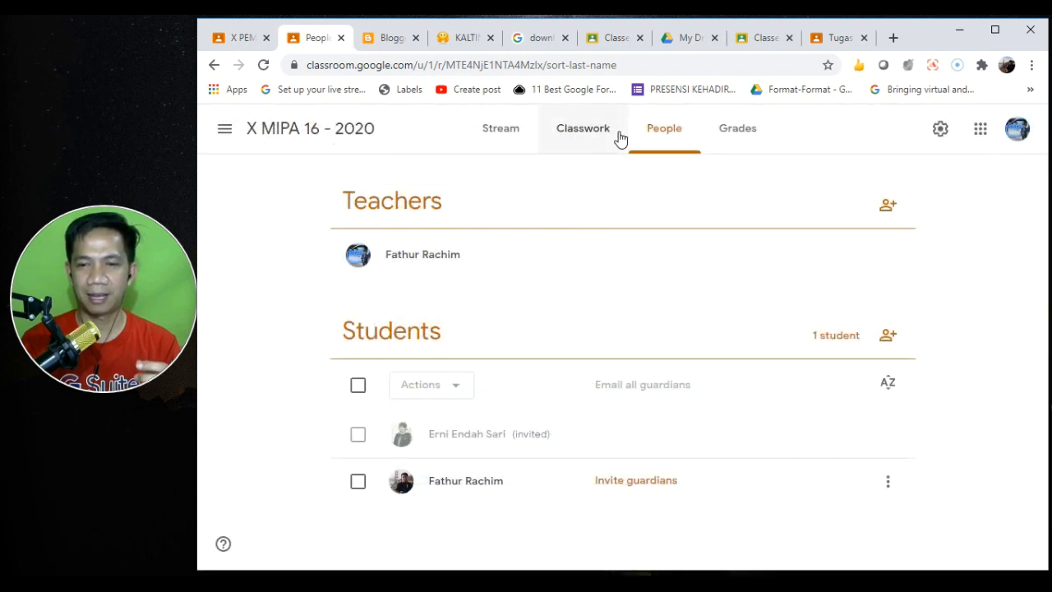
{"action": "left_click", "coordinate": [576, 136]}
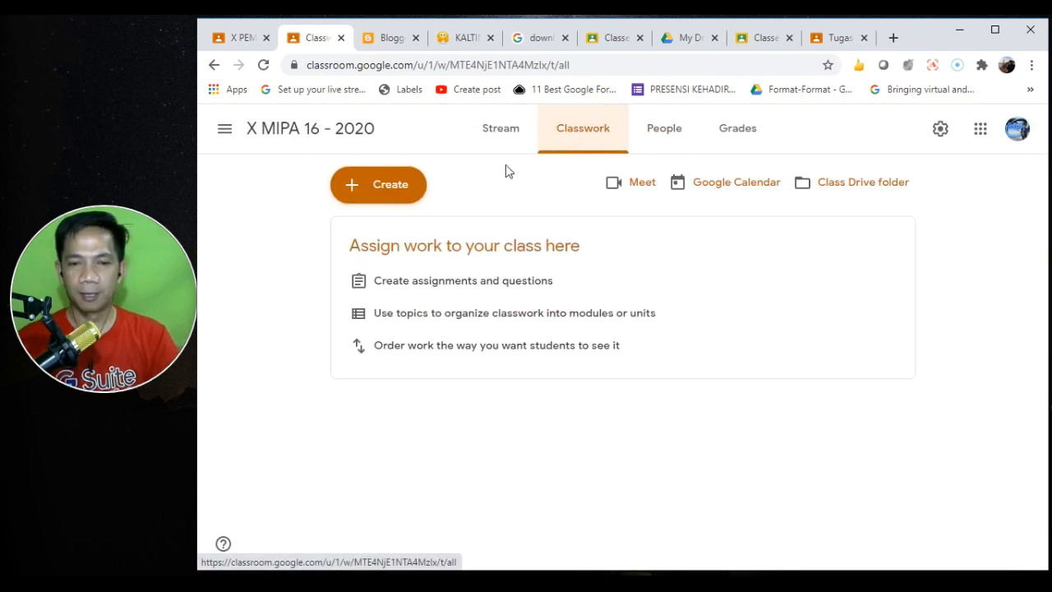
- Create the Classwork topic Matrikulasi
{"action": "left_click", "coordinate": [381, 193]}
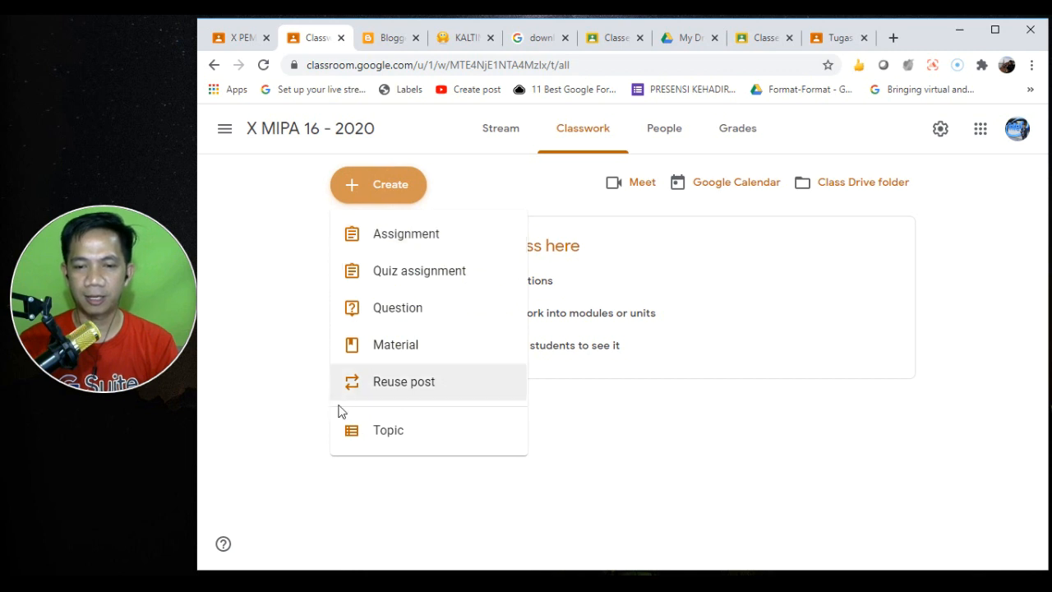
{"action": "left_click", "coordinate": [416, 432]}
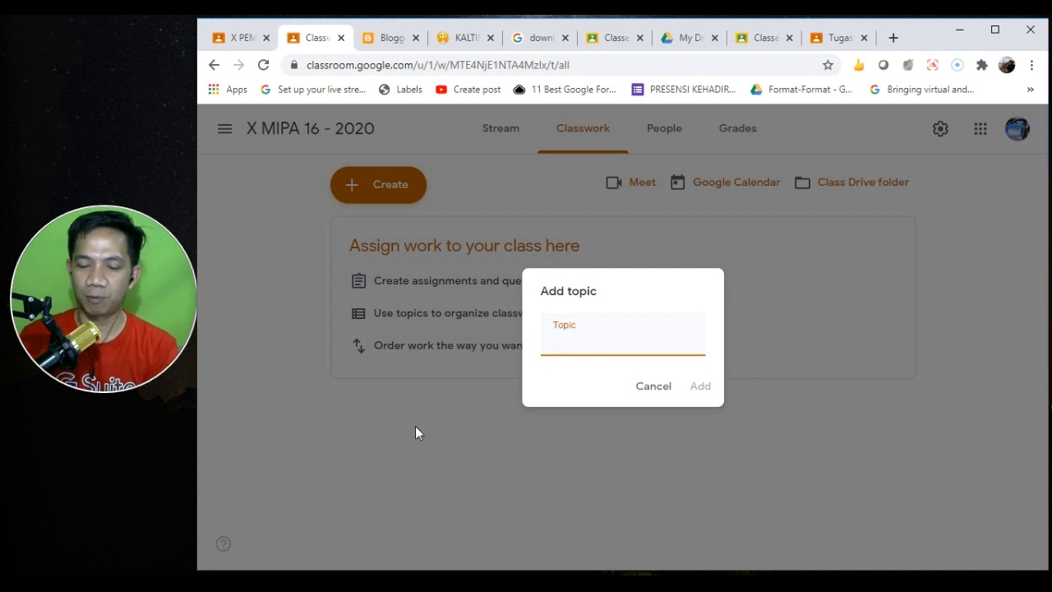
{"action": "type", "text": "Matrikulasi"}
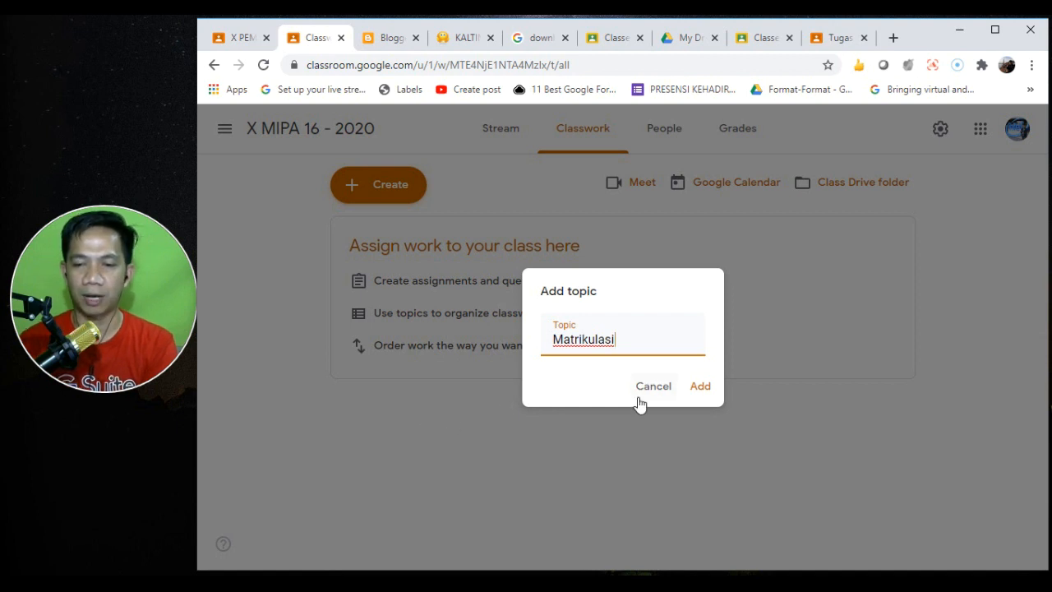
{"action": "left_click", "coordinate": [699, 391]}
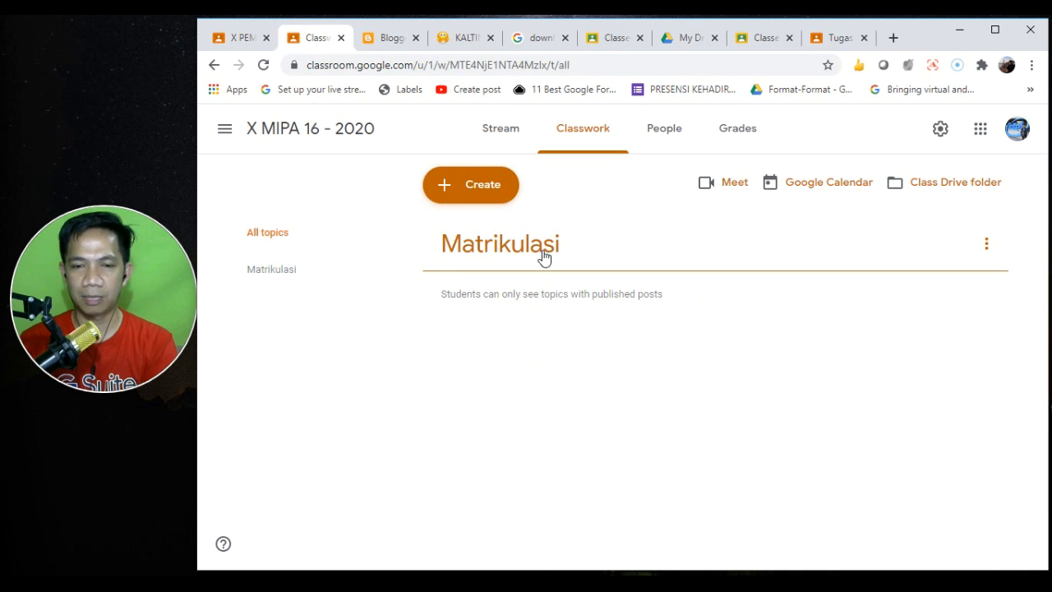
- Add a second topic named Minyak Bumi
{"action": "left_click", "coordinate": [456, 189]}
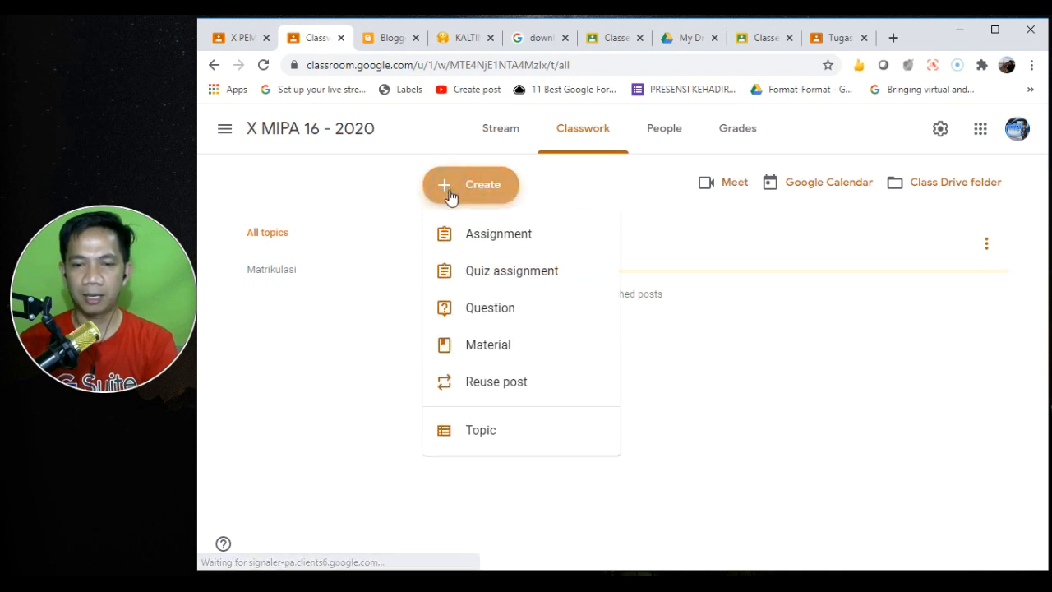
{"action": "left_click", "coordinate": [516, 429]}
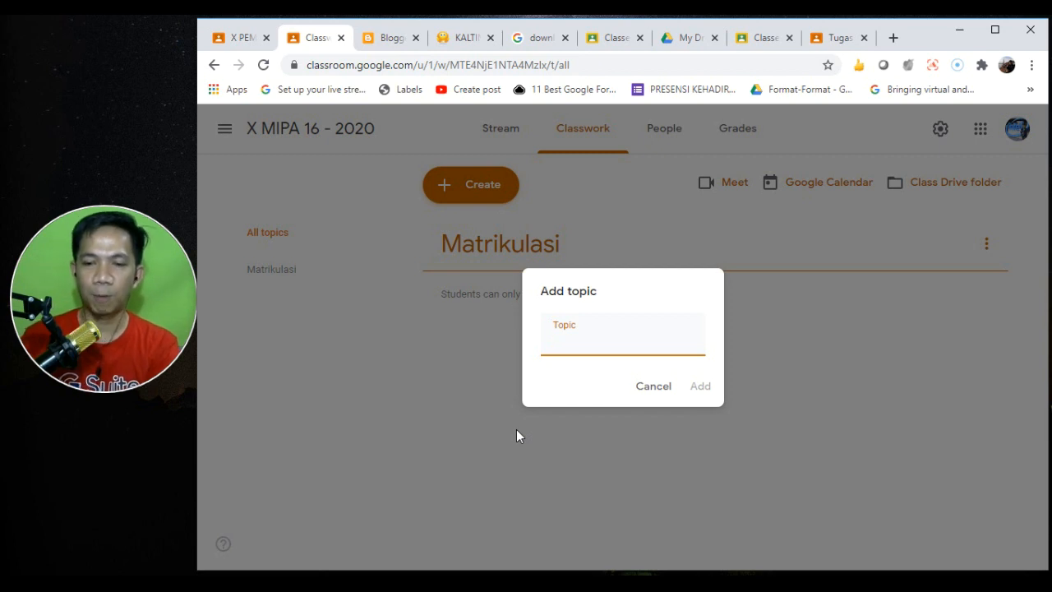
{"action": "type", "text": "Min"}
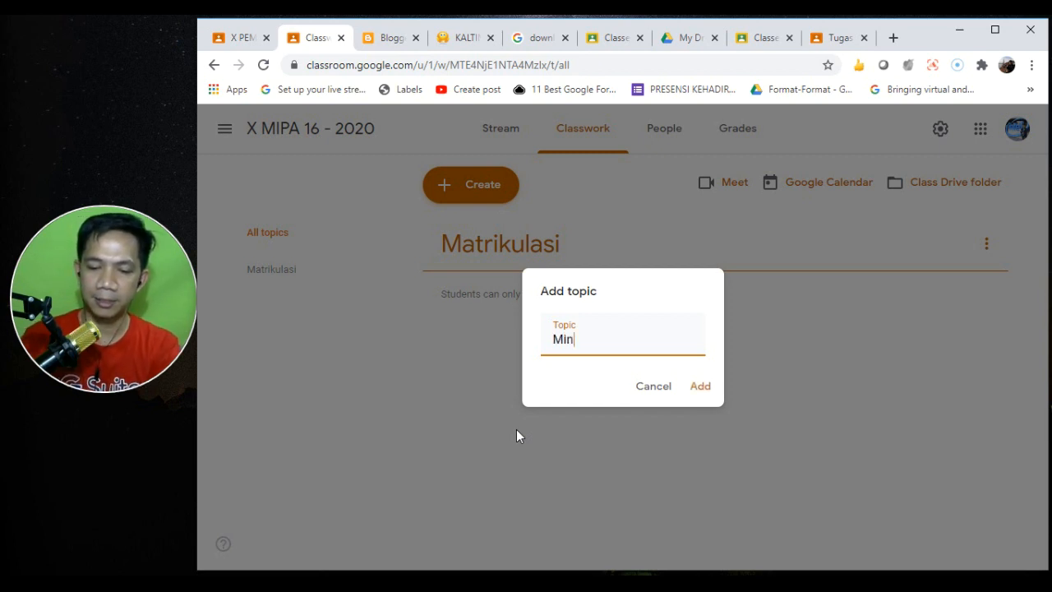
{"action": "type", "text": "yak Bumi"}
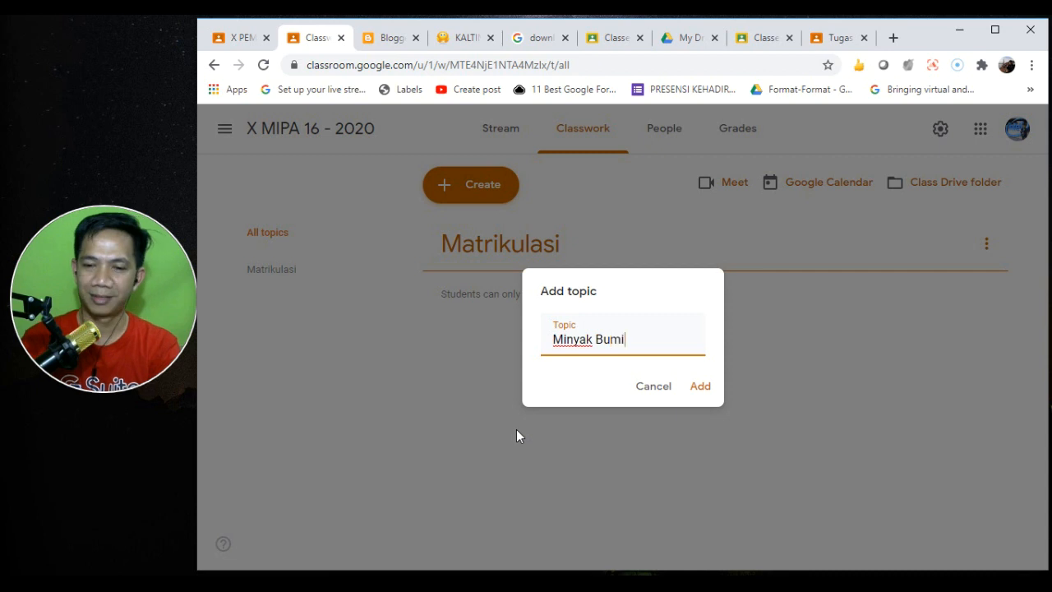
{"action": "left_click", "coordinate": [701, 387]}
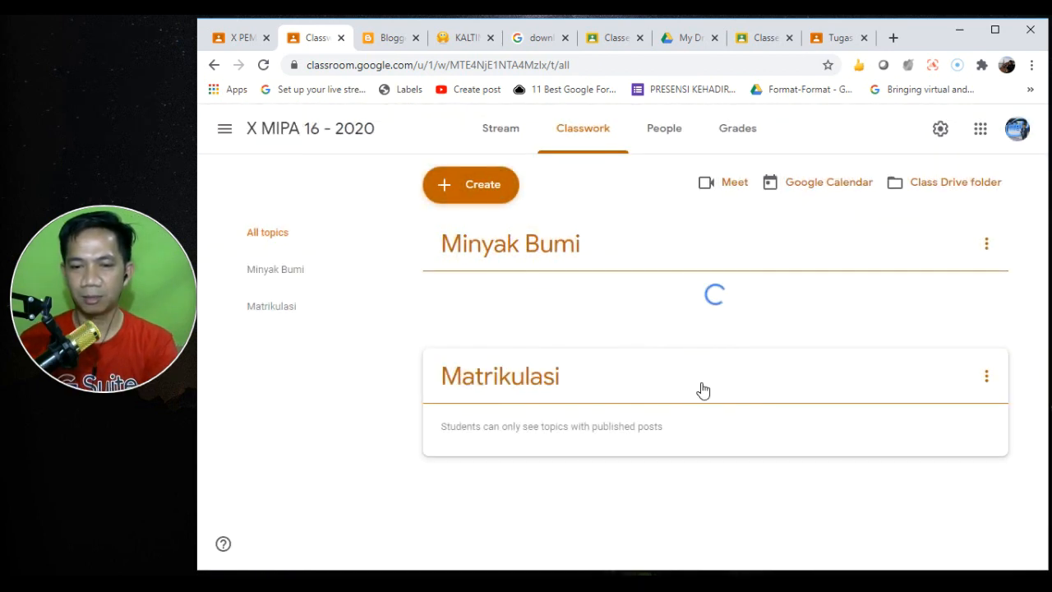
- Move Matrikulasi to the top and add topic Asam-Basa below Minyak Bumi
{"action": "left_click", "coordinate": [553, 376]}
{"action": "left_click_drag", "start_coordinate": [557, 343], "coordinate": [549, 274]}
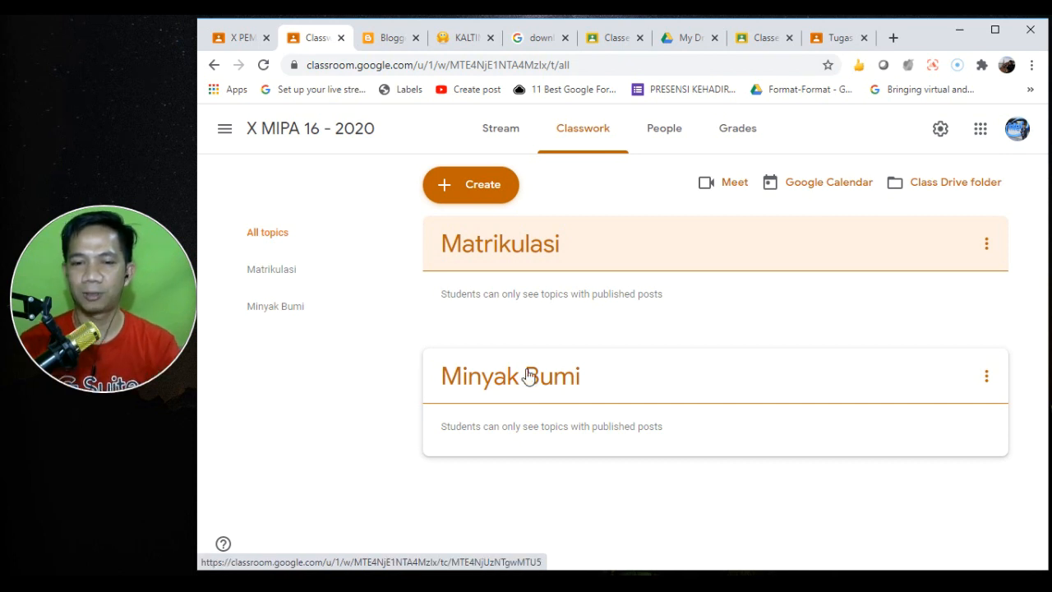
{"action": "left_click", "coordinate": [473, 188]}
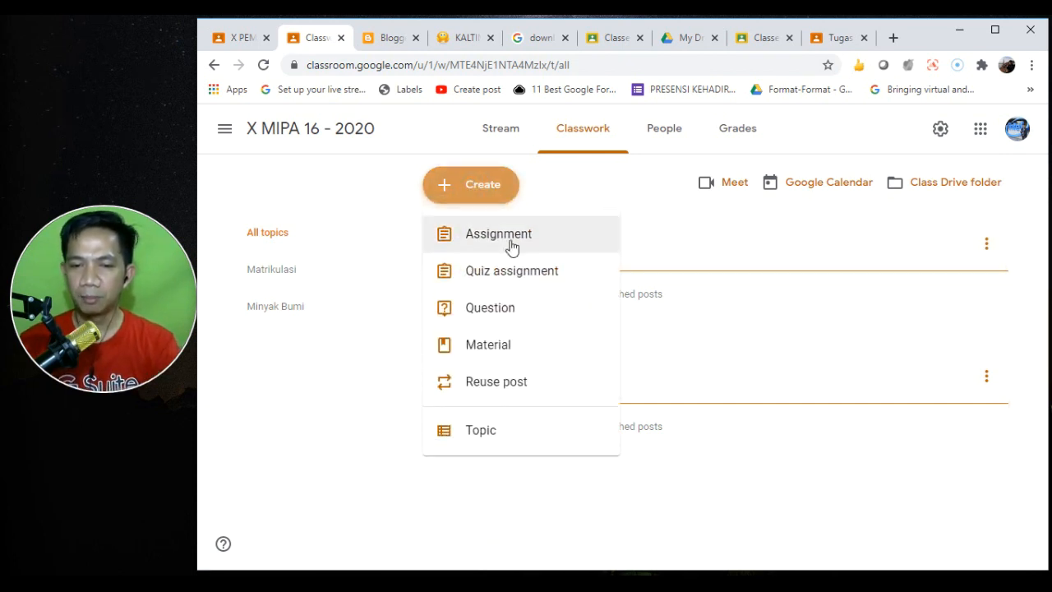
{"action": "left_click", "coordinate": [503, 428]}
{"action": "type", "text": "Asam-Basa"}
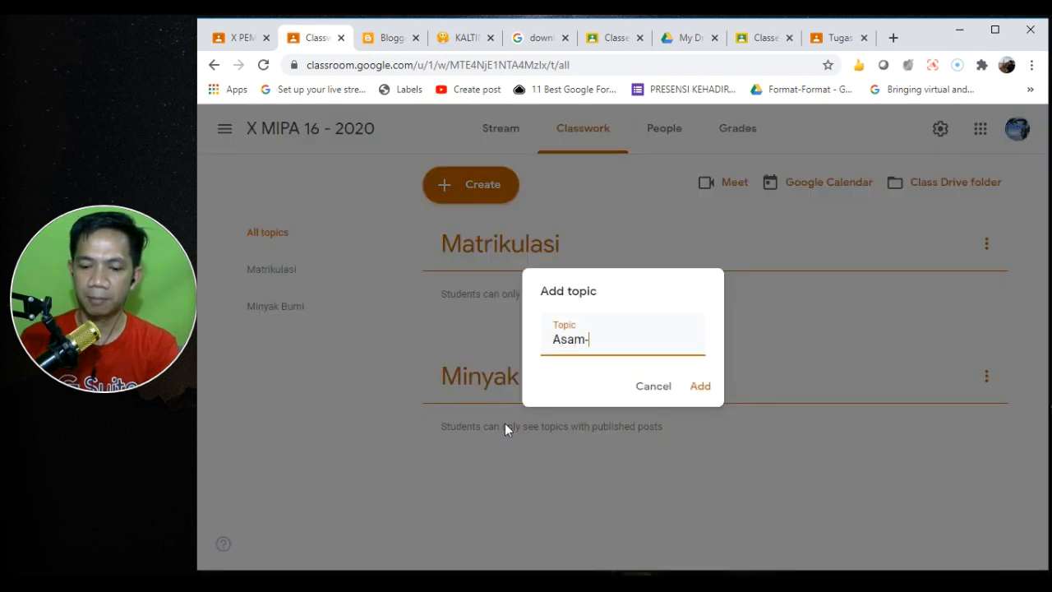
{"action": "left_click", "coordinate": [700, 386]}
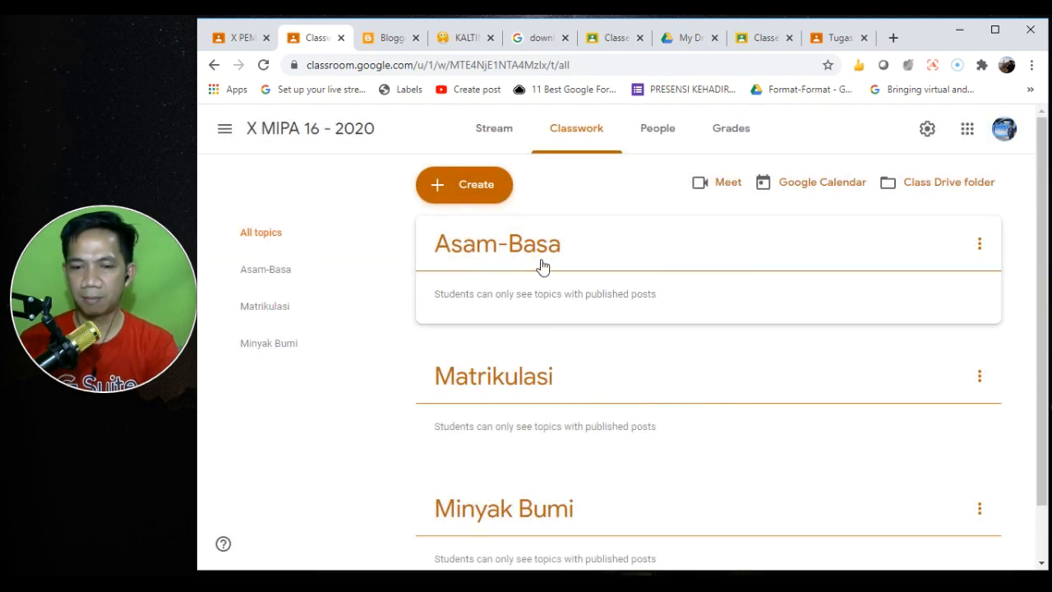
{"action": "left_click_drag", "start_coordinate": [523, 244], "coordinate": [538, 457]}
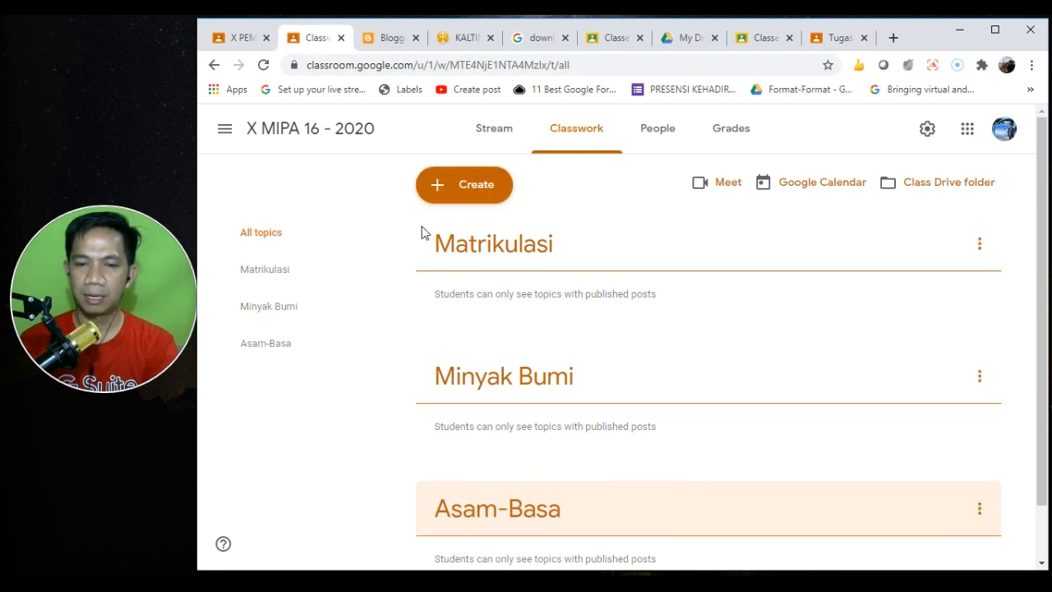
- Add topic Hidrokarbon and place it directly below Matrikulasi
{"action": "left_click", "coordinate": [485, 182]}
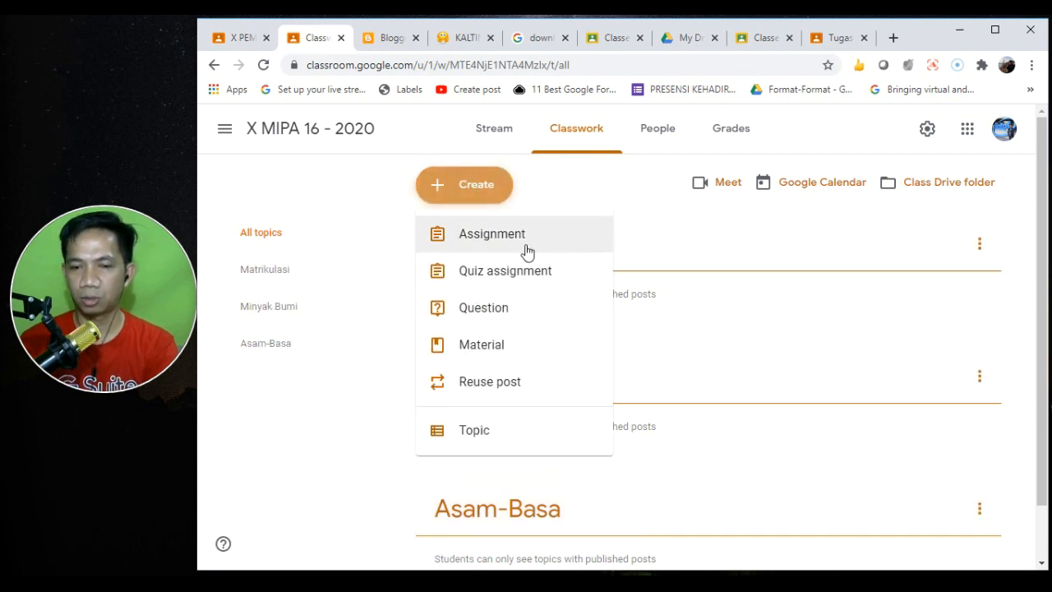
{"action": "left_click", "coordinate": [509, 427]}
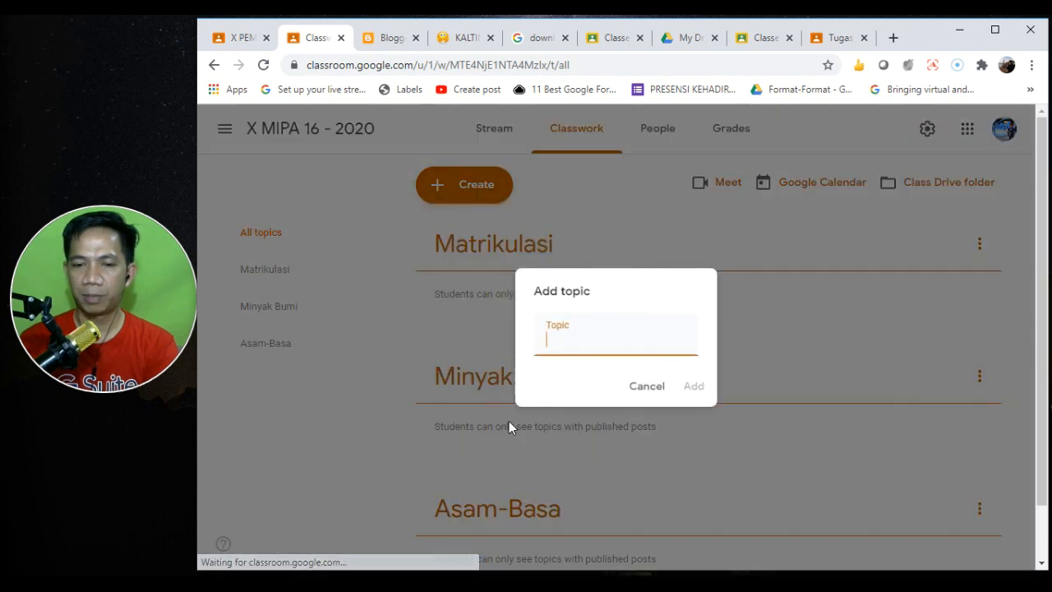
{"action": "type", "text": "Hid"}
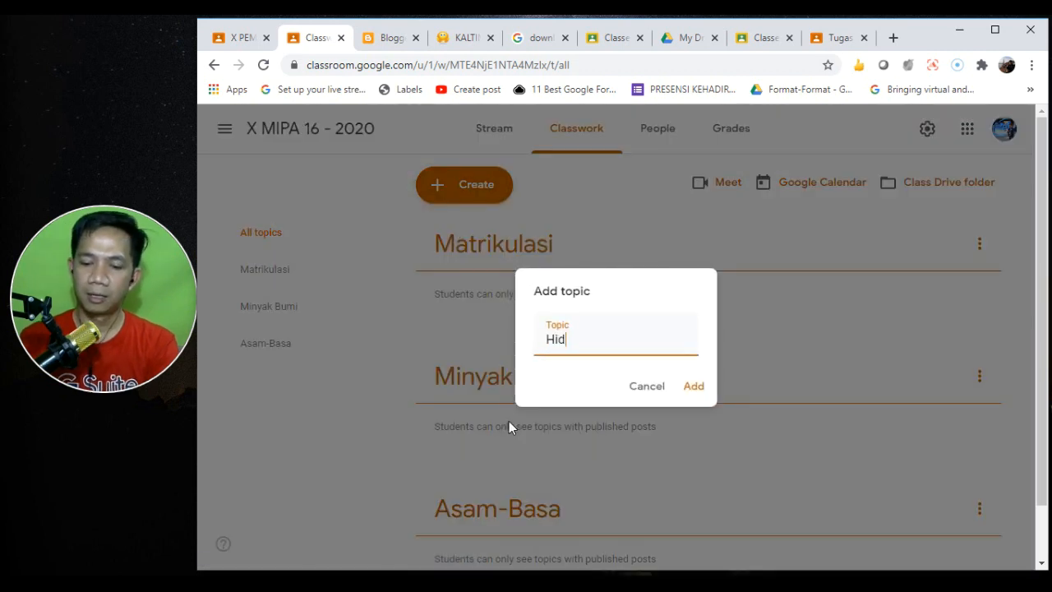
{"action": "type", "text": "rokarbon"}
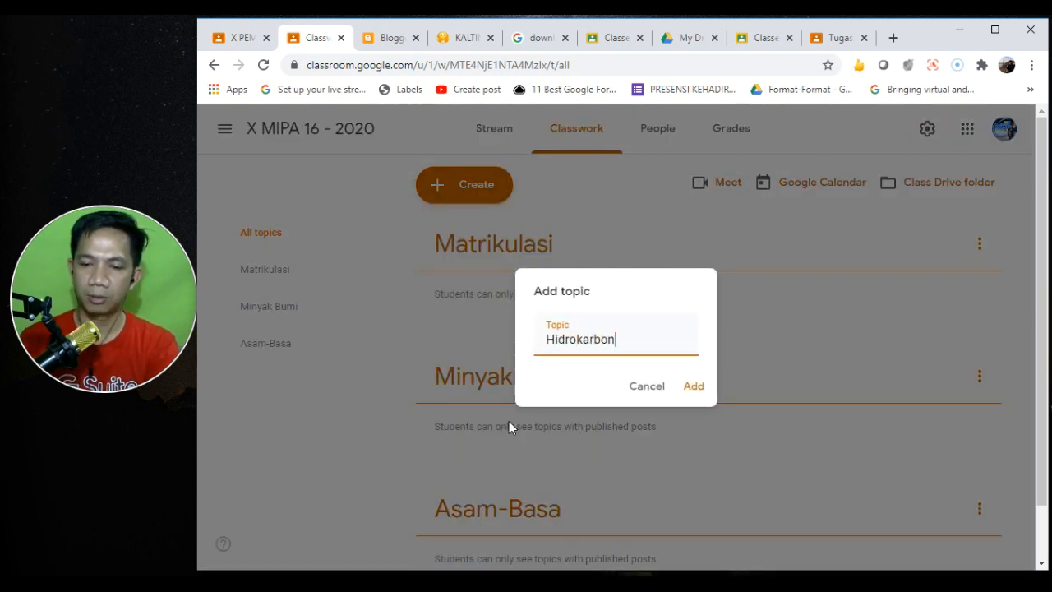
{"action": "left_click", "coordinate": [695, 387]}
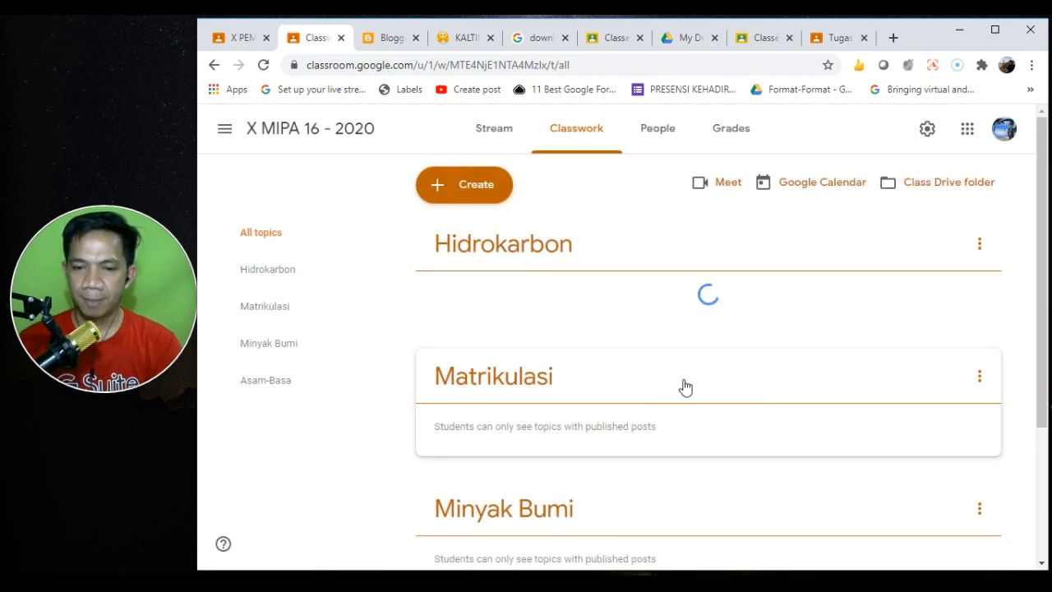
{"action": "left_click_drag", "start_coordinate": [491, 251], "coordinate": [506, 374]}
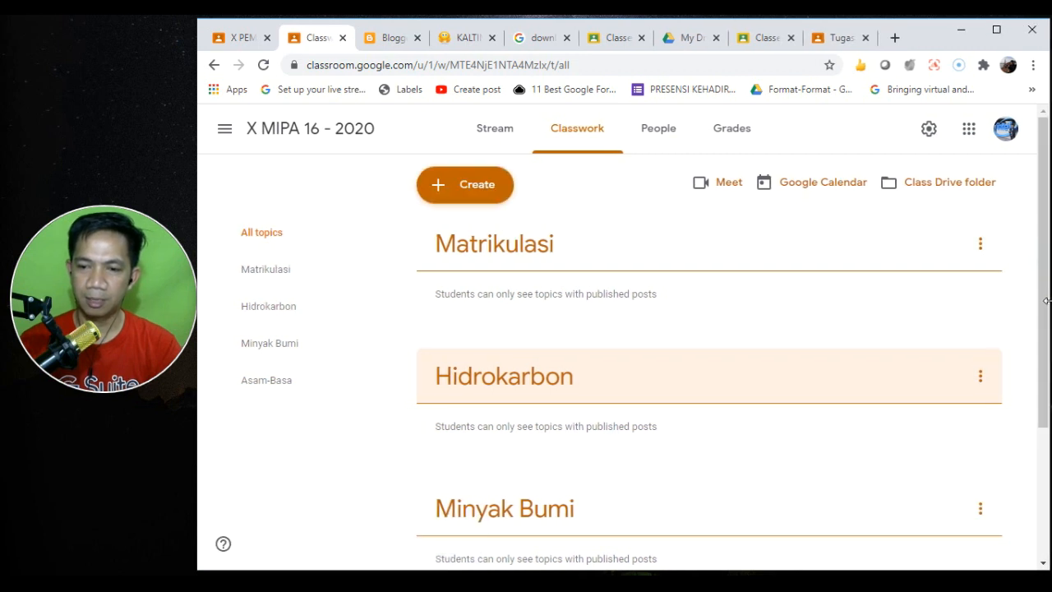
{"action": "left_click_drag", "start_coordinate": [1041, 261], "coordinate": [1024, 228]}
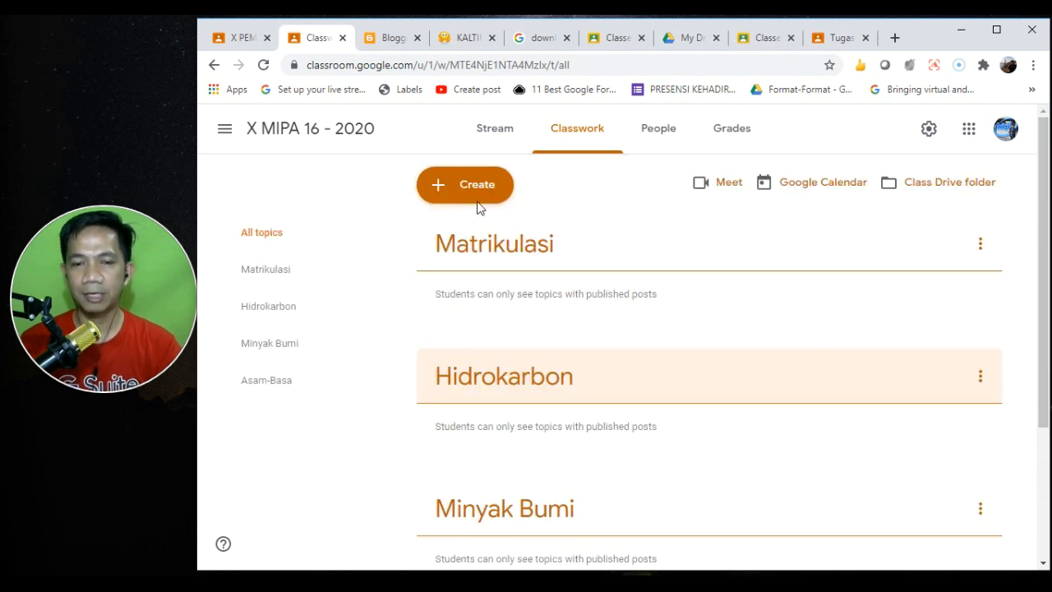
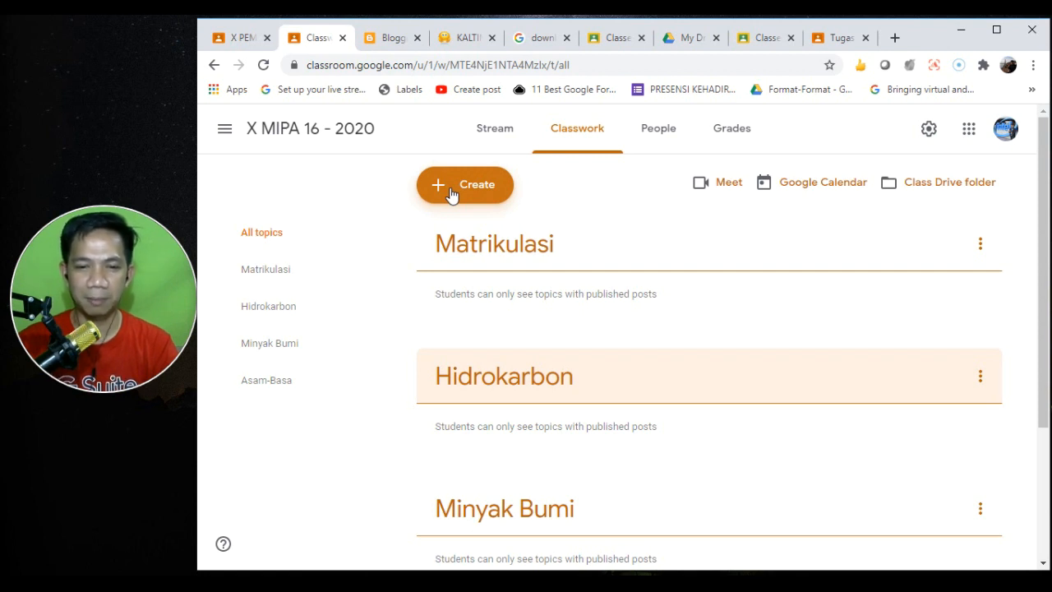
- Add a topic named Absensi, which appears first on the Classwork page
{"action": "left_click", "coordinate": [451, 193]}
{"action": "left_click", "coordinate": [477, 432]}
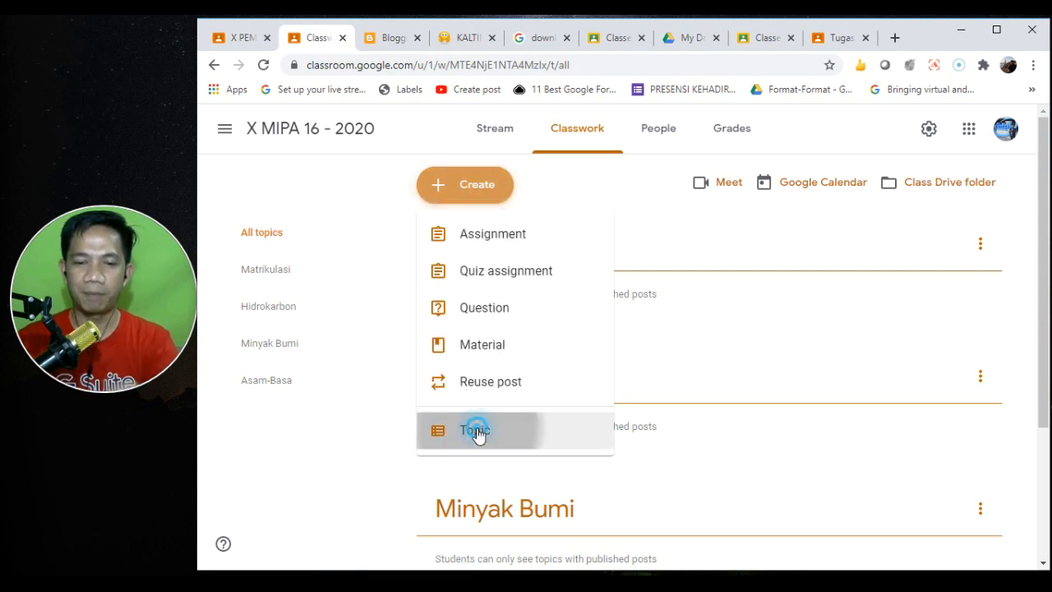
{"action": "type", "text": "Absensi"}
{"action": "left_click", "coordinate": [688, 386]}
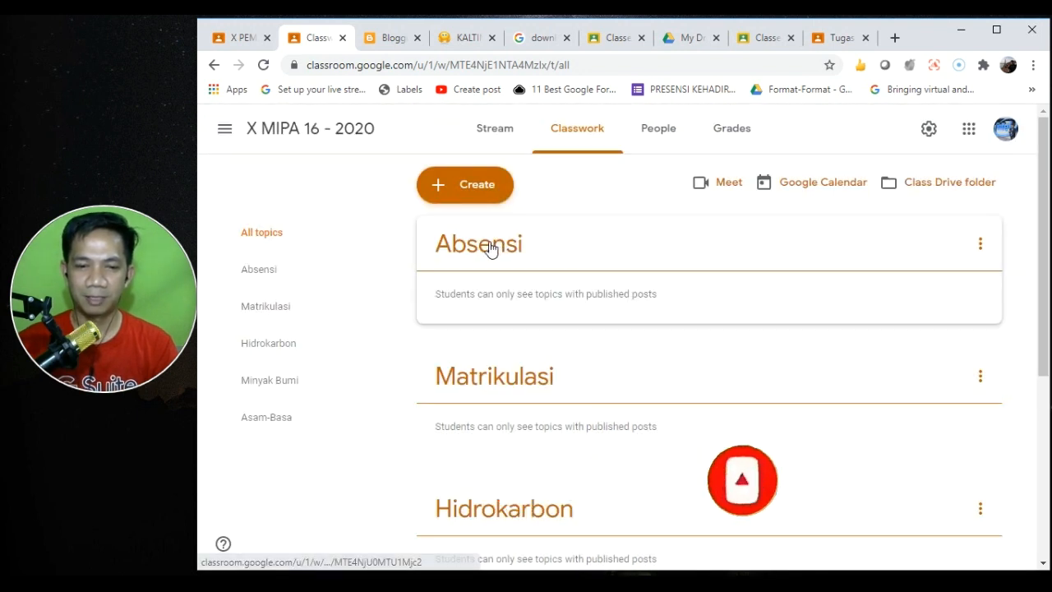
{"action": "left_click", "coordinate": [457, 190]}
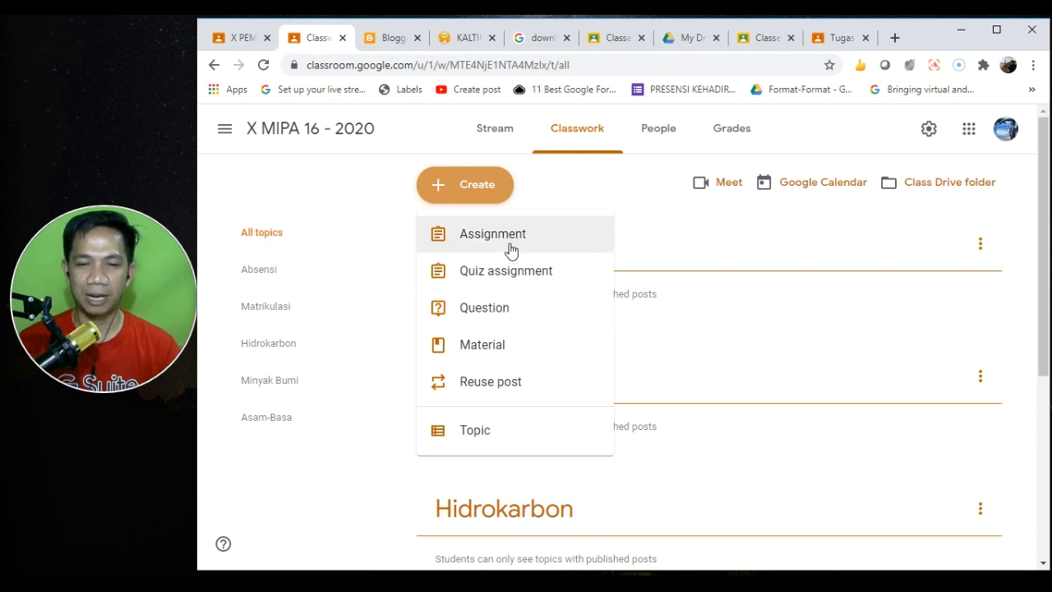
- Start a multiple-choice question titled Presensi with the single option HADIR
{"action": "left_click", "coordinate": [505, 310]}
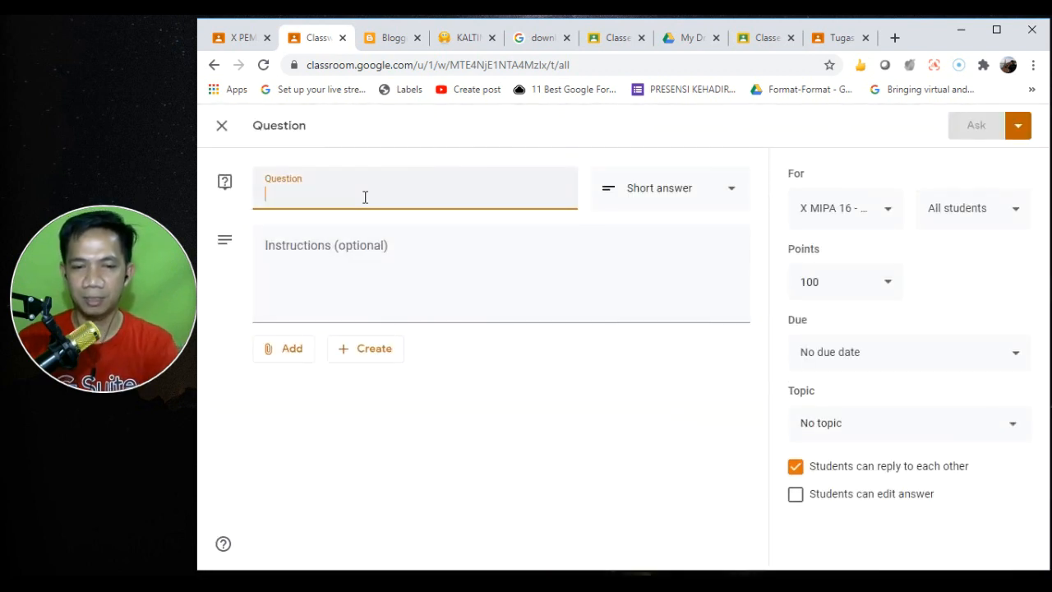
{"action": "type", "text": "Presensi"}
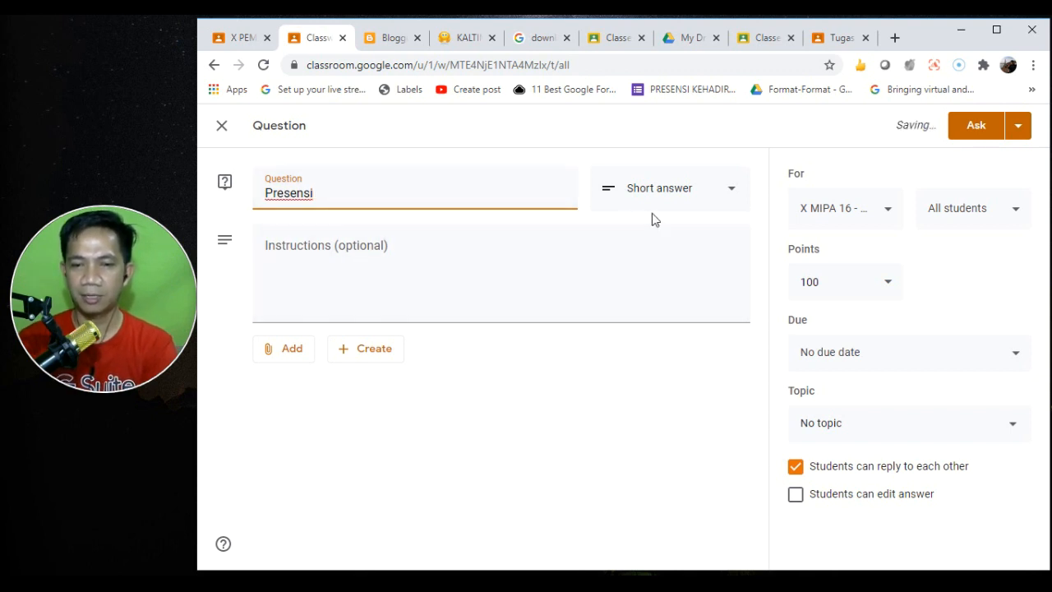
{"action": "left_click", "coordinate": [729, 195]}
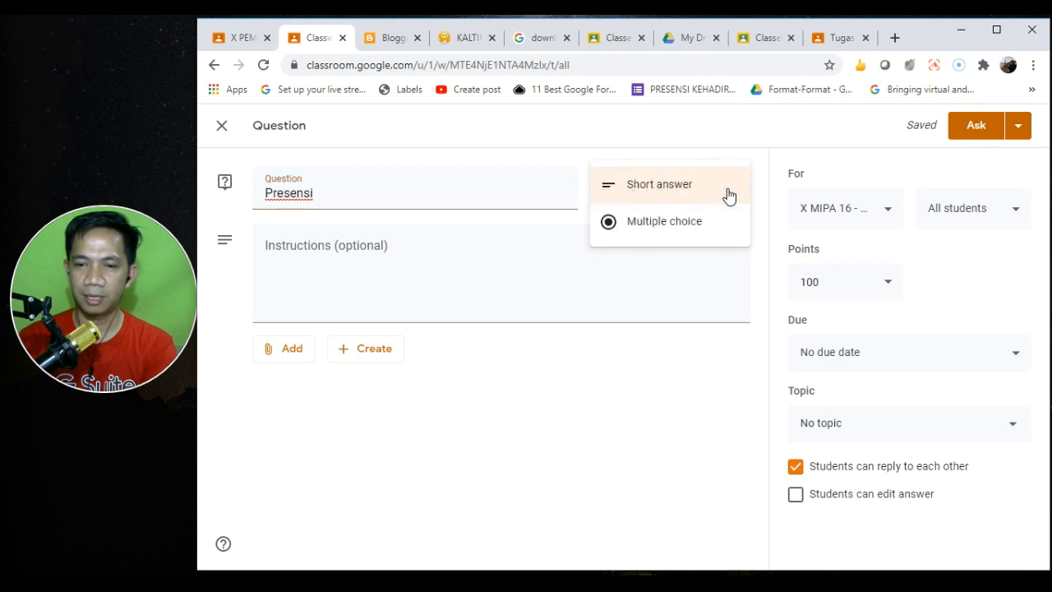
{"action": "left_click", "coordinate": [683, 223]}
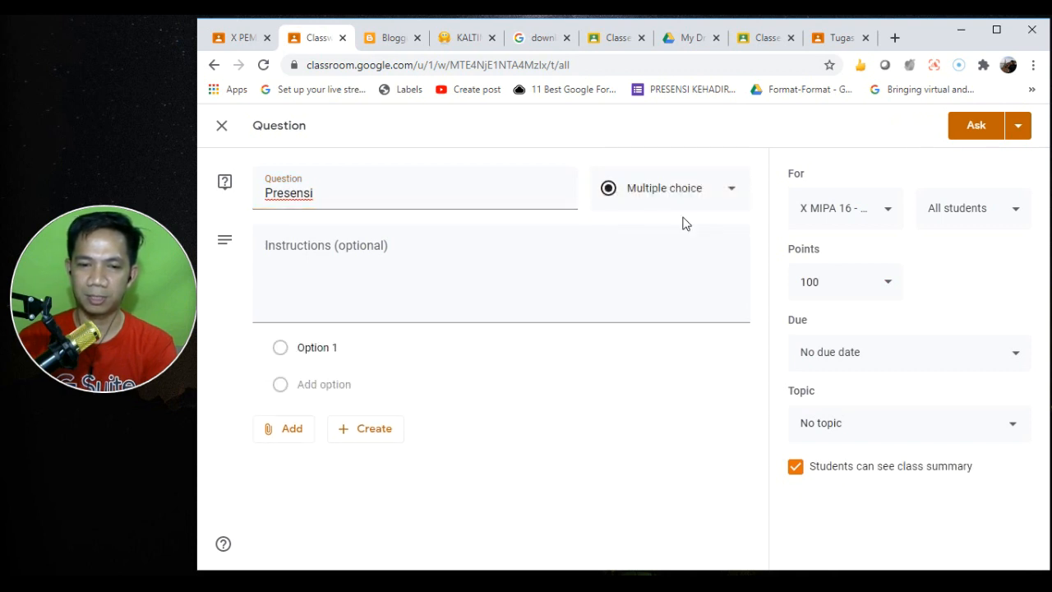
{"action": "left_click", "coordinate": [327, 347]}
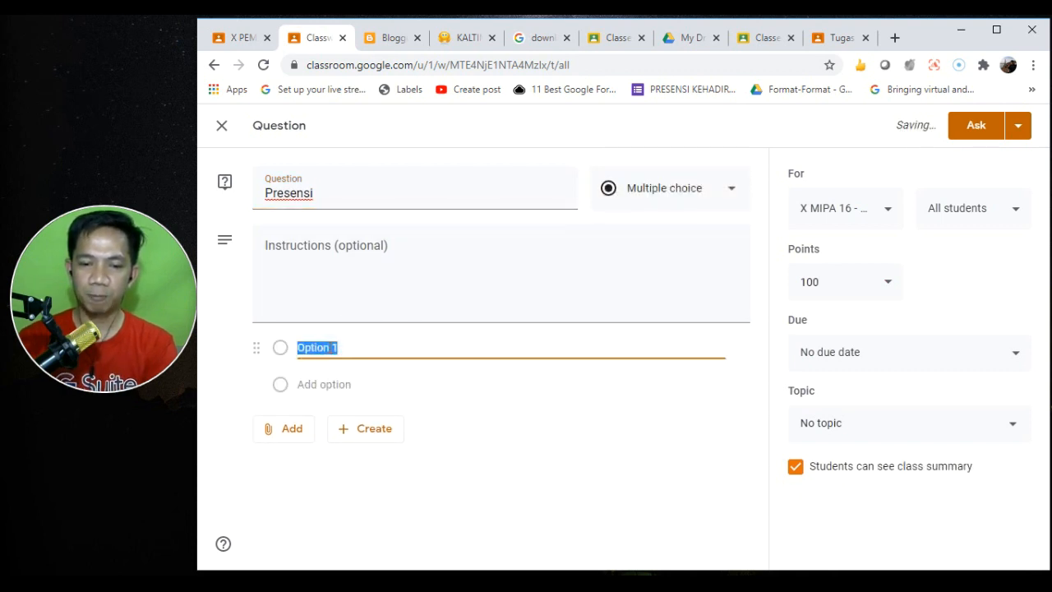
{"action": "type", "text": "HADIR"}
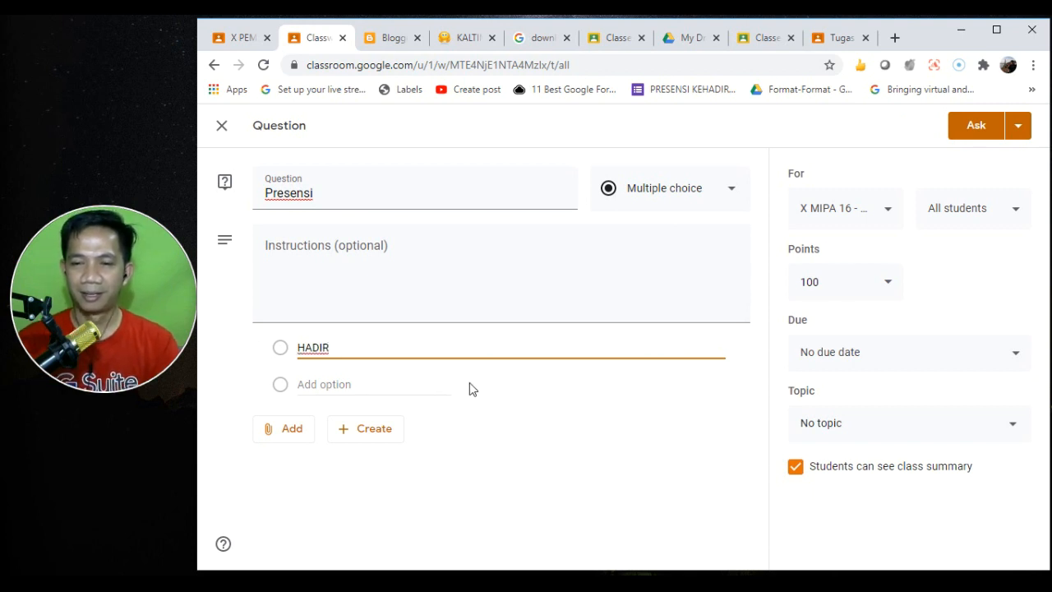
- File the question under Absensi and hide the class summary from students
{"action": "left_click", "coordinate": [850, 423]}
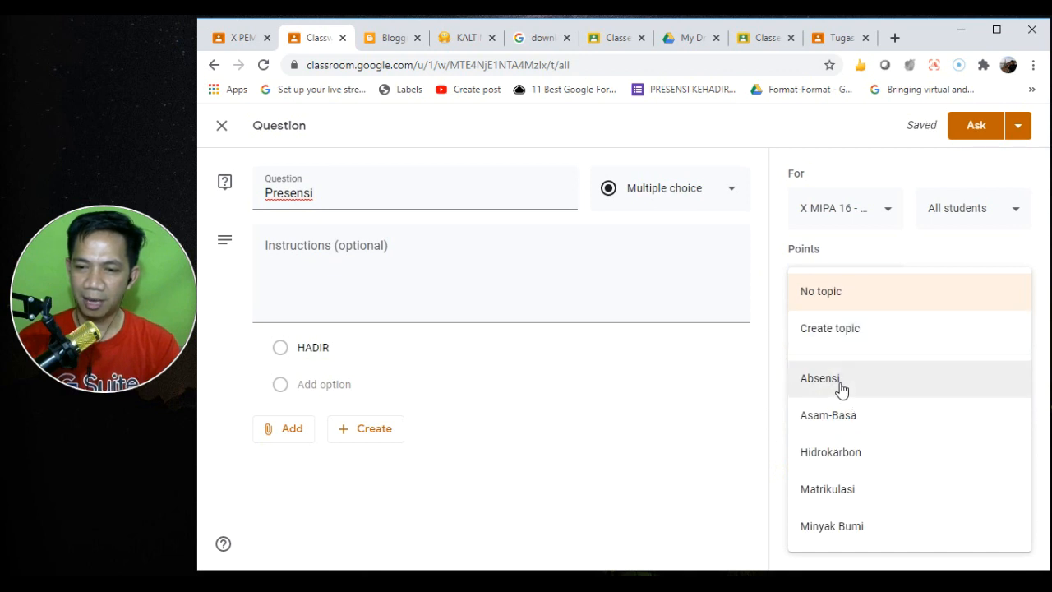
{"action": "left_click", "coordinate": [847, 386]}
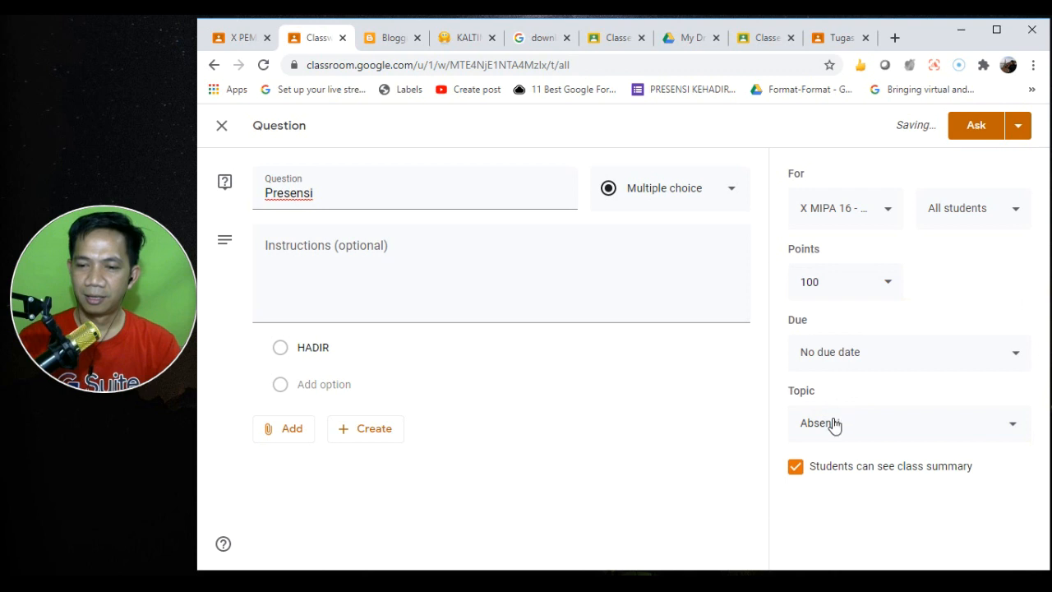
{"action": "left_click", "coordinate": [795, 468]}
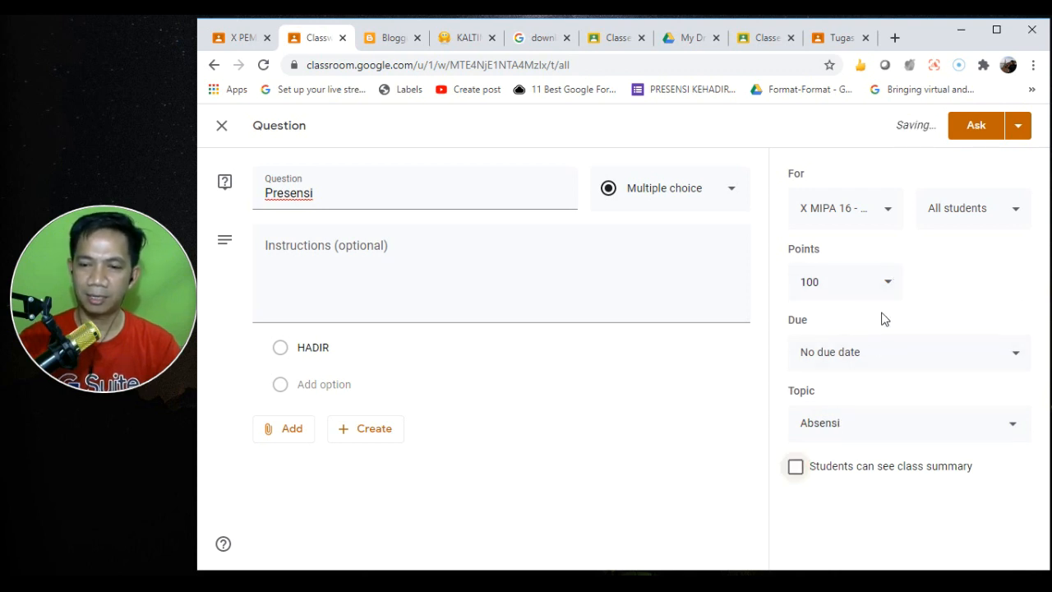
{"action": "left_click", "coordinate": [889, 356]}
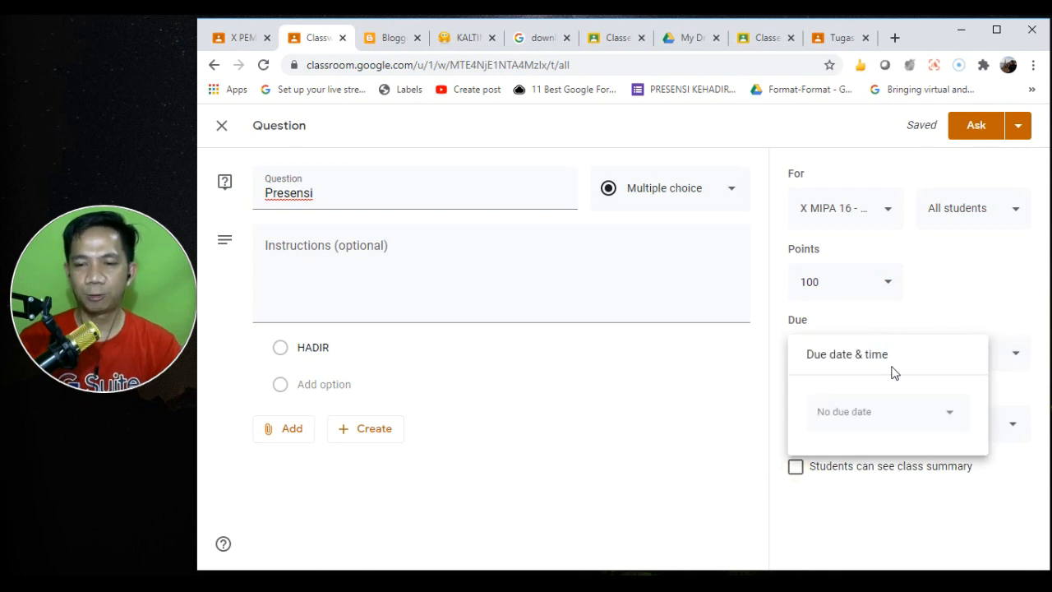
- Set the Presensi question's due date to Mon, Jul 27 at 5:00 PM
{"action": "left_click", "coordinate": [900, 419]}
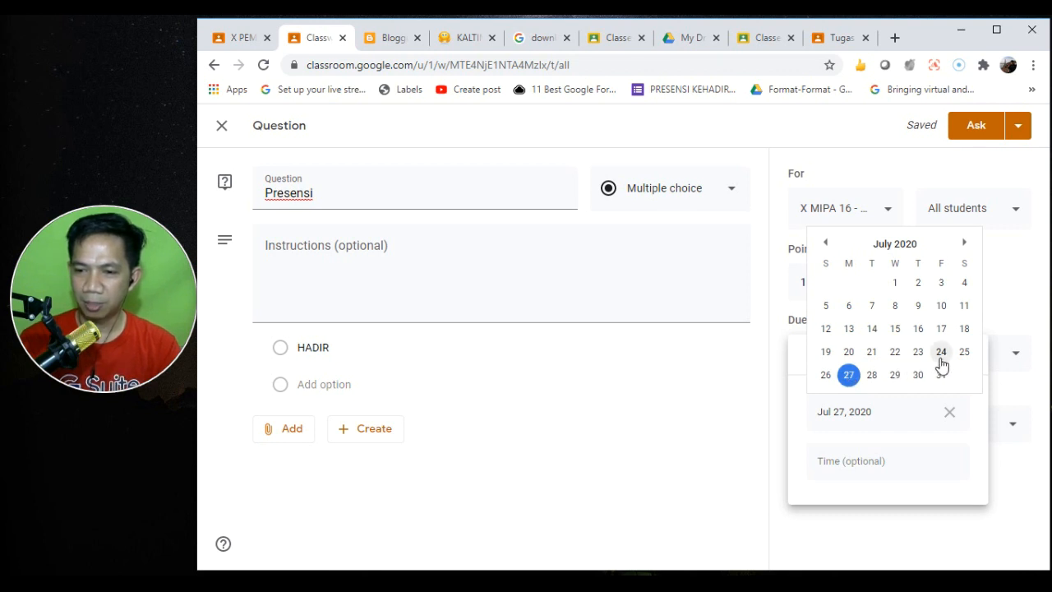
{"action": "left_click", "coordinate": [849, 377]}
{"action": "left_click", "coordinate": [857, 461]}
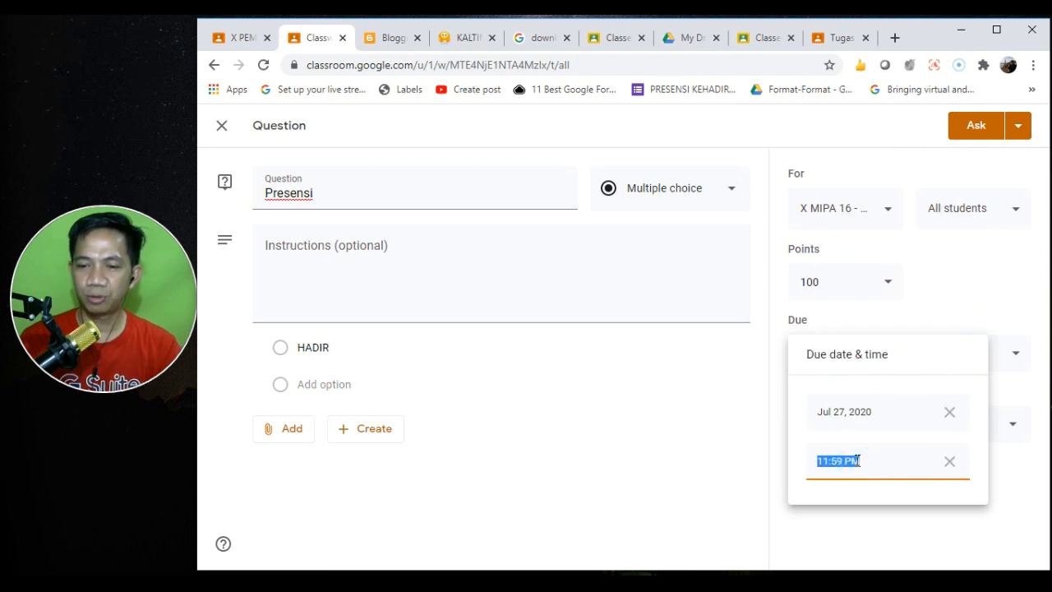
{"action": "left_click", "coordinate": [830, 461]}
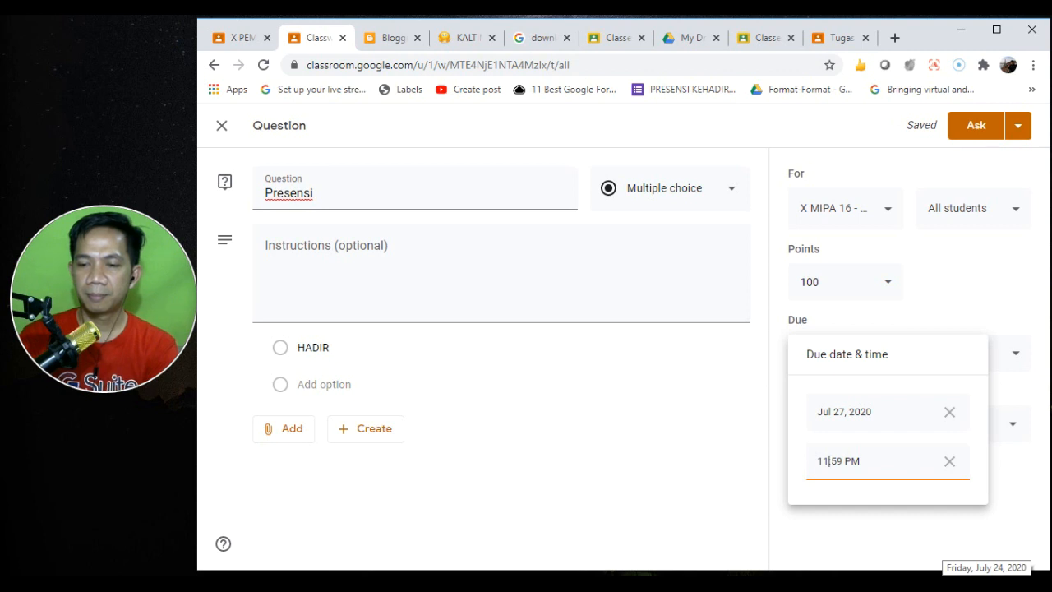
{"action": "key", "text": "shift+Home"}
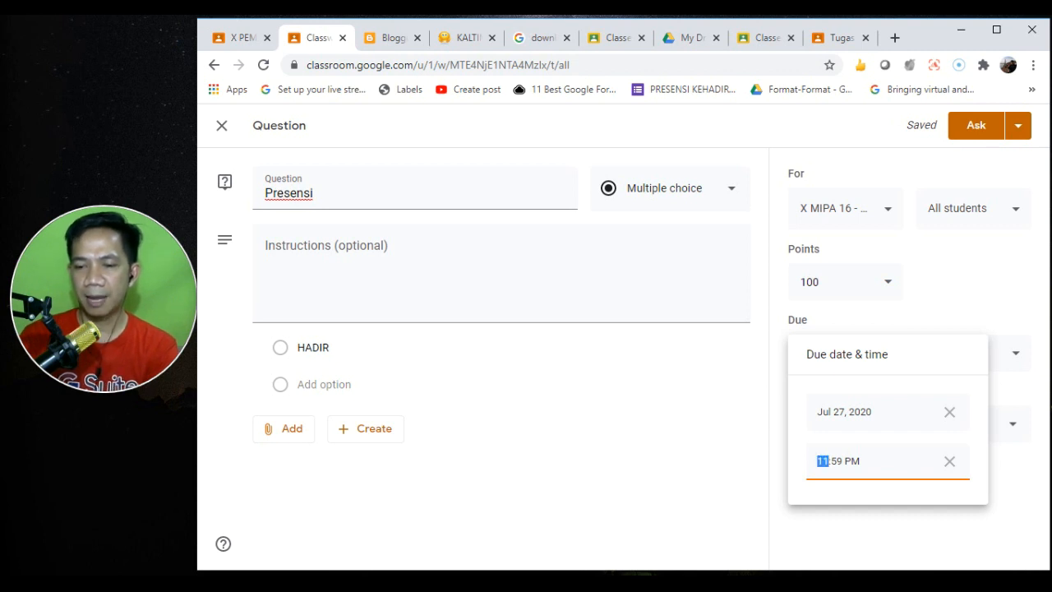
{"action": "type", "text": "0"}
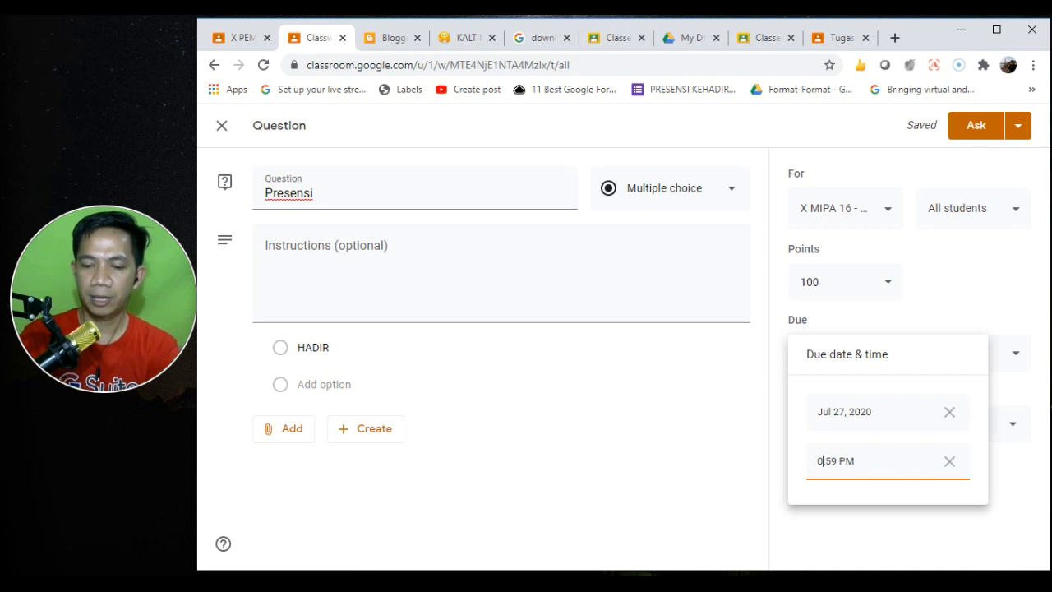
{"action": "type", "text": "5"}
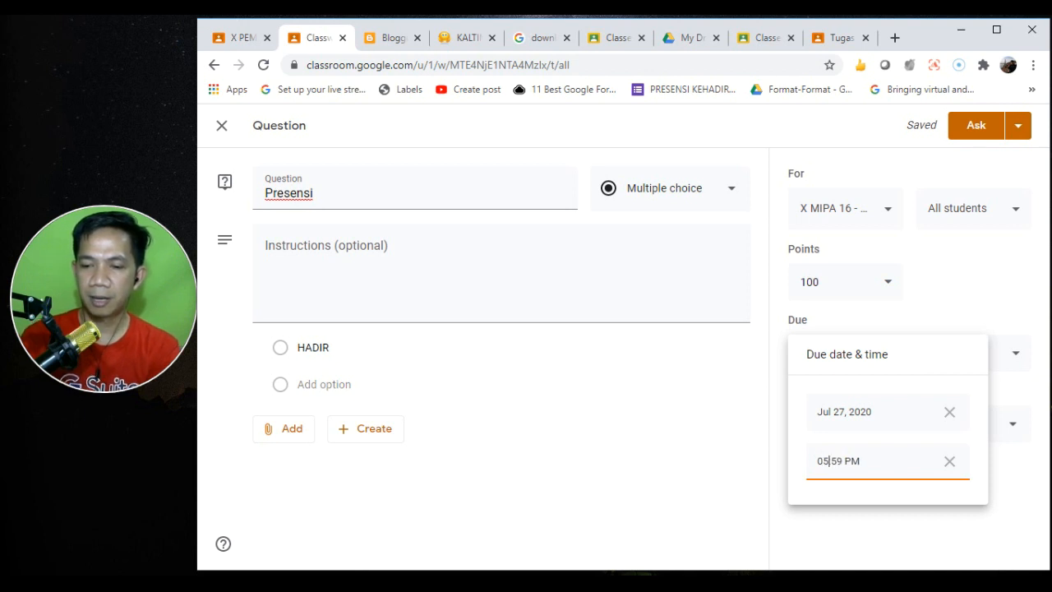
{"action": "key", "text": "Right"}
{"action": "key", "text": "shift+Right"}
{"action": "key", "text": "shift+Right"}
{"action": "type", "text": "00"}
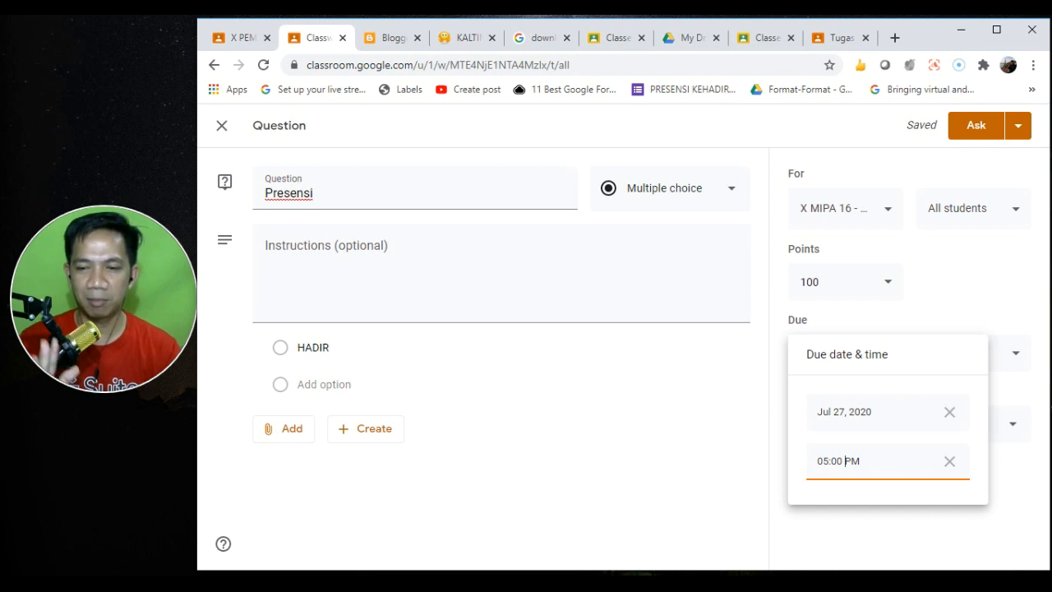
- Change the question's points to Ungraded
{"action": "left_click", "coordinate": [974, 274]}
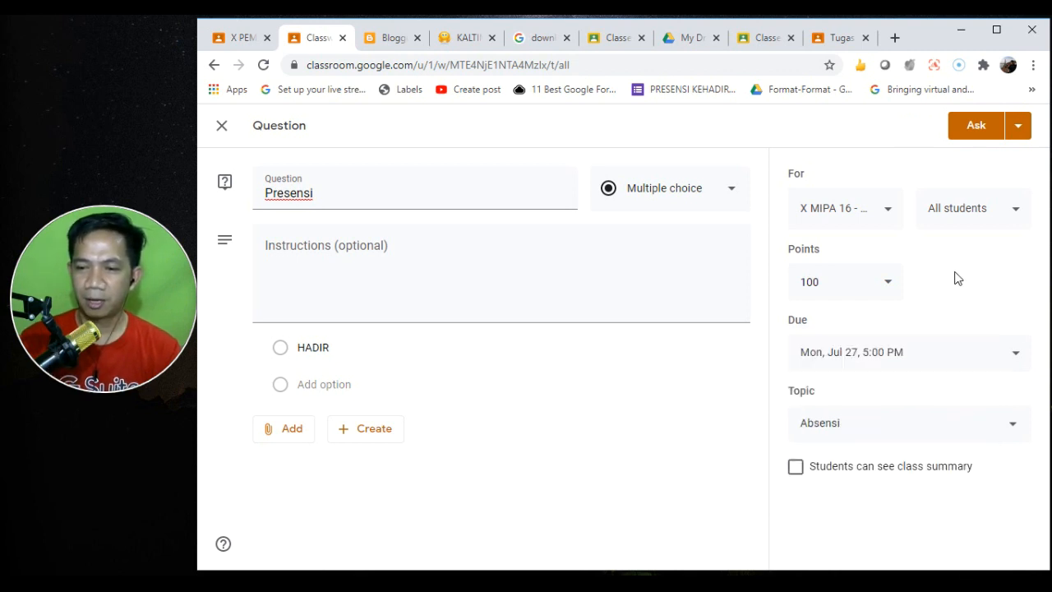
{"action": "left_click", "coordinate": [885, 283]}
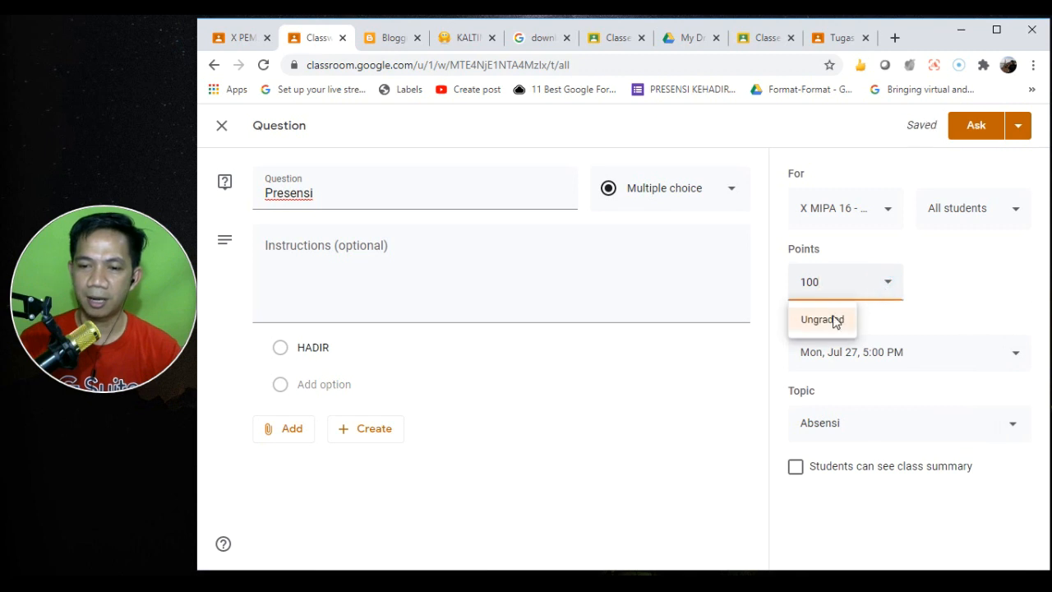
{"action": "left_click", "coordinate": [820, 322]}
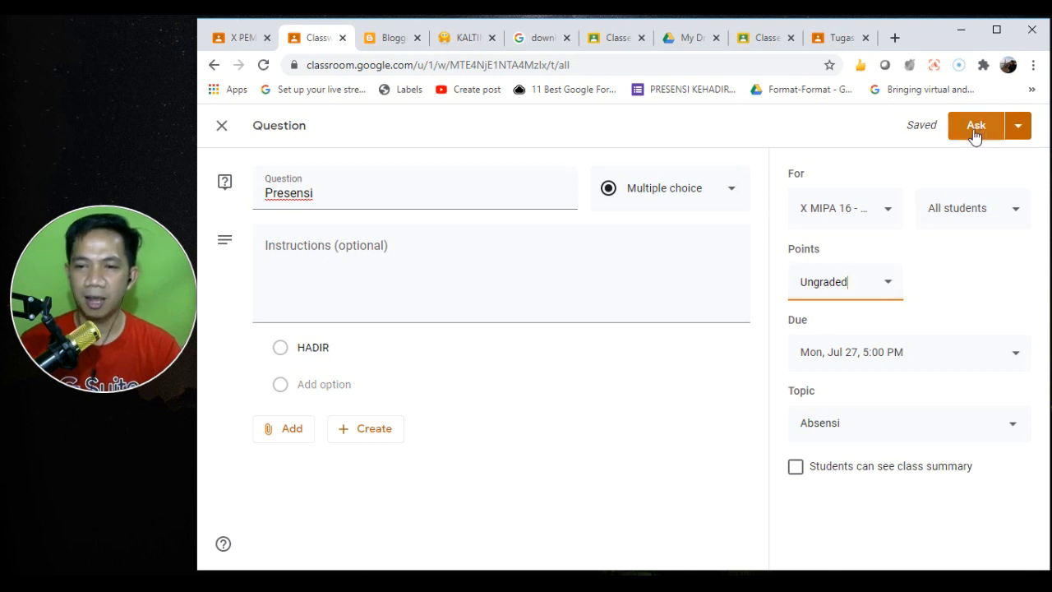
- Schedule the Presensi question to post on Jul 27 at 7:30 AM
{"action": "left_click", "coordinate": [1018, 132]}
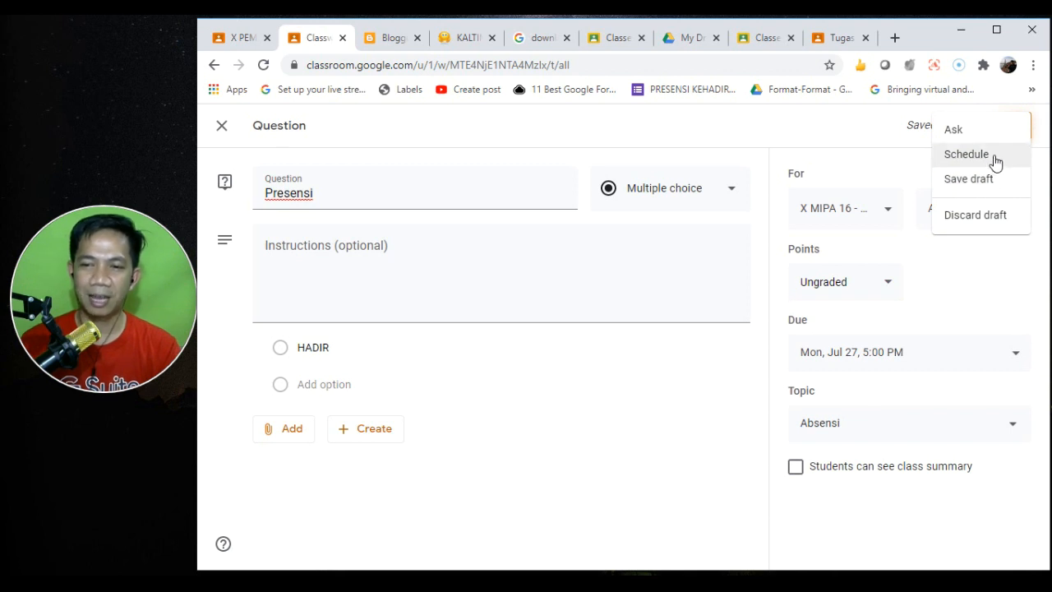
{"action": "left_click", "coordinate": [884, 130]}
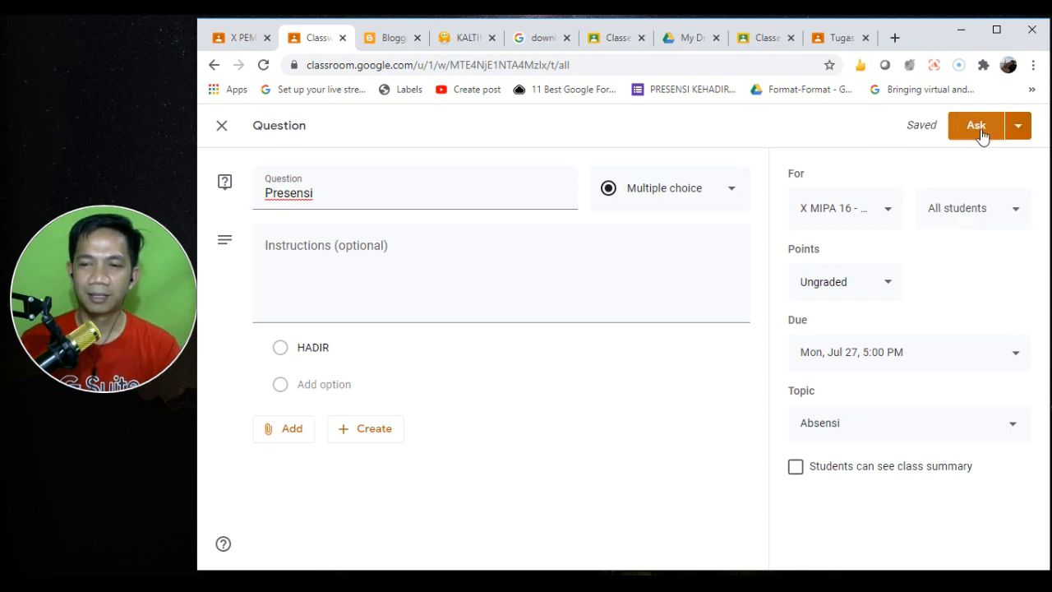
{"action": "left_click", "coordinate": [1017, 127]}
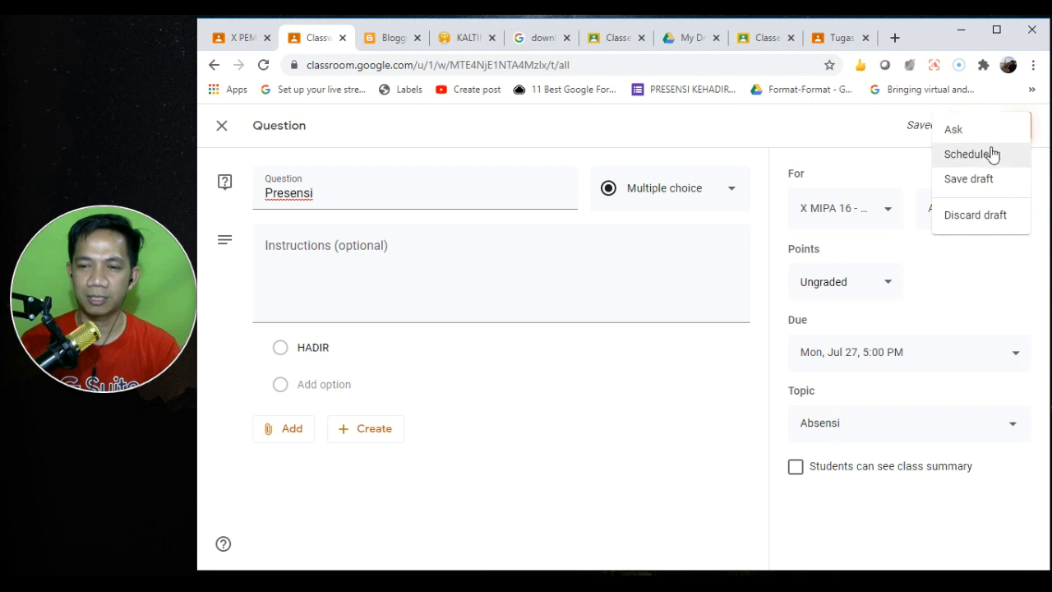
{"action": "left_click", "coordinate": [983, 156]}
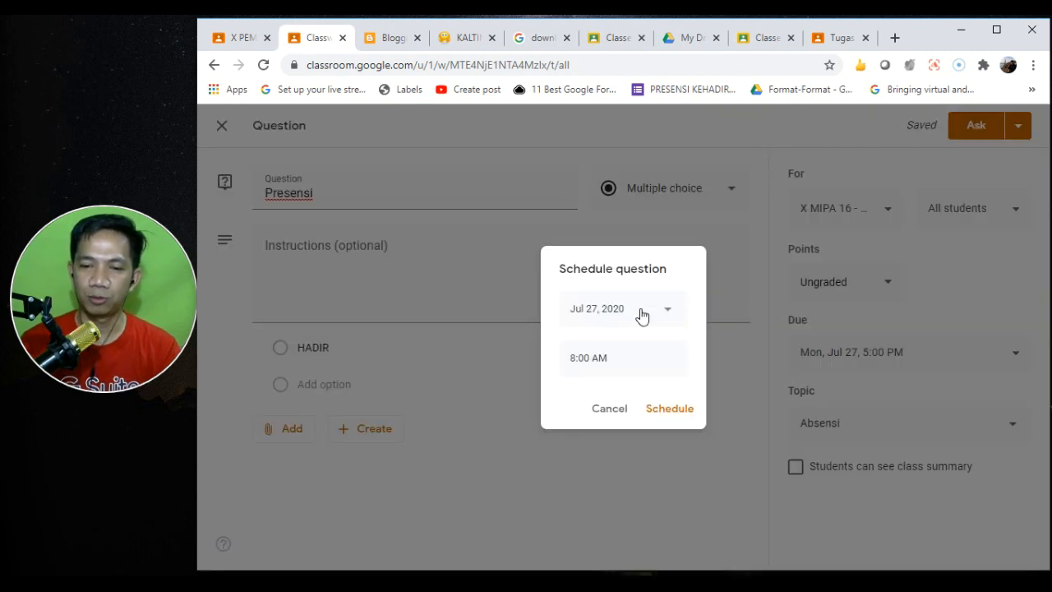
{"action": "left_click", "coordinate": [582, 359]}
{"action": "left_click", "coordinate": [582, 359]}
{"action": "key", "text": "shift+Right"}
{"action": "type", "text": "7"}
{"action": "key", "text": "Right"}
{"action": "key", "text": "shift+Right"}
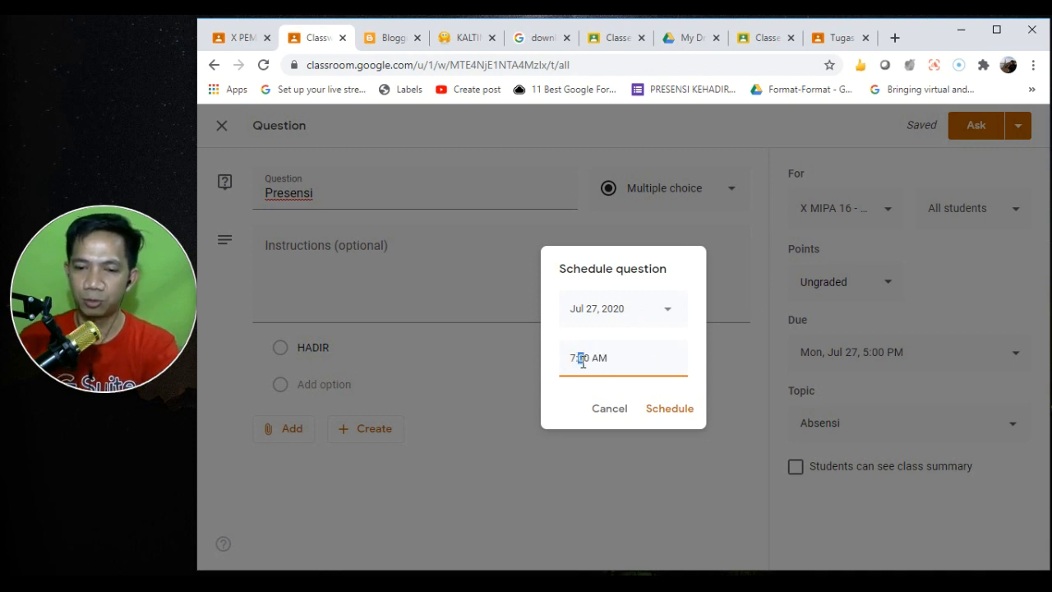
{"action": "type", "text": "3"}
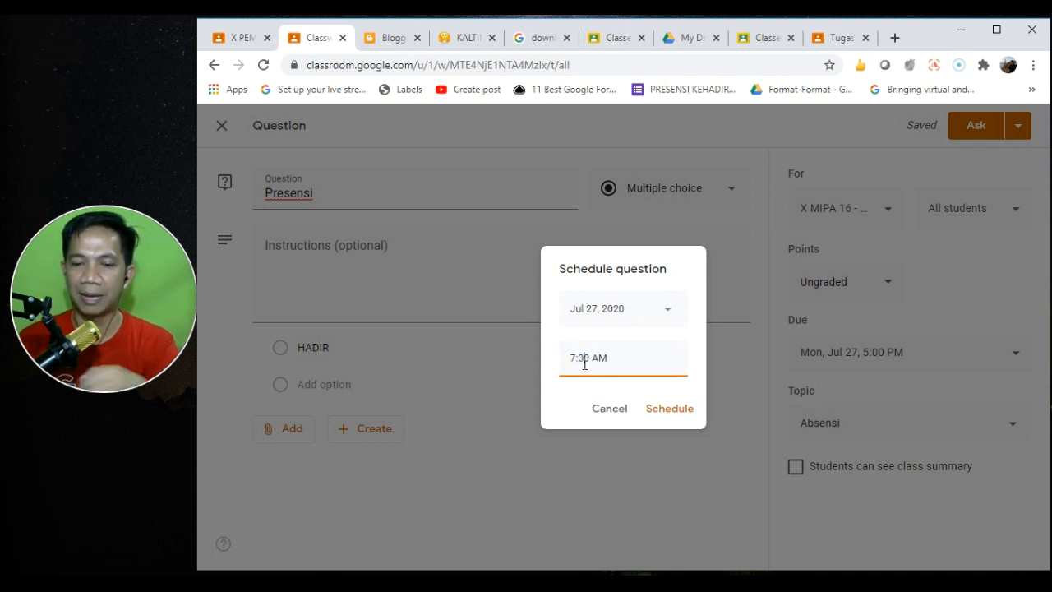
{"action": "left_click", "coordinate": [668, 414]}
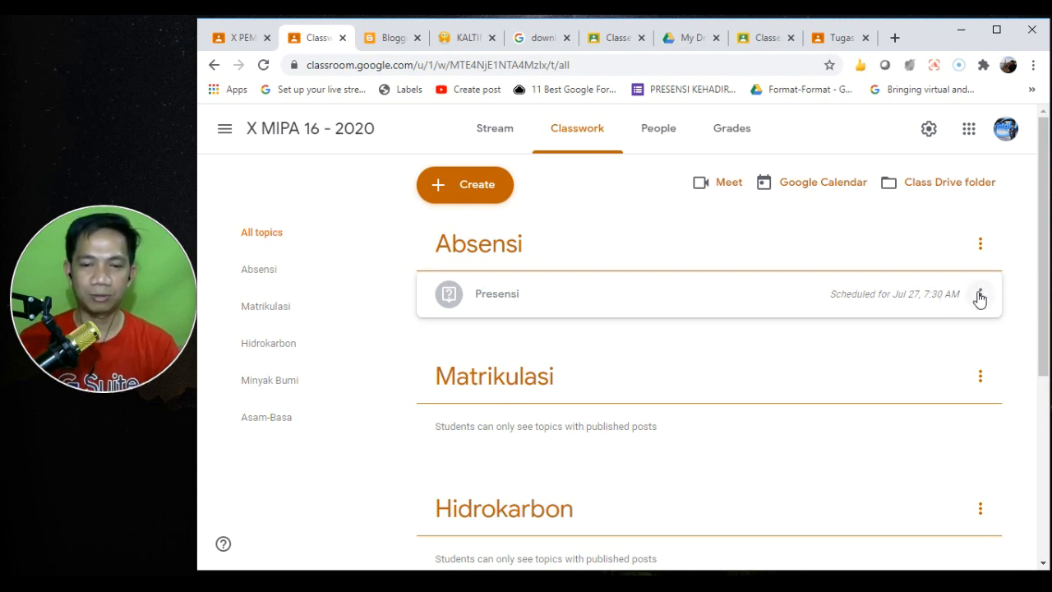
- Reuse the Presensi post from class X MIPA 16 - 2020 as a new question
{"action": "left_click", "coordinate": [462, 188]}
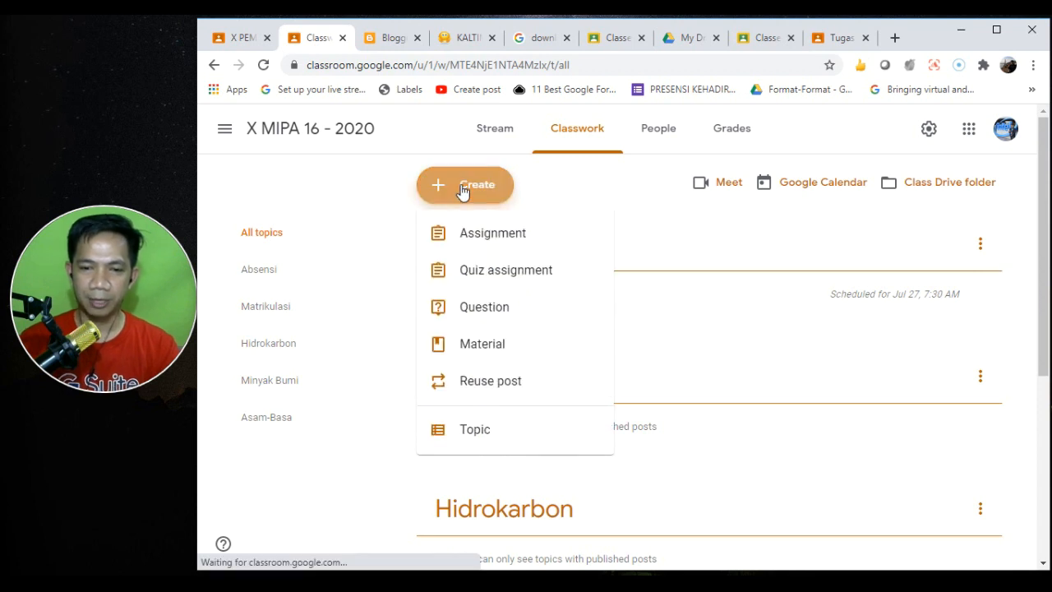
{"action": "left_click", "coordinate": [518, 386]}
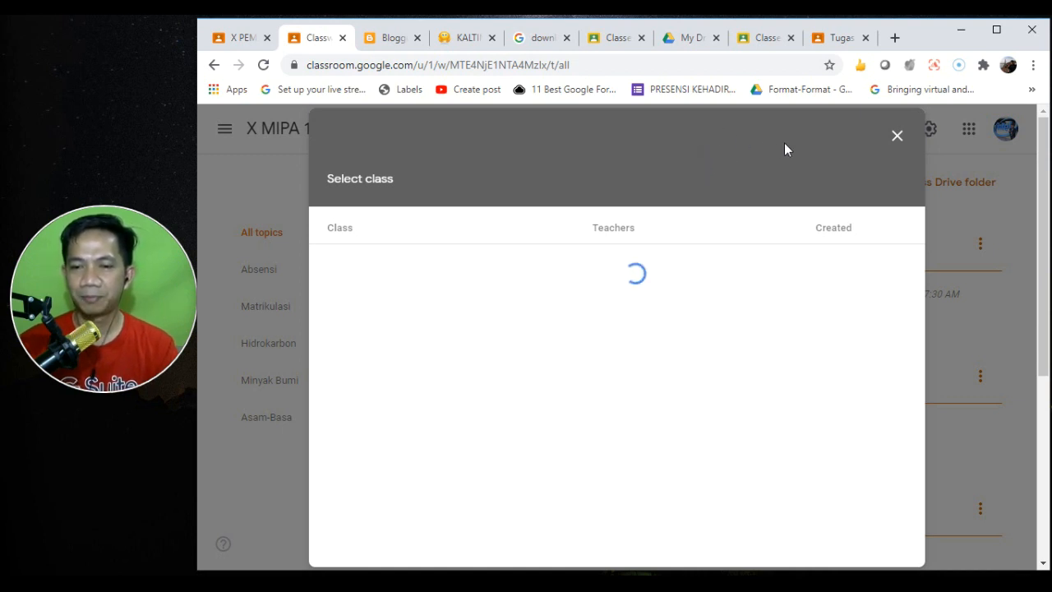
{"action": "left_click", "coordinate": [898, 137]}
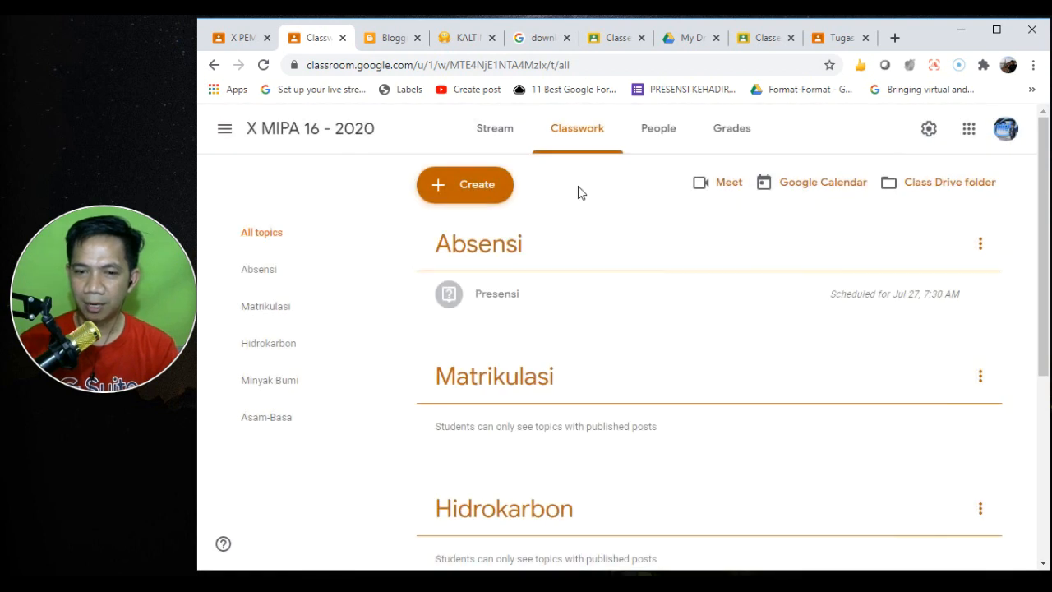
{"action": "left_click", "coordinate": [441, 188]}
{"action": "left_click", "coordinate": [515, 399]}
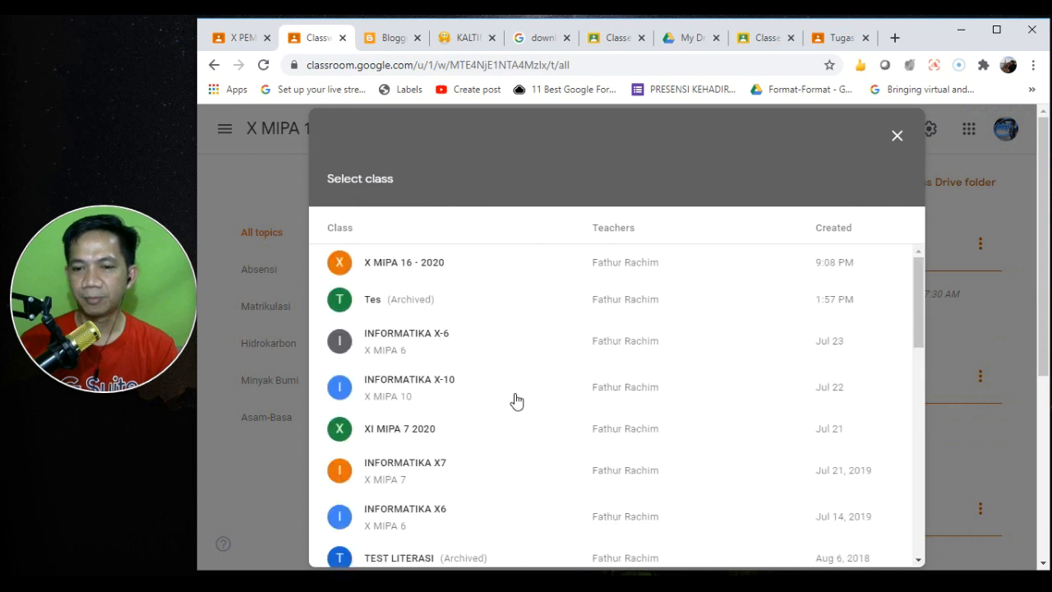
{"action": "left_click", "coordinate": [429, 264]}
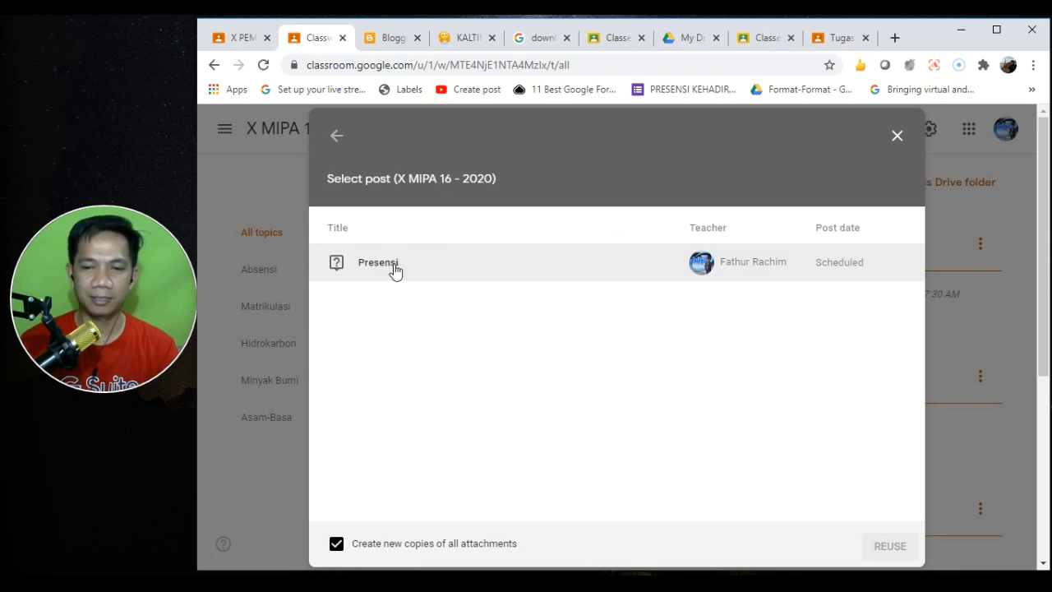
{"action": "left_click", "coordinate": [394, 271]}
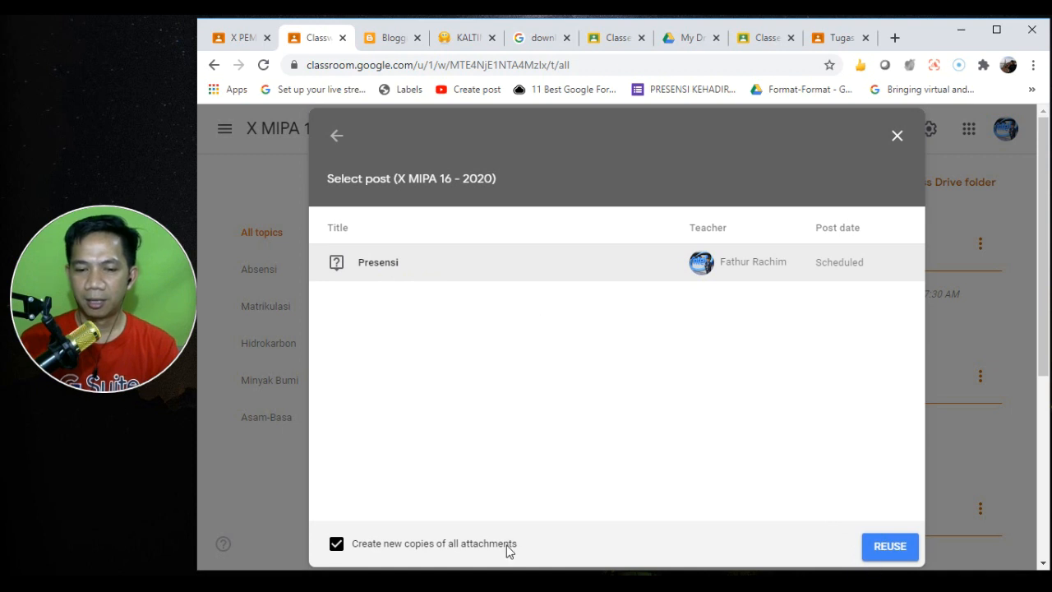
{"action": "left_click", "coordinate": [878, 548]}
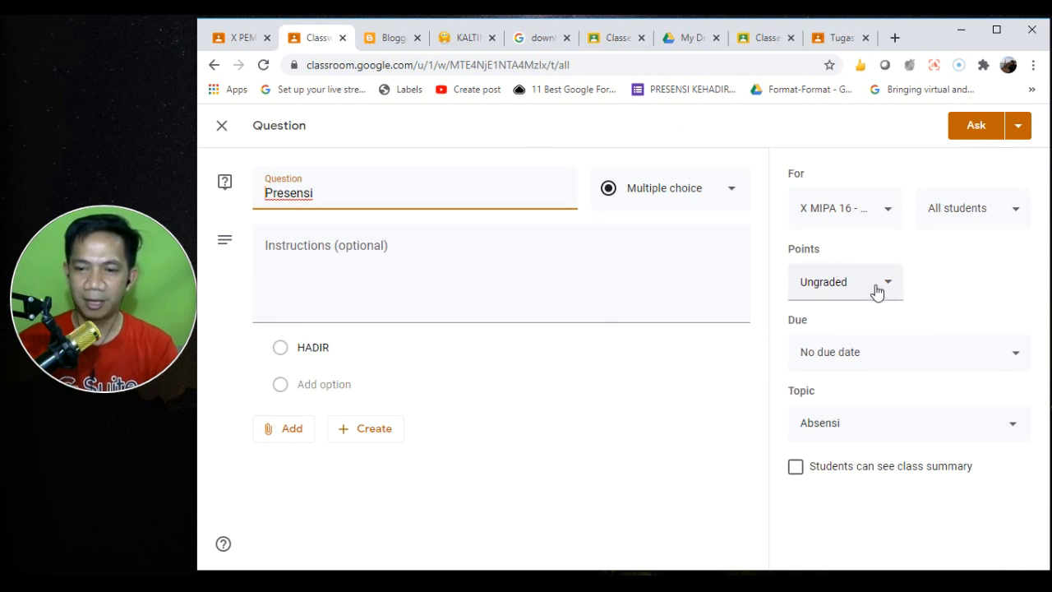
- Set the copied question's due date to Mon, Aug 3, 2020
{"action": "left_click", "coordinate": [893, 357]}
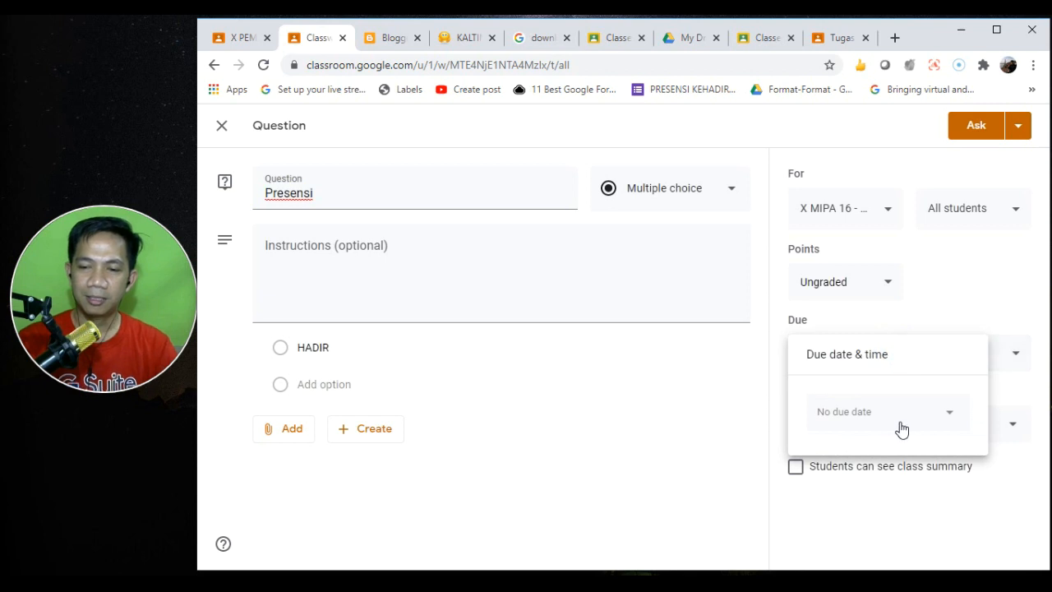
{"action": "left_click", "coordinate": [908, 424]}
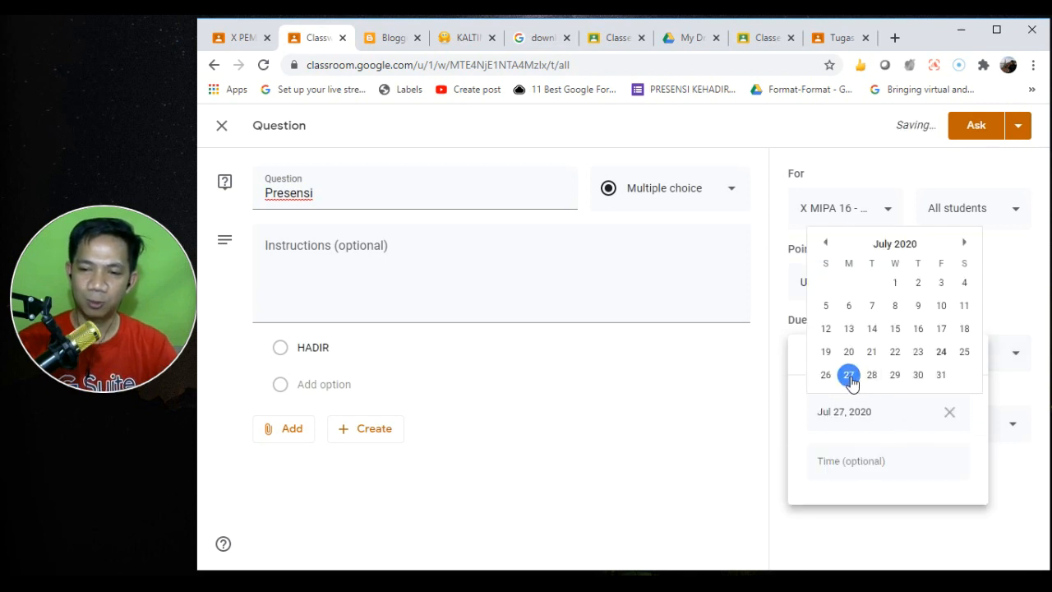
{"action": "left_click", "coordinate": [964, 243]}
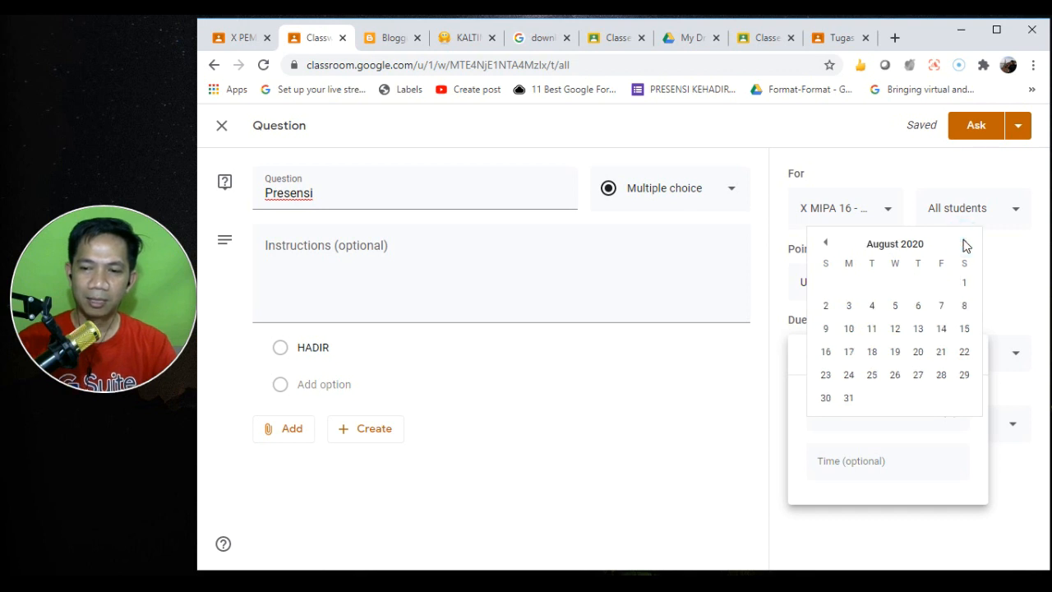
{"action": "left_click", "coordinate": [848, 306]}
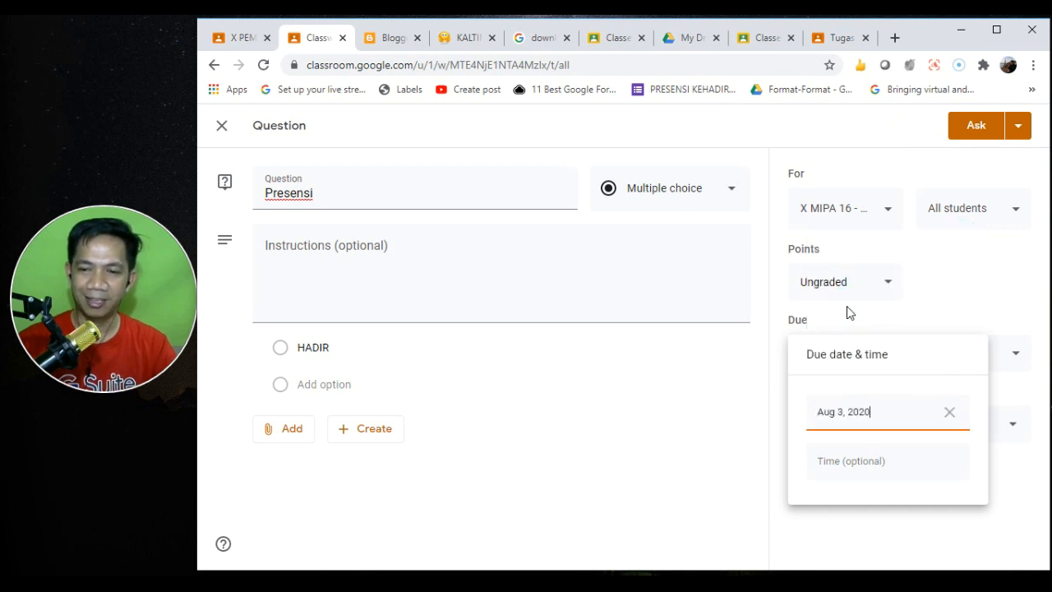
{"action": "left_click", "coordinate": [992, 274]}
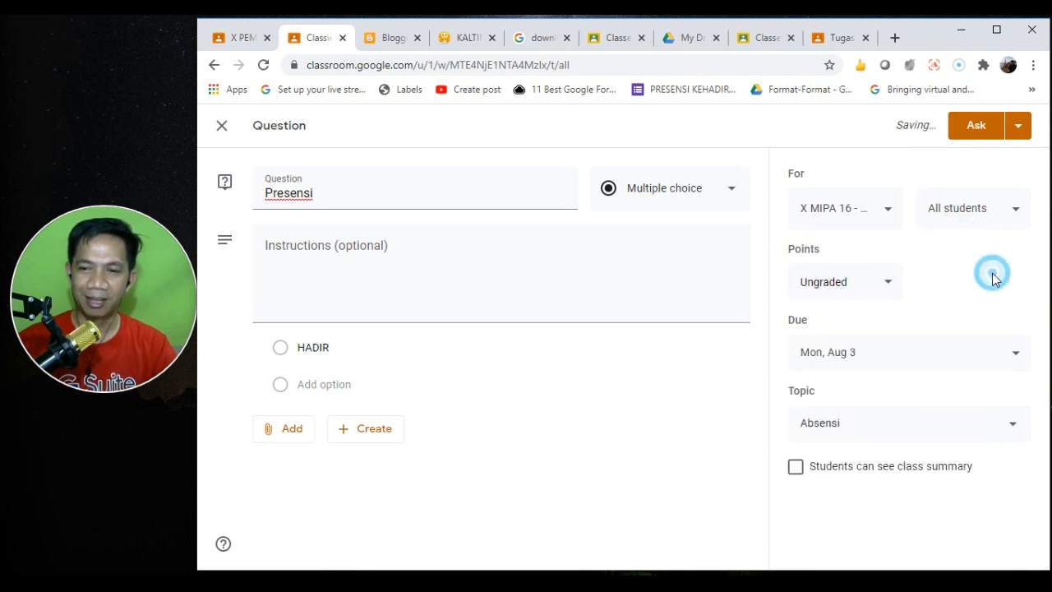
- Schedule the question to post on Aug 3 at 7:30 AM
{"action": "left_click", "coordinate": [1016, 131]}
{"action": "left_click", "coordinate": [979, 156]}
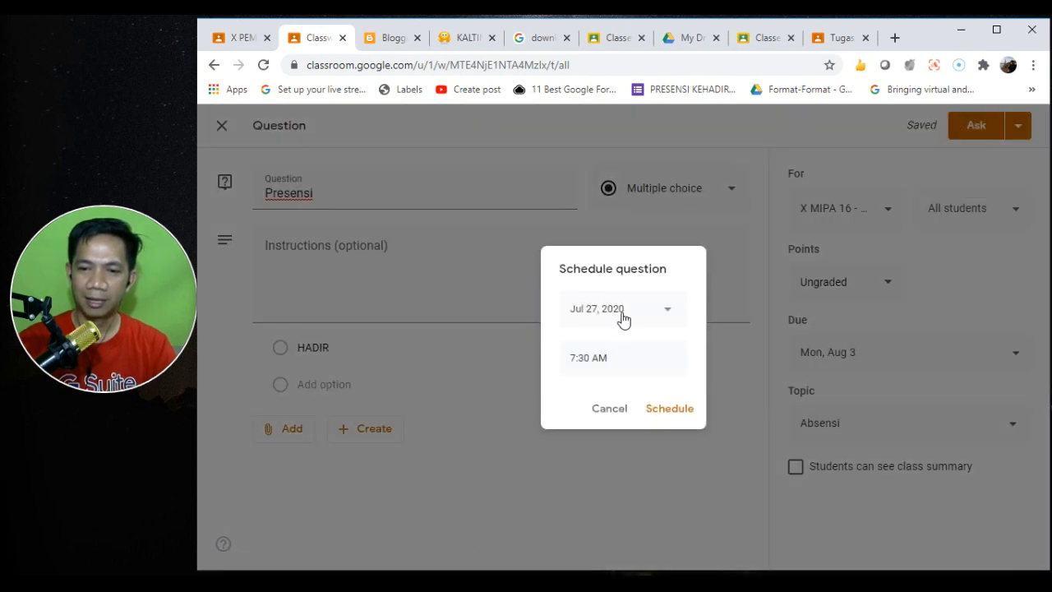
{"action": "left_click", "coordinate": [624, 310]}
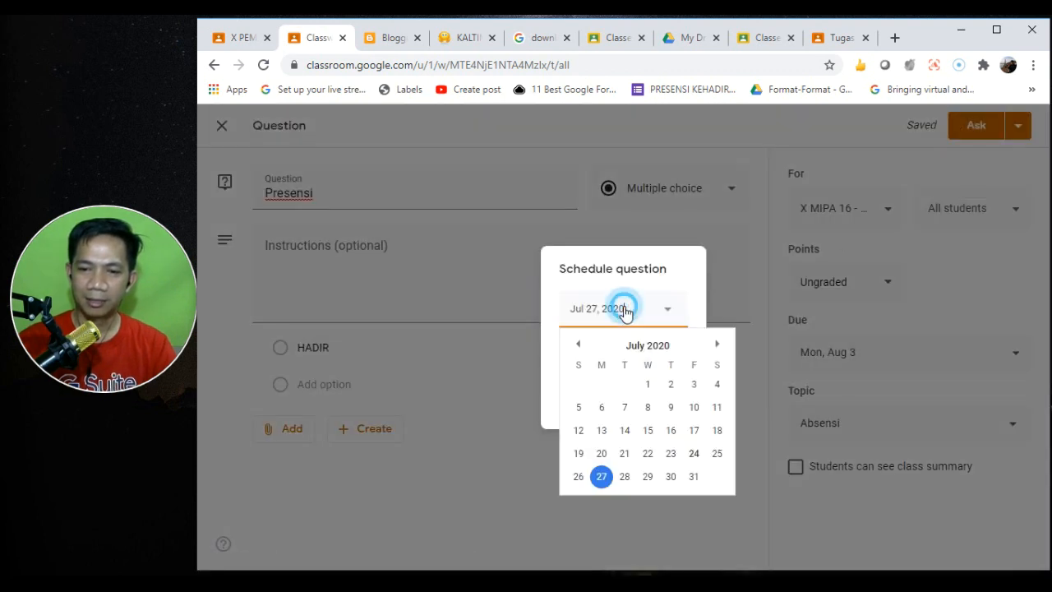
{"action": "left_click", "coordinate": [714, 345]}
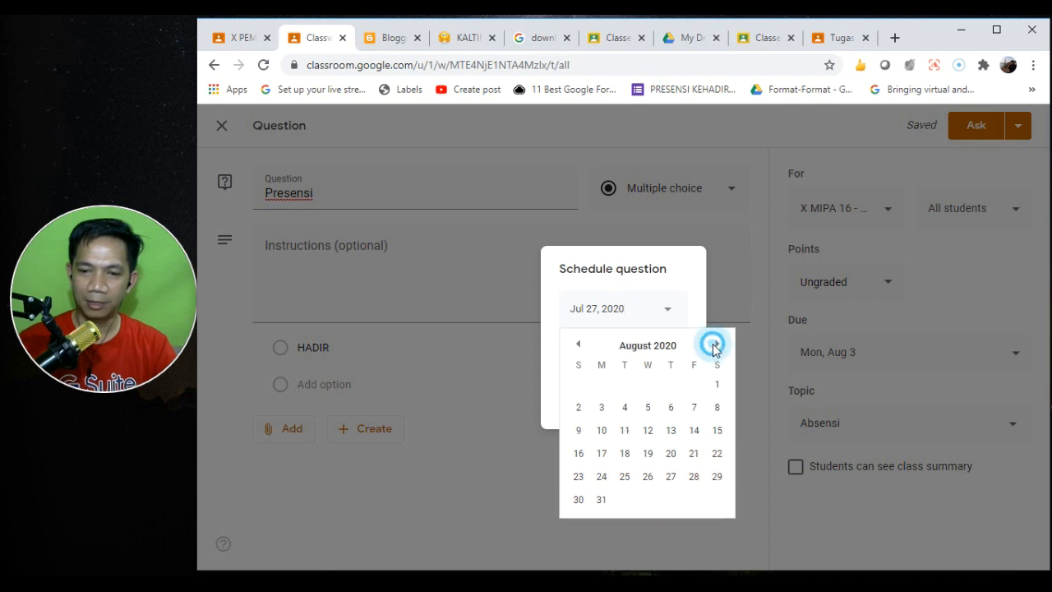
{"action": "left_click", "coordinate": [601, 408]}
{"action": "left_click", "coordinate": [667, 412]}
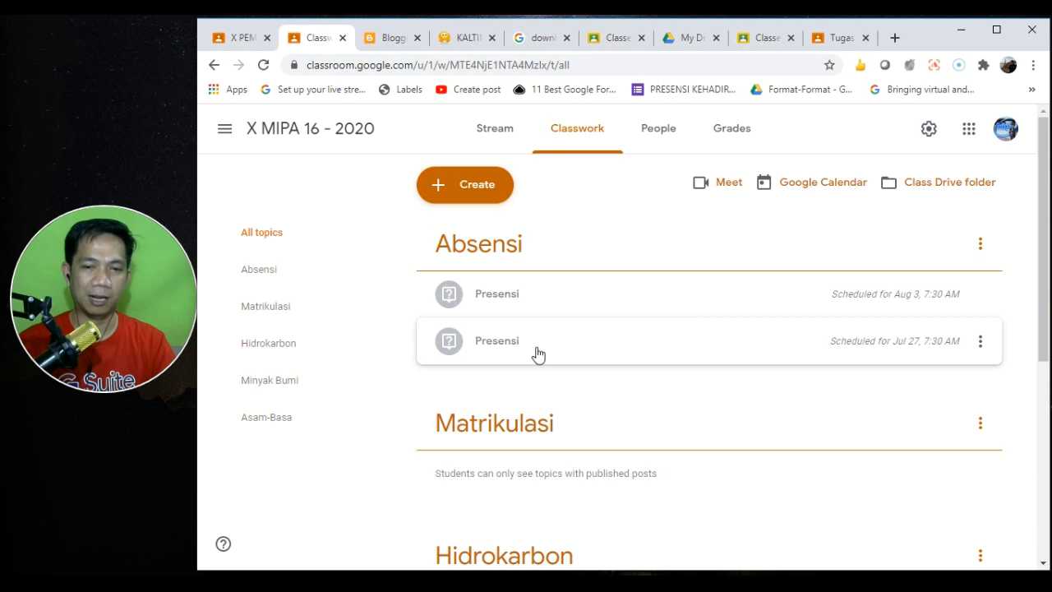
- Reuse the first Presensi post as another new question
{"action": "left_click", "coordinate": [461, 200]}
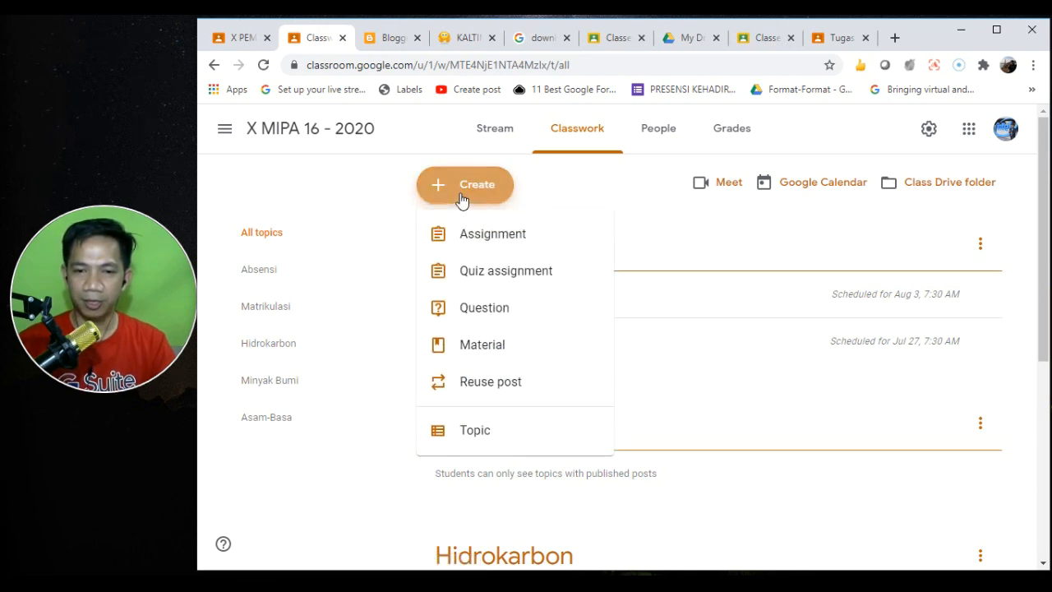
{"action": "left_click", "coordinate": [515, 386]}
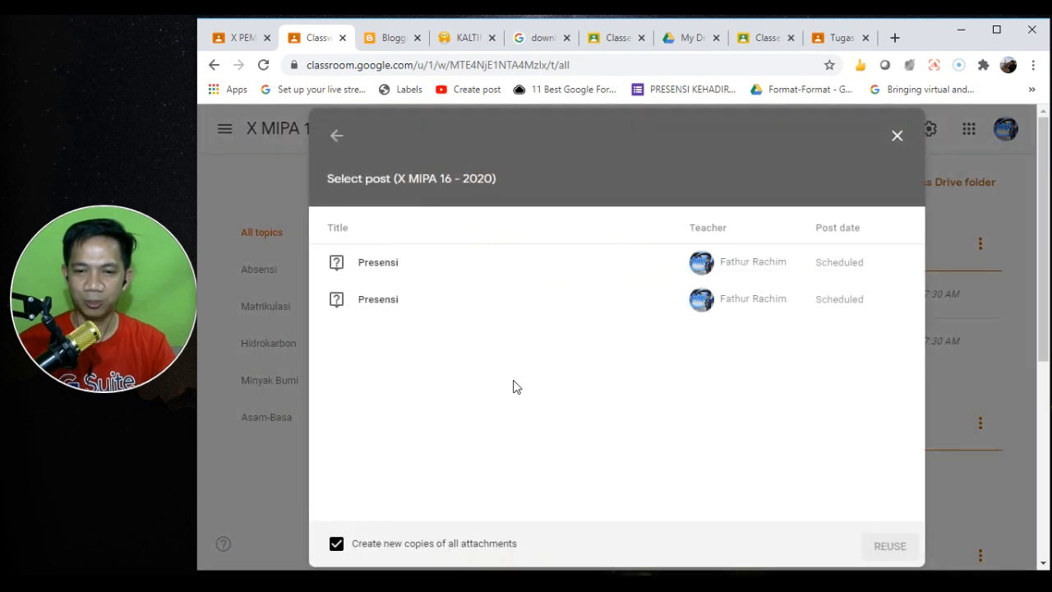
{"action": "left_click", "coordinate": [409, 272]}
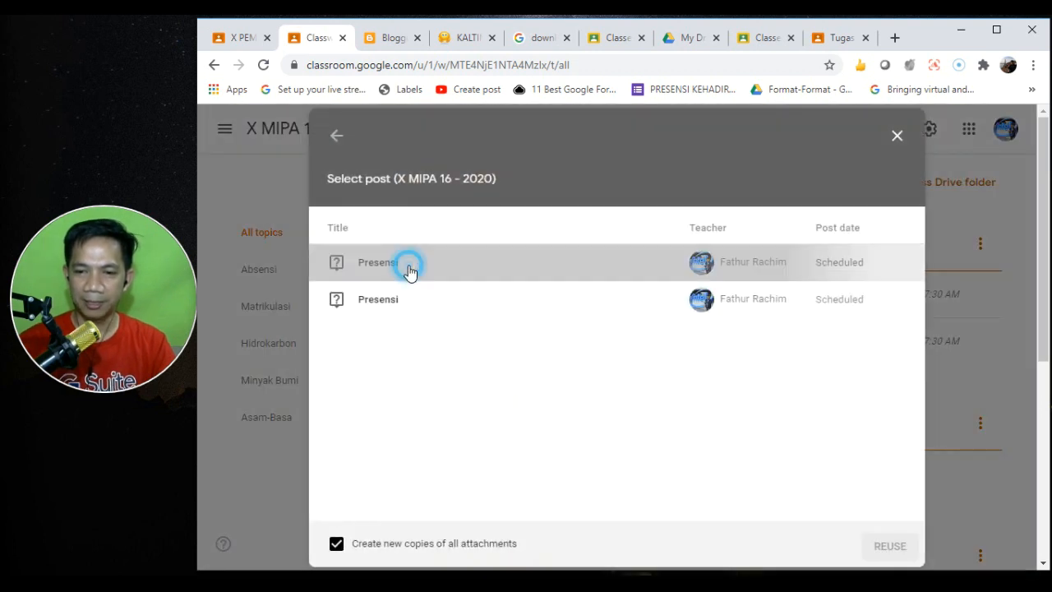
{"action": "left_click", "coordinate": [886, 546]}
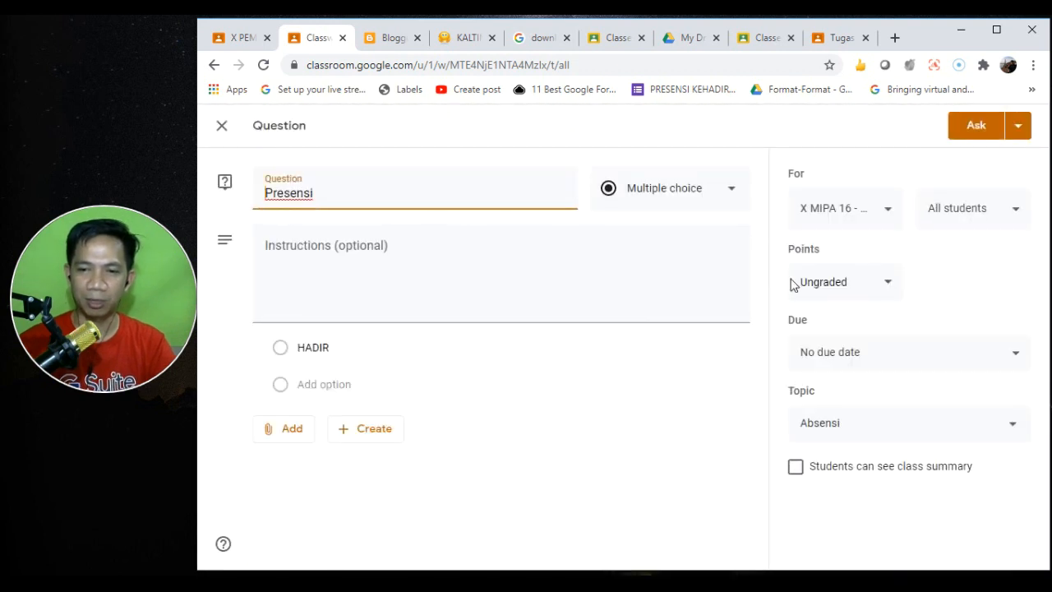
- Set the question's due date to Aug 10, 2020 at 11:59 PM
{"action": "left_click", "coordinate": [883, 345]}
{"action": "left_click", "coordinate": [890, 412]}
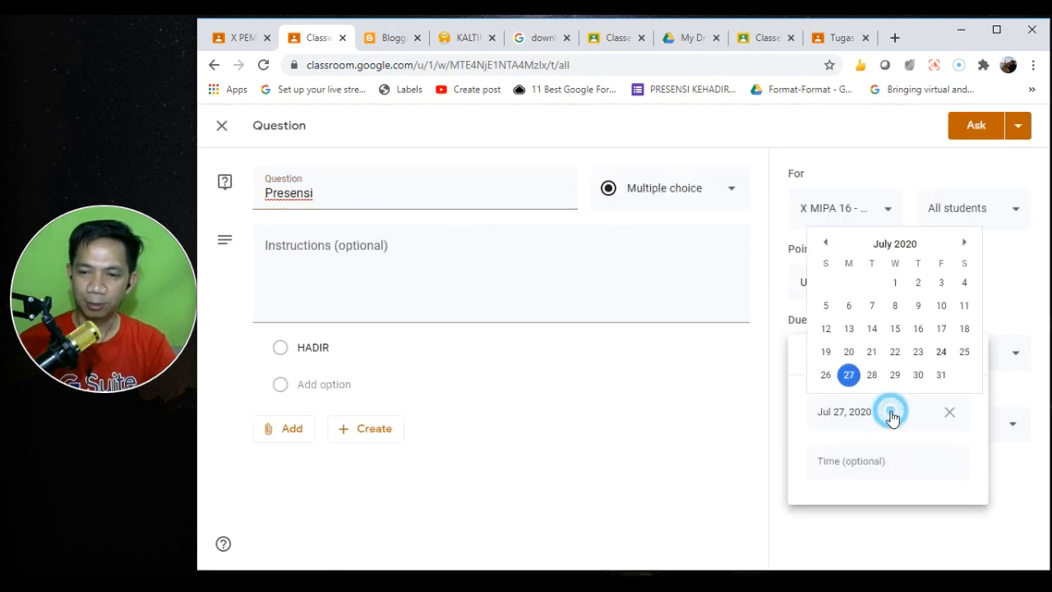
{"action": "left_click", "coordinate": [964, 243]}
{"action": "left_click", "coordinate": [850, 328]}
{"action": "left_click", "coordinate": [859, 464]}
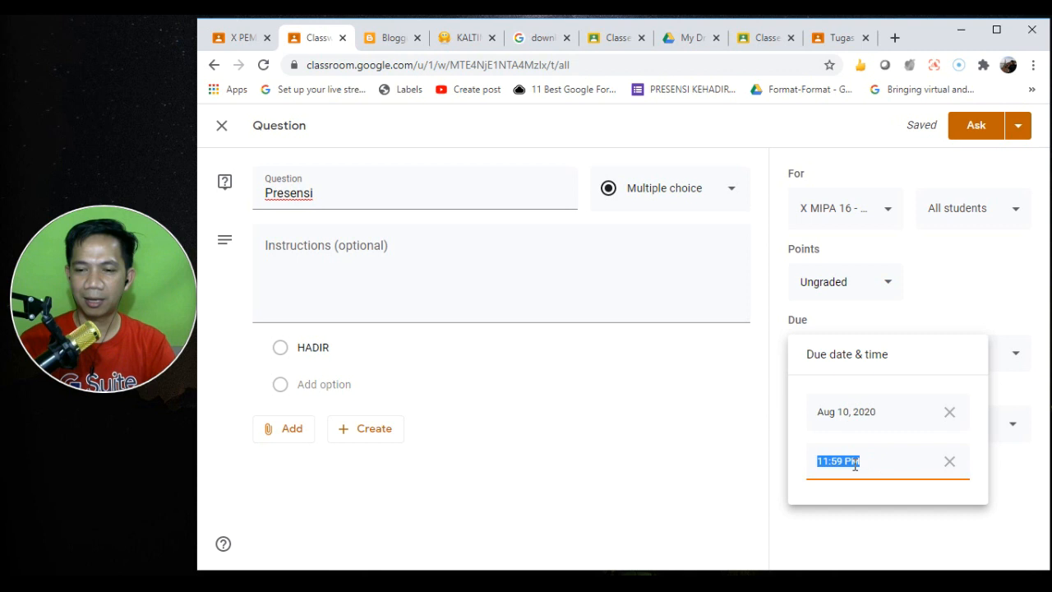
{"action": "left_click", "coordinate": [754, 352]}
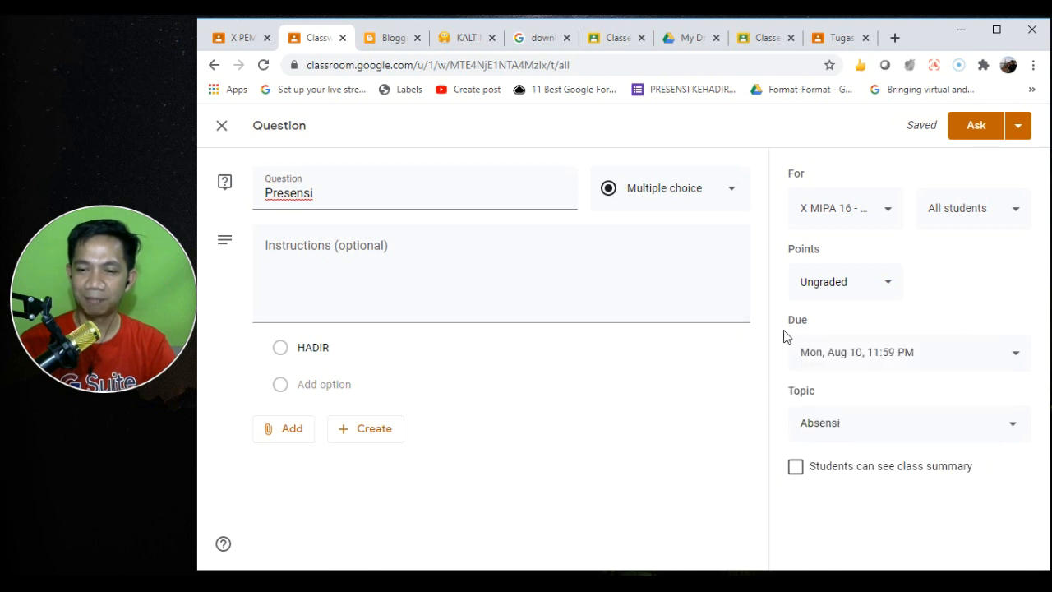
- Schedule the question to post on Aug 10 at 7:30 AM
{"action": "left_click", "coordinate": [1018, 125]}
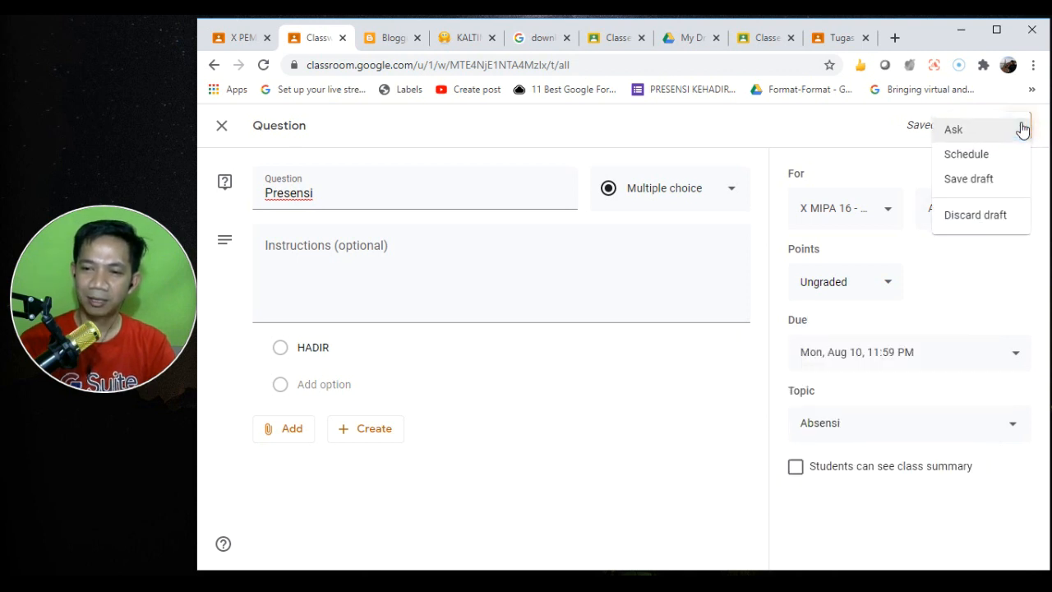
{"action": "left_click", "coordinate": [975, 156]}
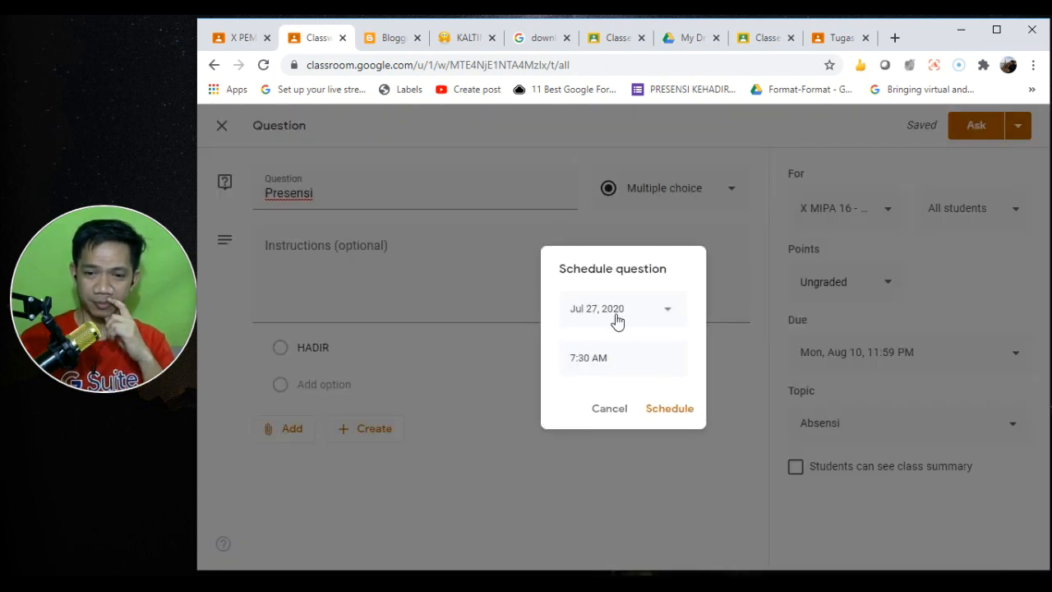
{"action": "left_click", "coordinate": [617, 320]}
{"action": "left_click", "coordinate": [717, 346]}
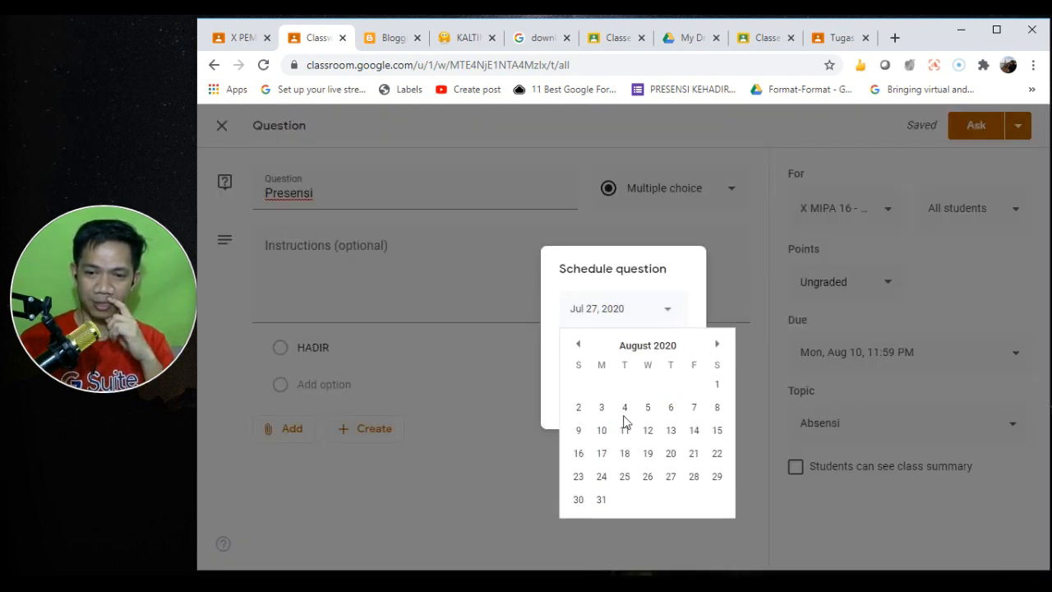
{"action": "left_click", "coordinate": [601, 429]}
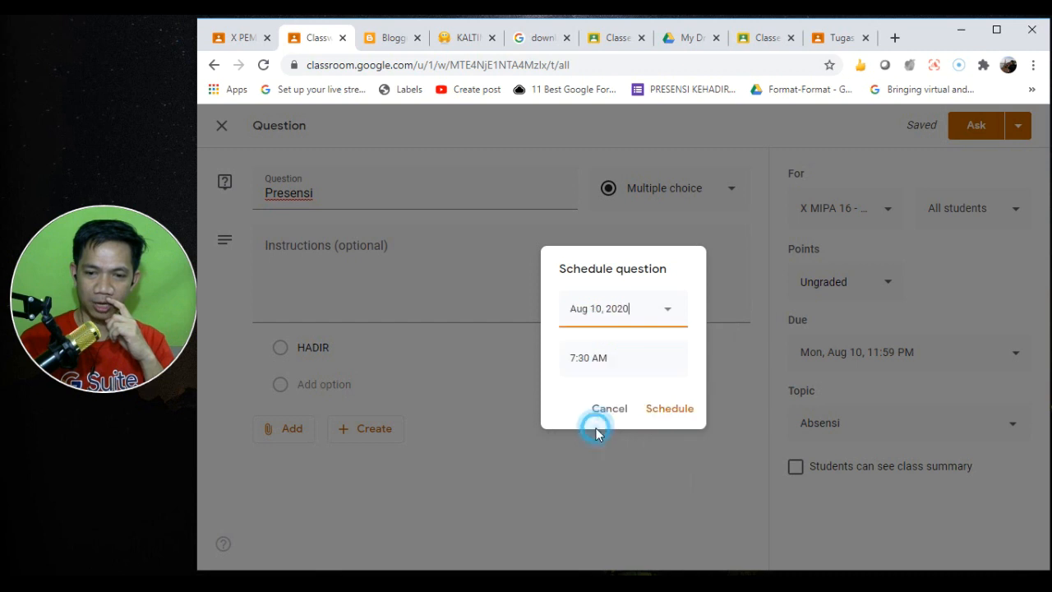
{"action": "left_click", "coordinate": [676, 415]}
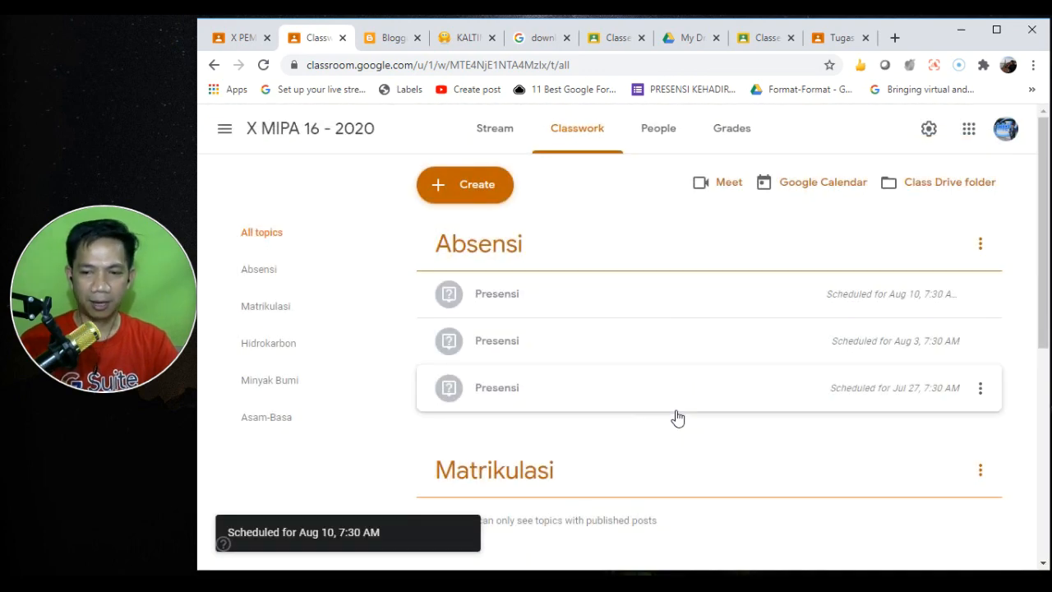
- Reuse the first Presensi question and post it right away with no due date
{"action": "left_click", "coordinate": [485, 196]}
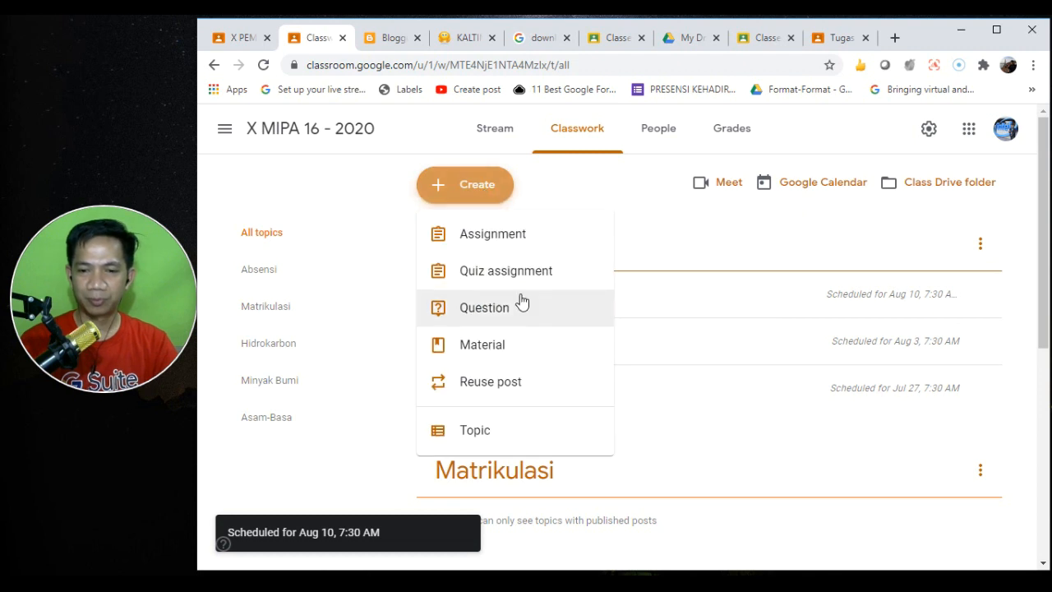
{"action": "left_click", "coordinate": [536, 384]}
{"action": "left_click", "coordinate": [538, 263]}
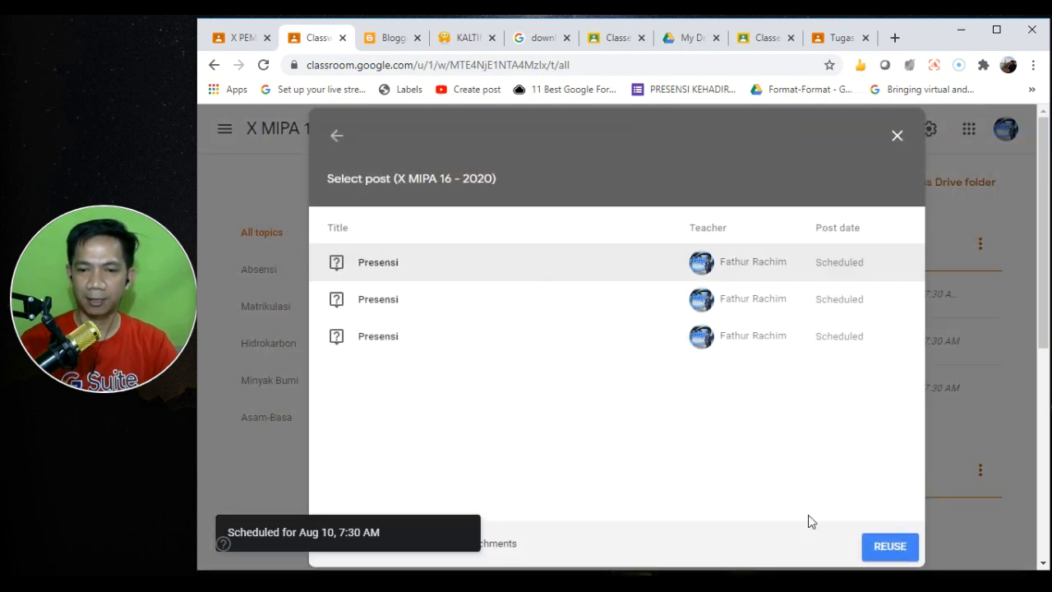
{"action": "left_click", "coordinate": [883, 547]}
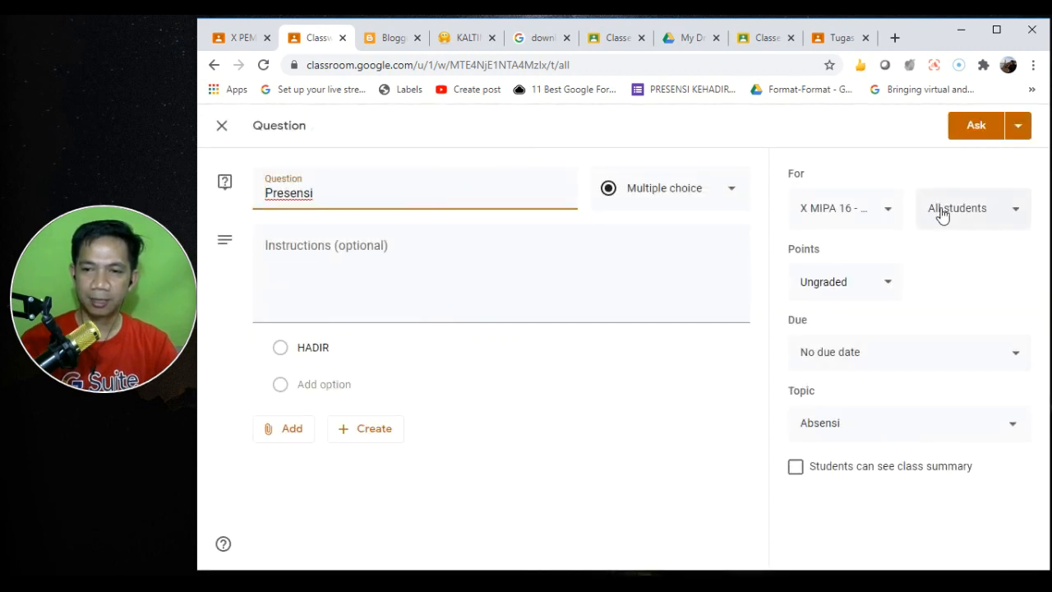
{"action": "left_click", "coordinate": [966, 133]}
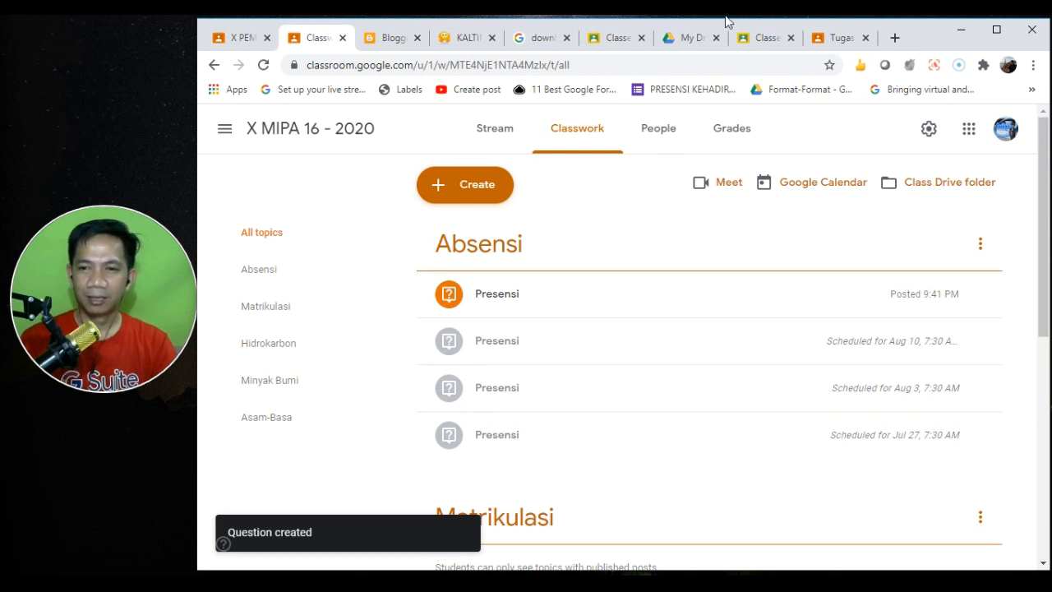
- Reload the student's classwork view, dismiss the tip, and show all topics
{"action": "left_click", "coordinate": [831, 37]}
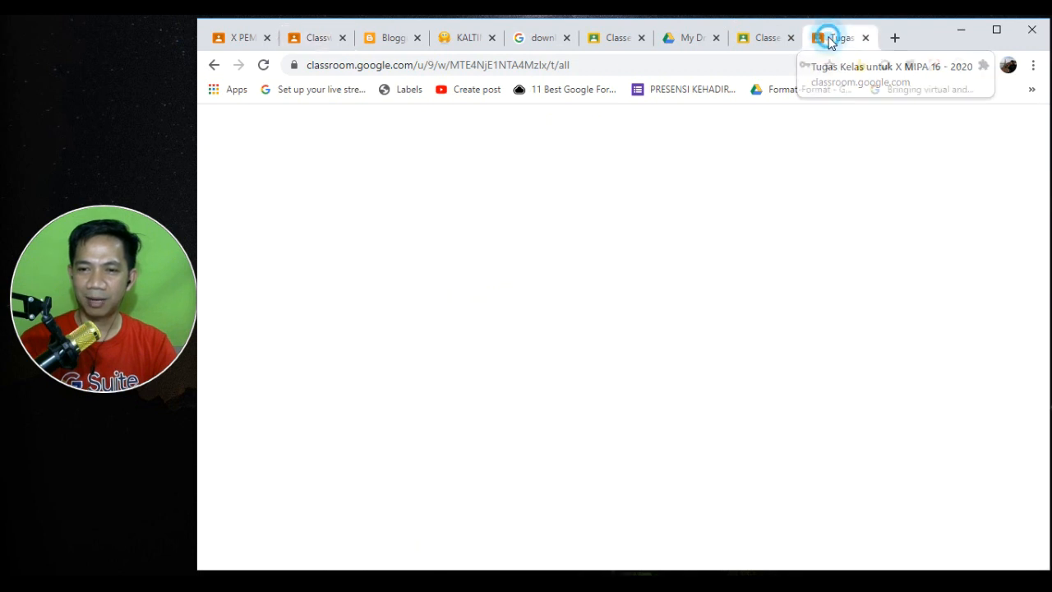
{"action": "left_click", "coordinate": [262, 67]}
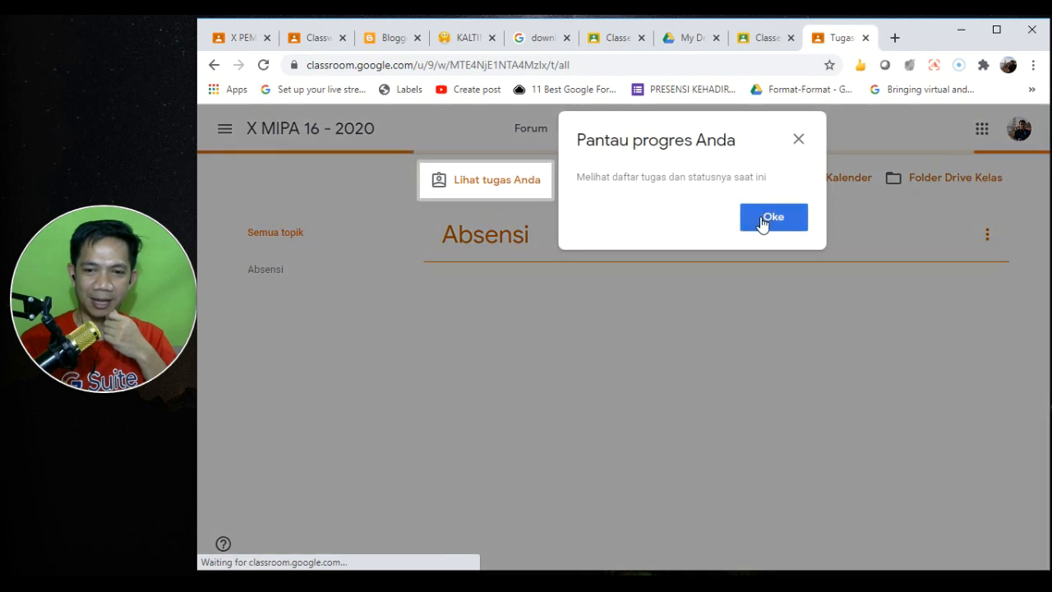
{"action": "left_click", "coordinate": [762, 219]}
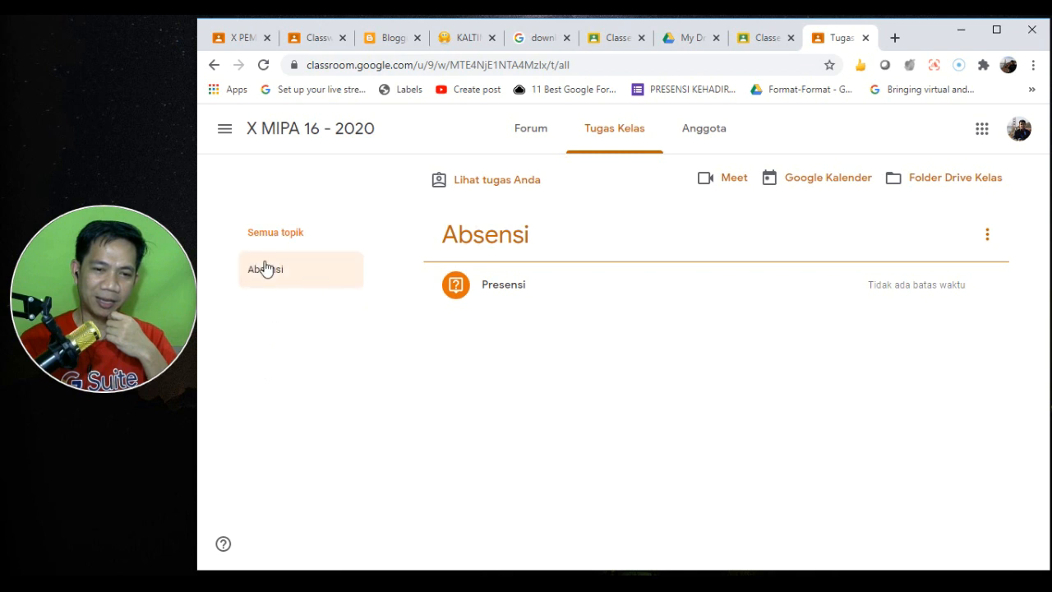
{"action": "left_click", "coordinate": [276, 231]}
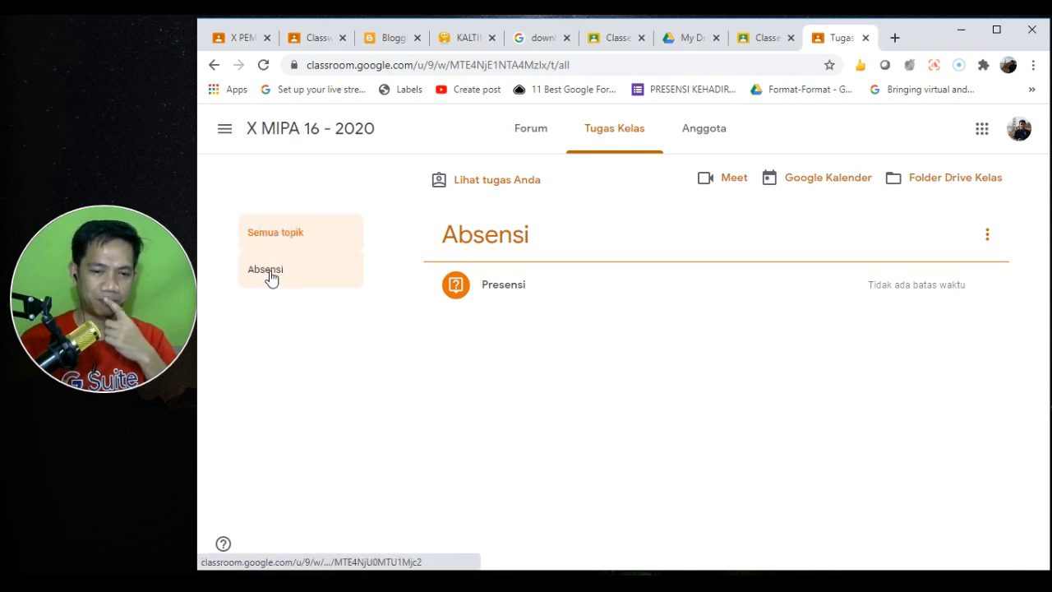
- As the student, answer HADIR on Presensi, turn it in, then return to the teacher's view
{"action": "left_click", "coordinate": [504, 288]}
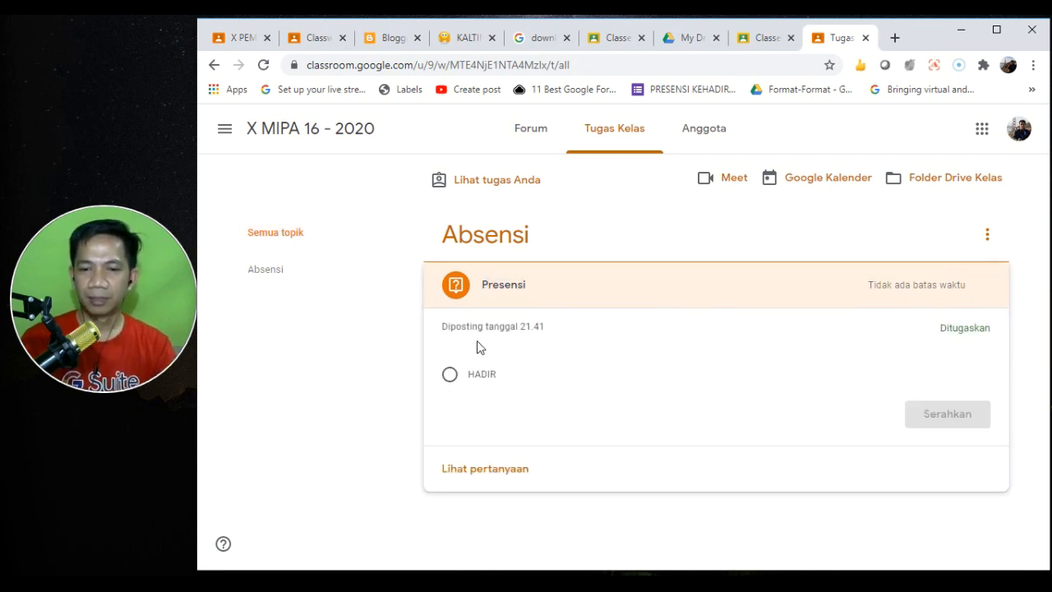
{"action": "left_click", "coordinate": [449, 375]}
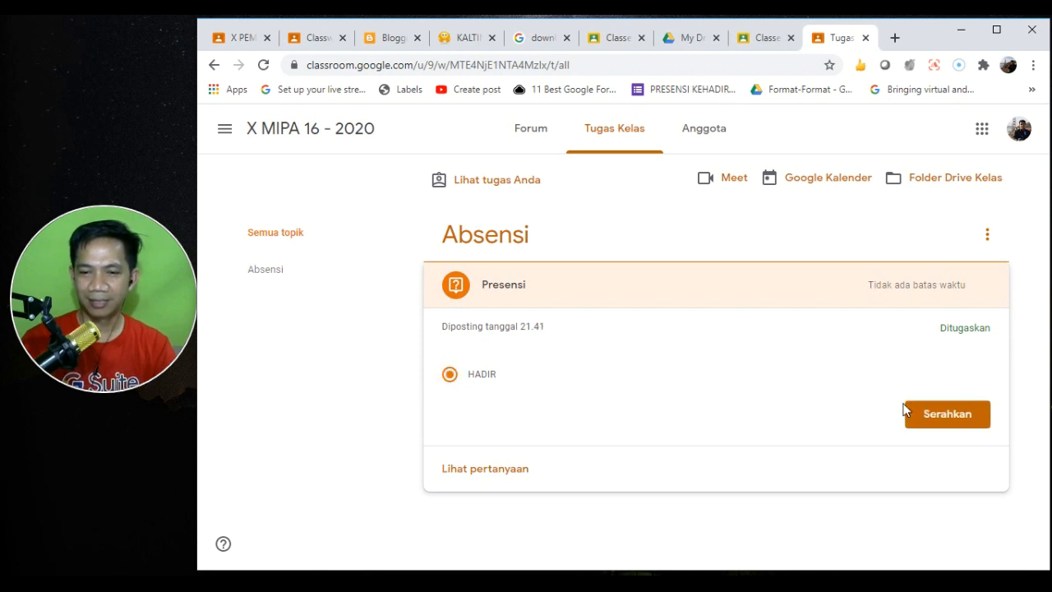
{"action": "left_click", "coordinate": [943, 416]}
{"action": "left_click", "coordinate": [708, 378]}
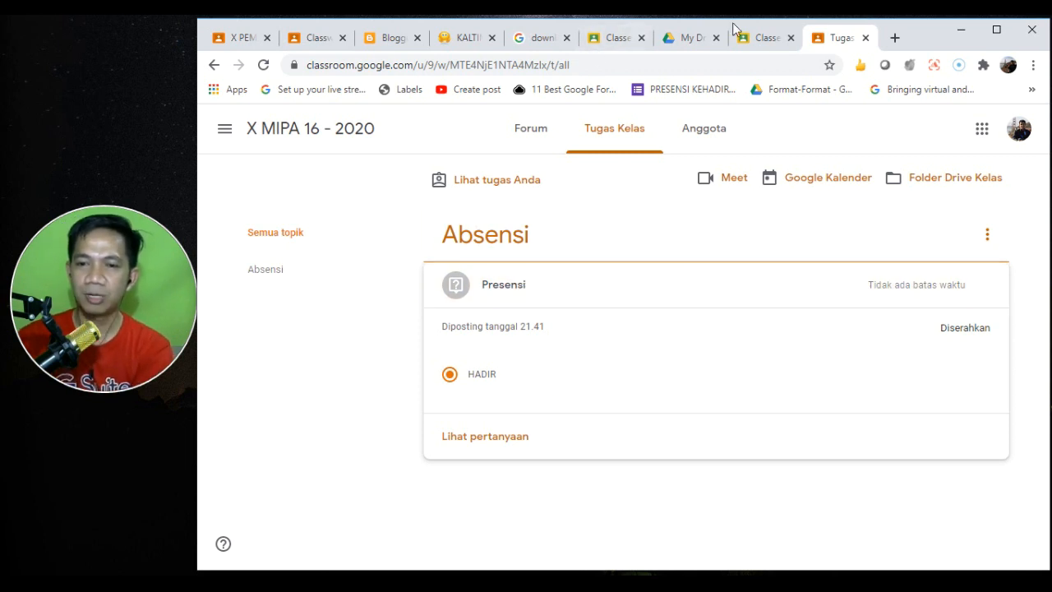
{"action": "left_click", "coordinate": [319, 41]}
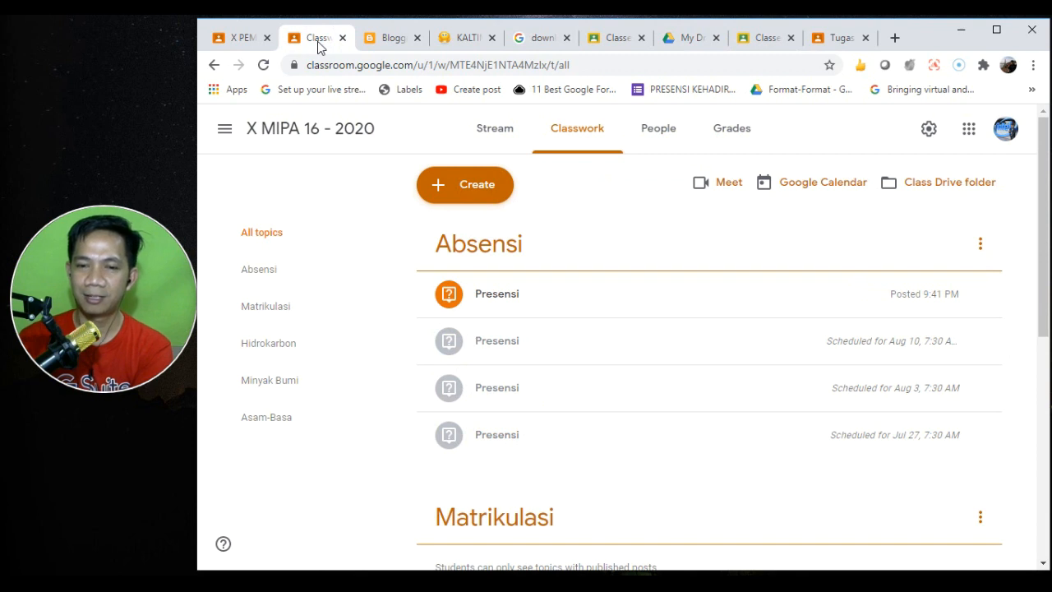
{"action": "left_click", "coordinate": [524, 303]}
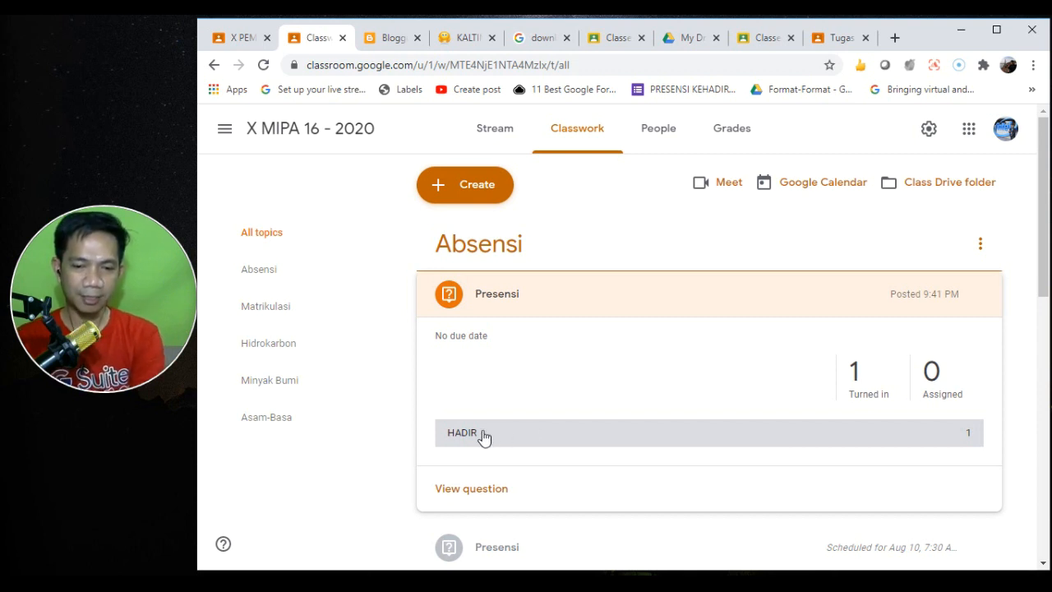
{"action": "left_click", "coordinate": [858, 376]}
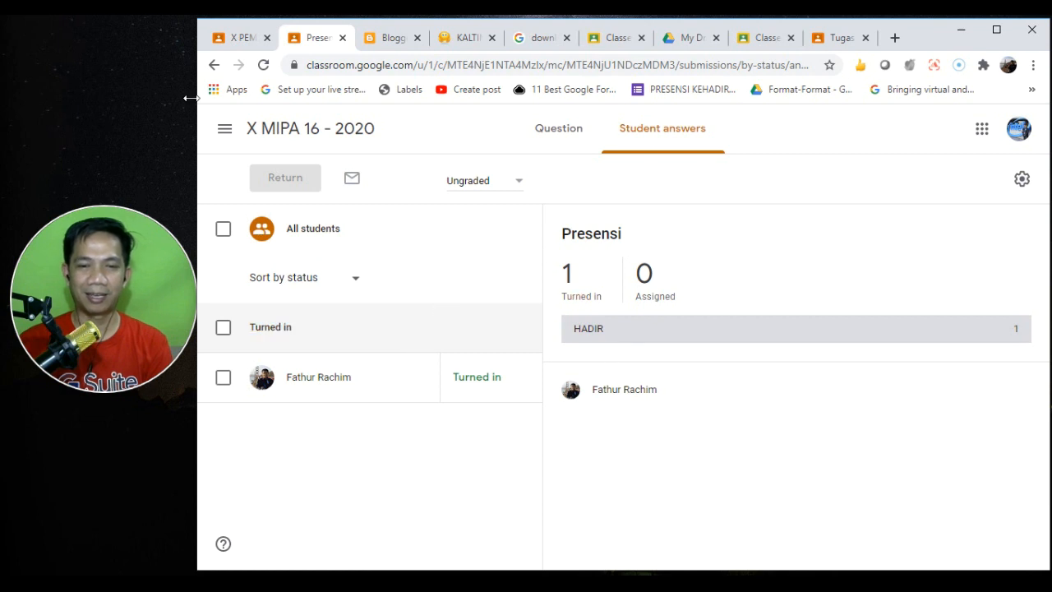
{"action": "left_click", "coordinate": [212, 66]}
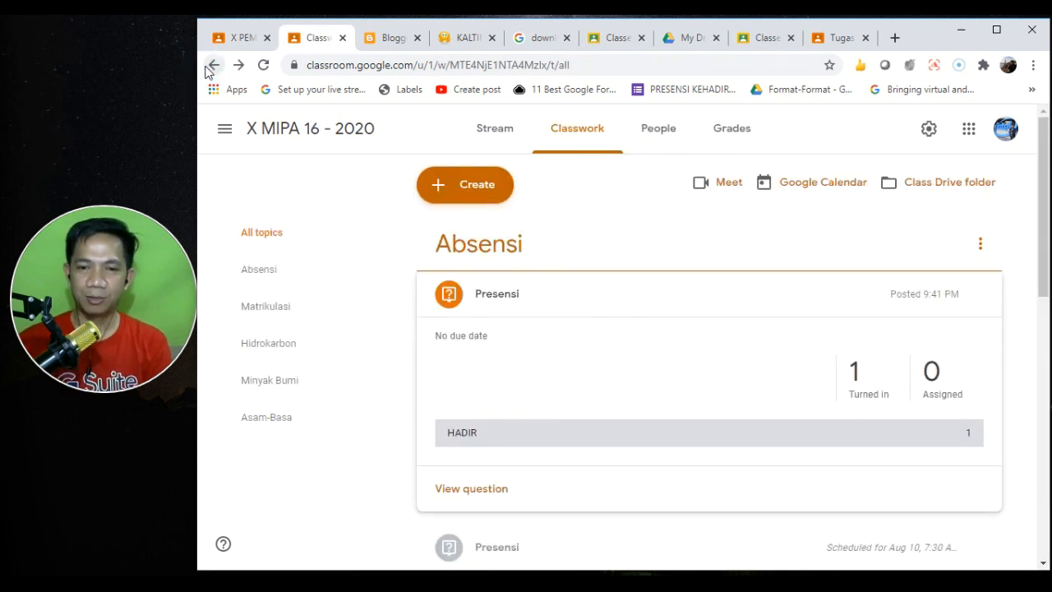
{"action": "left_click", "coordinate": [571, 137]}
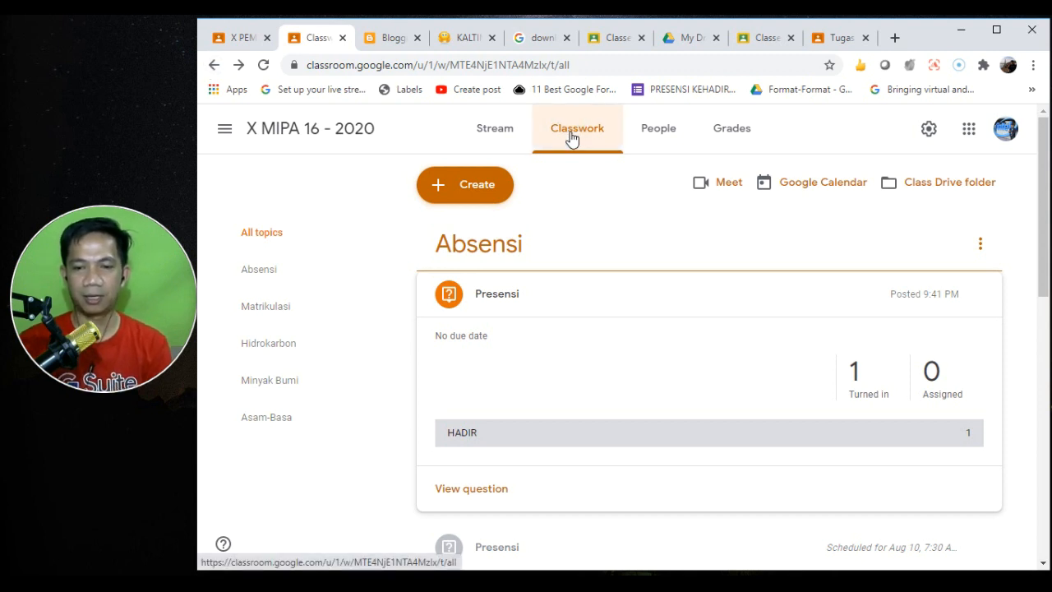
{"action": "left_click", "coordinate": [651, 298]}
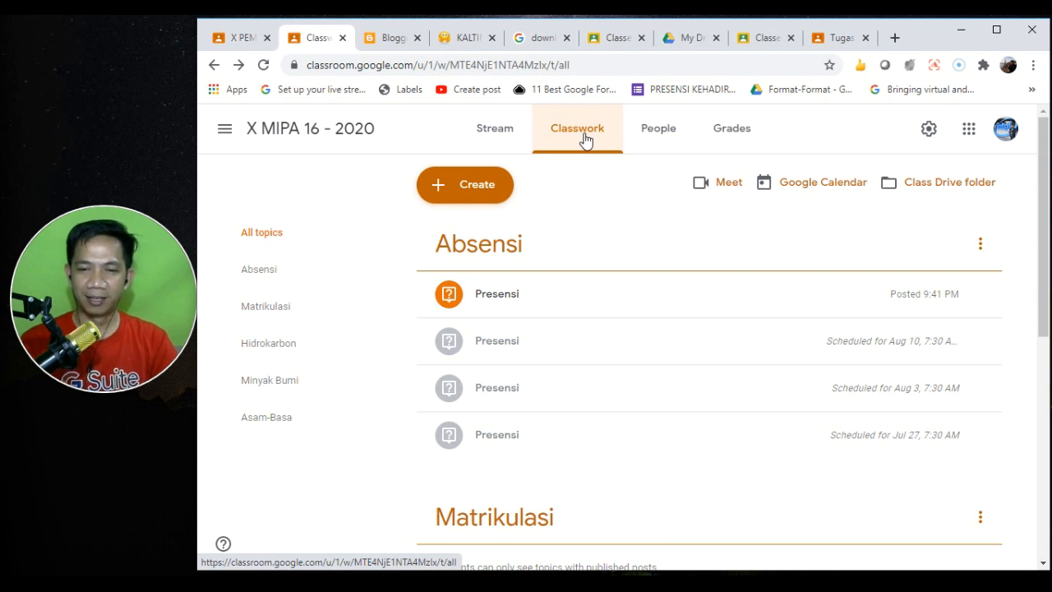
- Start a new assignment titled Presensi
{"action": "left_click", "coordinate": [466, 190]}
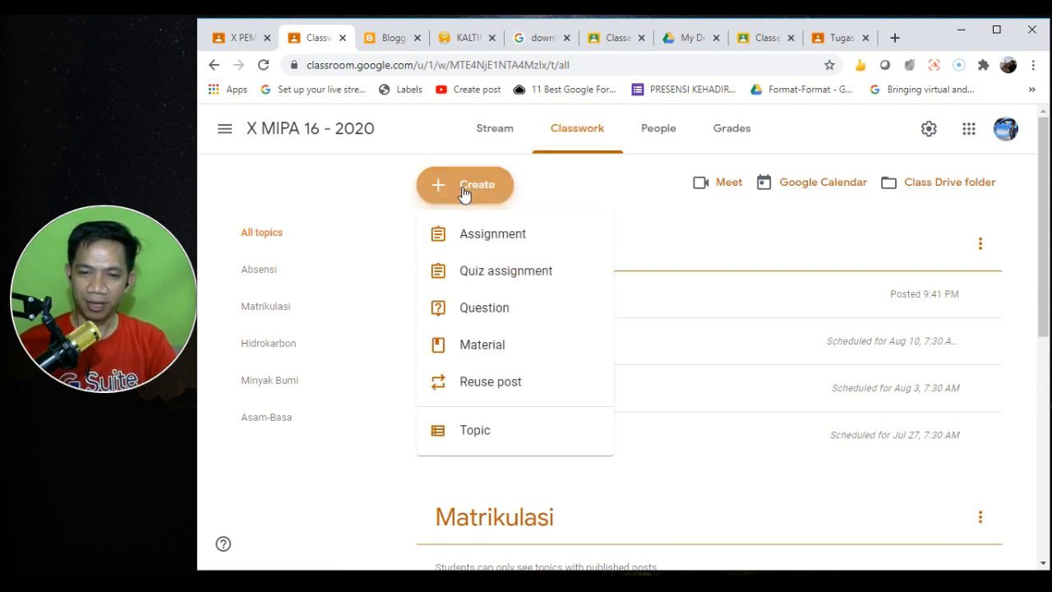
{"action": "left_click", "coordinate": [497, 236]}
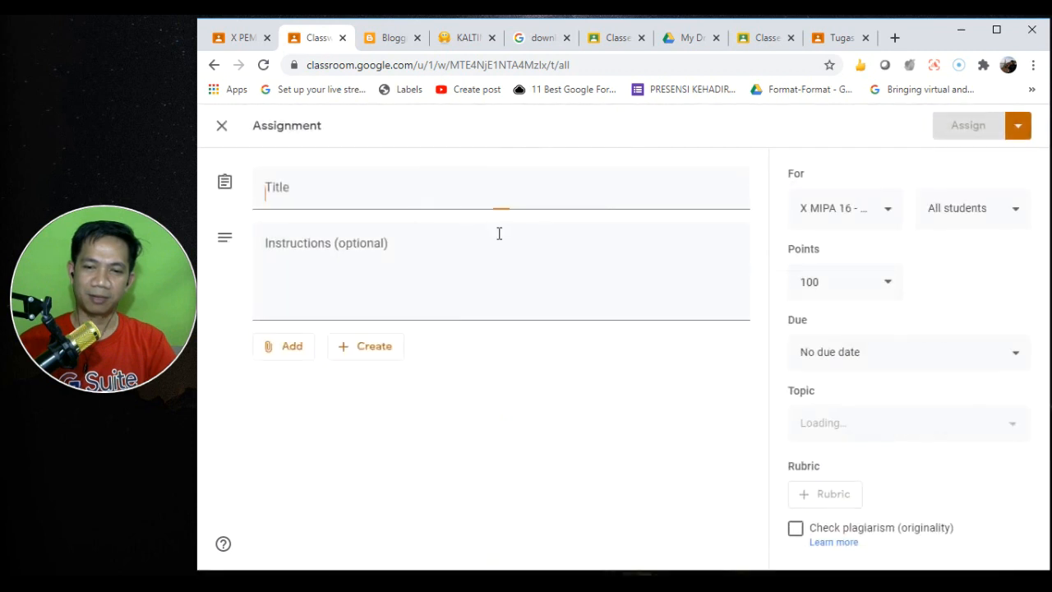
{"action": "type", "text": "Presensi"}
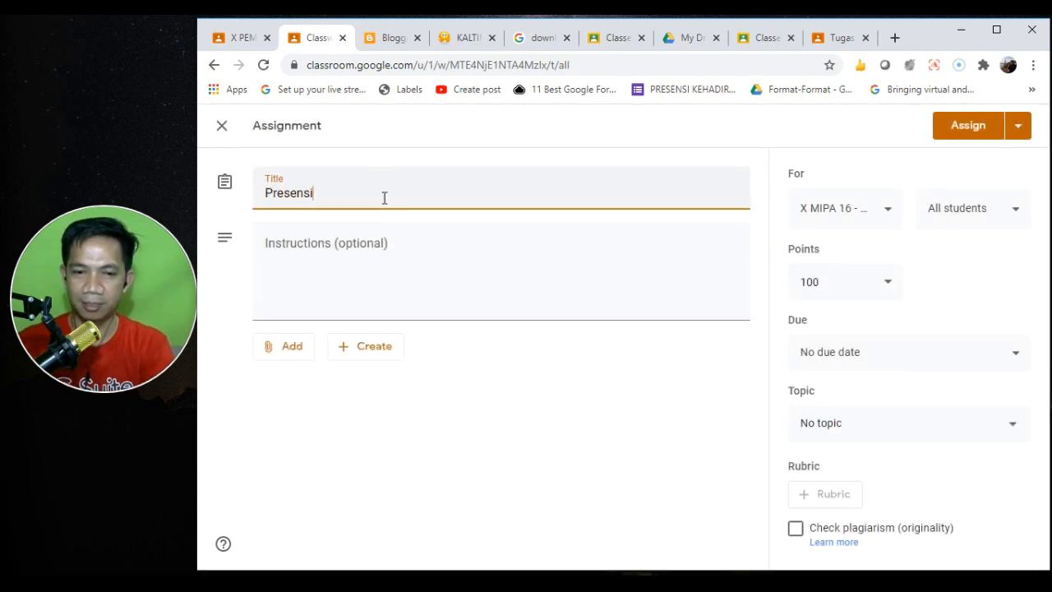
{"action": "left_click", "coordinate": [355, 259]}
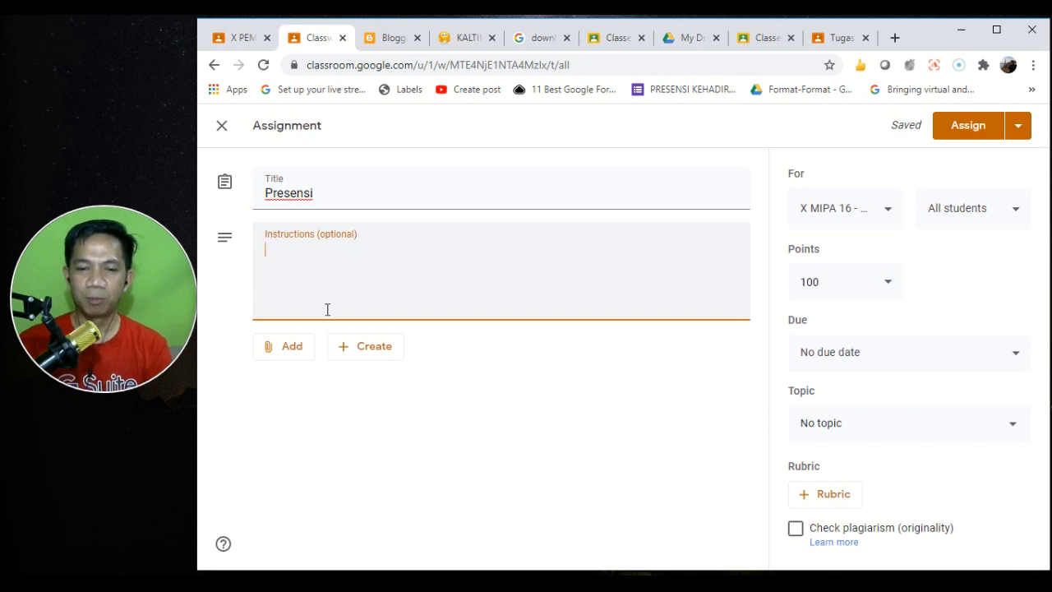
- Attach the Absensi Jamboard from Drive, making a copy for each student
{"action": "left_click", "coordinate": [278, 347]}
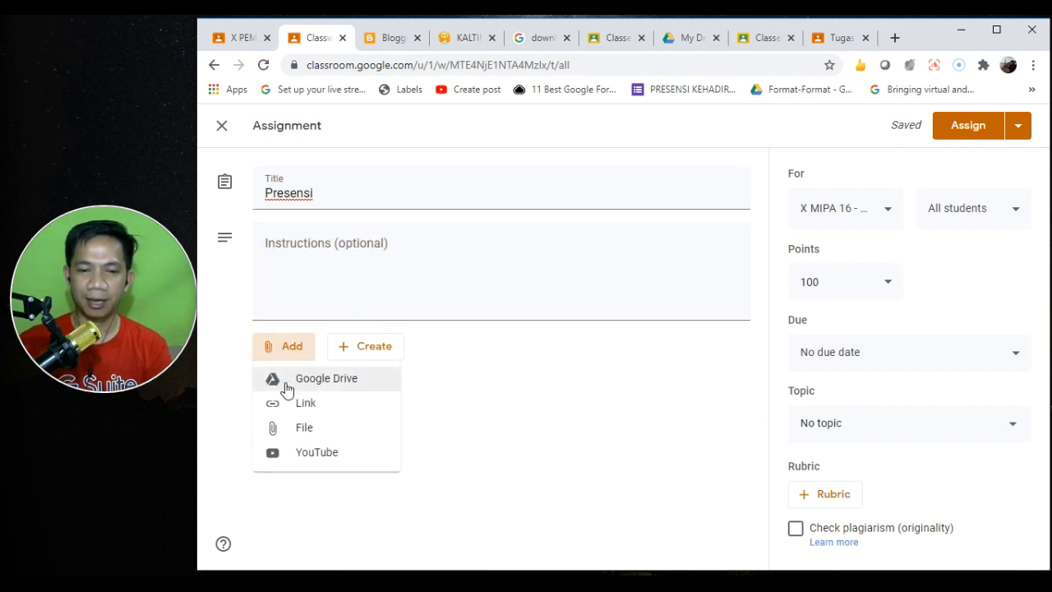
{"action": "left_click", "coordinate": [344, 382]}
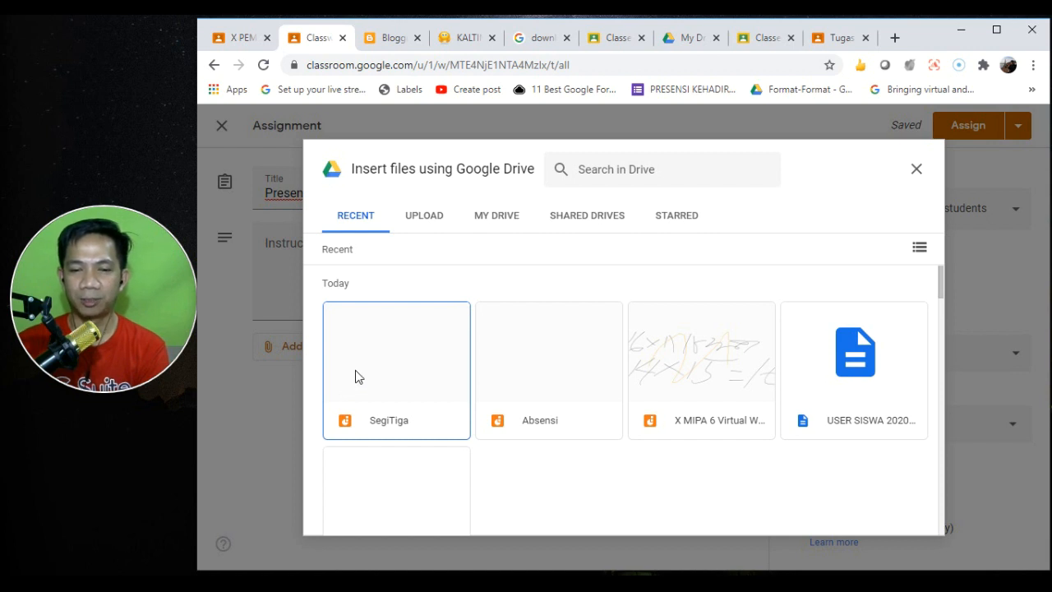
{"action": "left_click", "coordinate": [550, 392]}
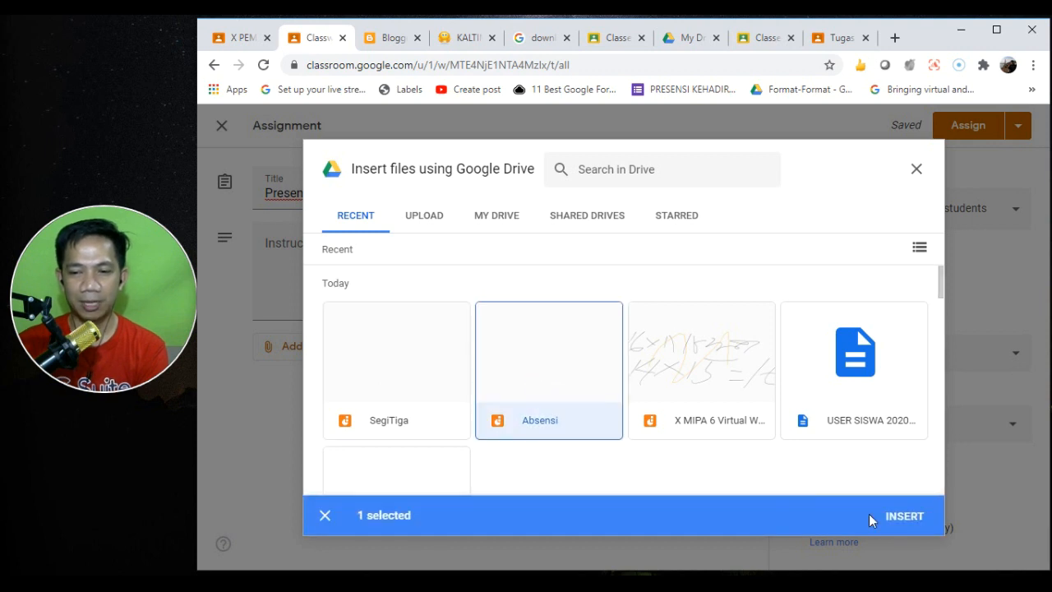
{"action": "left_click", "coordinate": [904, 516]}
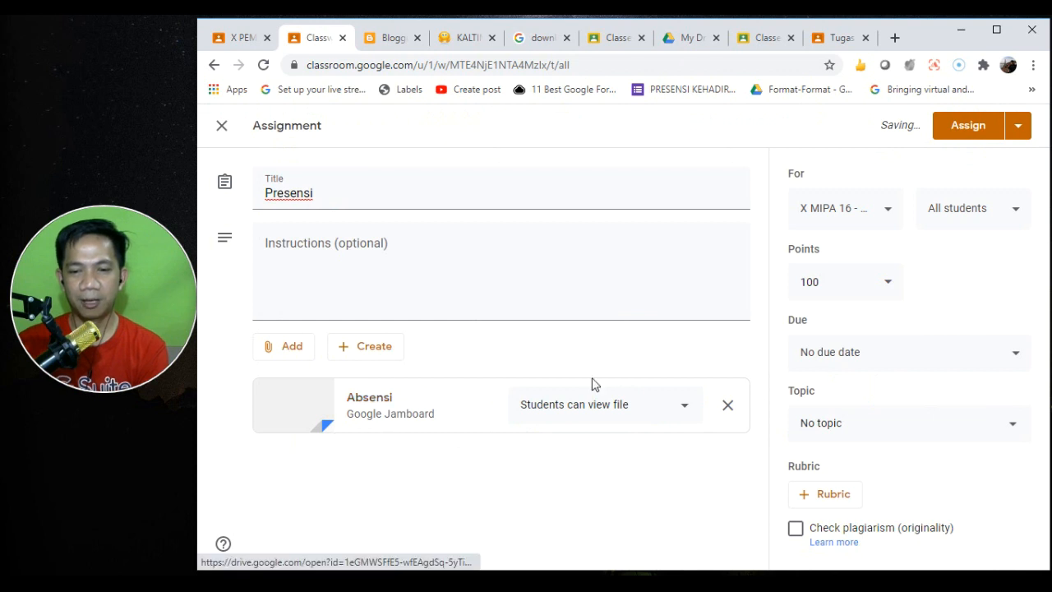
{"action": "left_click", "coordinate": [683, 411]}
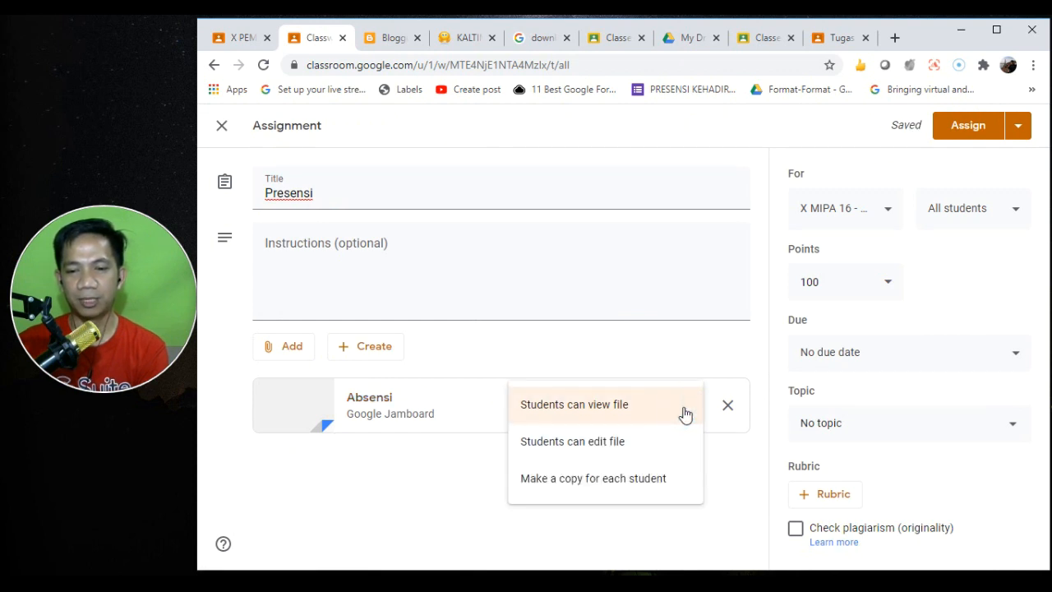
{"action": "left_click", "coordinate": [632, 486]}
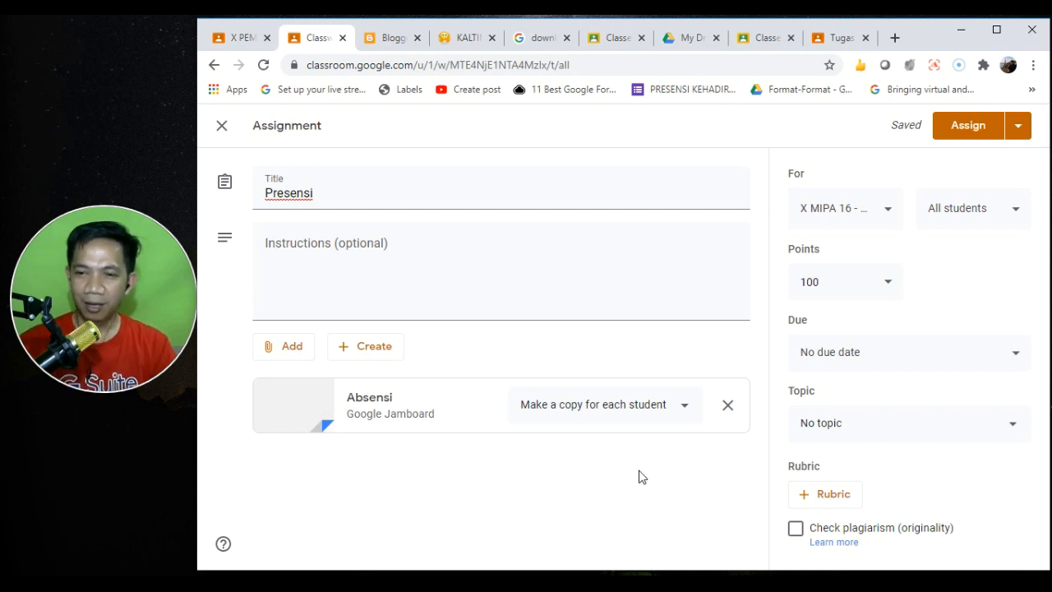
- File the assignment under Absensi as ungraded and assign it
{"action": "left_click", "coordinate": [893, 427]}
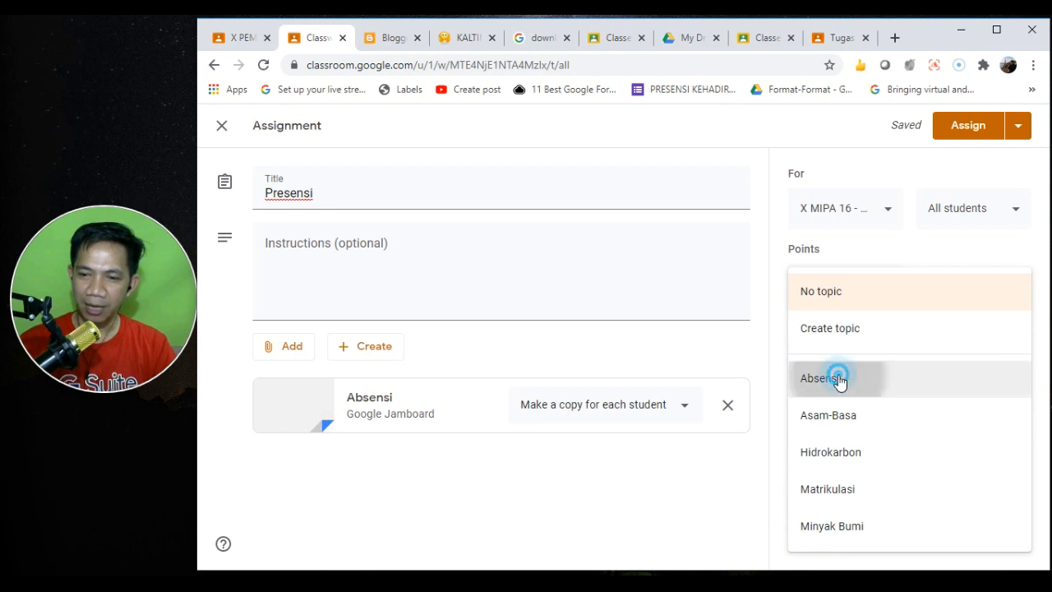
{"action": "left_click", "coordinate": [838, 378]}
{"action": "left_click", "coordinate": [842, 281]}
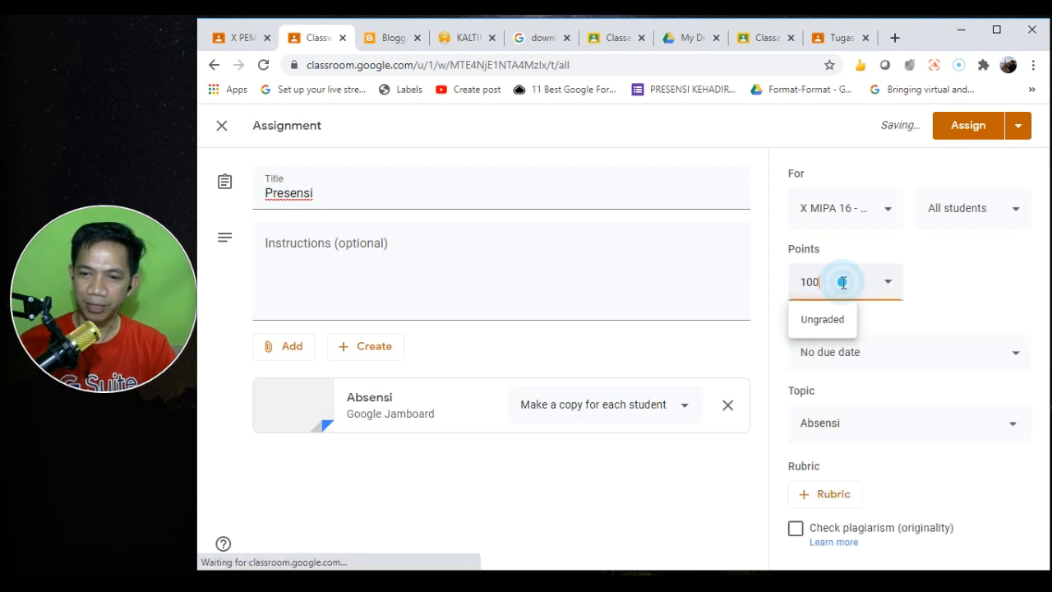
{"action": "left_click", "coordinate": [826, 319]}
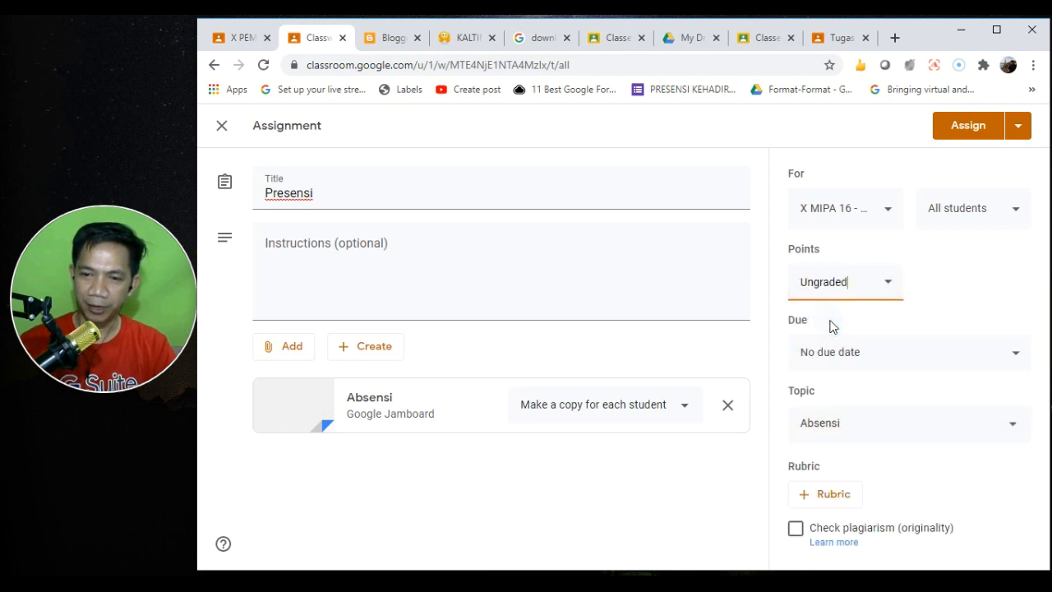
{"action": "left_click", "coordinate": [962, 128]}
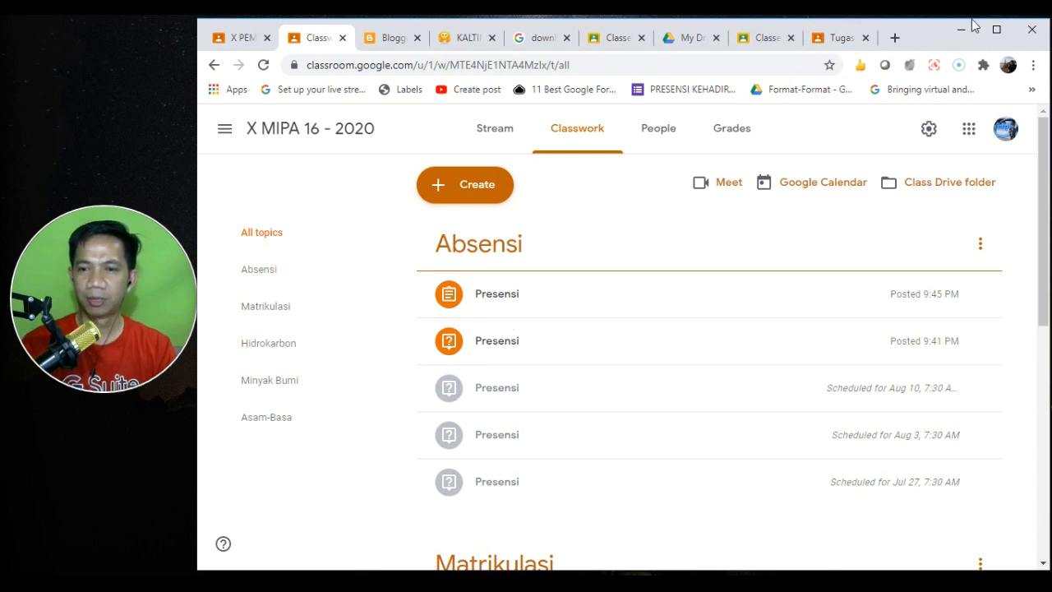
- As the student, open the new Presensi assignment under Absensi and launch its Jamboard copy
{"action": "left_click", "coordinate": [828, 41]}
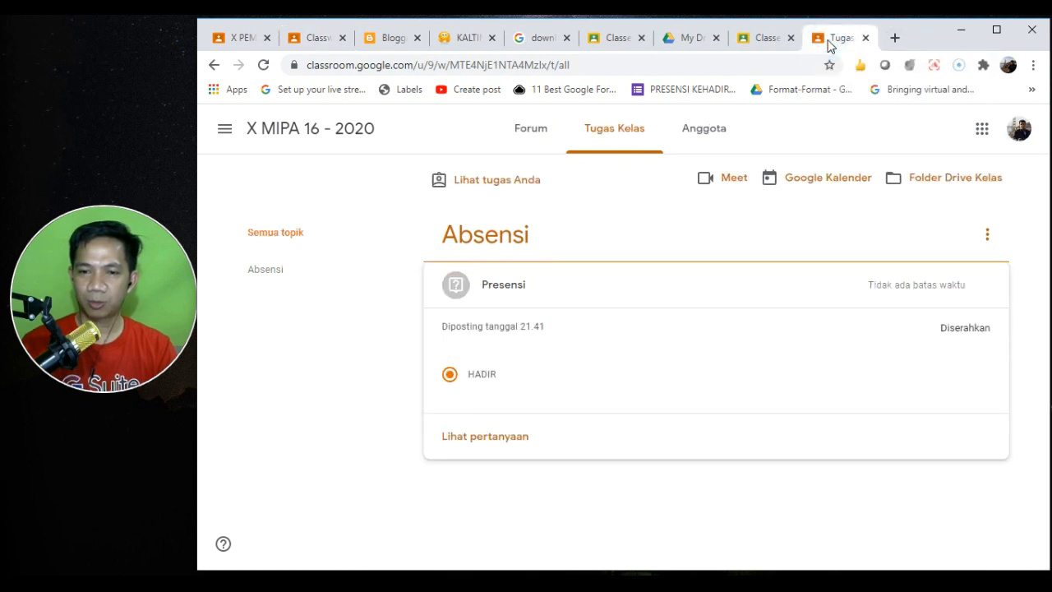
{"action": "left_click", "coordinate": [495, 236]}
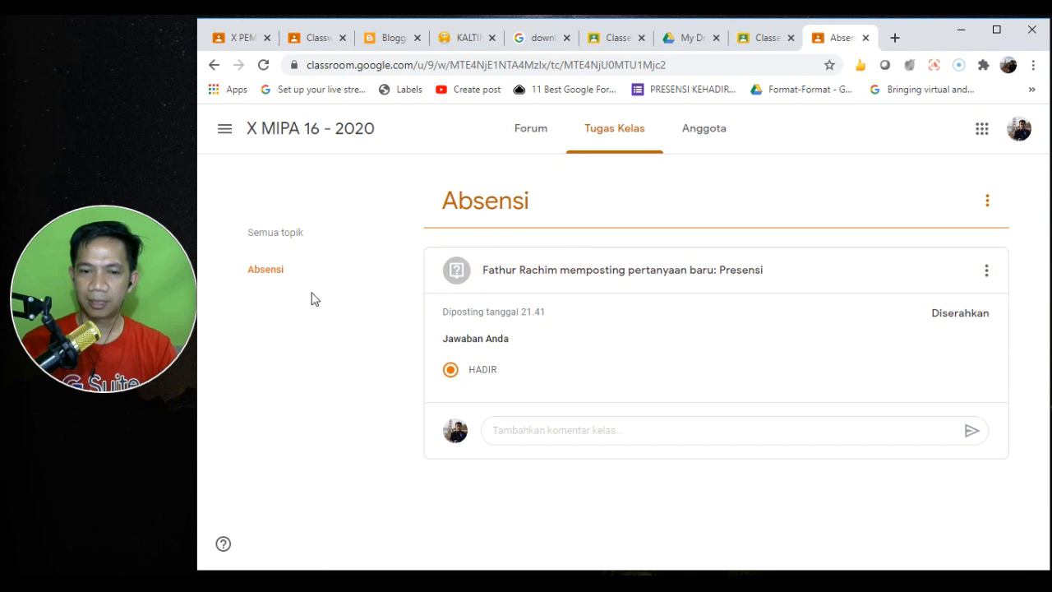
{"action": "left_click", "coordinate": [258, 271]}
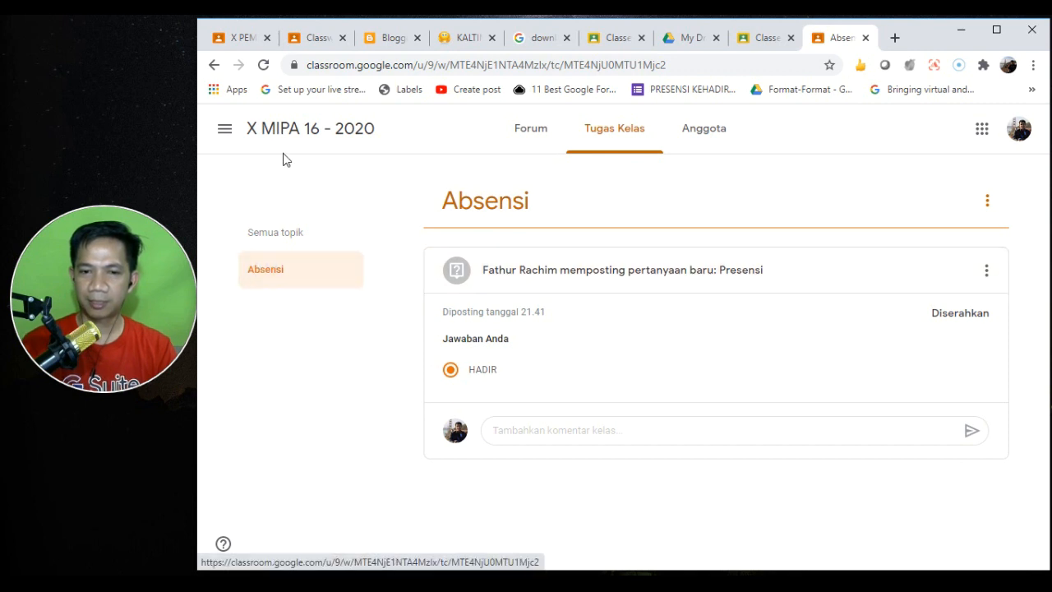
{"action": "left_click", "coordinate": [263, 64]}
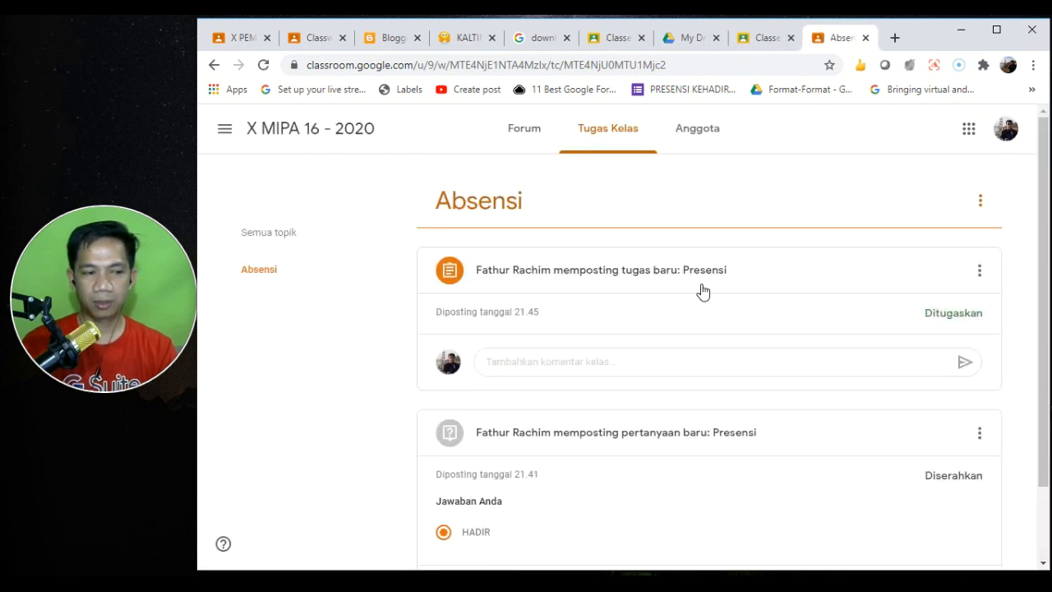
{"action": "left_click", "coordinate": [623, 267]}
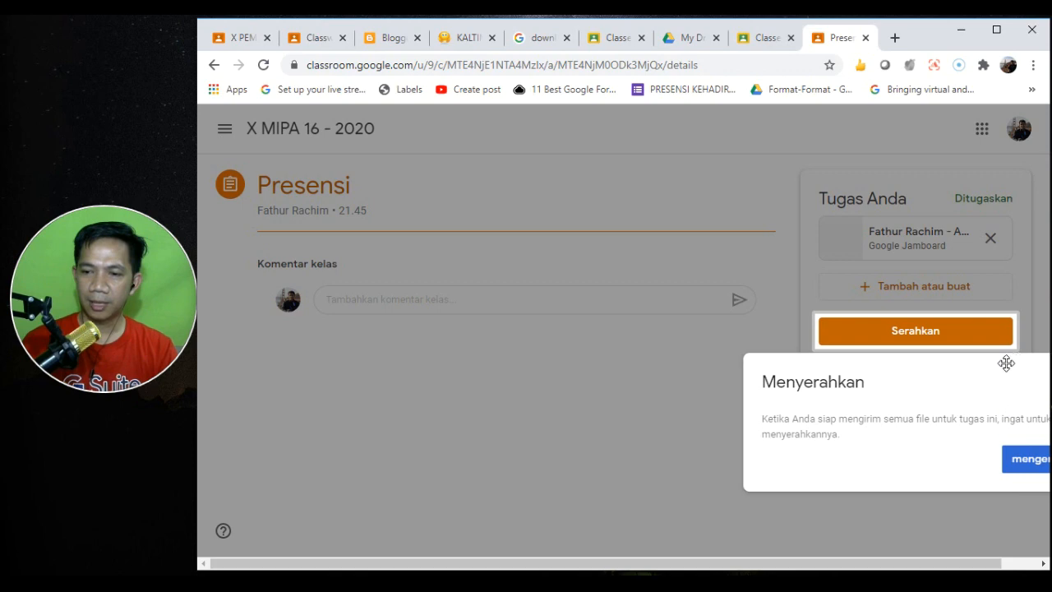
{"action": "left_click", "coordinate": [1017, 458]}
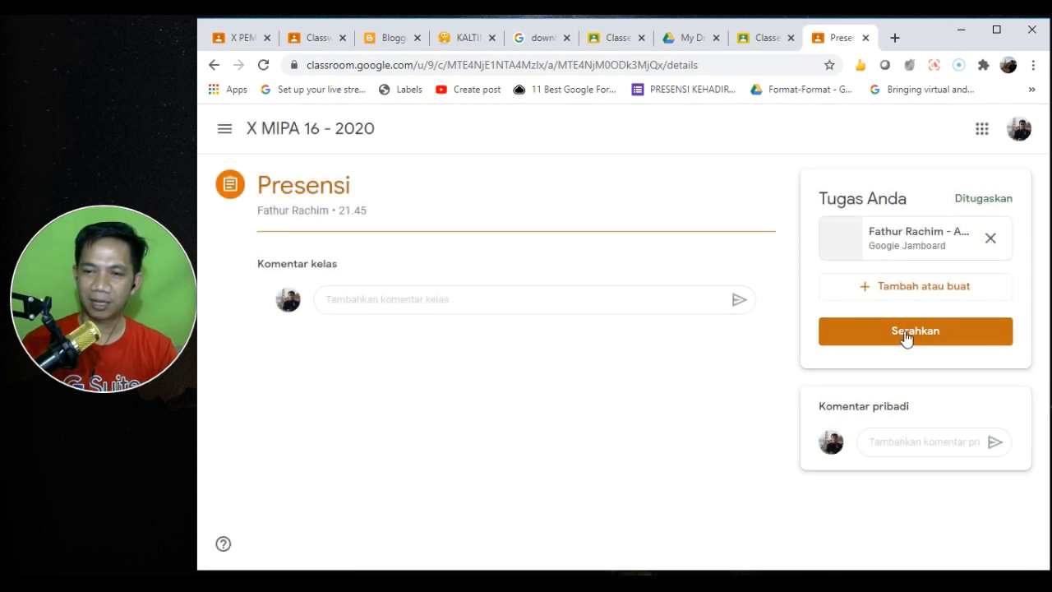
{"action": "left_click", "coordinate": [881, 240]}
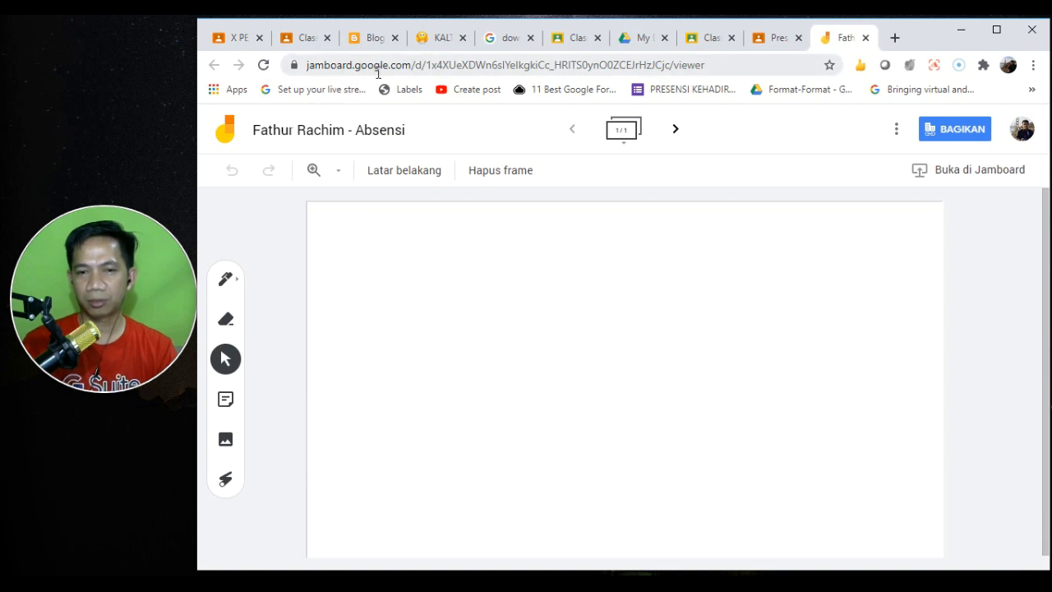
- Select the Pen tool with the plain pen type
{"action": "left_click", "coordinate": [225, 280]}
{"action": "left_click", "coordinate": [235, 282]}
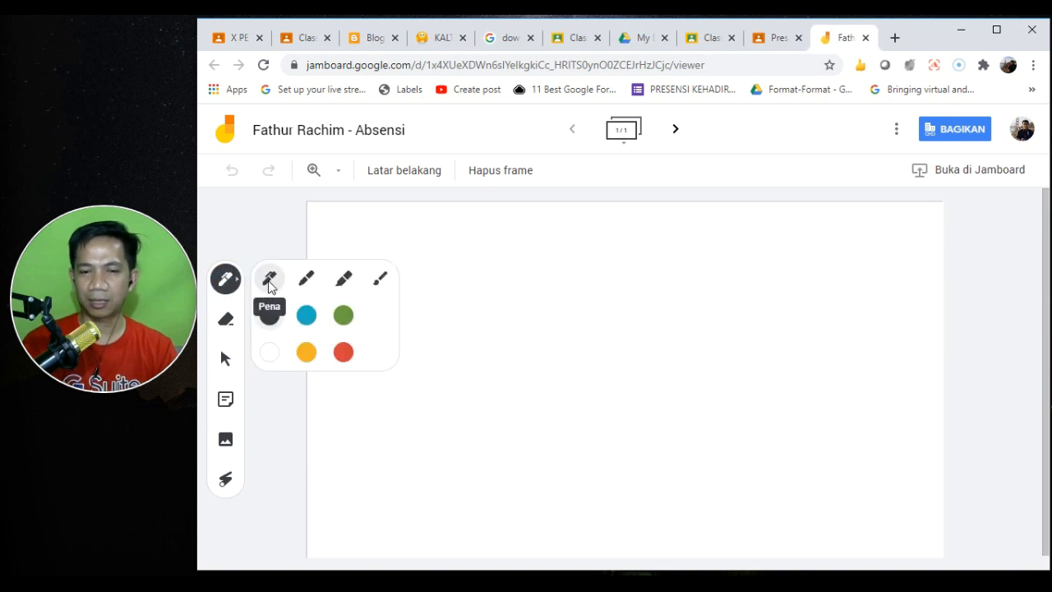
{"action": "left_click", "coordinate": [270, 285]}
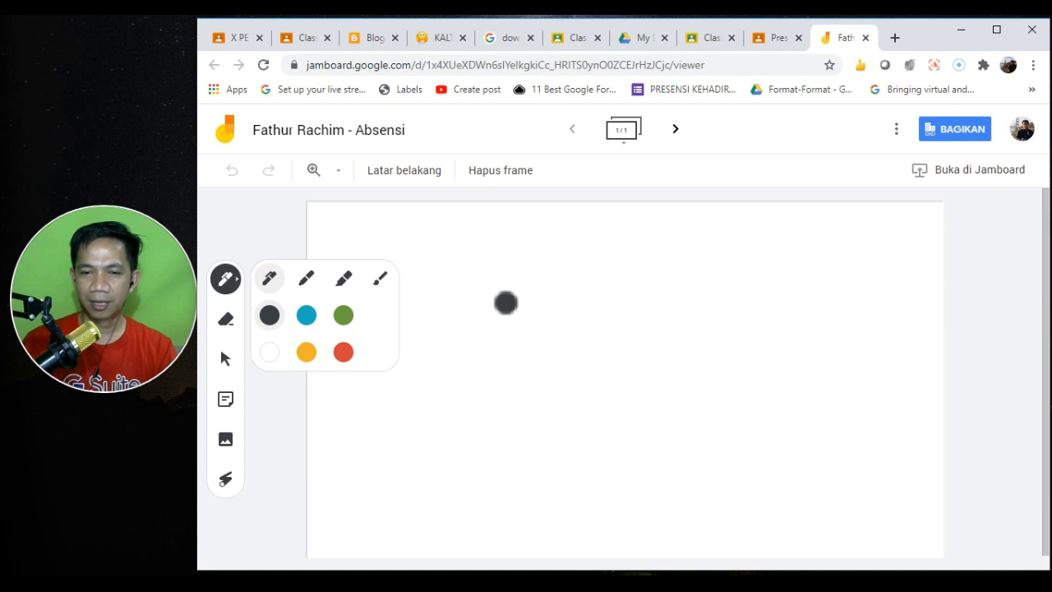
- Draw a trial scribble across the frame, then wipe it with Hapus frame
{"action": "mouse_move", "coordinate": [500, 308]}
{"action": "left_mouse_down"}
{"action": "mouse_move", "coordinate": [481, 257]}
{"action": "mouse_move", "coordinate": [564, 305]}
{"action": "mouse_move", "coordinate": [538, 303]}
{"action": "mouse_move", "coordinate": [517, 402]}
{"action": "mouse_move", "coordinate": [400, 392]}
{"action": "left_mouse_up"}
{"action": "mouse_move", "coordinate": [468, 349]}
{"action": "left_mouse_down"}
{"action": "mouse_move", "coordinate": [529, 363]}
{"action": "mouse_move", "coordinate": [551, 393]}
{"action": "left_mouse_up"}
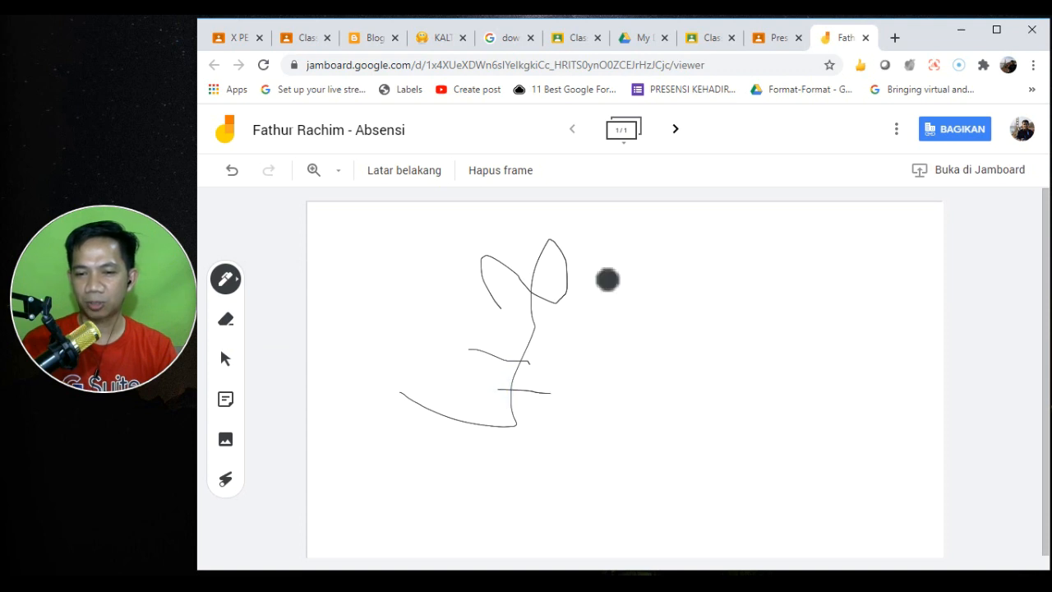
{"action": "left_click_drag", "start_coordinate": [594, 255], "coordinate": [584, 416]}
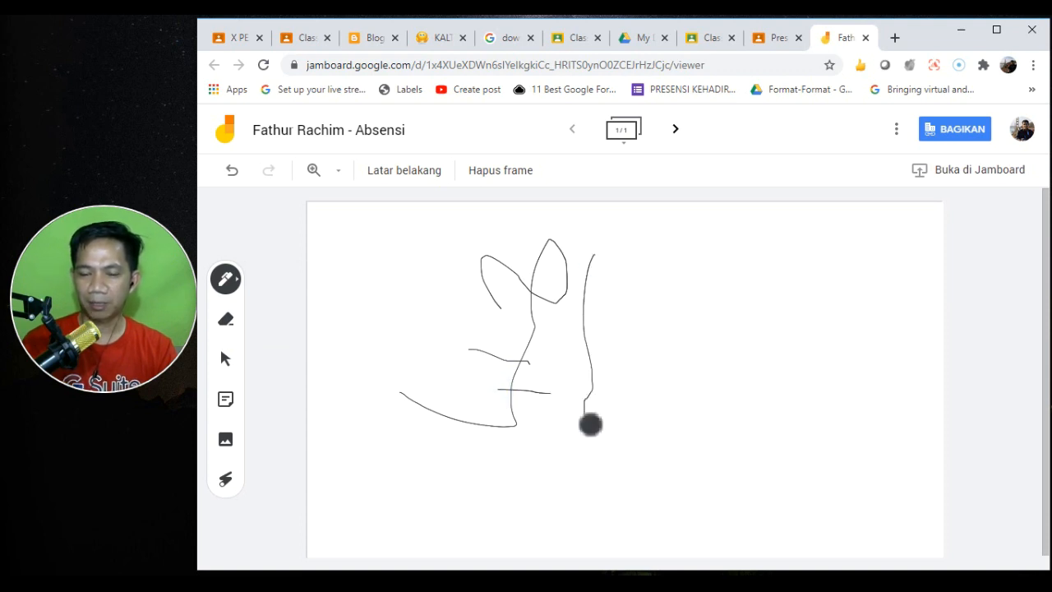
{"action": "mouse_move", "coordinate": [589, 279]}
{"action": "left_mouse_down"}
{"action": "mouse_move", "coordinate": [680, 268]}
{"action": "mouse_move", "coordinate": [547, 340]}
{"action": "mouse_move", "coordinate": [675, 413]}
{"action": "left_mouse_up"}
{"action": "mouse_move", "coordinate": [680, 363]}
{"action": "left_mouse_down"}
{"action": "mouse_move", "coordinate": [728, 361]}
{"action": "mouse_move", "coordinate": [772, 383]}
{"action": "left_mouse_up"}
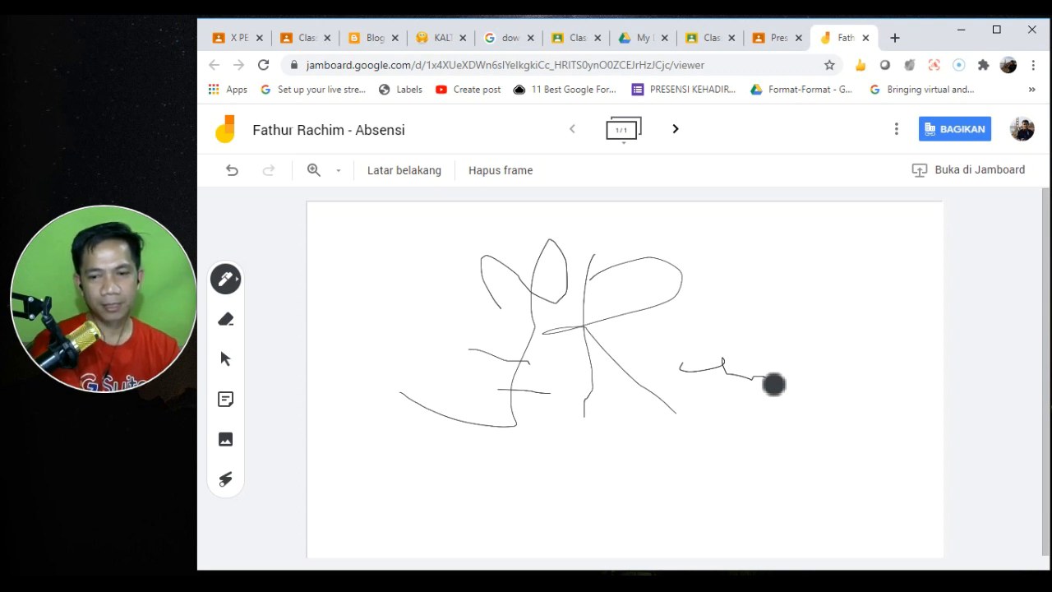
{"action": "left_click", "coordinate": [495, 174]}
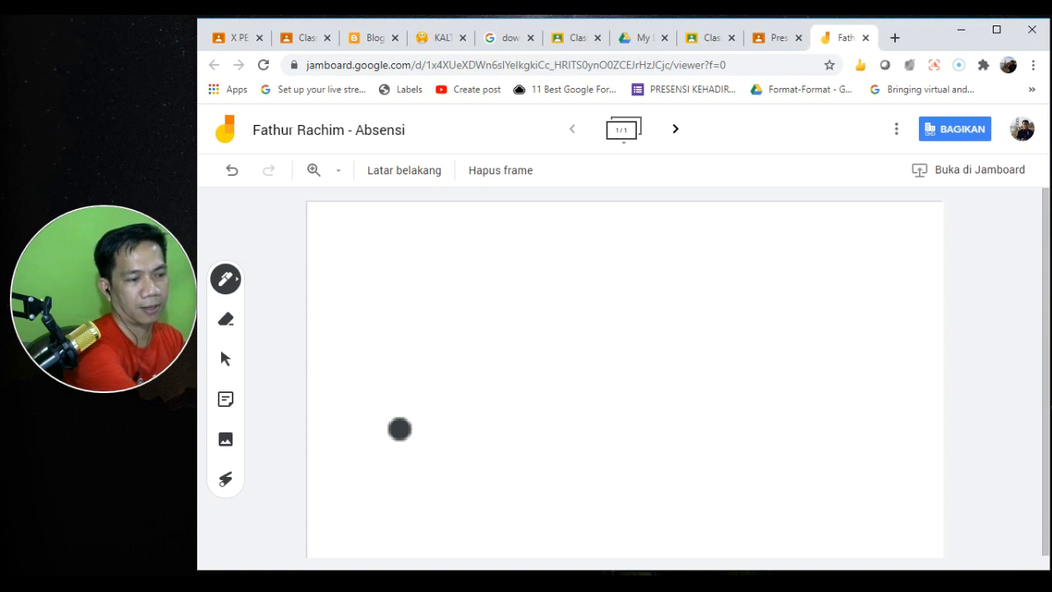
- Handwrite a pink signature across the middle of the frame, then return to the Presensi assignment
{"action": "left_click_drag", "start_coordinate": [501, 342], "coordinate": [544, 289]}
{"action": "left_click_drag", "start_coordinate": [507, 362], "coordinate": [552, 360]}
{"action": "left_click_drag", "start_coordinate": [523, 383], "coordinate": [557, 378]}
{"action": "mouse_move", "coordinate": [546, 293]}
{"action": "left_mouse_down"}
{"action": "mouse_move", "coordinate": [540, 422]}
{"action": "mouse_move", "coordinate": [444, 362]}
{"action": "left_mouse_up"}
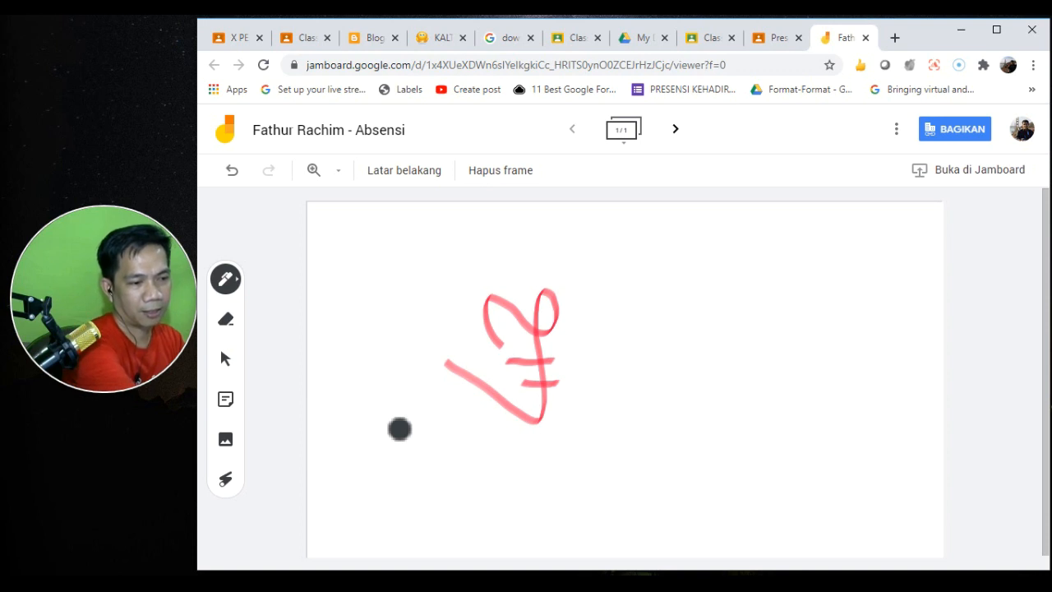
{"action": "mouse_move", "coordinate": [575, 297]}
{"action": "left_mouse_down"}
{"action": "mouse_move", "coordinate": [577, 404]}
{"action": "mouse_move", "coordinate": [588, 291]}
{"action": "mouse_move", "coordinate": [578, 363]}
{"action": "mouse_move", "coordinate": [632, 409]}
{"action": "mouse_move", "coordinate": [670, 400]}
{"action": "left_mouse_up"}
{"action": "left_click_drag", "start_coordinate": [794, 375], "coordinate": [840, 352]}
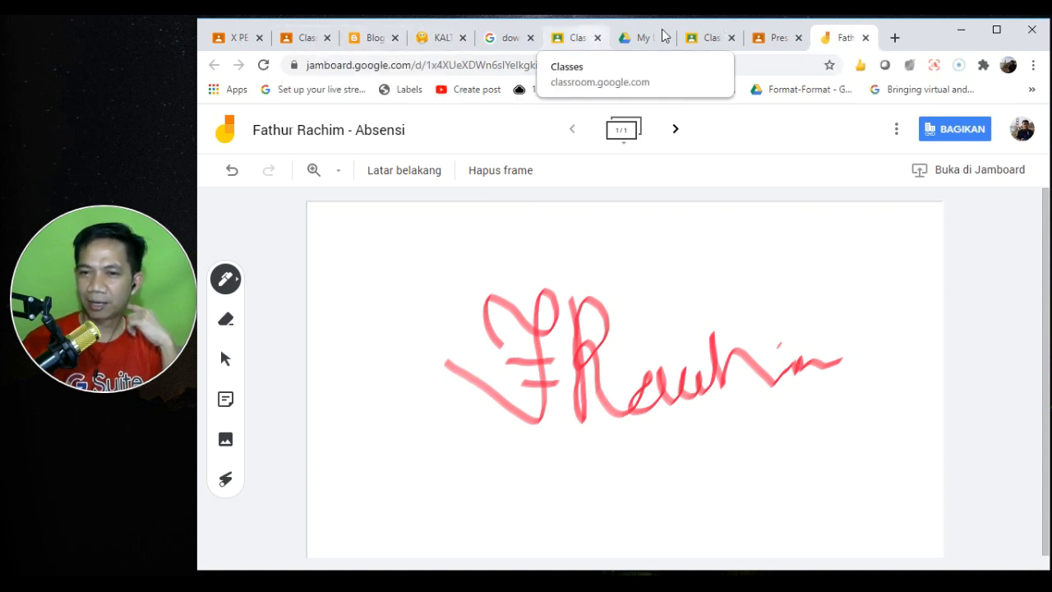
{"action": "left_click", "coordinate": [775, 38]}
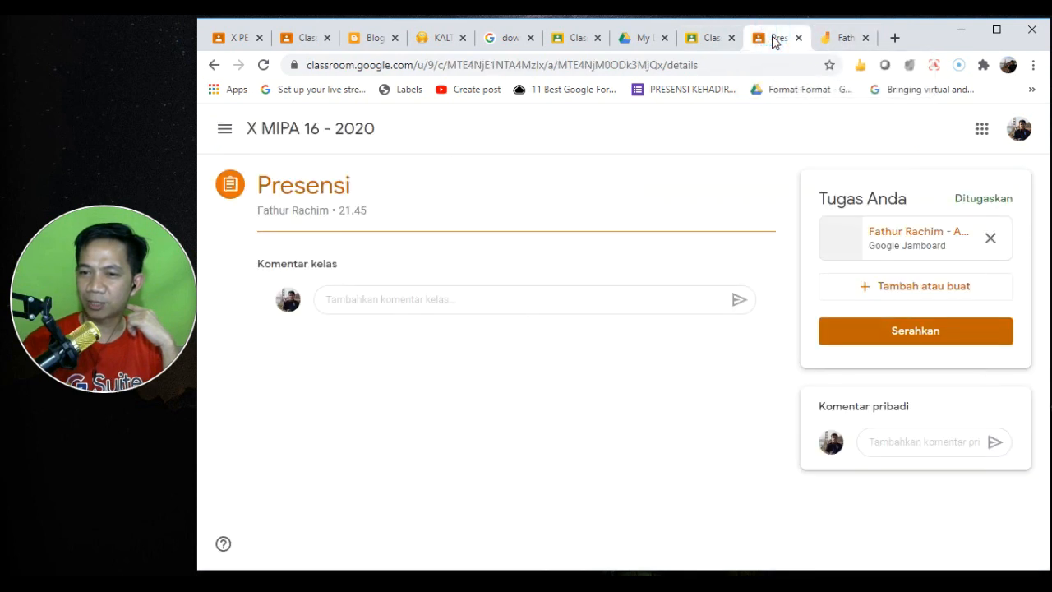
- Turn in the Presensi work with Serahkan, then open the original Absensi Jamboard from teacher Classwork
{"action": "left_click", "coordinate": [930, 332]}
{"action": "left_click", "coordinate": [701, 394]}
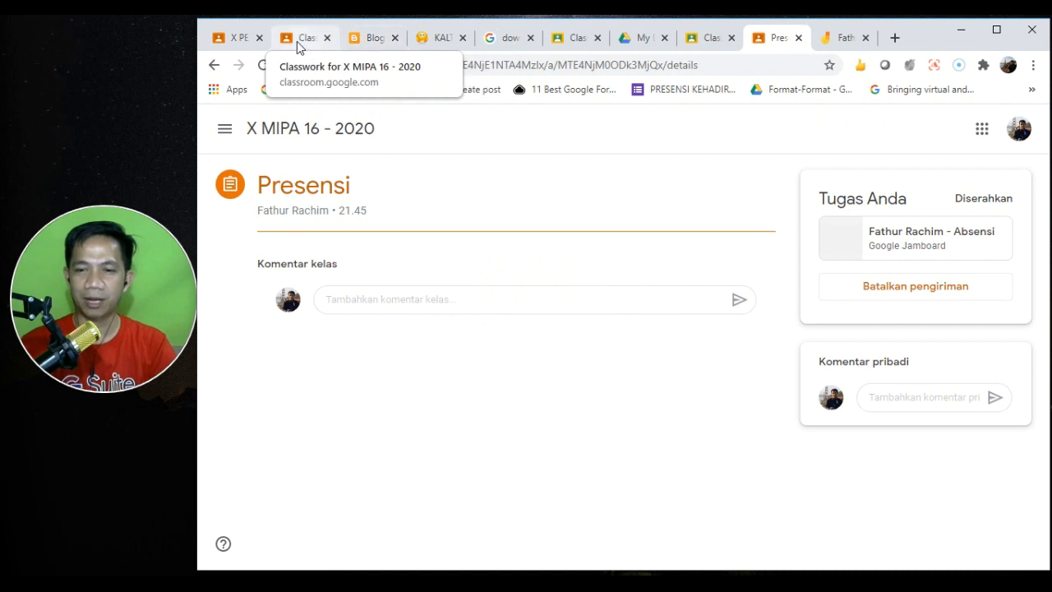
{"action": "left_click", "coordinate": [297, 41]}
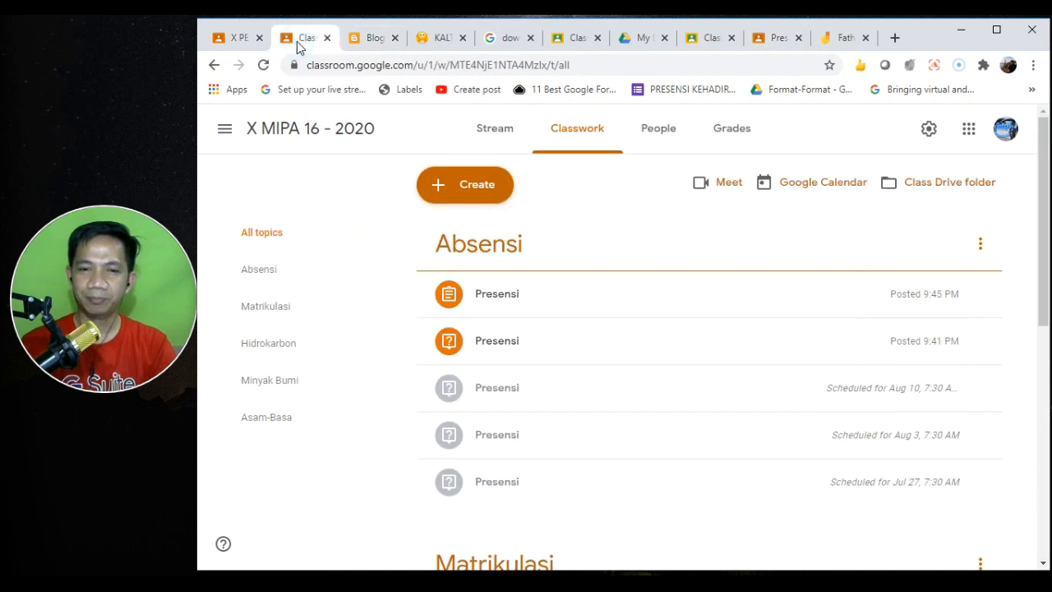
{"action": "left_click", "coordinate": [512, 299]}
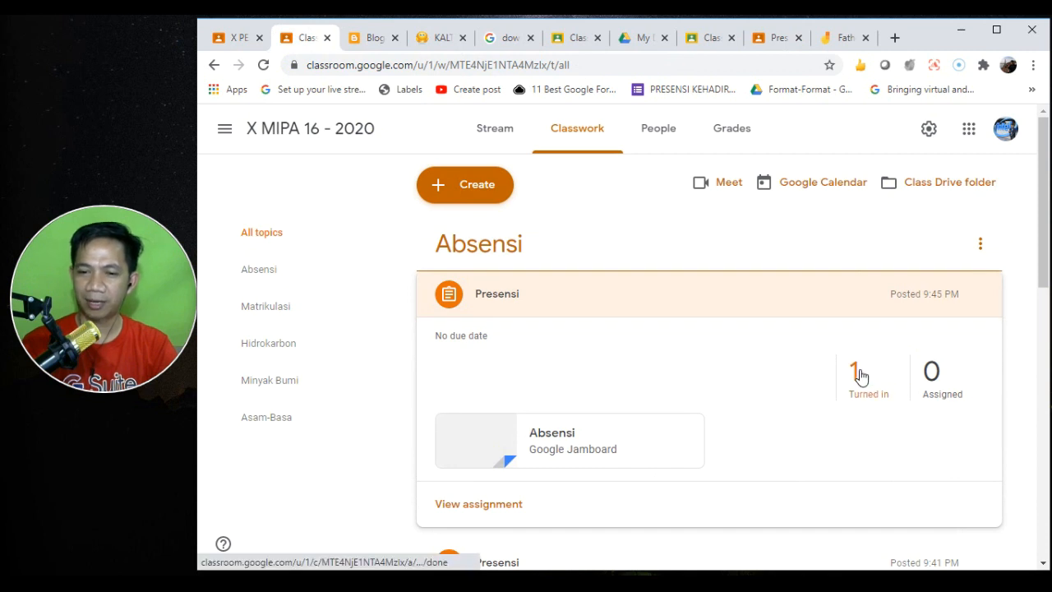
{"action": "left_click", "coordinate": [564, 435]}
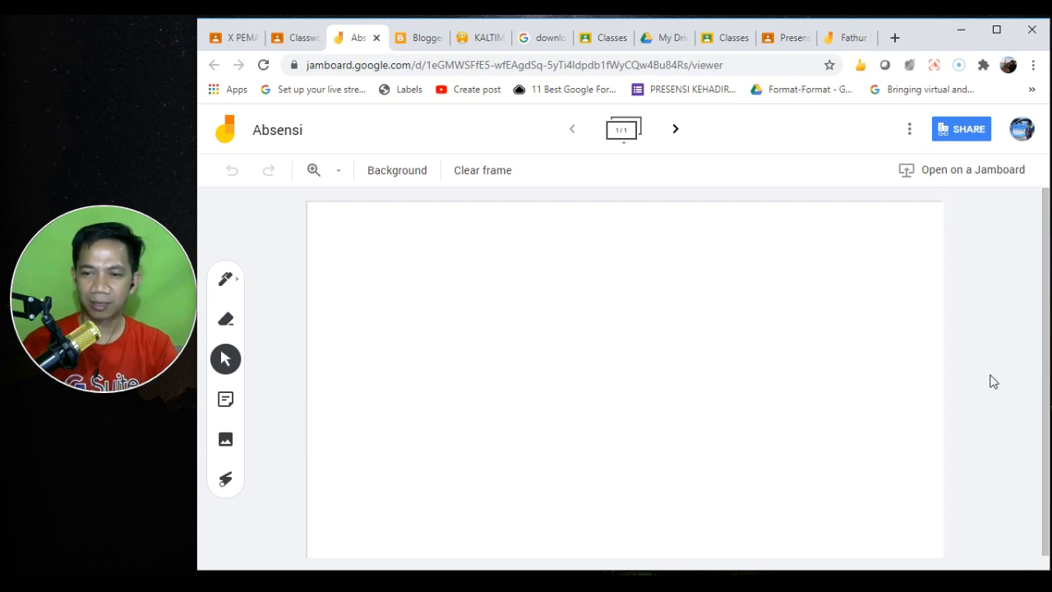
- Close the separate student board window and reopen the submitted Jamboard from Presensi
{"action": "left_click_drag", "start_coordinate": [1050, 335], "coordinate": [1046, 372]}
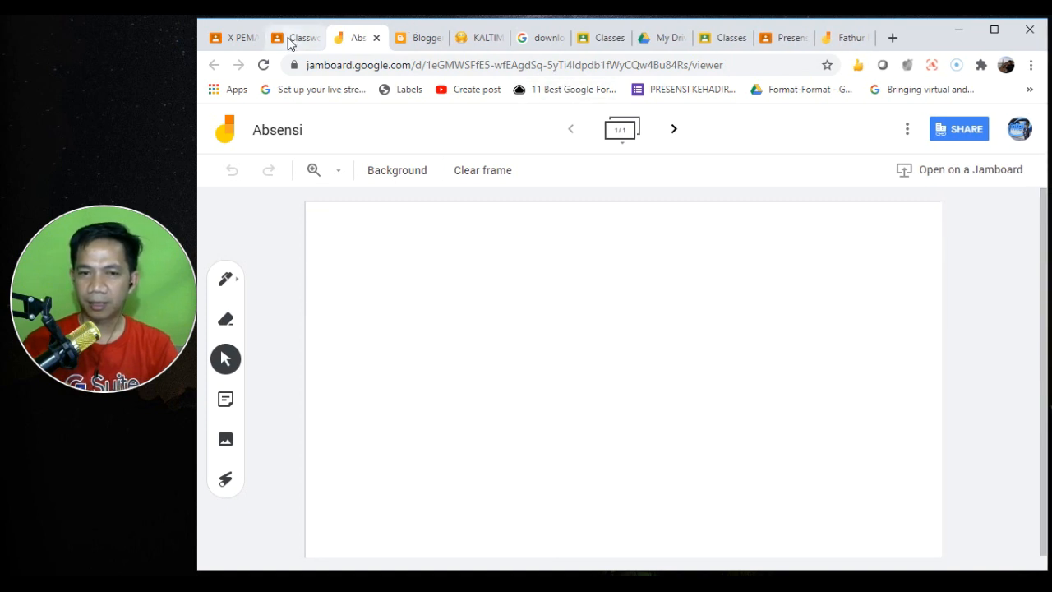
{"action": "left_click", "coordinate": [862, 46]}
{"action": "left_click_drag", "start_coordinate": [846, 38], "coordinate": [819, 111]}
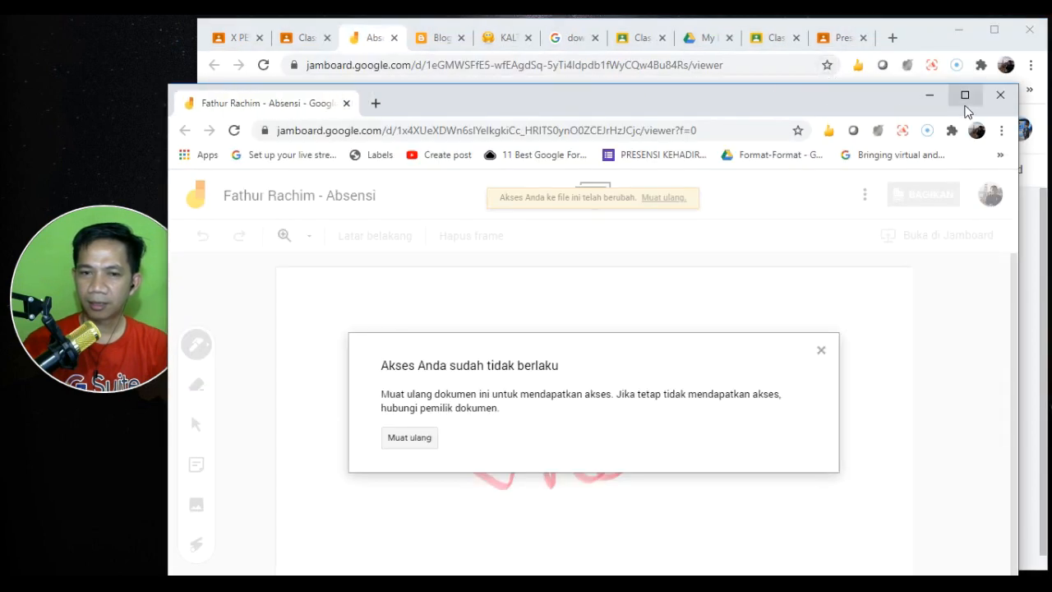
{"action": "left_click", "coordinate": [999, 95]}
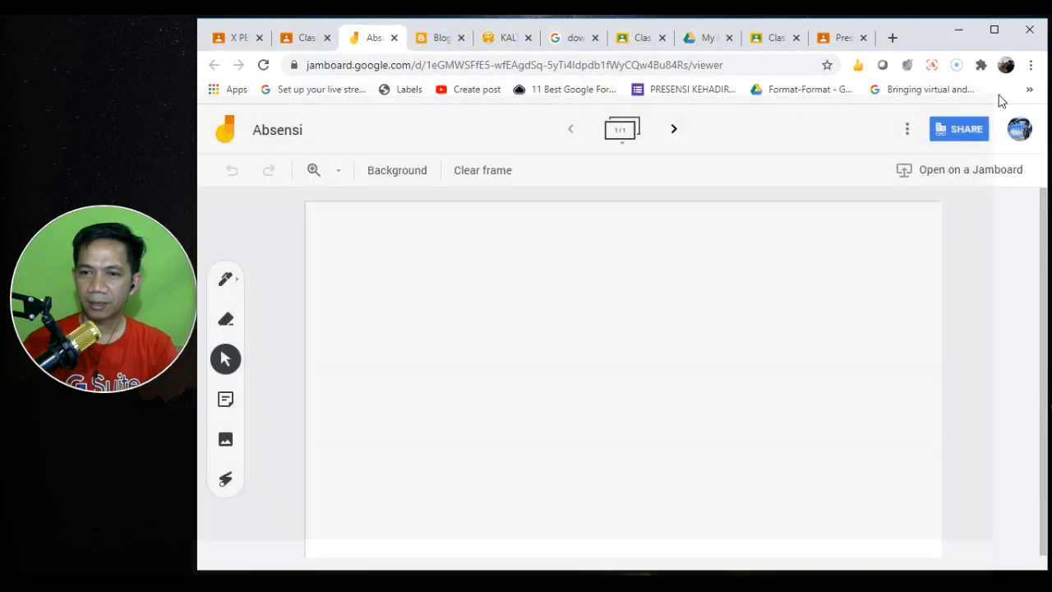
{"action": "left_click", "coordinate": [838, 39]}
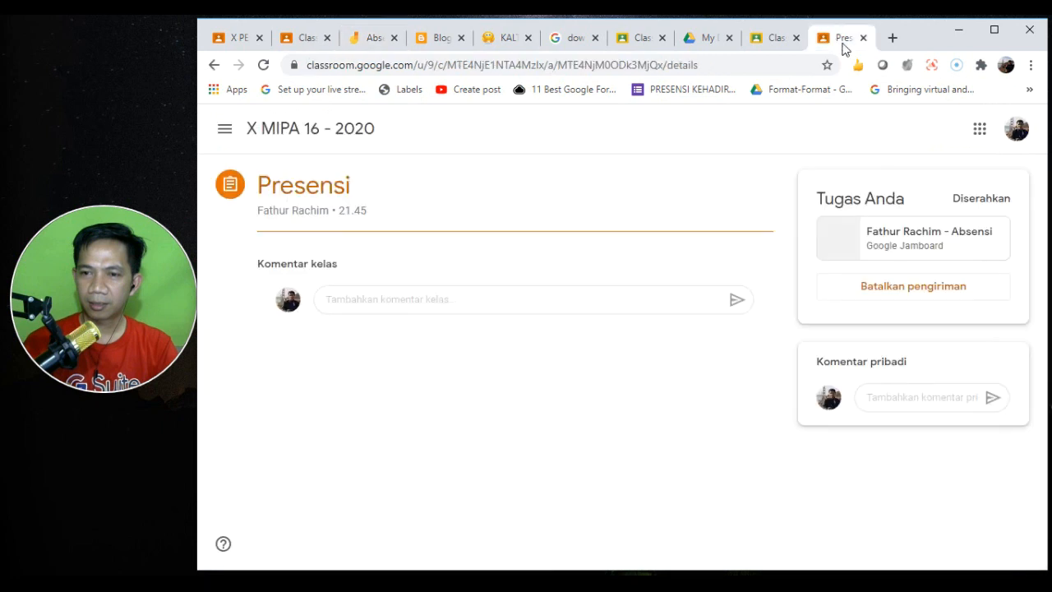
{"action": "left_click", "coordinate": [911, 238]}
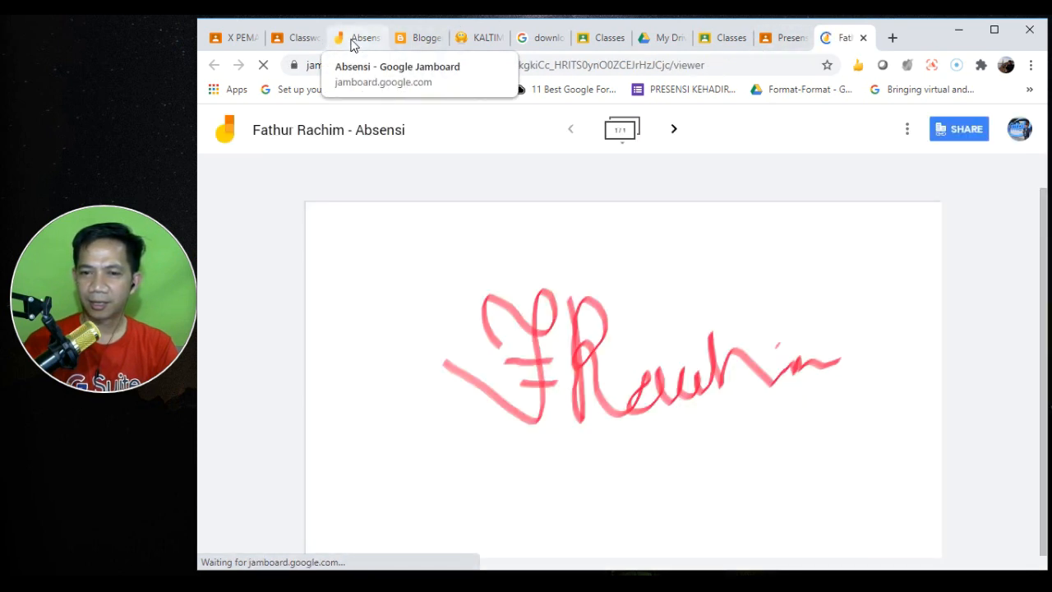
- Close the original blank Absensi Jamboard tab
{"action": "left_click", "coordinate": [353, 44]}
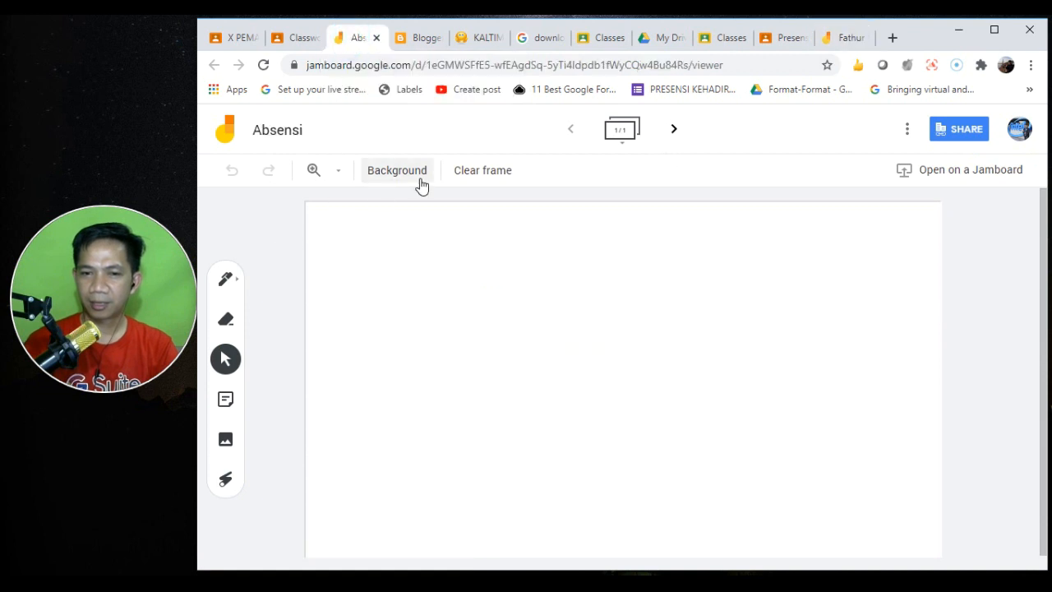
{"action": "left_click", "coordinate": [571, 134]}
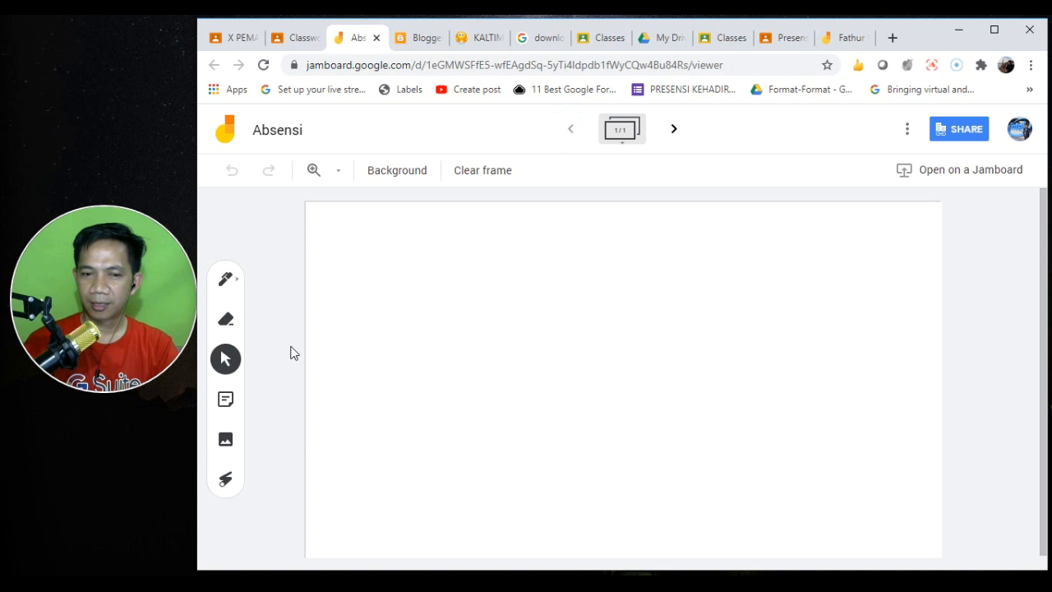
{"action": "left_click", "coordinate": [376, 38]}
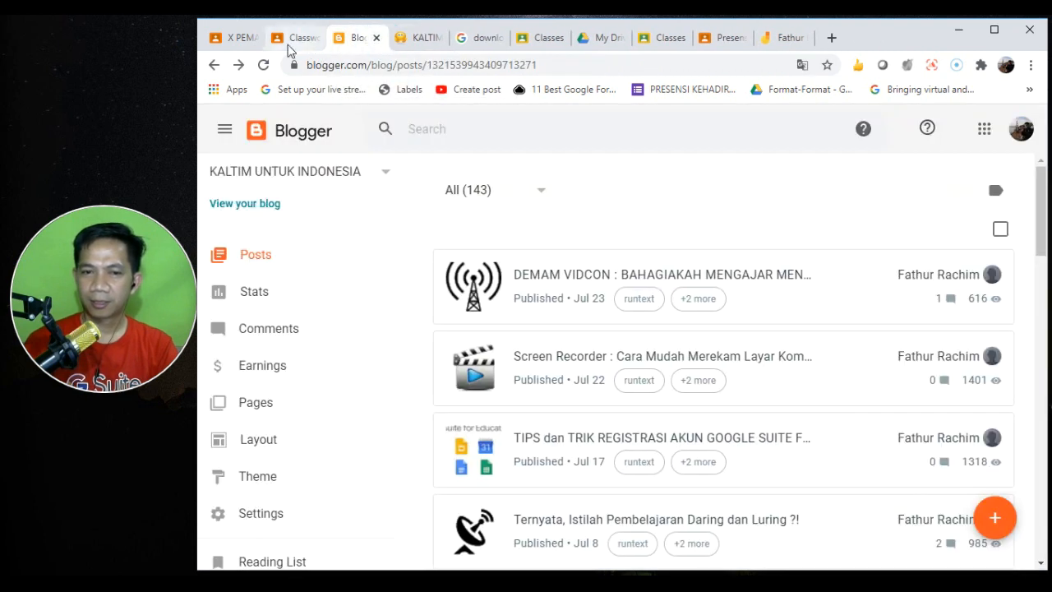
- Refresh the teacher's Classwork page, expand Presensi, and open its Absensi Jamboard attachment
{"action": "left_click", "coordinate": [290, 40]}
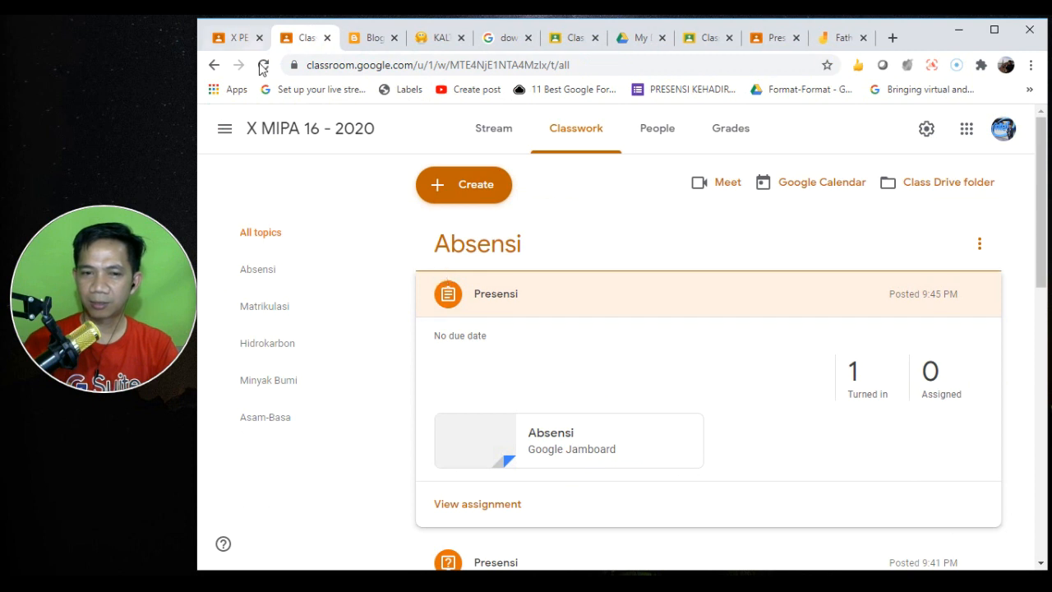
{"action": "left_click", "coordinate": [264, 64]}
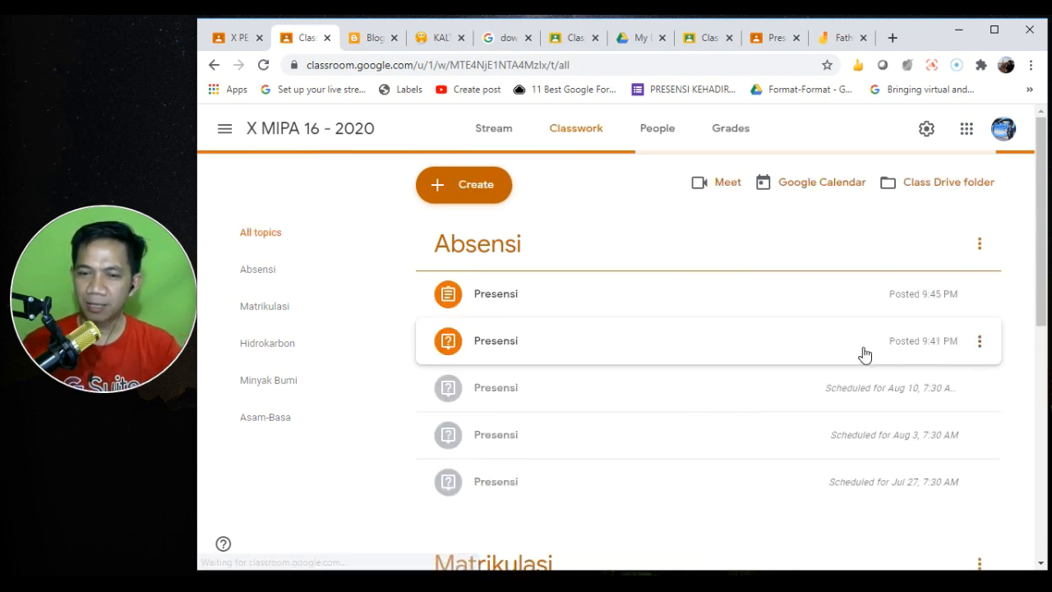
{"action": "left_click", "coordinate": [534, 302]}
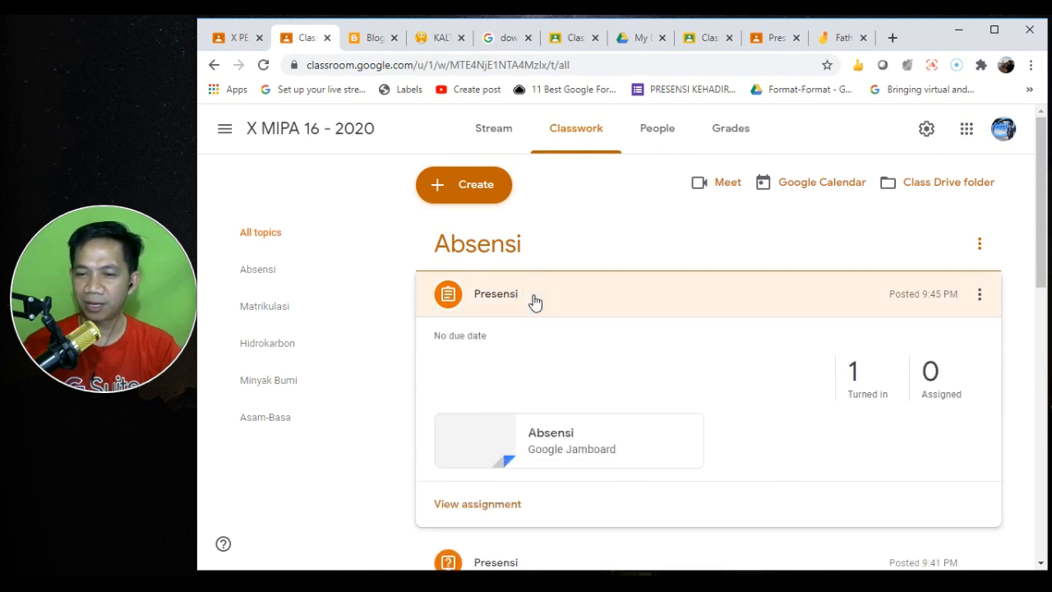
{"action": "left_click", "coordinate": [549, 442]}
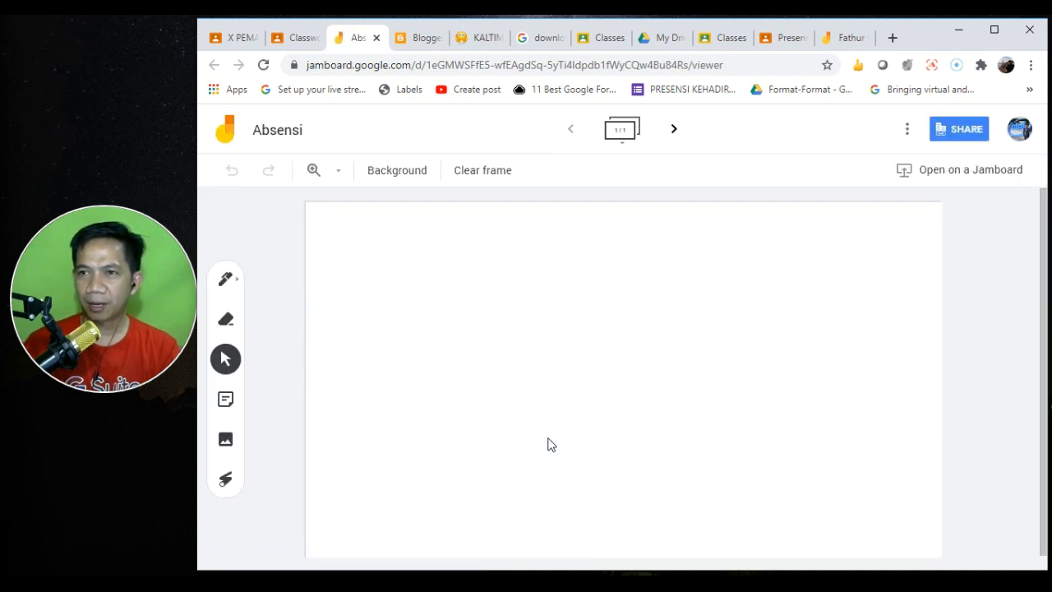
- Set the pen to red with the marker style
{"action": "left_click", "coordinate": [227, 280]}
{"action": "left_click", "coordinate": [233, 280]}
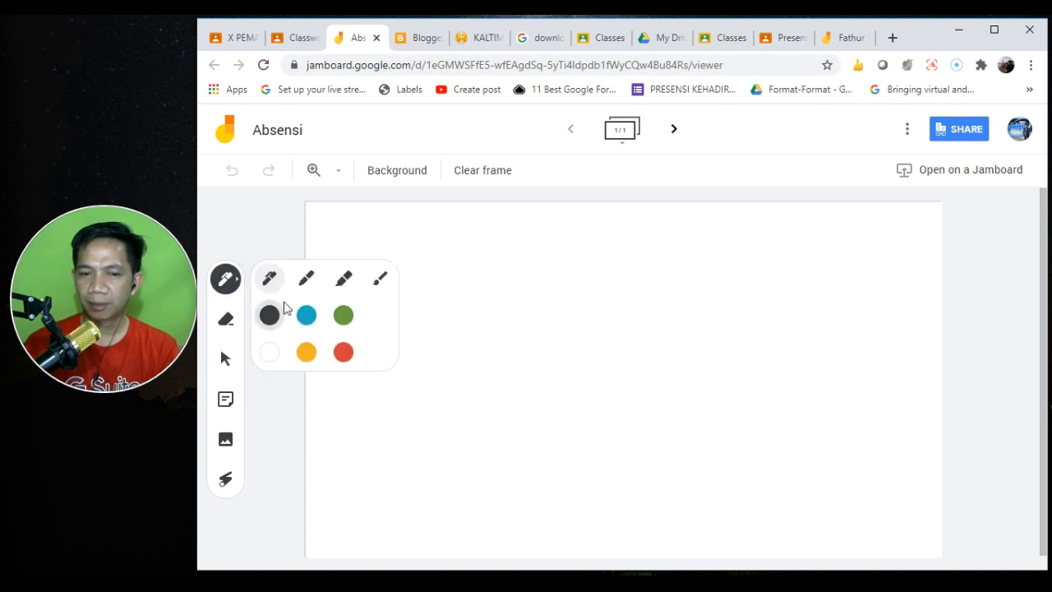
{"action": "left_click", "coordinate": [343, 353]}
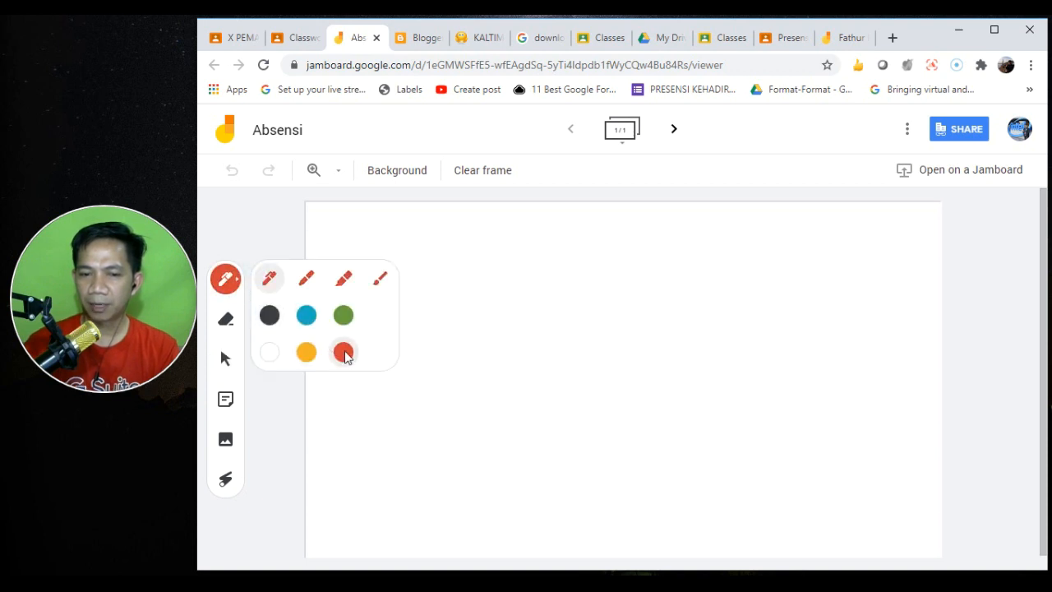
{"action": "left_click", "coordinate": [345, 279]}
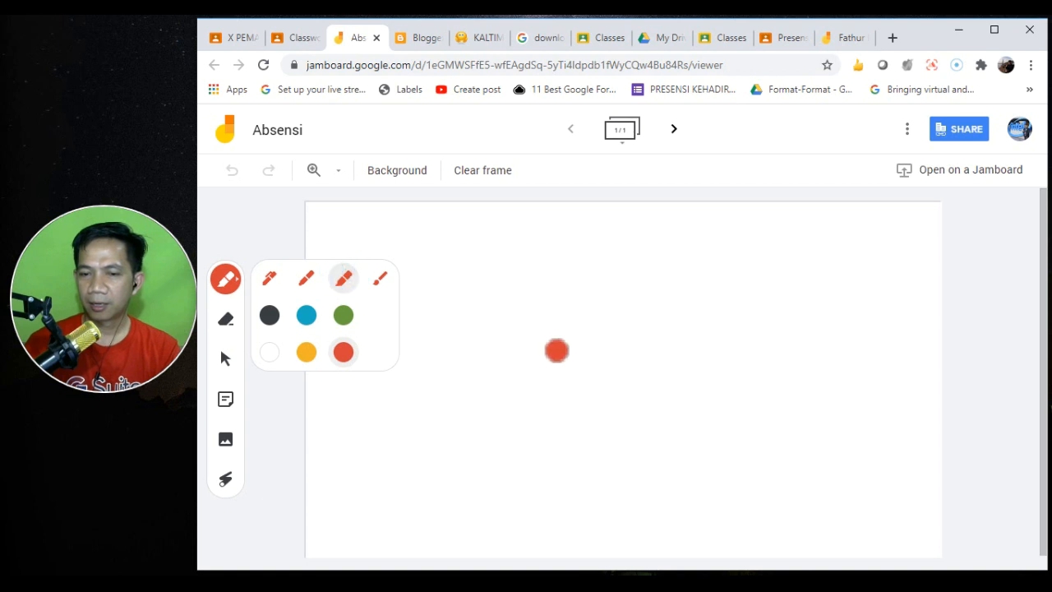
{"action": "left_click", "coordinate": [548, 337]}
- Draw a red signature across the board centre, then go to the student's board copy
{"action": "mouse_move", "coordinate": [549, 337]}
{"action": "left_mouse_down"}
{"action": "mouse_move", "coordinate": [611, 391]}
{"action": "mouse_move", "coordinate": [525, 436]}
{"action": "mouse_move", "coordinate": [610, 408]}
{"action": "mouse_move", "coordinate": [627, 430]}
{"action": "left_mouse_up"}
{"action": "mouse_move", "coordinate": [638, 348]}
{"action": "left_mouse_down"}
{"action": "mouse_move", "coordinate": [641, 488]}
{"action": "mouse_move", "coordinate": [641, 394]}
{"action": "mouse_move", "coordinate": [669, 462]}
{"action": "mouse_move", "coordinate": [716, 449]}
{"action": "left_mouse_up"}
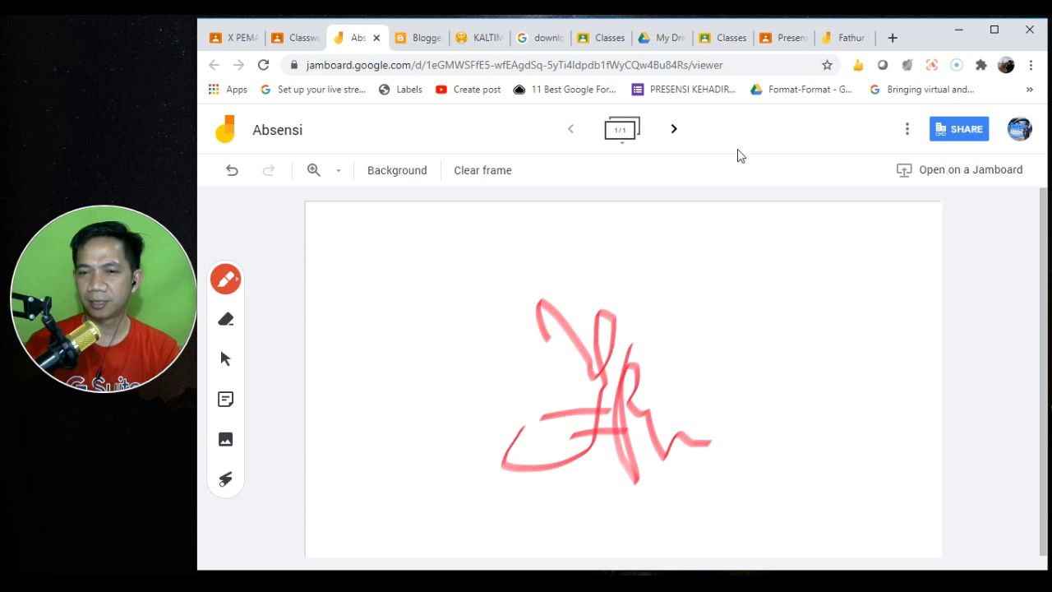
{"action": "left_click", "coordinate": [846, 38]}
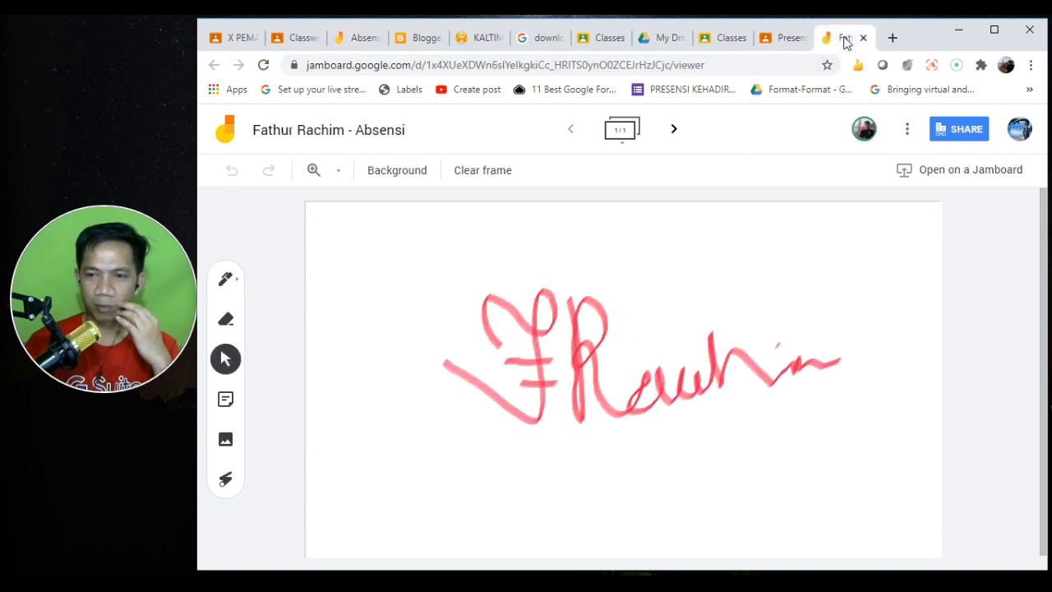
- Unsubmit the student's Presensi work with Batalkan pengiriman and confirm
{"action": "left_click", "coordinate": [773, 35]}
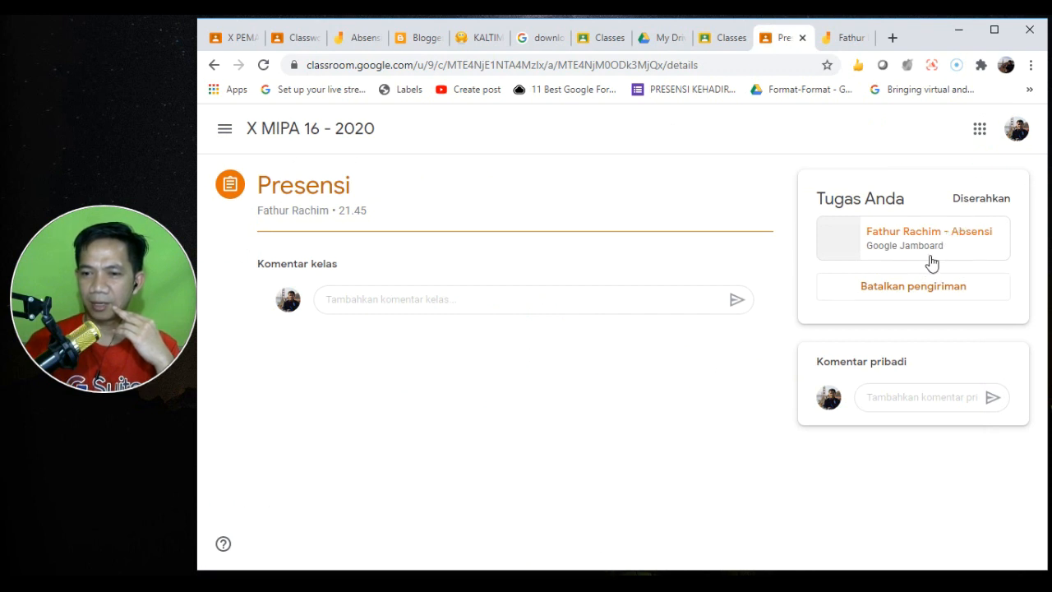
{"action": "left_click", "coordinate": [890, 298]}
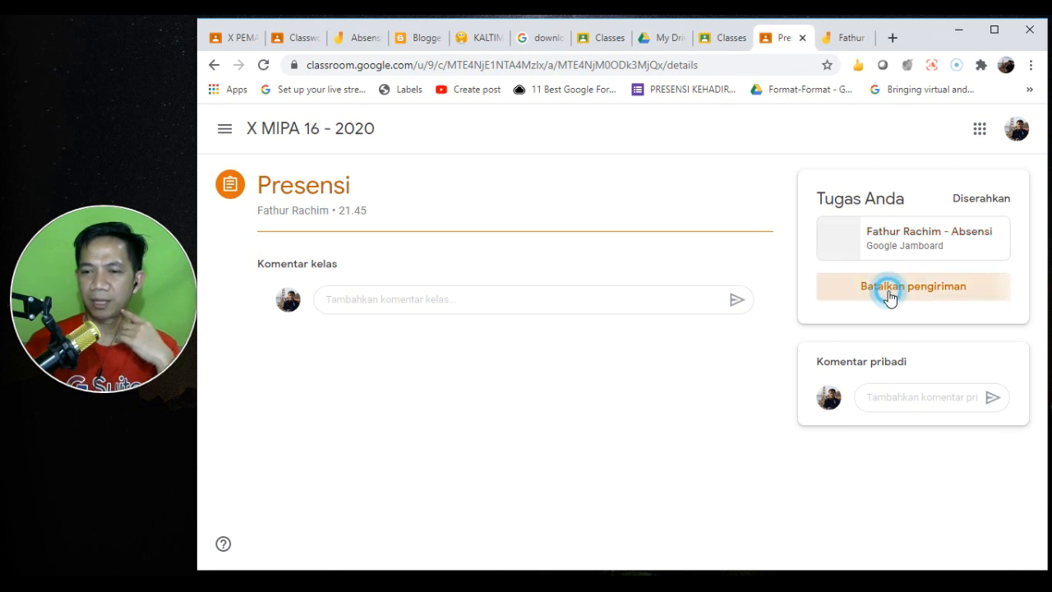
{"action": "left_click", "coordinate": [663, 388]}
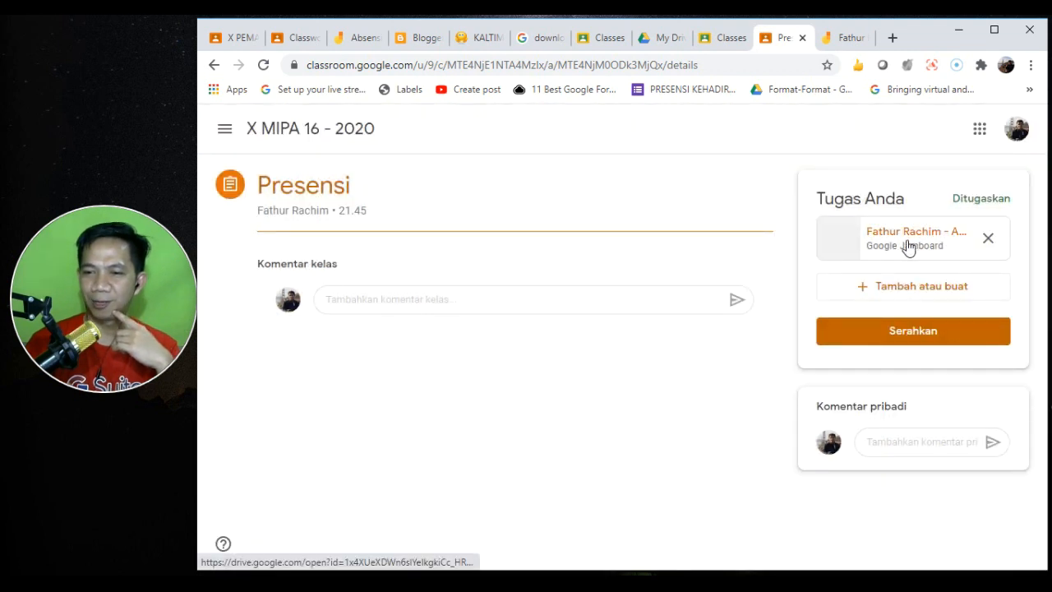
- Reopen the Jamboard attachment from the assignment, close the older board tab, and return to Presensi
{"action": "left_click", "coordinate": [909, 245]}
{"action": "left_click", "coordinate": [866, 43]}
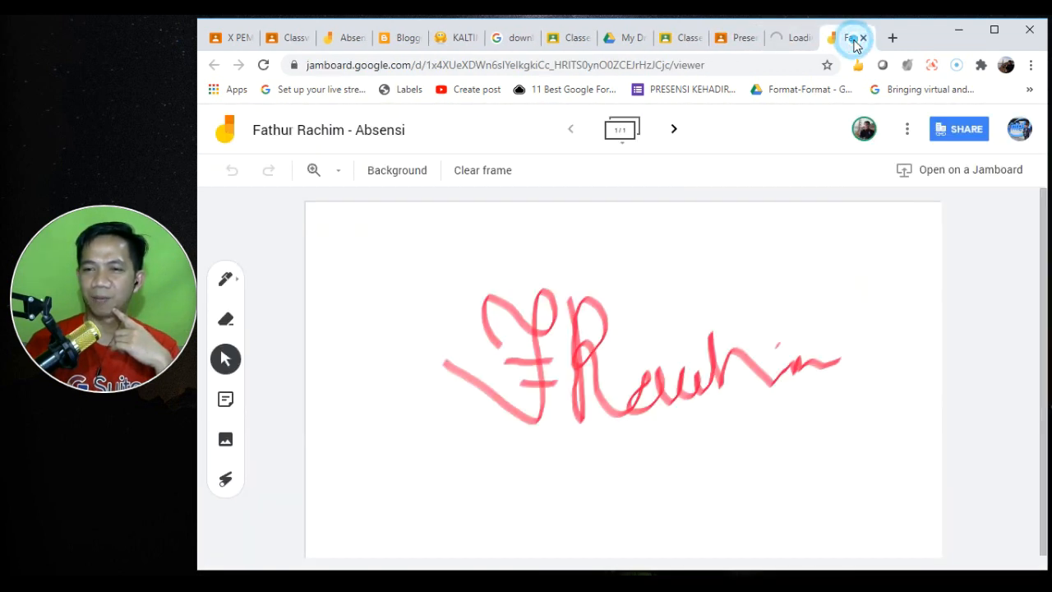
{"action": "left_click", "coordinate": [863, 38]}
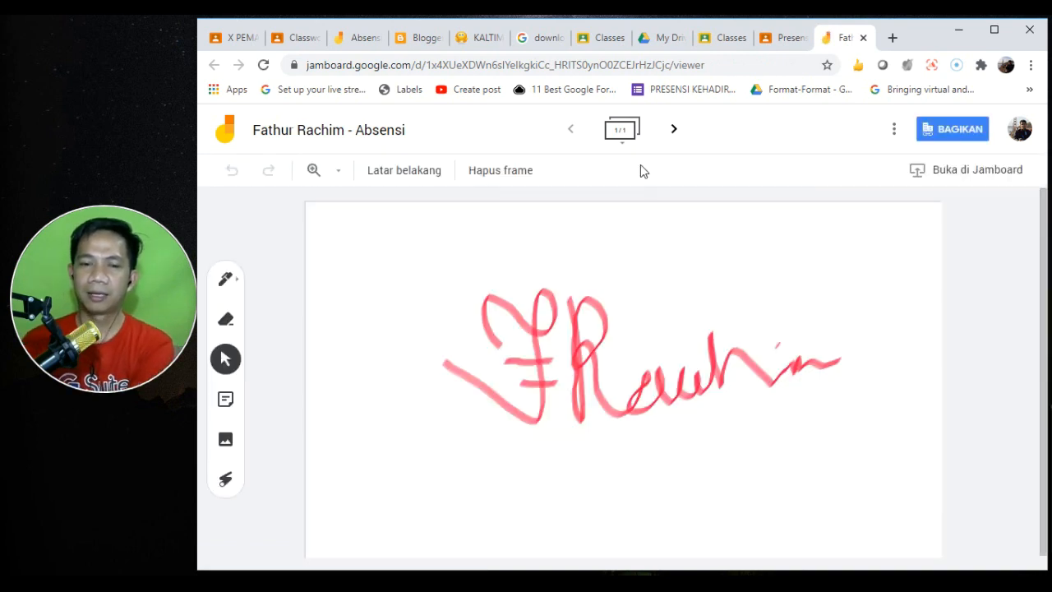
{"action": "left_click", "coordinate": [768, 37]}
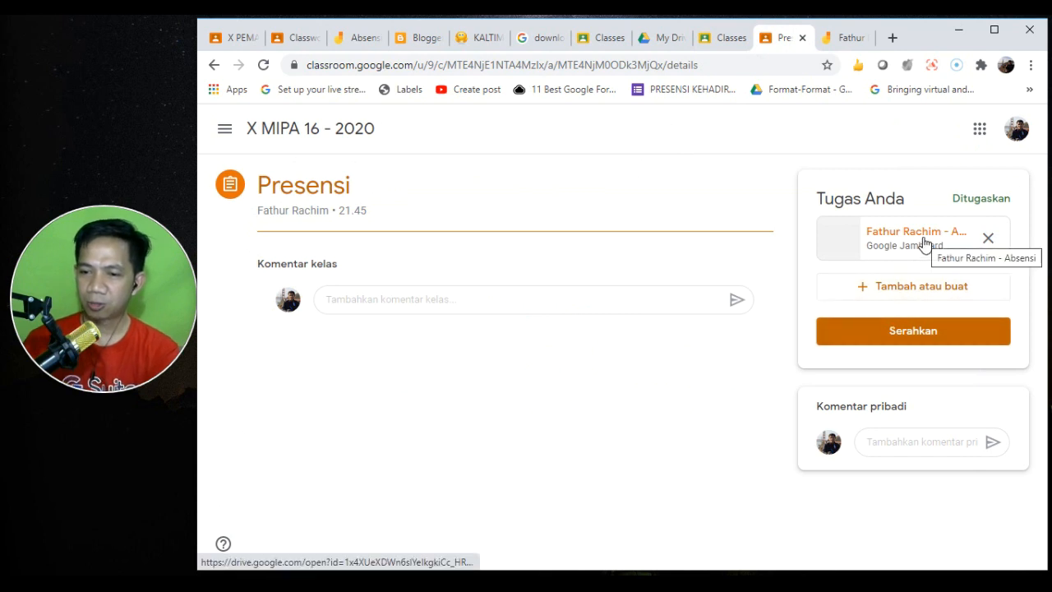
- Turn in the Presensi work again with Serahkan and go to the teacher's Classwork page
{"action": "left_click", "coordinate": [907, 339]}
{"action": "left_click", "coordinate": [708, 398]}
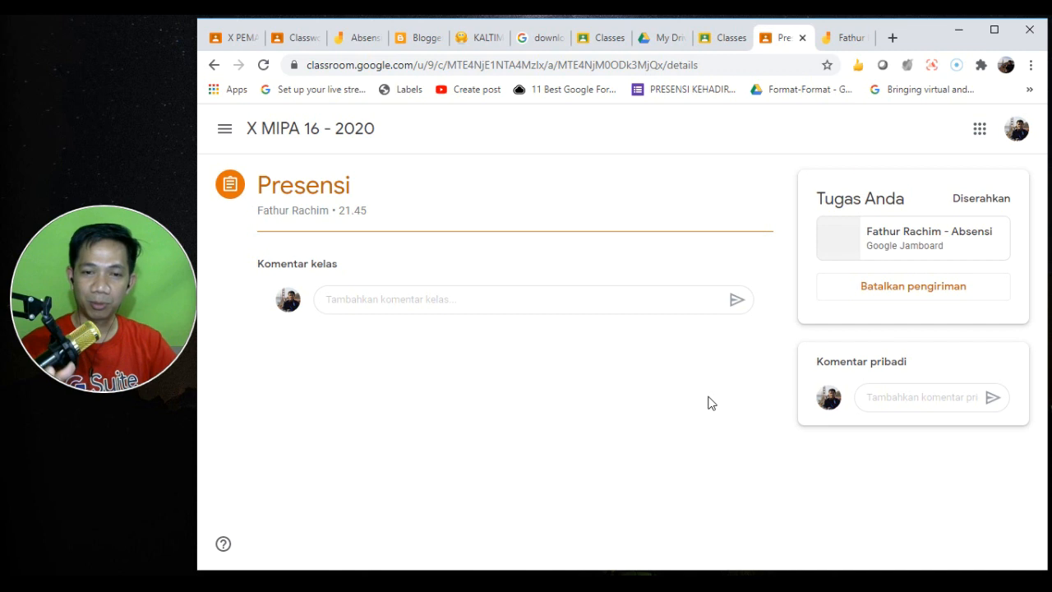
{"action": "left_click", "coordinate": [297, 38]}
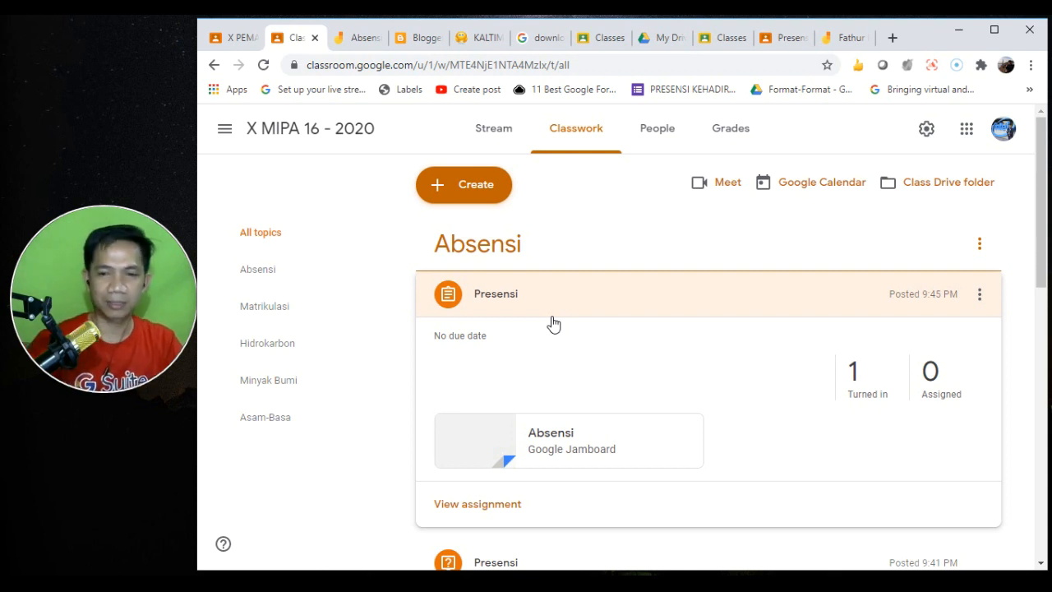
{"action": "left_click", "coordinate": [831, 36]}
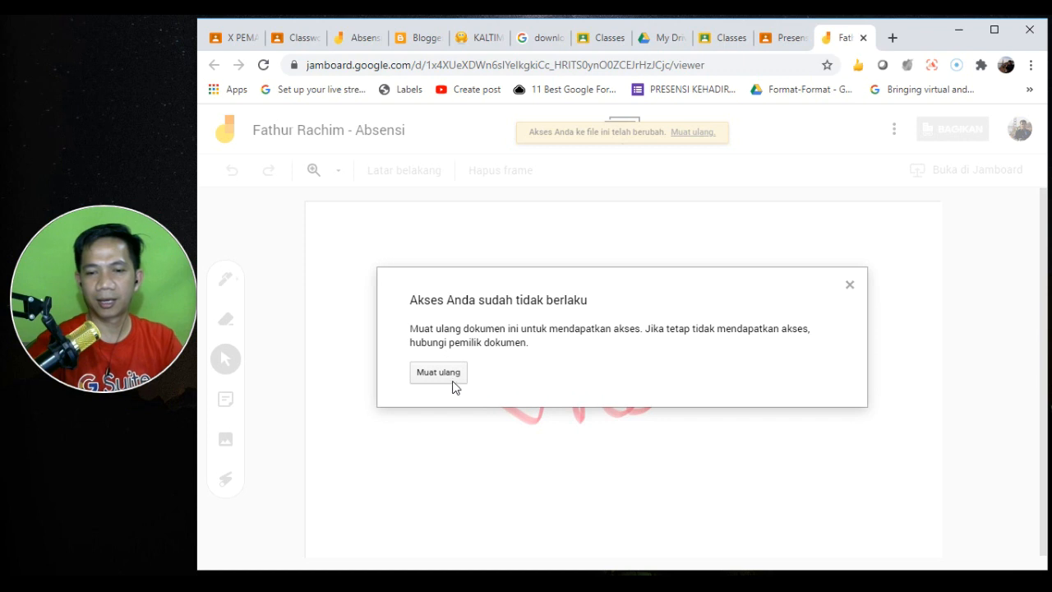
{"action": "left_click", "coordinate": [435, 377]}
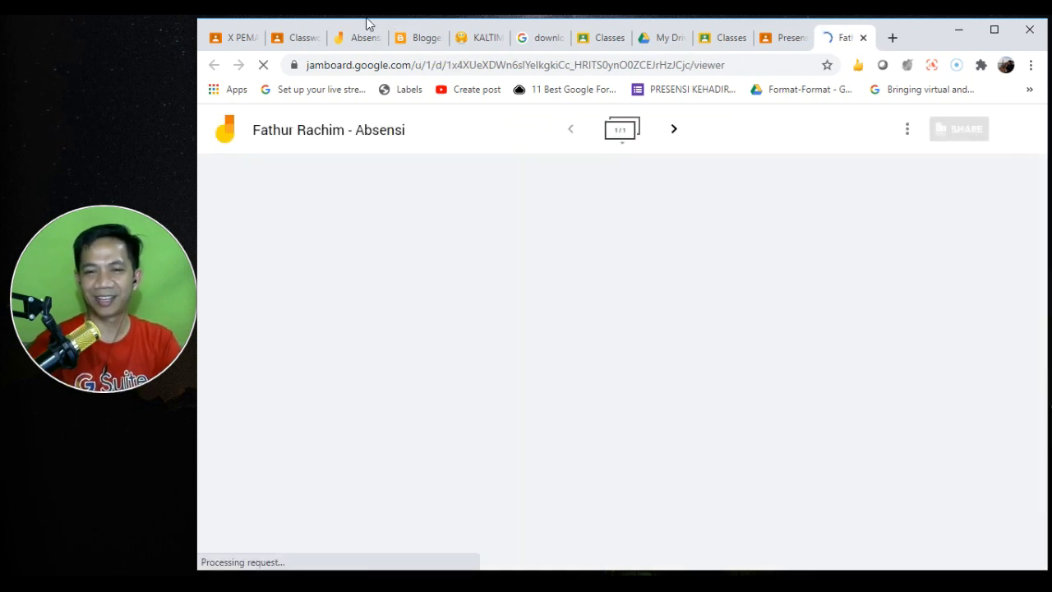
{"action": "left_click", "coordinate": [349, 37]}
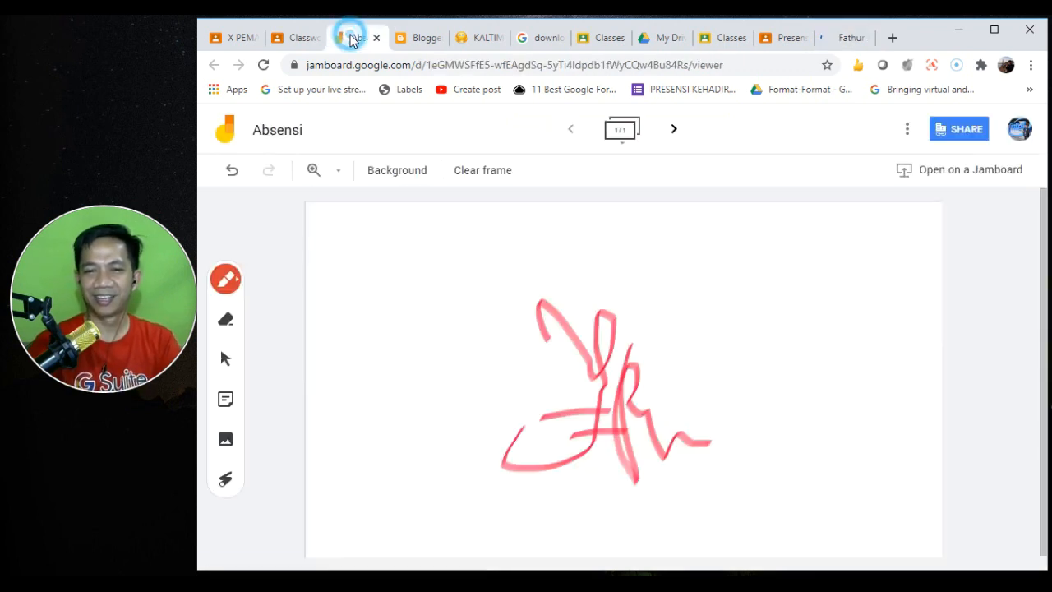
{"action": "left_click", "coordinate": [290, 38]}
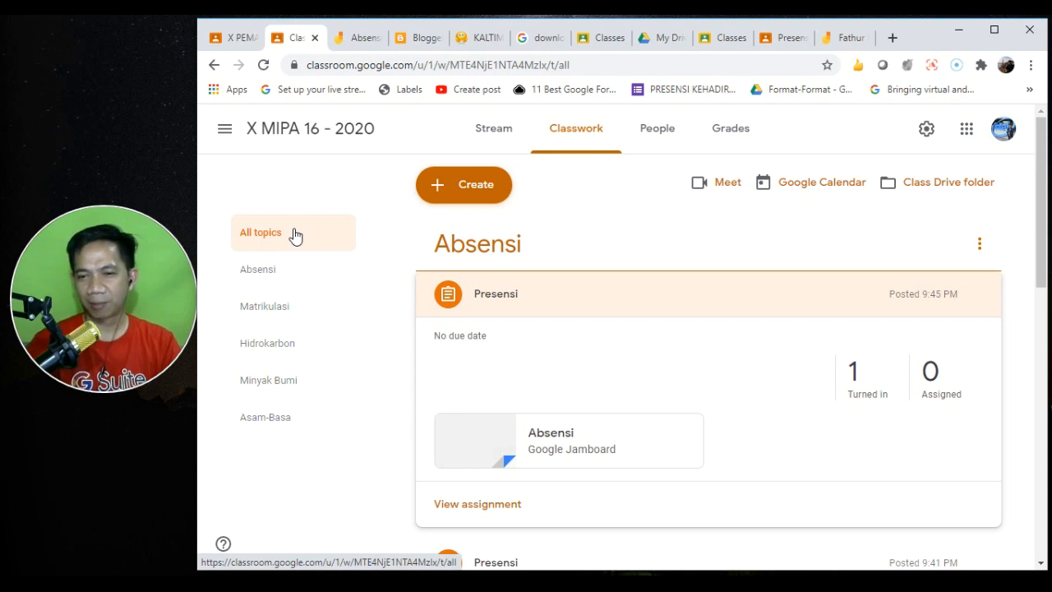
- Collapse the Presensi card, close the student's Jamboard tab, and open Create on Classwork
{"action": "left_click", "coordinate": [618, 292]}
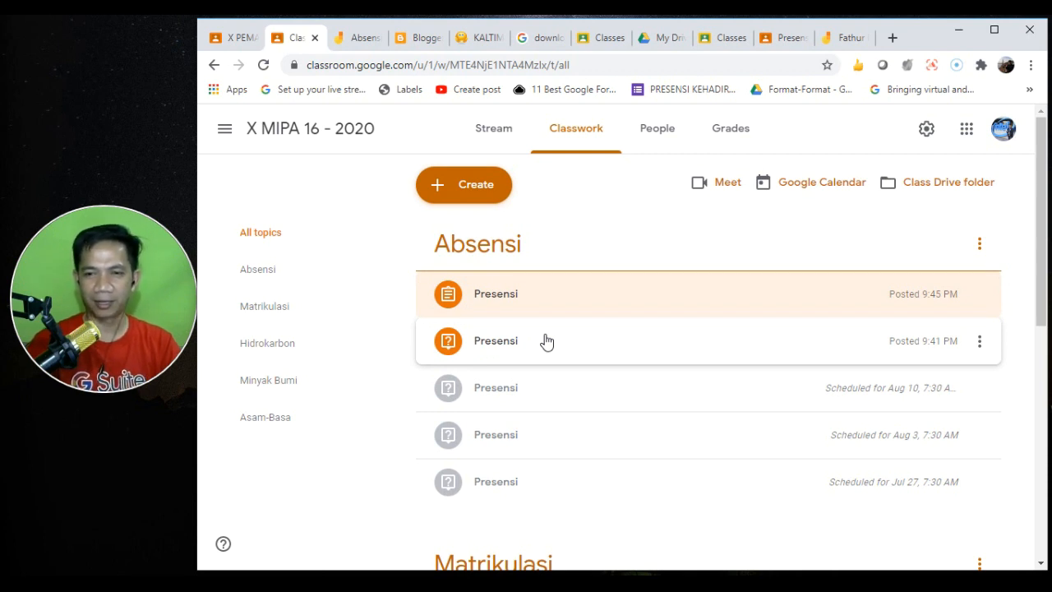
{"action": "left_click", "coordinate": [867, 33]}
{"action": "left_click", "coordinate": [863, 38]}
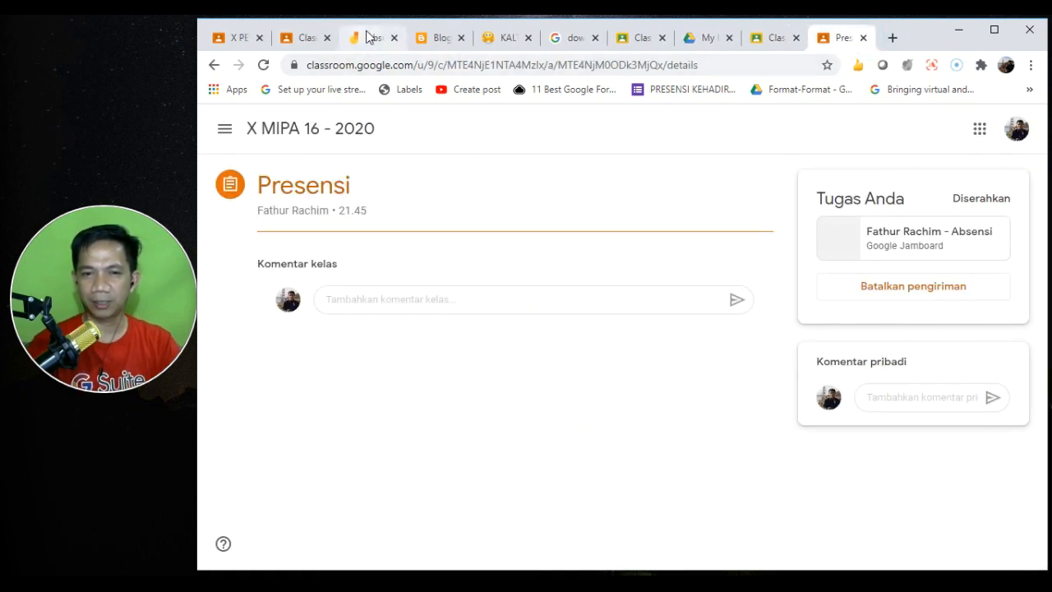
{"action": "left_click", "coordinate": [304, 37]}
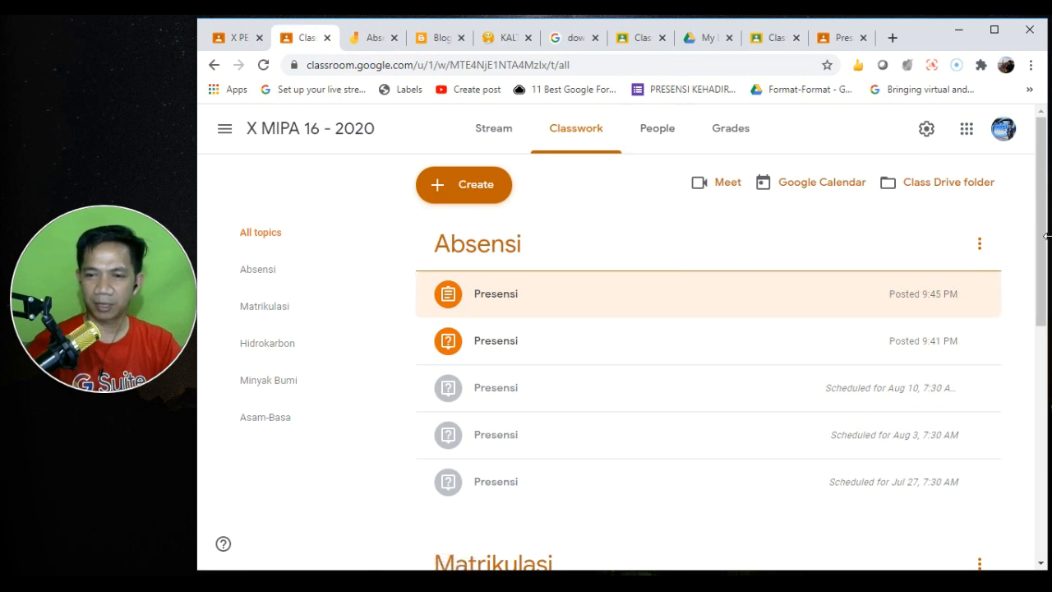
{"action": "left_click", "coordinate": [478, 185]}
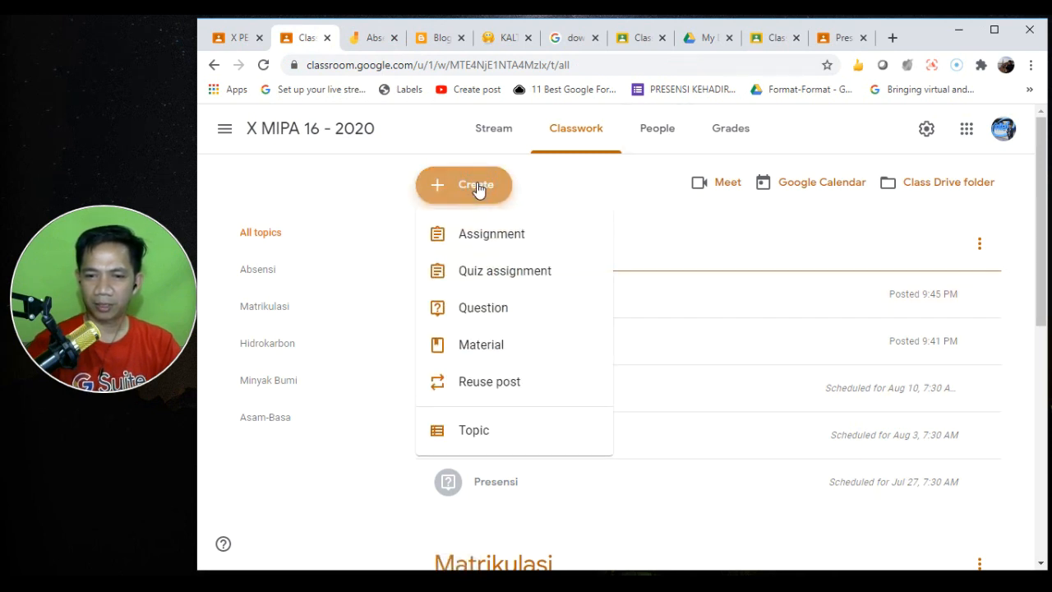
- Start a 'Fraksi Minyak Bumi' material asking students to watch the video and write a resume
{"action": "left_click", "coordinate": [510, 350]}
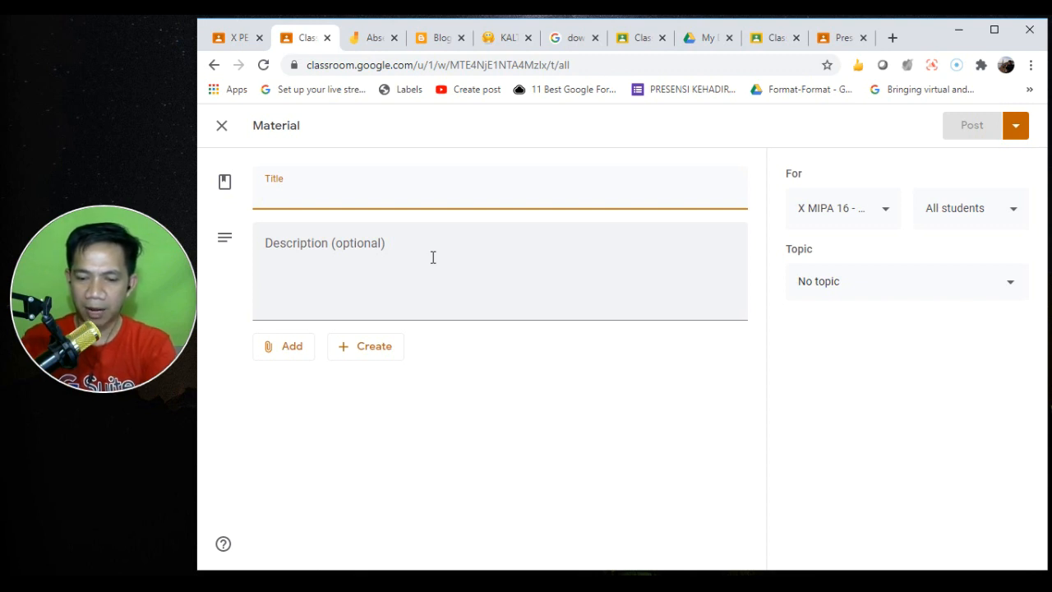
{"action": "type", "text": "Fraksi Minyak Bumi"}
{"action": "left_click", "coordinate": [338, 249]}
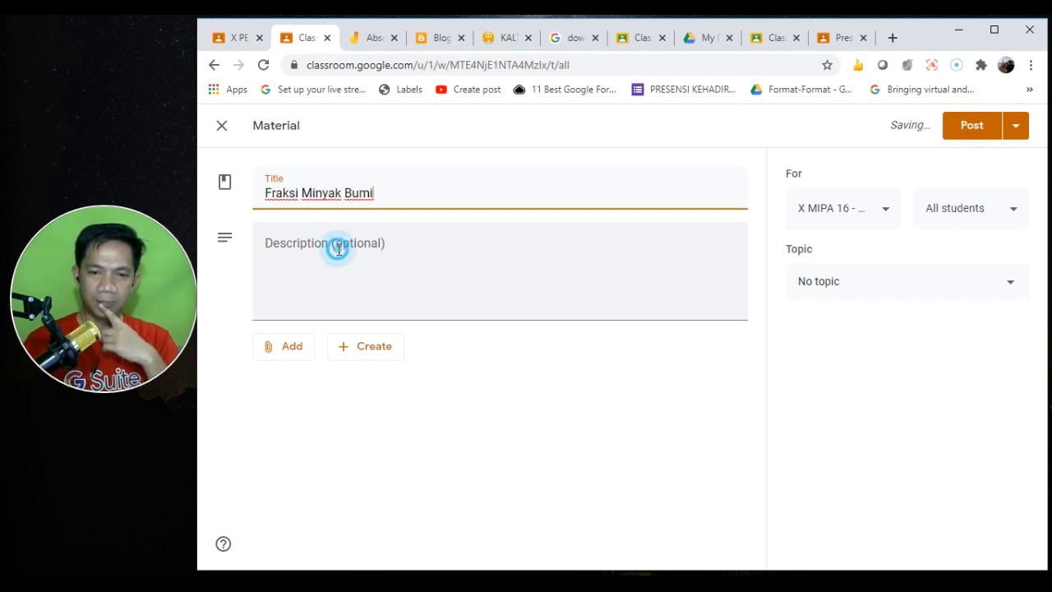
{"action": "type", "text": "P"}
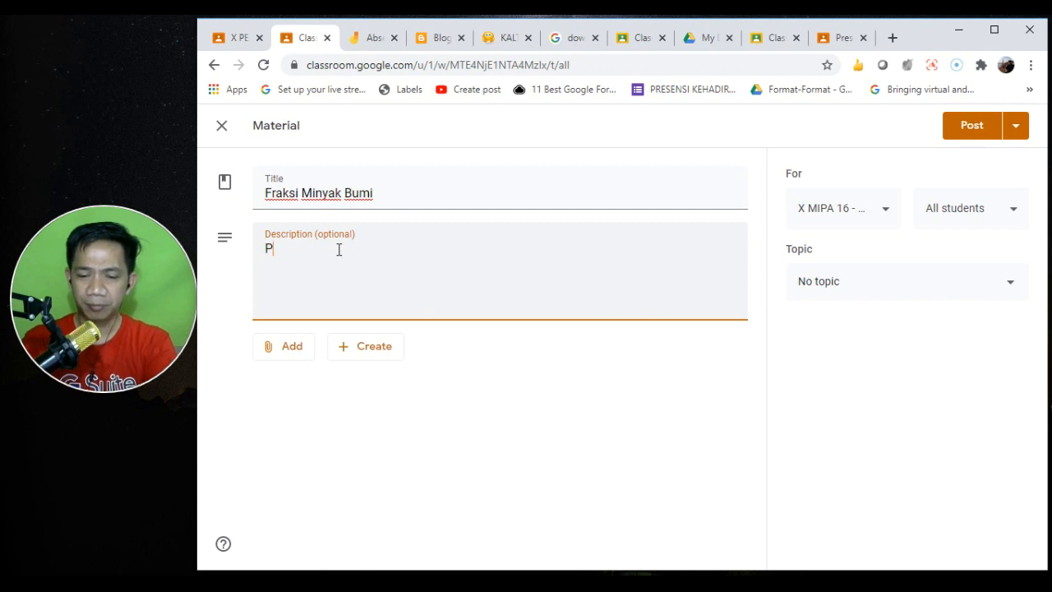
{"action": "type", "text": "Ama"}
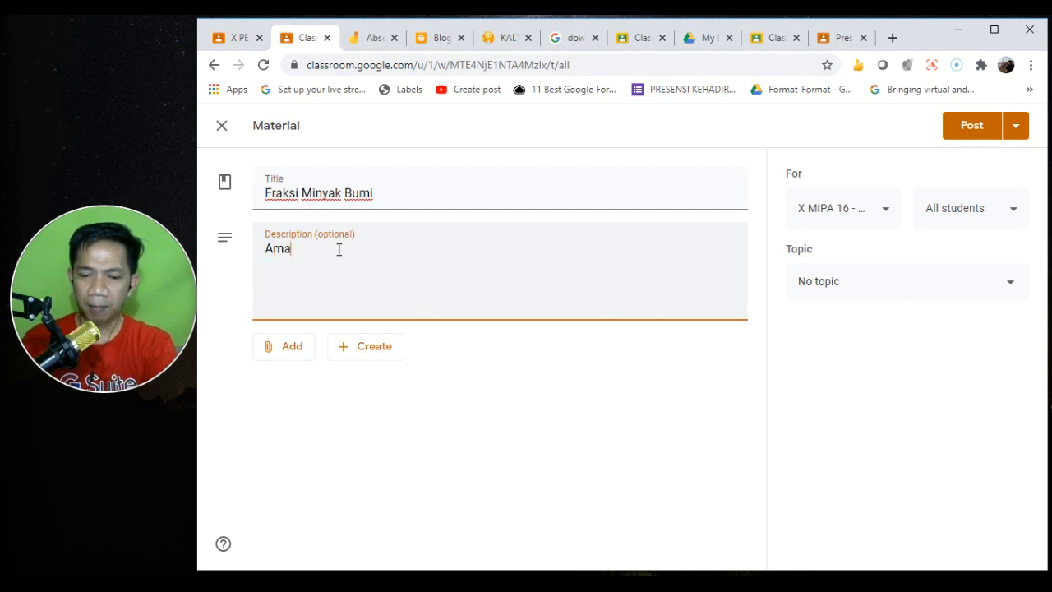
{"action": "type", "text": "ti video be"}
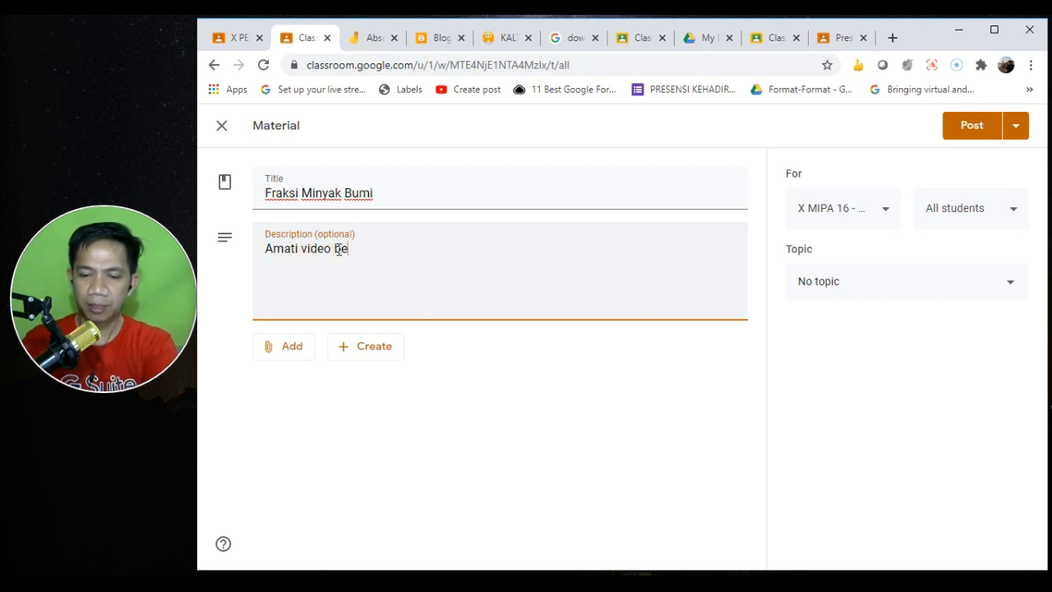
{"action": "type", "text": "rikut ini"}
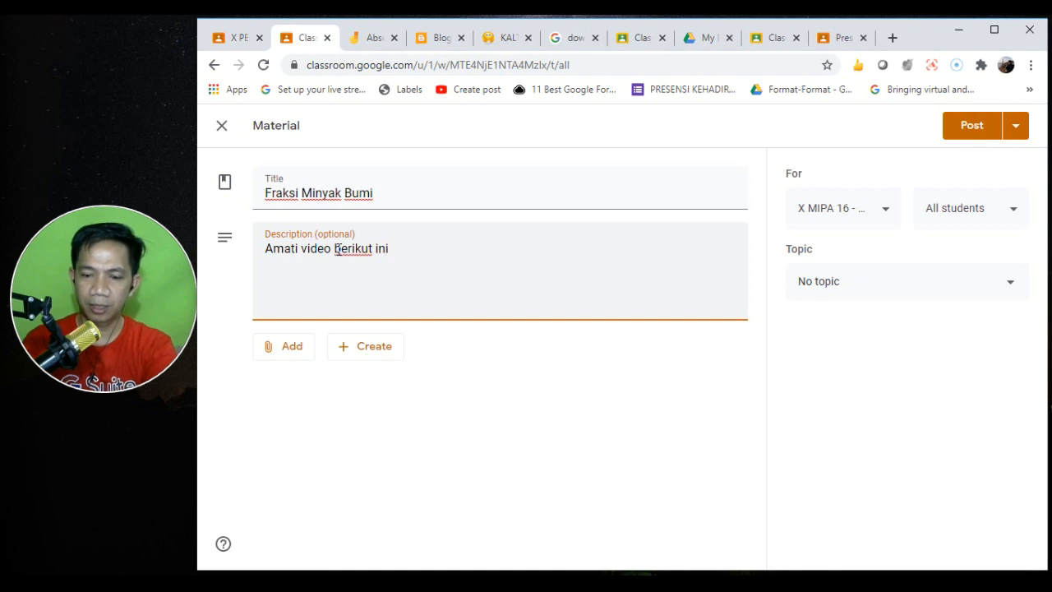
{"action": "type", "text": ", dan buatlah resume tentang "}
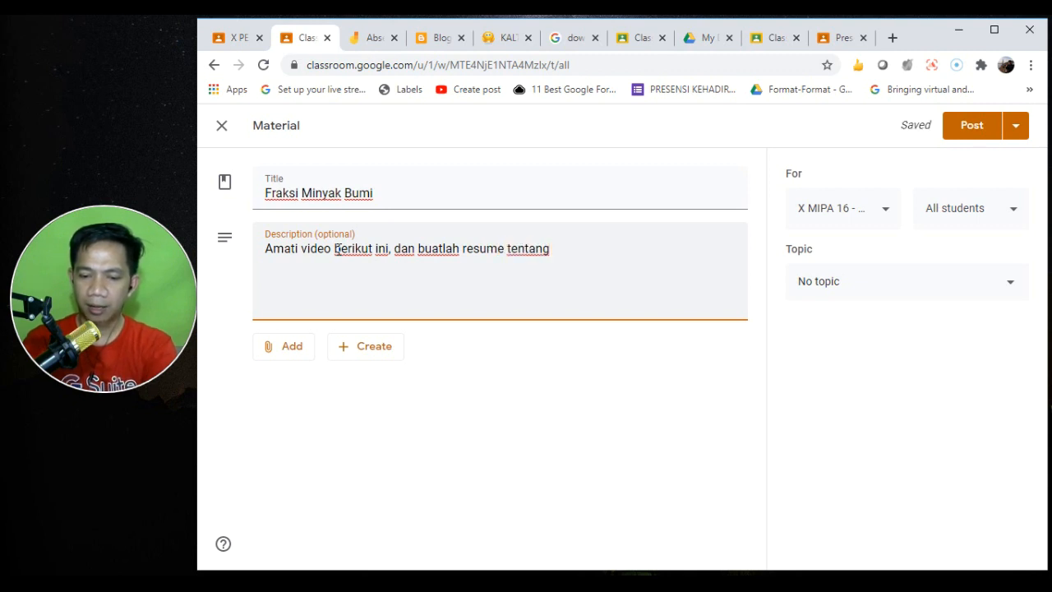
{"action": "type", "text": "video "}
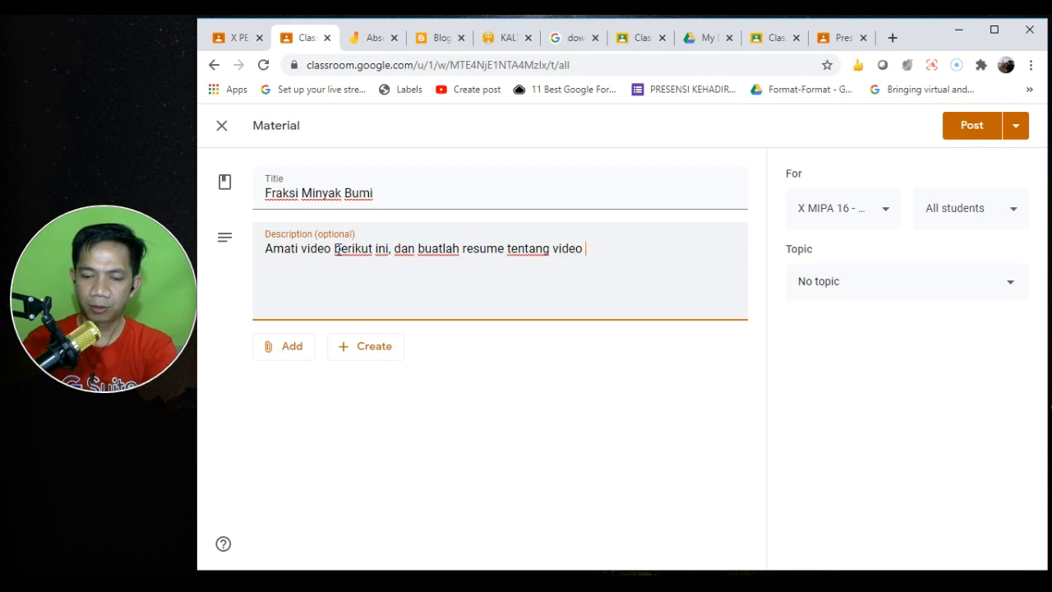
{"action": "type", "text": "tersebut"}
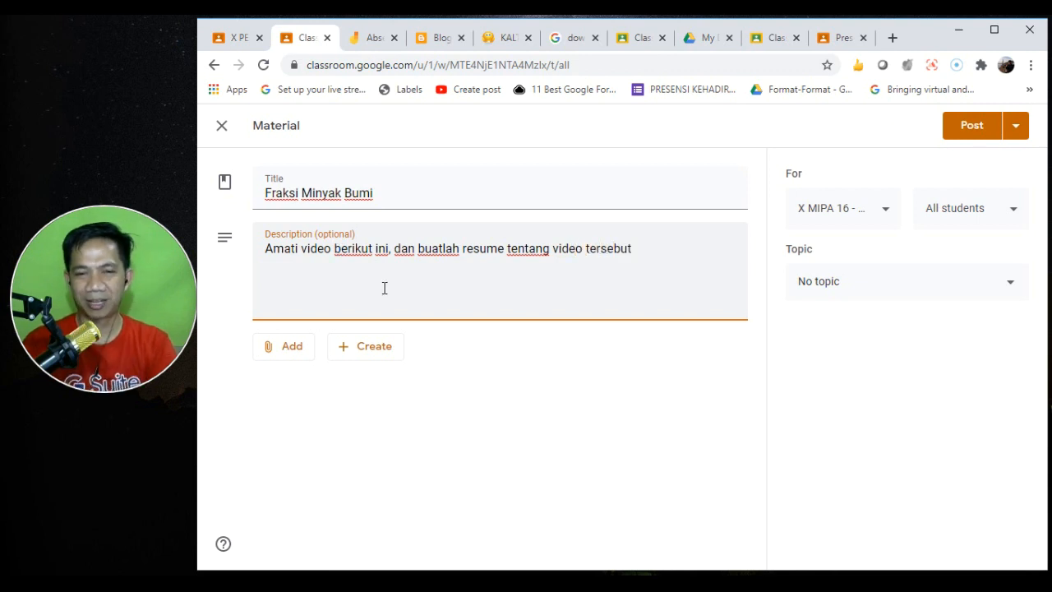
{"action": "left_click", "coordinate": [282, 348]}
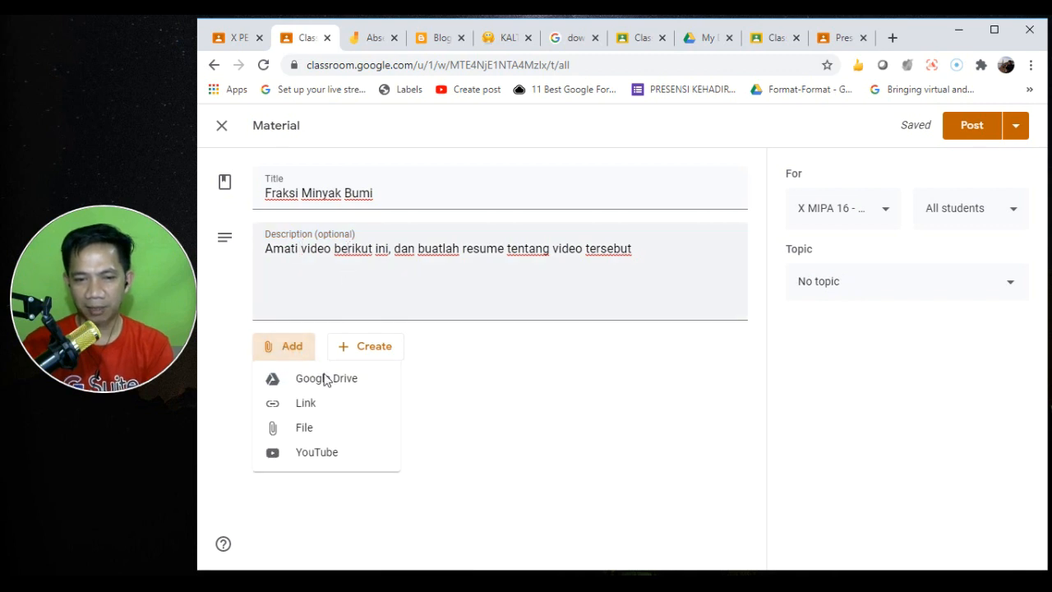
- Search YouTube for 'fraksi minyak bumi' and attach the Minyak Bumi dan Fraksi-Fraksi Minyak Bumi video
{"action": "left_click", "coordinate": [341, 450]}
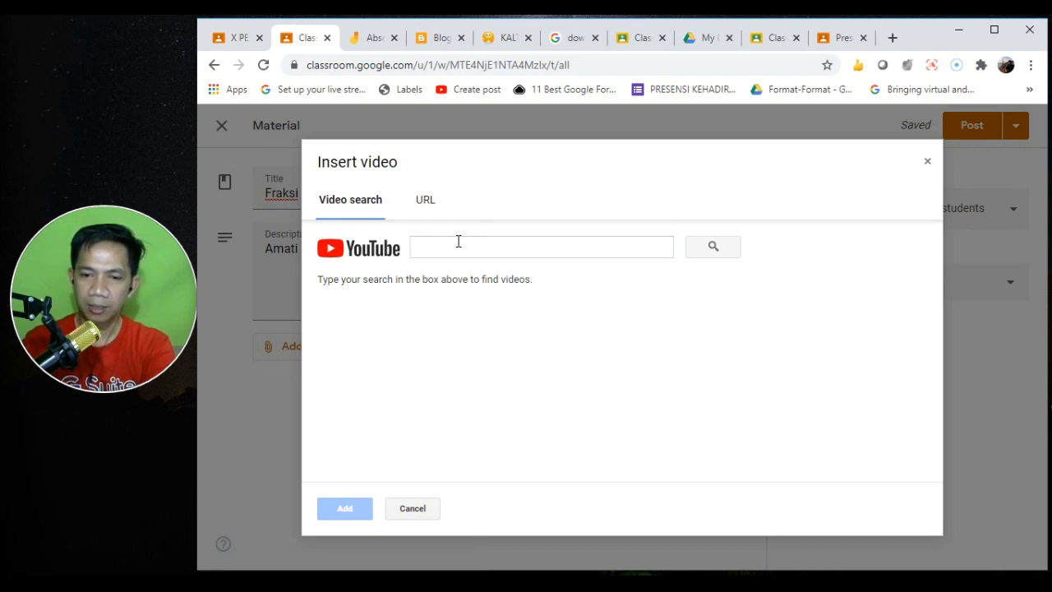
{"action": "left_click", "coordinate": [467, 249]}
{"action": "type", "text": "fraksi minyak bumi"}
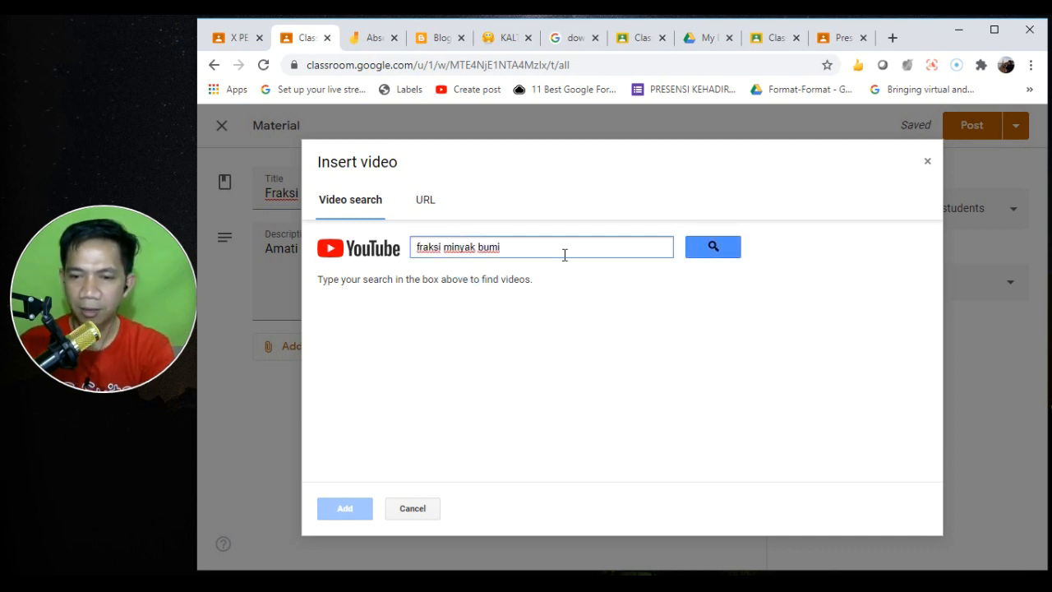
{"action": "left_click", "coordinate": [705, 254]}
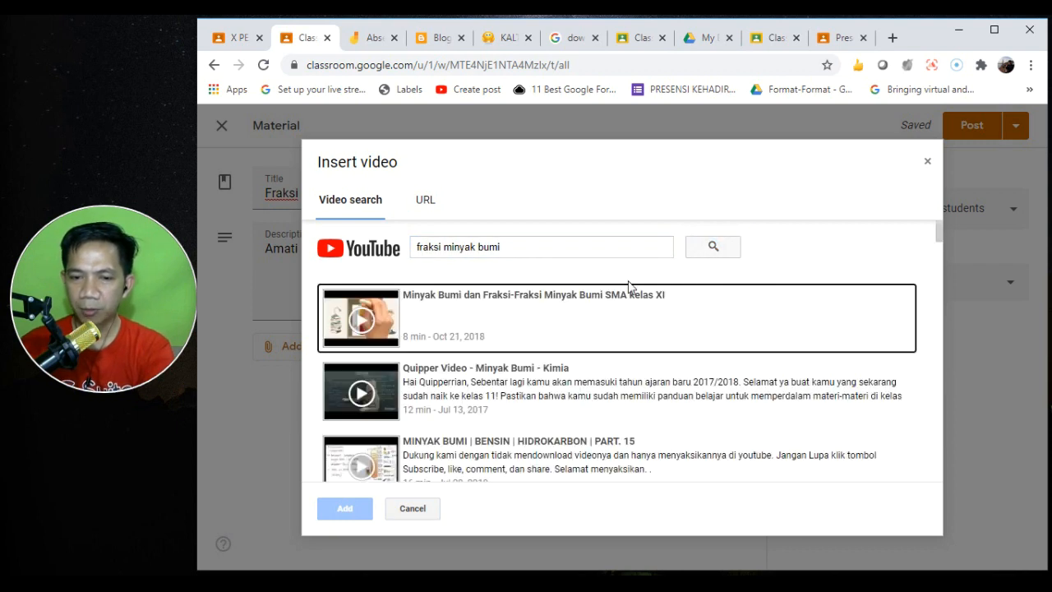
{"action": "left_click", "coordinate": [563, 310]}
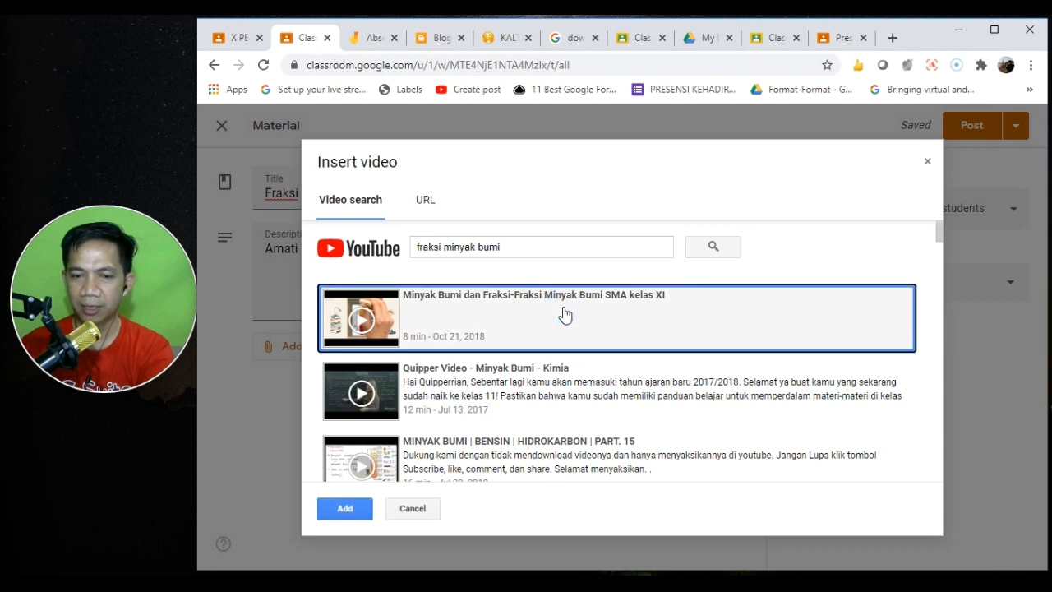
{"action": "left_click", "coordinate": [478, 457]}
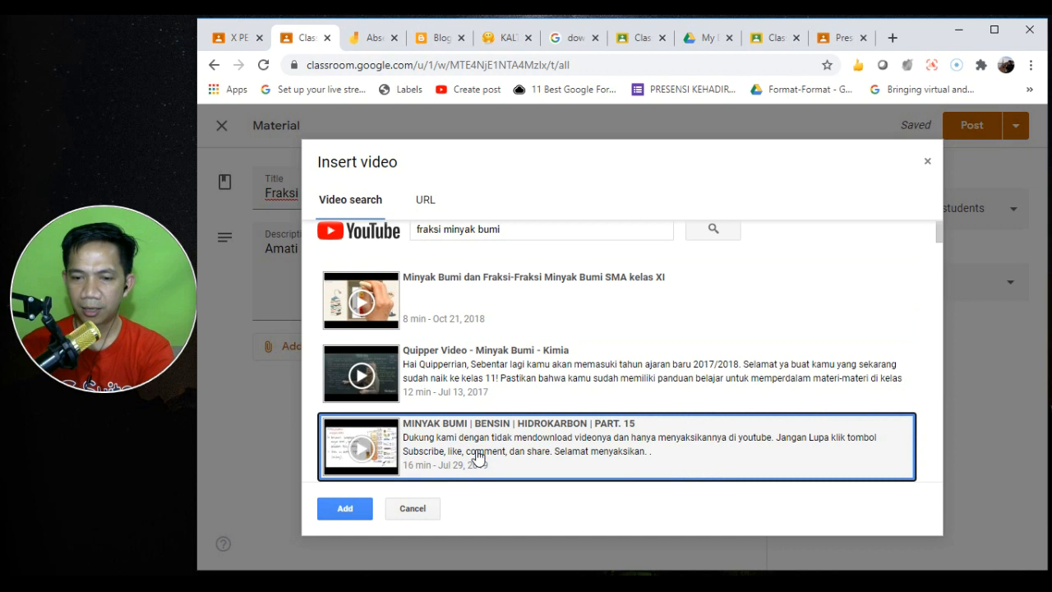
{"action": "left_click", "coordinate": [535, 295]}
{"action": "left_click", "coordinate": [337, 503]}
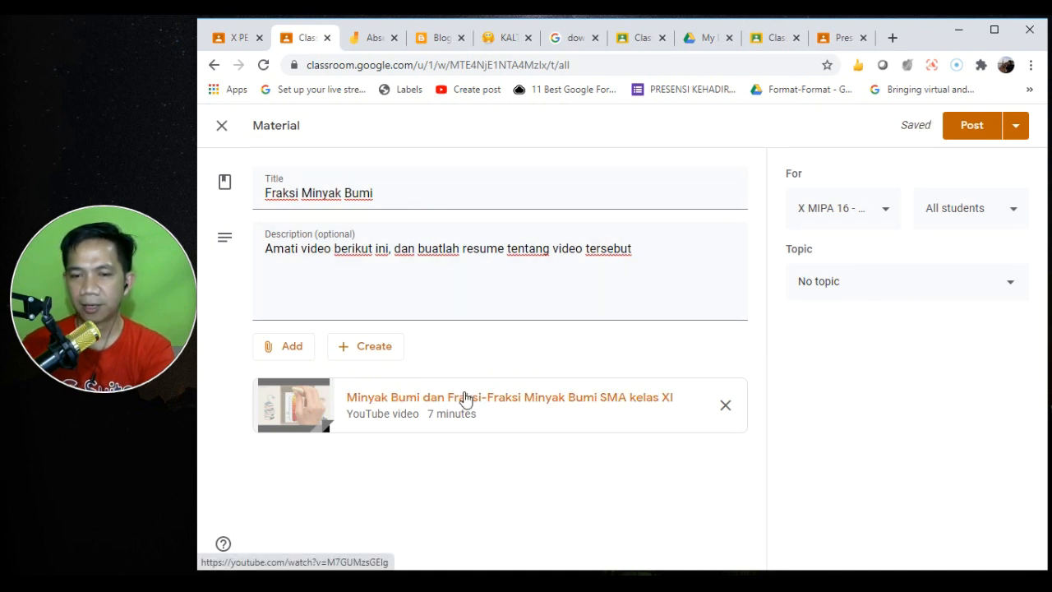
- File Fraksi Minyak Bumi under the Minyak Bumi topic, post it, and check it on Classwork
{"action": "left_click", "coordinate": [880, 279]}
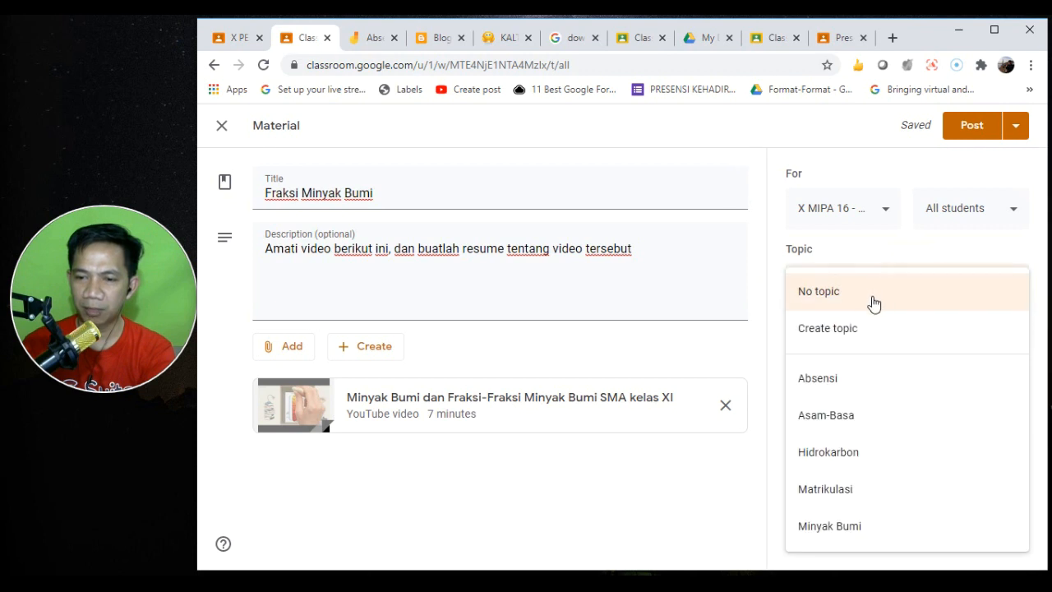
{"action": "left_click", "coordinate": [855, 528]}
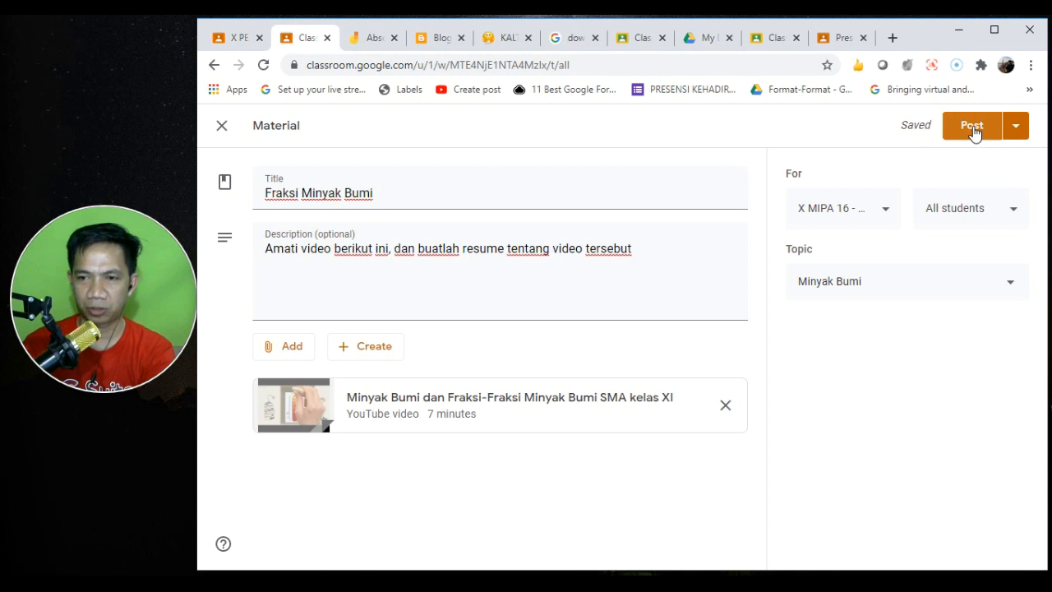
{"action": "left_click", "coordinate": [1017, 129]}
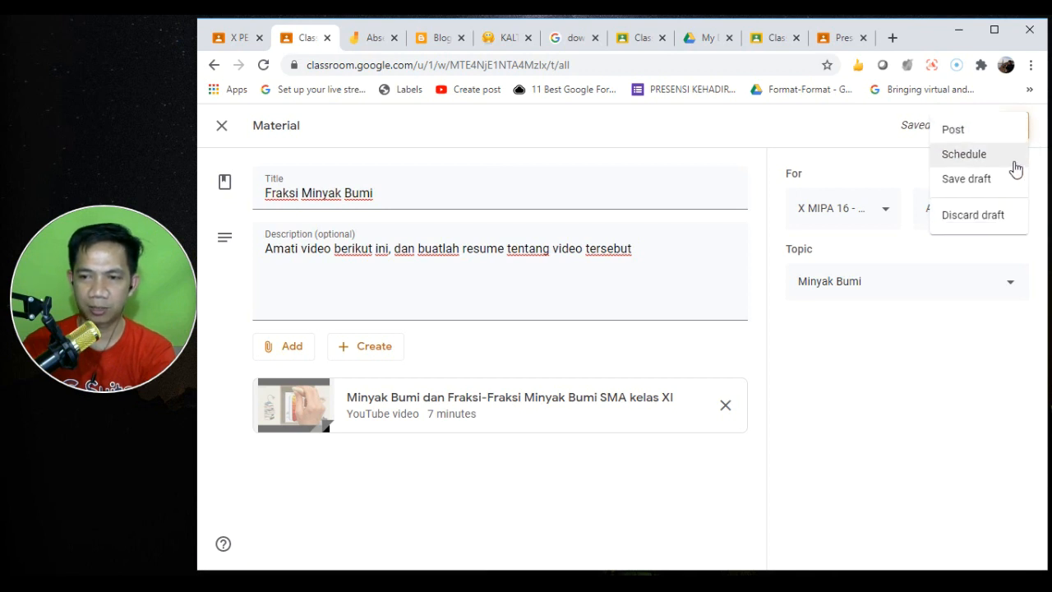
{"action": "left_click", "coordinate": [874, 141]}
{"action": "left_click", "coordinate": [977, 125]}
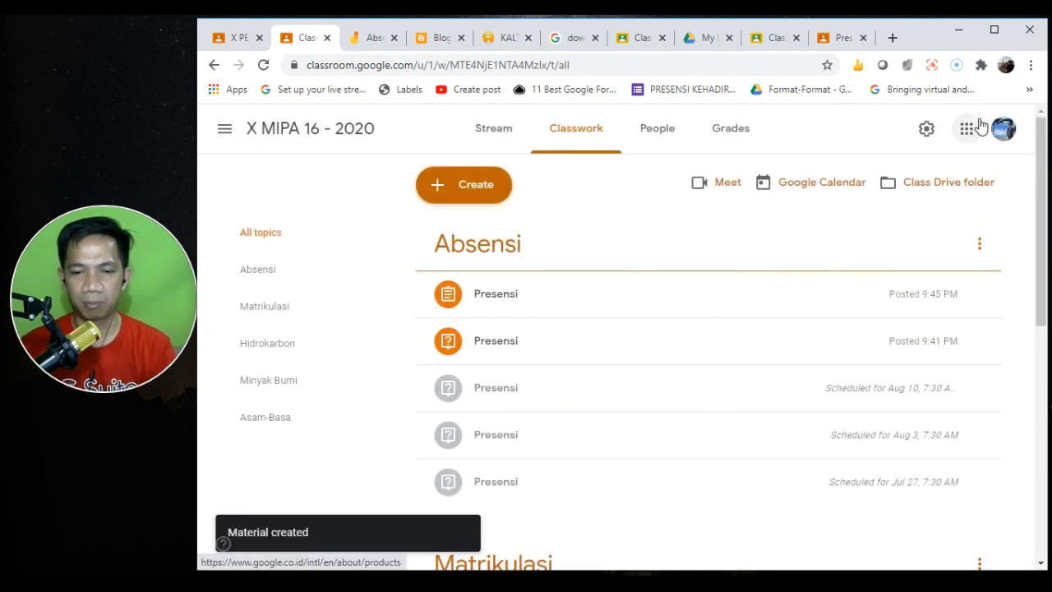
{"action": "left_click_drag", "start_coordinate": [1040, 177], "coordinate": [1014, 462]}
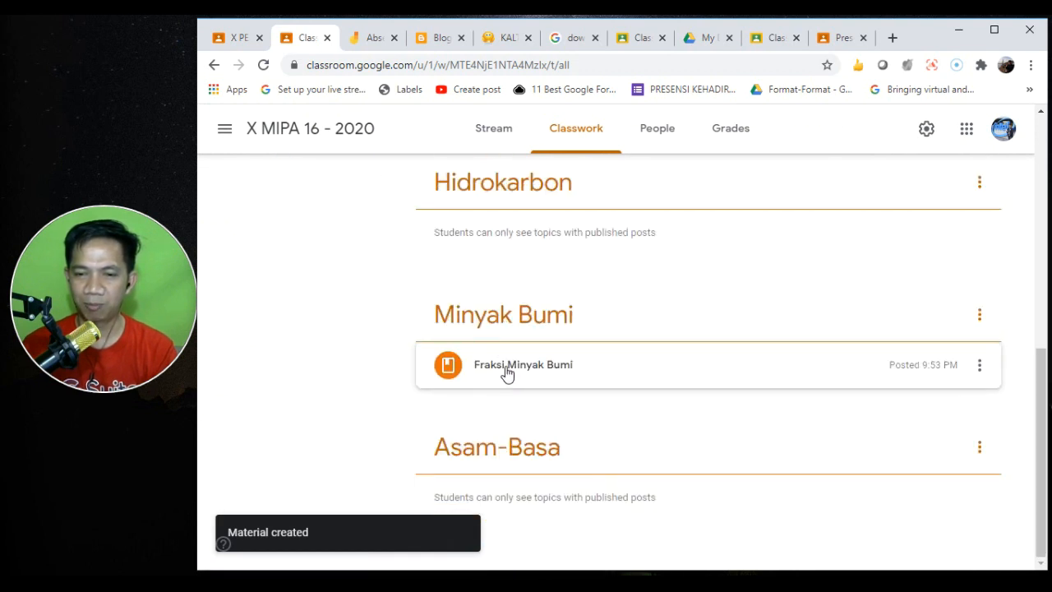
{"action": "left_click_drag", "start_coordinate": [1035, 383], "coordinate": [1037, 148]}
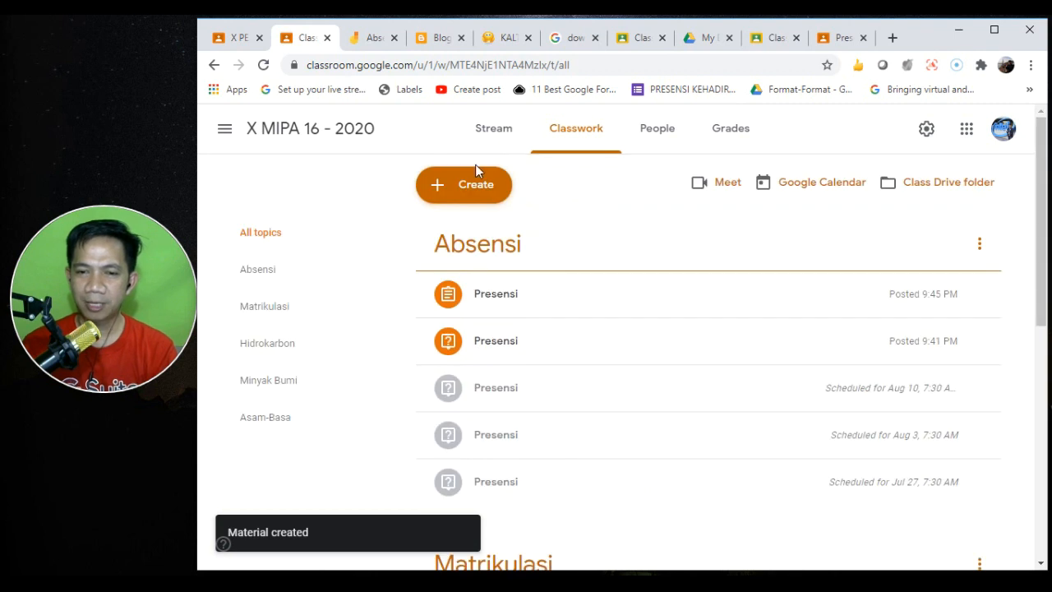
- Start a new material titled 'Hasil Destilasi', replacing the word 'Olahan'
{"action": "left_click", "coordinate": [458, 185]}
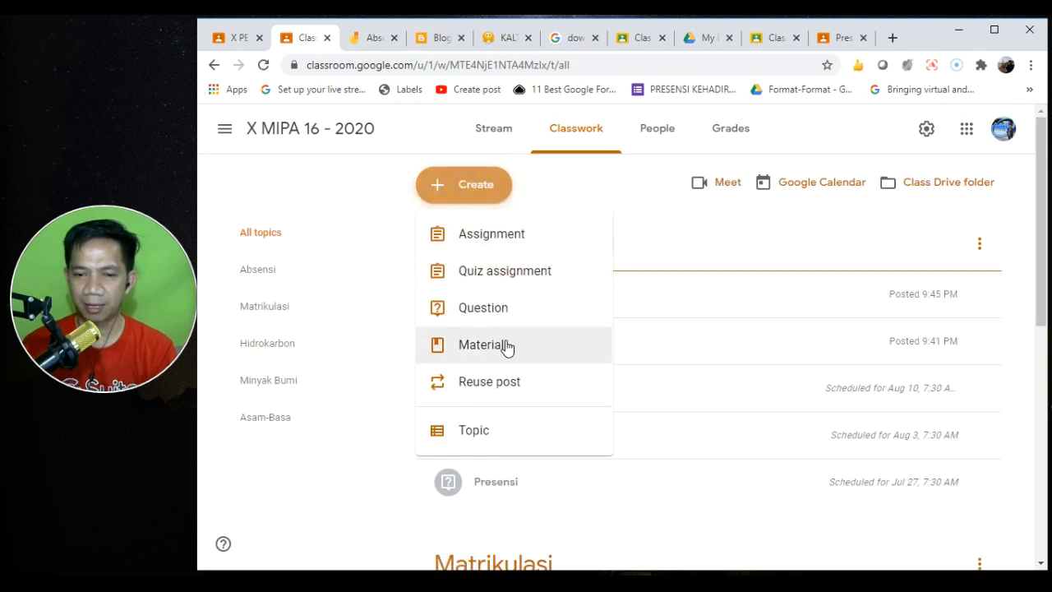
{"action": "left_click", "coordinate": [506, 346]}
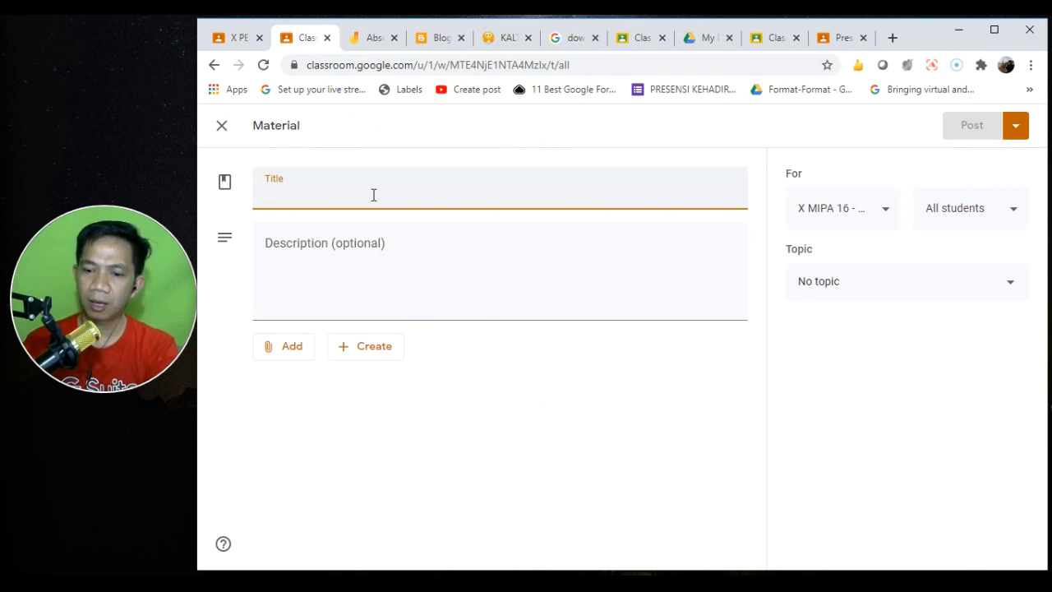
{"action": "type", "text": "Hasil"}
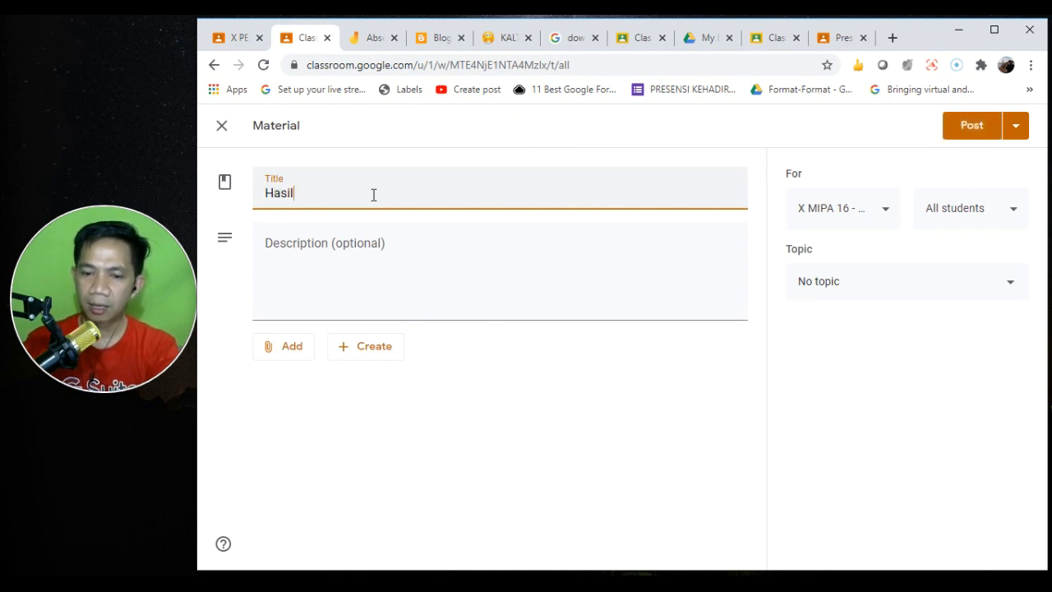
{"action": "type", "text": " Olahan"}
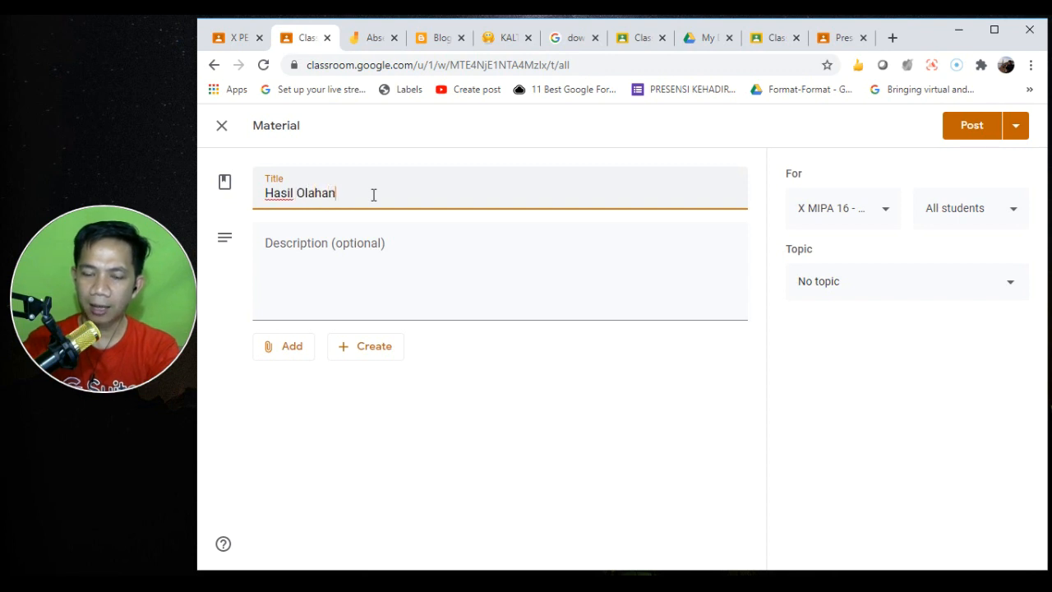
{"action": "key", "text": "ctrl+shift+Left"}
{"action": "type", "text": "Destilasi"}
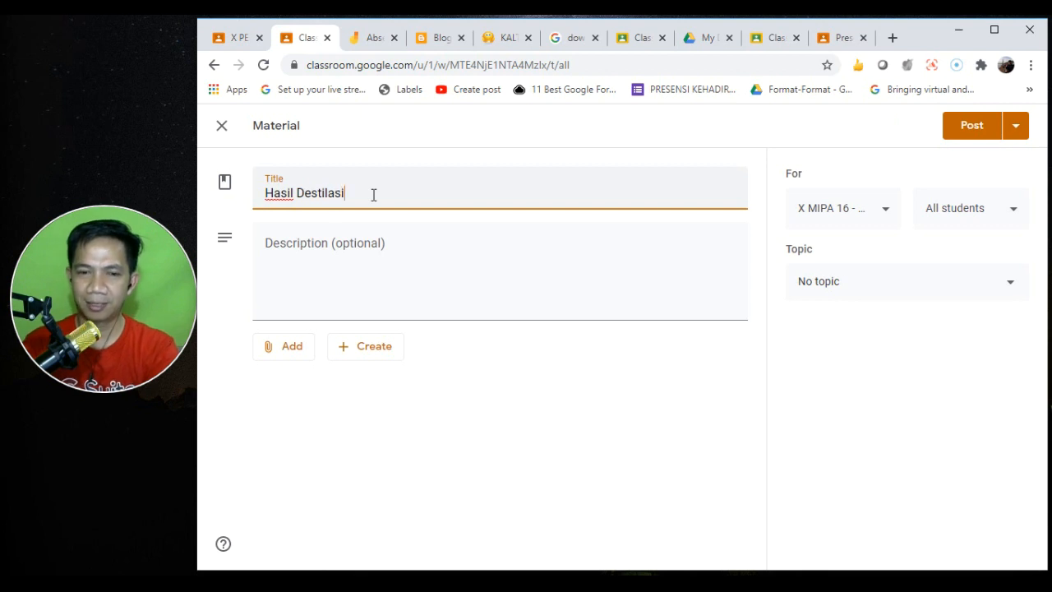
- Enter the description 'Pelajarilah bahan atau amteri berikut selama dua minggu ini.'
{"action": "left_click", "coordinate": [285, 353]}
{"action": "left_click", "coordinate": [317, 226]}
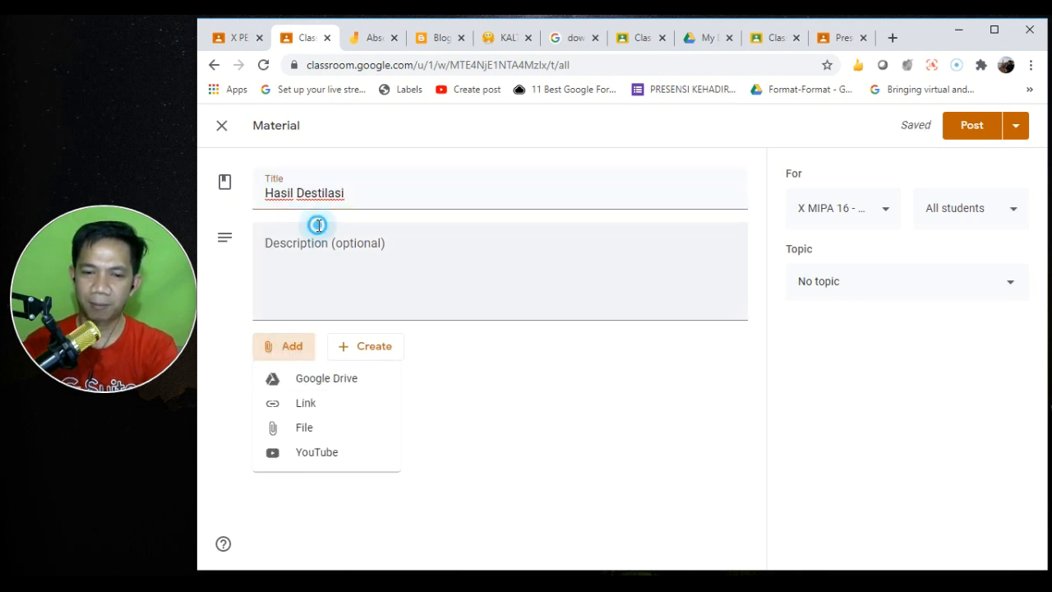
{"action": "type", "text": "Pelajarilah bahan "}
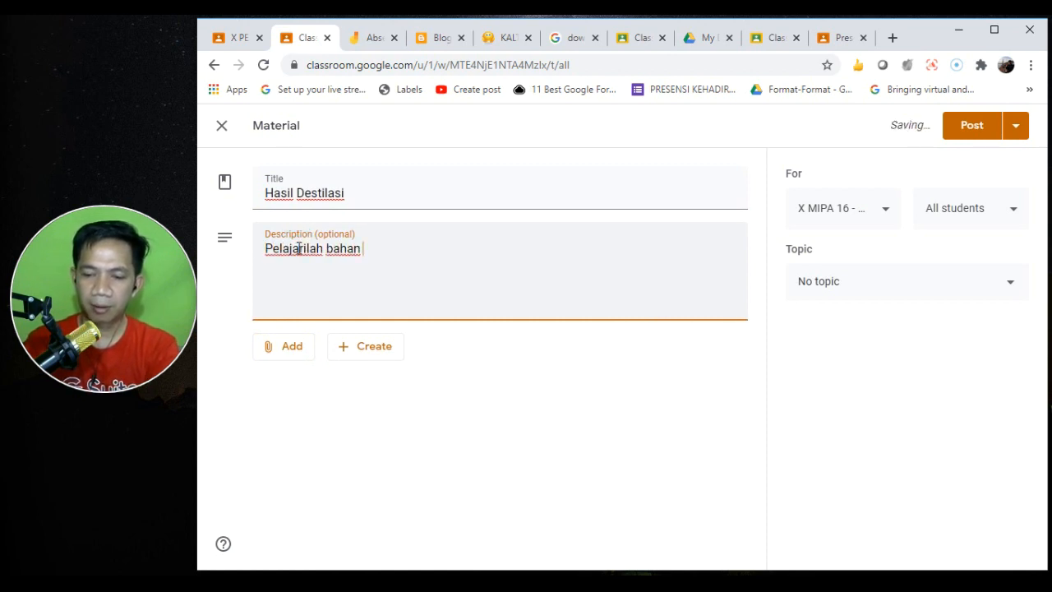
{"action": "type", "text": "atau amte"}
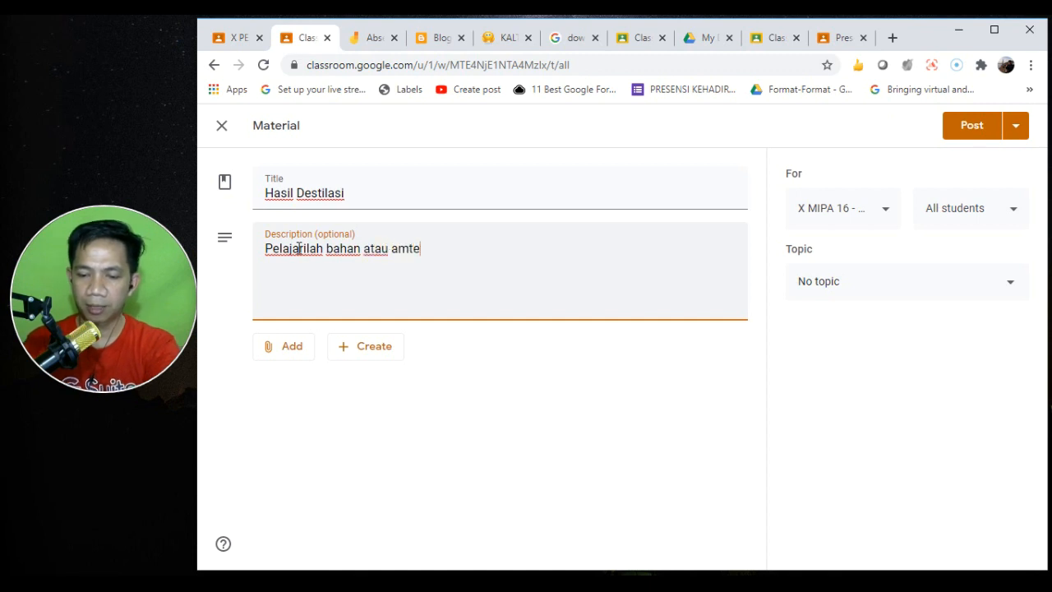
{"action": "type", "text": "ri berikut "}
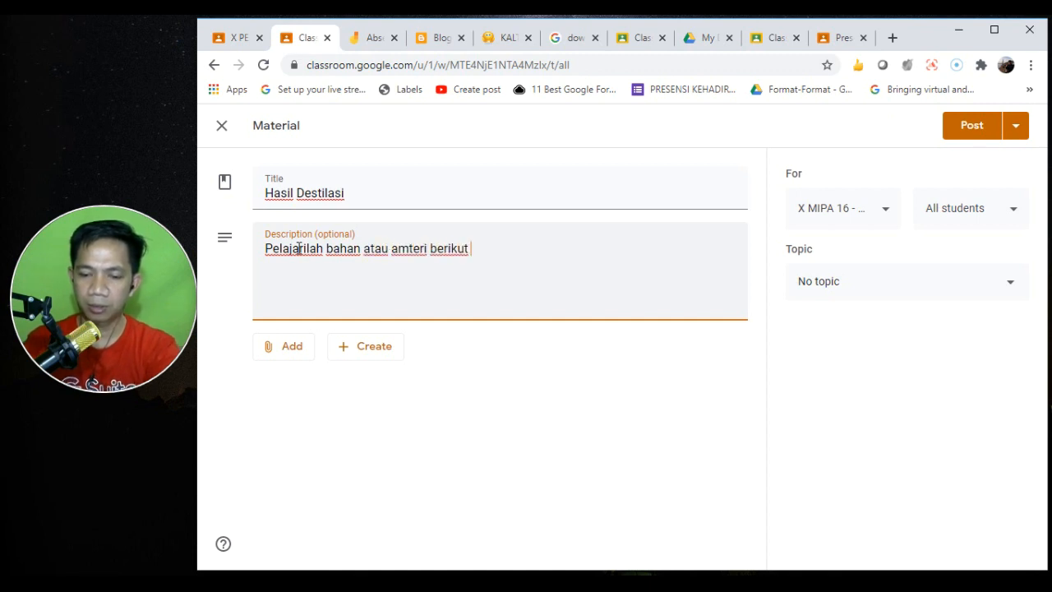
{"action": "type", "text": "selama semingg"}
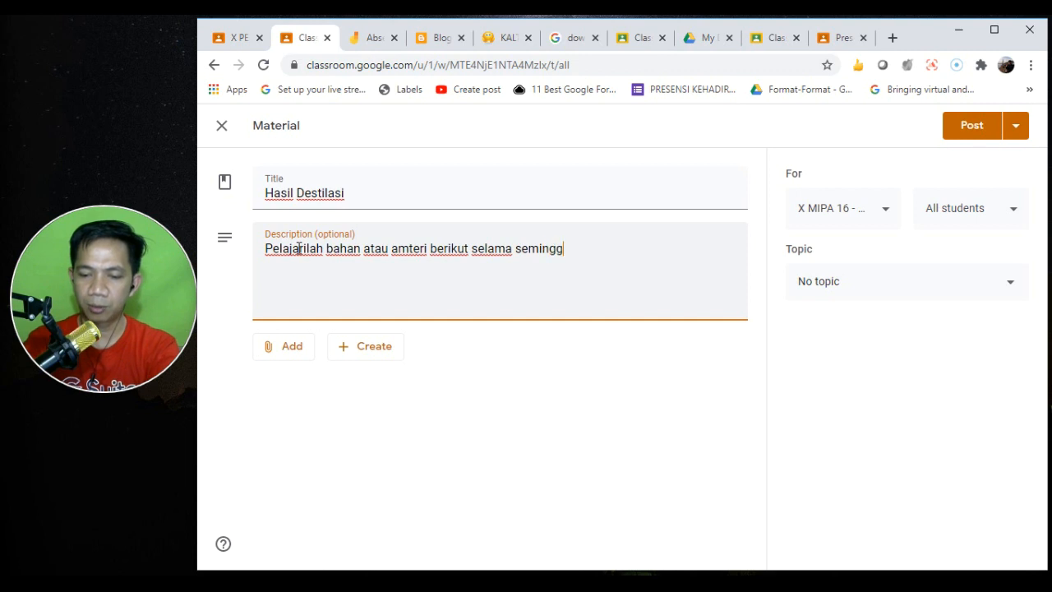
{"action": "type", "text": "u"}
{"action": "key", "text": "ctrl+shift+Left"}
{"action": "type", "text": "dua m"}
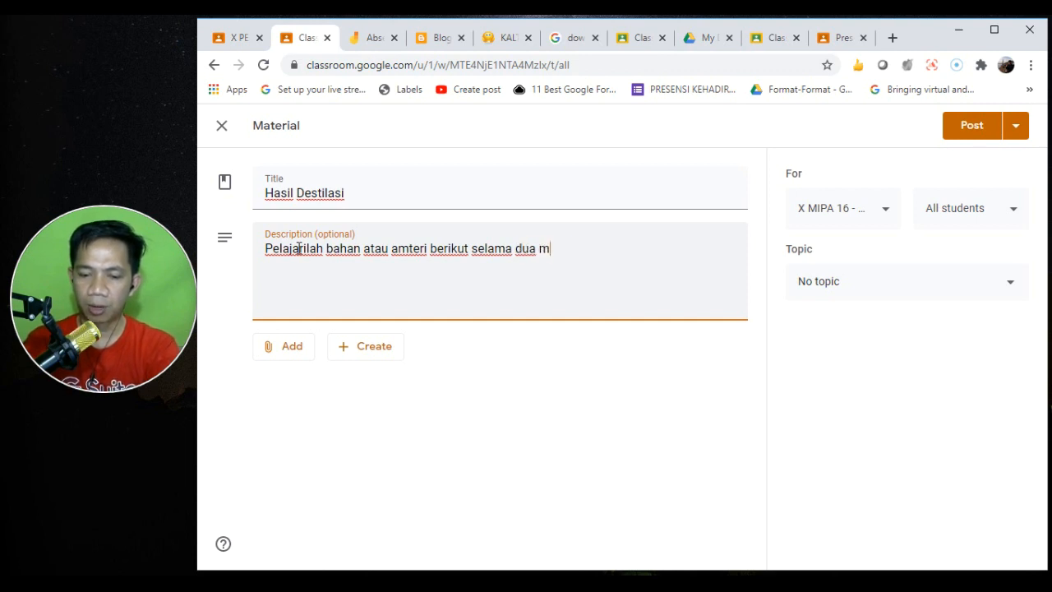
{"action": "type", "text": "inggu ini."}
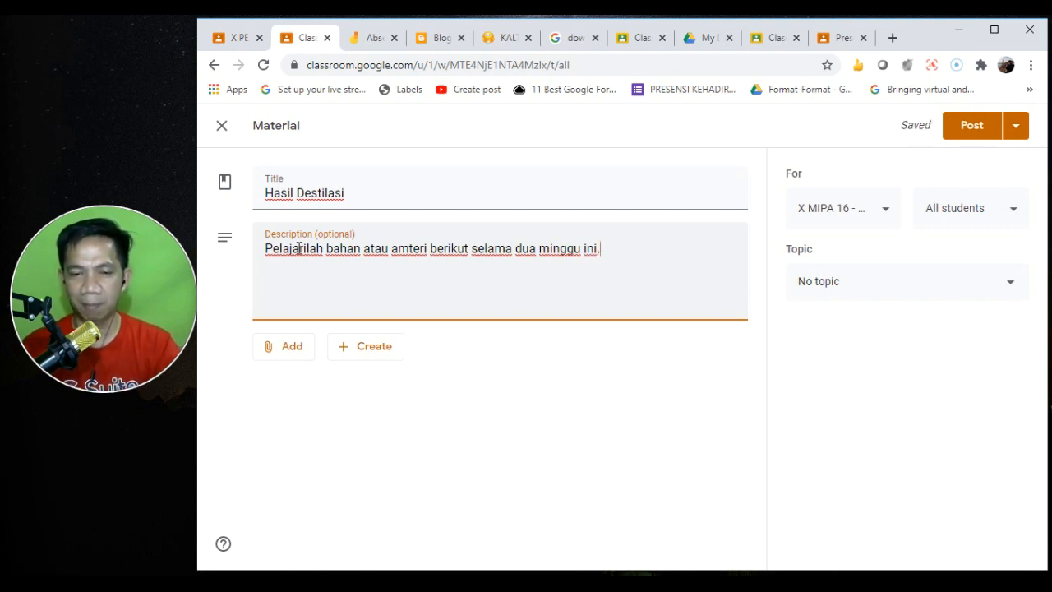
- Attach 3.1. Penyusunan E-Modul.pptx from My Drive's 03. MATERI IHT > 03. E-Modul folder
{"action": "left_click", "coordinate": [279, 347]}
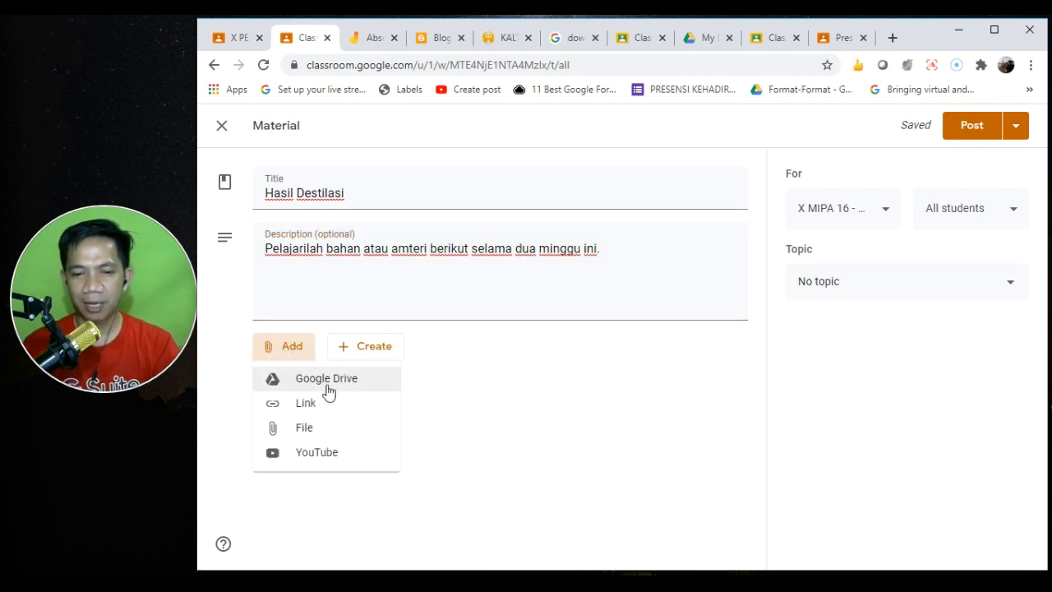
{"action": "left_click", "coordinate": [327, 391]}
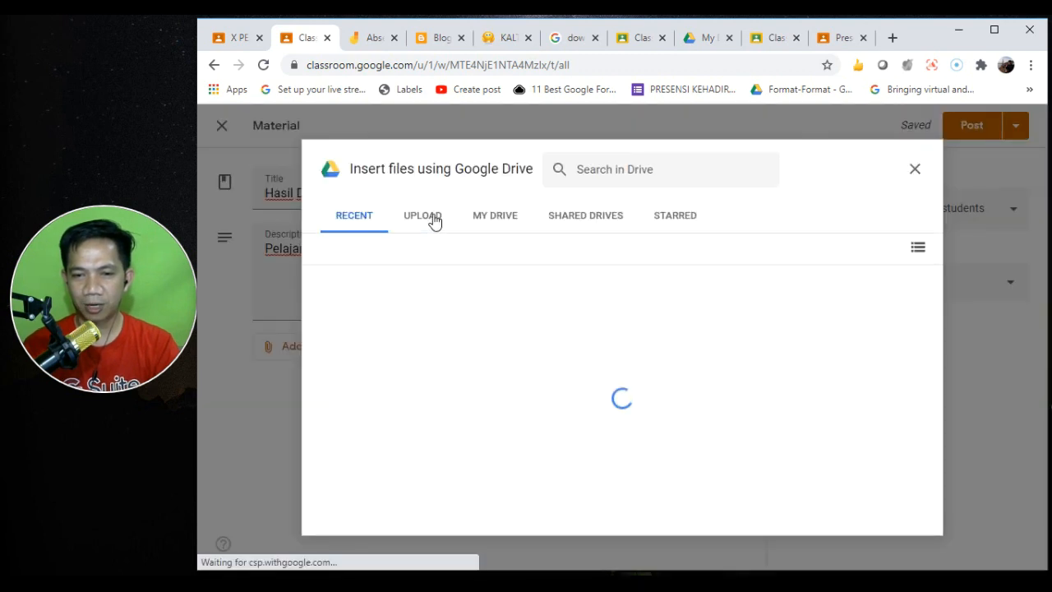
{"action": "left_click", "coordinate": [432, 220]}
{"action": "left_click", "coordinate": [477, 221]}
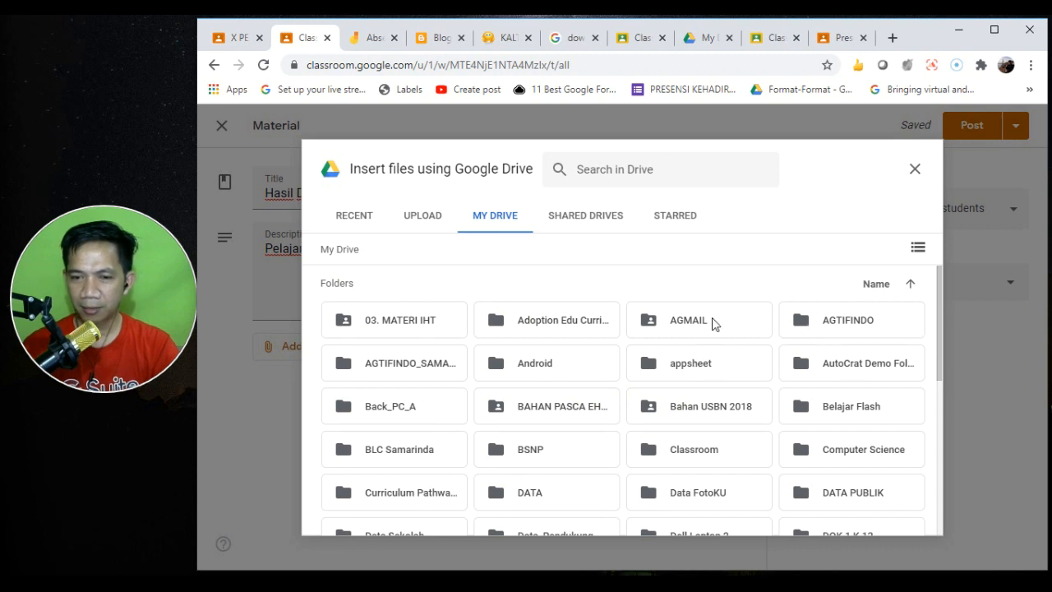
{"action": "double_click", "coordinate": [400, 320]}
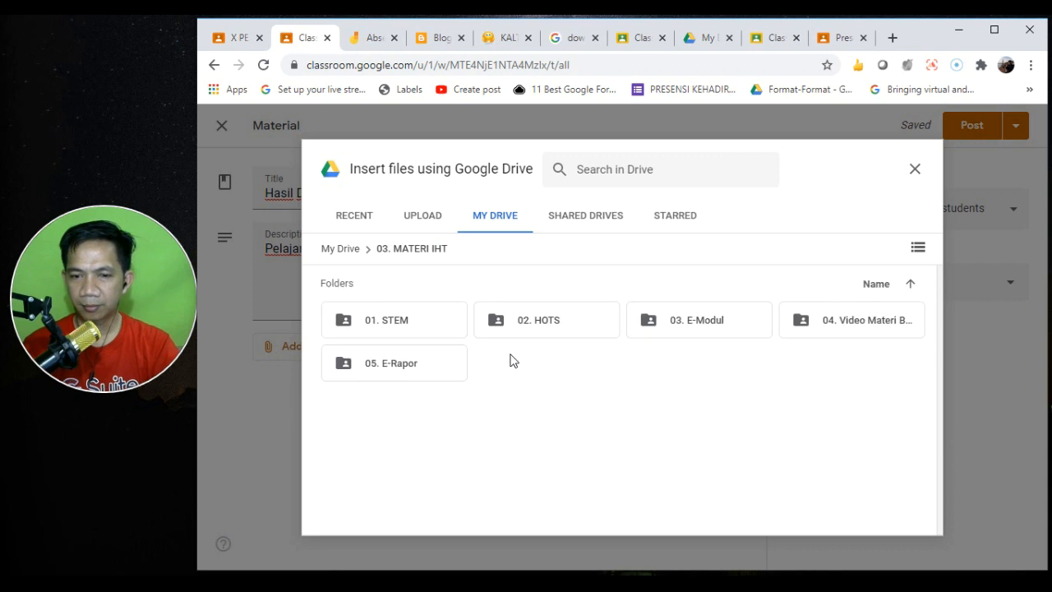
{"action": "double_click", "coordinate": [678, 334]}
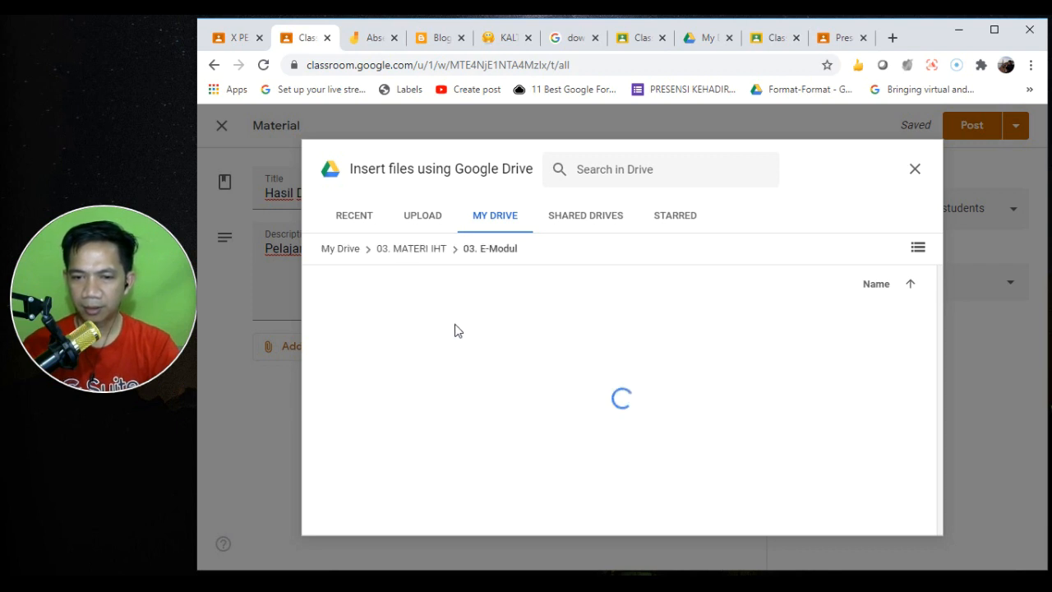
{"action": "double_click", "coordinate": [398, 372]}
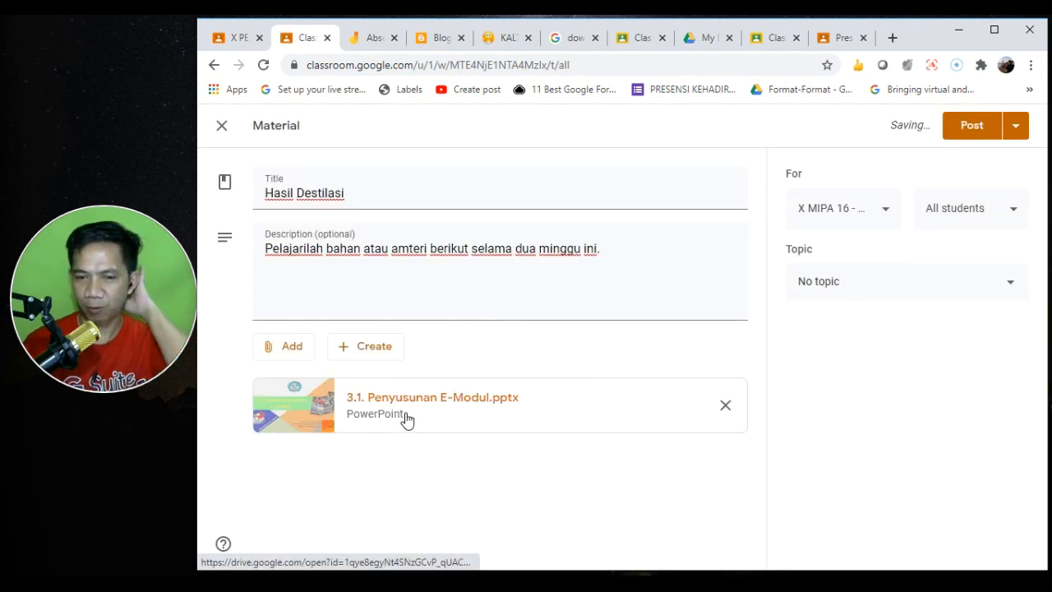
- Begin adding a link attachment and open a new browser tab
{"action": "left_click", "coordinate": [290, 354]}
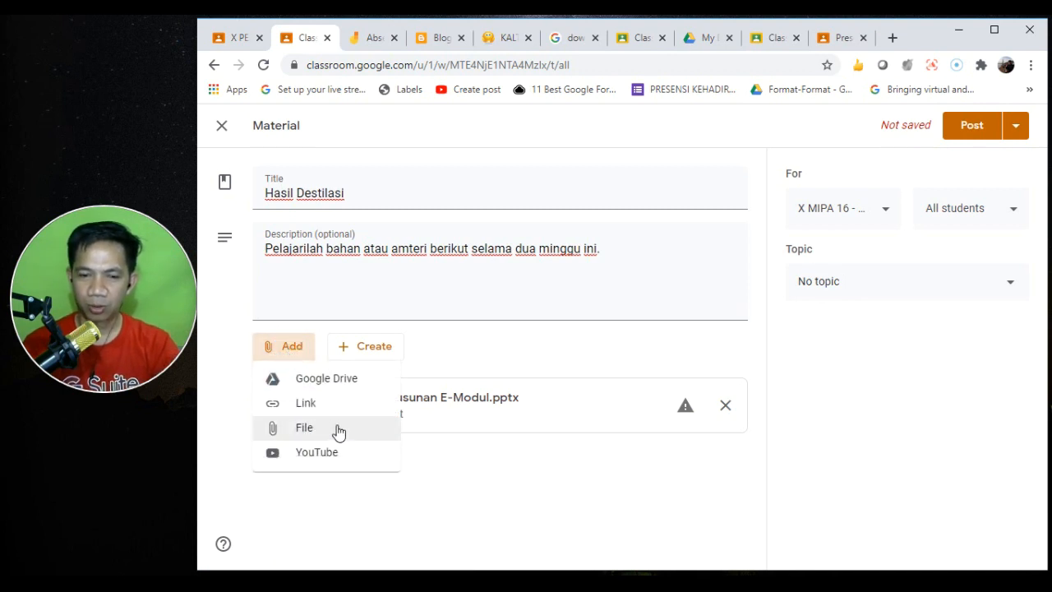
{"action": "left_click", "coordinate": [332, 404]}
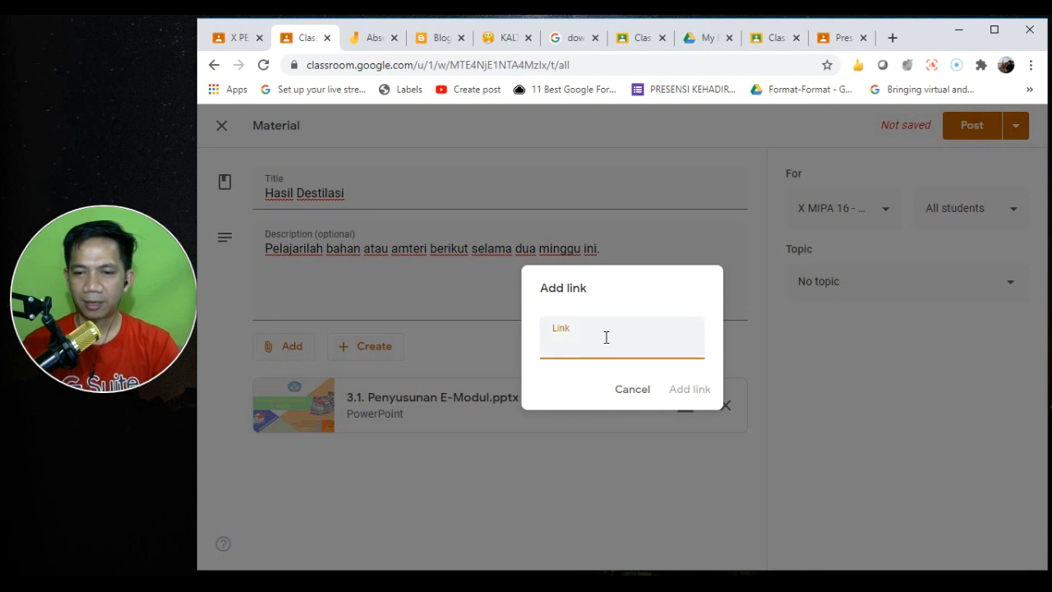
{"action": "left_click", "coordinate": [895, 38]}
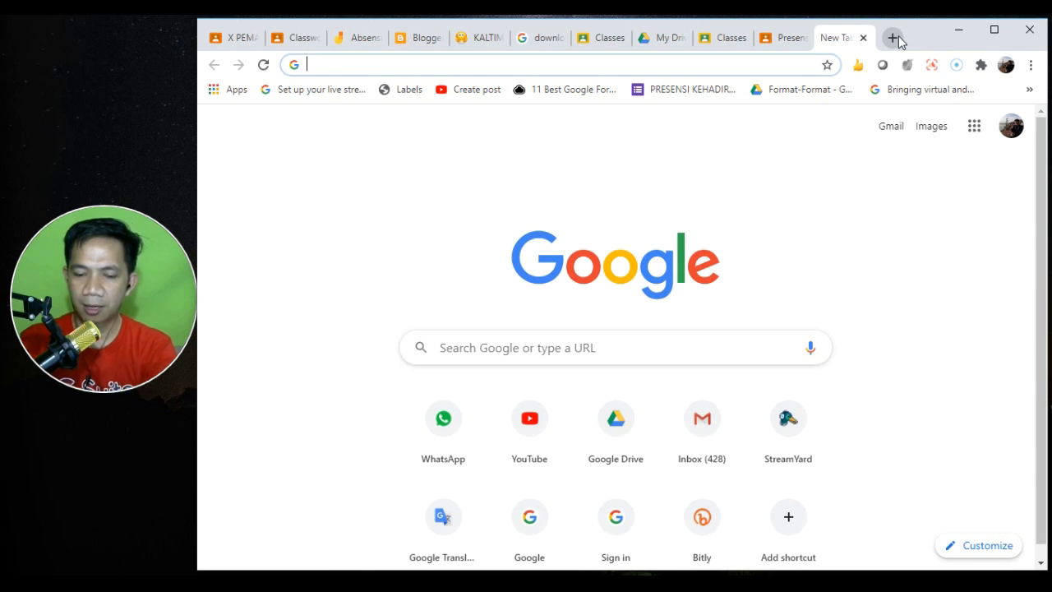
- Search Google for hasil olahan minyak bumi dan gunanya and copy the IlmuGeografi article's address
{"action": "type", "text": "hasil olahan miunyak b"}
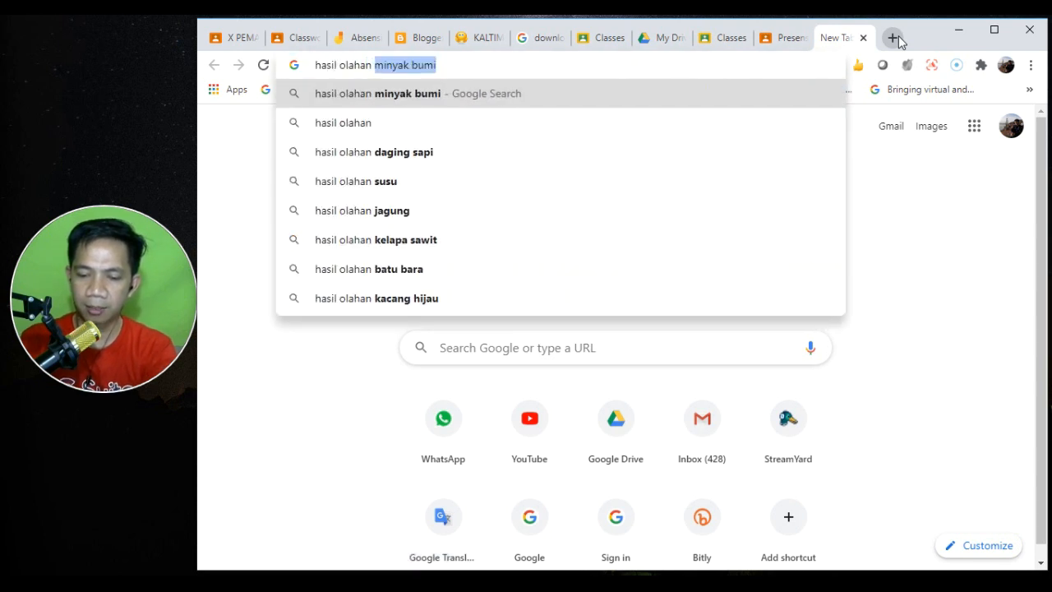
{"action": "type", "text": "umi"}
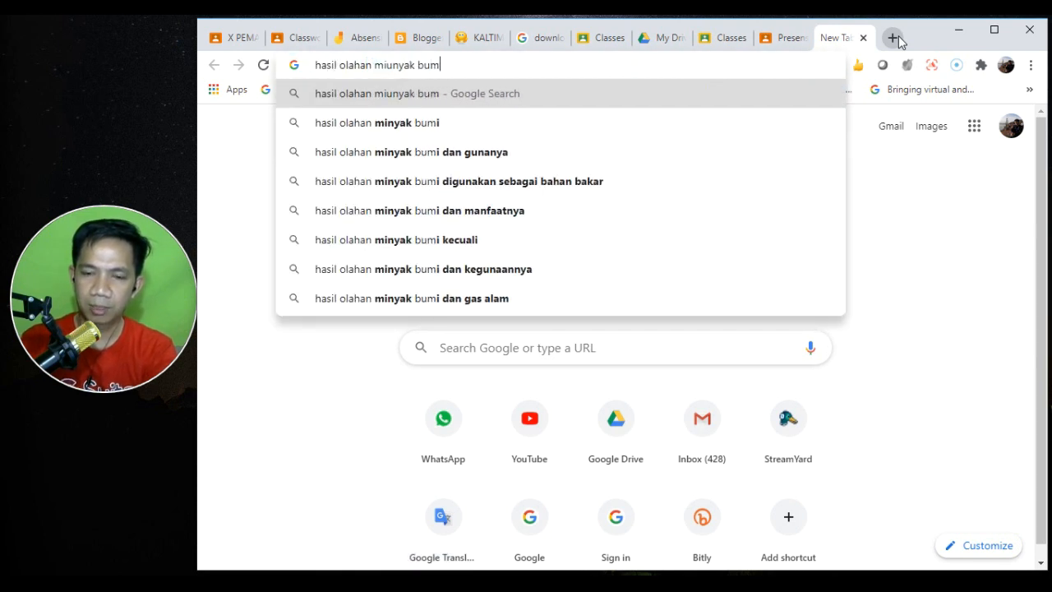
{"action": "key", "text": "Down"}
{"action": "key", "text": "Down"}
{"action": "key", "text": "Return"}
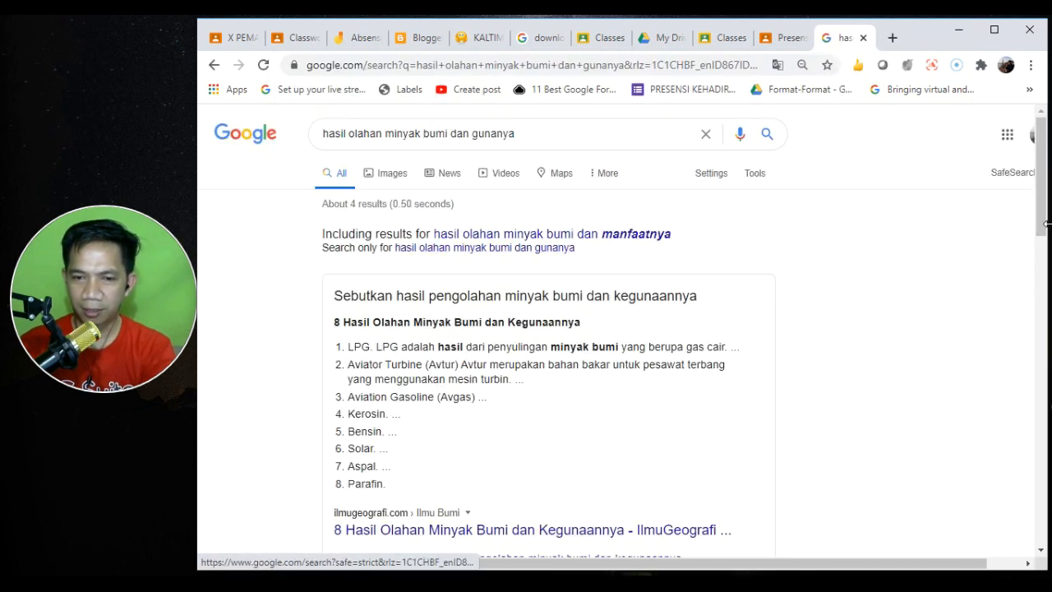
{"action": "left_click_drag", "start_coordinate": [1040, 190], "coordinate": [1045, 277]}
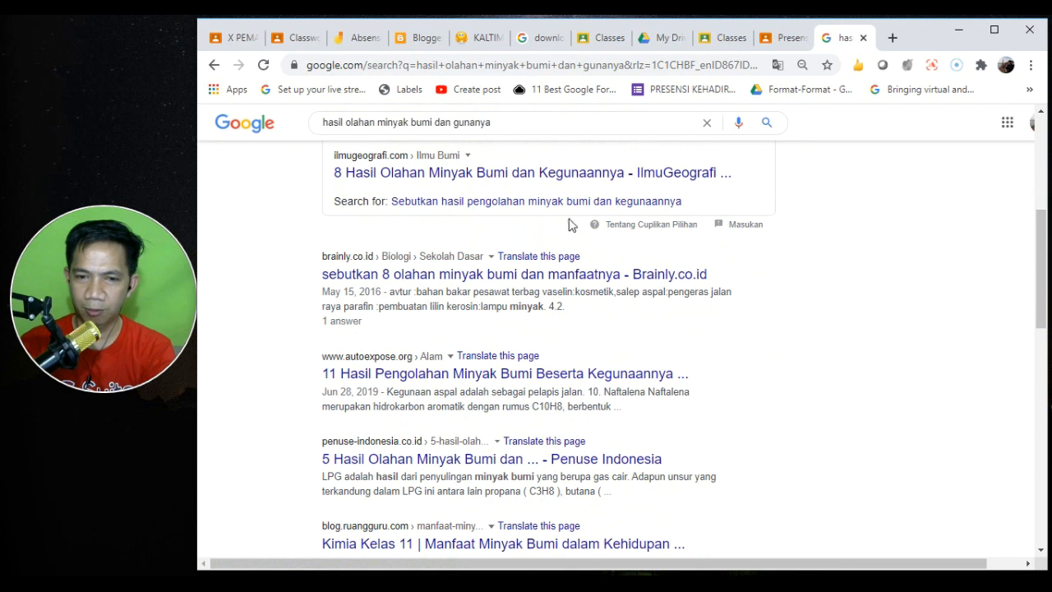
{"action": "right_click", "coordinate": [483, 176]}
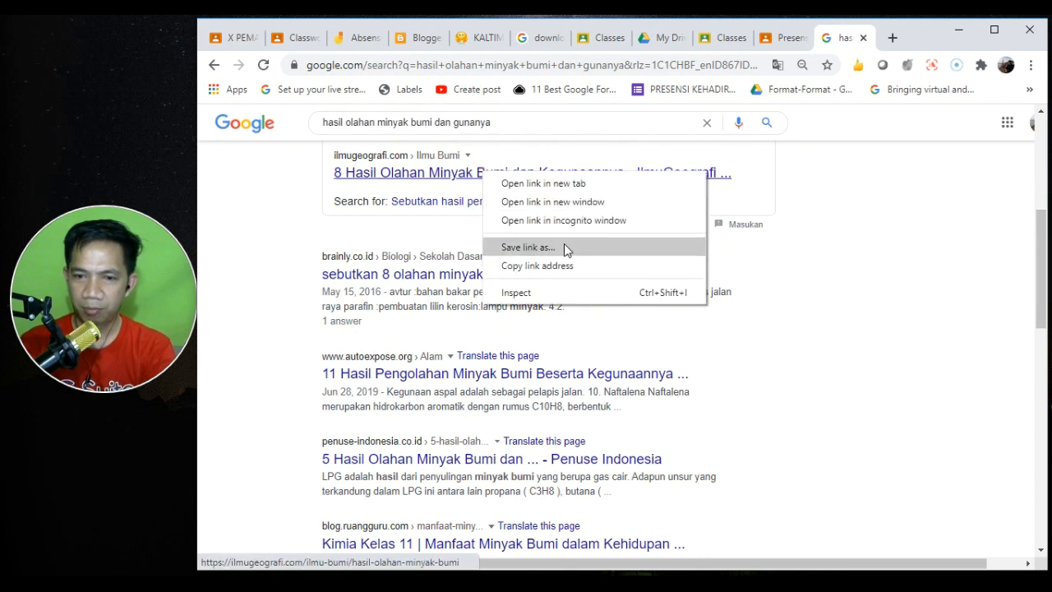
{"action": "left_click", "coordinate": [575, 265]}
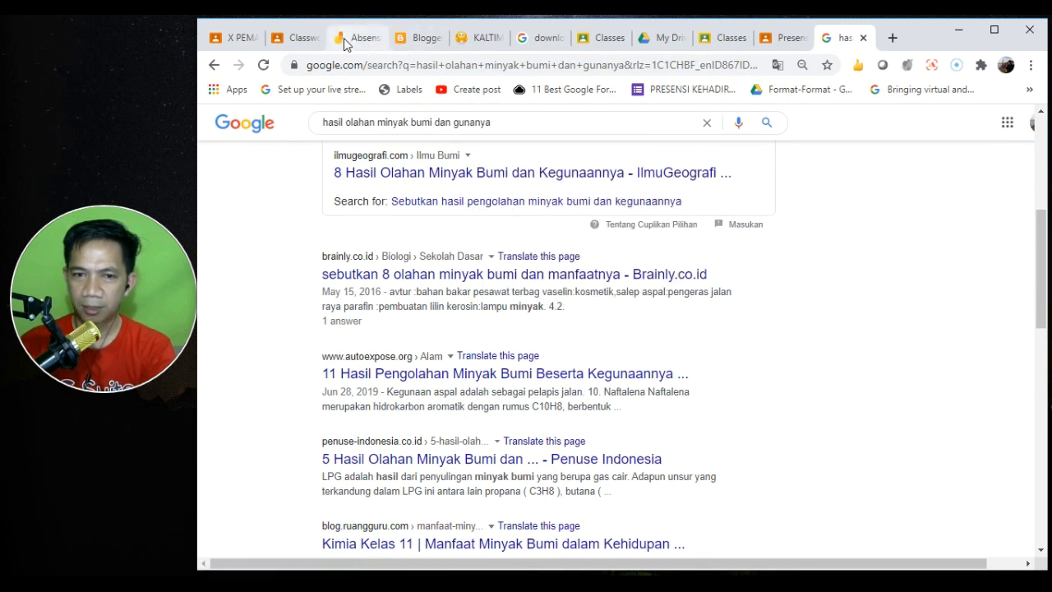
{"action": "left_click", "coordinate": [294, 38]}
- Attach the pasted IlmuGeografi article link and upload Moodle.JPG from the computer
{"action": "key", "text": "ctrl+v"}
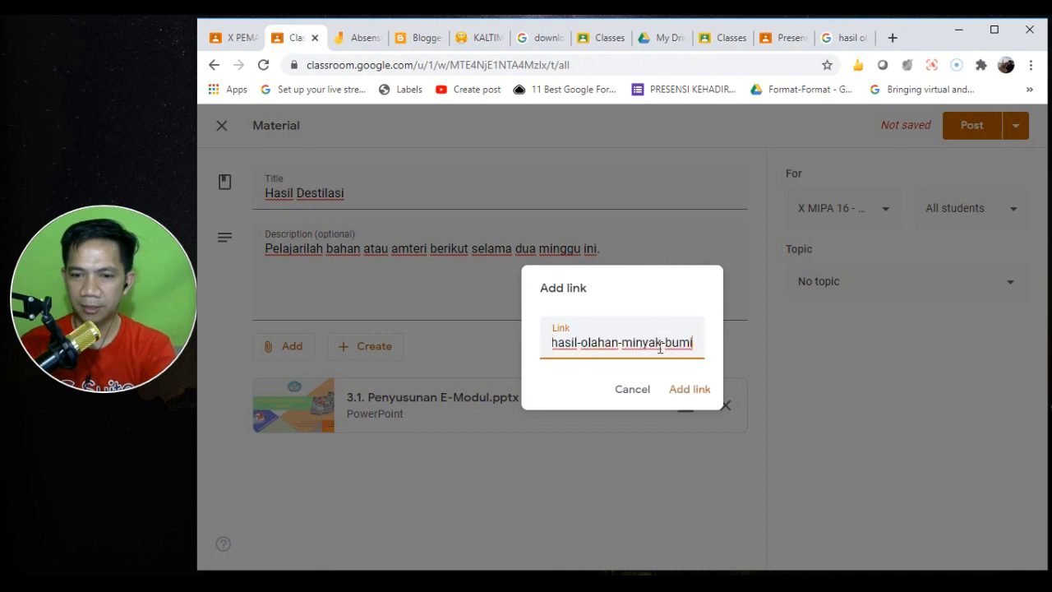
{"action": "left_click", "coordinate": [690, 390]}
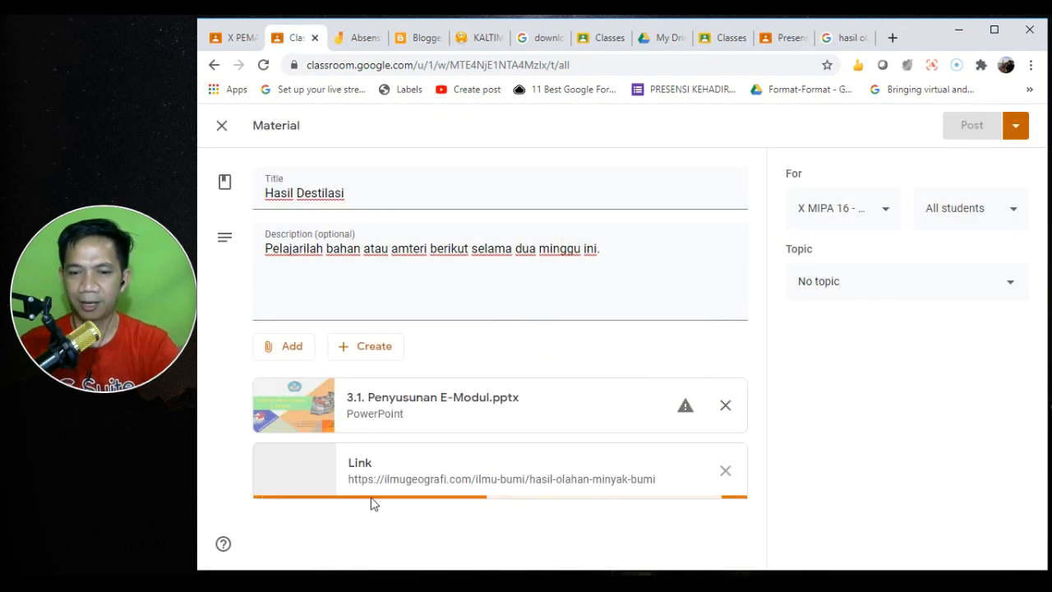
{"action": "left_click", "coordinate": [282, 349]}
{"action": "left_click", "coordinate": [311, 425]}
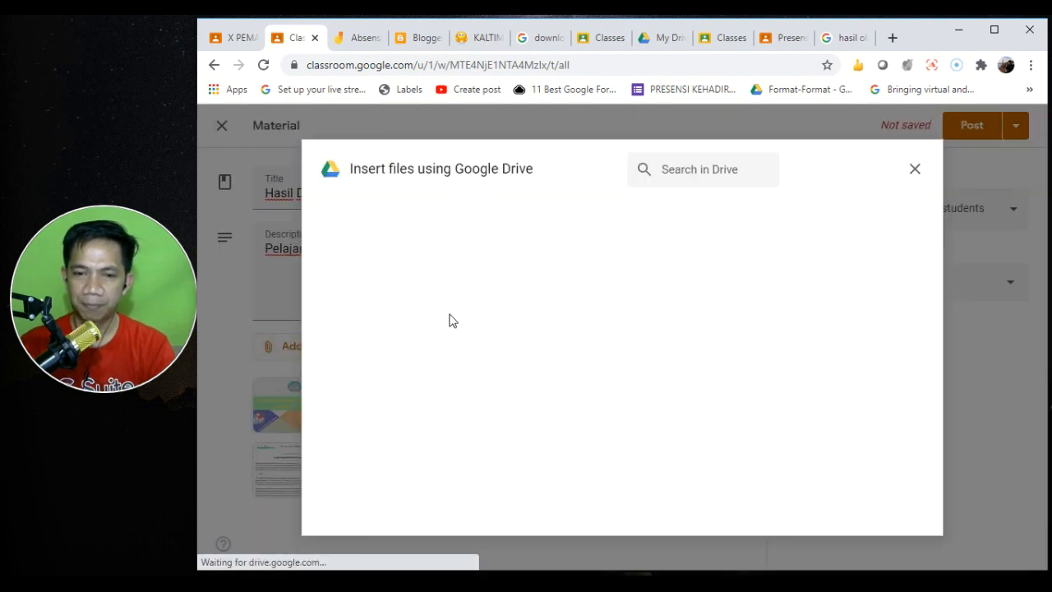
{"action": "left_click", "coordinate": [410, 219]}
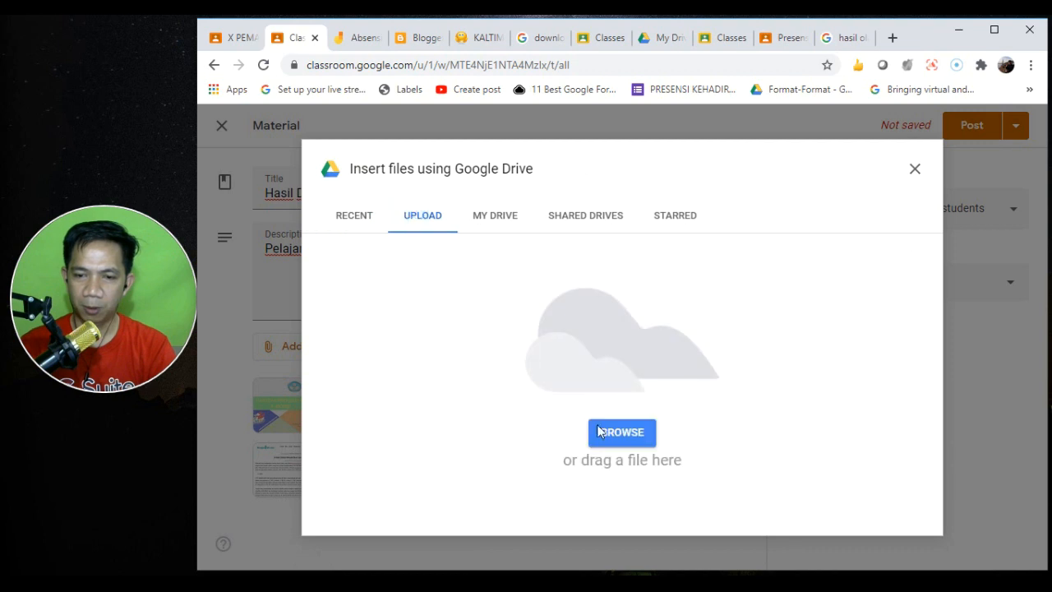
{"action": "left_click", "coordinate": [632, 434]}
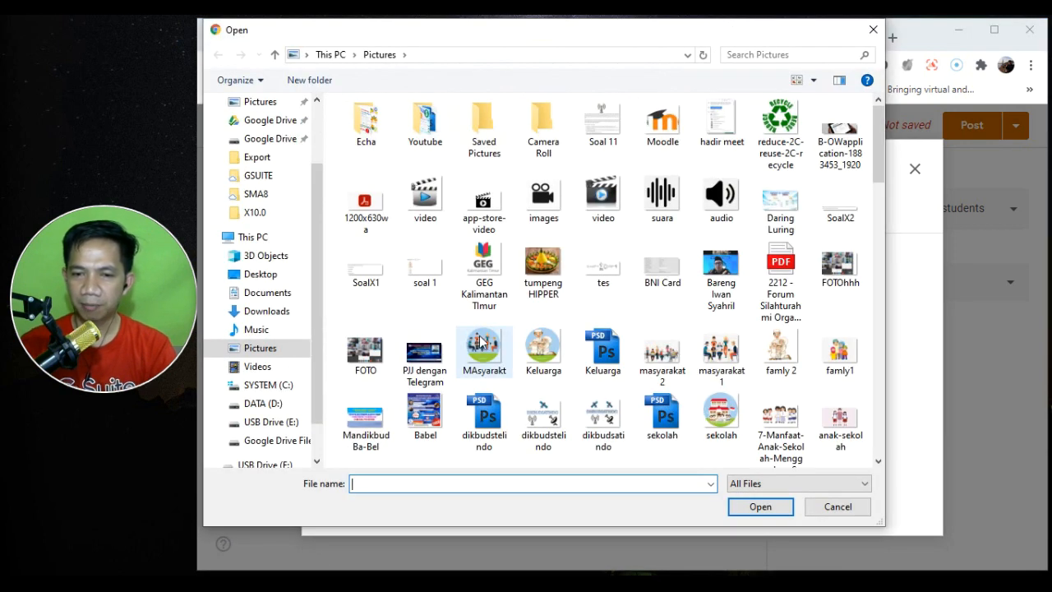
{"action": "double_click", "coordinate": [675, 143]}
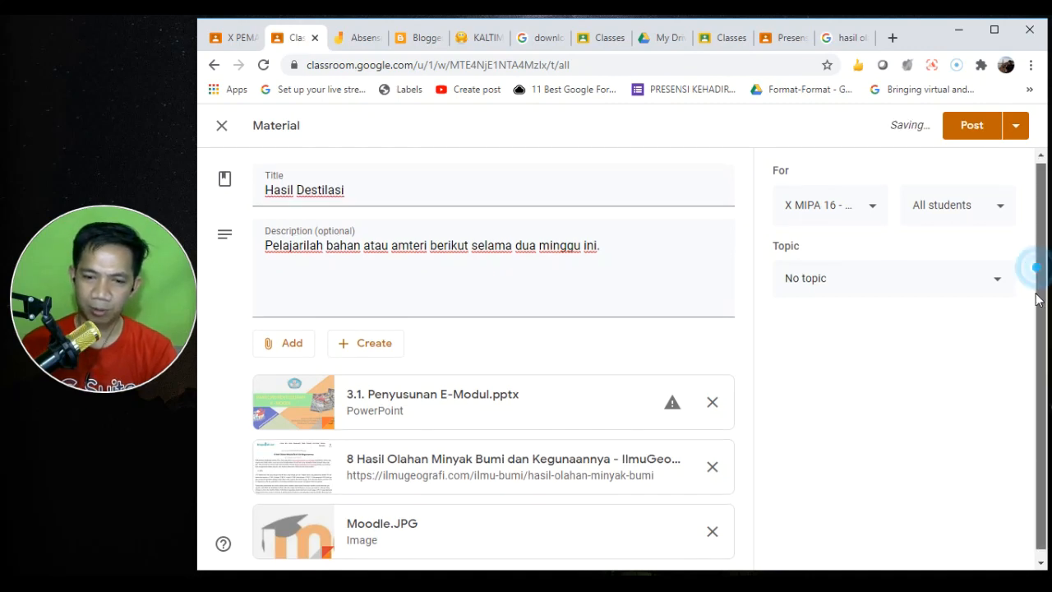
{"action": "scroll", "coordinate": [1040, 353], "scroll_direction": "down", "scroll_amount": 1}
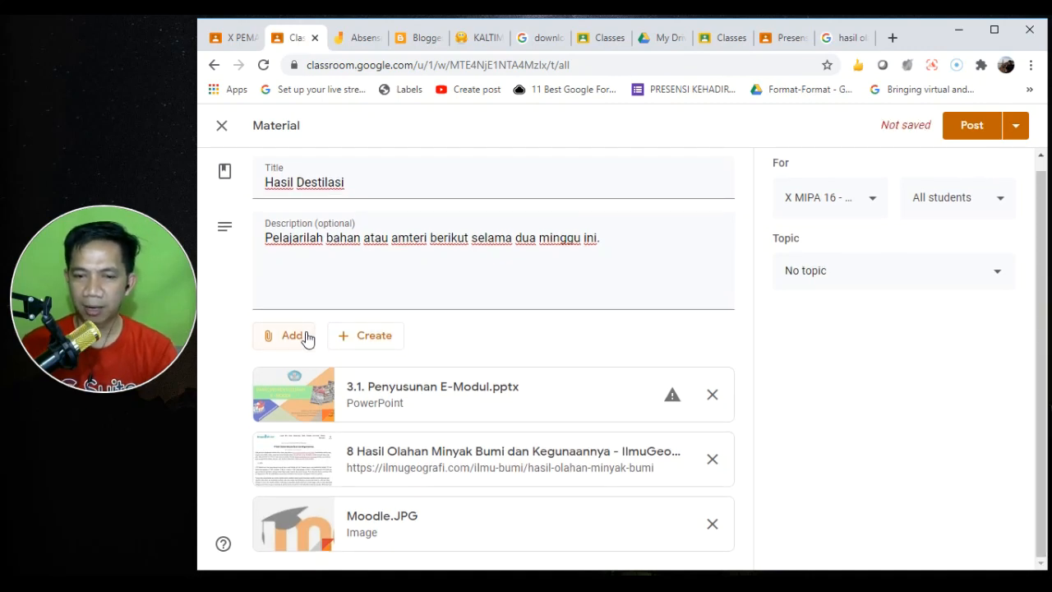
- Search YouTube for 'bensin plastik' and attach the Kakek Lulusan SD Olah Plastik Jadi BBM video
{"action": "left_click", "coordinate": [293, 338]}
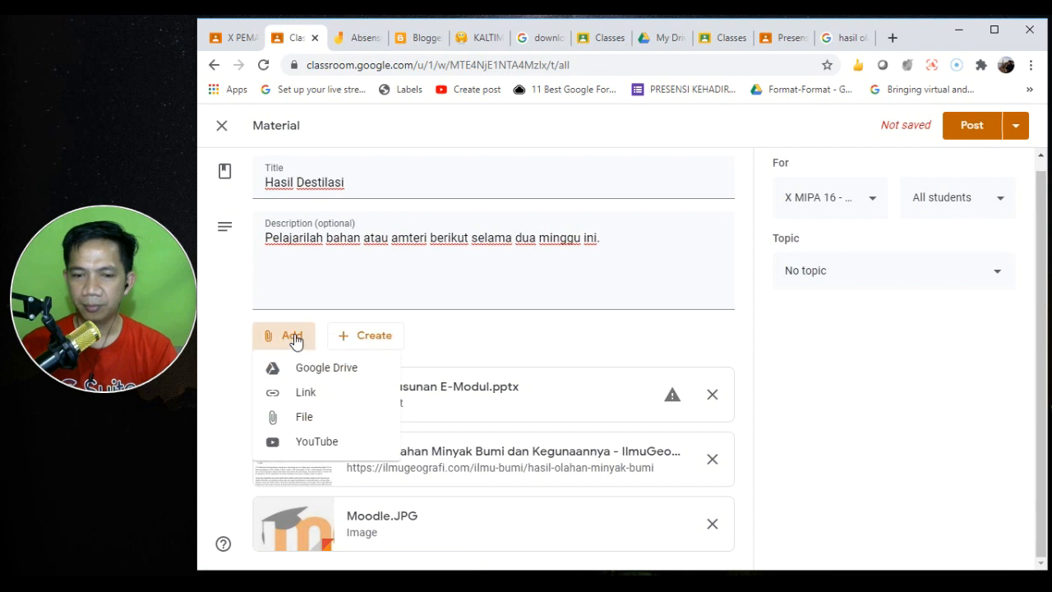
{"action": "left_click", "coordinate": [331, 442]}
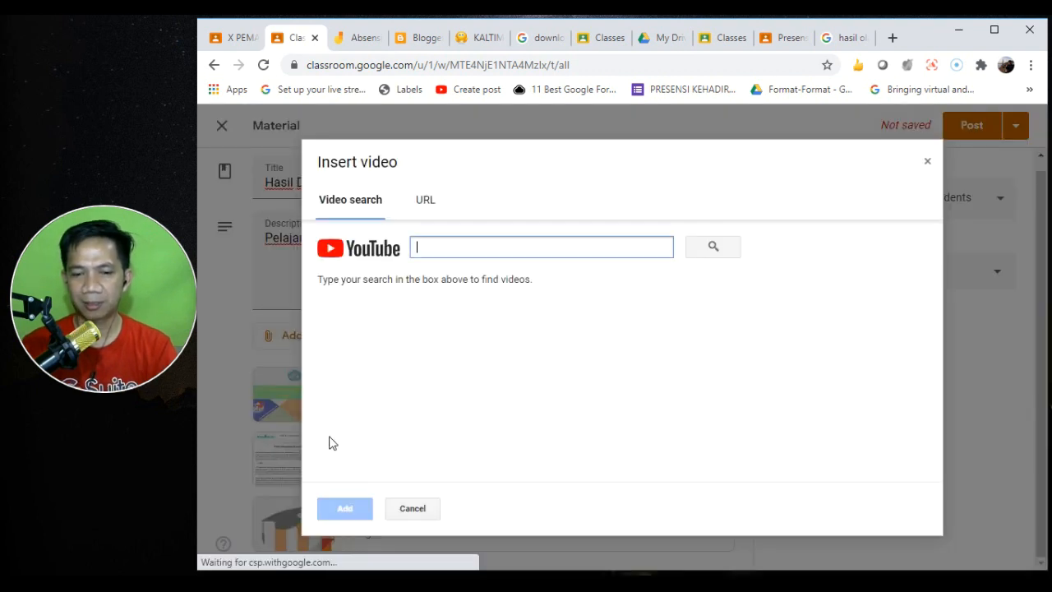
{"action": "left_click", "coordinate": [477, 246]}
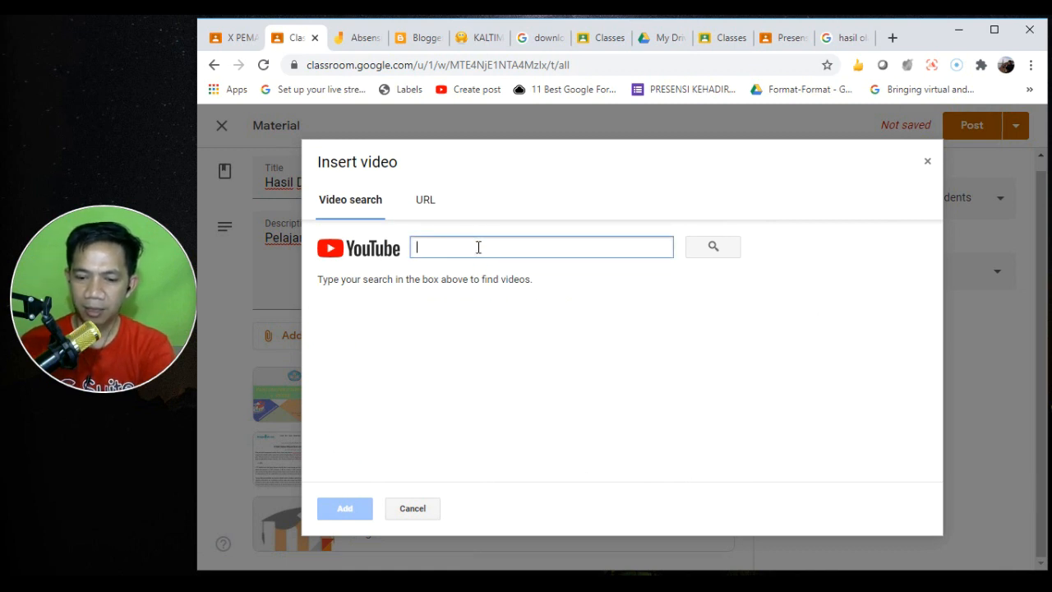
{"action": "type", "text": "bensin"}
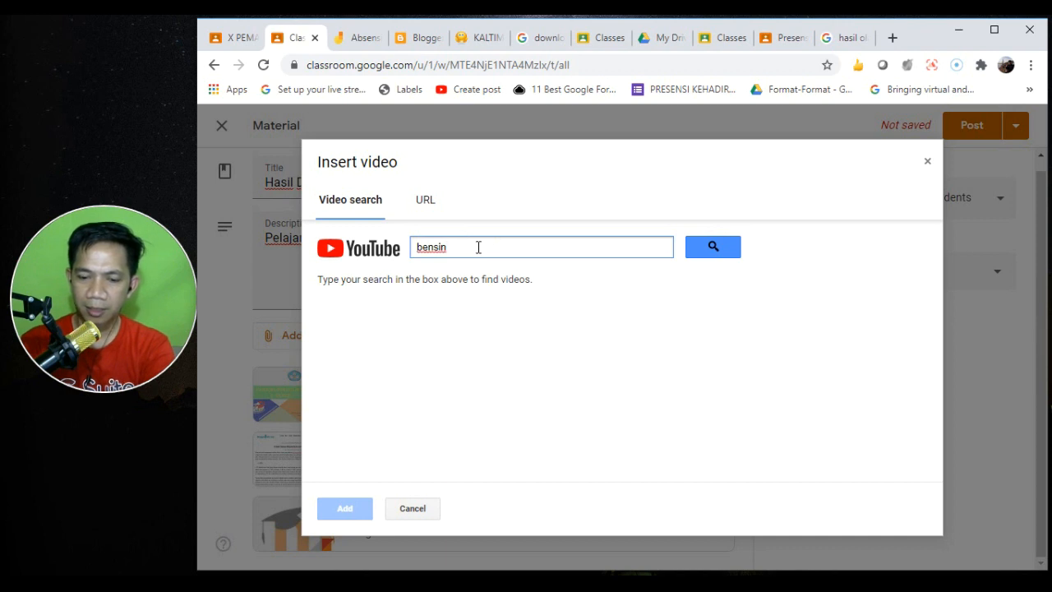
{"action": "type", "text": " plastik"}
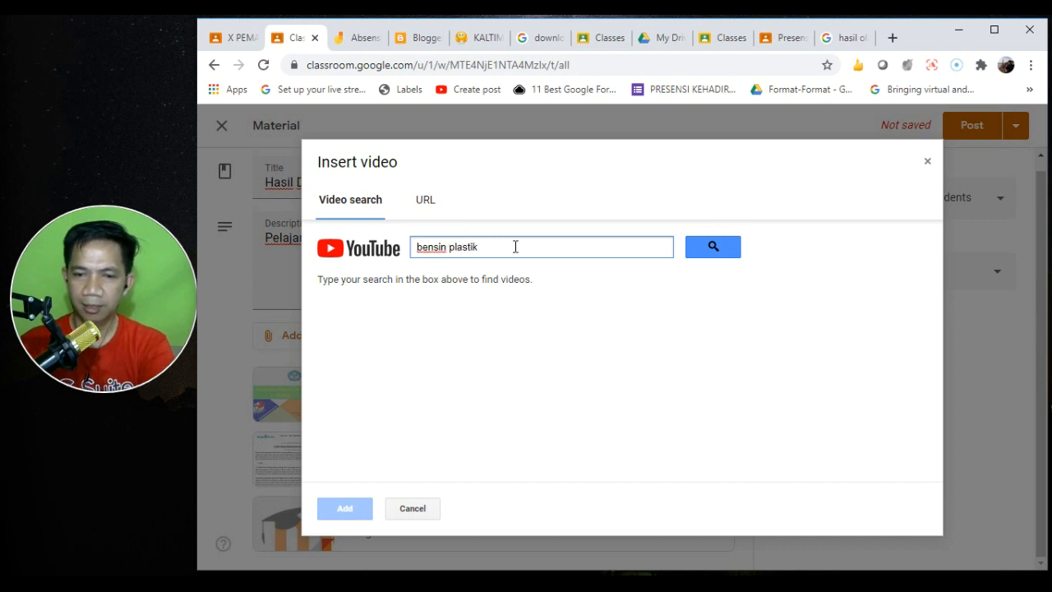
{"action": "left_click", "coordinate": [698, 245]}
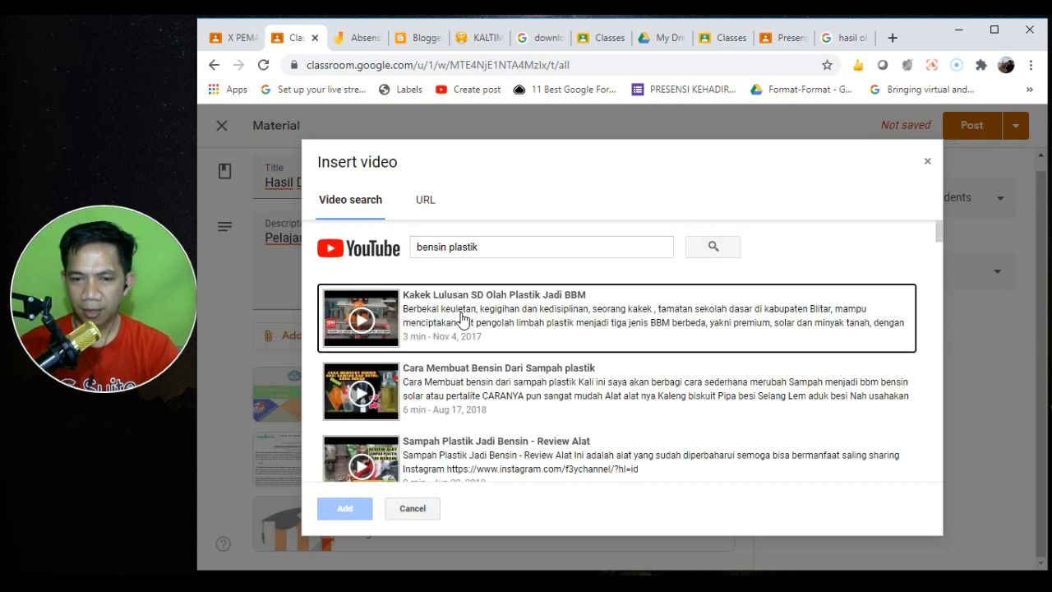
{"action": "left_click", "coordinate": [461, 319]}
{"action": "left_click", "coordinate": [346, 505]}
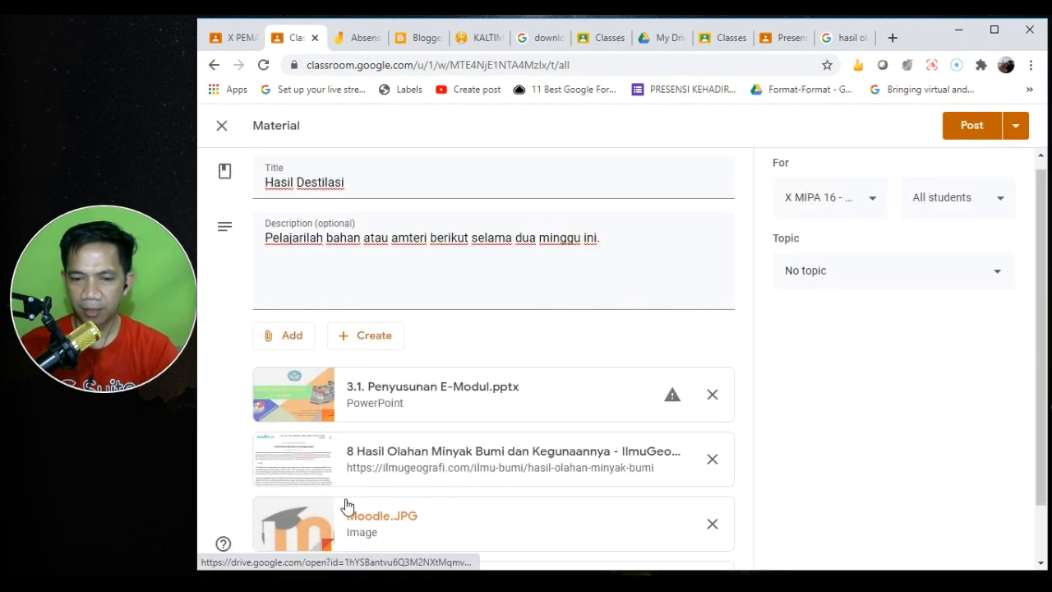
{"action": "left_click_drag", "start_coordinate": [1040, 272], "coordinate": [1048, 357]}
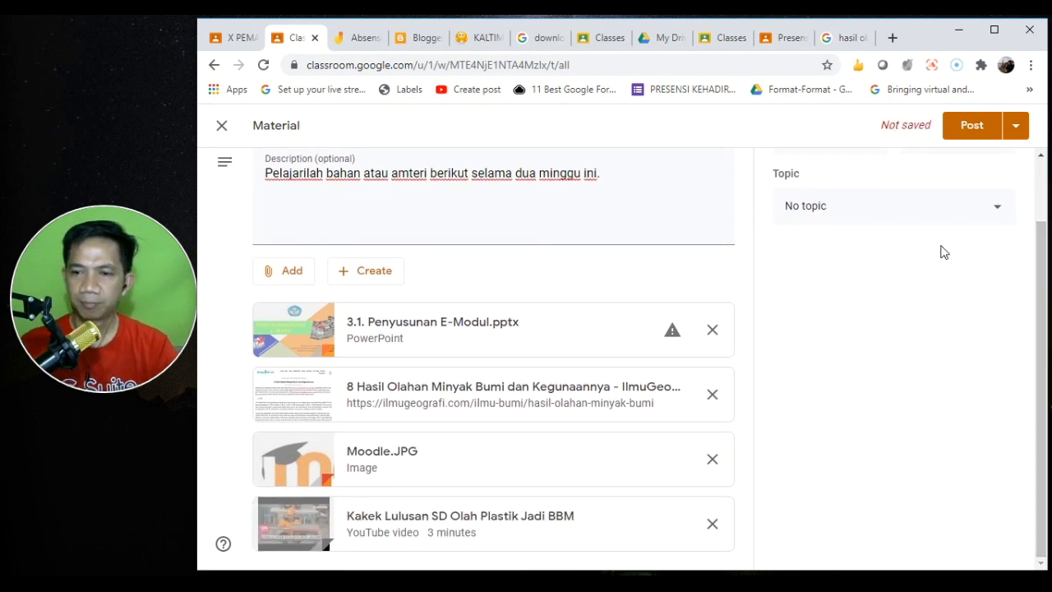
{"action": "left_click_drag", "start_coordinate": [1038, 283], "coordinate": [1035, 227]}
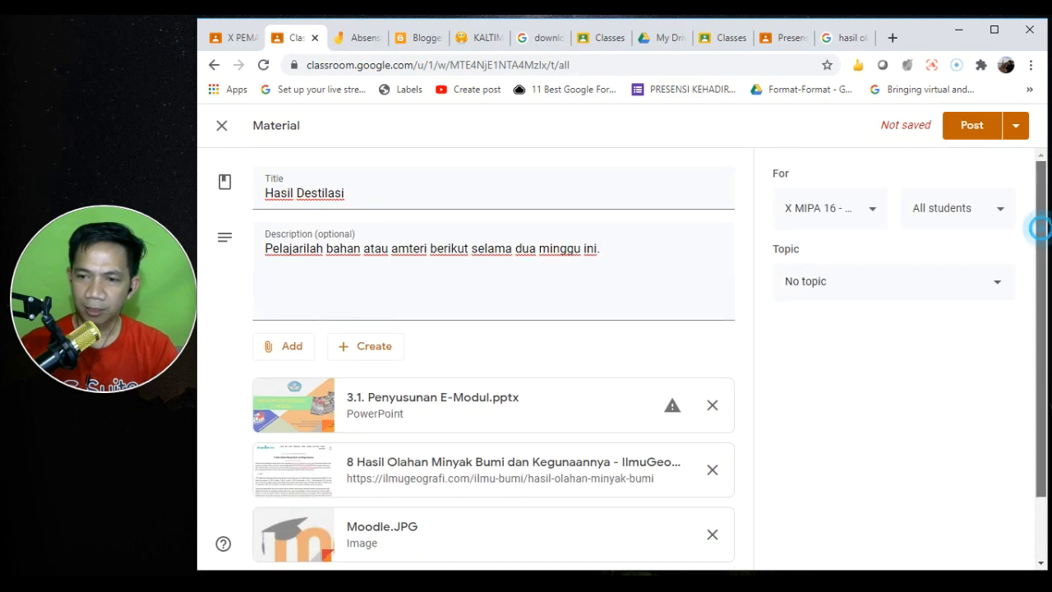
- File Hasil Destilasi under Minyak Bumi and post it, letting Classroom copy the E-Modul pptx
{"action": "left_click", "coordinate": [955, 287]}
{"action": "left_click", "coordinate": [855, 524]}
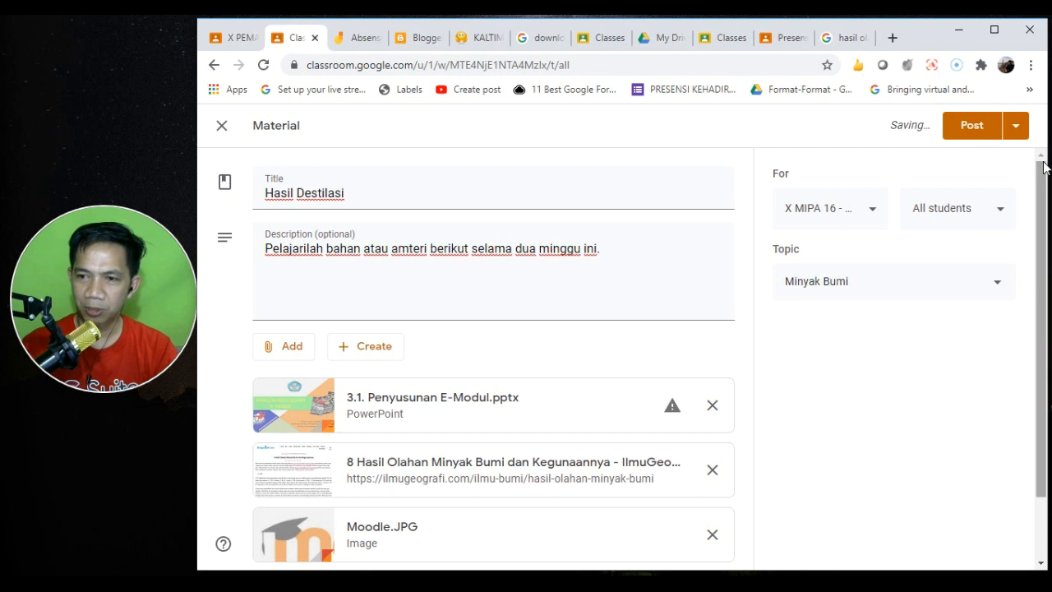
{"action": "left_click", "coordinate": [973, 130]}
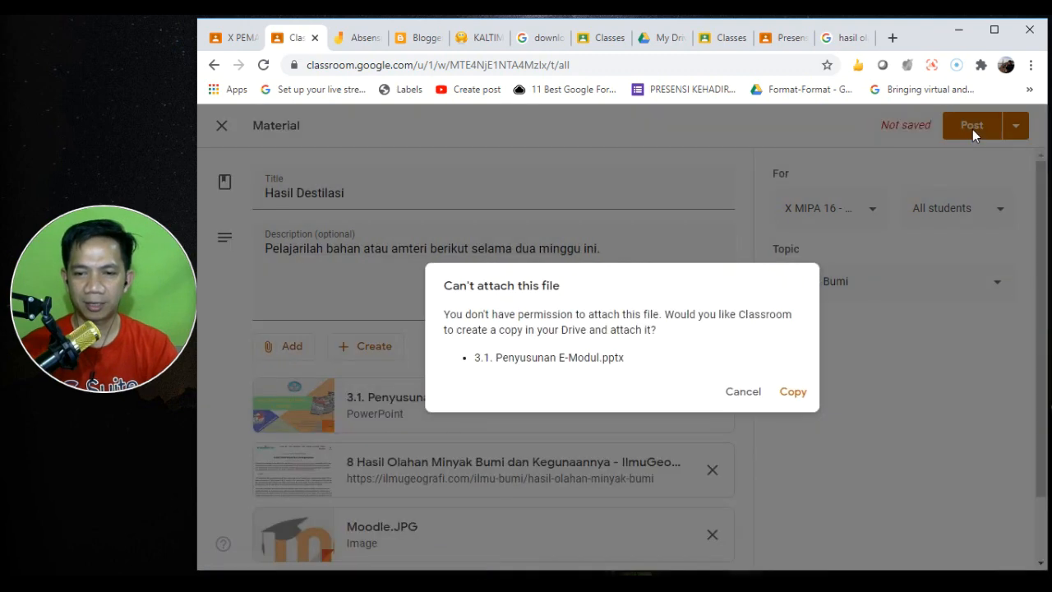
{"action": "left_click", "coordinate": [782, 393]}
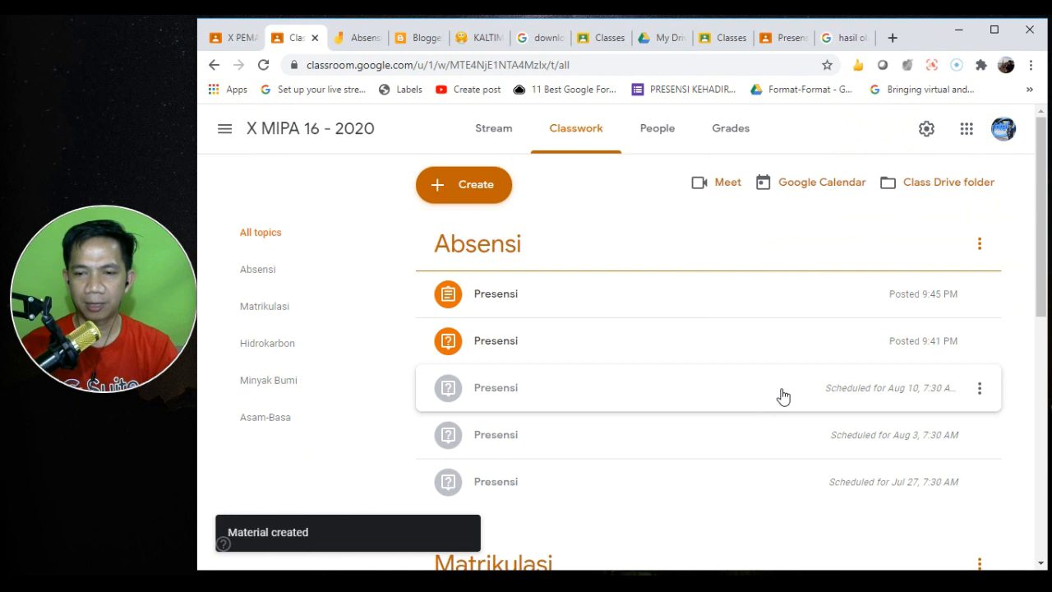
{"action": "left_click_drag", "start_coordinate": [1040, 235], "coordinate": [1045, 511]}
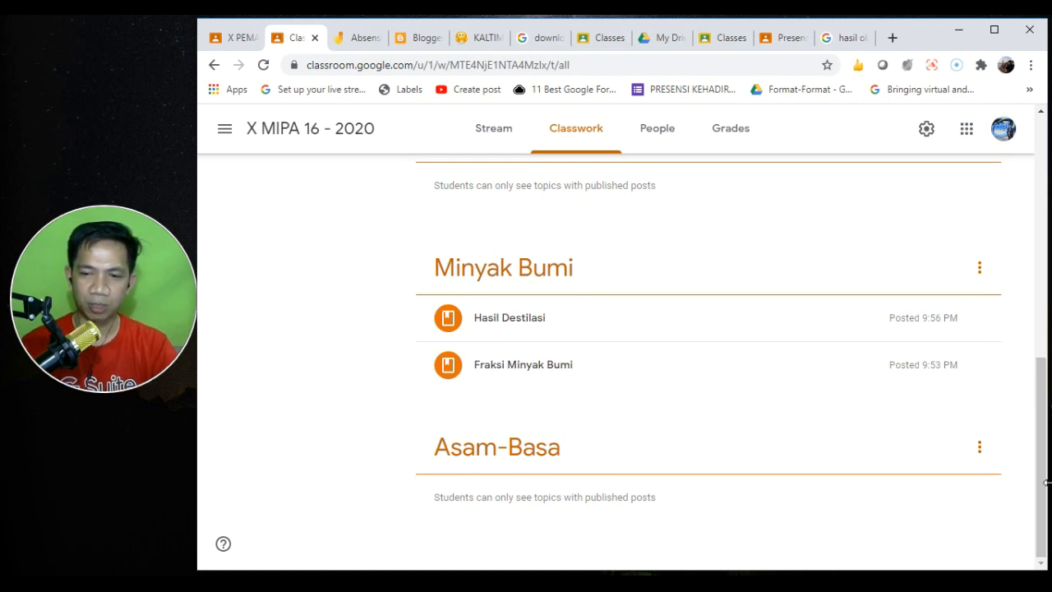
{"action": "left_click_drag", "start_coordinate": [1042, 452], "coordinate": [990, 170]}
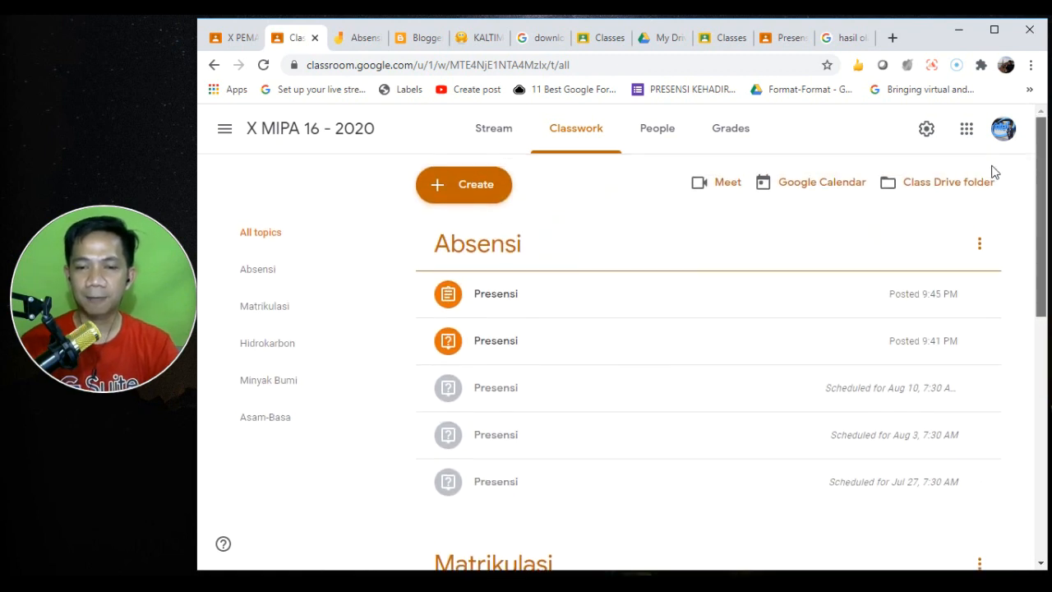
- Start a new quiz assignment with a Blank Quiz and title it 'Soal Latihan'
{"action": "left_click", "coordinate": [453, 187]}
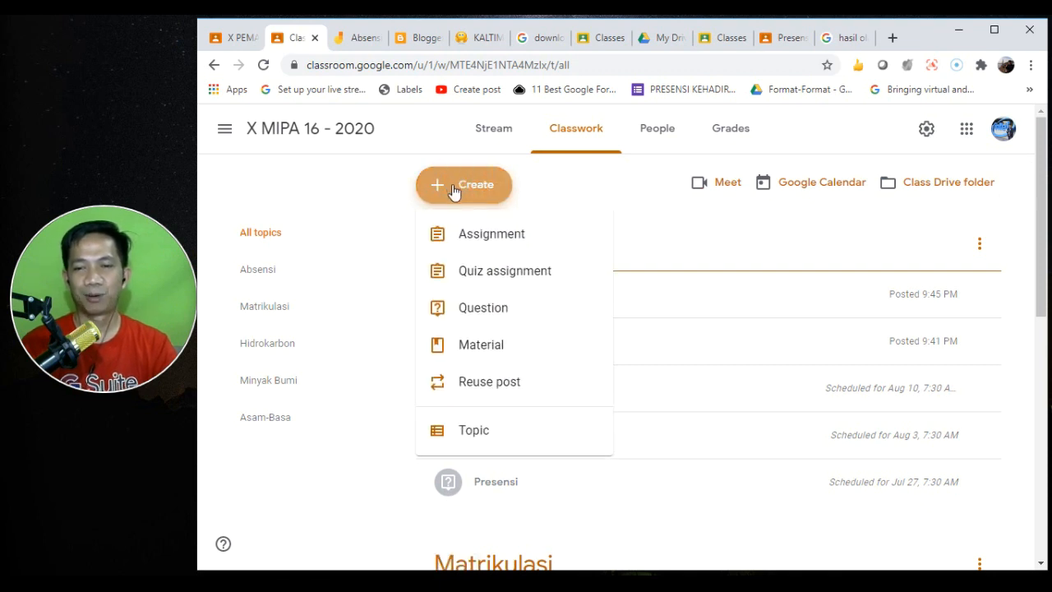
{"action": "left_click", "coordinate": [527, 284]}
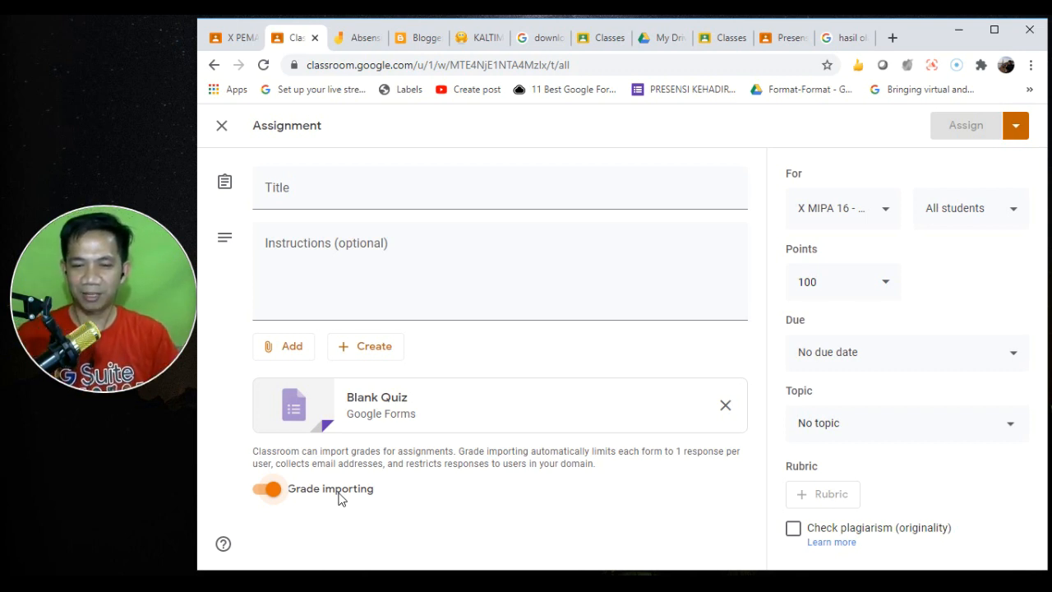
{"action": "left_click", "coordinate": [295, 198]}
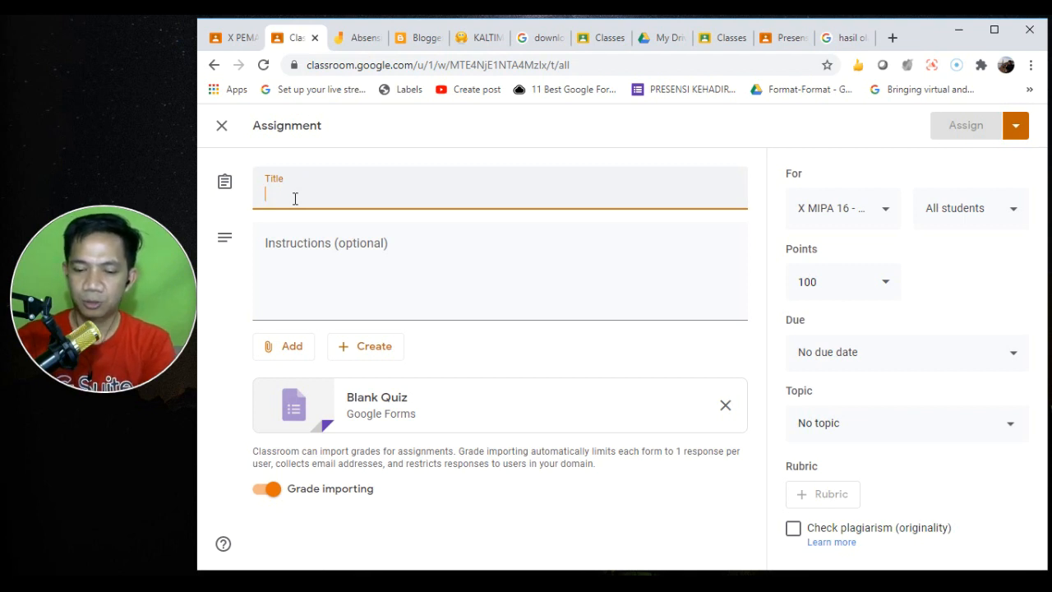
{"action": "type", "text": "Soal Latihan"}
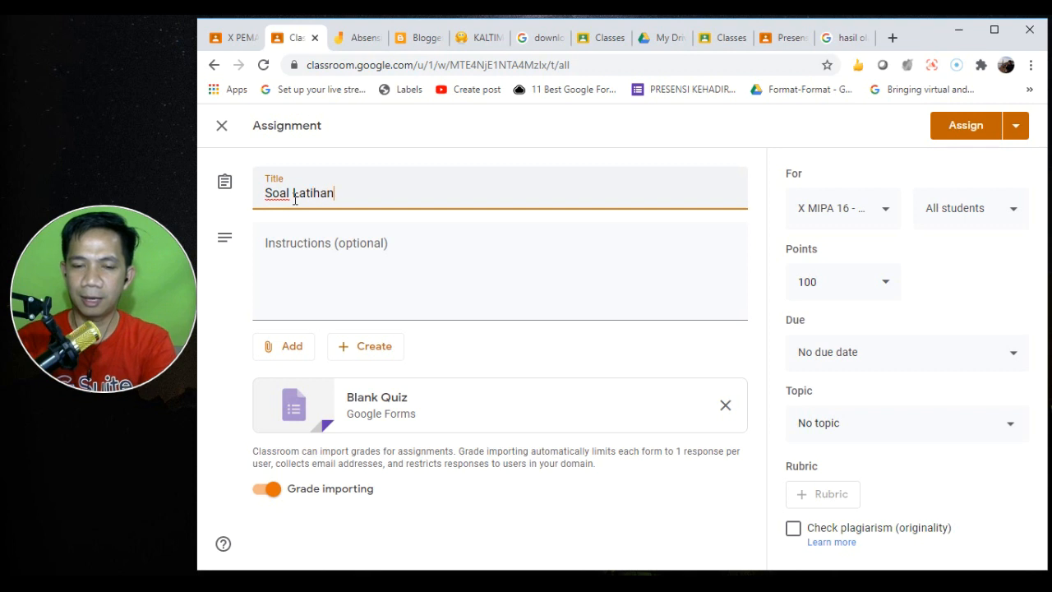
- Write the instructions 'Kerjakan soal berikut dengan sungguh sungguh, dan jawab pertanyhaan berikut'
{"action": "left_click", "coordinate": [320, 253]}
{"action": "type", "text": "Kerjaka"}
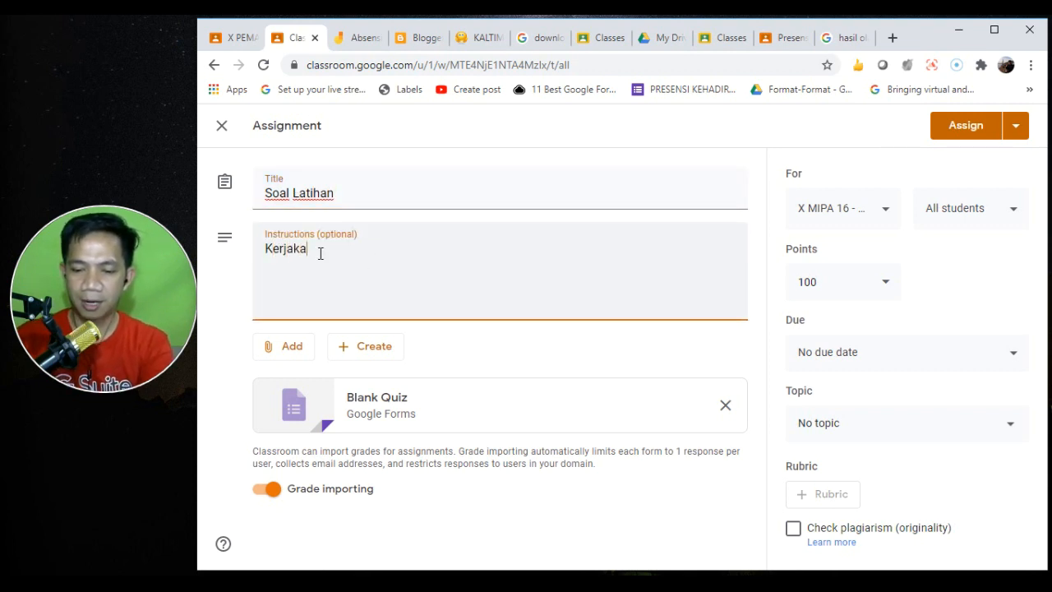
{"action": "type", "text": "n soal berik"}
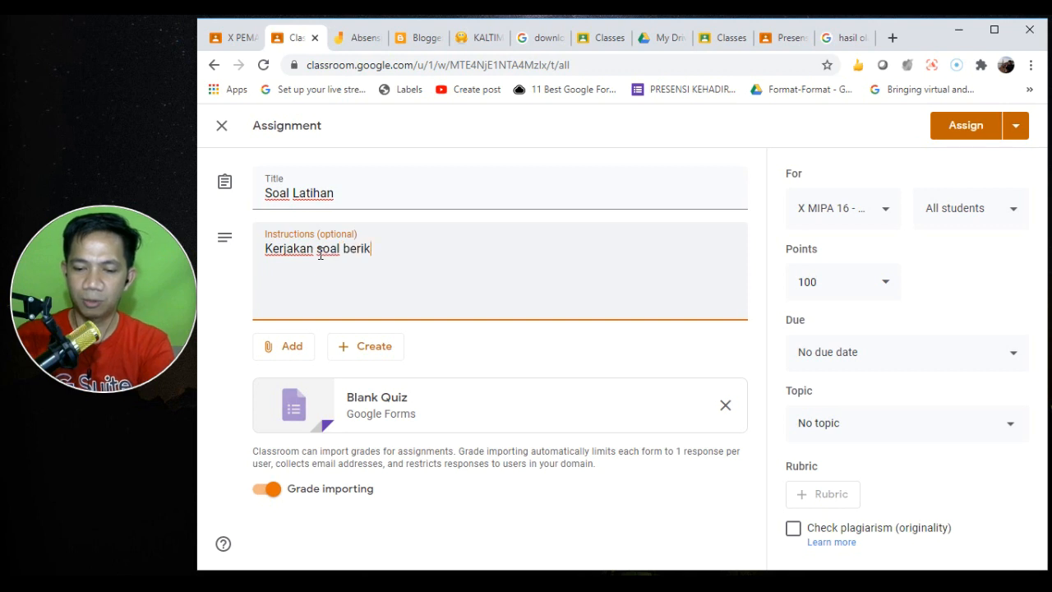
{"action": "type", "text": "ut dengan sungg"}
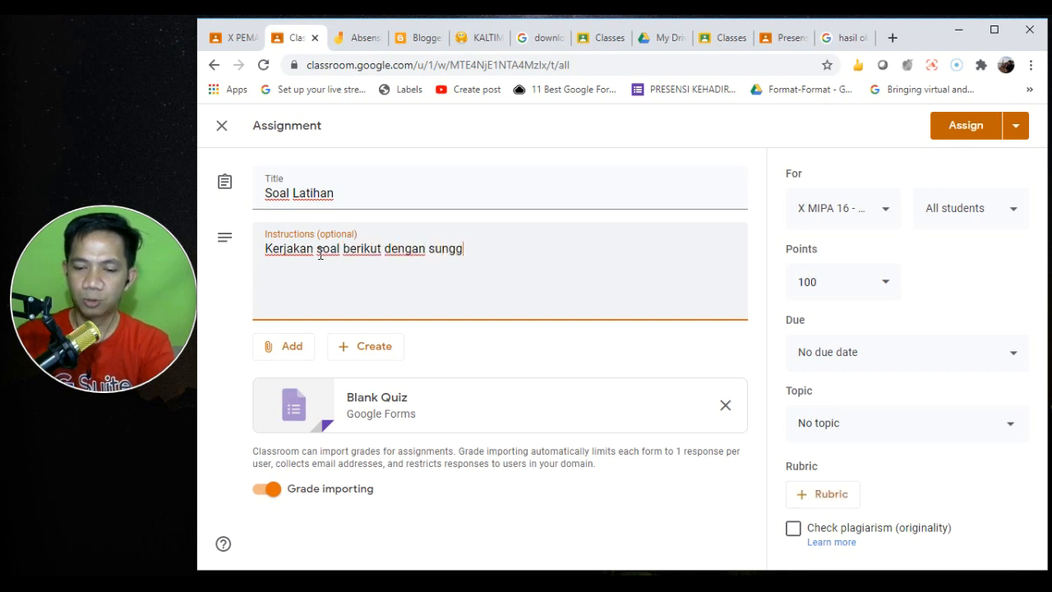
{"action": "type", "text": "uh sungguh sungg"}
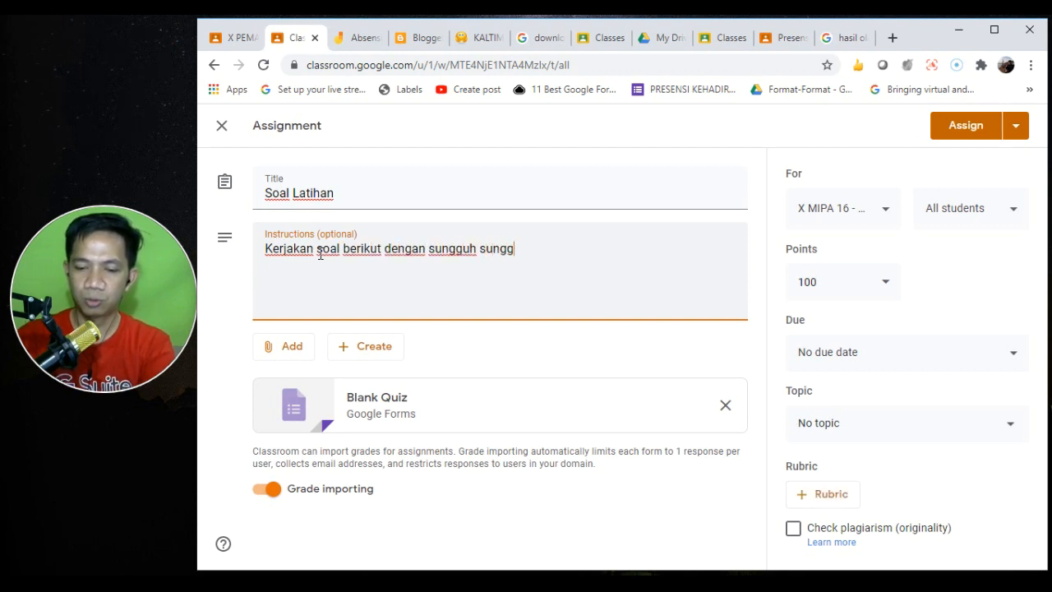
{"action": "type", "text": "uh, dan "}
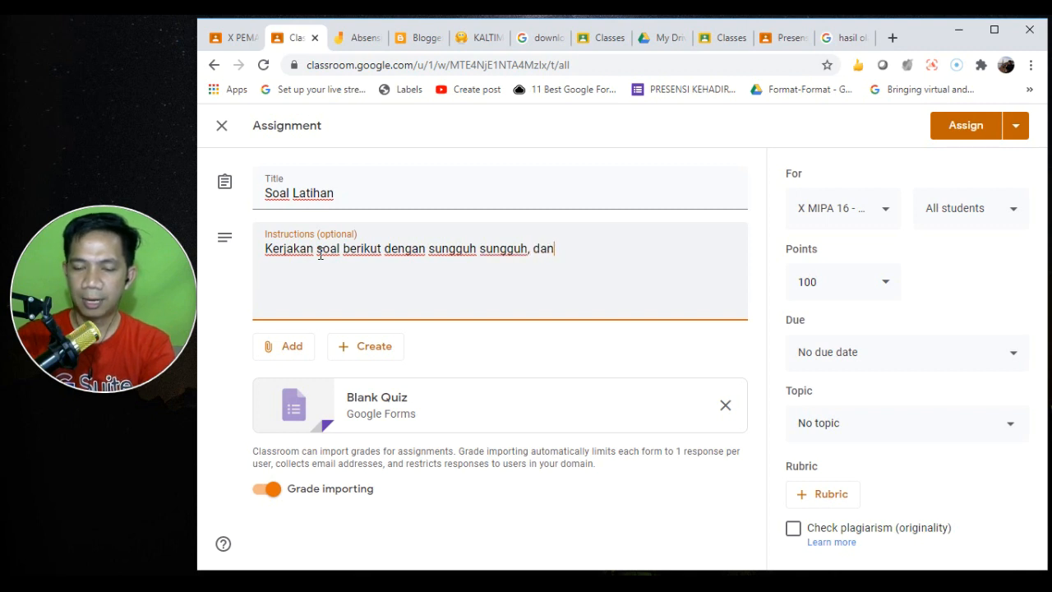
{"action": "type", "text": "jaw"}
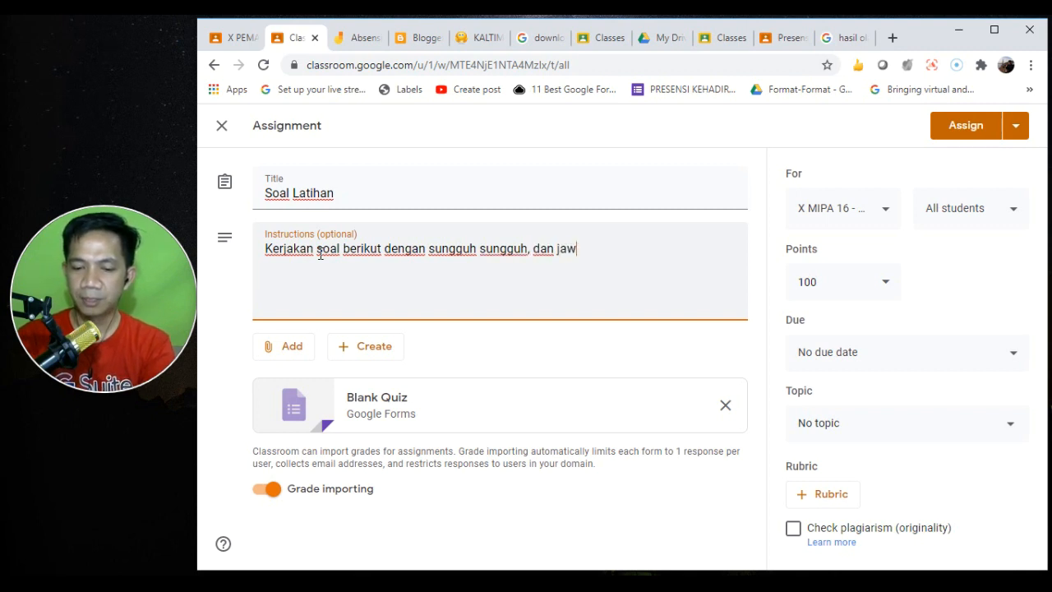
{"action": "type", "text": "ab pertanyhaan"}
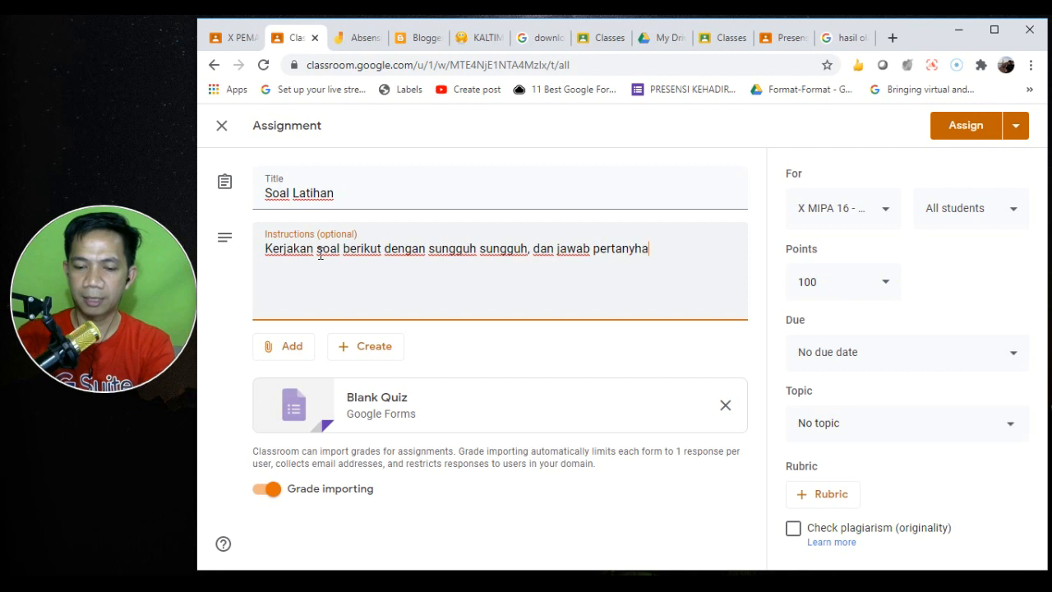
{"action": "key", "text": "ctrl+shift+Left"}
{"action": "key", "text": "ctrl+shift+Left"}
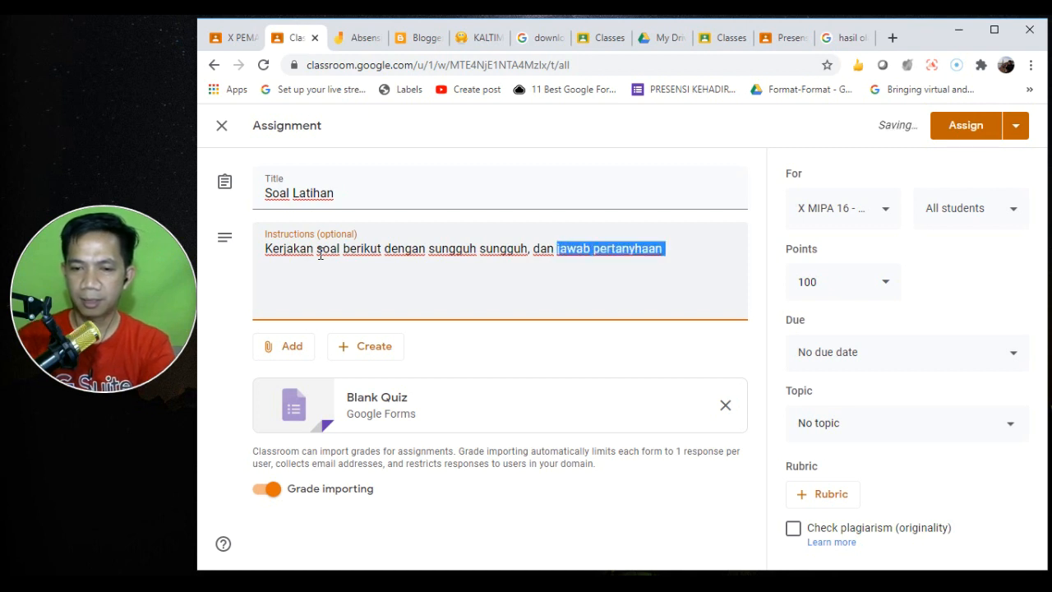
{"action": "key", "text": "Right"}
{"action": "type", "text": "berikut"}
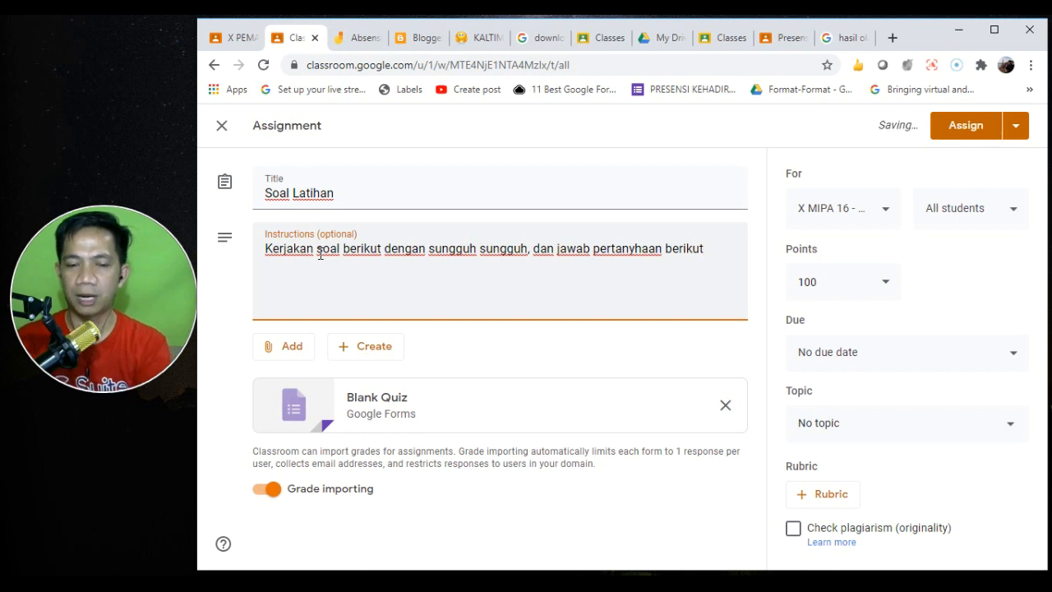
{"action": "mouse_move", "coordinate": [73, 286]}
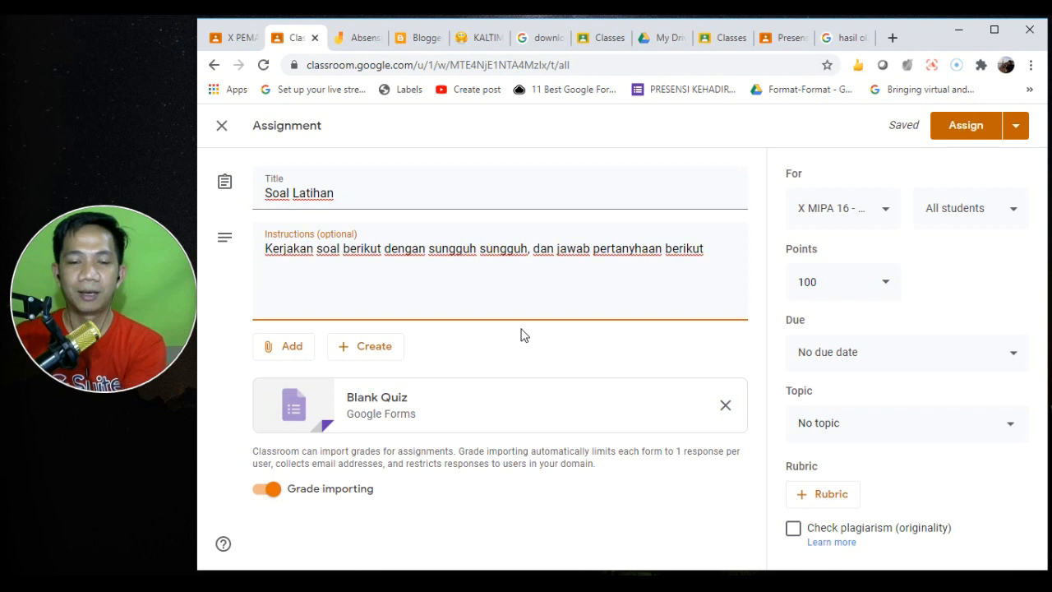
{"action": "left_click", "coordinate": [293, 348]}
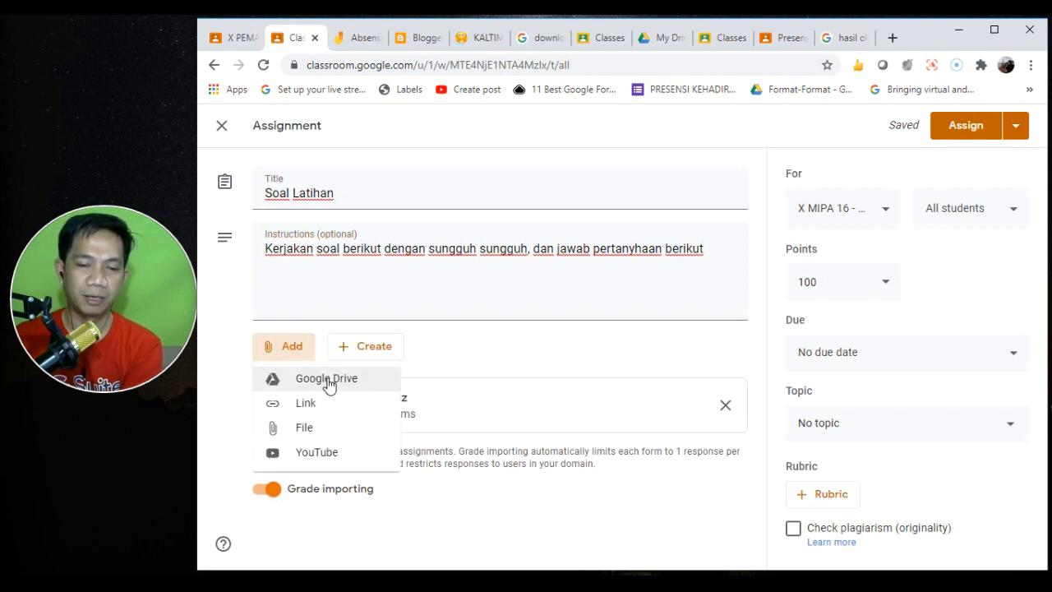
{"action": "left_click", "coordinate": [484, 344]}
{"action": "left_click", "coordinate": [371, 355]}
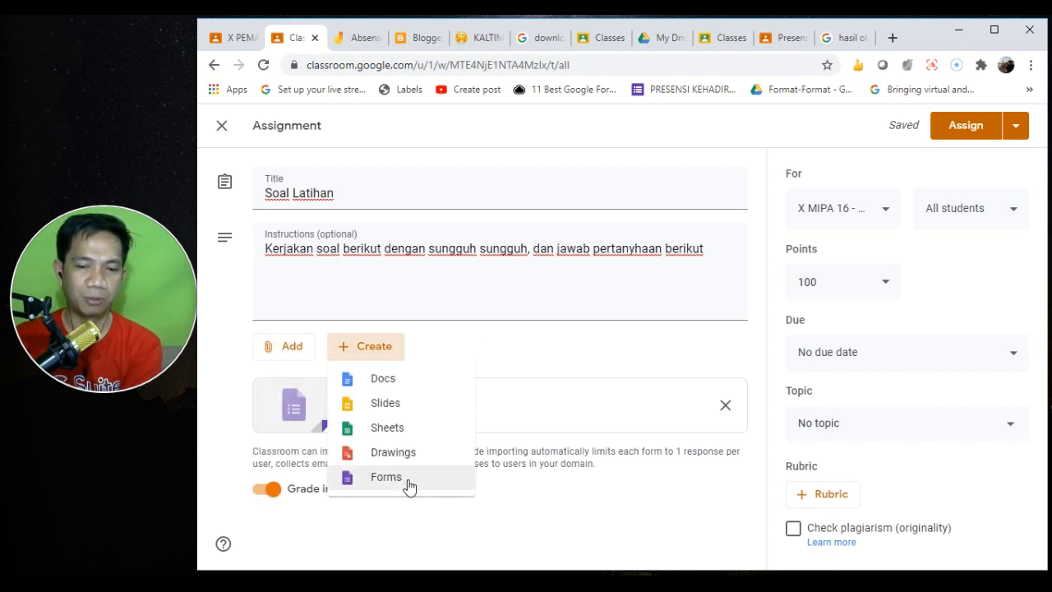
{"action": "left_click", "coordinate": [543, 371]}
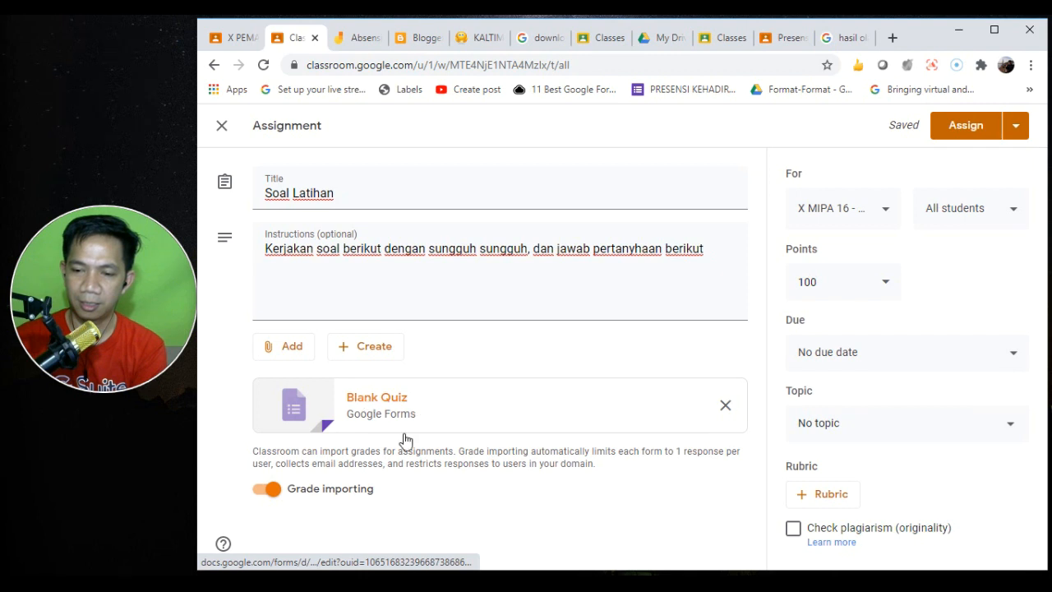
{"action": "left_click", "coordinate": [445, 422]}
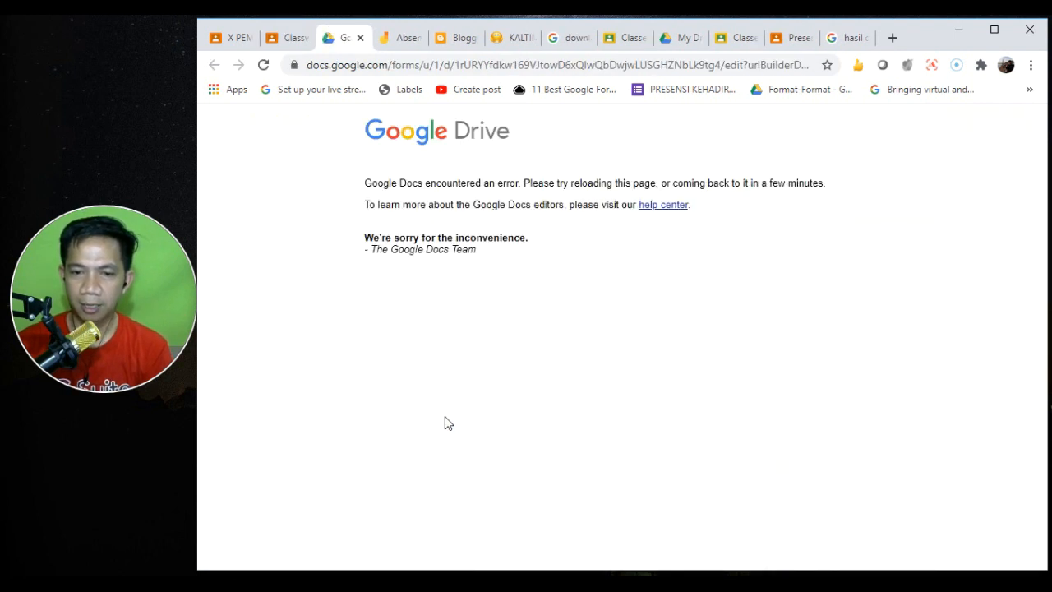
{"action": "left_click", "coordinate": [361, 38]}
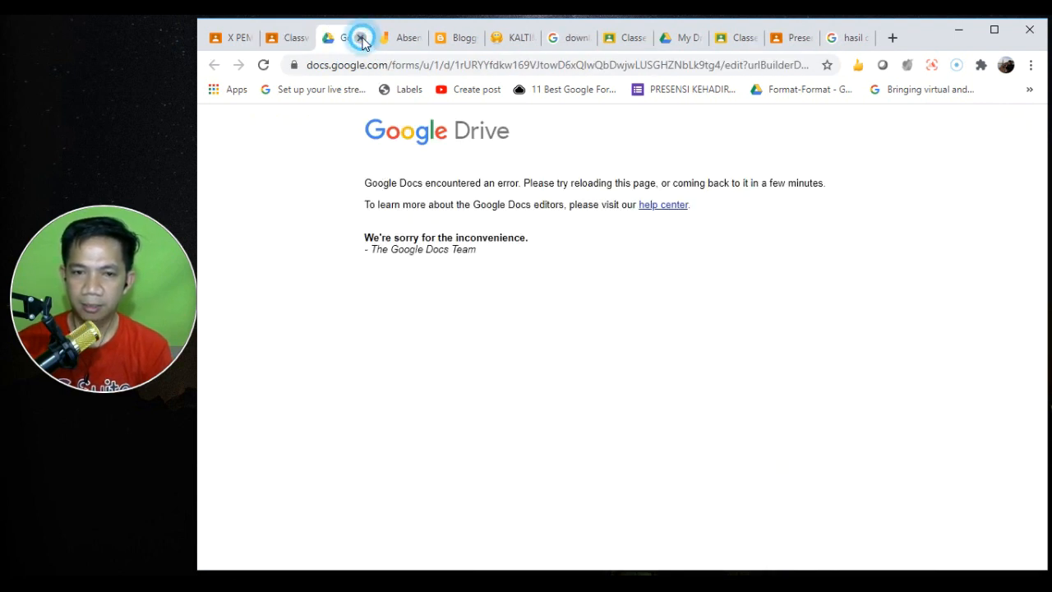
{"action": "left_click", "coordinate": [373, 408]}
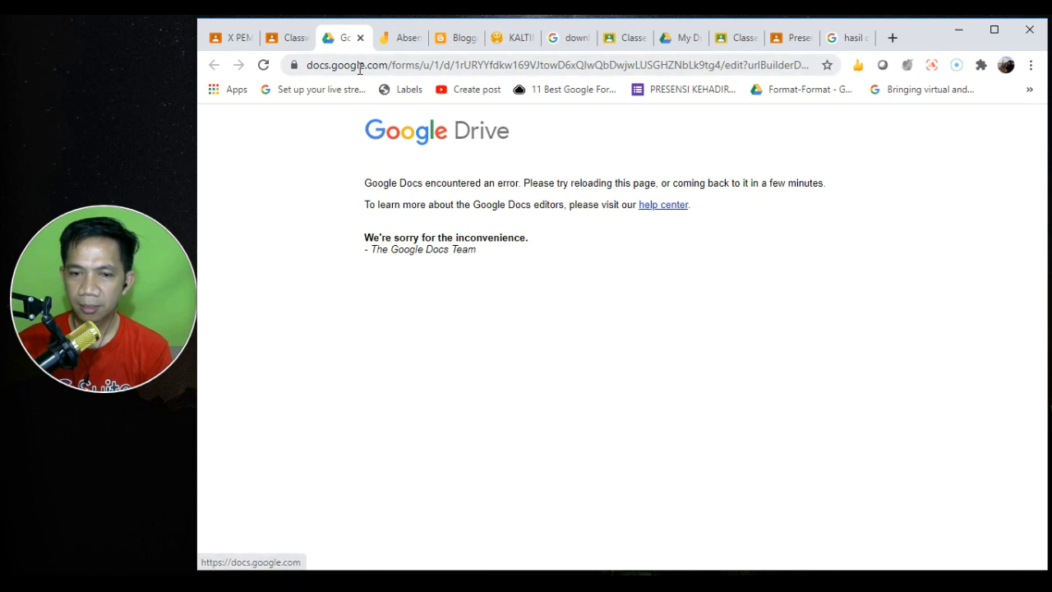
{"action": "left_click", "coordinate": [360, 38]}
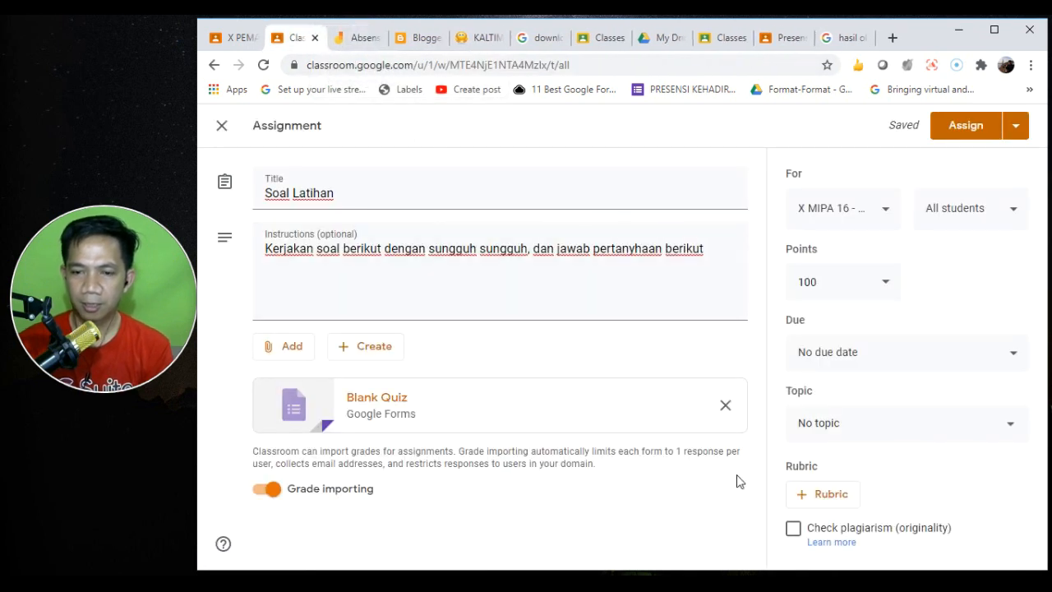
- Copy the quiz draft's instructions text and close the editor, keeping it as a draft
{"action": "left_click", "coordinate": [445, 251]}
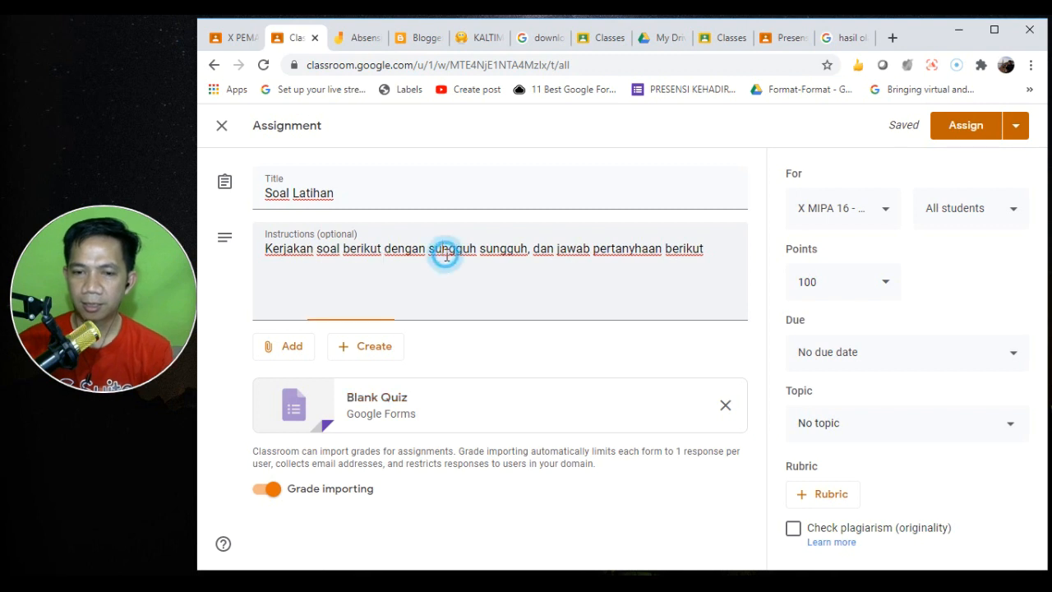
{"action": "key", "text": "ctrl+a"}
{"action": "key", "text": "ctrl+c"}
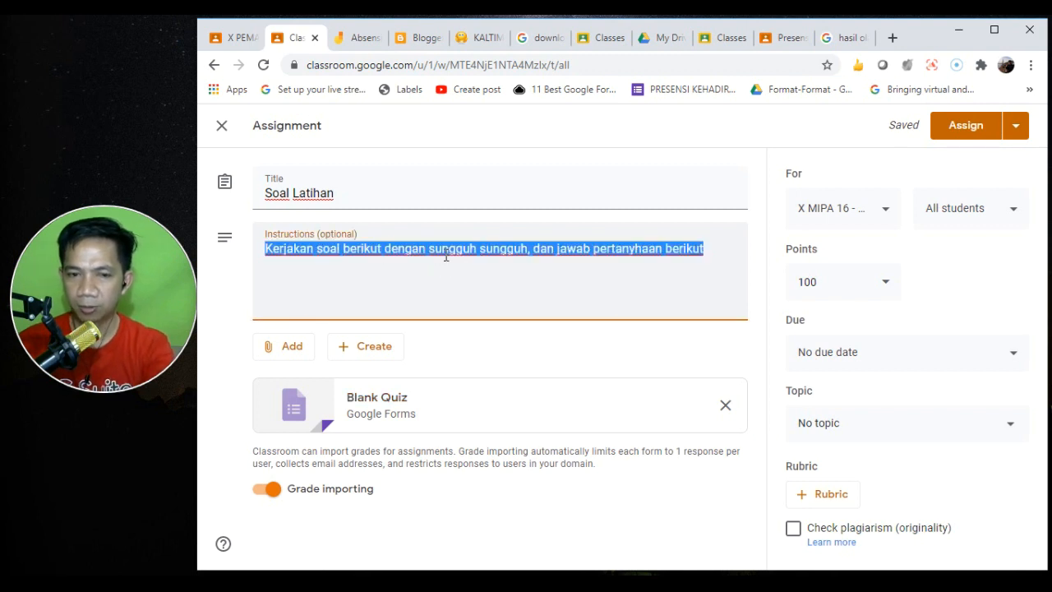
{"action": "left_click", "coordinate": [221, 132]}
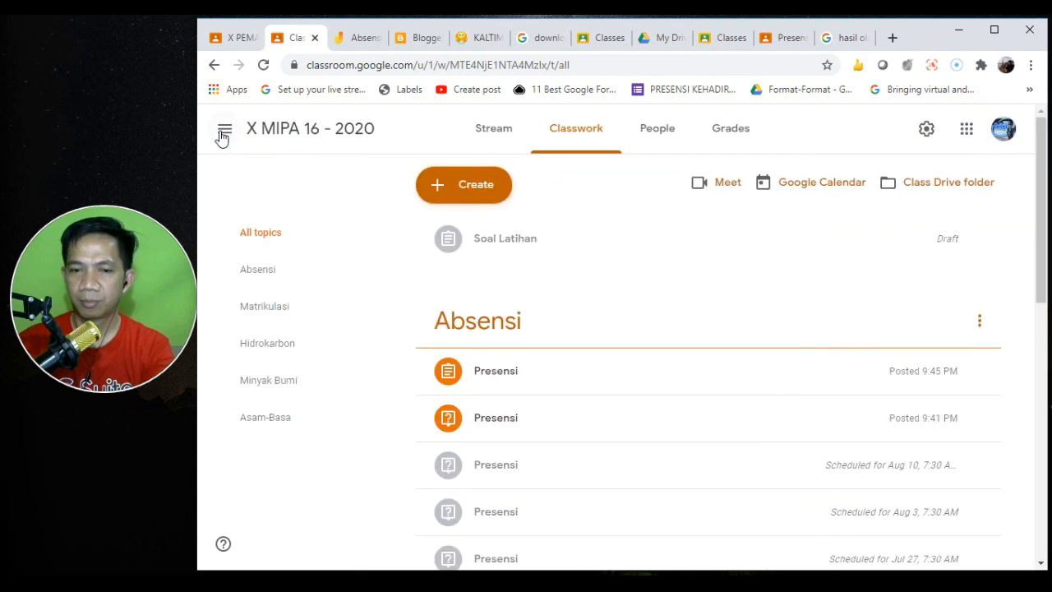
- Create a plain 'Soal latihan' assignment with the pasted instructions and save it as a draft
{"action": "left_click", "coordinate": [441, 195]}
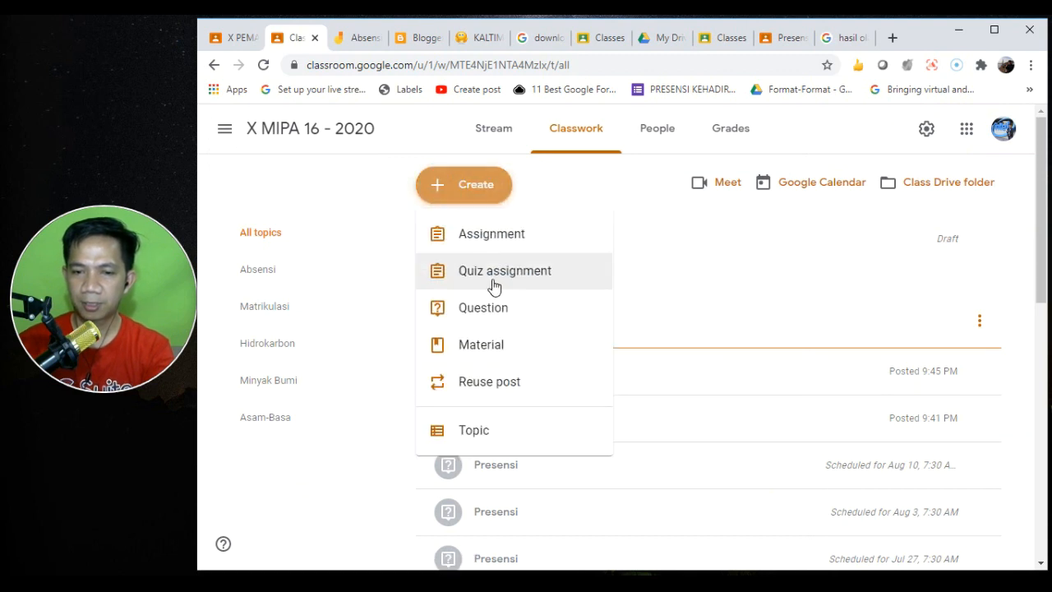
{"action": "left_click", "coordinate": [532, 240]}
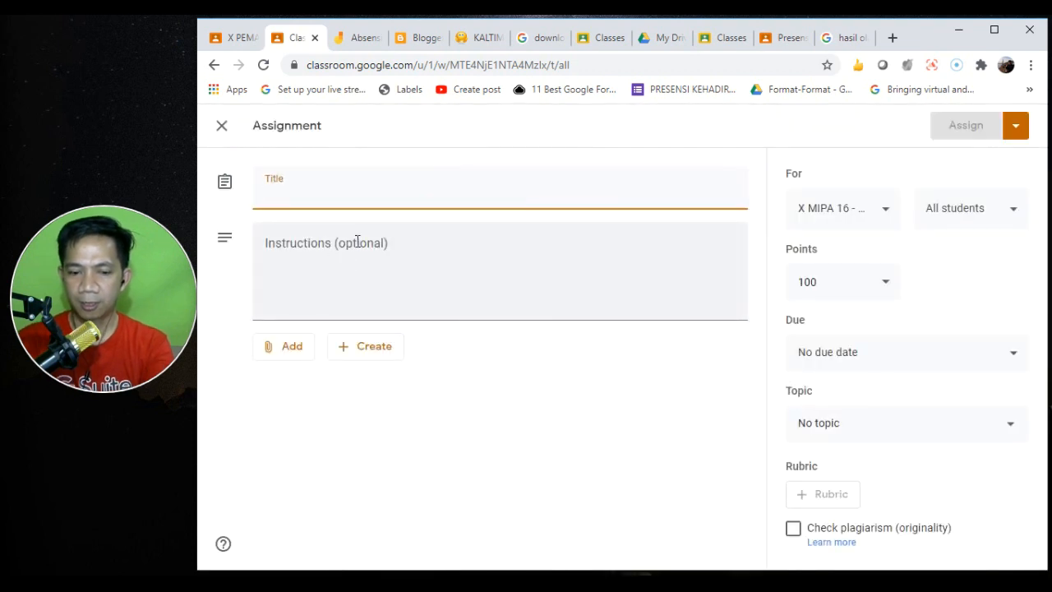
{"action": "type", "text": "Soal latihan"}
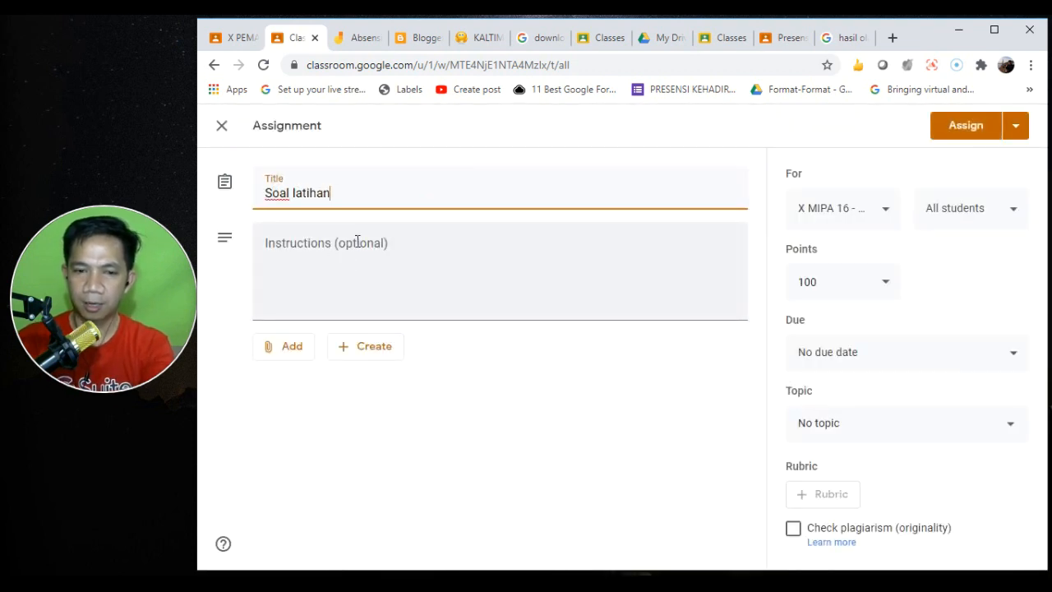
{"action": "left_click", "coordinate": [343, 291]}
{"action": "key", "text": "ctrl+v"}
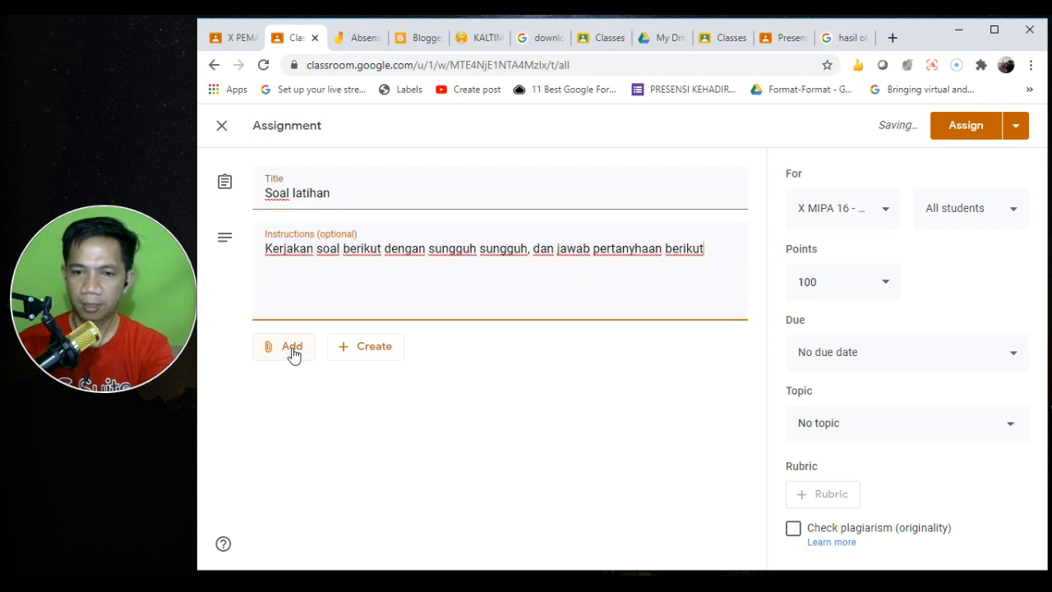
{"action": "left_click", "coordinate": [221, 131]}
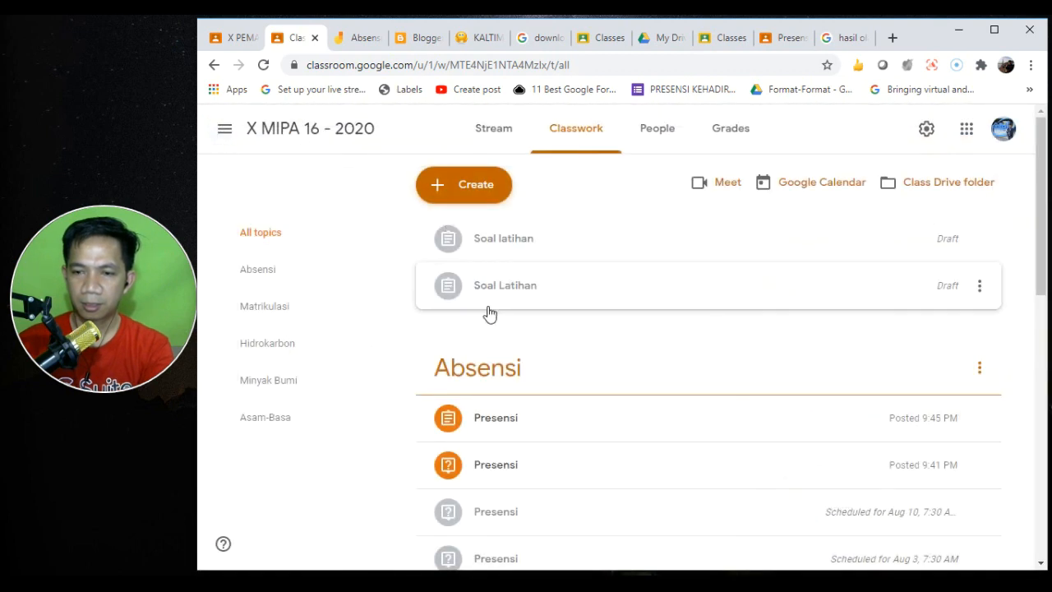
- Create a quiz assignment 'Soal latihan New' with the pasted instructions, then open its Blank Quiz form
{"action": "left_click", "coordinate": [480, 202]}
{"action": "left_click", "coordinate": [480, 276]}
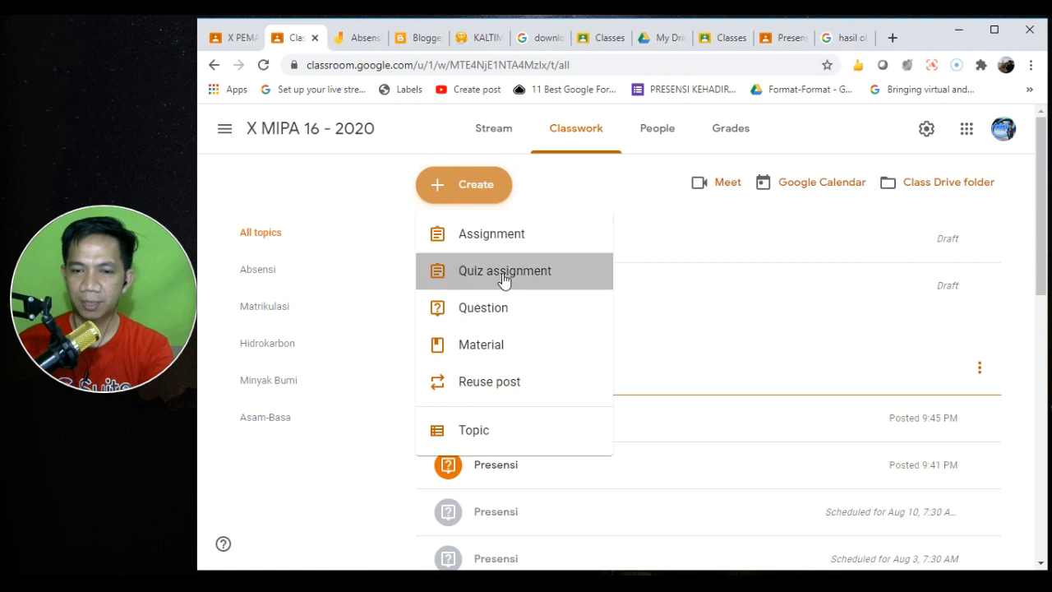
{"action": "left_click", "coordinate": [358, 245]}
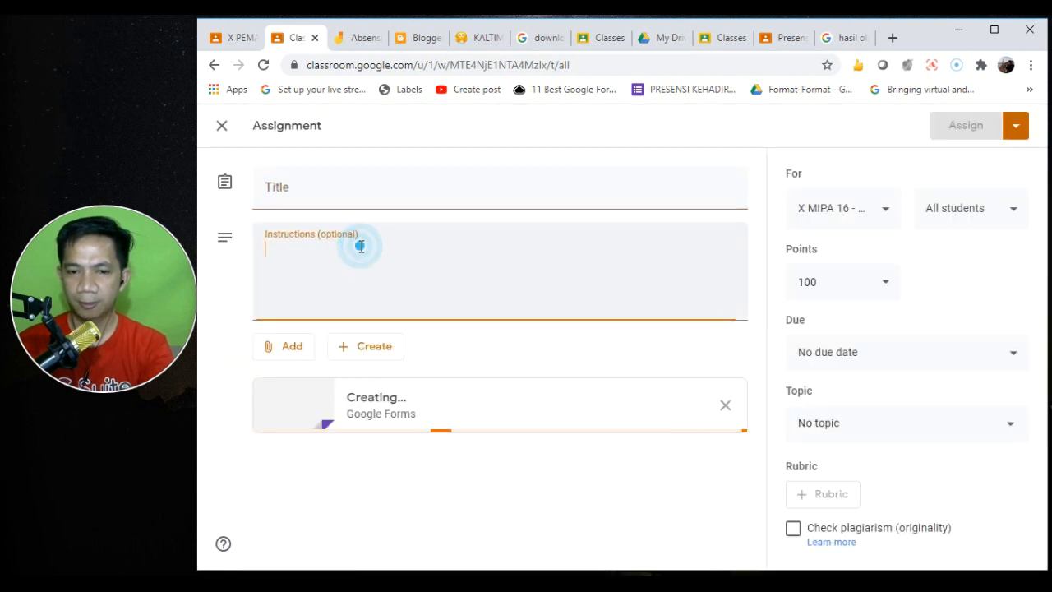
{"action": "left_click", "coordinate": [322, 271]}
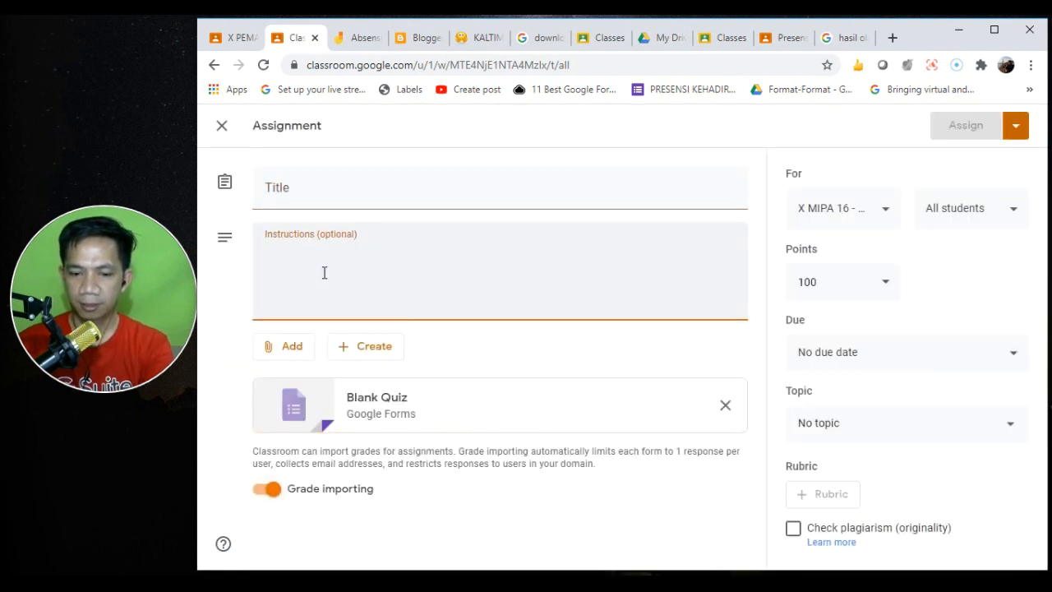
{"action": "key", "text": "ctrl+v"}
{"action": "left_click", "coordinate": [292, 194]}
{"action": "type", "text": "Soal la"}
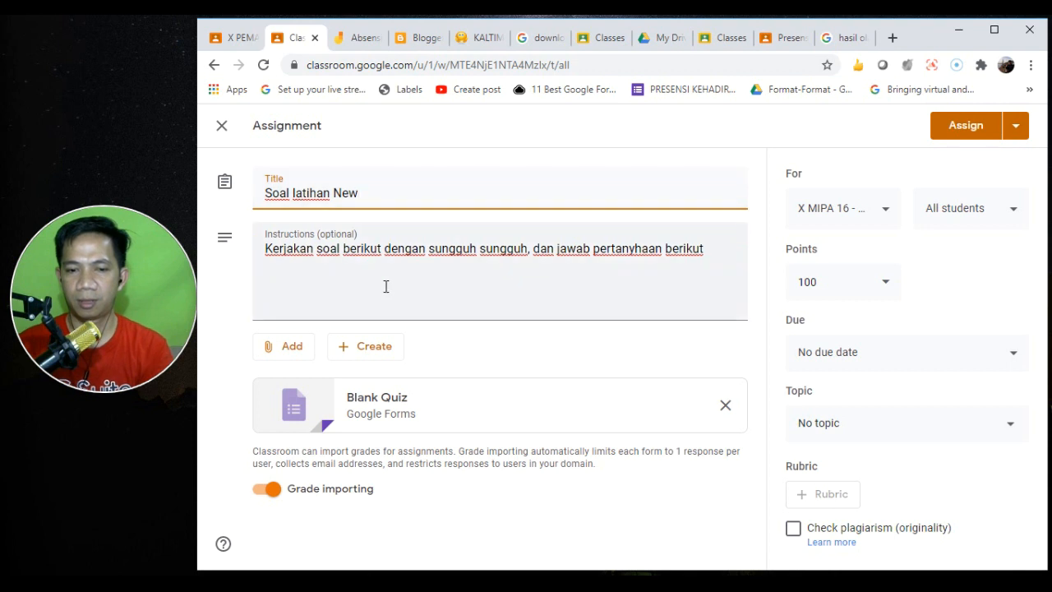
{"action": "left_click", "coordinate": [436, 408]}
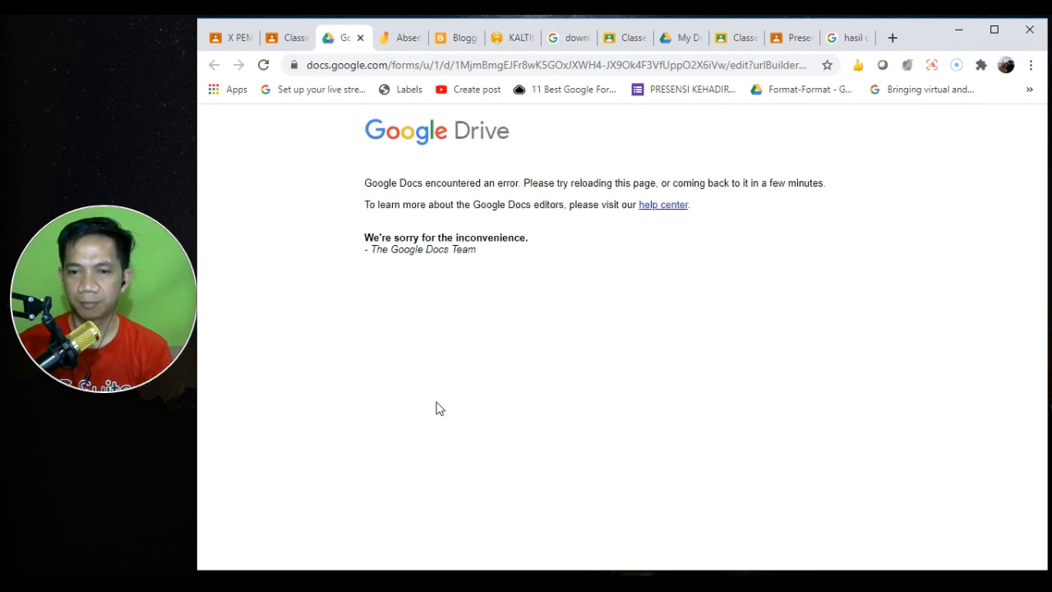
{"action": "left_click", "coordinate": [360, 38]}
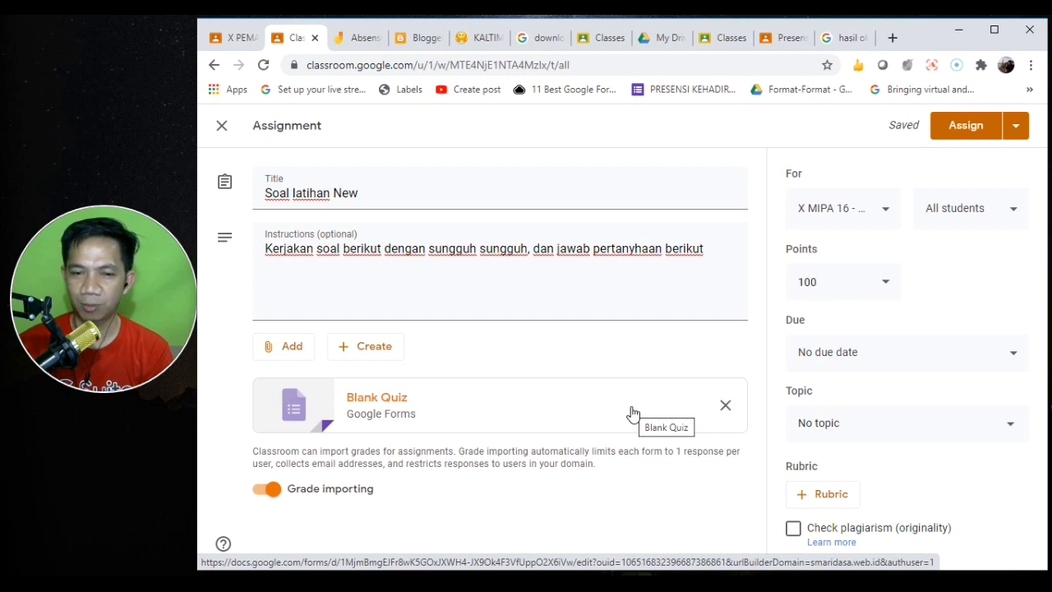
- Close the quiz editor as a draft and delete the Soal Latihan draft
{"action": "left_click", "coordinate": [221, 128]}
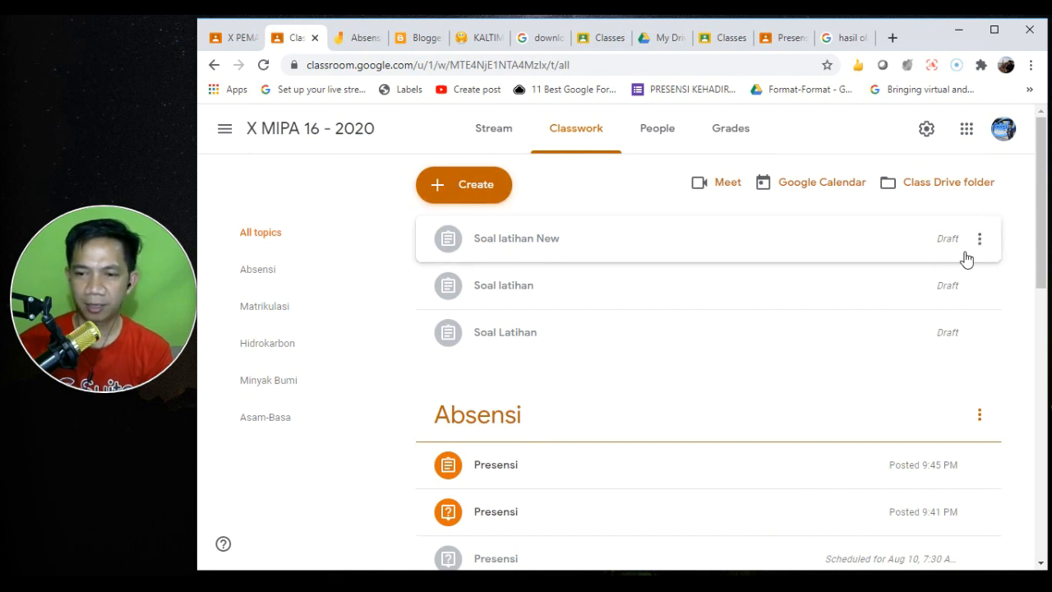
{"action": "left_click", "coordinate": [978, 335]}
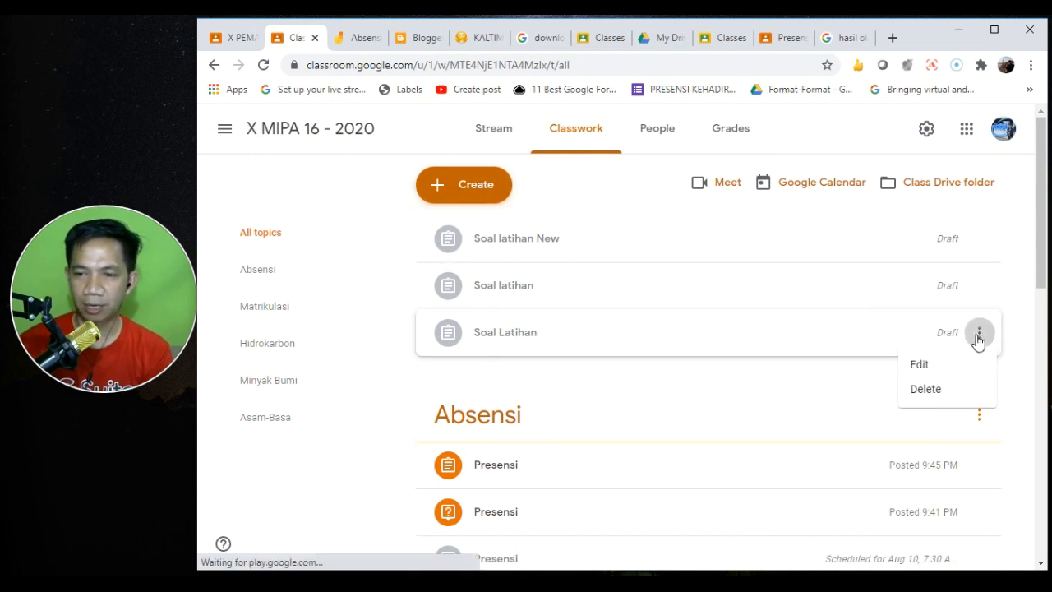
{"action": "left_click", "coordinate": [912, 391]}
{"action": "left_click", "coordinate": [697, 363]}
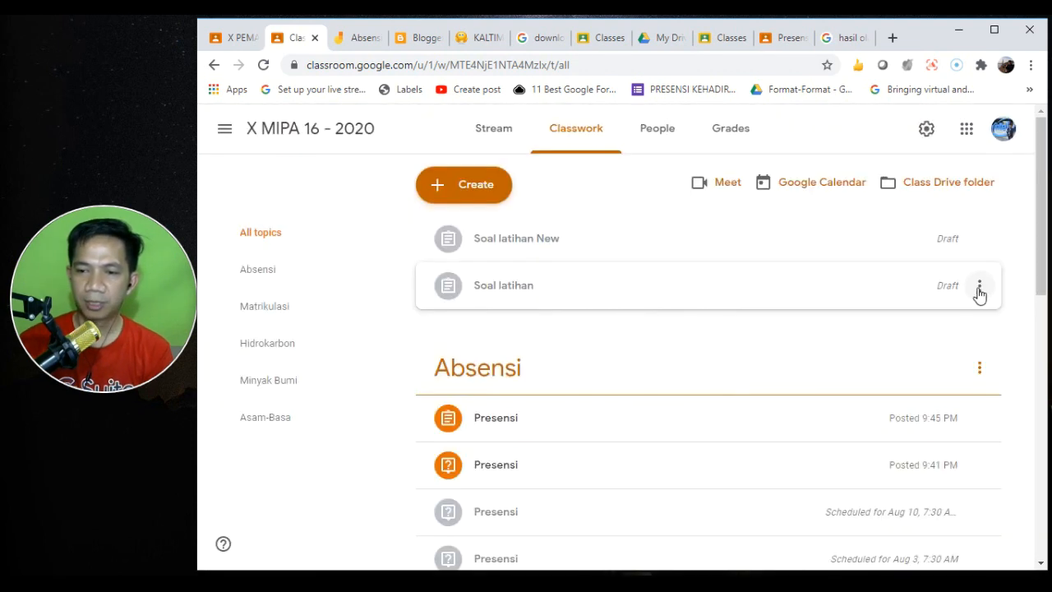
- Delete the Soal latihan and Soal latihan New drafts as well
{"action": "left_click", "coordinate": [978, 286]}
{"action": "left_click", "coordinate": [923, 345]}
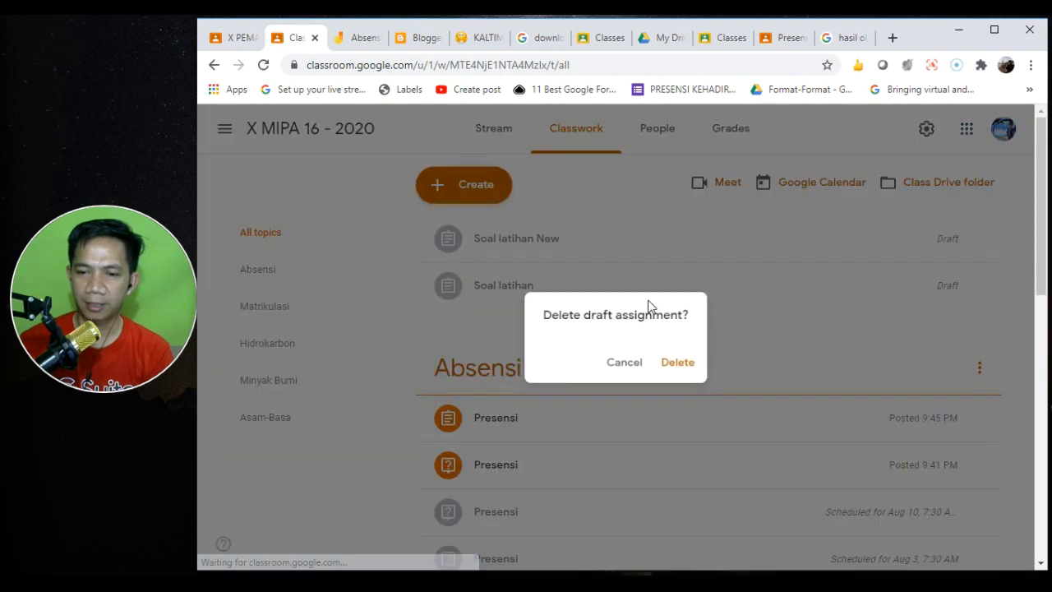
{"action": "left_click", "coordinate": [676, 365]}
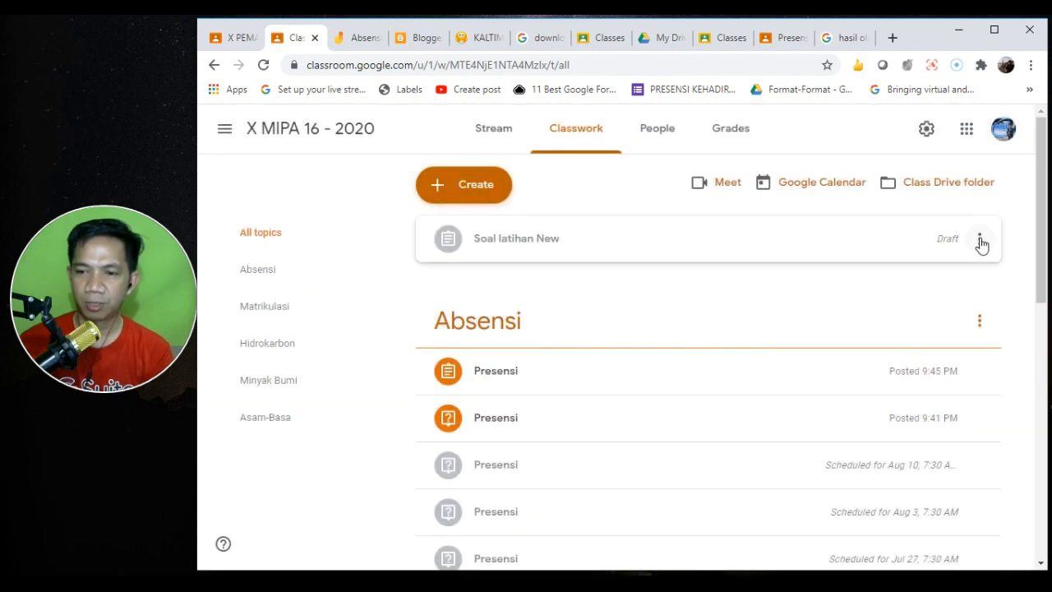
{"action": "left_click", "coordinate": [978, 239]}
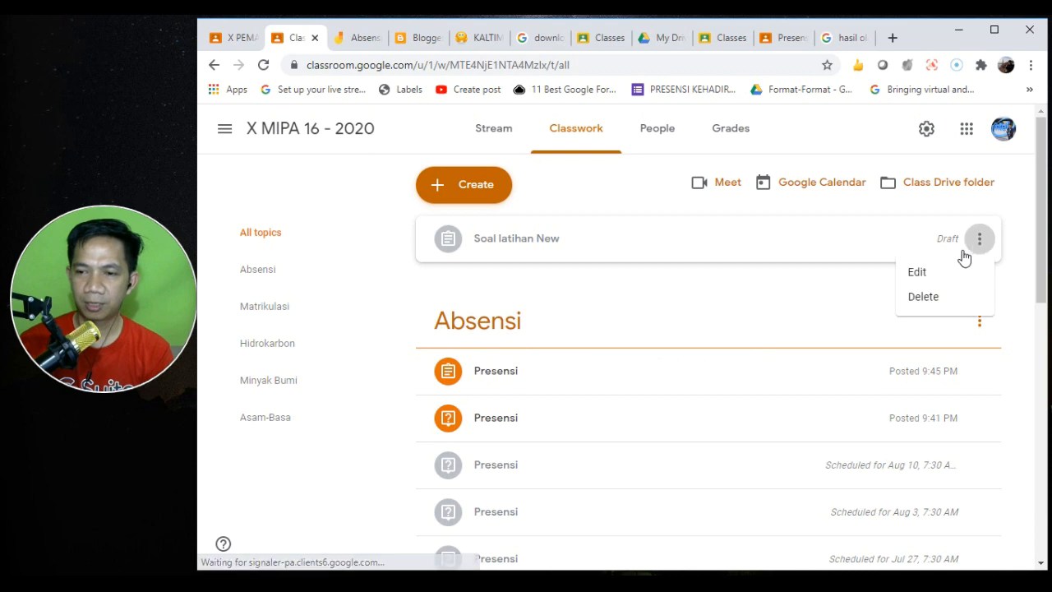
{"action": "left_click", "coordinate": [910, 306]}
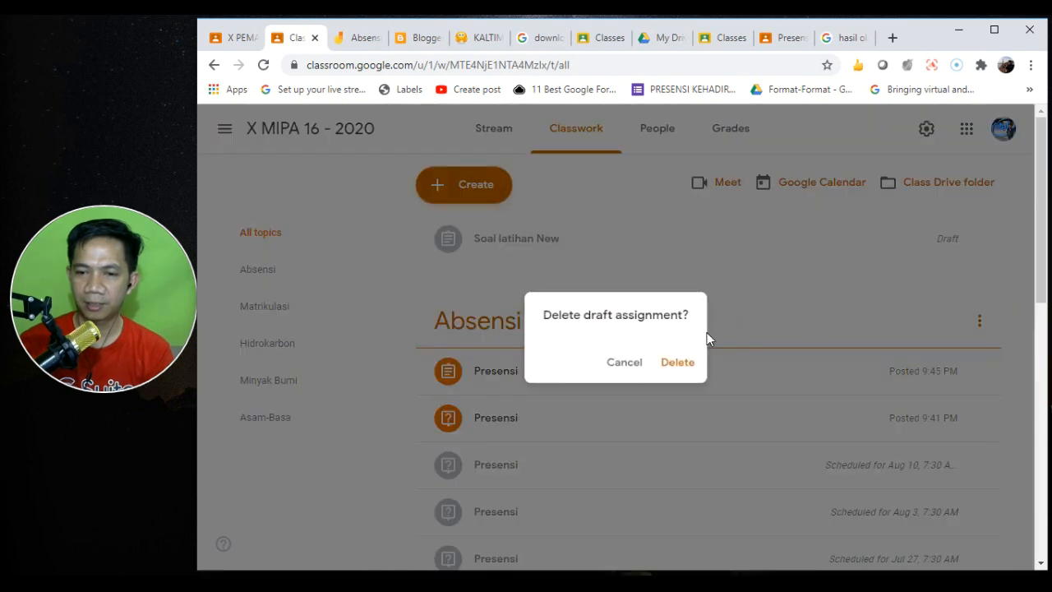
{"action": "left_click", "coordinate": [676, 363]}
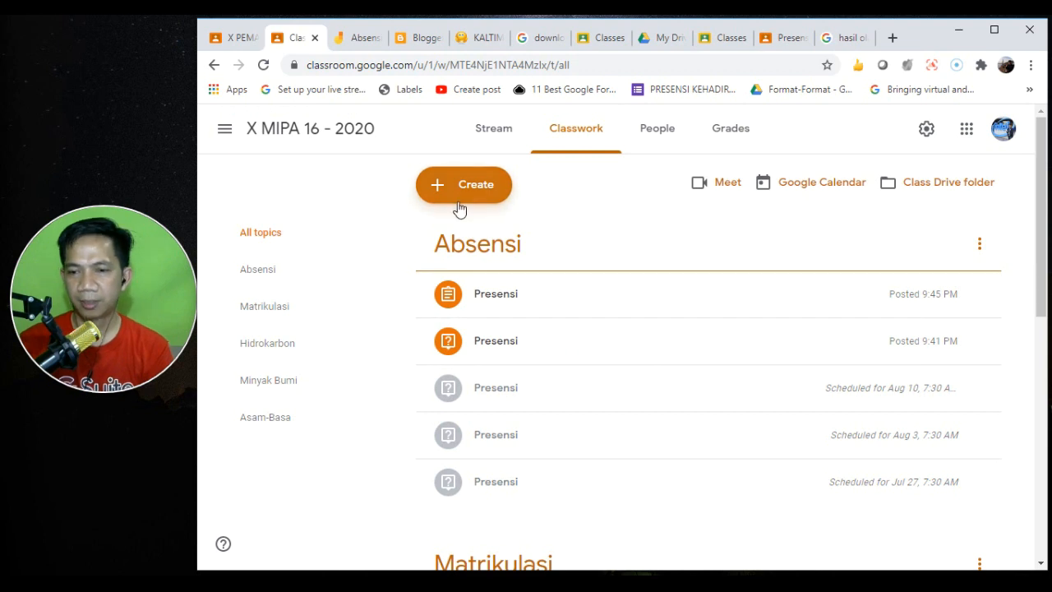
- Create an assignment 'Kerjakan Soal Berikut' with instructions 'Kerjakan soal segitiga siku-siku berikut ini'
{"action": "left_click", "coordinate": [473, 195]}
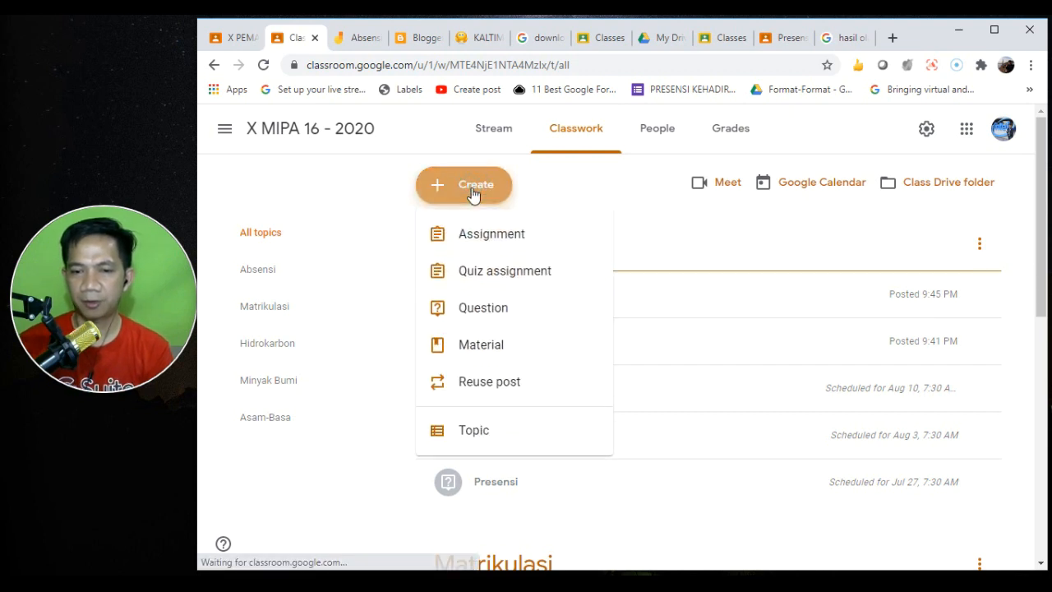
{"action": "left_click", "coordinate": [493, 238]}
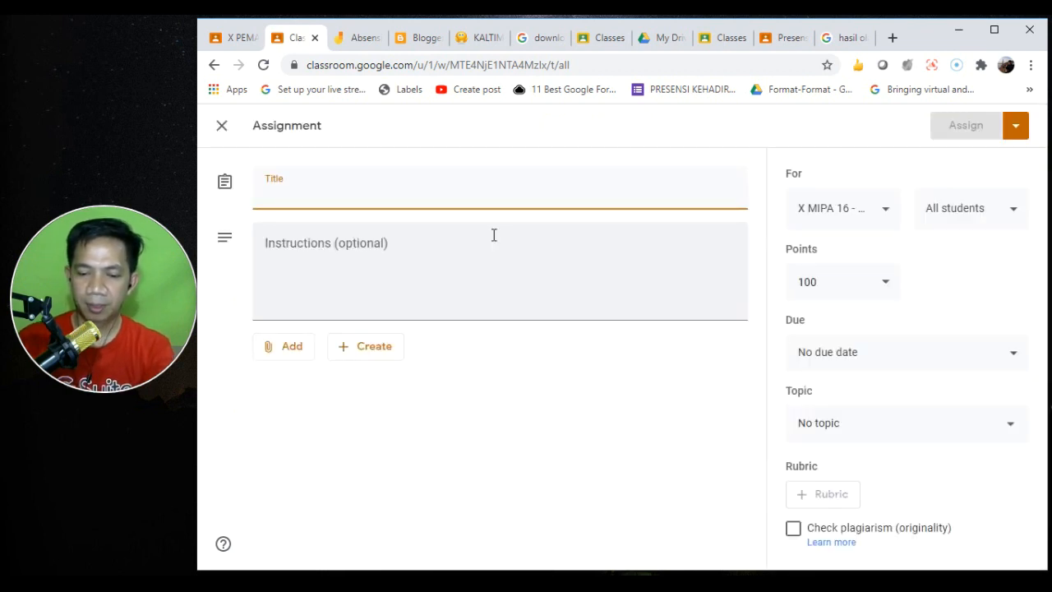
{"action": "type", "text": "Tul"}
{"action": "key", "text": "BackSpace"}
{"action": "key", "text": "BackSpace"}
{"action": "key", "text": "BackSpace"}
{"action": "type", "text": "K"}
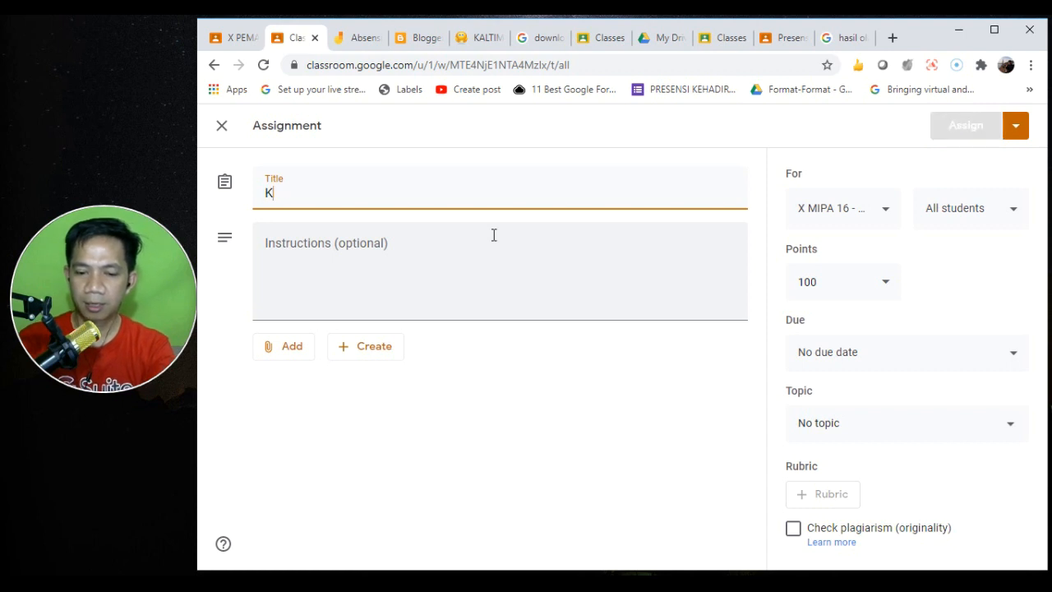
{"action": "type", "text": "erjakan Soal "}
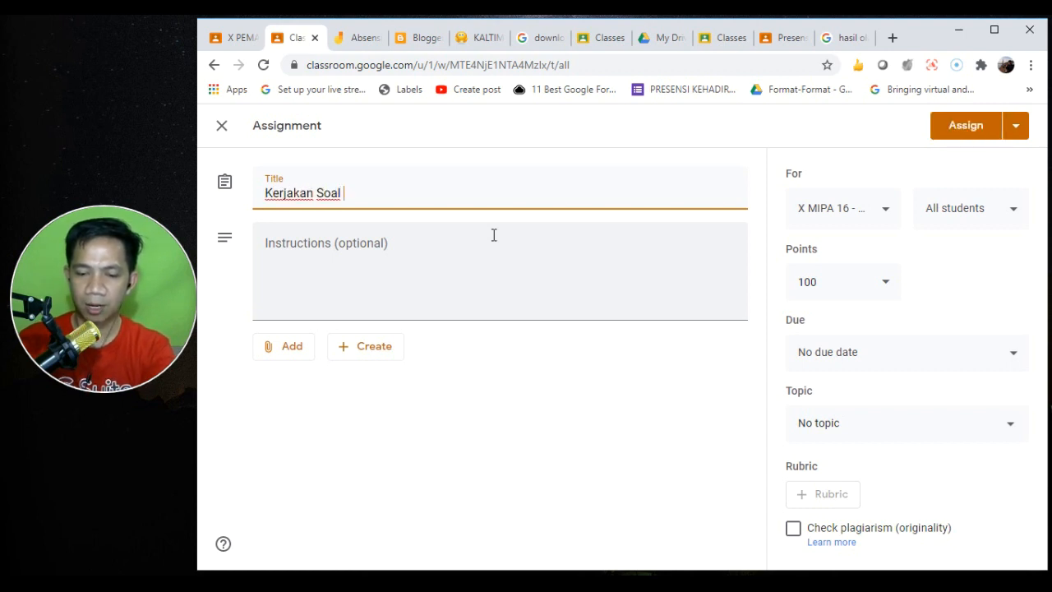
{"action": "type", "text": "Berikut"}
{"action": "left_click", "coordinate": [418, 259]}
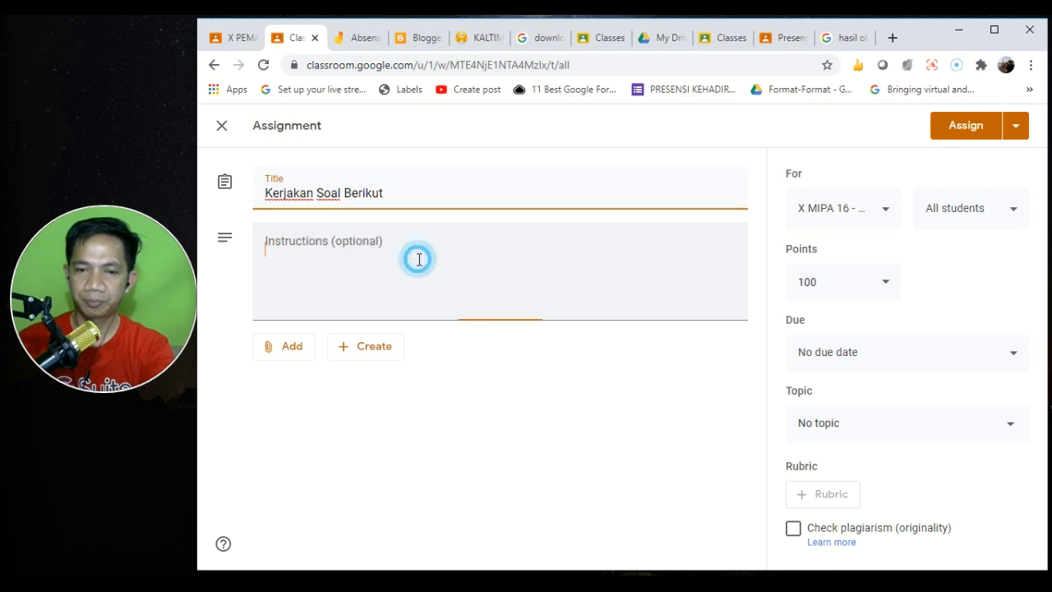
{"action": "type", "text": "Ke"}
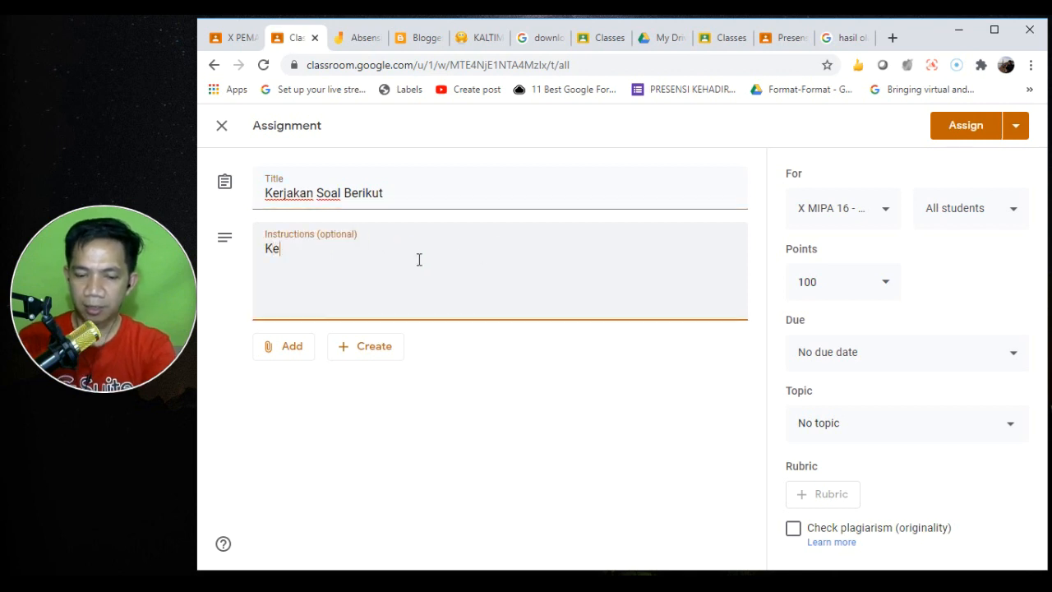
{"action": "type", "text": "rjakan soal"}
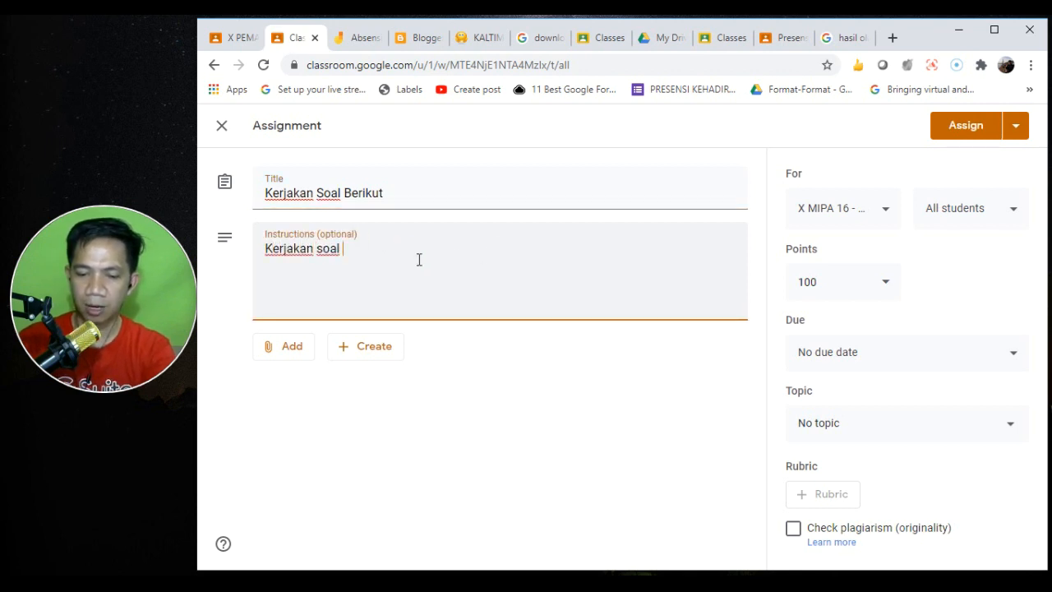
{"action": "type", "text": " s"}
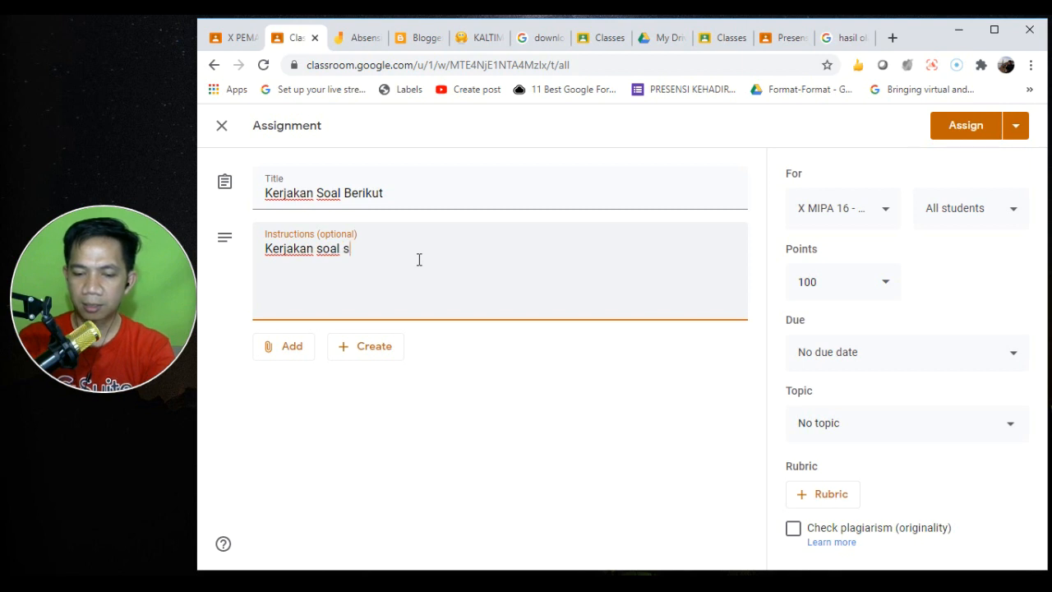
{"action": "type", "text": "egitiga "}
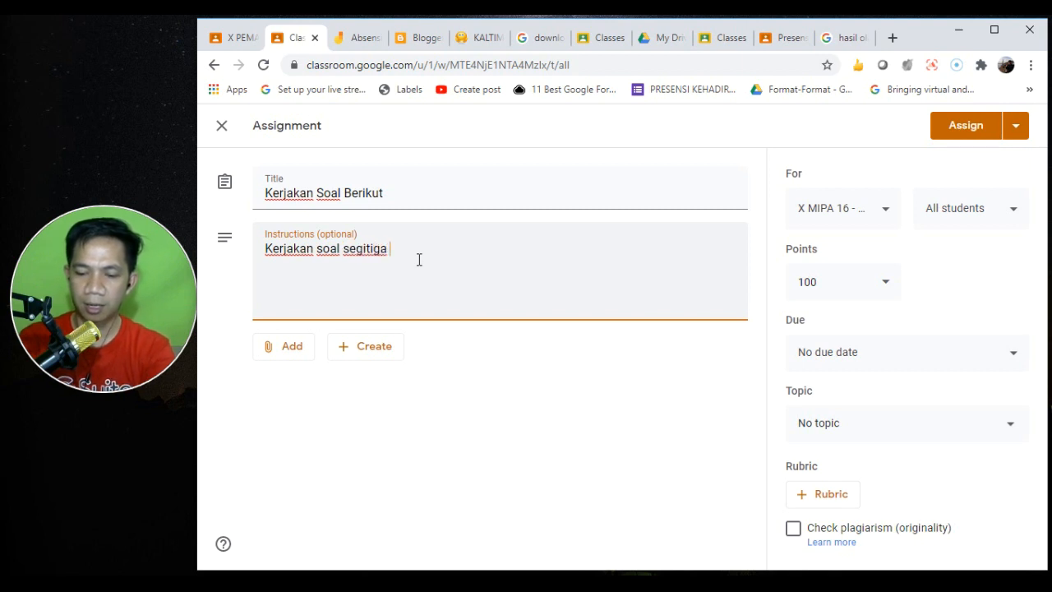
{"action": "type", "text": "siku"}
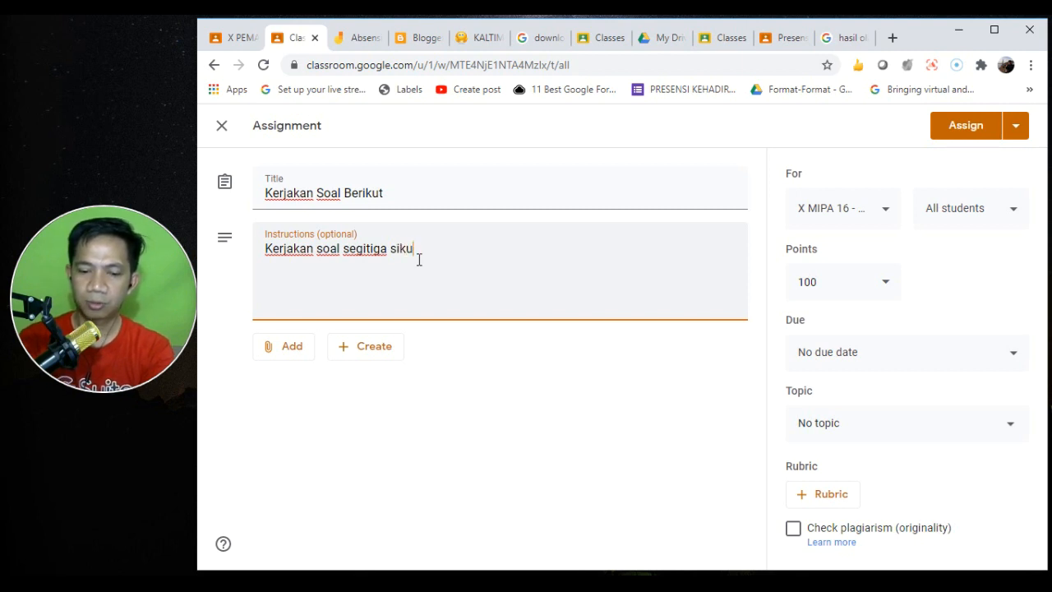
{"action": "type", "text": "-siku berikut ini..."}
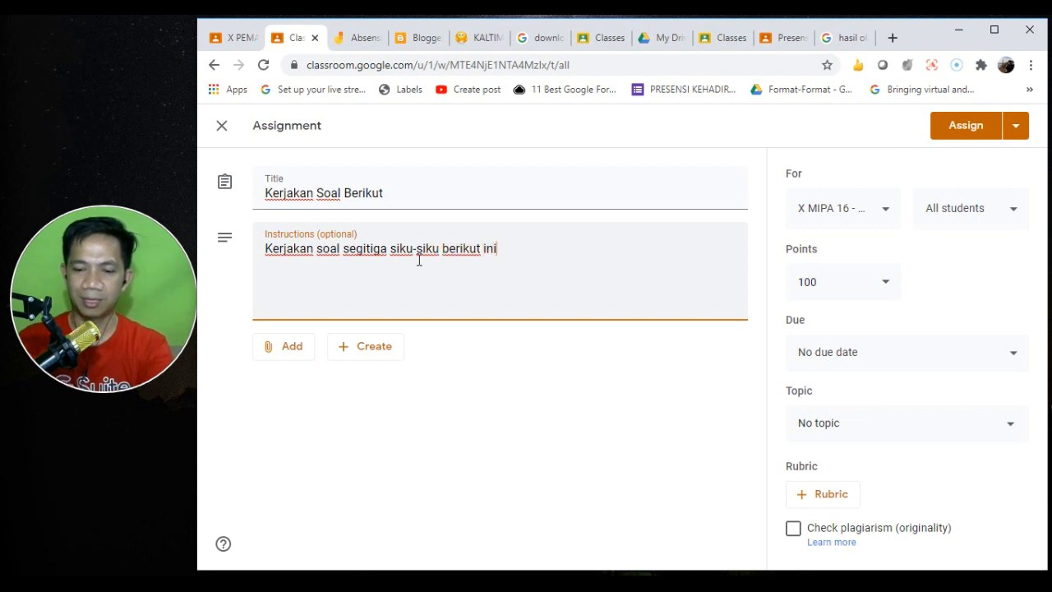
- Upload the soal 1.JPG image as an attachment and set the topic to Minyak Bumi
{"action": "left_click", "coordinate": [281, 347]}
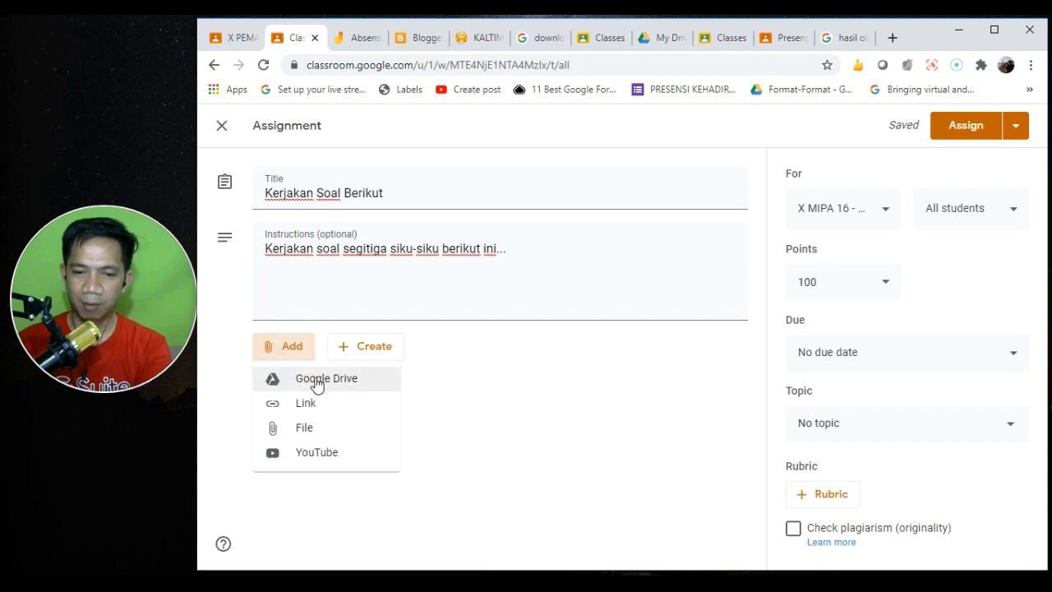
{"action": "left_click", "coordinate": [310, 429]}
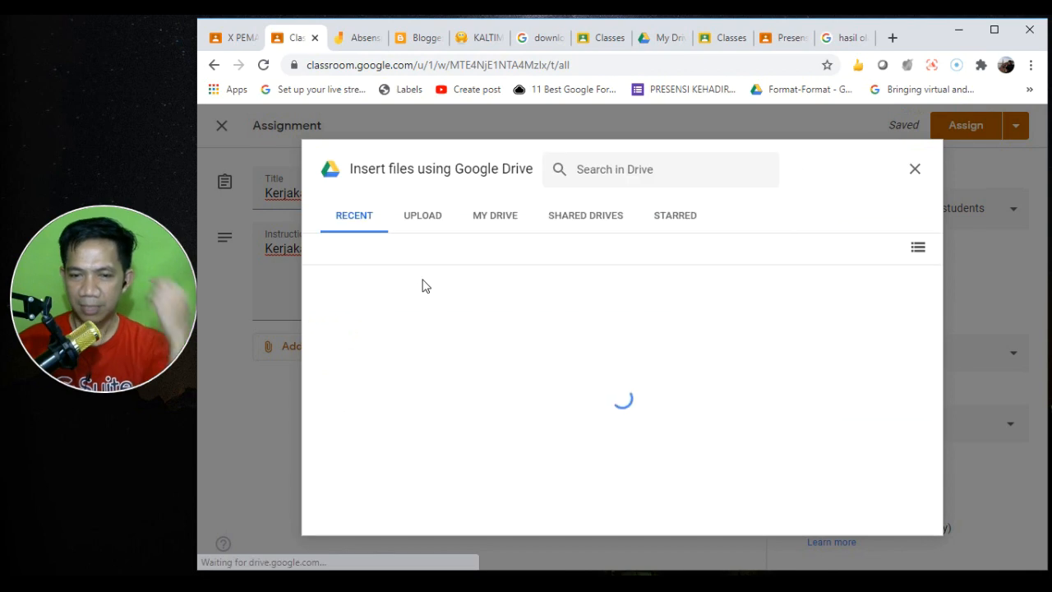
{"action": "left_click", "coordinate": [430, 220]}
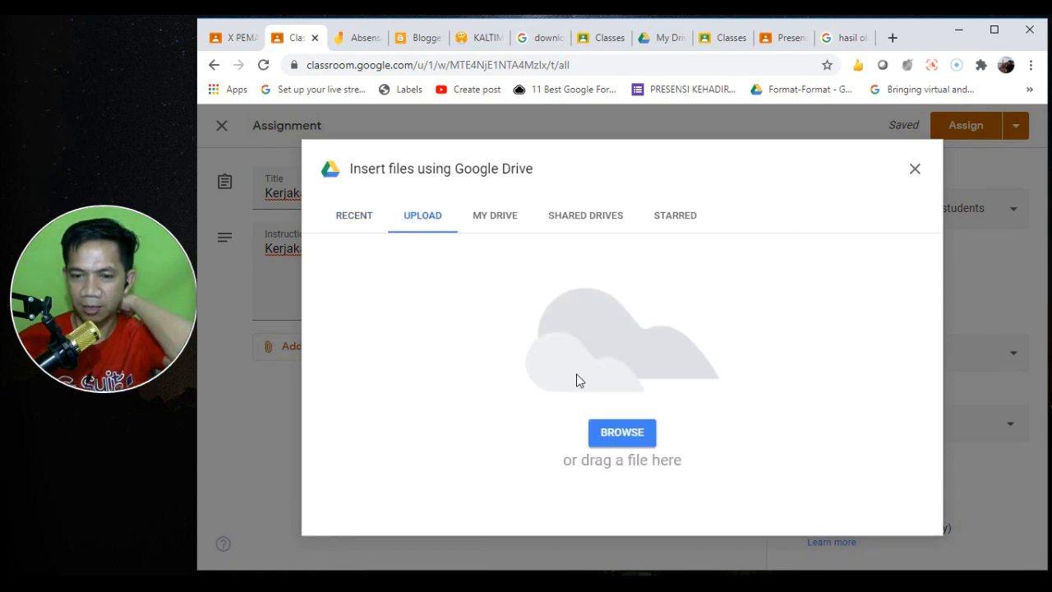
{"action": "left_click", "coordinate": [615, 434]}
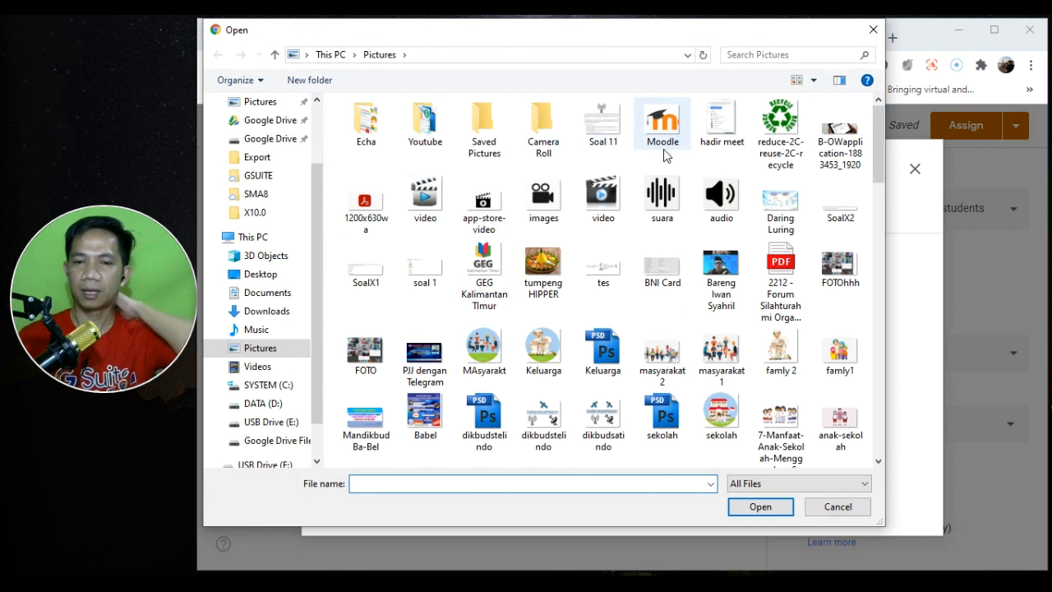
{"action": "double_click", "coordinate": [423, 267]}
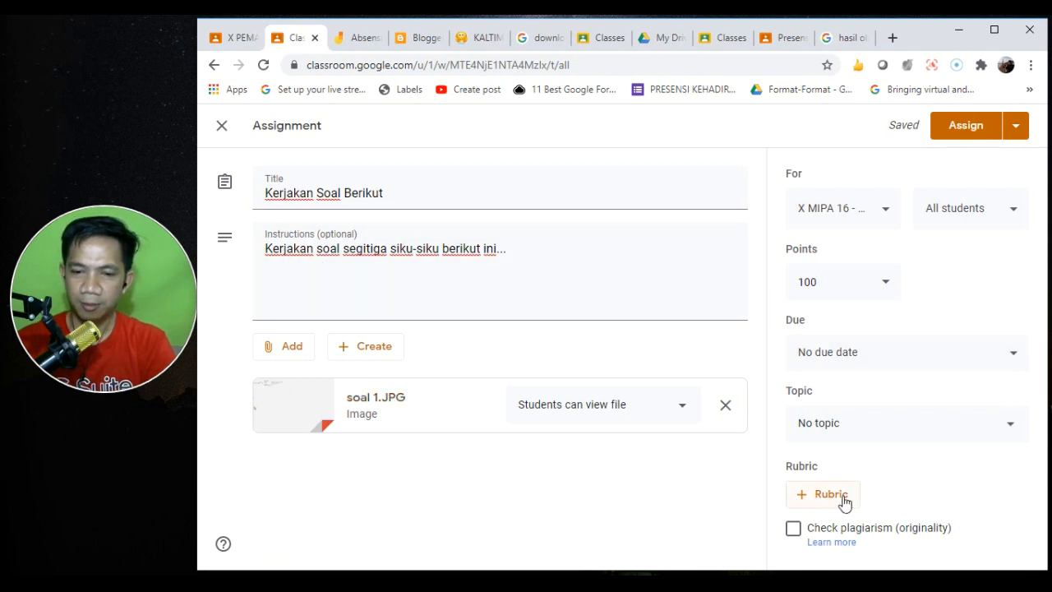
{"action": "left_click", "coordinate": [869, 422]}
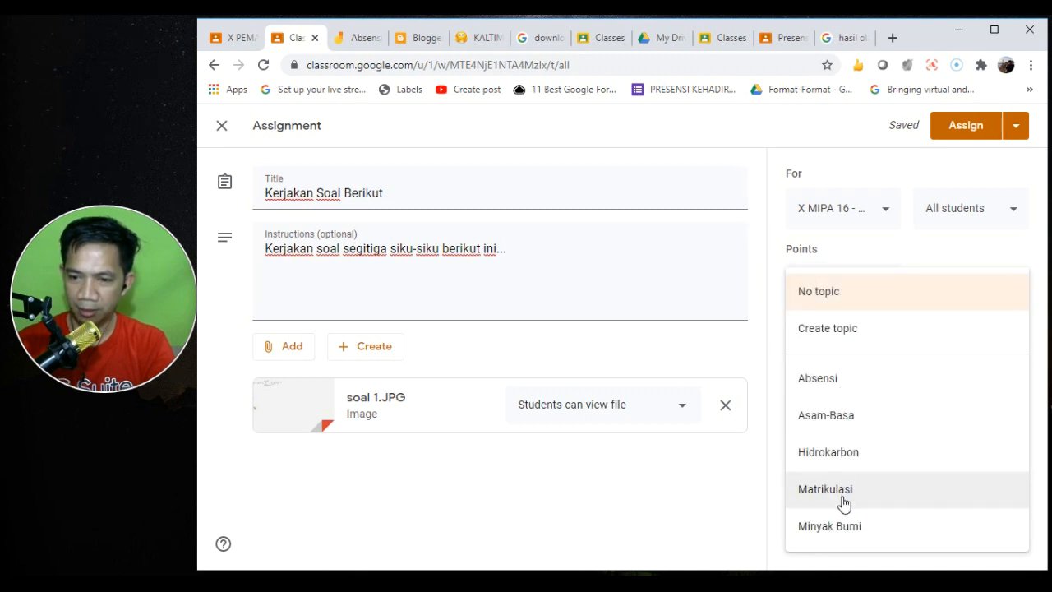
{"action": "left_click", "coordinate": [848, 536]}
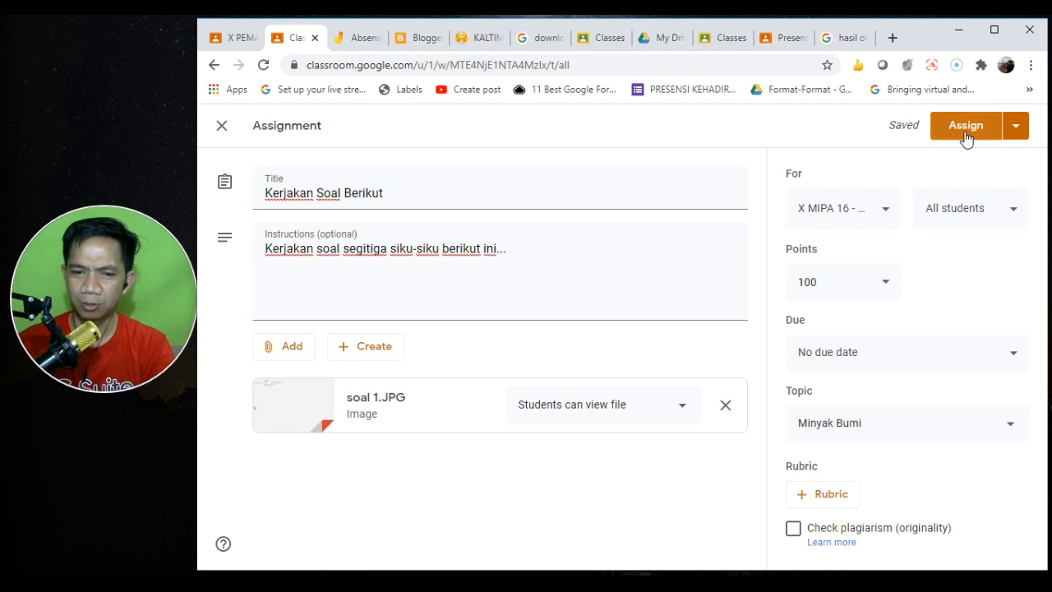
- Attach the SegiTiga Jamboard from Google Drive
{"action": "left_click", "coordinate": [280, 355]}
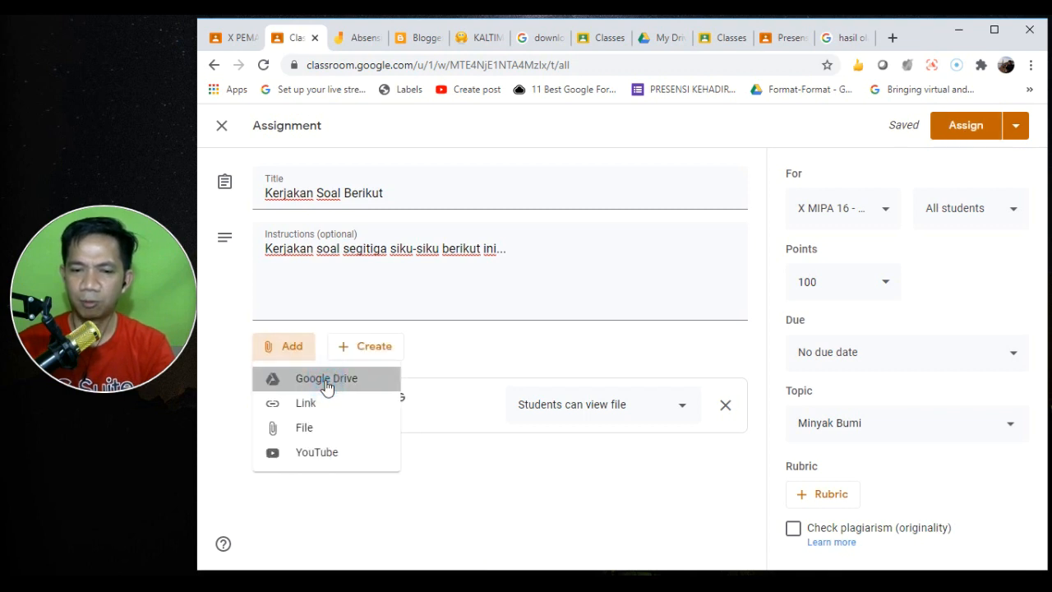
{"action": "left_click", "coordinate": [327, 380]}
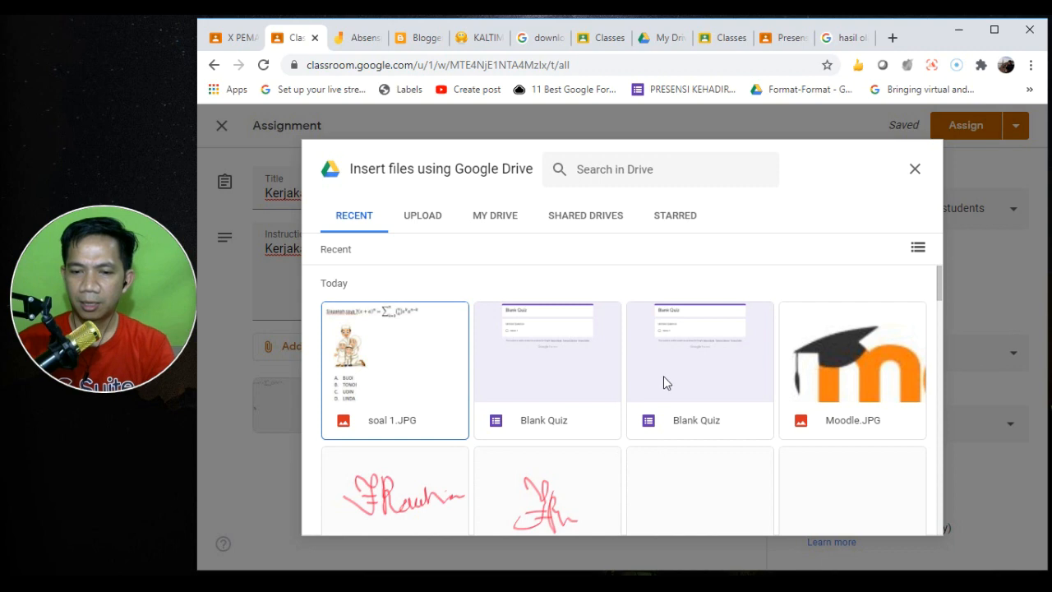
{"action": "left_click", "coordinate": [941, 337]}
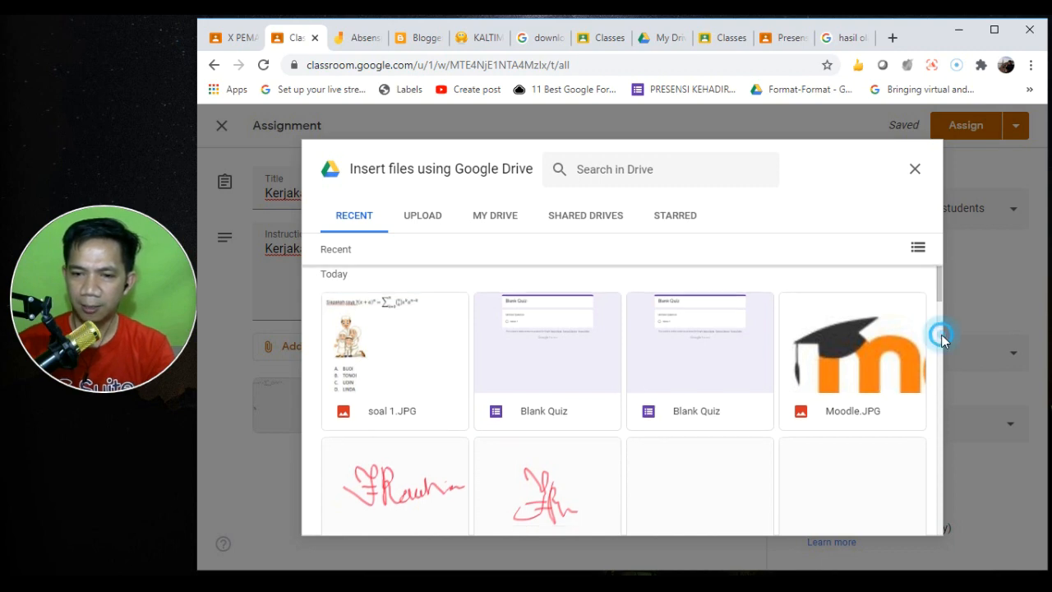
{"action": "left_click", "coordinate": [942, 338]}
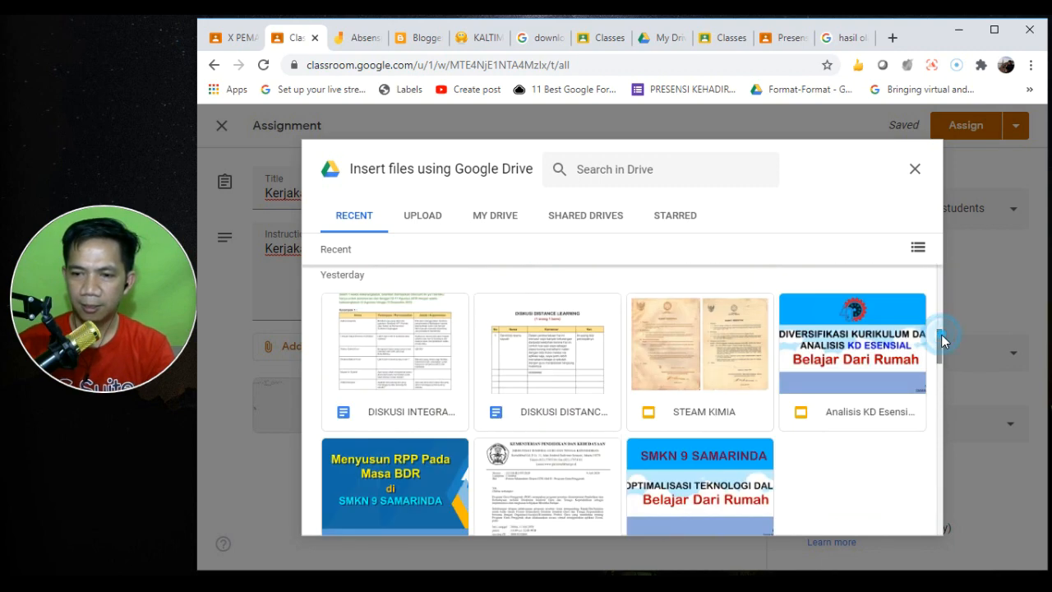
{"action": "left_click_drag", "start_coordinate": [941, 335], "coordinate": [938, 258]}
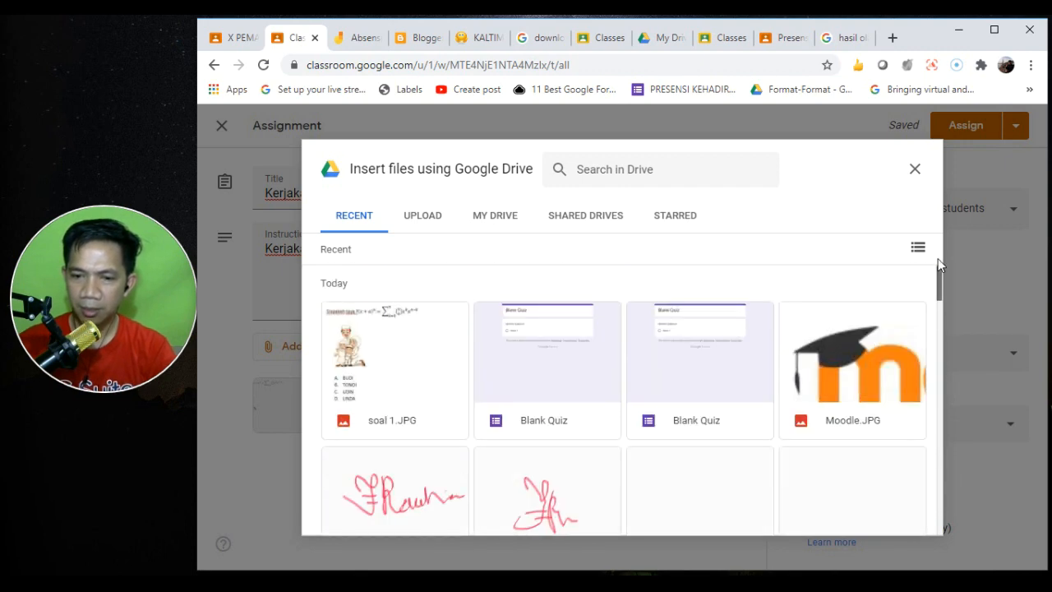
{"action": "left_click", "coordinate": [937, 303]}
{"action": "left_click_drag", "start_coordinate": [937, 308], "coordinate": [937, 291]}
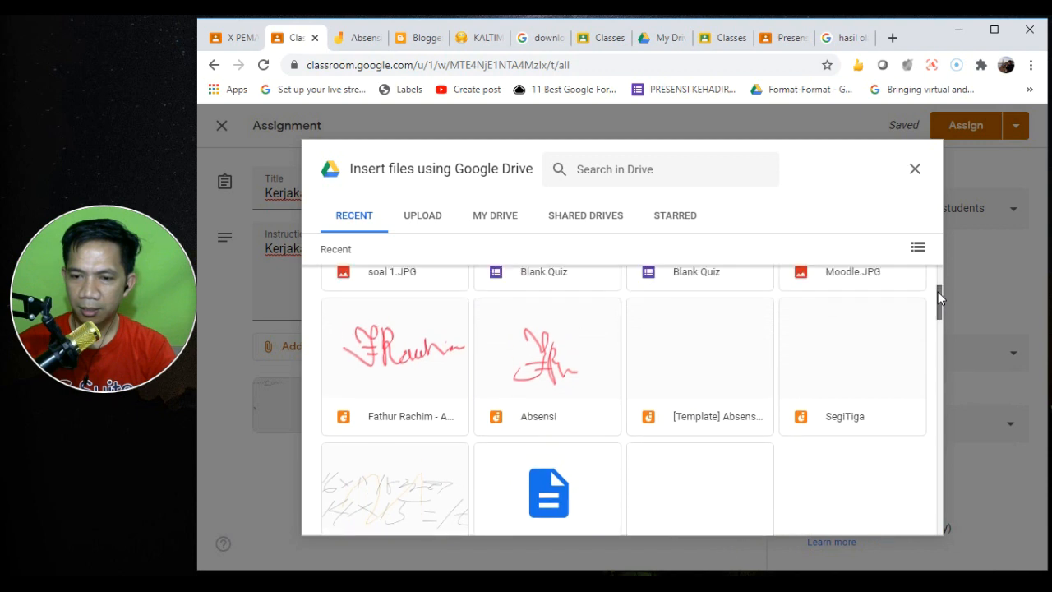
{"action": "left_click", "coordinate": [813, 349]}
{"action": "left_click", "coordinate": [907, 516]}
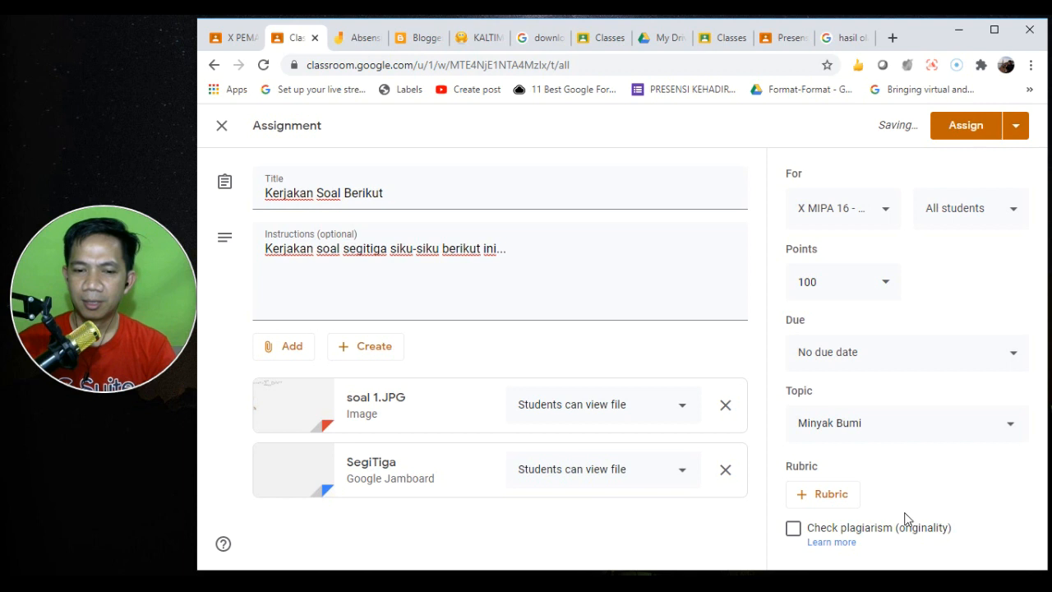
- Add 'kerjakan pada template segitiga yg stersedia.' to the instructions
{"action": "left_click", "coordinate": [522, 254]}
{"action": "type", "text": "kerjakan p"}
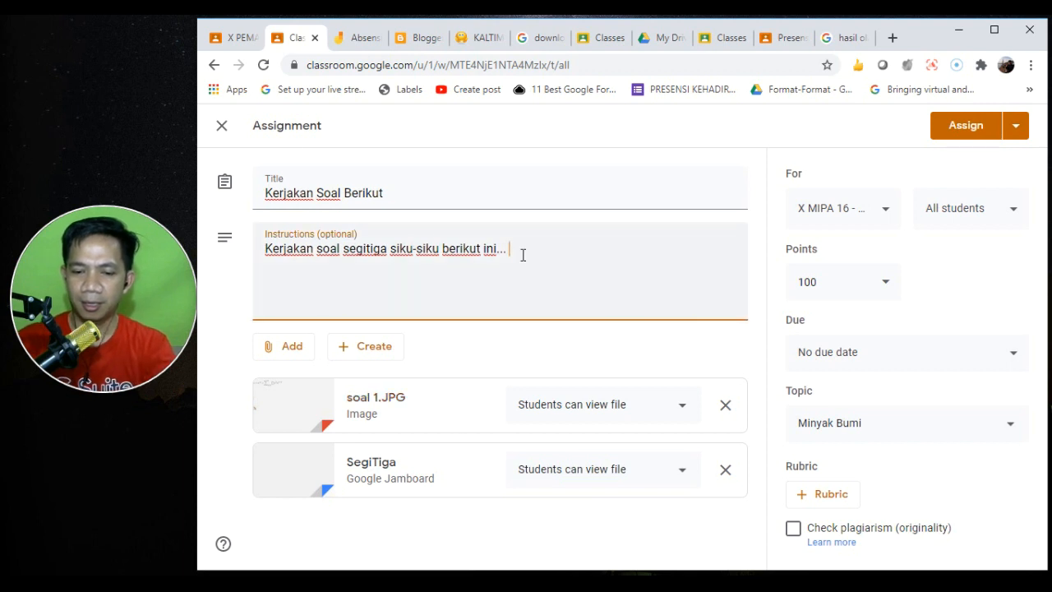
{"action": "type", "text": "ada templka"}
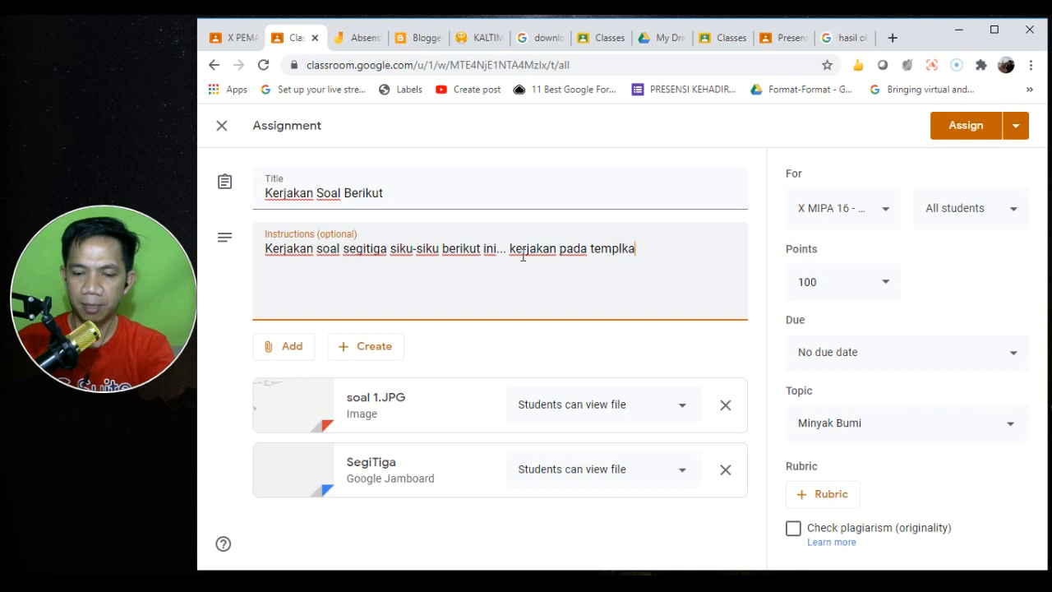
{"action": "key", "text": "BackSpace"}
{"action": "type", "text": "templkte"}
{"action": "key", "text": "ctrl+shift+Left"}
{"action": "type", "text": "template segitiga yg stersedia."}
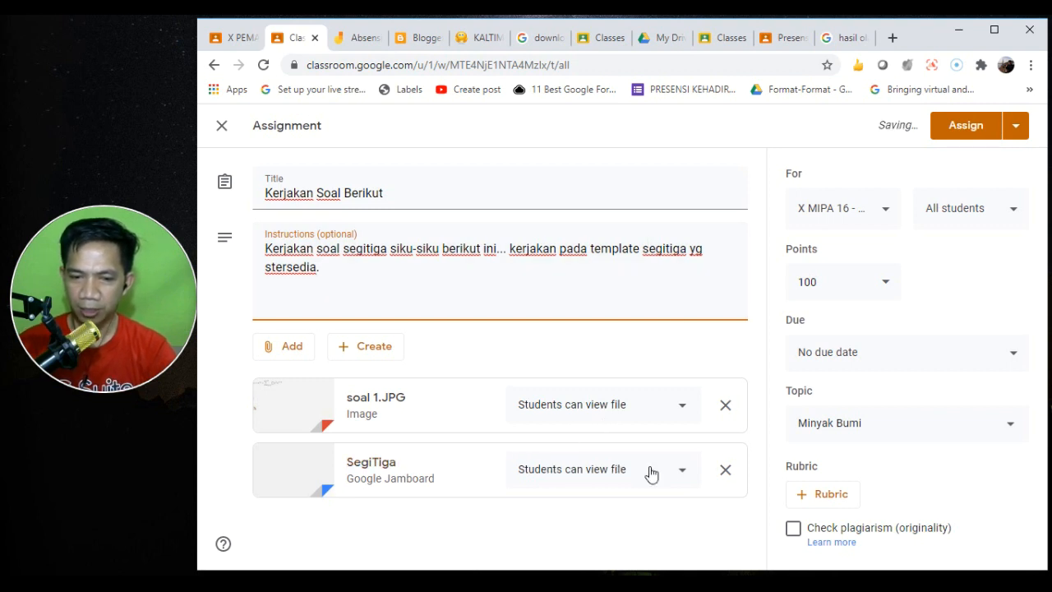
- Give each student their own copy of SegiTiga and assign Kerjakan Soal Berikut
{"action": "left_click", "coordinate": [681, 469]}
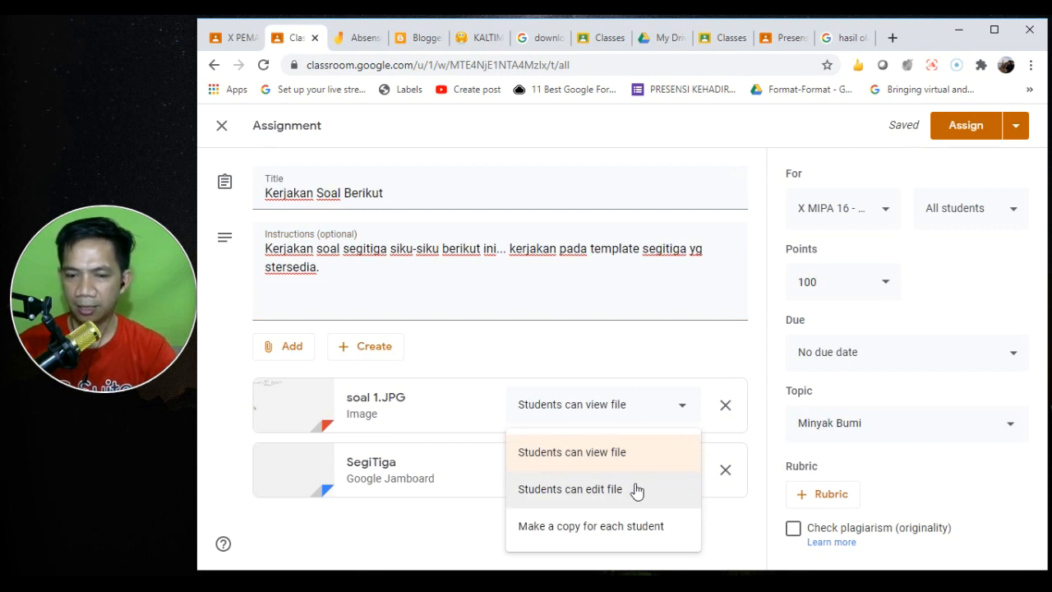
{"action": "left_click", "coordinate": [618, 524]}
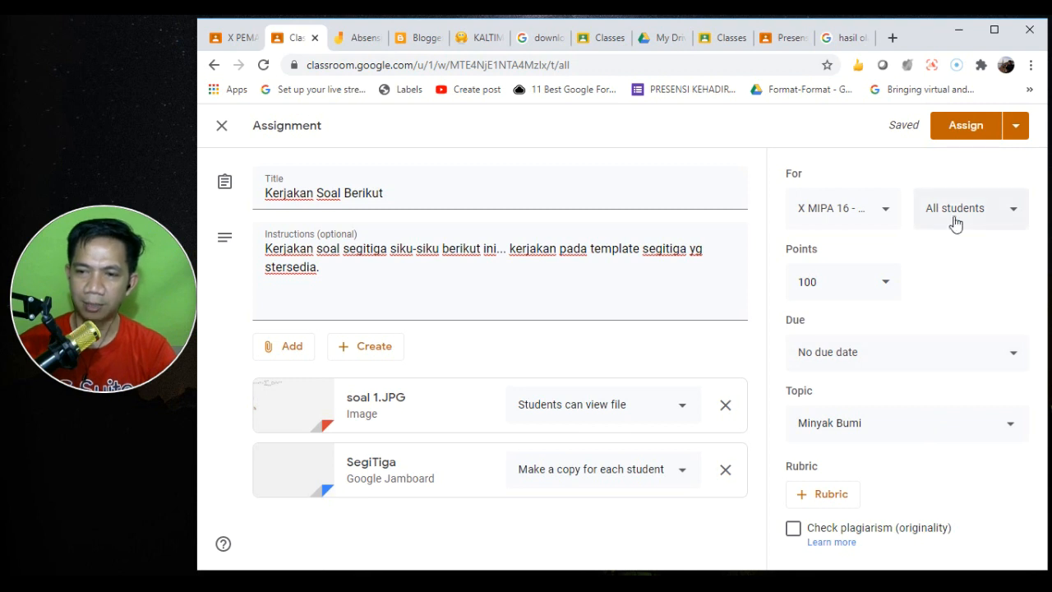
{"action": "left_click", "coordinate": [966, 127]}
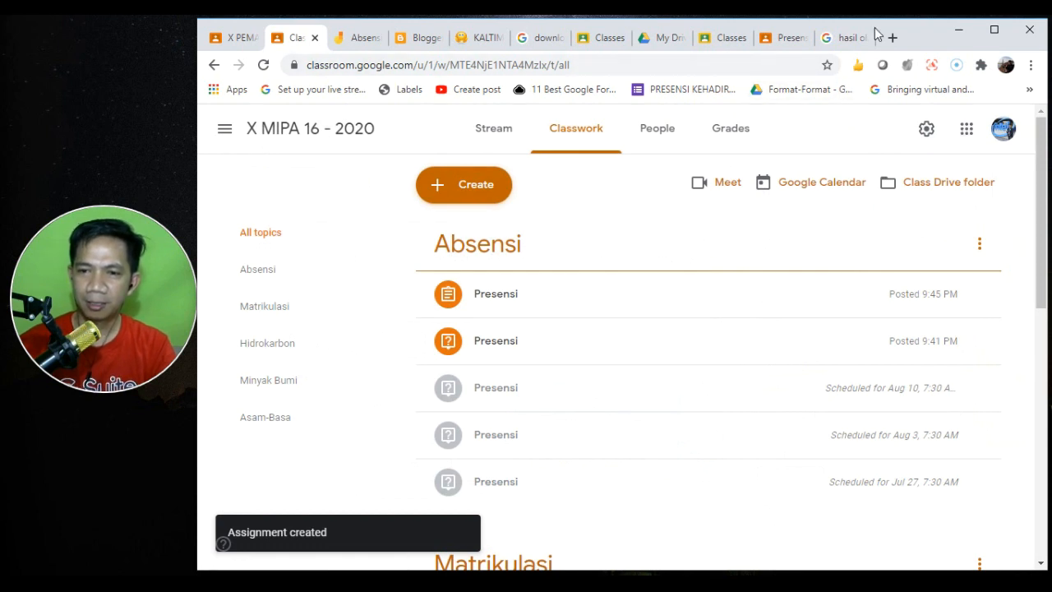
- In the student view, go to the class's Tugas Kelas and expand Kerjakan Soal Berikut
{"action": "left_click", "coordinate": [787, 38]}
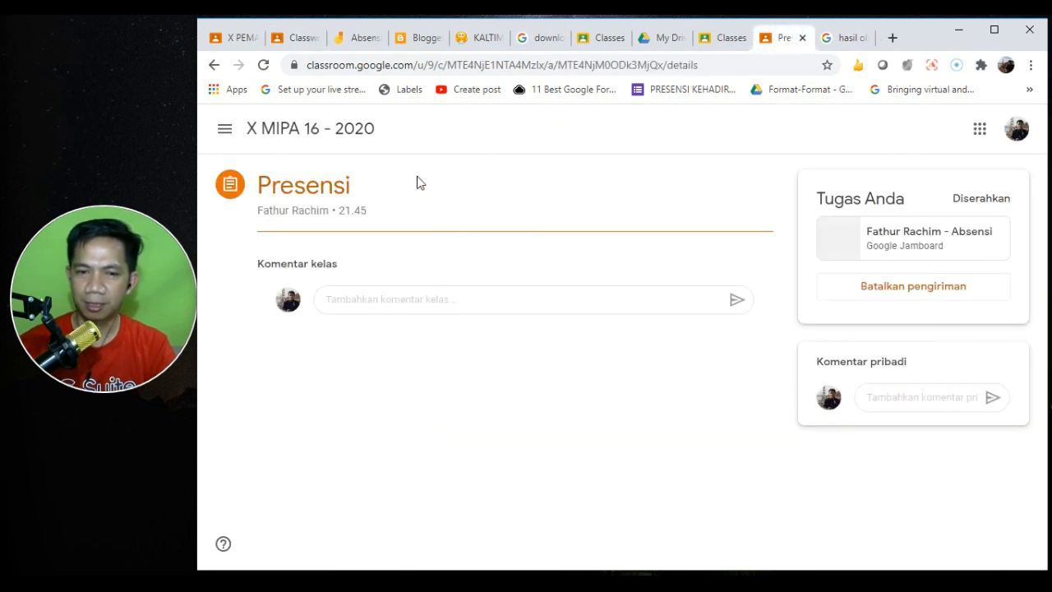
{"action": "left_click", "coordinate": [299, 130]}
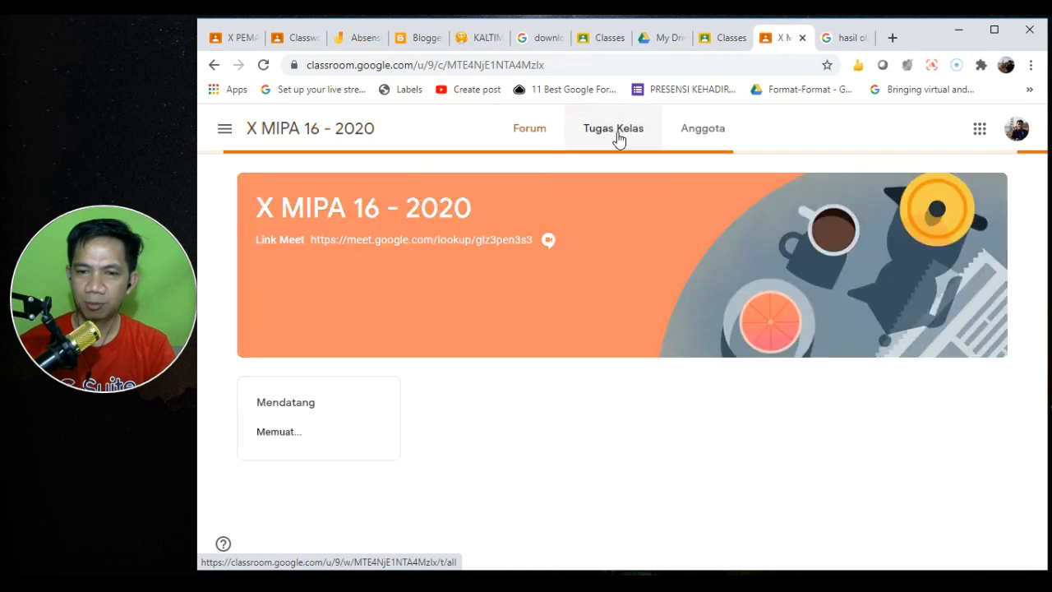
{"action": "left_click", "coordinate": [618, 137]}
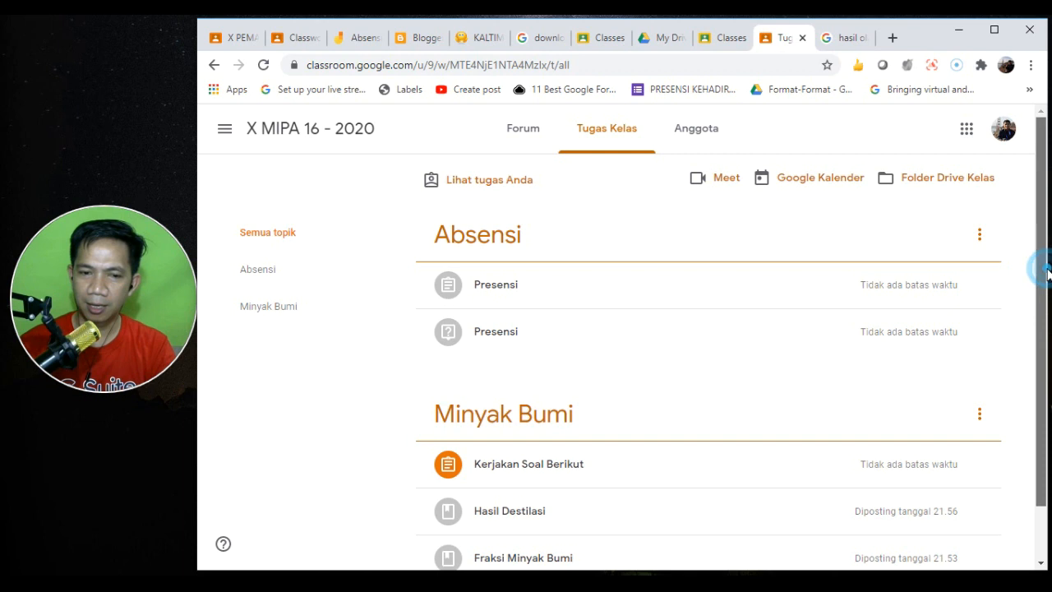
{"action": "scroll", "coordinate": [1045, 271], "scroll_direction": "down", "scroll_amount": 2}
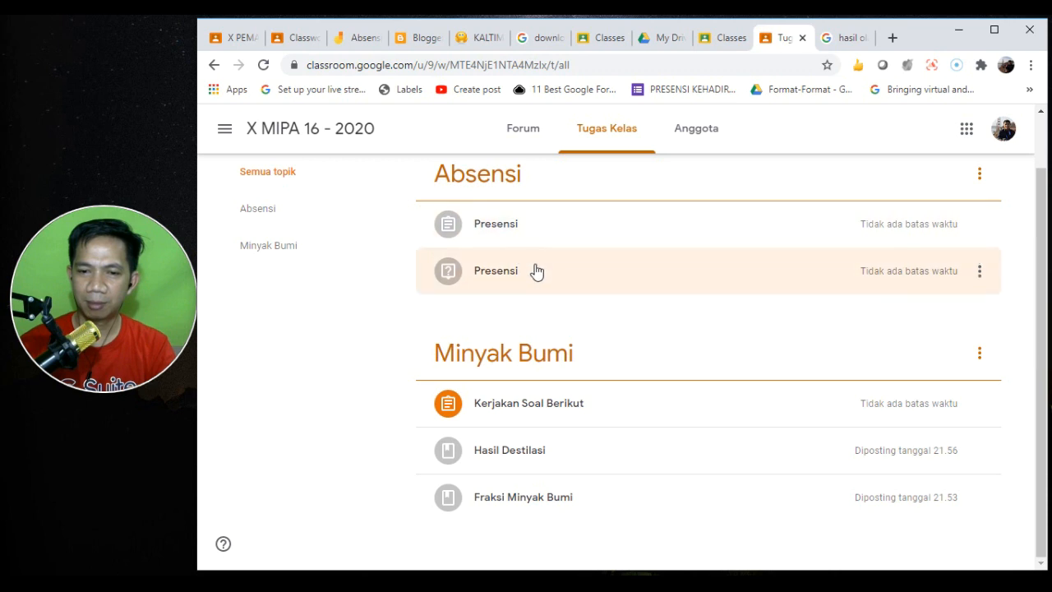
{"action": "left_click", "coordinate": [566, 410]}
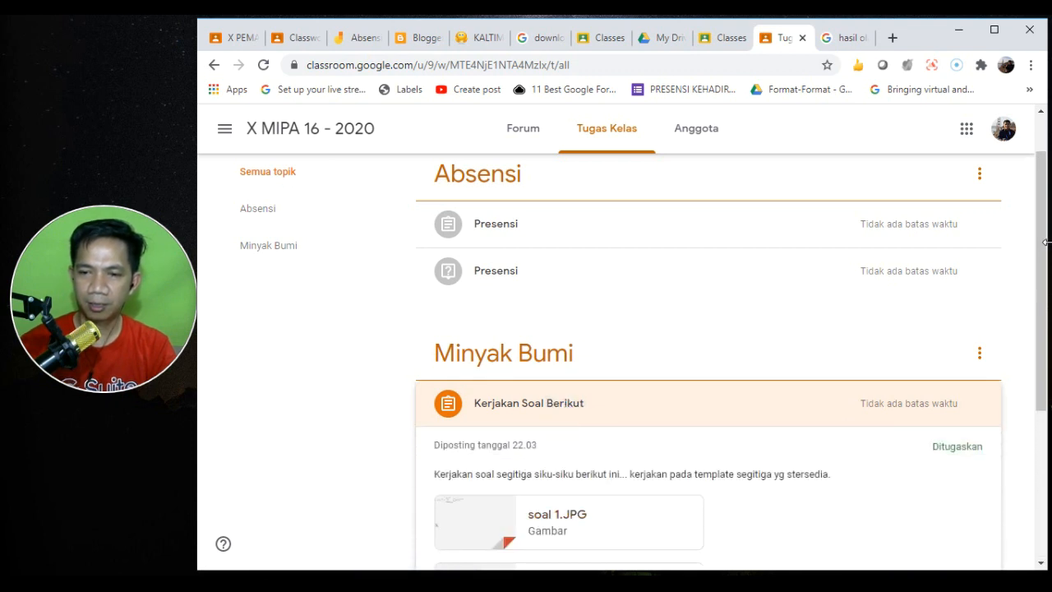
- Preview the soal 1.JPG image, then open the SegiTiga Jamboard attachment
{"action": "left_click_drag", "start_coordinate": [1040, 235], "coordinate": [1044, 329]}
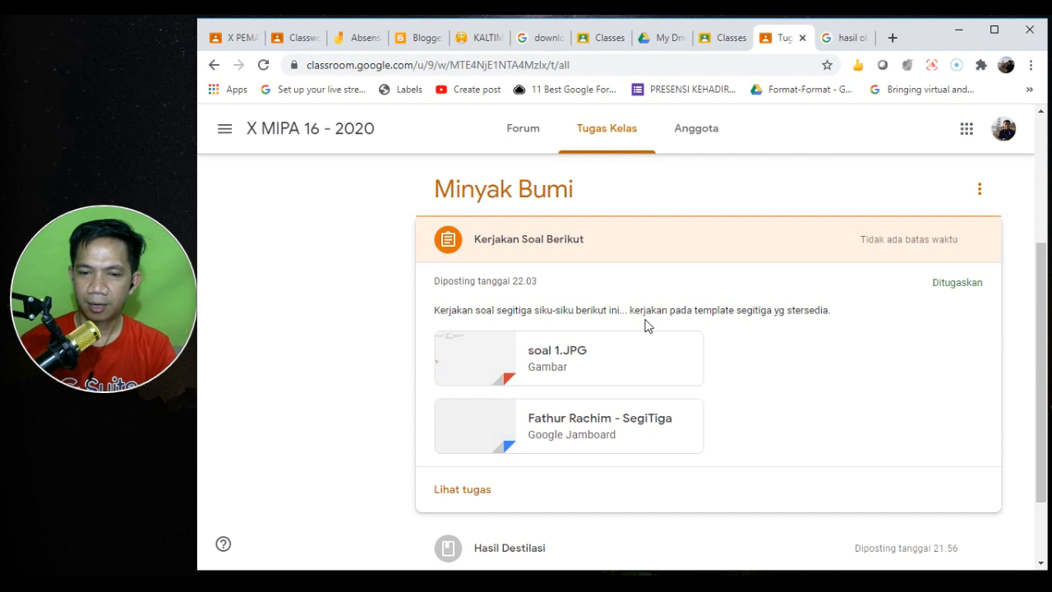
{"action": "left_click", "coordinate": [465, 353]}
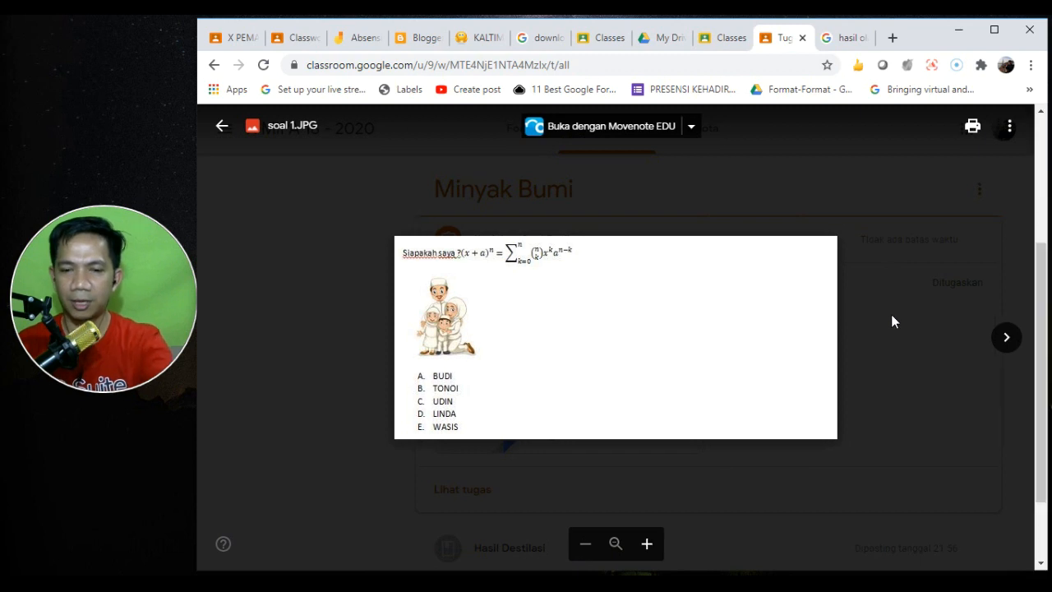
{"action": "left_click", "coordinate": [891, 313]}
{"action": "left_click", "coordinate": [527, 424]}
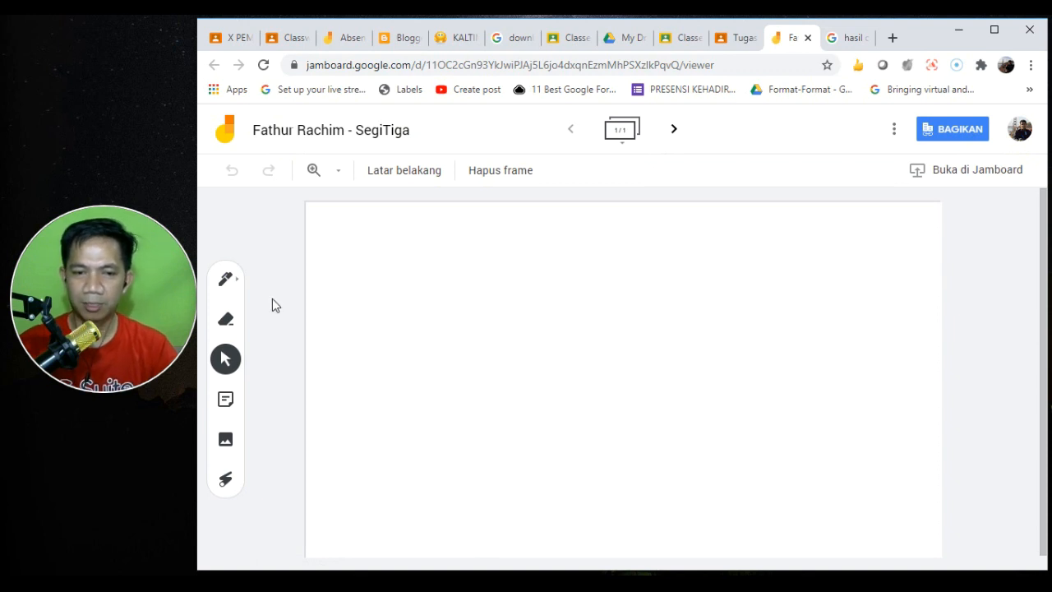
- Draw a freehand triangle with the pen on the SegiTiga frame
{"action": "left_click", "coordinate": [239, 289]}
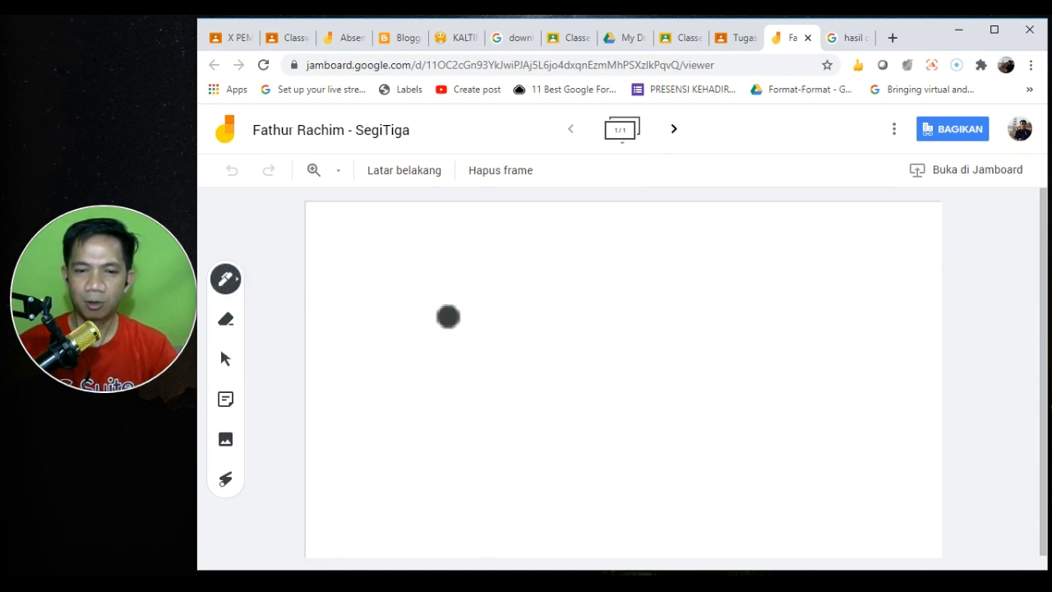
{"action": "mouse_move", "coordinate": [467, 257]}
{"action": "left_mouse_down"}
{"action": "mouse_move", "coordinate": [369, 378]}
{"action": "mouse_move", "coordinate": [352, 383]}
{"action": "mouse_move", "coordinate": [481, 390]}
{"action": "left_mouse_up"}
{"action": "mouse_move", "coordinate": [454, 260]}
{"action": "left_mouse_down"}
{"action": "mouse_move", "coordinate": [507, 364]}
{"action": "mouse_move", "coordinate": [530, 387]}
{"action": "mouse_move", "coordinate": [395, 384]}
{"action": "left_mouse_up"}
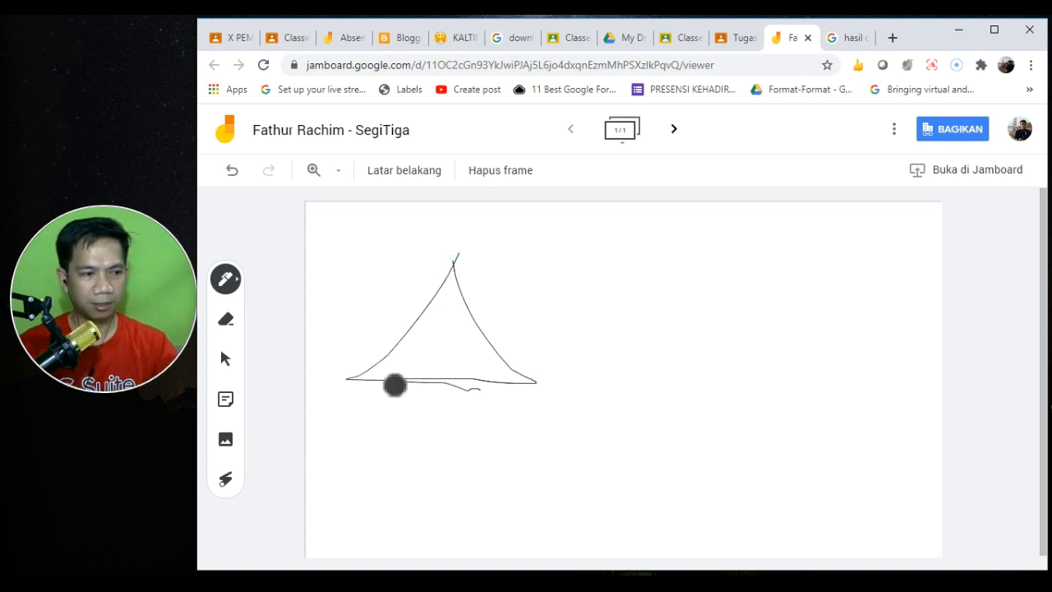
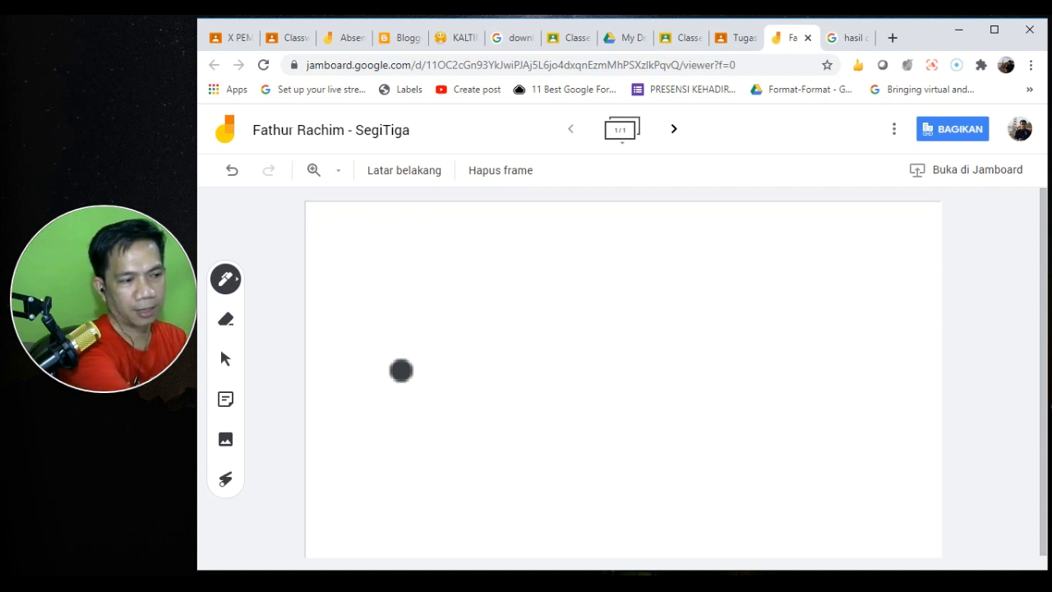
- Draw a red triangle on the SegiTiga frame and write the formula ½Δ·t beside it
{"action": "mouse_move", "coordinate": [466, 252]}
{"action": "left_mouse_down"}
{"action": "mouse_move", "coordinate": [401, 367]}
{"action": "mouse_move", "coordinate": [490, 436]}
{"action": "mouse_move", "coordinate": [525, 442]}
{"action": "left_mouse_up"}
{"action": "mouse_move", "coordinate": [467, 255]}
{"action": "left_mouse_down"}
{"action": "mouse_move", "coordinate": [541, 441]}
{"action": "mouse_move", "coordinate": [483, 444]}
{"action": "left_mouse_up"}
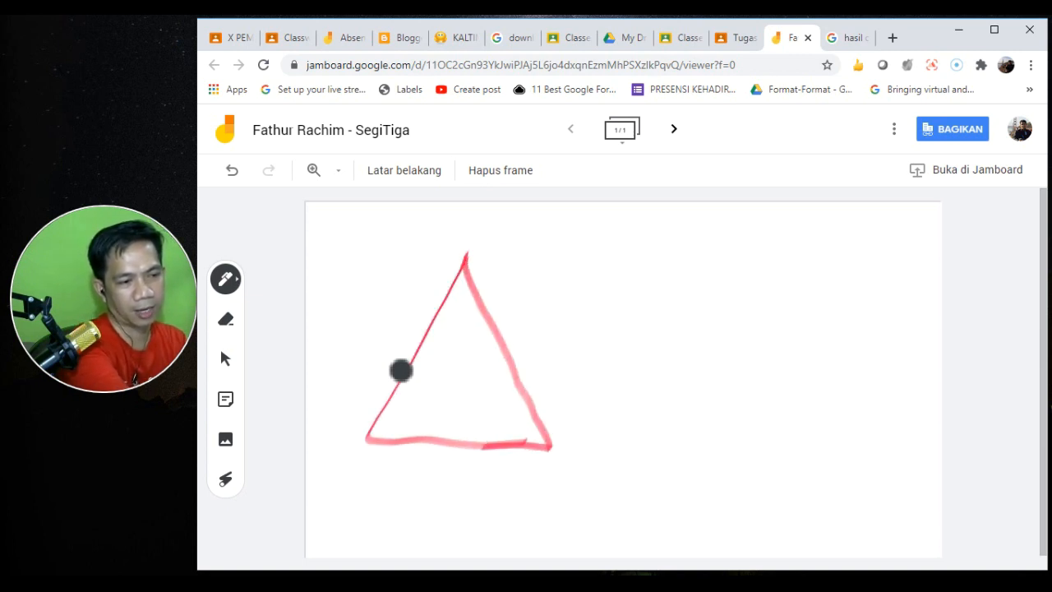
{"action": "left_click_drag", "start_coordinate": [647, 245], "coordinate": [649, 293]}
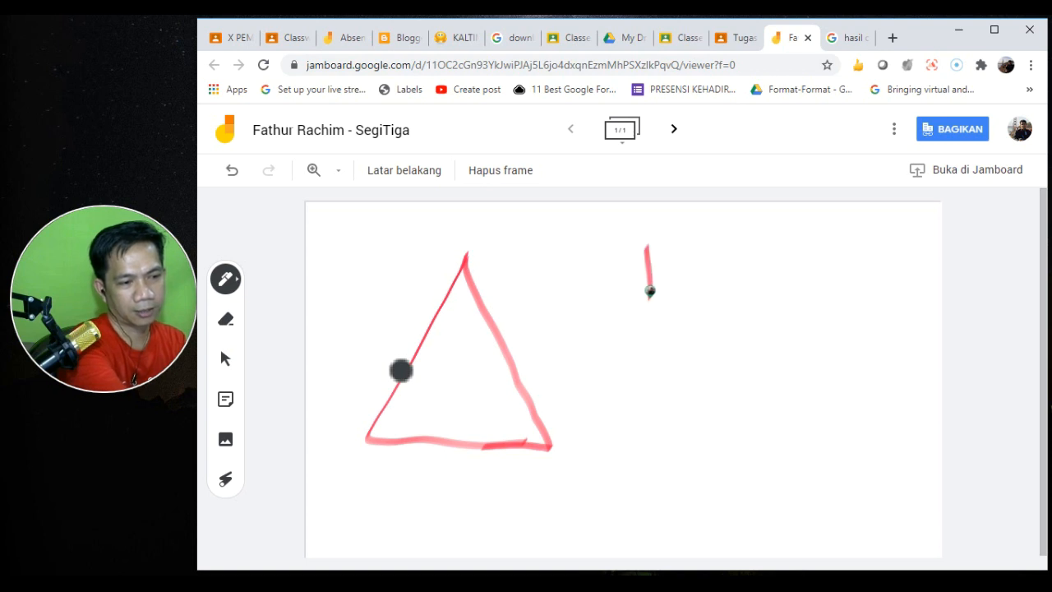
{"action": "left_click_drag", "start_coordinate": [717, 261], "coordinate": [624, 376]}
{"action": "mouse_move", "coordinate": [669, 323]}
{"action": "left_mouse_down"}
{"action": "mouse_move", "coordinate": [669, 355]}
{"action": "mouse_move", "coordinate": [712, 337]}
{"action": "left_mouse_up"}
{"action": "left_click_drag", "start_coordinate": [761, 289], "coordinate": [732, 345]}
{"action": "left_click", "coordinate": [822, 331]}
{"action": "mouse_move", "coordinate": [828, 294]}
{"action": "left_mouse_down"}
{"action": "mouse_move", "coordinate": [887, 285]}
{"action": "mouse_move", "coordinate": [869, 334]}
{"action": "left_mouse_up"}
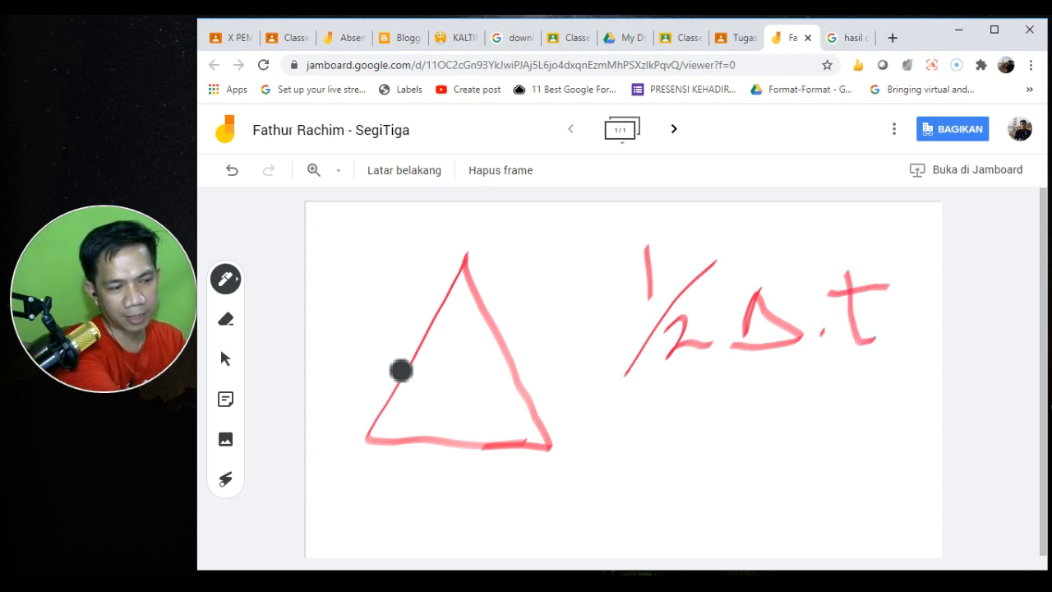
- Add the right-angle mark, base label, dashed height line and a 2 beside the triangle
{"action": "left_click_drag", "start_coordinate": [520, 391], "coordinate": [480, 440]}
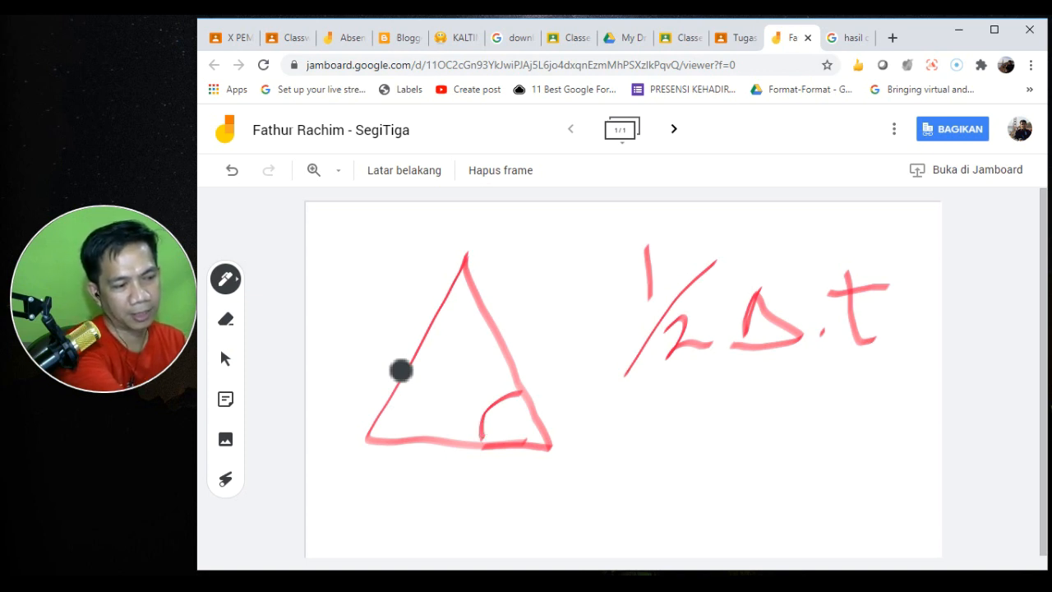
{"action": "mouse_move", "coordinate": [684, 392]}
{"action": "left_mouse_down"}
{"action": "mouse_move", "coordinate": [522, 414]}
{"action": "mouse_move", "coordinate": [559, 422]}
{"action": "mouse_move", "coordinate": [617, 397]}
{"action": "mouse_move", "coordinate": [888, 386]}
{"action": "left_mouse_up"}
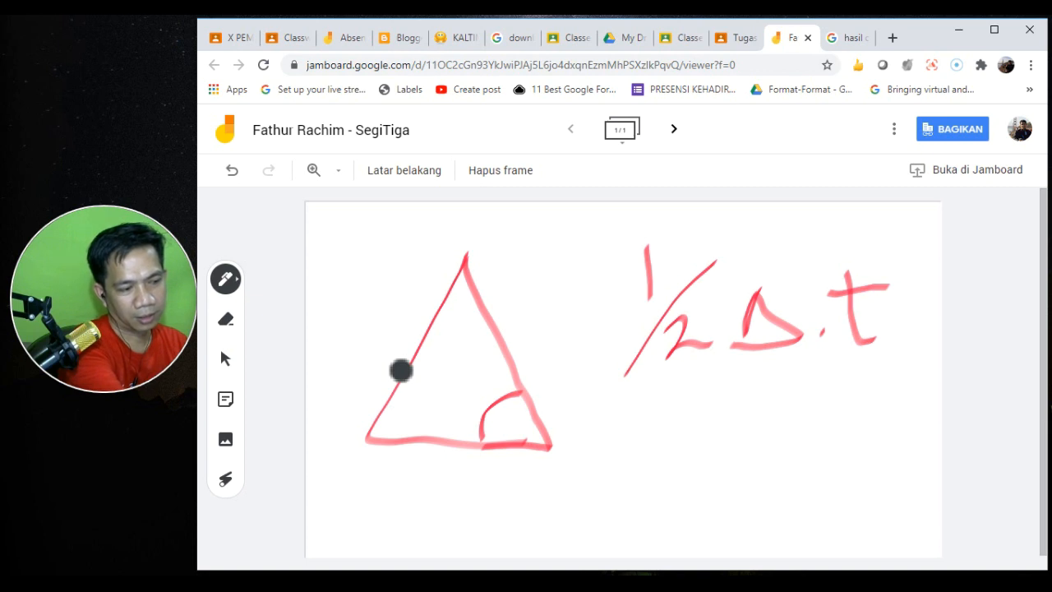
{"action": "mouse_move", "coordinate": [436, 468]}
{"action": "left_mouse_down"}
{"action": "mouse_move", "coordinate": [498, 476]}
{"action": "mouse_move", "coordinate": [491, 463]}
{"action": "mouse_move", "coordinate": [454, 482]}
{"action": "left_mouse_up"}
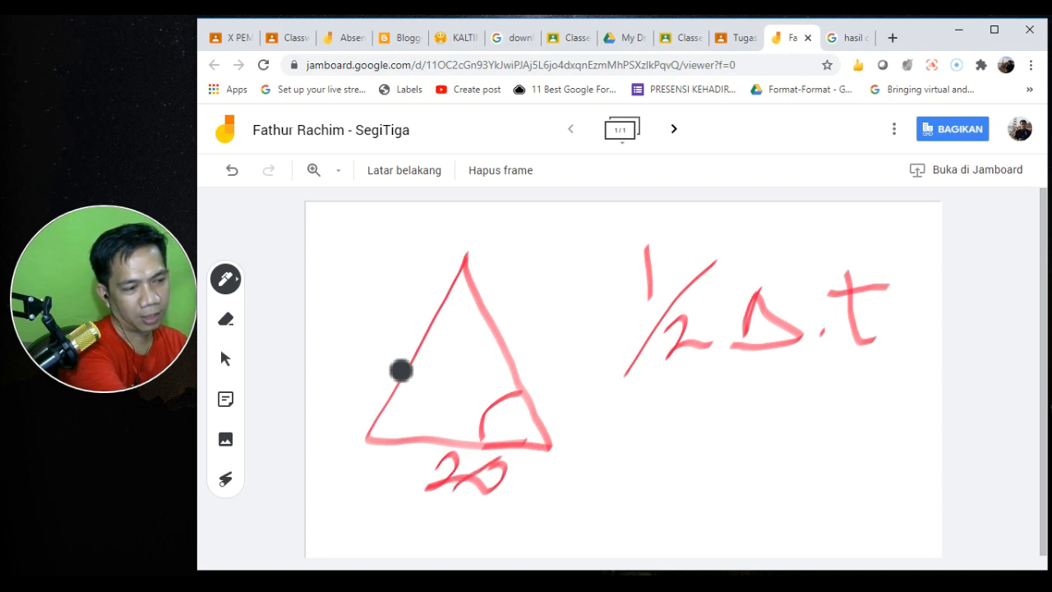
{"action": "left_click_drag", "start_coordinate": [465, 297], "coordinate": [462, 337]}
{"action": "left_click_drag", "start_coordinate": [465, 374], "coordinate": [462, 411]}
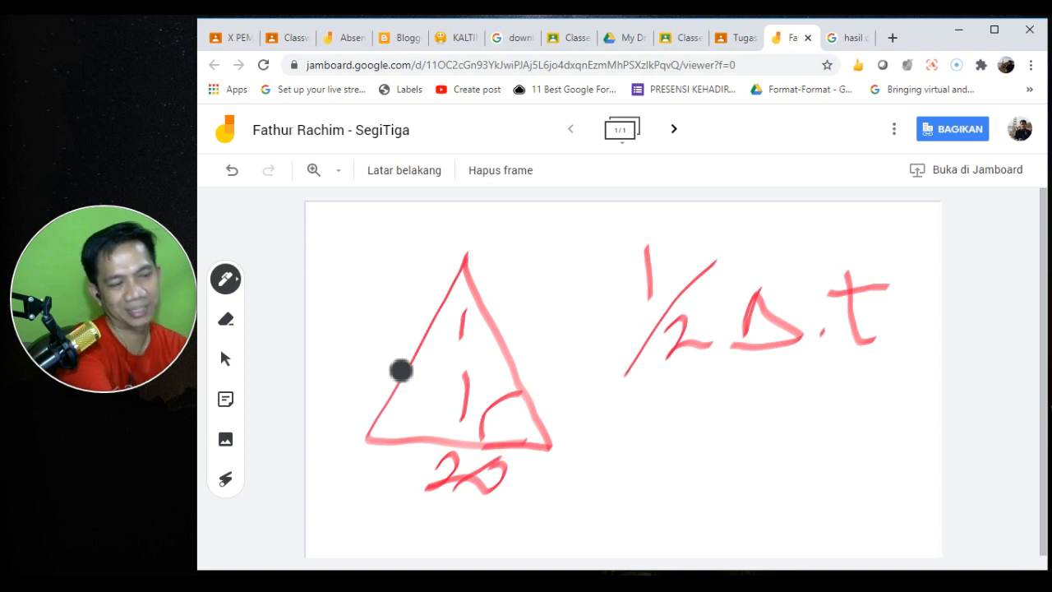
{"action": "mouse_move", "coordinate": [539, 327]}
{"action": "left_mouse_down"}
{"action": "mouse_move", "coordinate": [534, 355]}
{"action": "mouse_move", "coordinate": [572, 338]}
{"action": "left_mouse_up"}
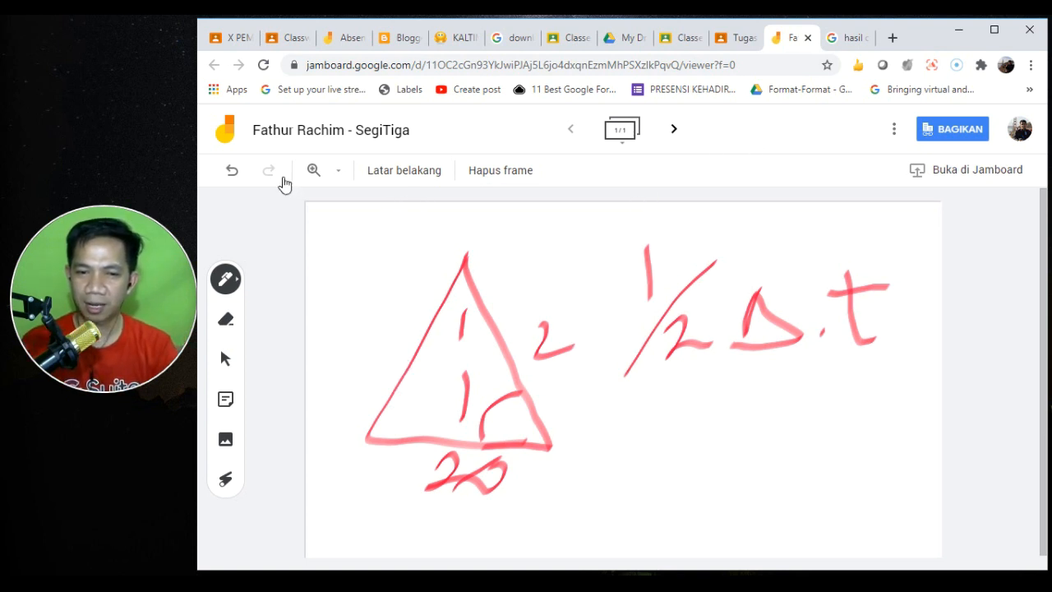
- Open Kerjakan Soal Berikut, check the attached SegiTiga Jamboard, and turn it in (Serahkan)
{"action": "left_click", "coordinate": [727, 48]}
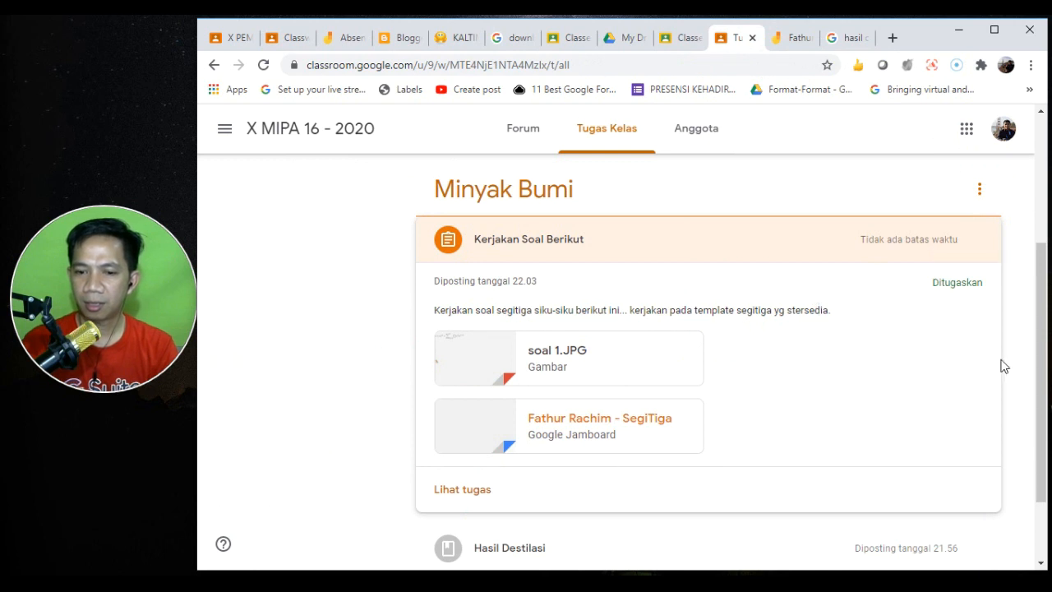
{"action": "left_click", "coordinate": [462, 491]}
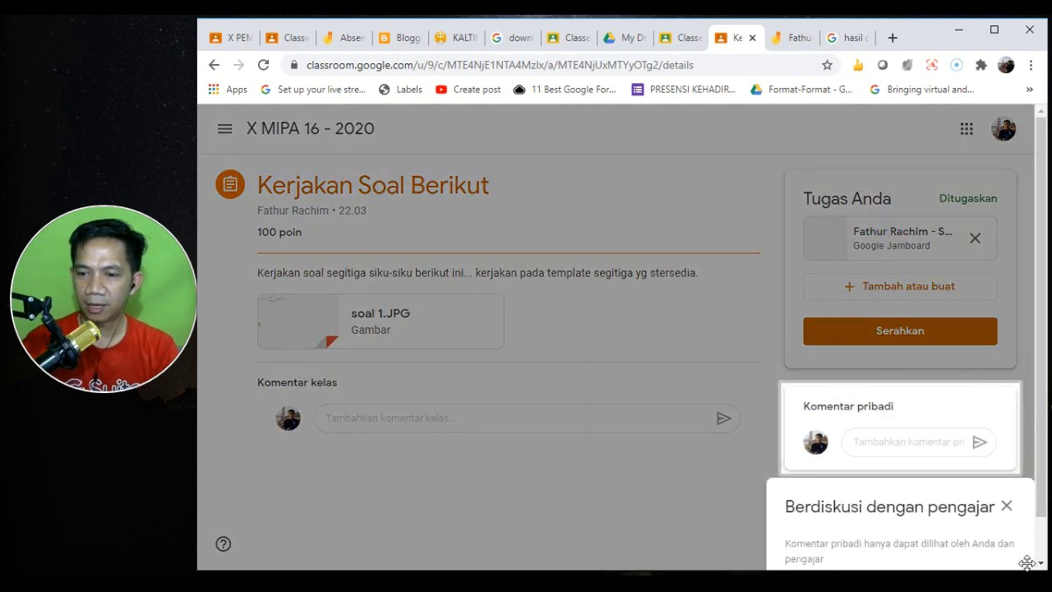
{"action": "left_click", "coordinate": [1007, 507]}
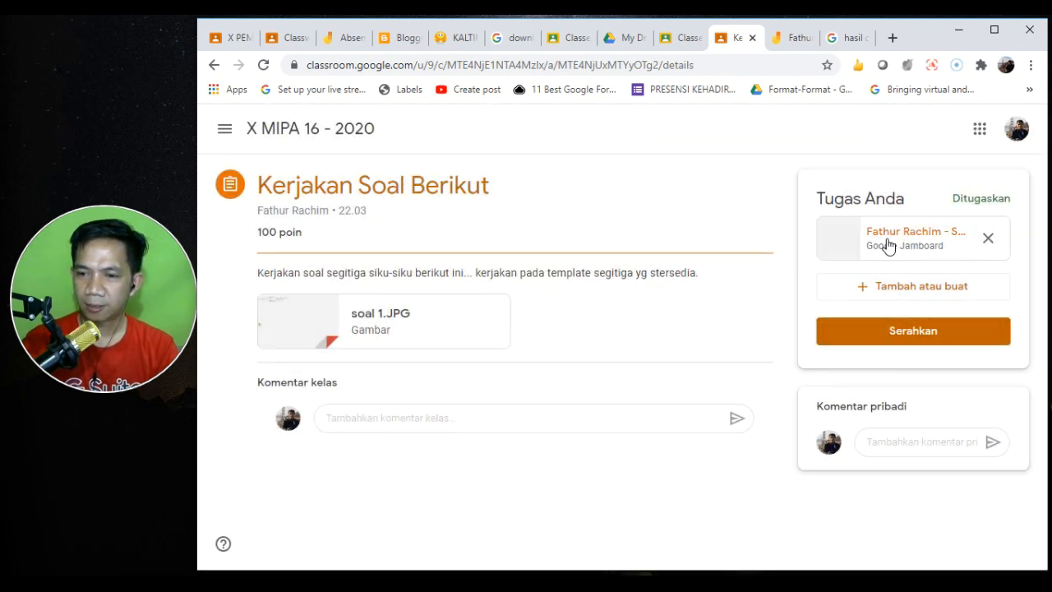
{"action": "left_click", "coordinate": [885, 242]}
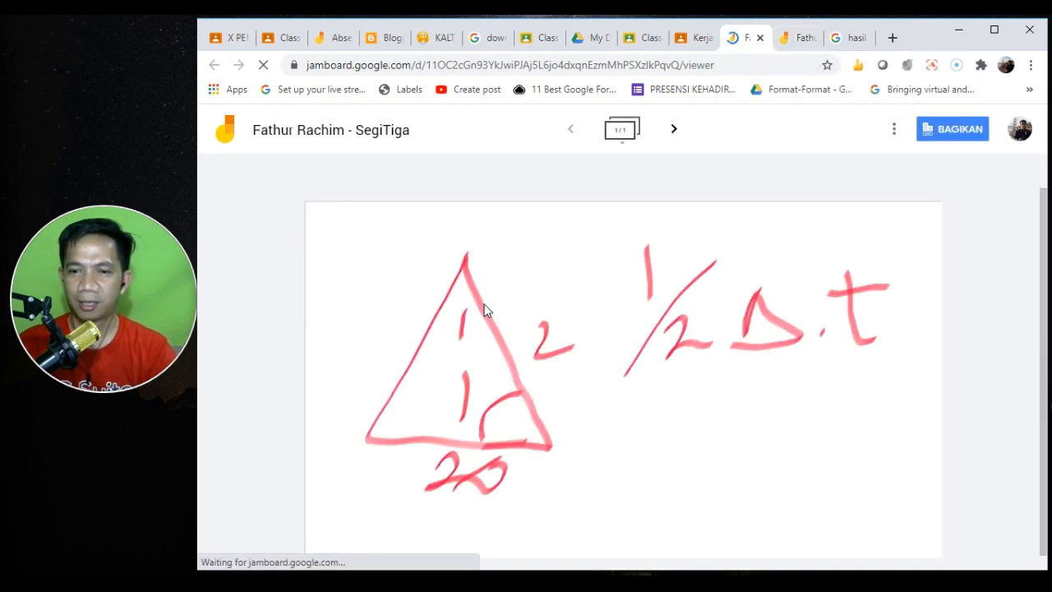
{"action": "left_click", "coordinate": [685, 41]}
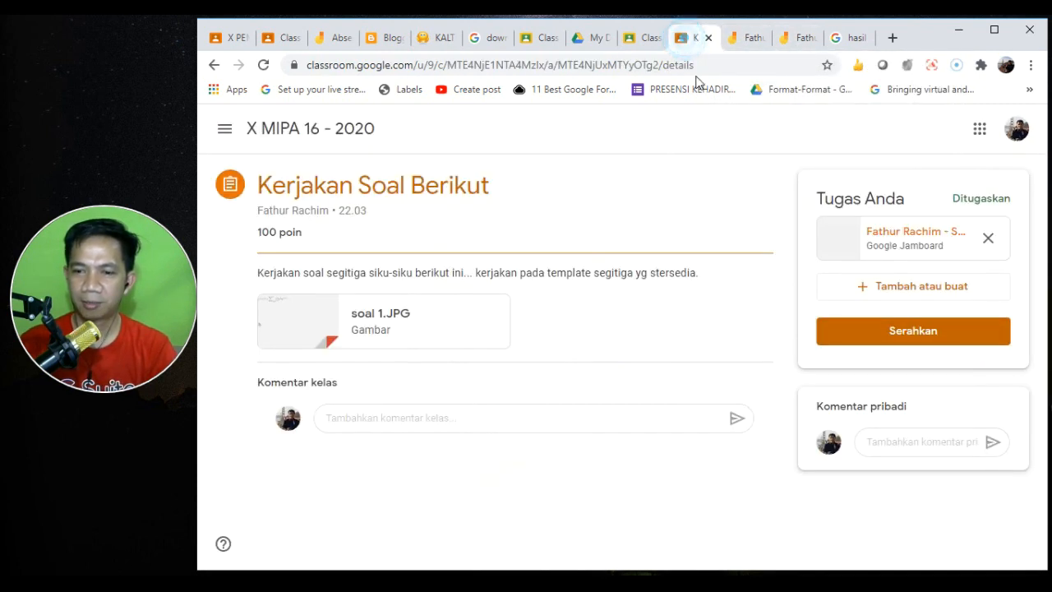
{"action": "left_click", "coordinate": [931, 332]}
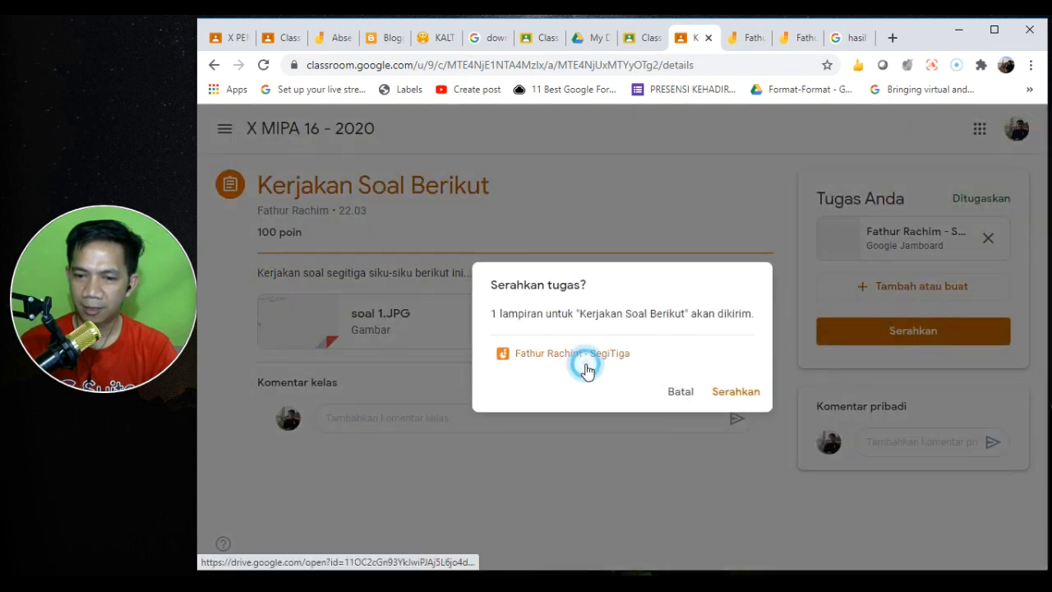
{"action": "left_click", "coordinate": [596, 363]}
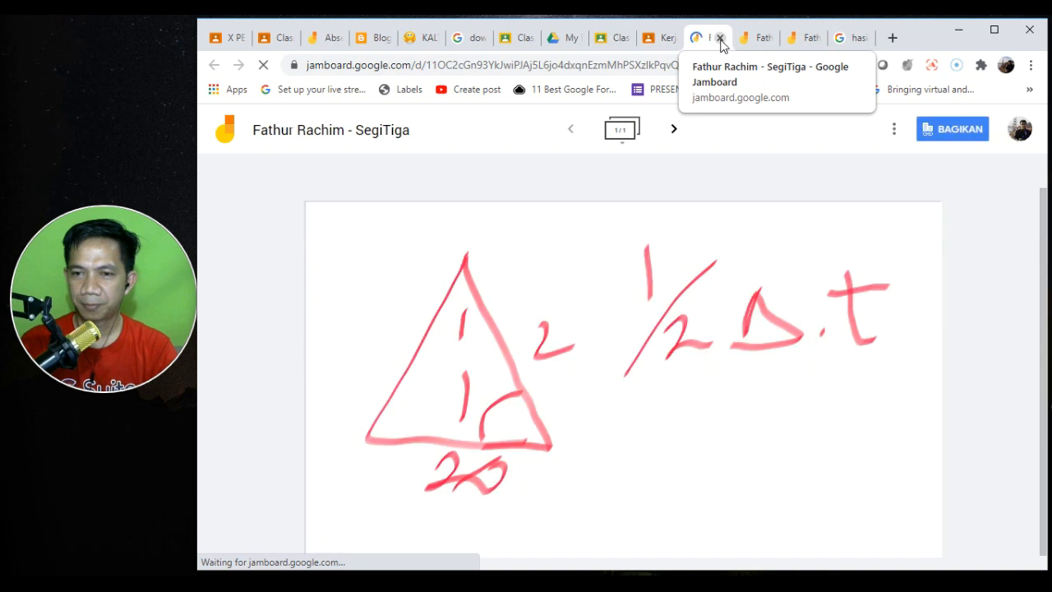
{"action": "left_click", "coordinate": [720, 38]}
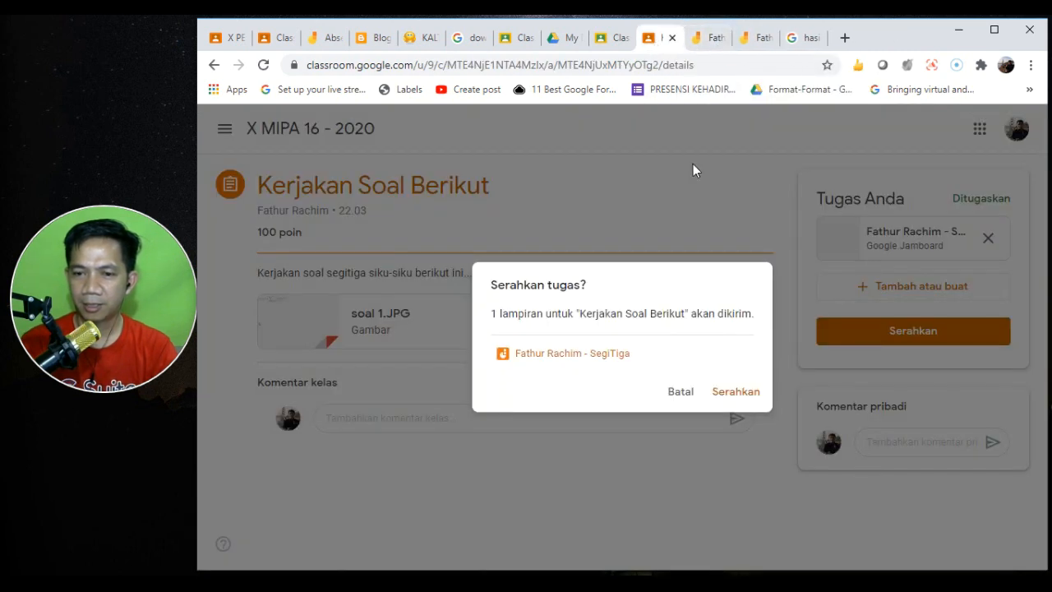
{"action": "left_click", "coordinate": [743, 392]}
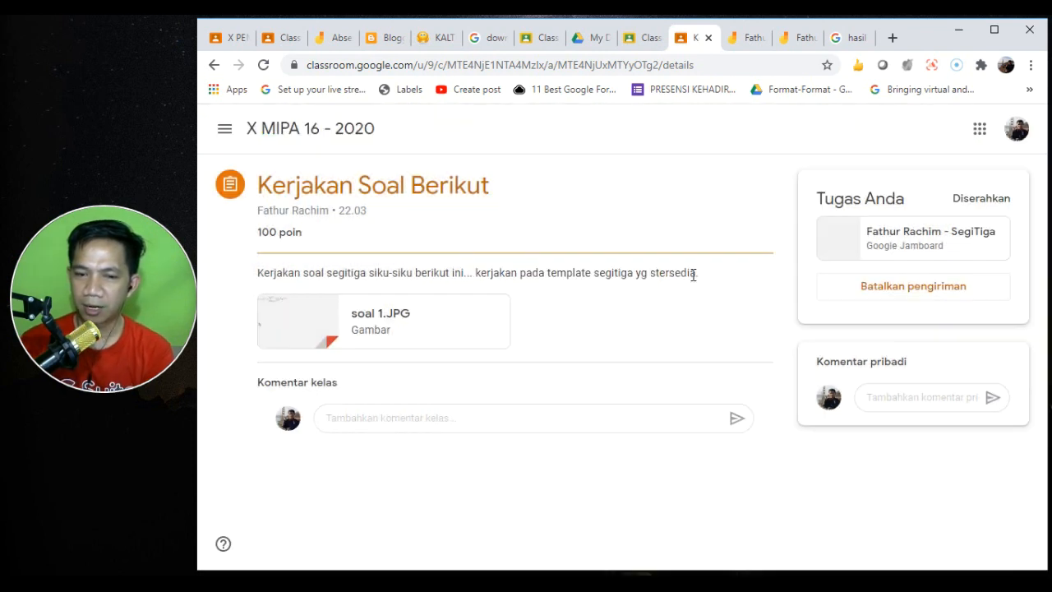
- As teacher, view the one turned-in Kerjakan Soal Berikut submission showing the triangle drawing
{"action": "left_click", "coordinate": [287, 41]}
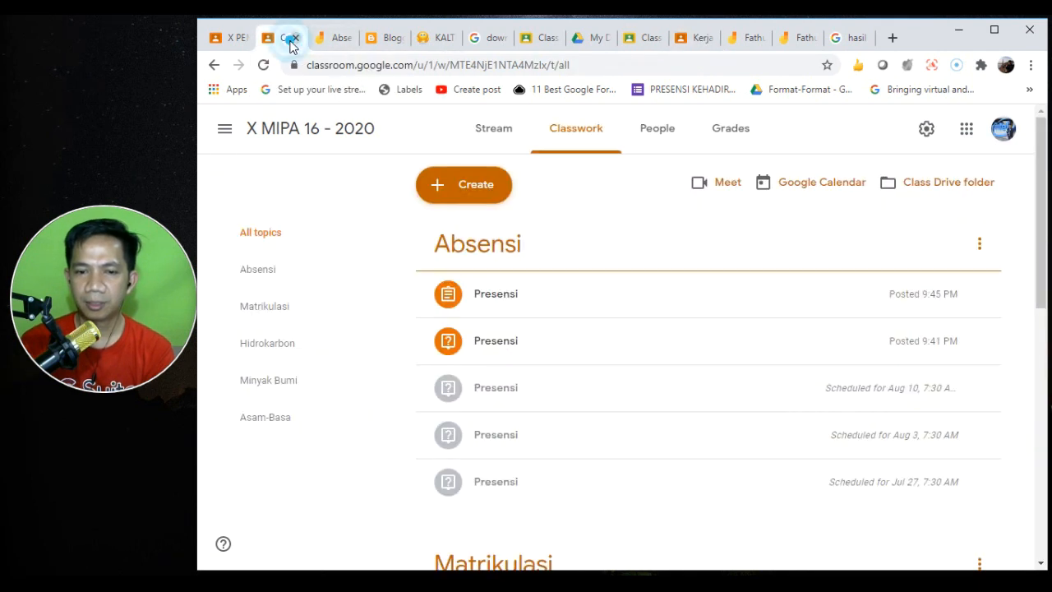
{"action": "left_click", "coordinate": [1042, 384]}
{"action": "scroll", "coordinate": [1043, 390], "scroll_direction": "down", "scroll_amount": 3}
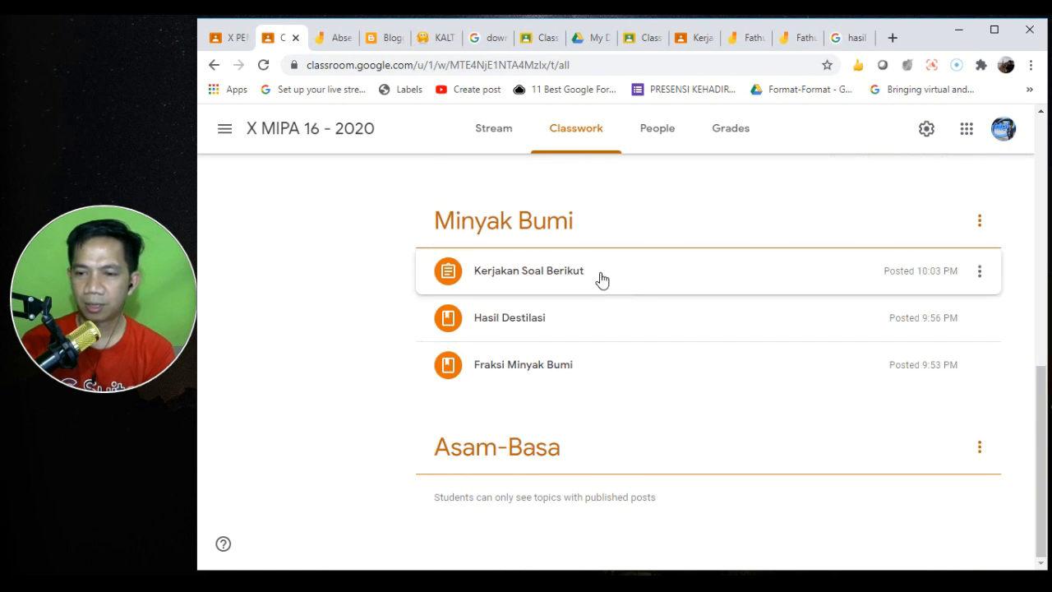
{"action": "left_click", "coordinate": [558, 279]}
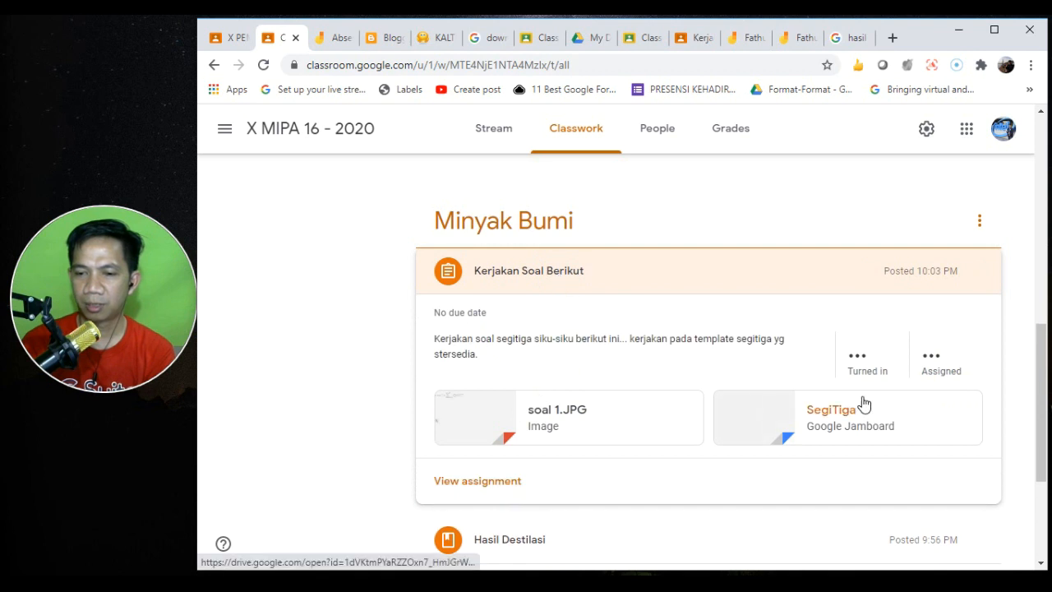
{"action": "left_click", "coordinate": [857, 345]}
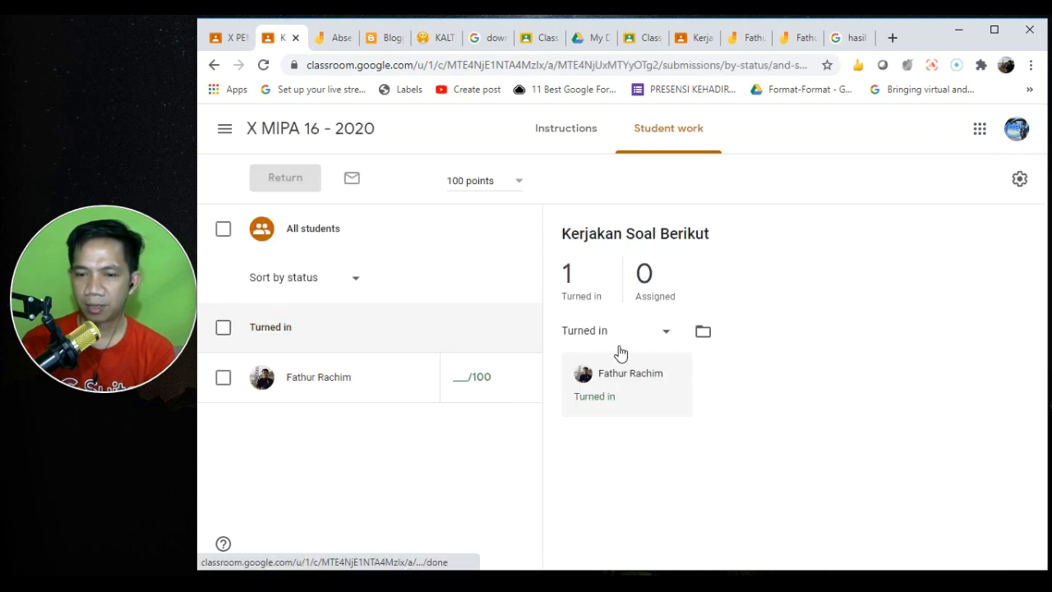
{"action": "left_click", "coordinate": [613, 439]}
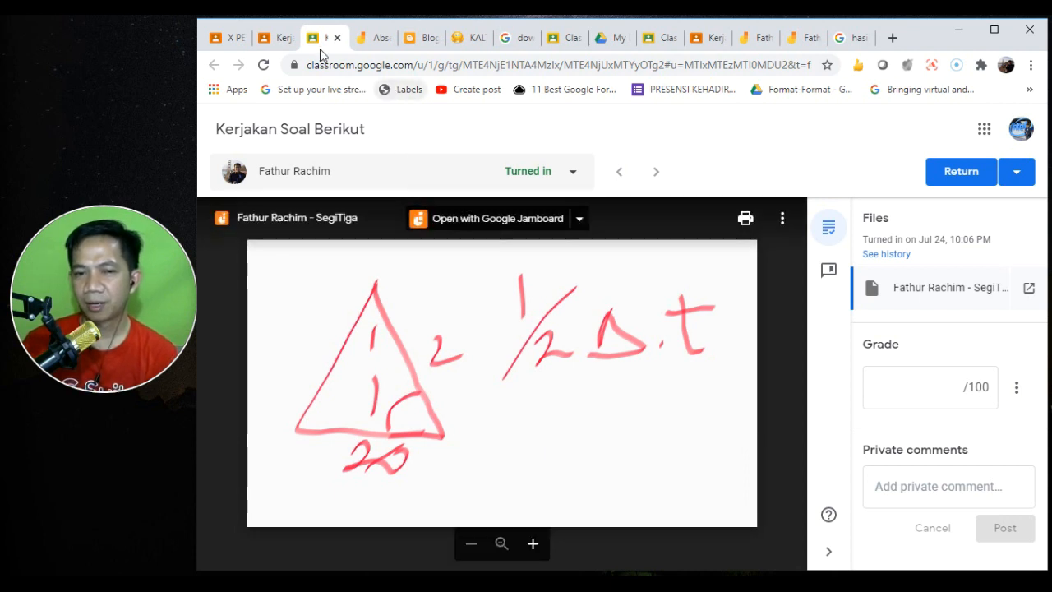
{"action": "left_click", "coordinate": [276, 38]}
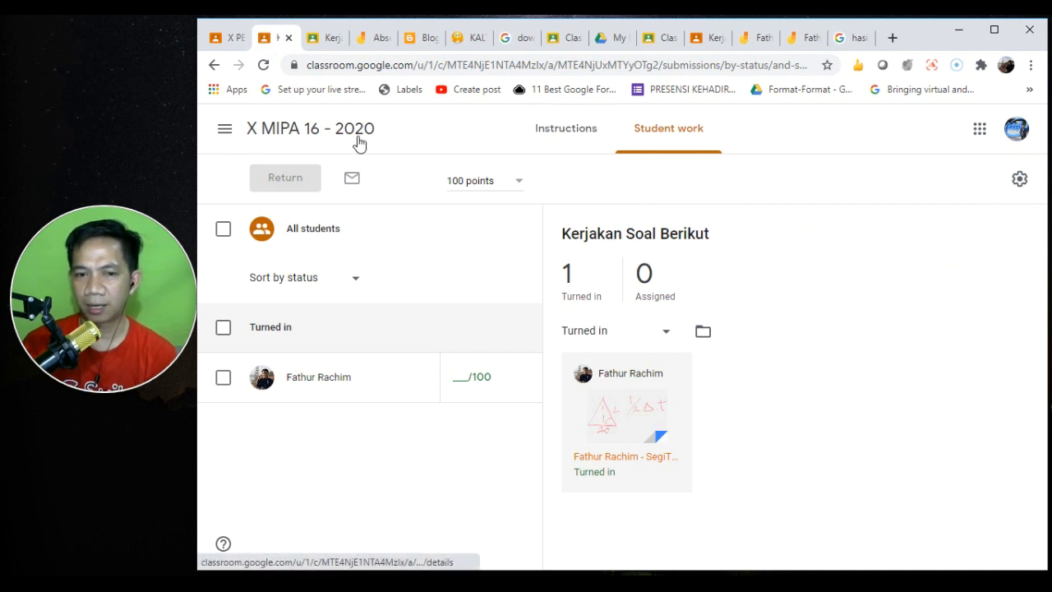
- From the class Classwork page, create a new assignment titled 'Tugas Akhir Semester'
{"action": "left_click", "coordinate": [306, 129]}
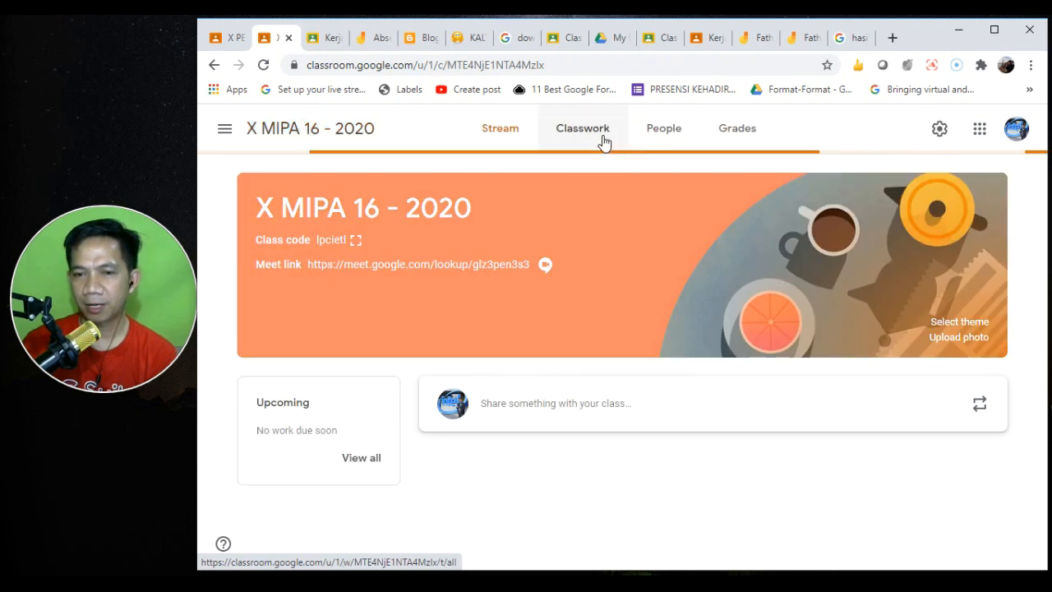
{"action": "left_click", "coordinate": [603, 140]}
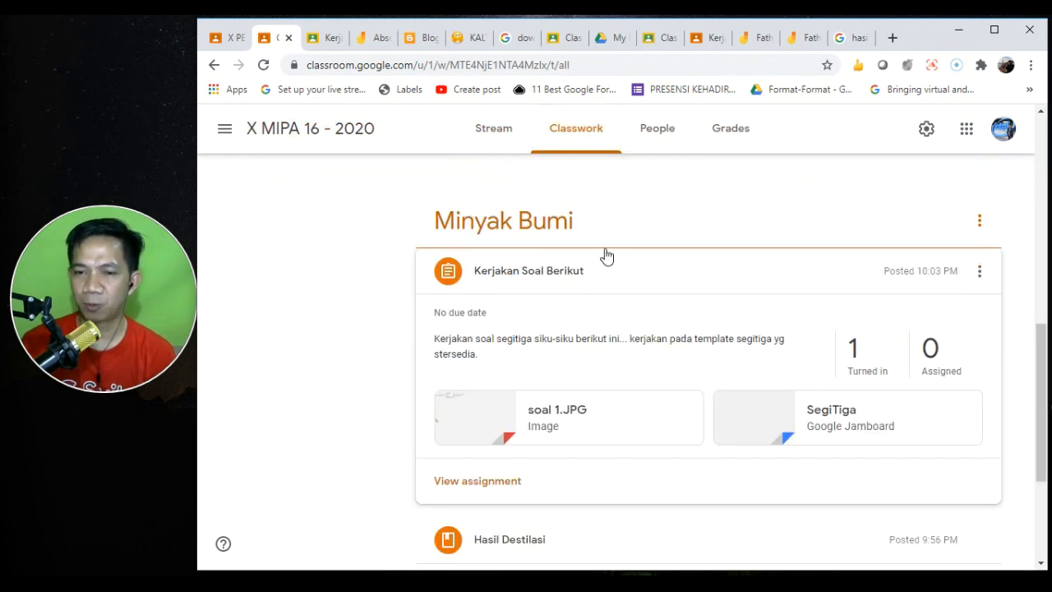
{"action": "left_click", "coordinate": [1044, 157]}
{"action": "left_click", "coordinate": [1041, 132]}
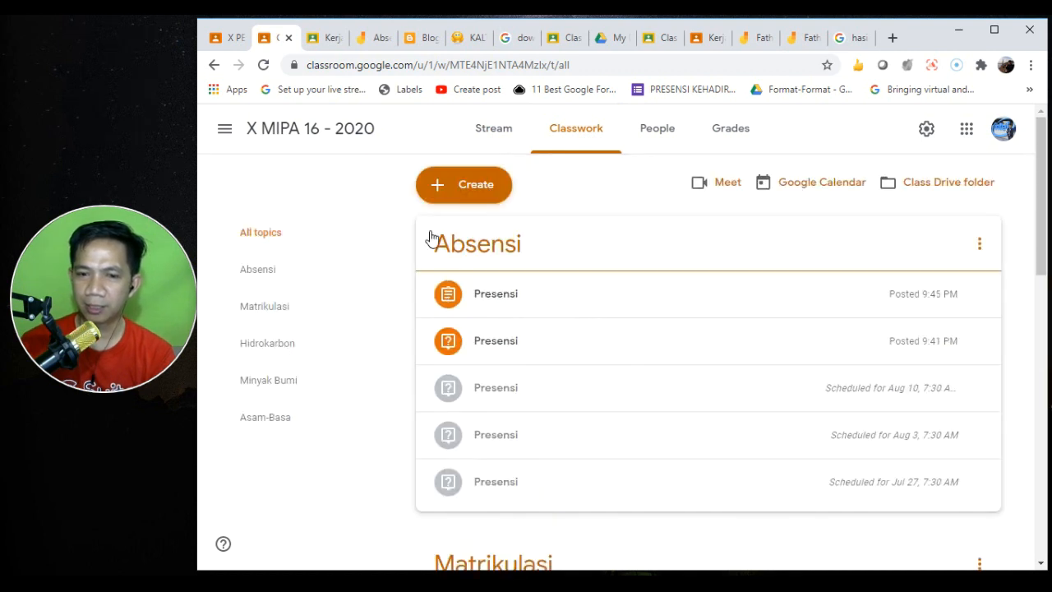
{"action": "left_click", "coordinate": [464, 193]}
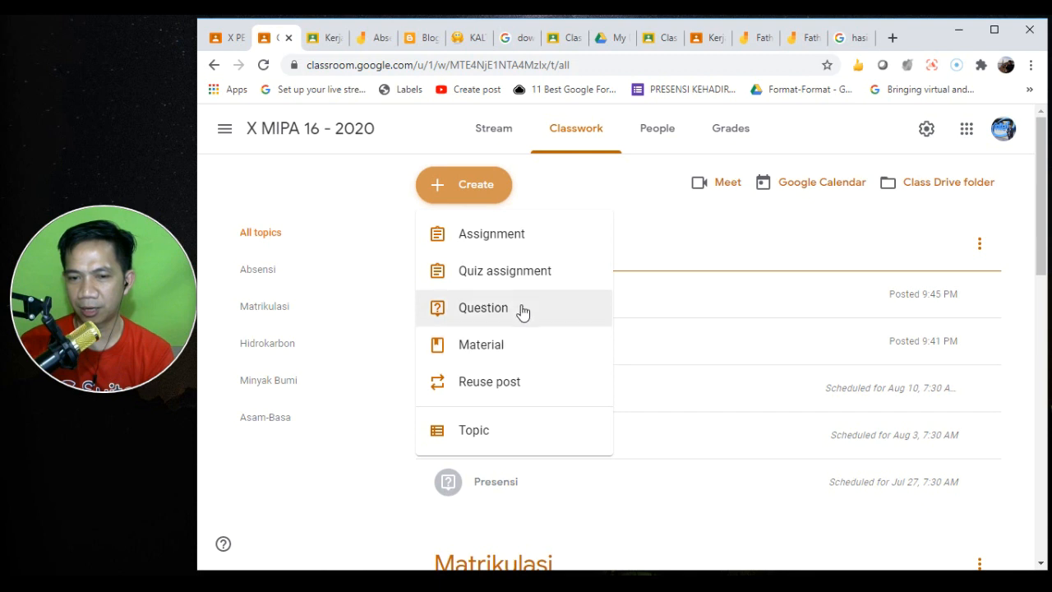
{"action": "left_click", "coordinate": [525, 251]}
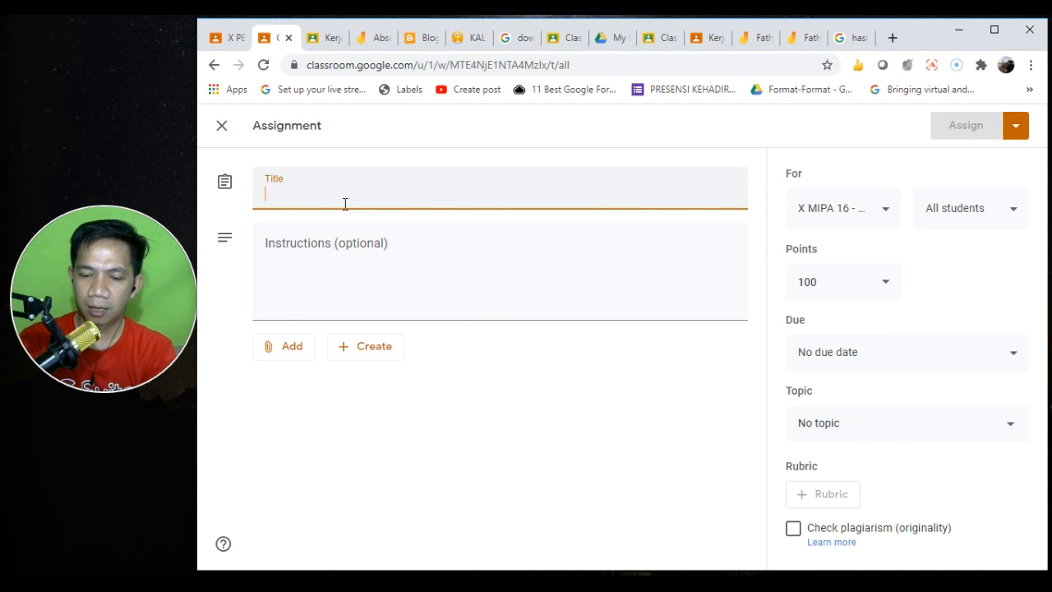
{"action": "type", "text": "Tugas Ak"}
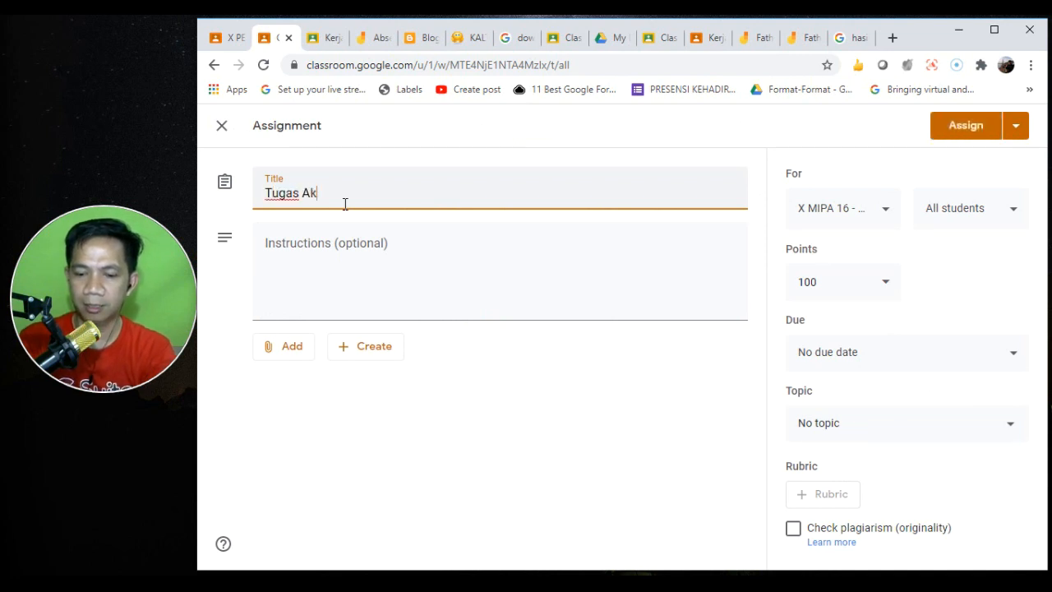
{"action": "type", "text": "hir Semeste"}
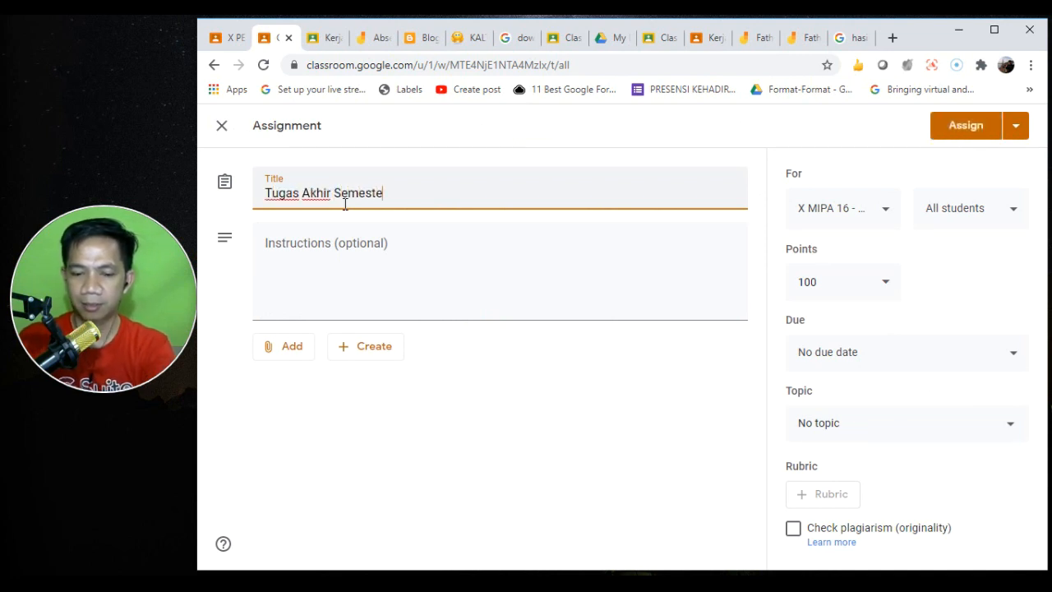
{"action": "type", "text": "r"}
- Write essay instructions saying the outline guide is in the attached file
{"action": "left_click", "coordinate": [271, 252]}
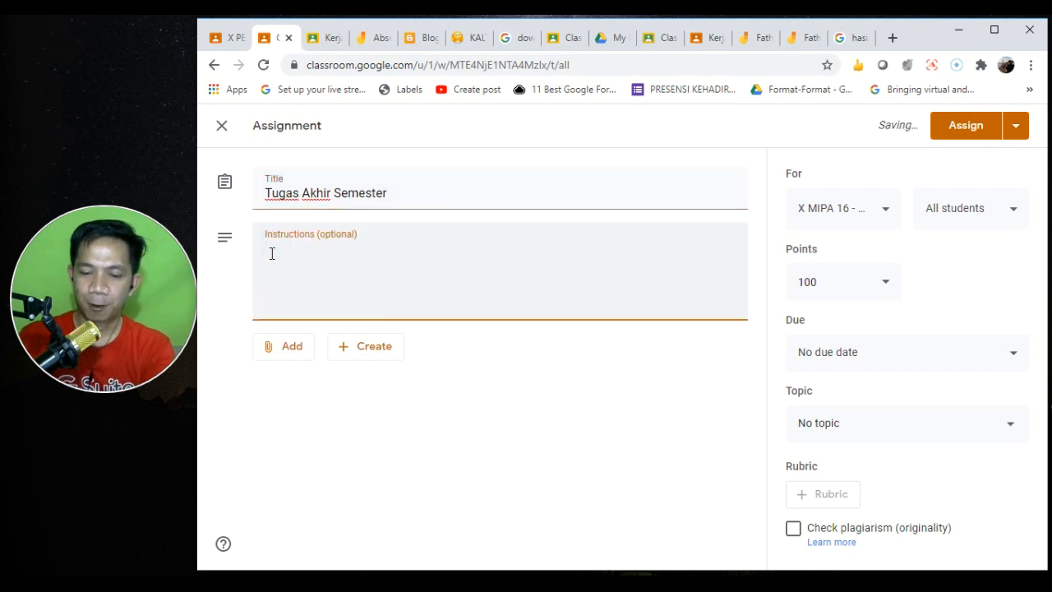
{"action": "type", "text": "Buatlkah "}
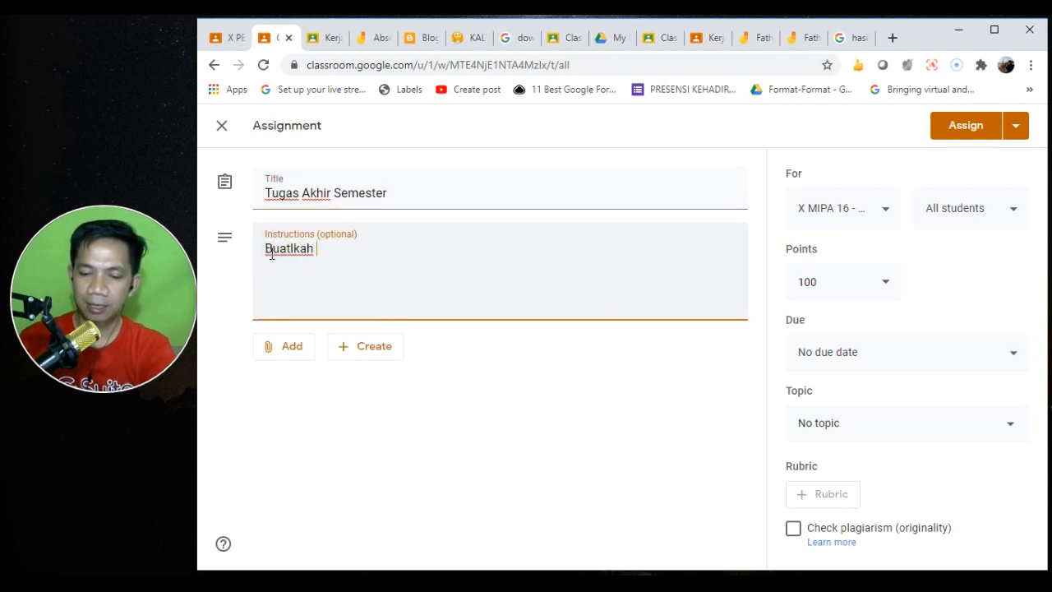
{"action": "type", "text": "essay"}
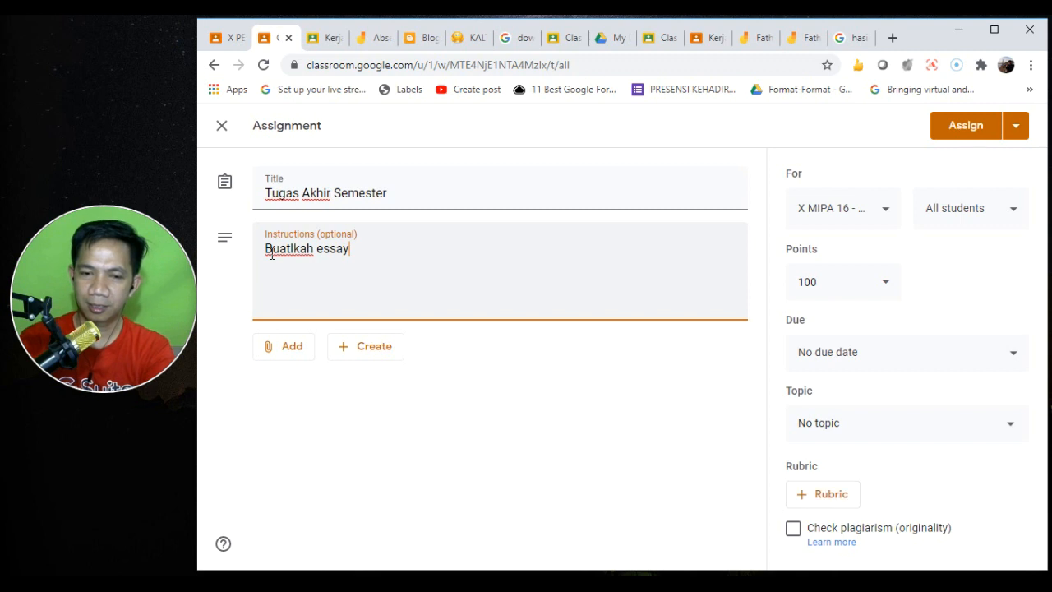
{"action": "type", "text": " atau k"}
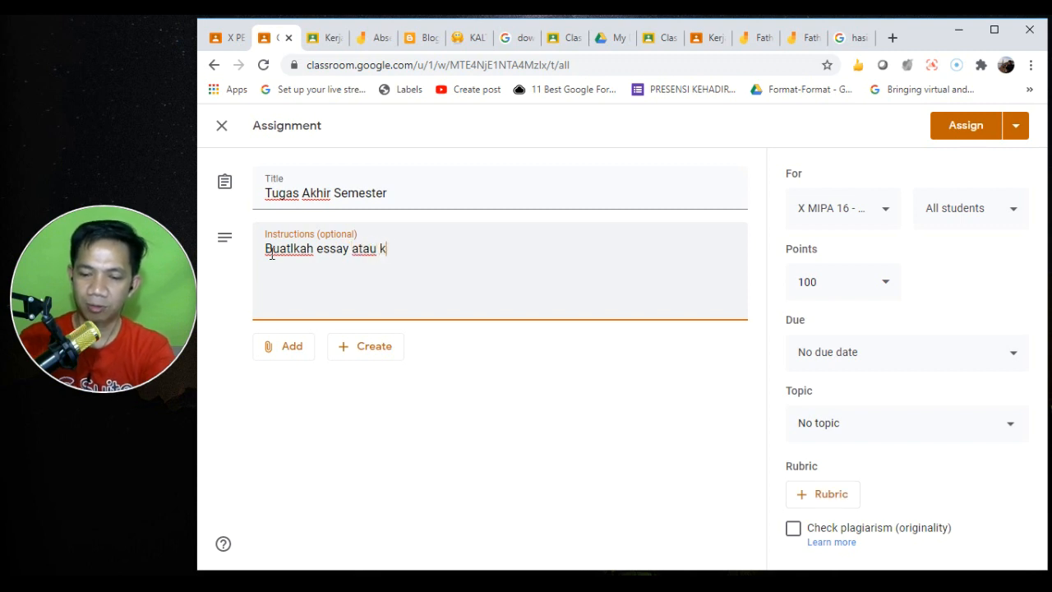
{"action": "type", "text": "arya tulis ilmiahhhhhhh"}
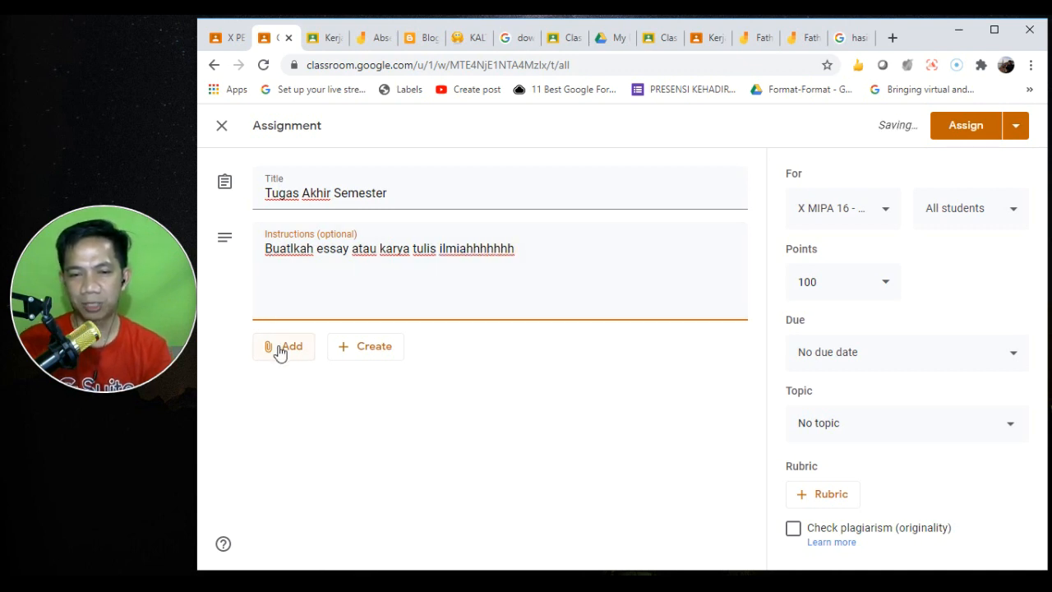
{"action": "type", "text": ". Pandu"}
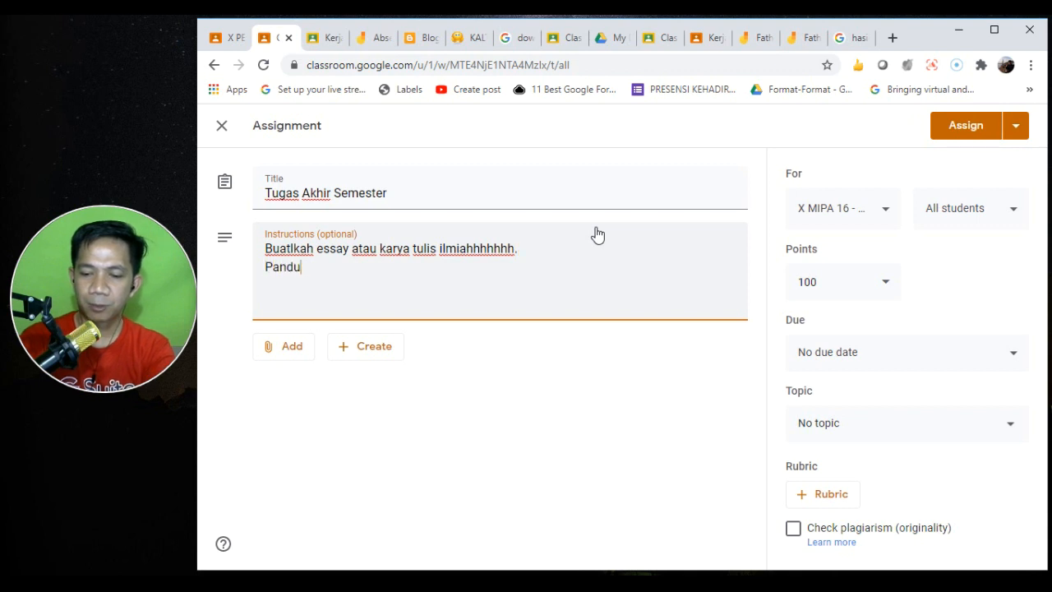
{"action": "type", "text": "an outline d"}
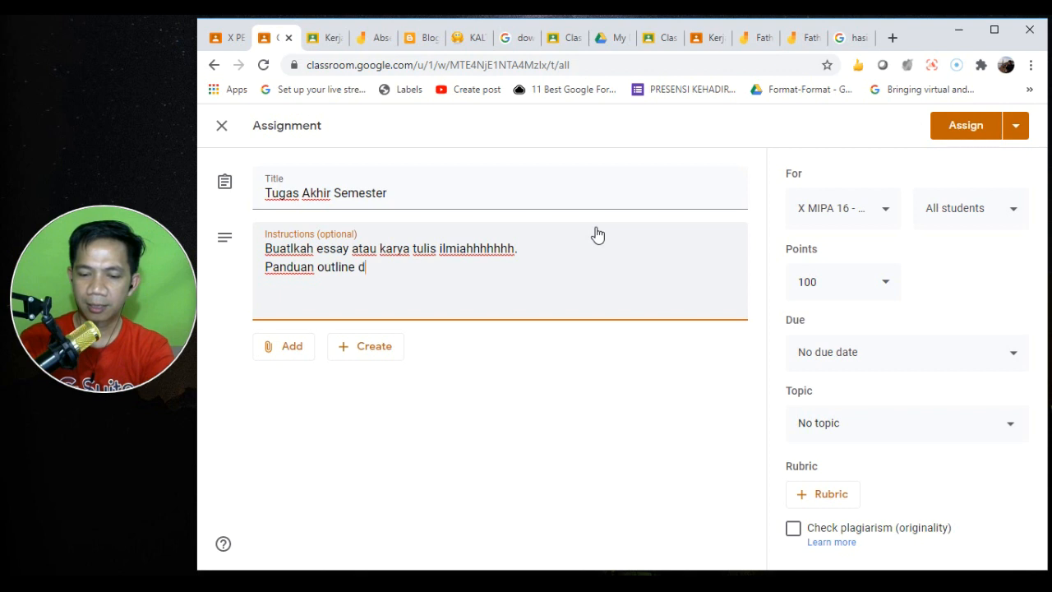
{"action": "type", "text": "sb bisa dilihat "}
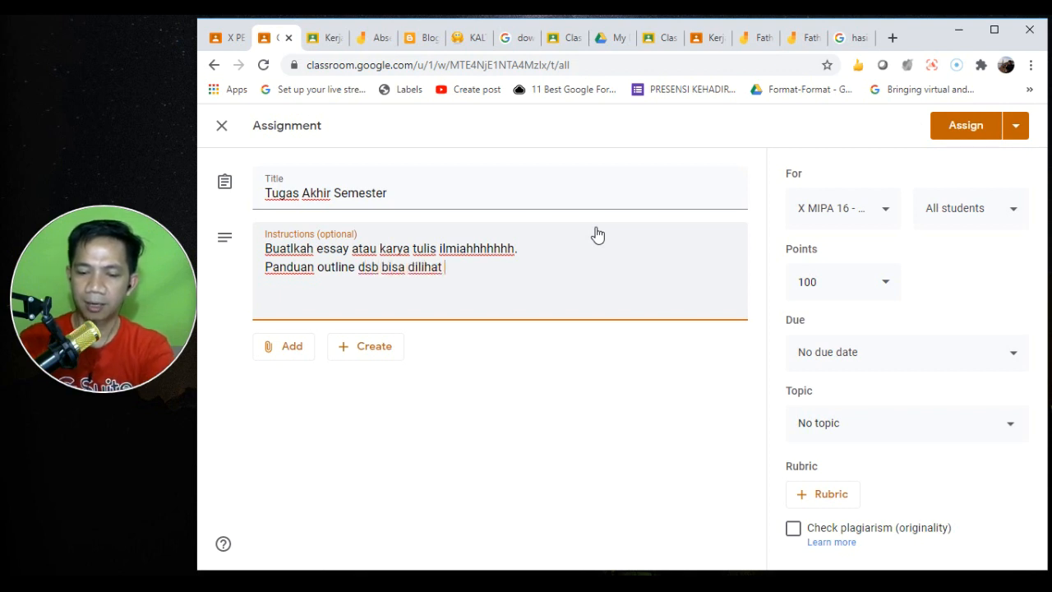
{"action": "type", "text": "pada file"}
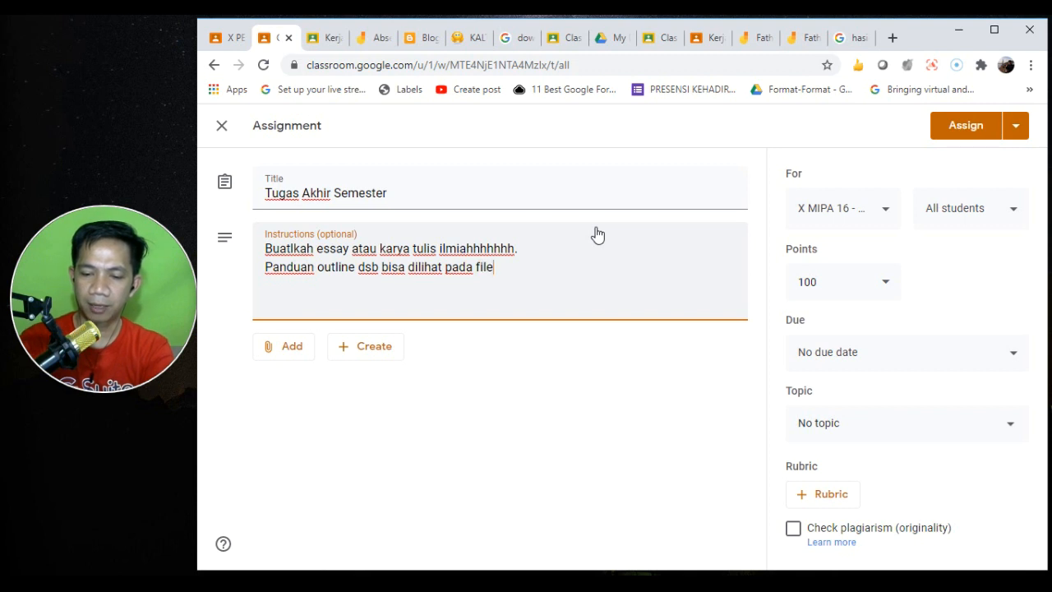
{"action": "type", "text": " terlampir"}
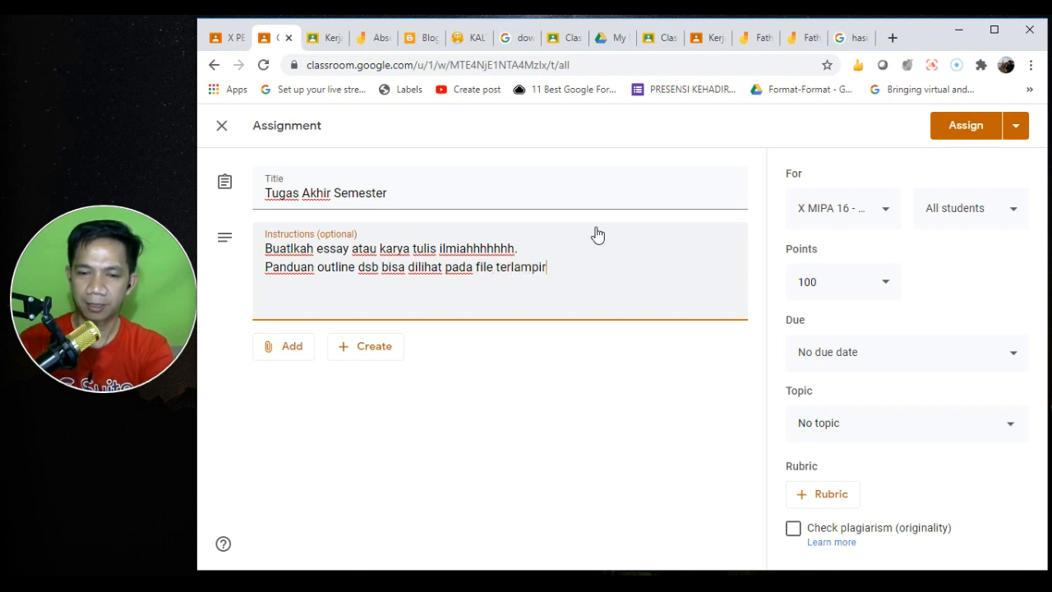
{"action": "left_click", "coordinate": [291, 348]}
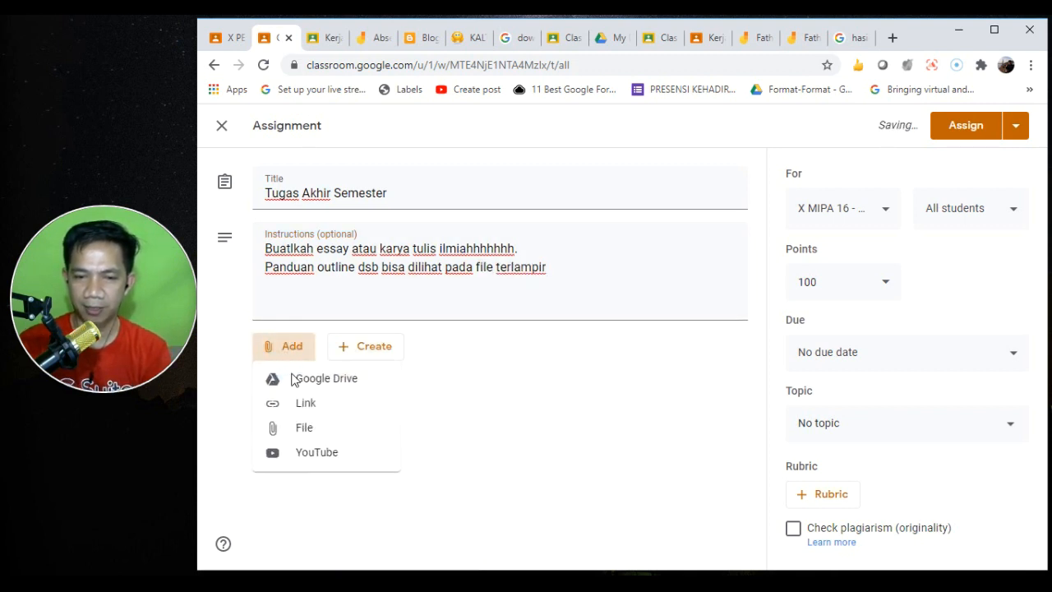
- Attach yesterday's PDF guide from Google Drive
{"action": "left_click", "coordinate": [312, 426]}
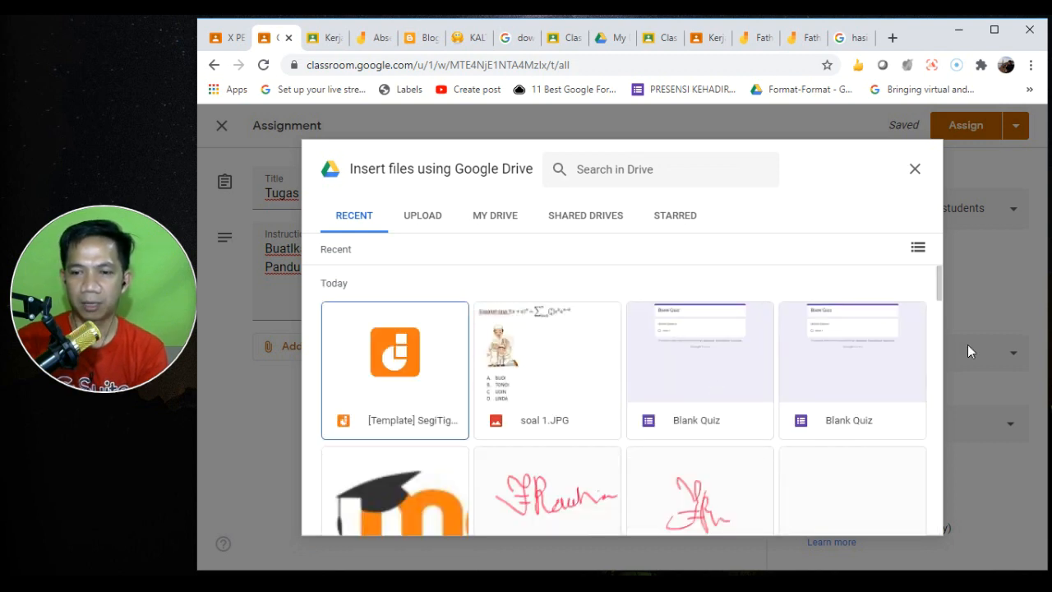
{"action": "left_click", "coordinate": [940, 340]}
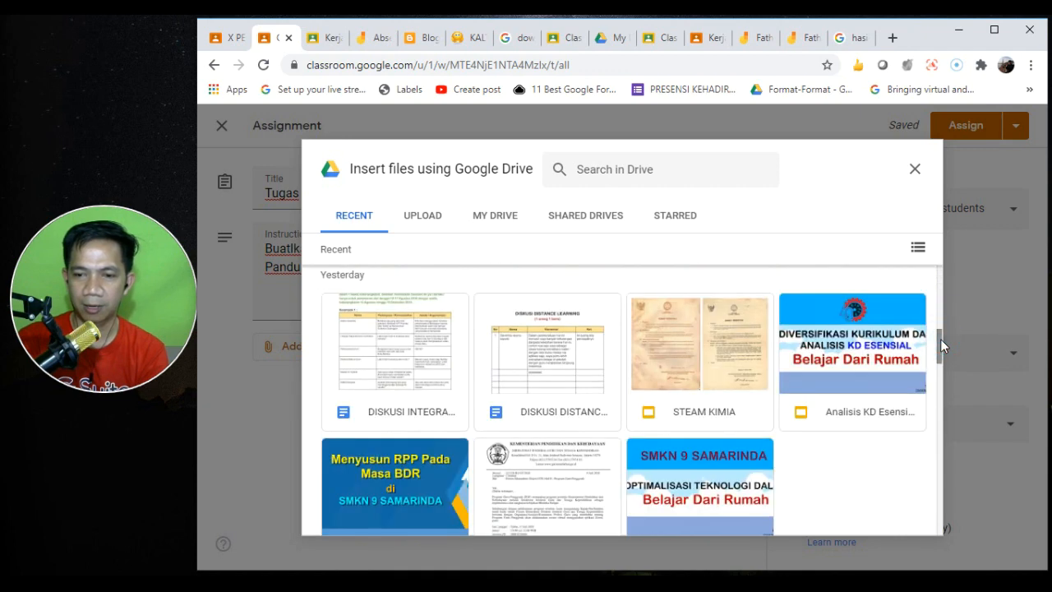
{"action": "mouse_move", "coordinate": [940, 338]}
{"action": "left_mouse_down"}
{"action": "mouse_move", "coordinate": [939, 366]}
{"action": "mouse_move", "coordinate": [939, 351]}
{"action": "left_mouse_up"}
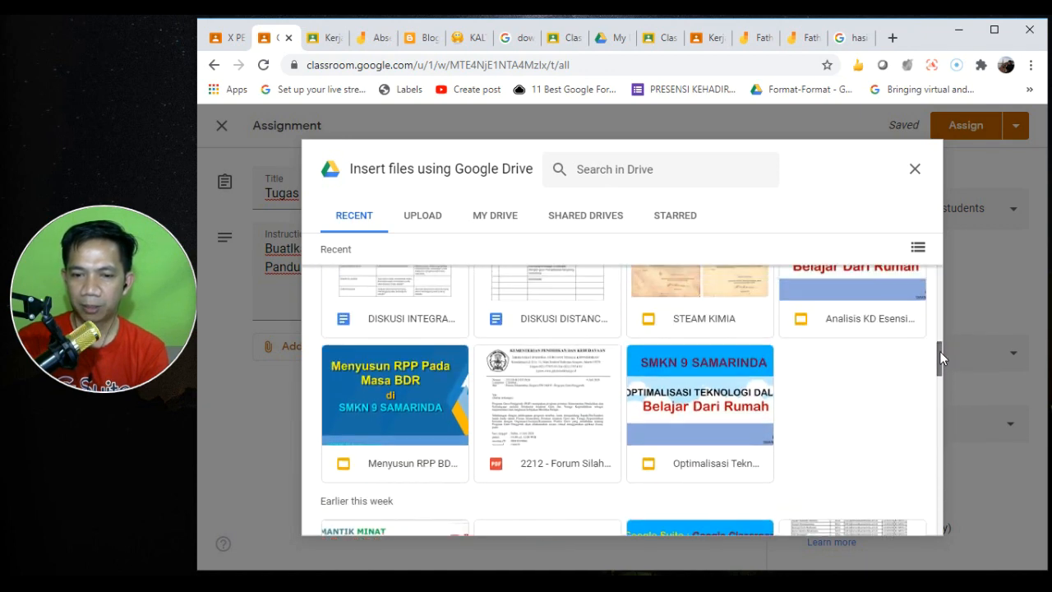
{"action": "double_click", "coordinate": [553, 421]}
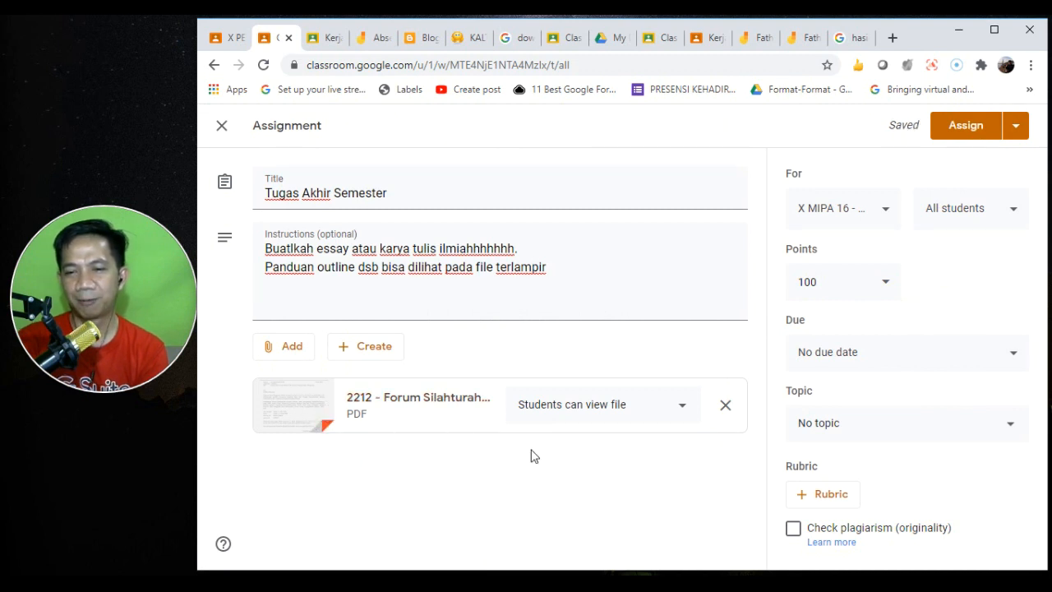
- Turn on the plagiarism originality report and start a new rubric
{"action": "left_click", "coordinate": [794, 530]}
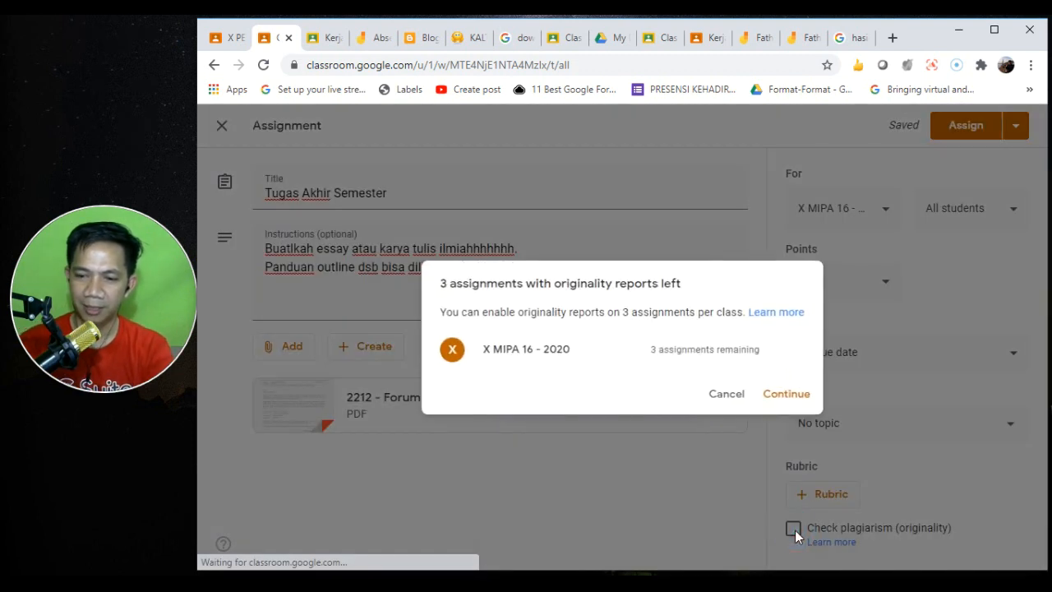
{"action": "left_click", "coordinate": [789, 396]}
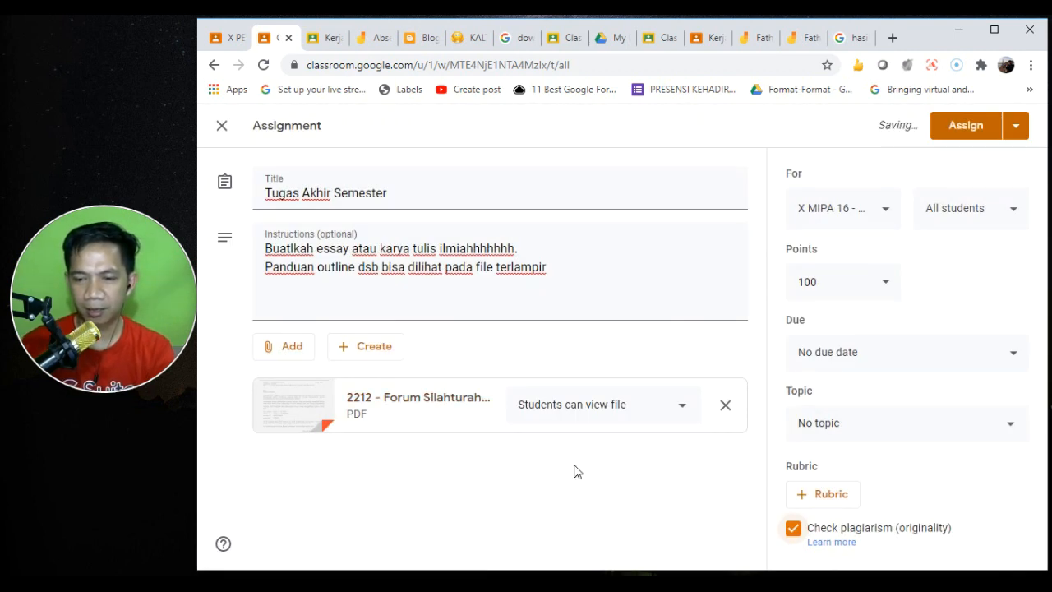
{"action": "left_click", "coordinate": [816, 496]}
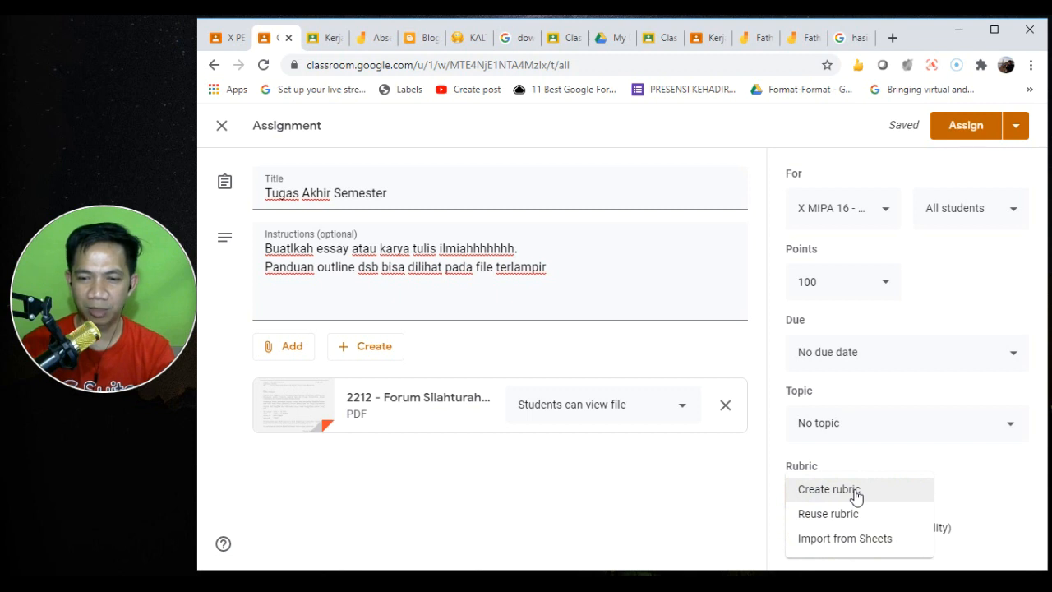
{"action": "left_click", "coordinate": [855, 491]}
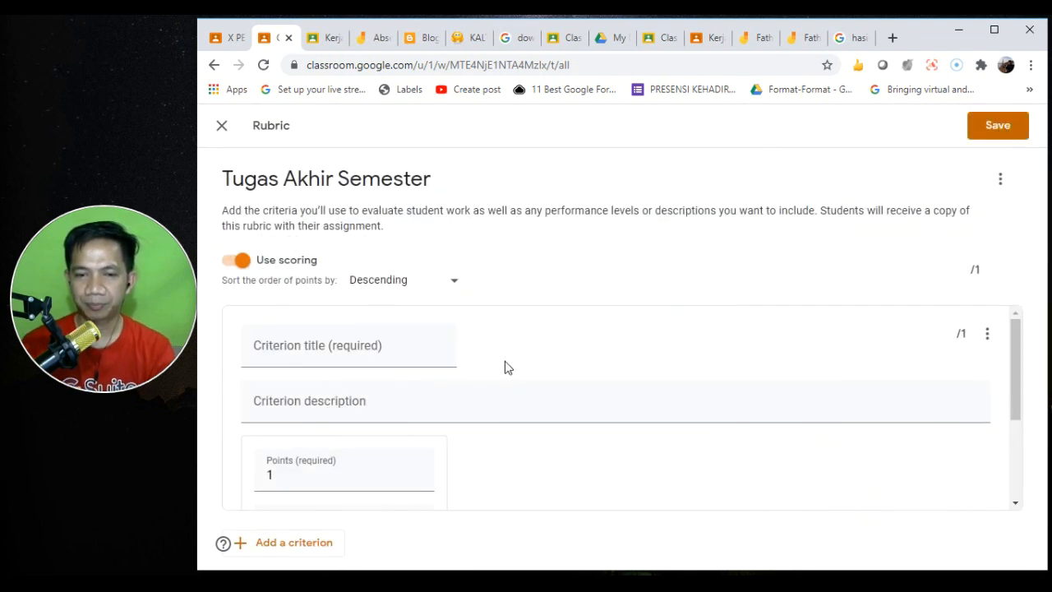
- Discard the unsaved rubric and start a fresh one
{"action": "left_click", "coordinate": [219, 128]}
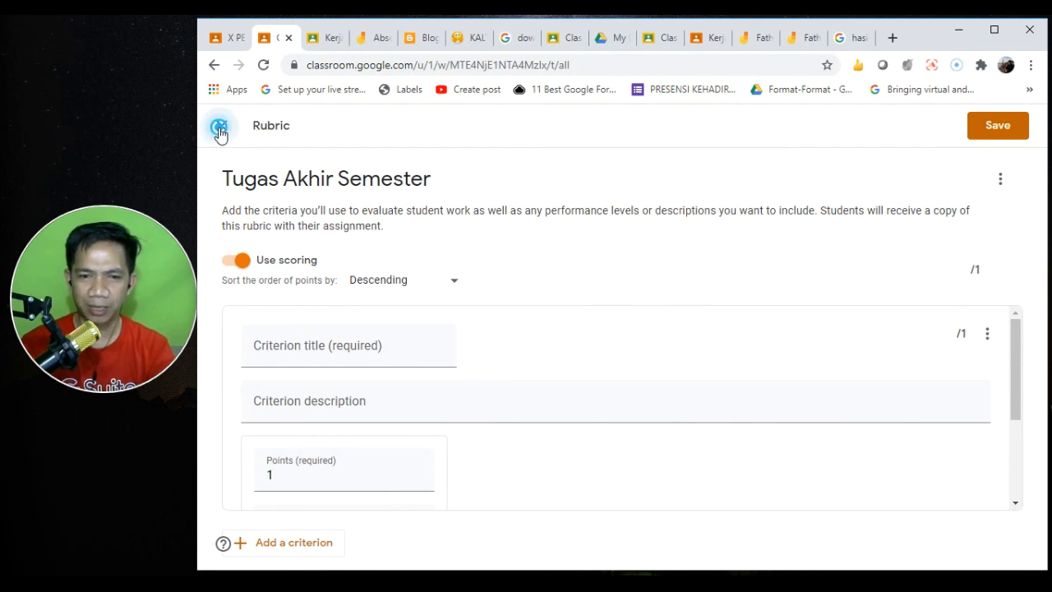
{"action": "left_click", "coordinate": [705, 381]}
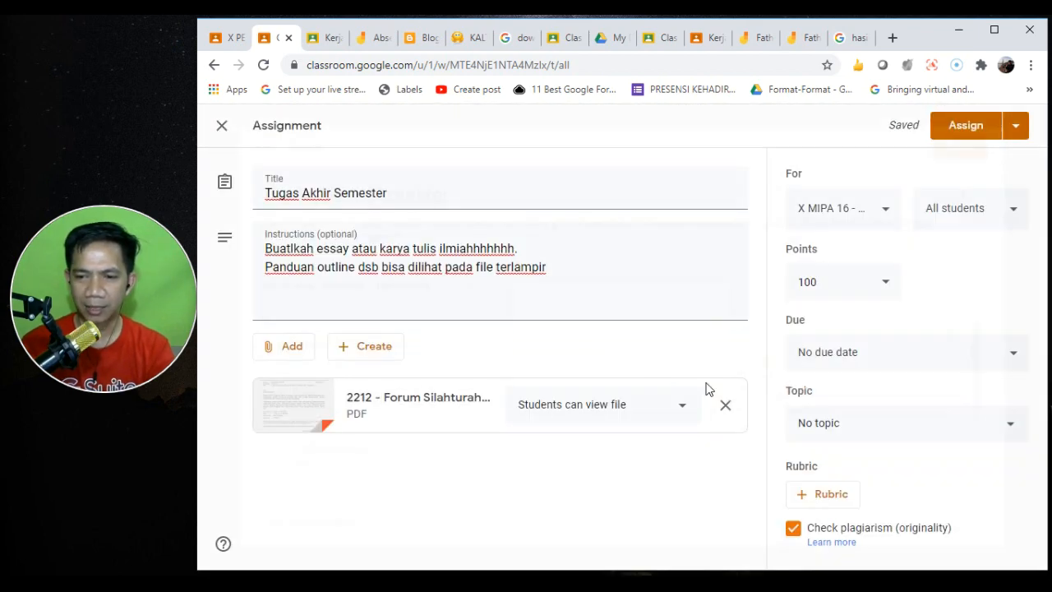
{"action": "left_click", "coordinate": [848, 497]}
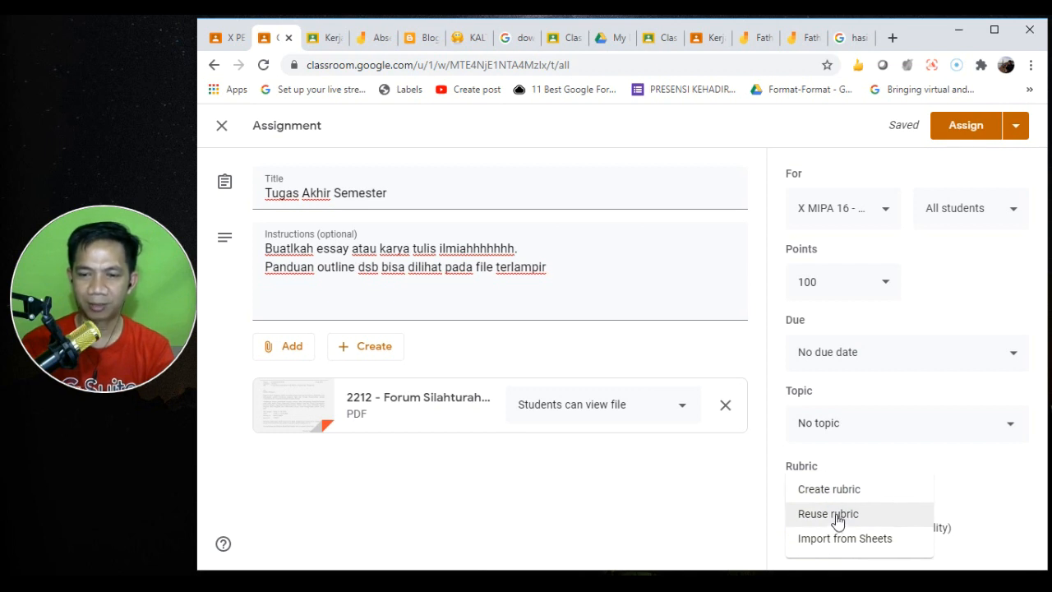
{"action": "left_click", "coordinate": [831, 495]}
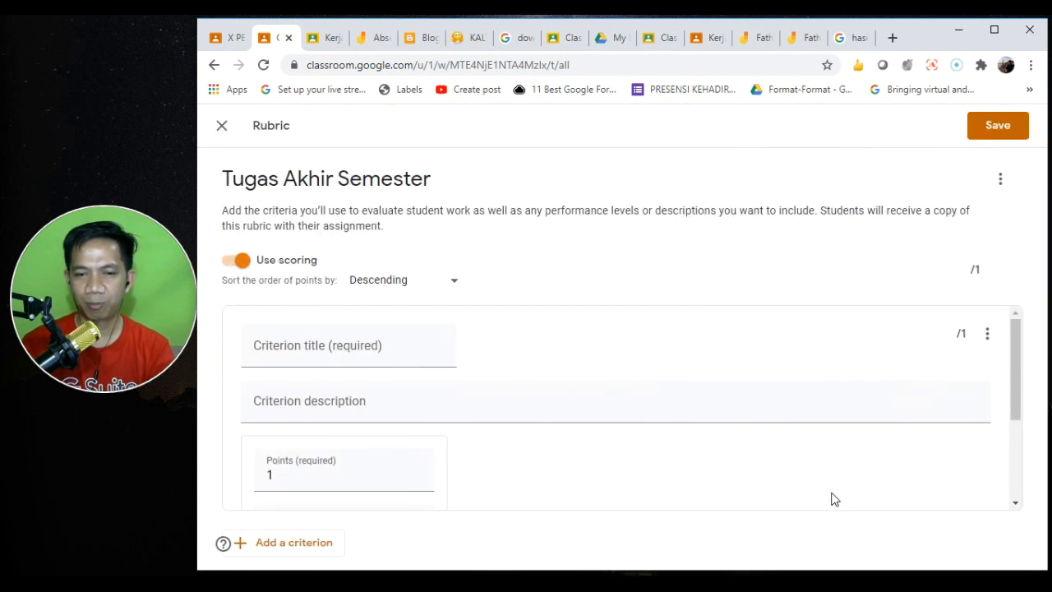
- Name the first criterion 'Outline' with a 4-point level 'Sangat Baik'
{"action": "left_click", "coordinate": [353, 357]}
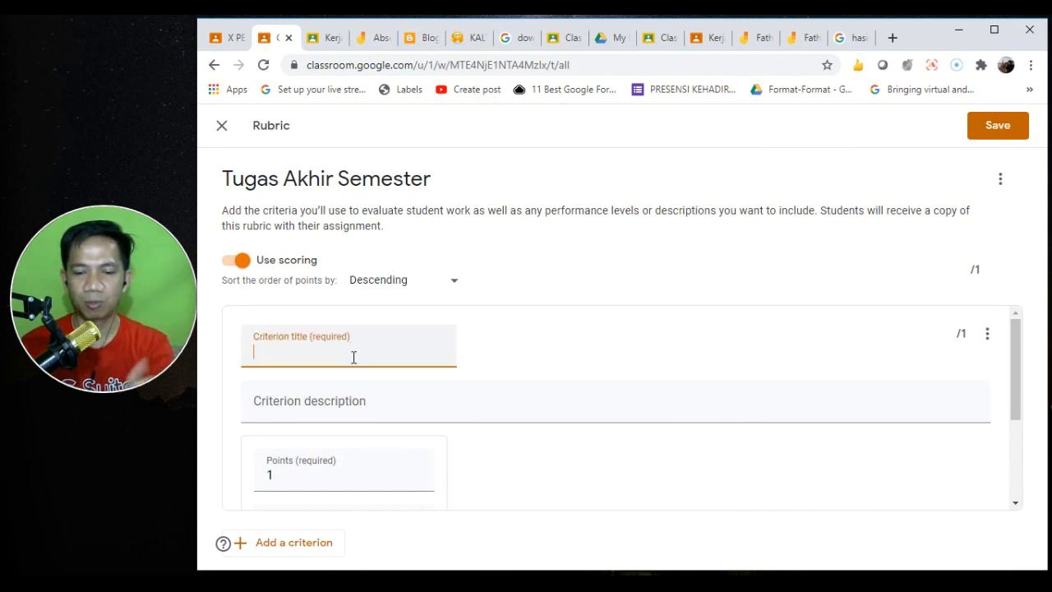
{"action": "type", "text": "O"}
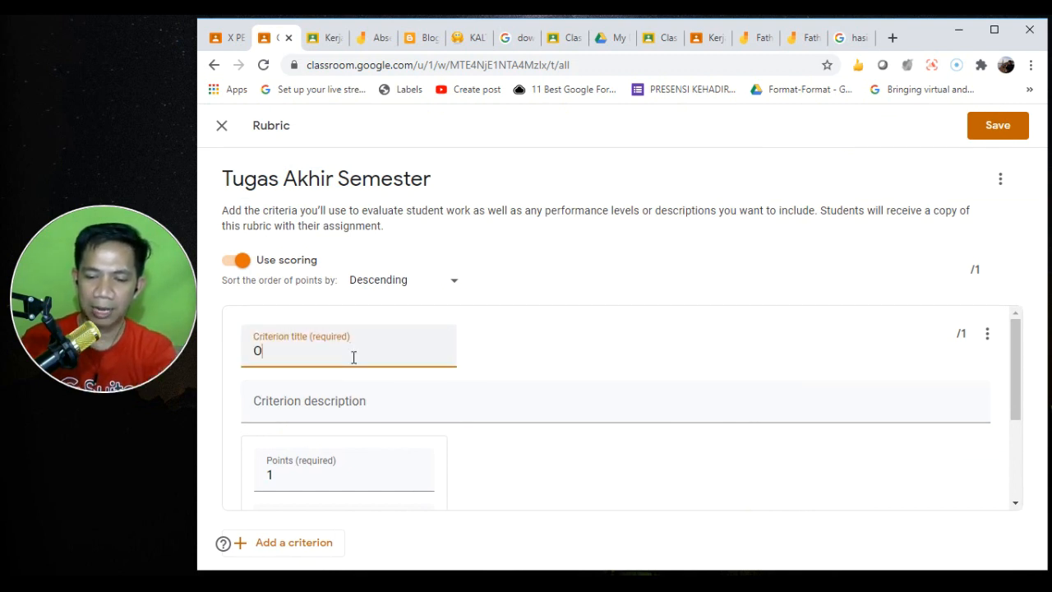
{"action": "type", "text": "utline"}
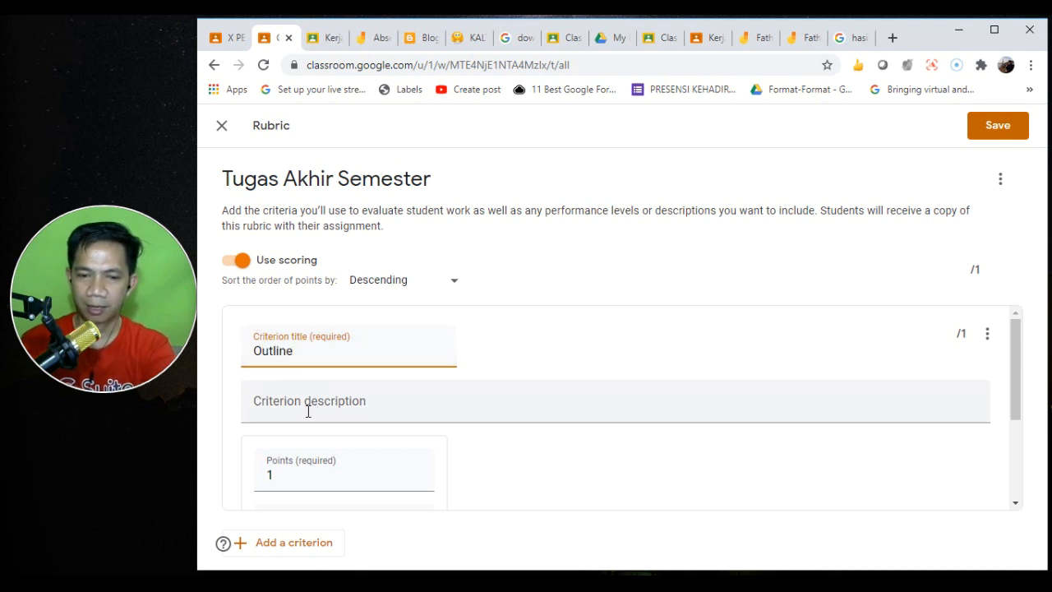
{"action": "left_click", "coordinate": [302, 470]}
{"action": "type", "text": "4"}
{"action": "left_click", "coordinate": [334, 399]}
{"action": "type", "text": "Sangat Baik"}
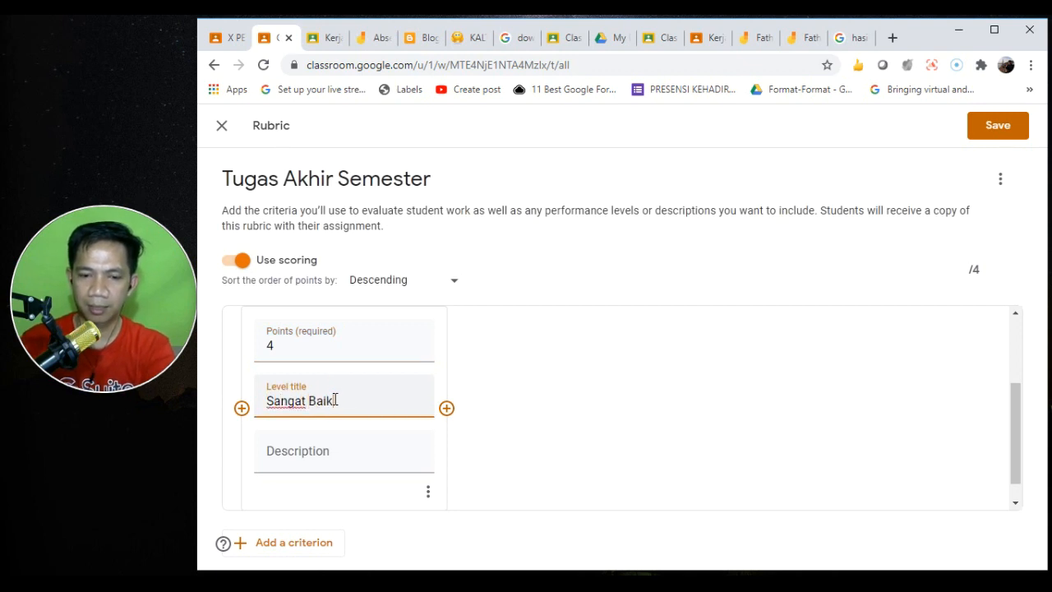
- Add Outline levels 3 Baik, 2 Cukup and 1 Kurang, plus a blank second criterion
{"action": "left_click", "coordinate": [447, 407]}
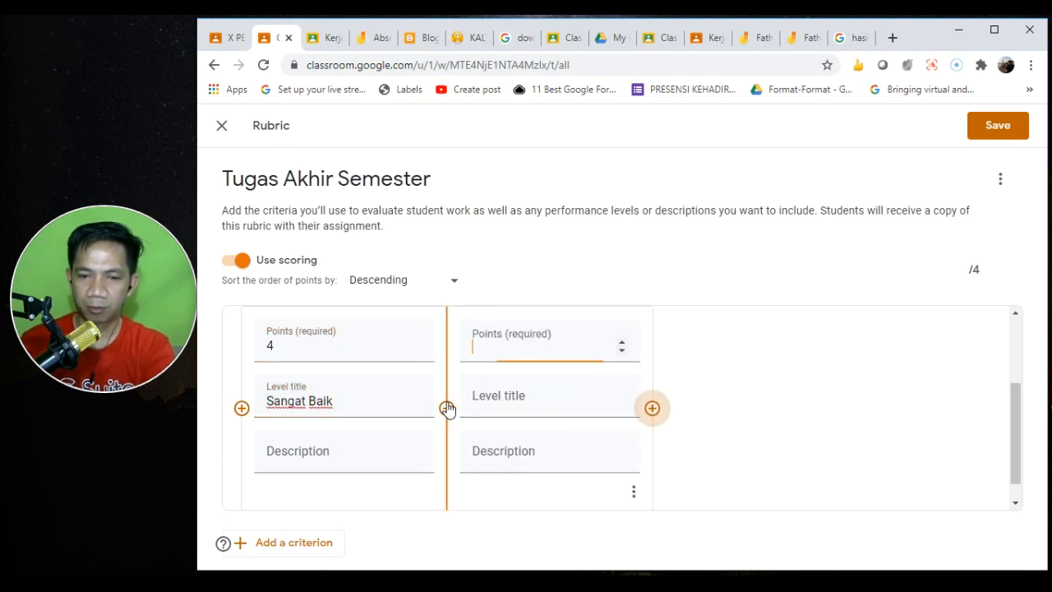
{"action": "left_click", "coordinate": [523, 401]}
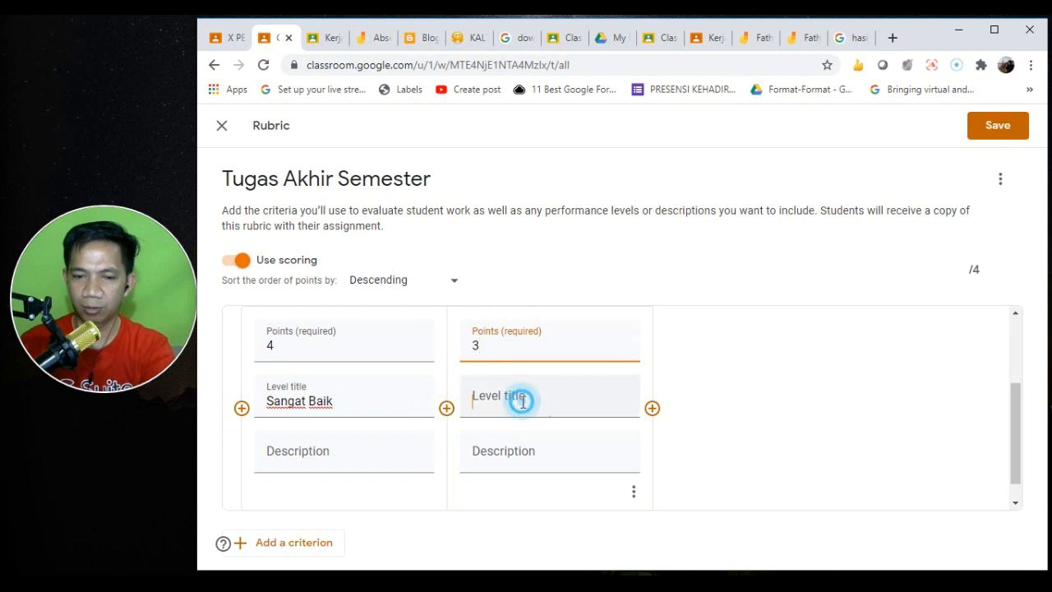
{"action": "type", "text": "Baik"}
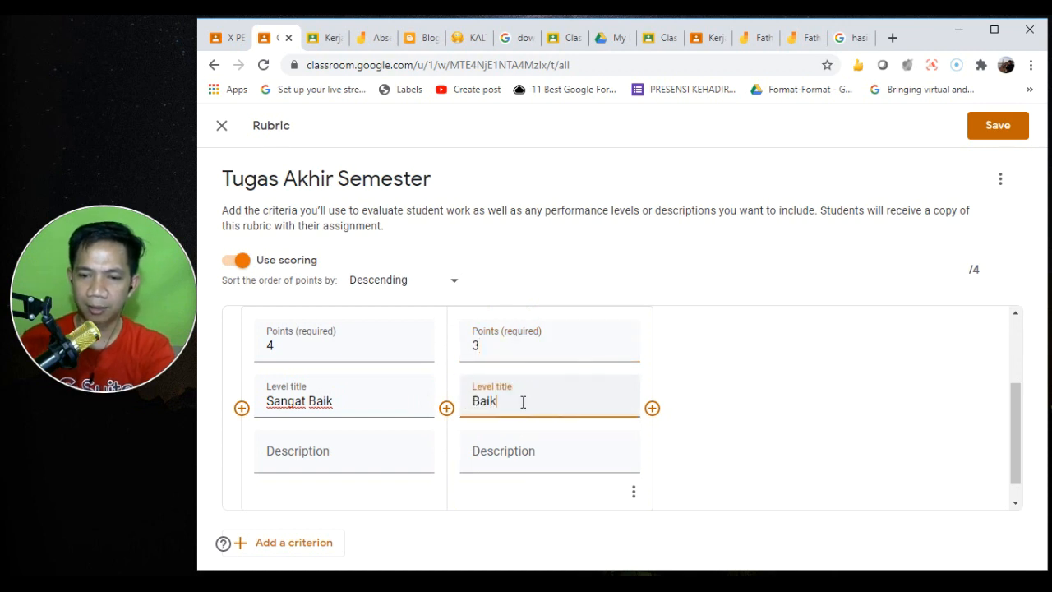
{"action": "left_click", "coordinate": [652, 407]}
{"action": "type", "text": "2"}
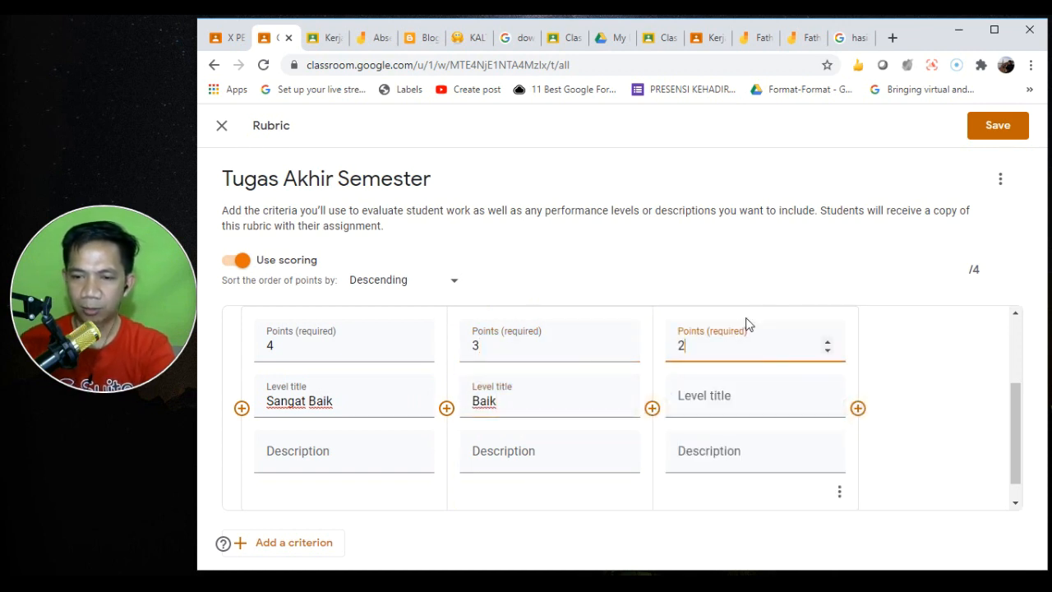
{"action": "left_click", "coordinate": [716, 407]}
{"action": "type", "text": "Cukup"}
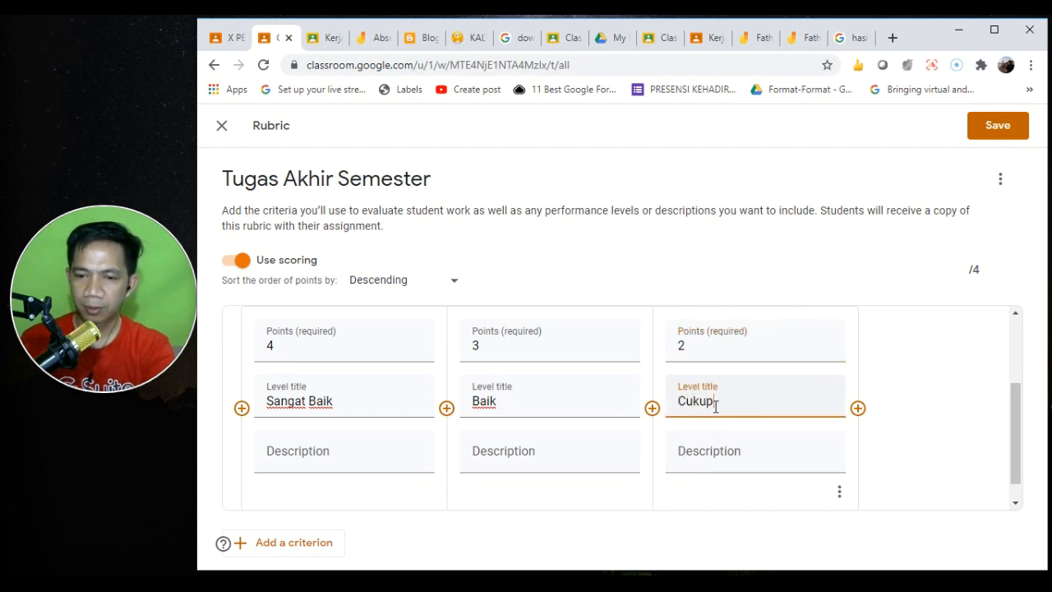
{"action": "left_click", "coordinate": [858, 409]}
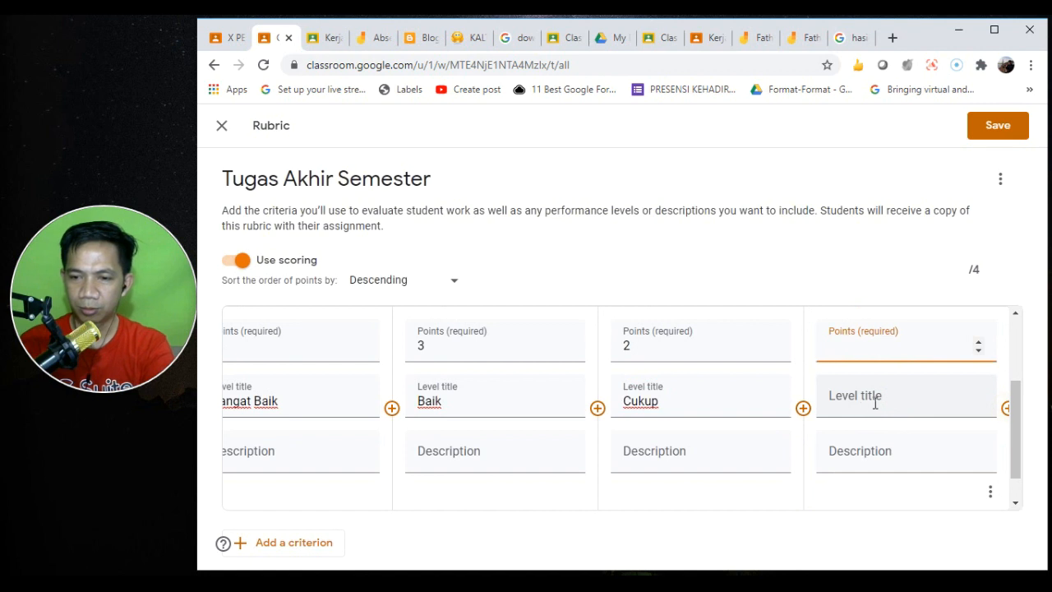
{"action": "type", "text": "1"}
{"action": "left_click", "coordinate": [862, 400]}
{"action": "type", "text": "Kurang"}
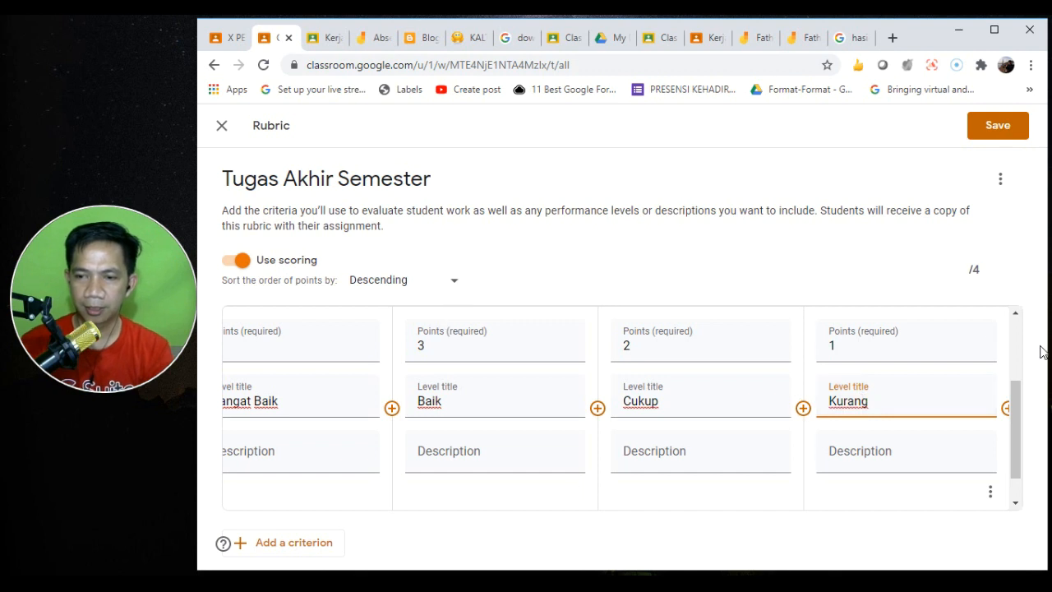
{"action": "left_click_drag", "start_coordinate": [1017, 400], "coordinate": [1038, 472]}
{"action": "left_click", "coordinate": [283, 548]}
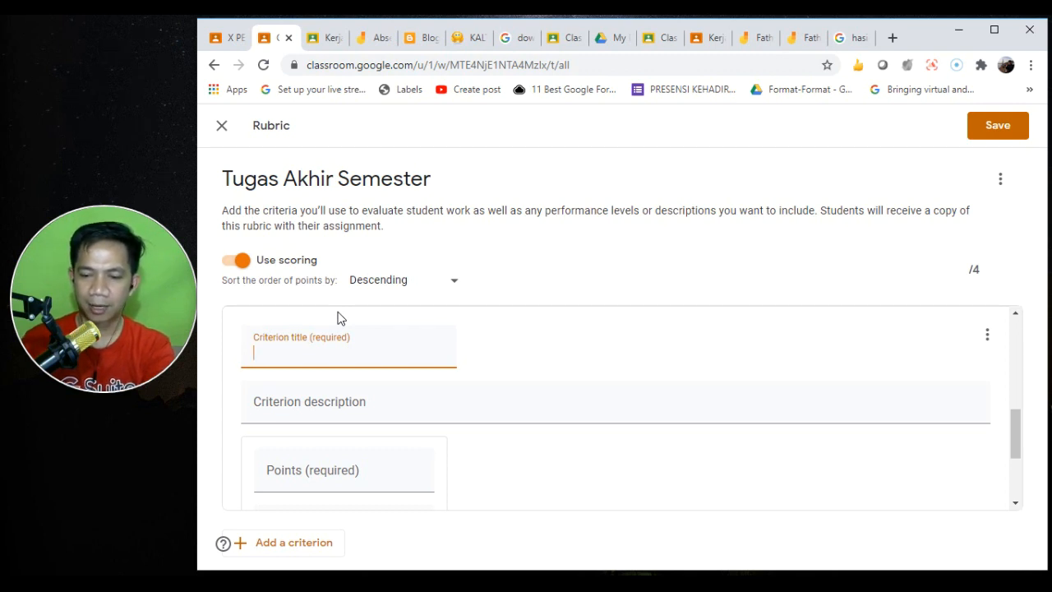
- Title the second criterion 'Pokok Bahasan' with a 4-point level 'Sangat Baik'
{"action": "type", "text": "Pokok Bahasan"}
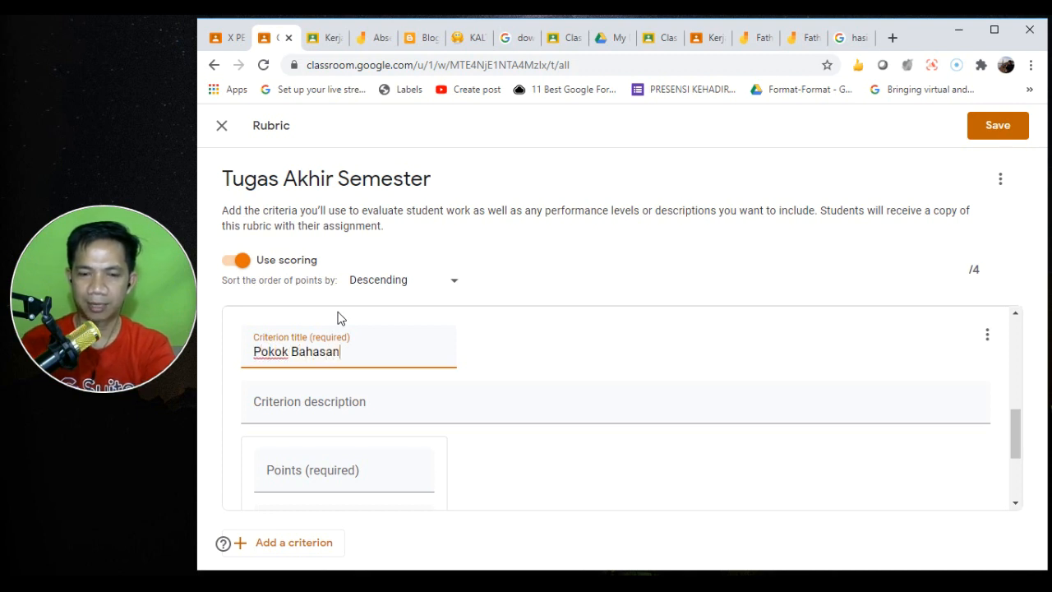
{"action": "left_click", "coordinate": [1017, 441]}
{"action": "scroll", "coordinate": [1017, 441], "scroll_direction": "down", "scroll_amount": 2}
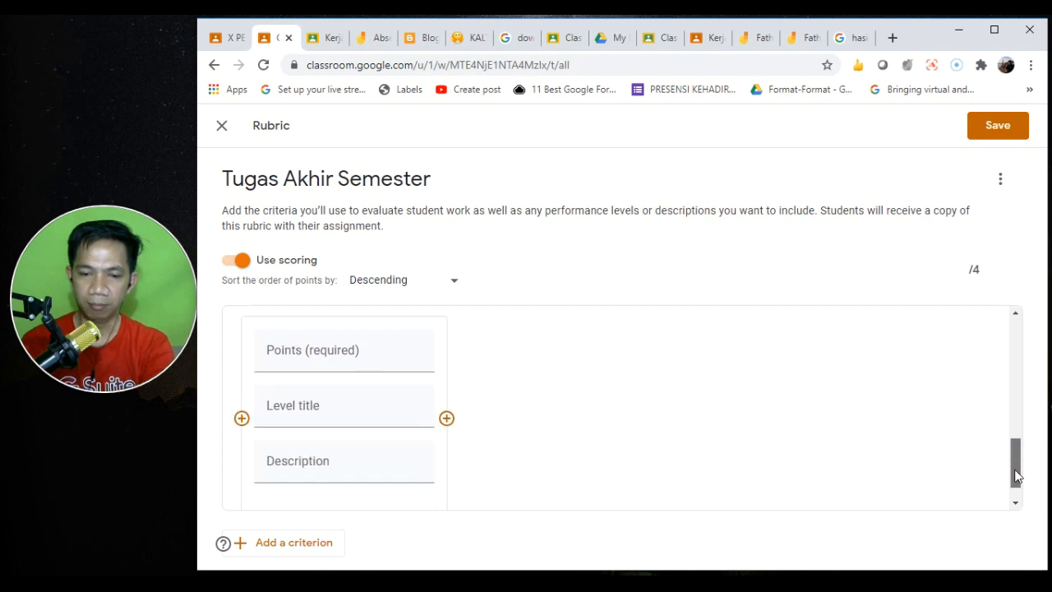
{"action": "left_click", "coordinate": [312, 316]}
{"action": "type", "text": "4"}
{"action": "left_click", "coordinate": [345, 396]}
{"action": "type", "text": "Sangat"}
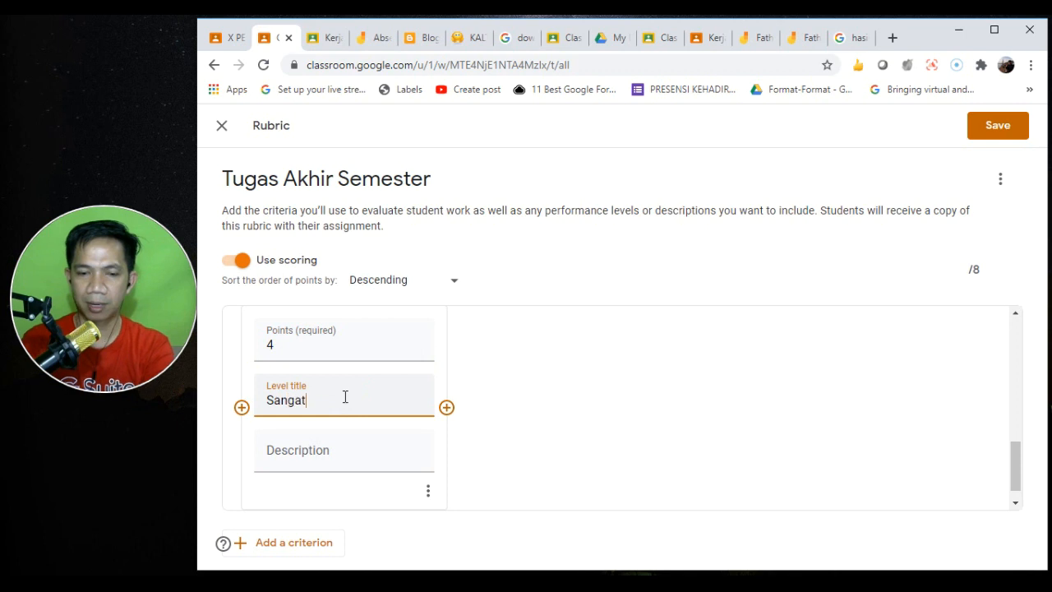
{"action": "type", "text": " Baik"}
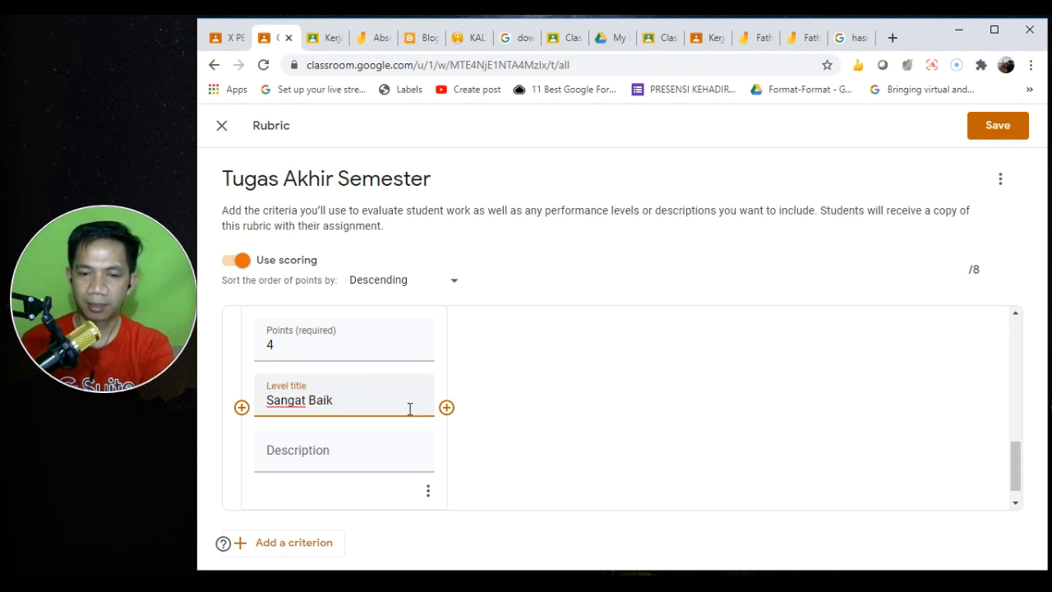
- Add Pokok Bahasan levels 3 Baik, 2 Cukup and 1 Kurang, and save the rubric
{"action": "left_click", "coordinate": [444, 408]}
{"action": "type", "text": "3"}
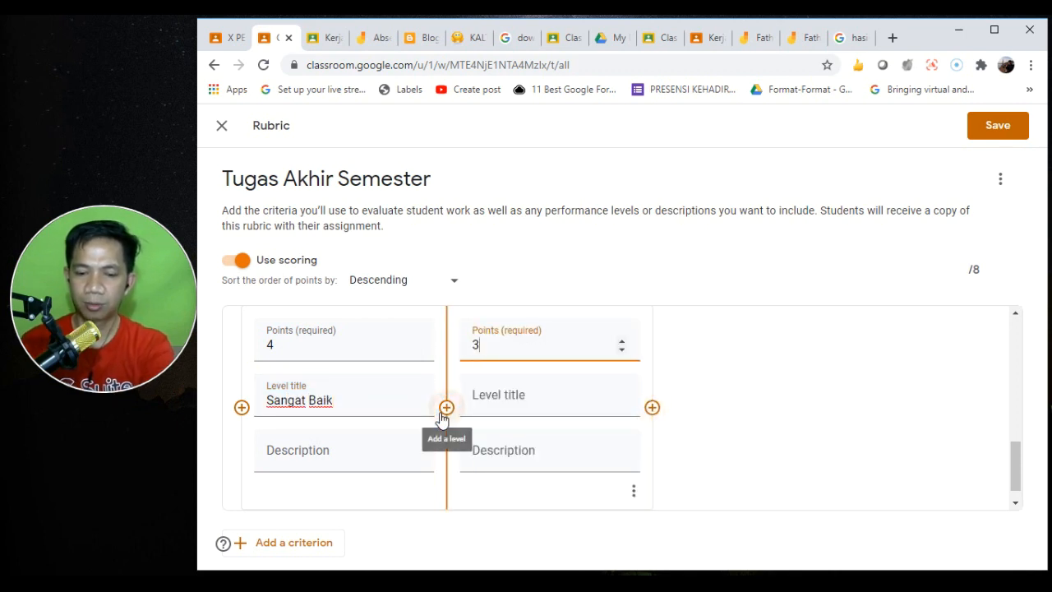
{"action": "left_click", "coordinate": [513, 395]}
{"action": "type", "text": "Baik"}
{"action": "left_click", "coordinate": [651, 407]}
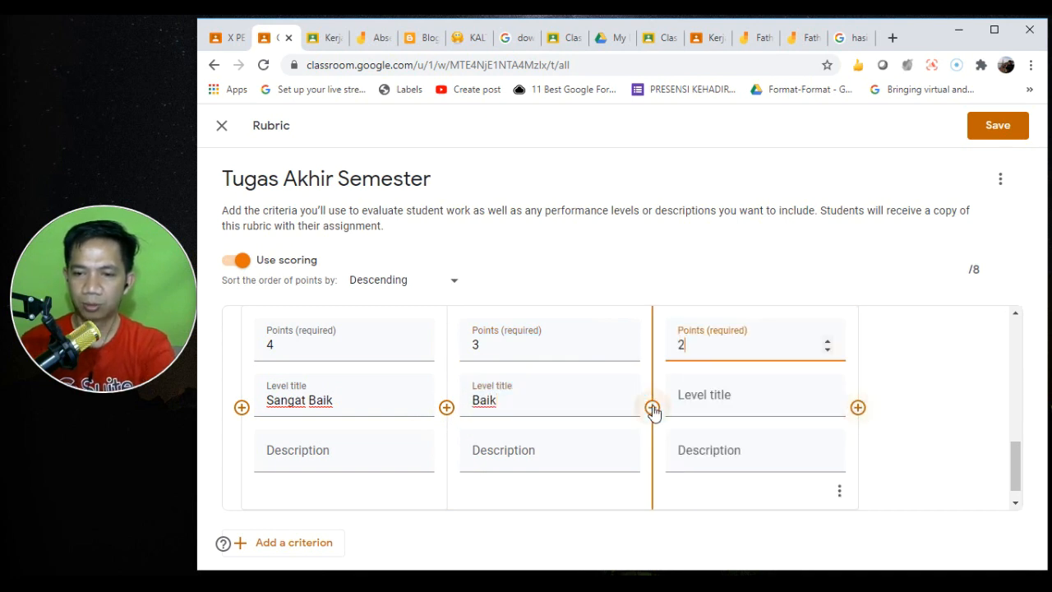
{"action": "type", "text": "2"}
{"action": "left_click", "coordinate": [689, 402]}
{"action": "type", "text": "Cukup"}
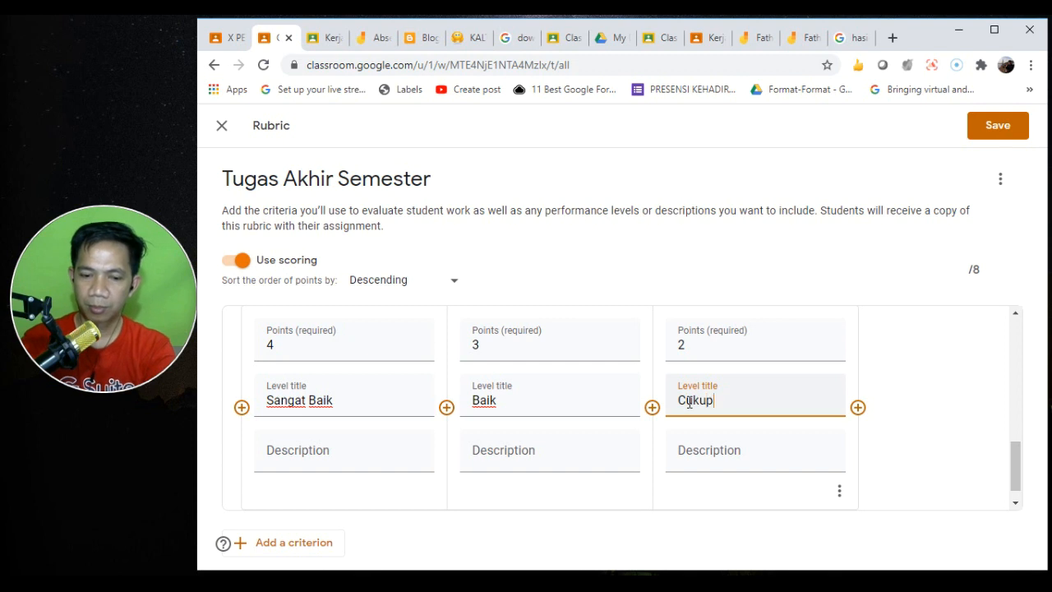
{"action": "left_click", "coordinate": [856, 406]}
{"action": "type", "text": "1"}
{"action": "left_click", "coordinate": [894, 395]}
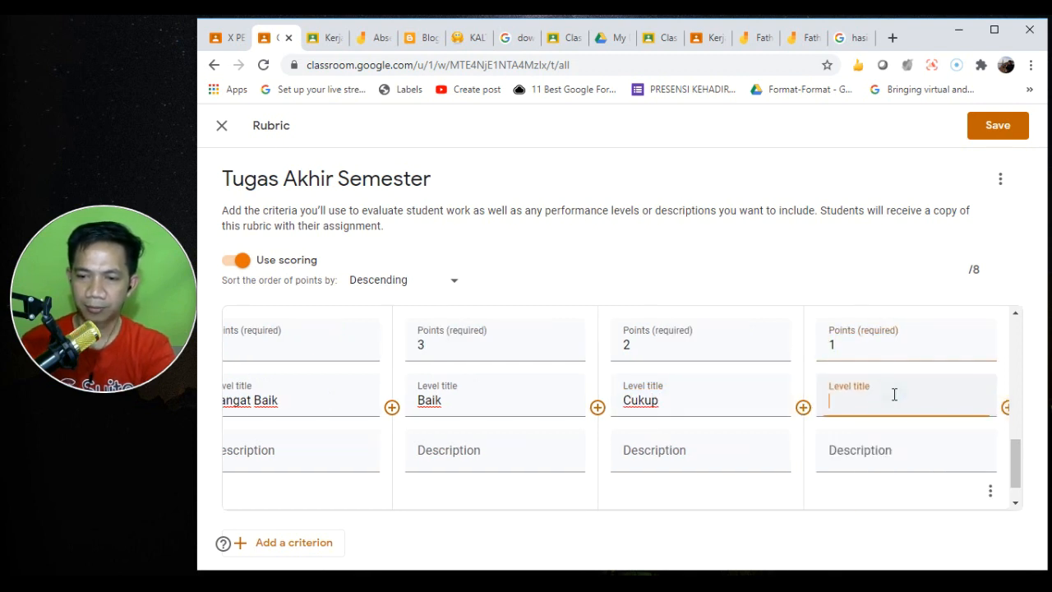
{"action": "type", "text": "Kurang"}
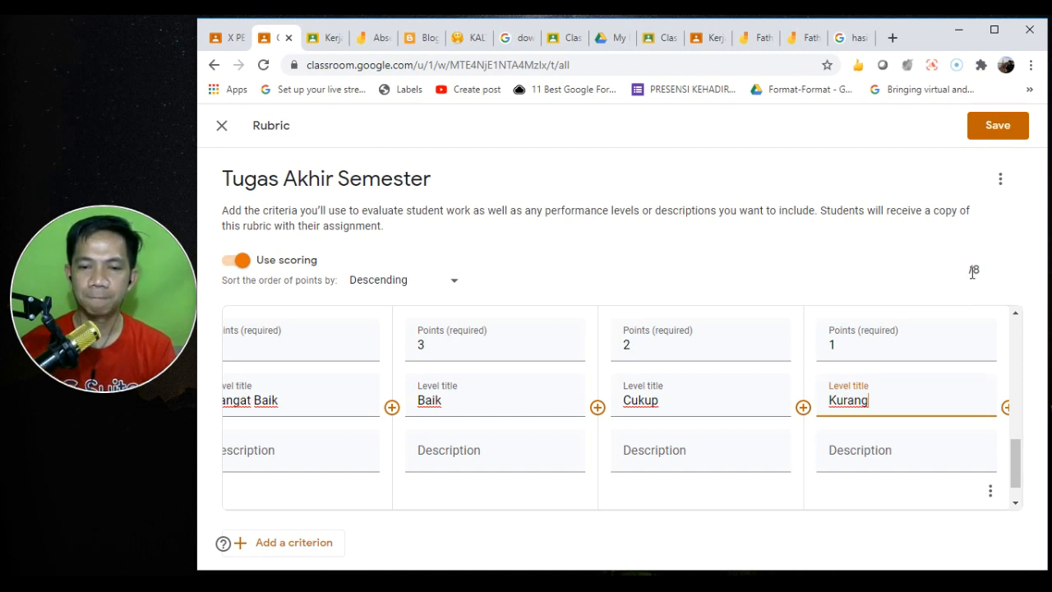
{"action": "left_click", "coordinate": [987, 129]}
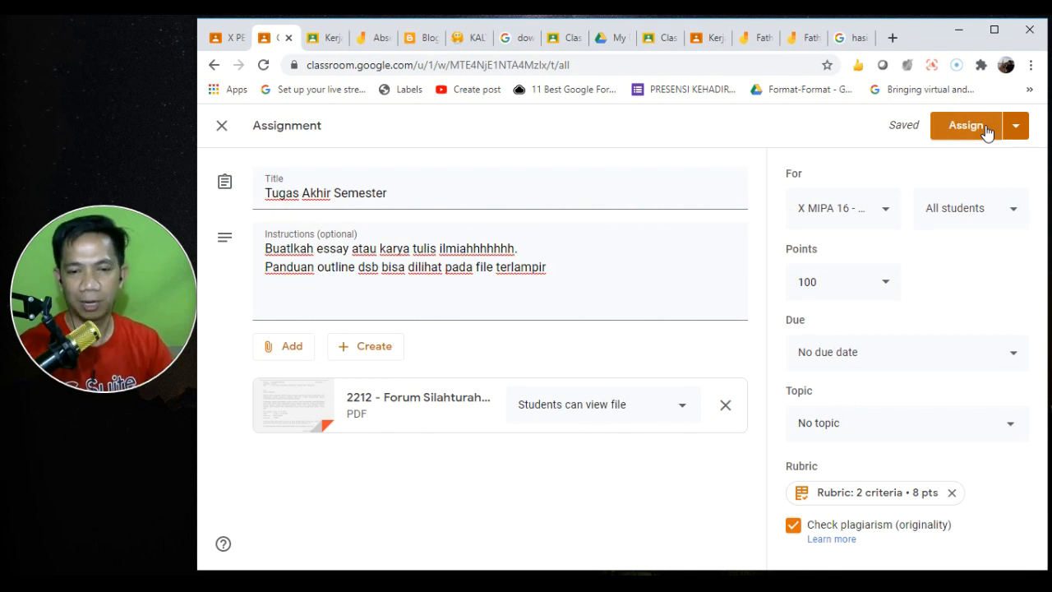
- Set topic Minyak Bumi, due Nov 11 2020 at 11:59 PM, and assign Tugas Akhir Semester
{"action": "left_click", "coordinate": [917, 417]}
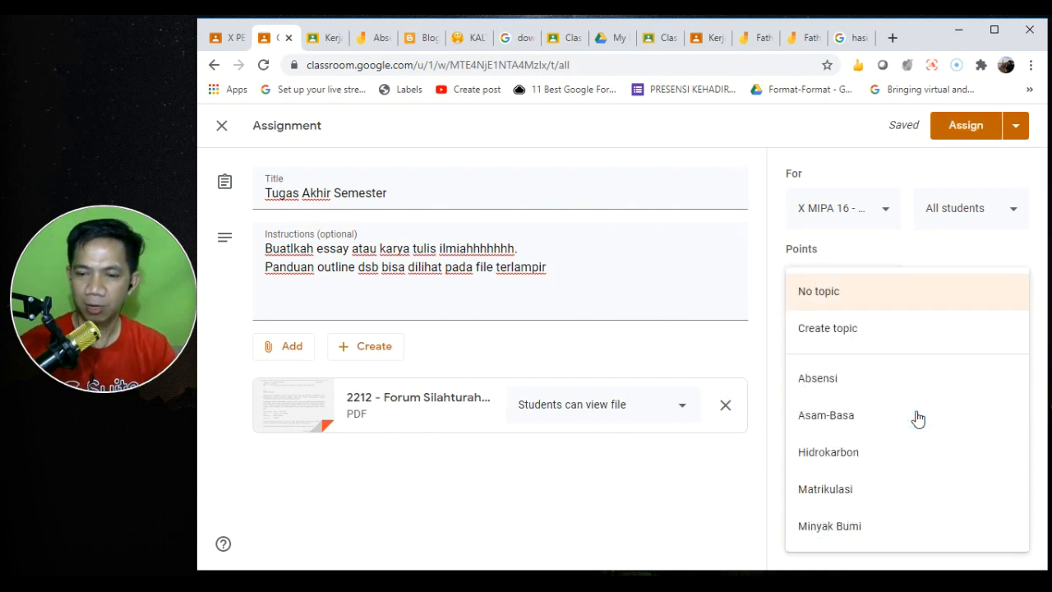
{"action": "left_click", "coordinate": [856, 530]}
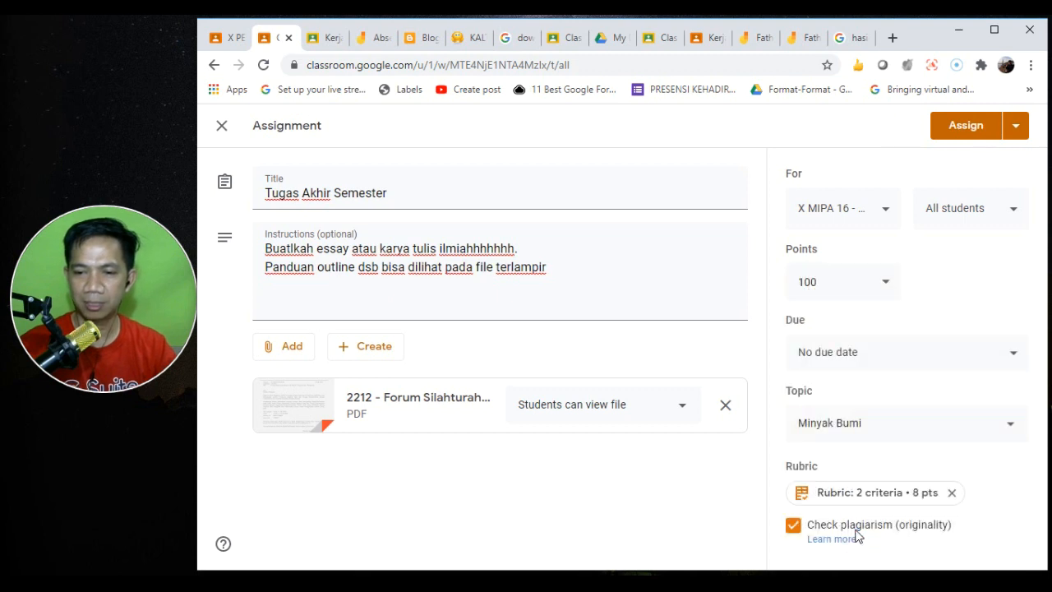
{"action": "left_click", "coordinate": [854, 355]}
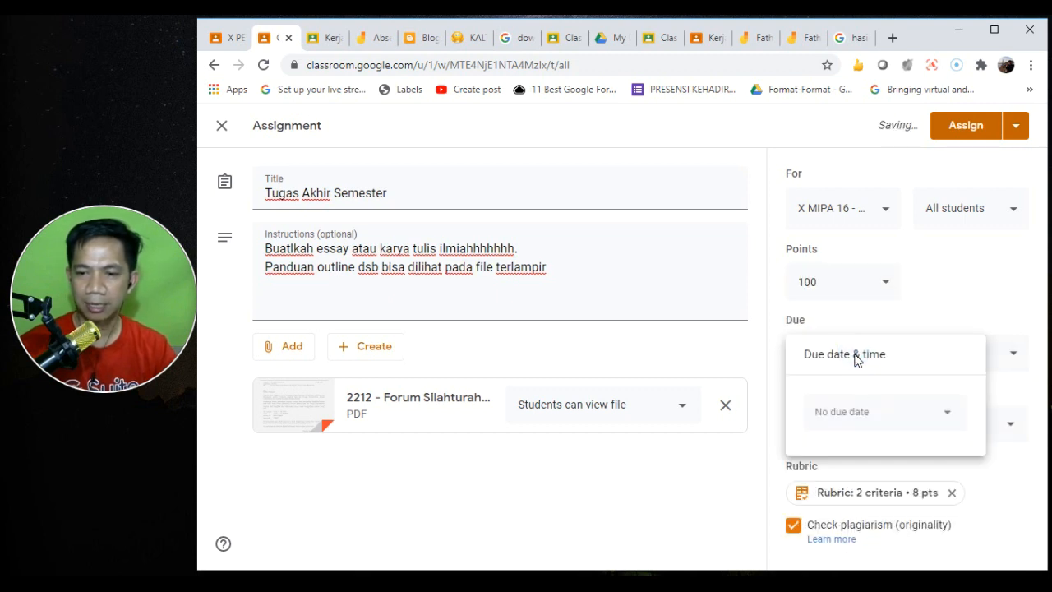
{"action": "left_click", "coordinate": [873, 411]}
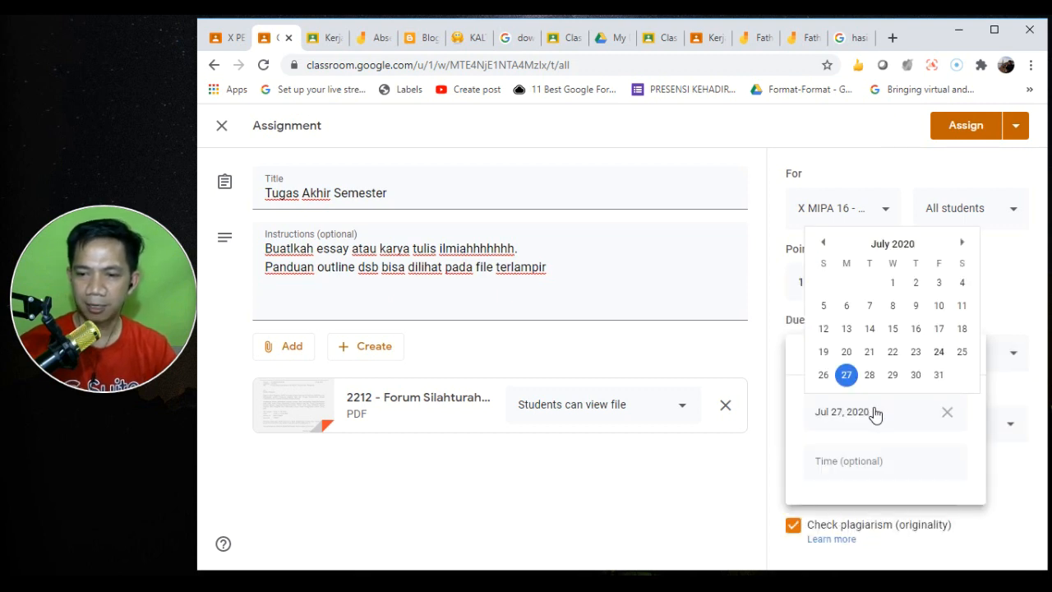
{"action": "left_click", "coordinate": [961, 244]}
{"action": "left_click", "coordinate": [960, 244]}
{"action": "left_click", "coordinate": [960, 244]}
{"action": "left_click", "coordinate": [961, 244]}
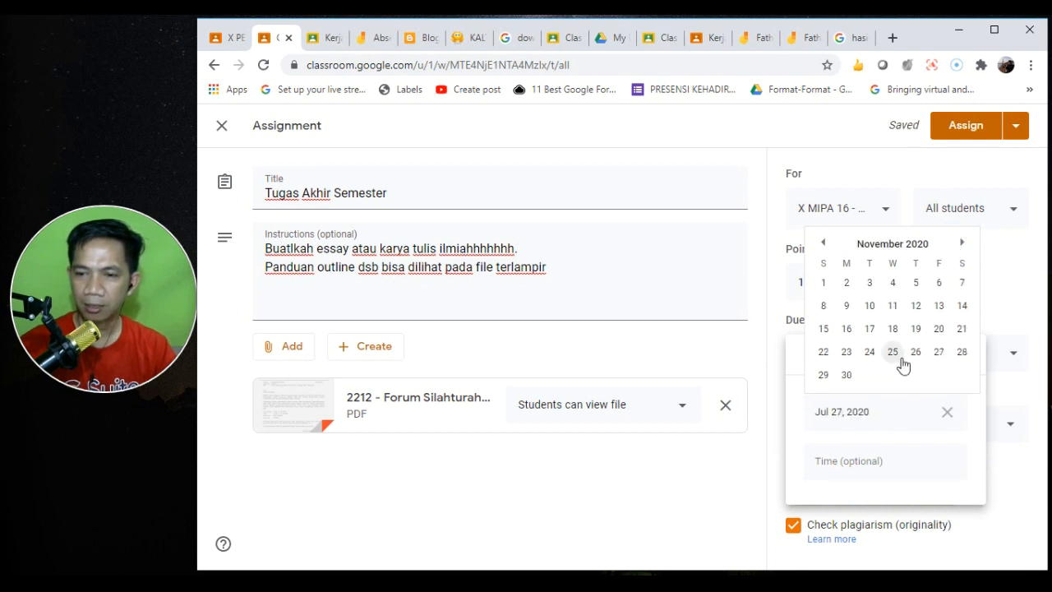
{"action": "left_click", "coordinate": [891, 306]}
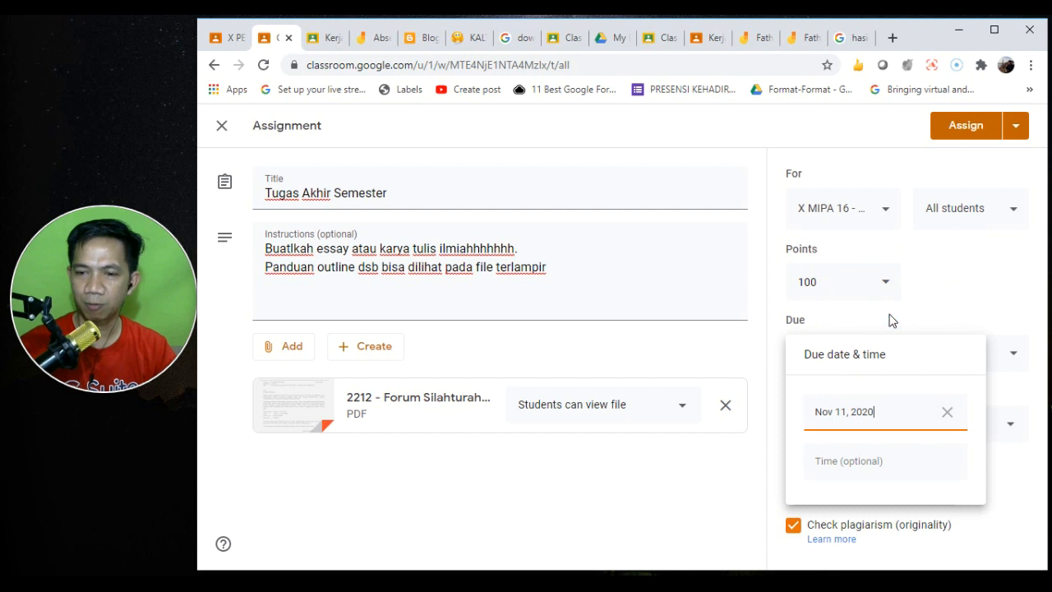
{"action": "left_click", "coordinate": [878, 463]}
{"action": "left_click", "coordinate": [955, 302]}
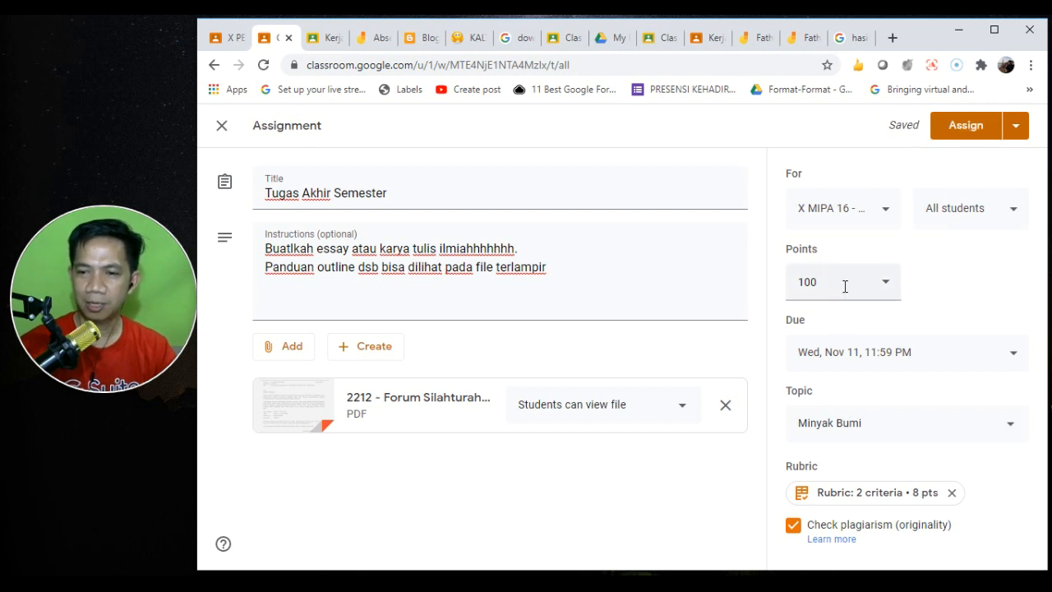
{"action": "left_click", "coordinate": [960, 127]}
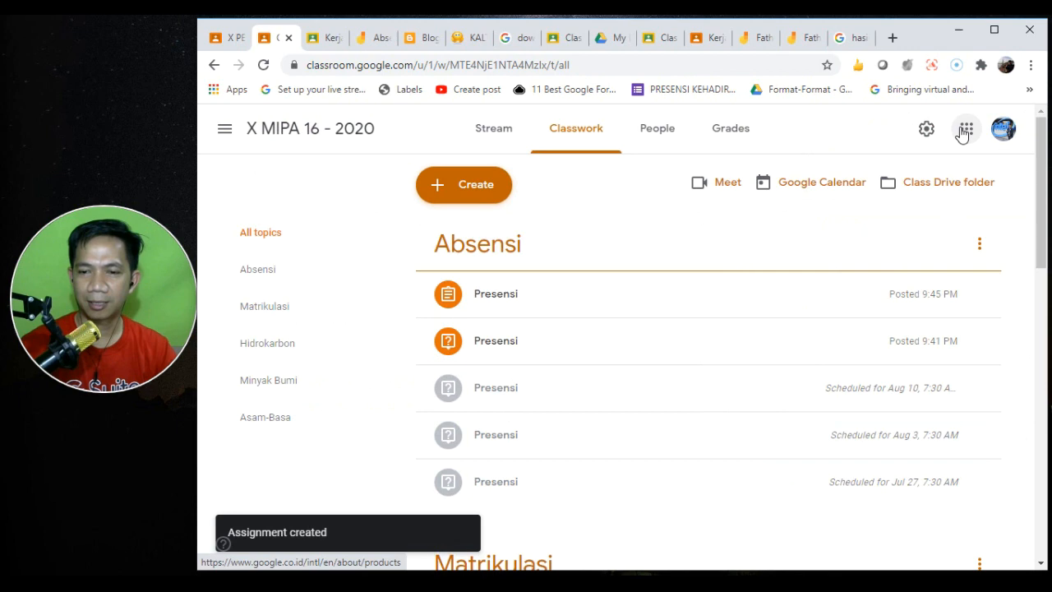
- Expand the posted Tugas Akhir Semester under Minyak Bumi, then close the Jamboard tab
{"action": "left_click_drag", "start_coordinate": [1044, 278], "coordinate": [1046, 341]}
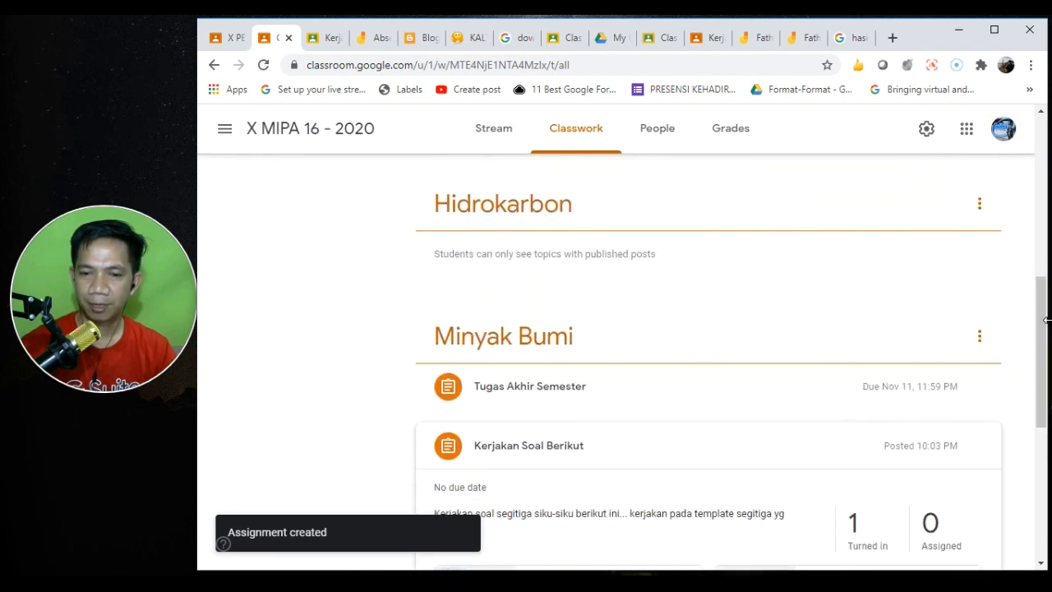
{"action": "left_click", "coordinate": [691, 389]}
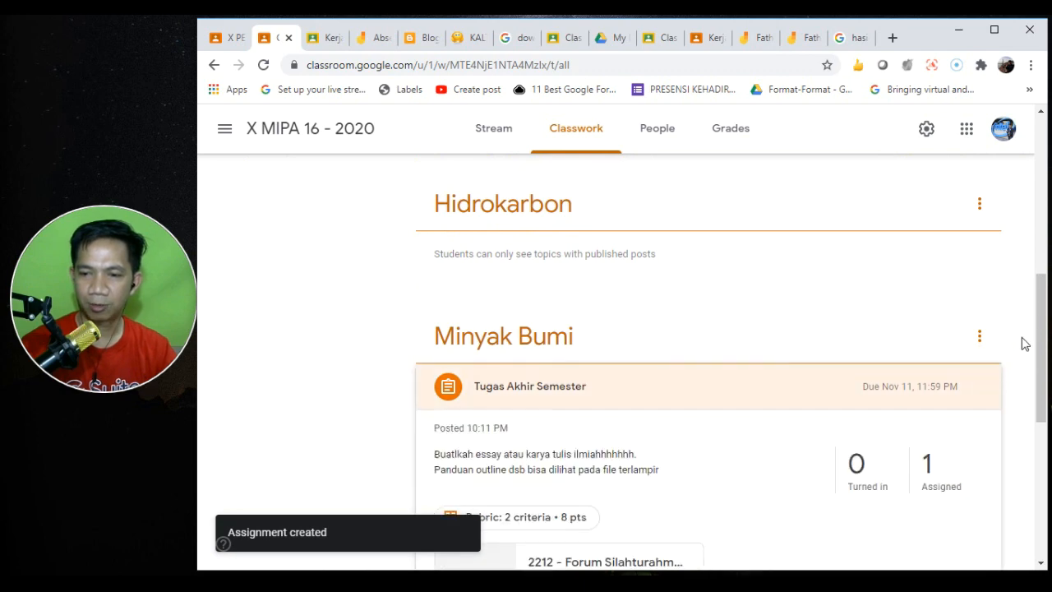
{"action": "left_click", "coordinate": [1043, 325]}
{"action": "left_click_drag", "start_coordinate": [1043, 326], "coordinate": [1043, 375]}
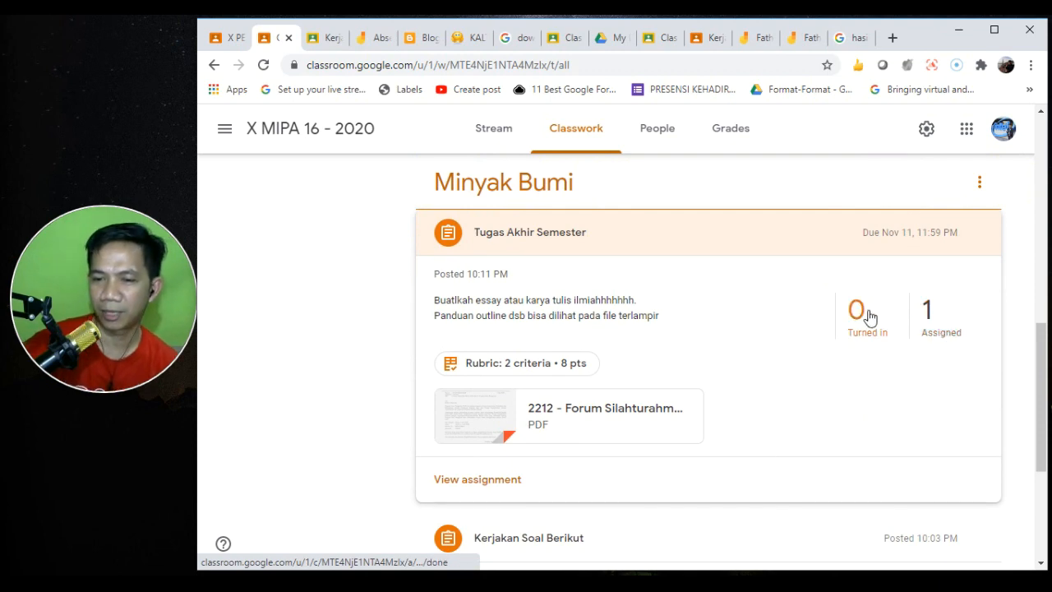
{"action": "left_click", "coordinate": [763, 41]}
{"action": "left_click", "coordinate": [765, 39]}
- Close the Jamboard tabs and open the X MIPA 16 - 2020 class's Tugas Kelas list
{"action": "left_click", "coordinate": [766, 38]}
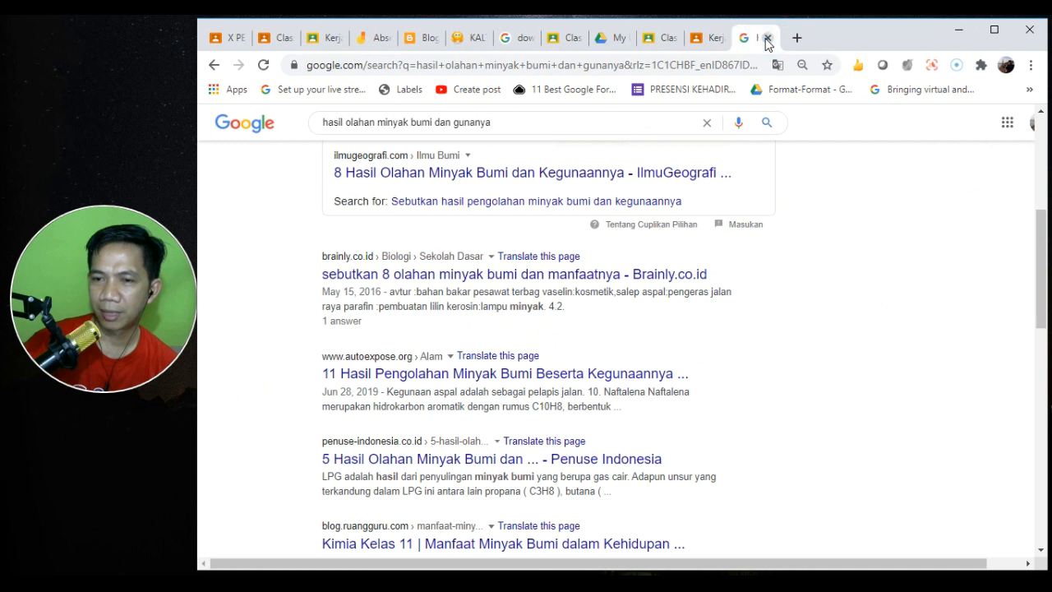
{"action": "left_click", "coordinate": [706, 41]}
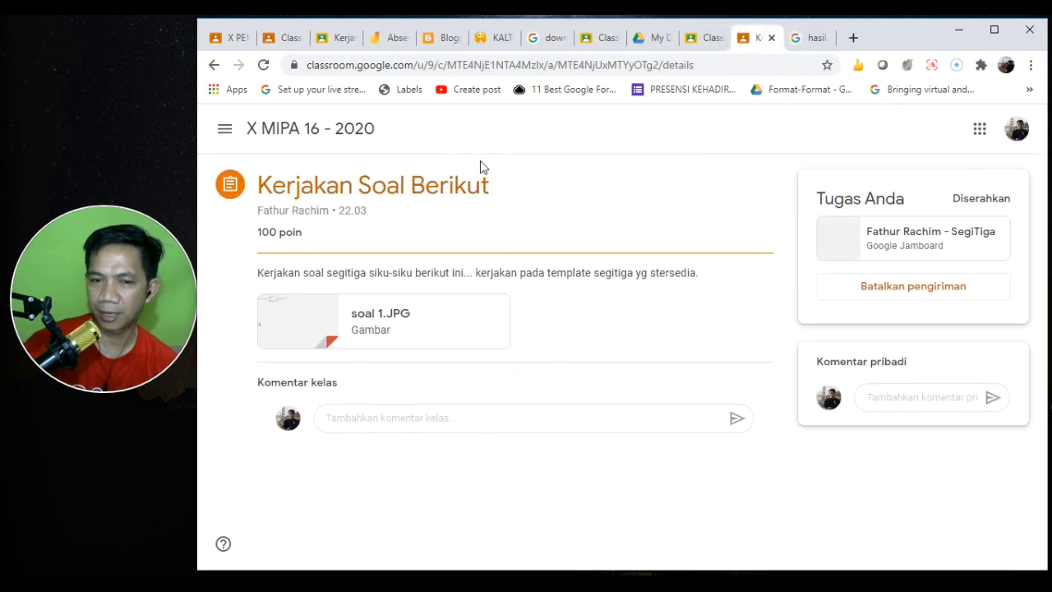
{"action": "left_click", "coordinate": [315, 125]}
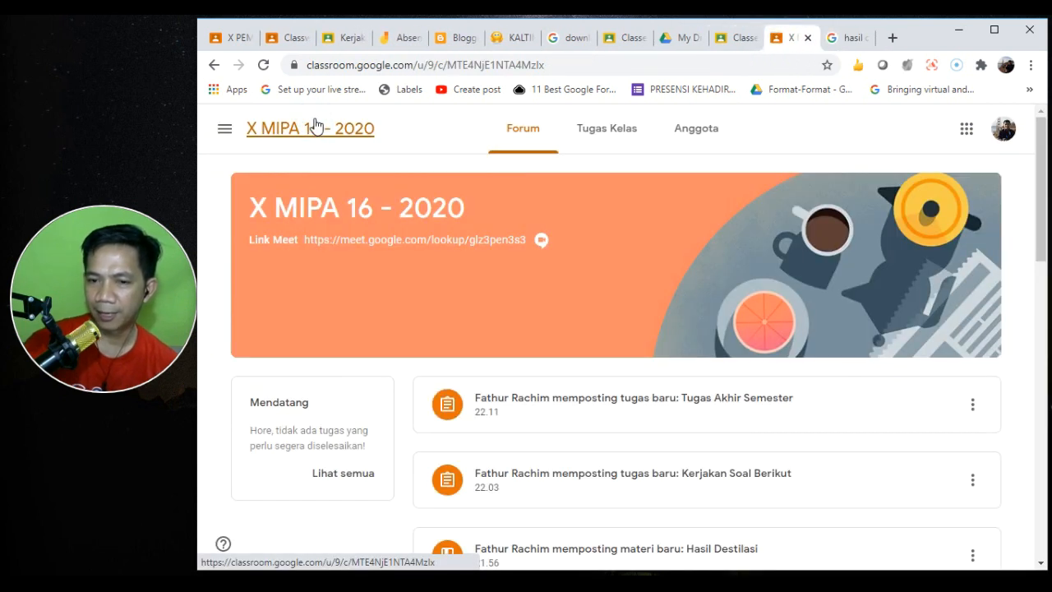
{"action": "left_click", "coordinate": [626, 143]}
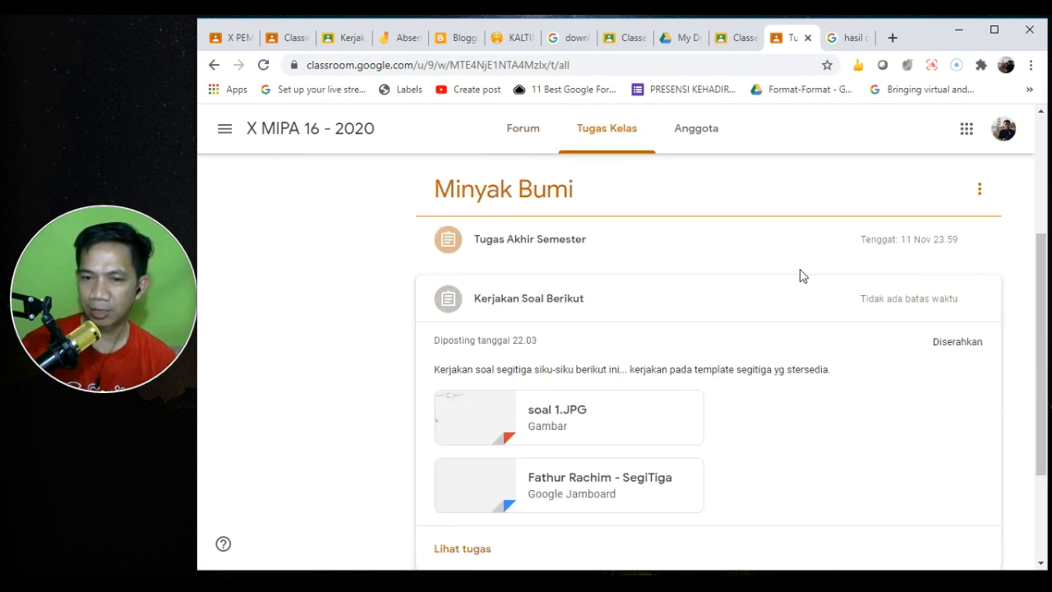
- Expand Tugas Akhir Semester and review its 2-criteria, 8-point rubric
{"action": "left_click", "coordinate": [551, 248]}
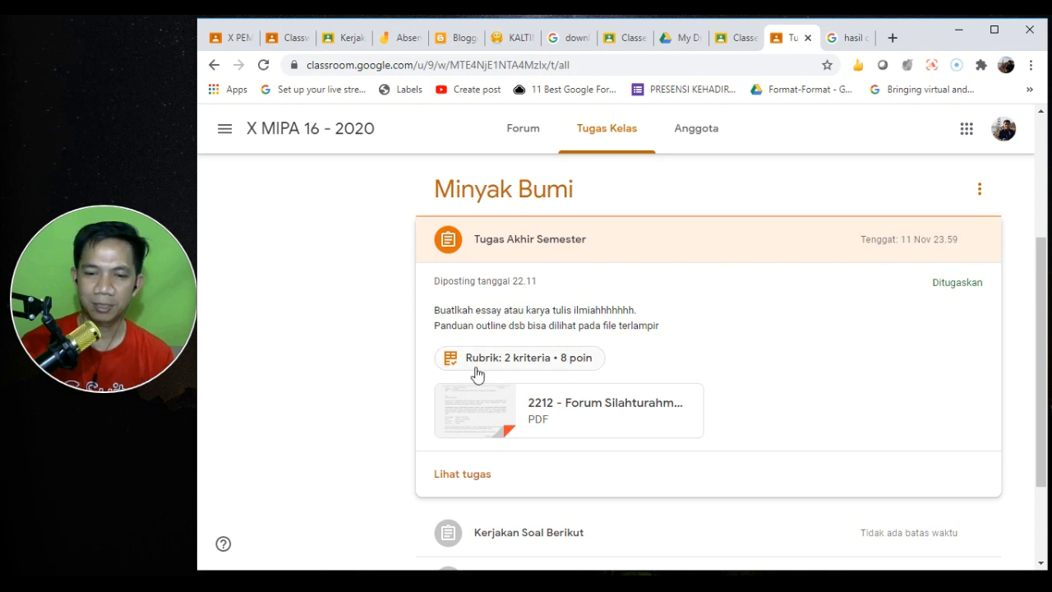
{"action": "left_click", "coordinate": [508, 363]}
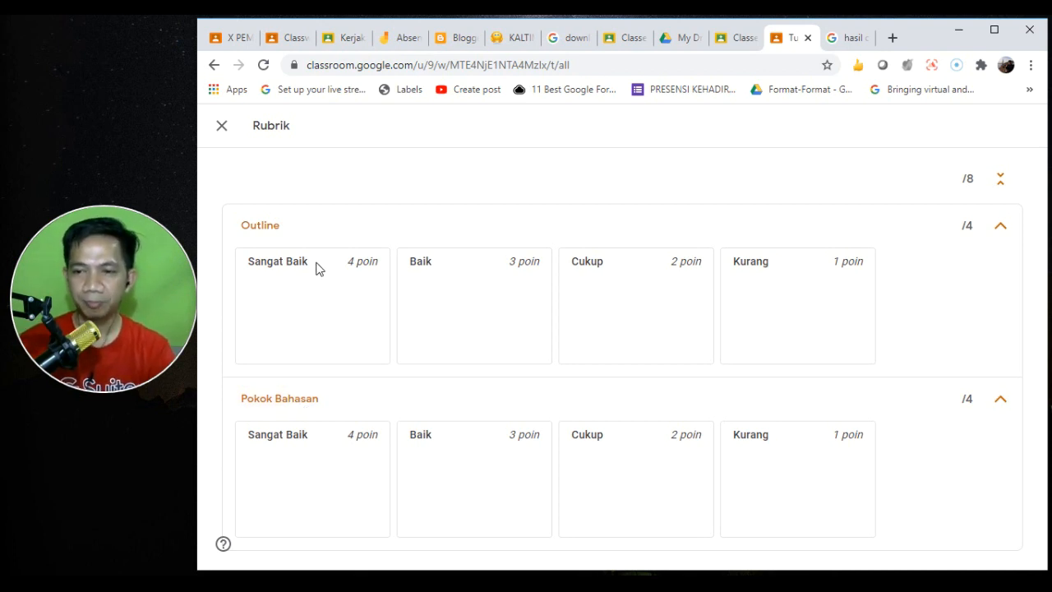
{"action": "left_click", "coordinate": [222, 126]}
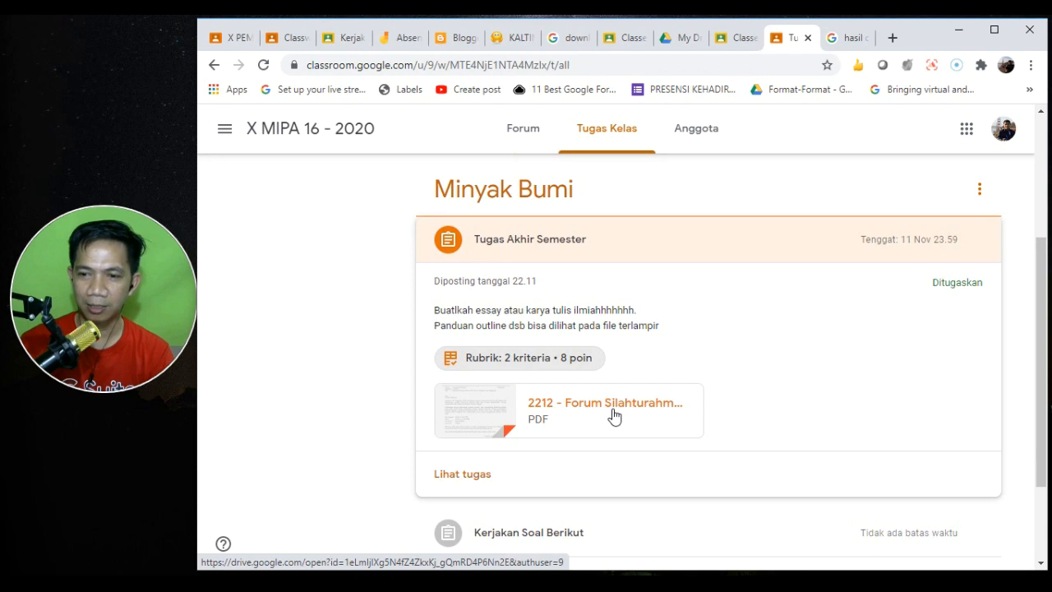
{"action": "scroll", "coordinate": [1046, 303], "scroll_direction": "down", "scroll_amount": 3}
- Open Tugas Akhir Semester and attach a new Google Docs file to the student's work
{"action": "left_click", "coordinate": [482, 353]}
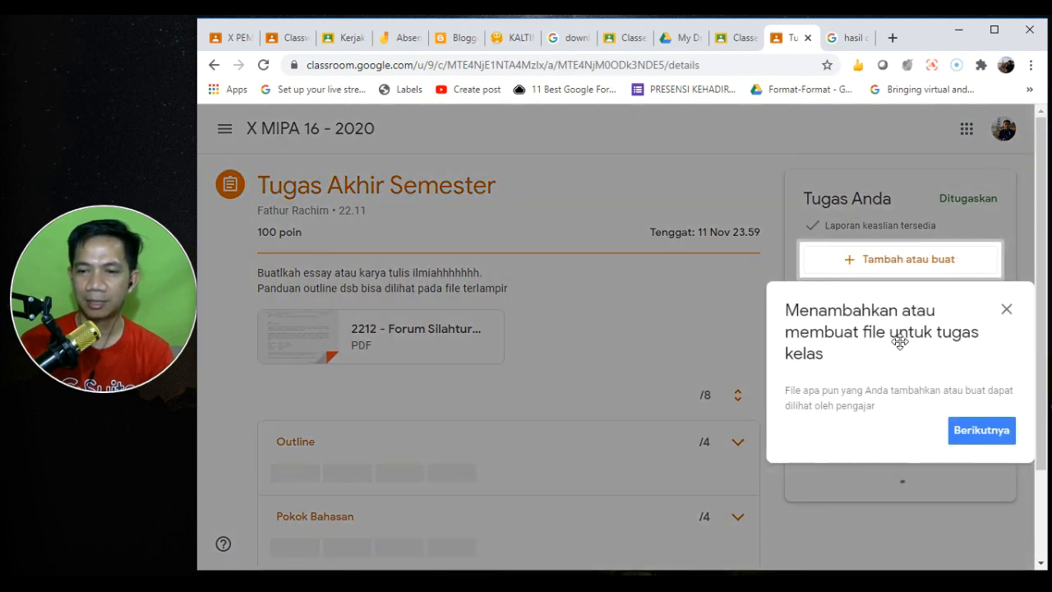
{"action": "left_click", "coordinate": [1005, 309]}
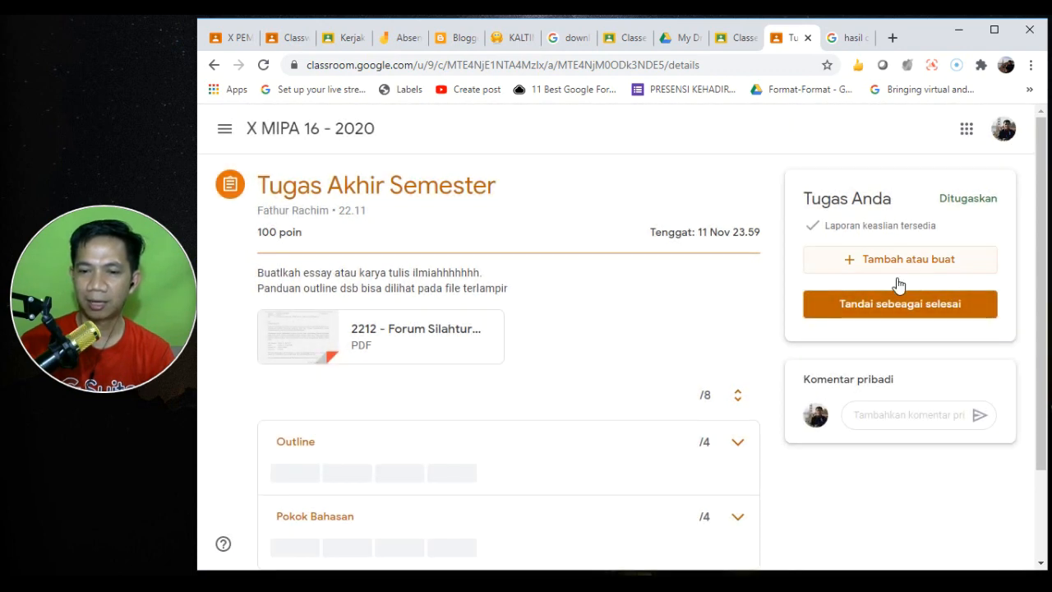
{"action": "left_click_drag", "start_coordinate": [1046, 355], "coordinate": [1048, 316]}
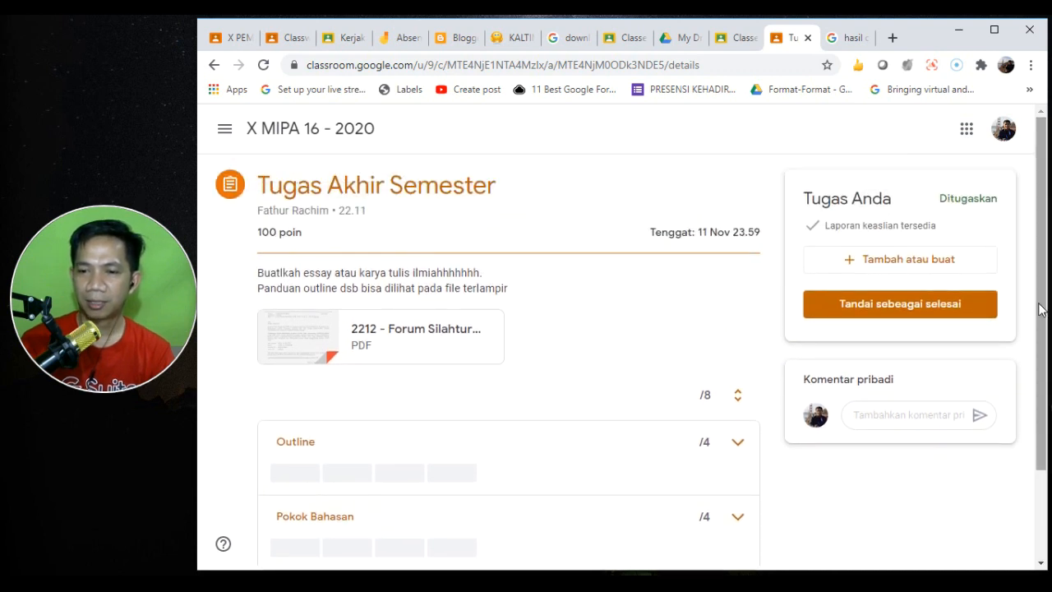
{"action": "left_click", "coordinate": [872, 264]}
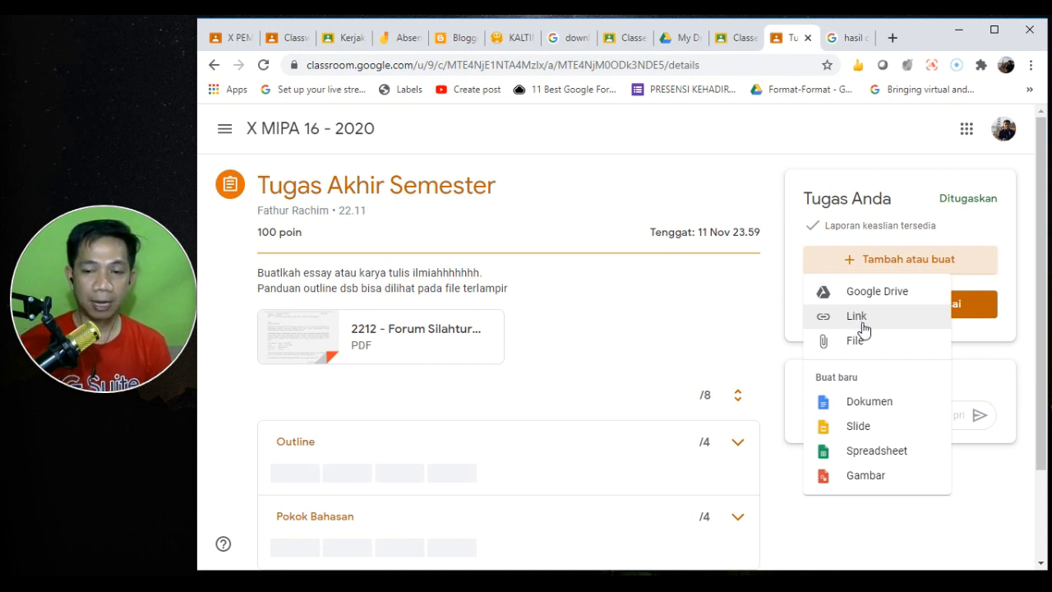
{"action": "left_click", "coordinate": [872, 403]}
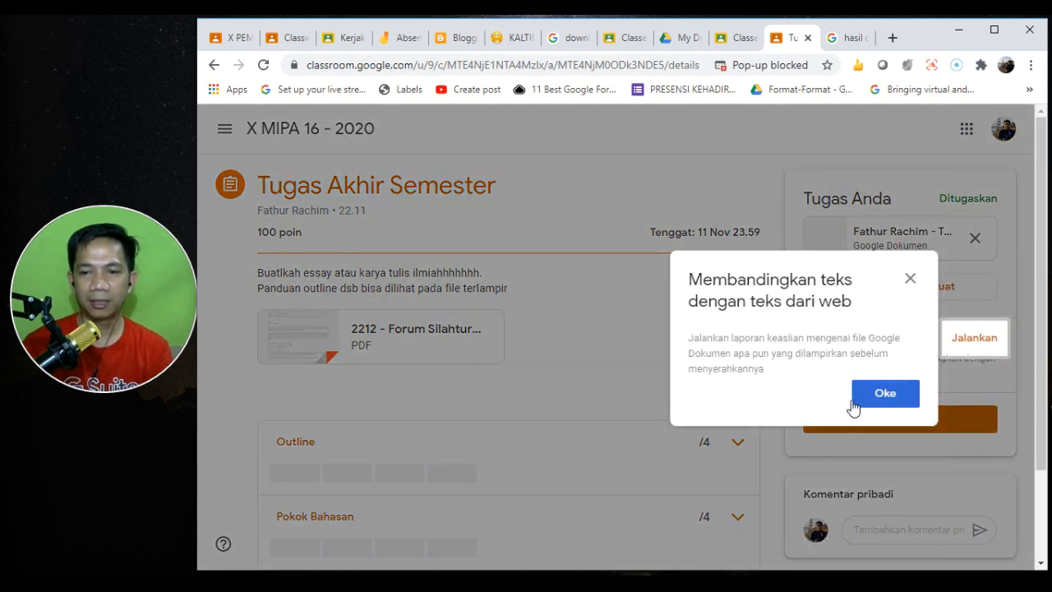
{"action": "left_click", "coordinate": [854, 403]}
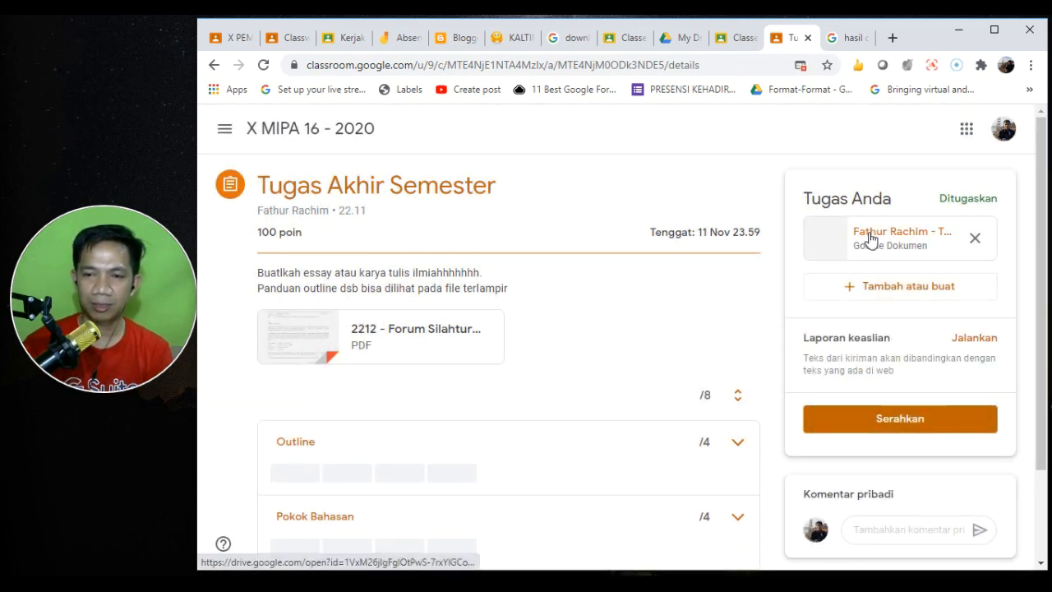
- Open the attached essay document and type a centre-aligned ESSAY title
{"action": "left_click", "coordinate": [871, 239]}
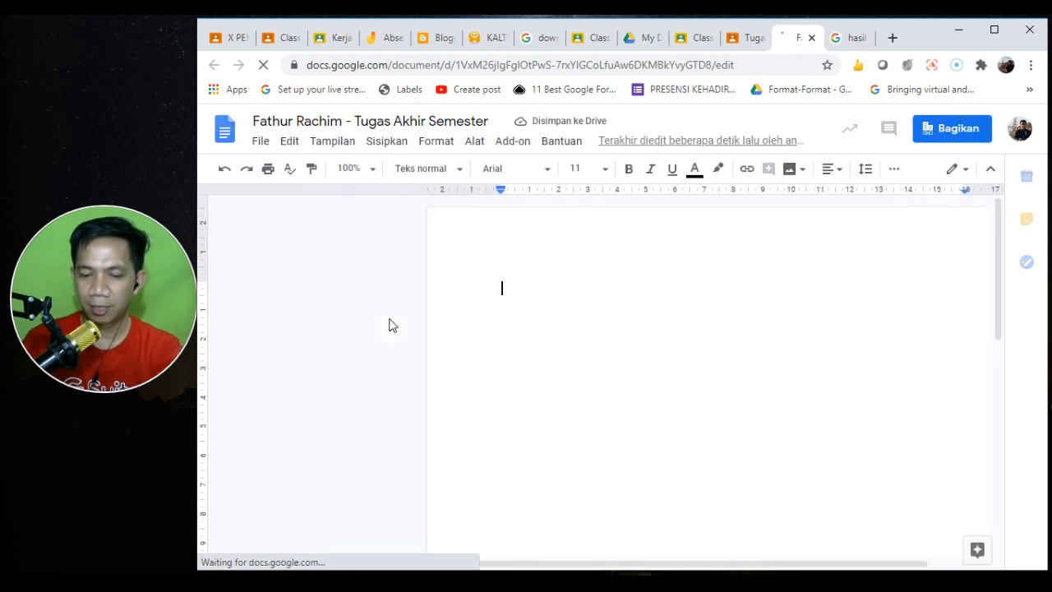
{"action": "type", "text": "ESSAY"}
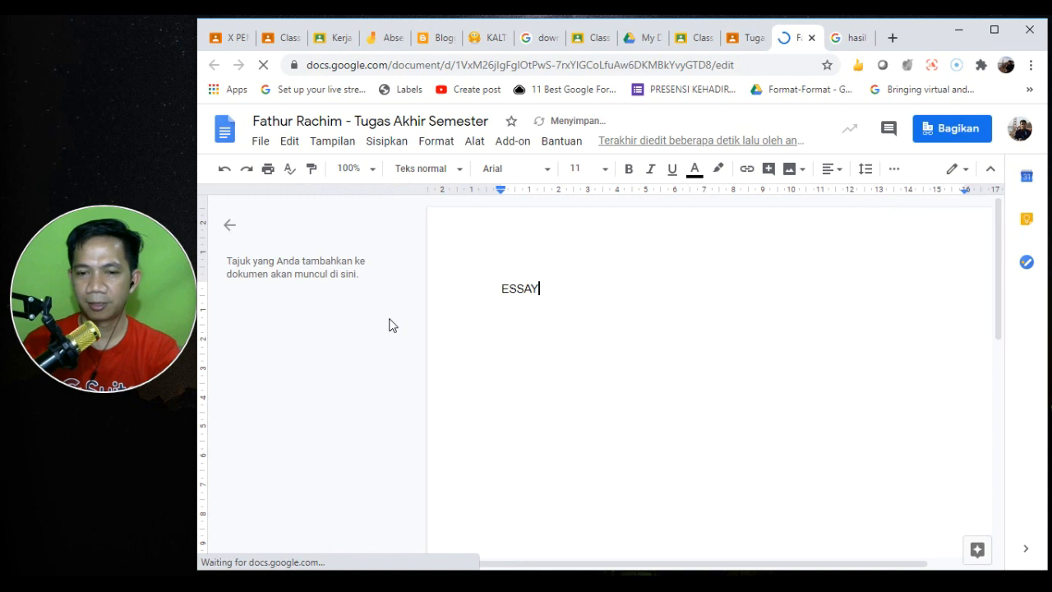
{"action": "key", "text": "shift+Home"}
{"action": "left_click", "coordinate": [834, 170]}
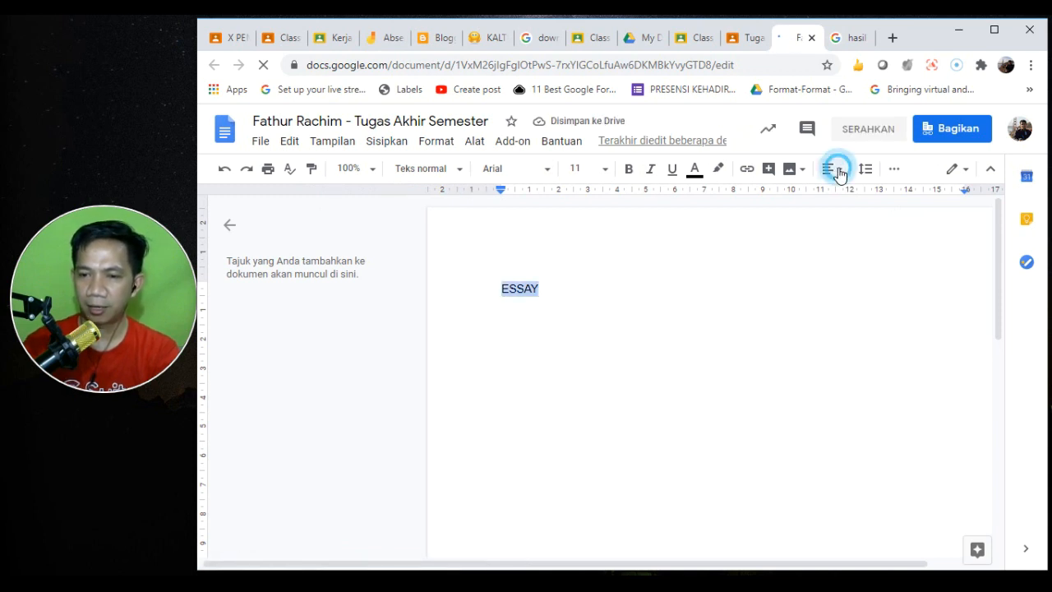
{"action": "left_click", "coordinate": [797, 198]}
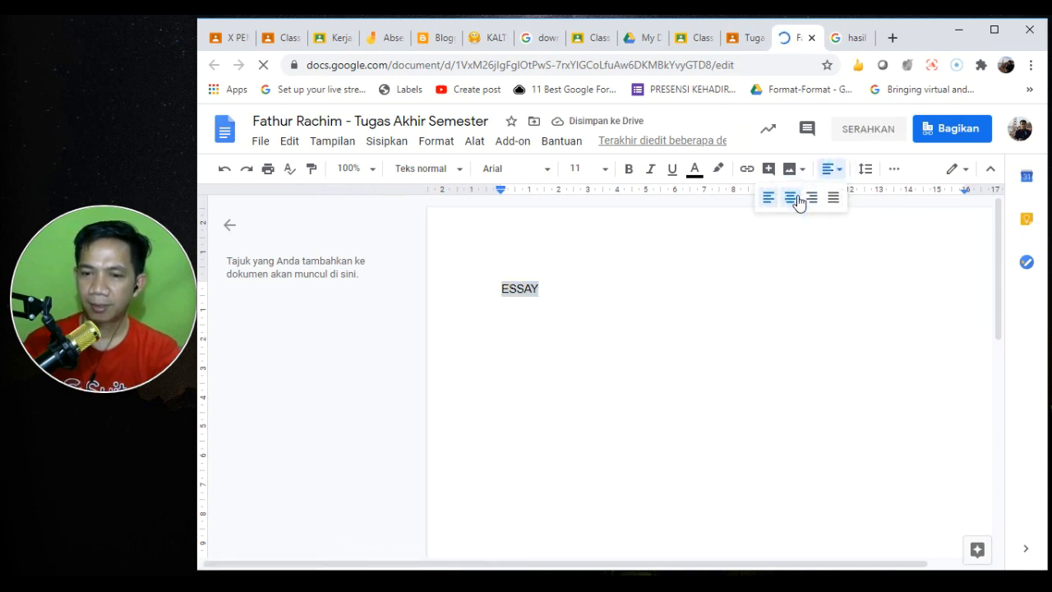
{"action": "key", "text": "Right"}
{"action": "key", "text": "BackSpace"}
{"action": "key", "text": "Return"}
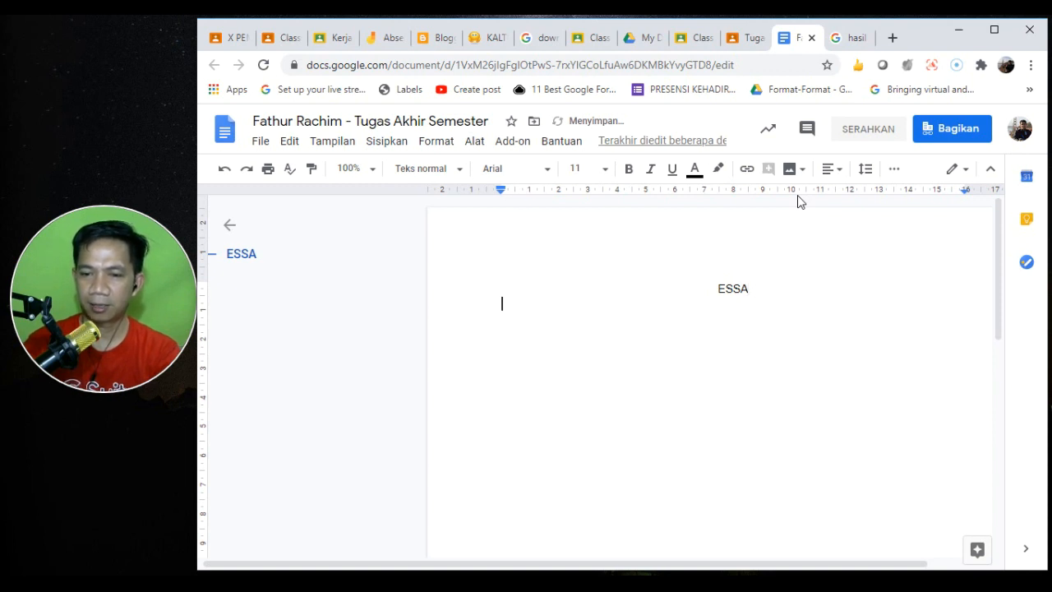
{"action": "key", "text": "Return"}
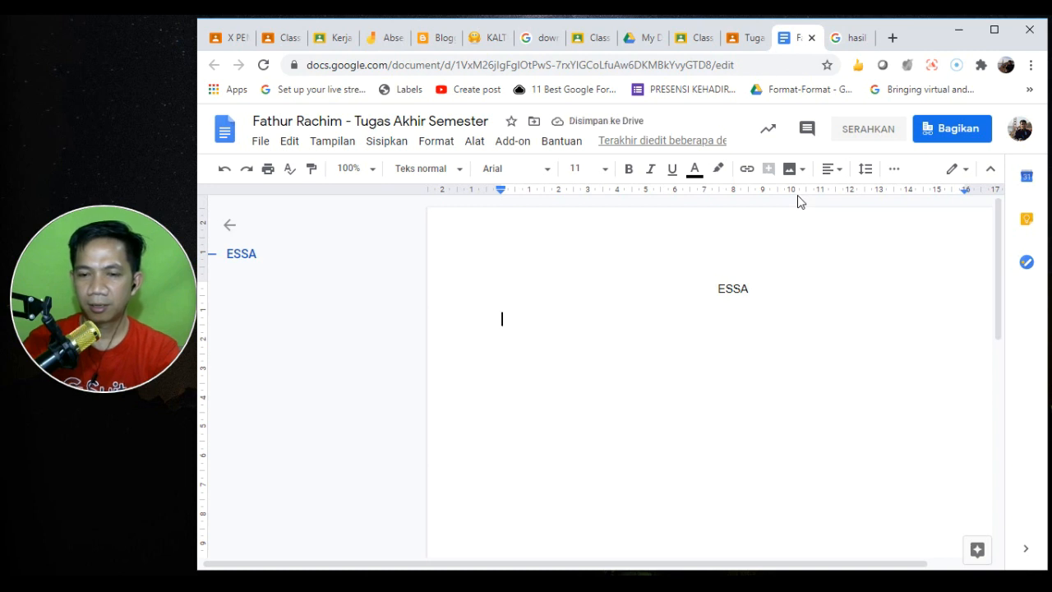
{"action": "key", "text": "BackSpace"}
- Replace the title with 'JUDULNYA APA' and add a line of sample body text below it
{"action": "key", "text": "shift+Home"}
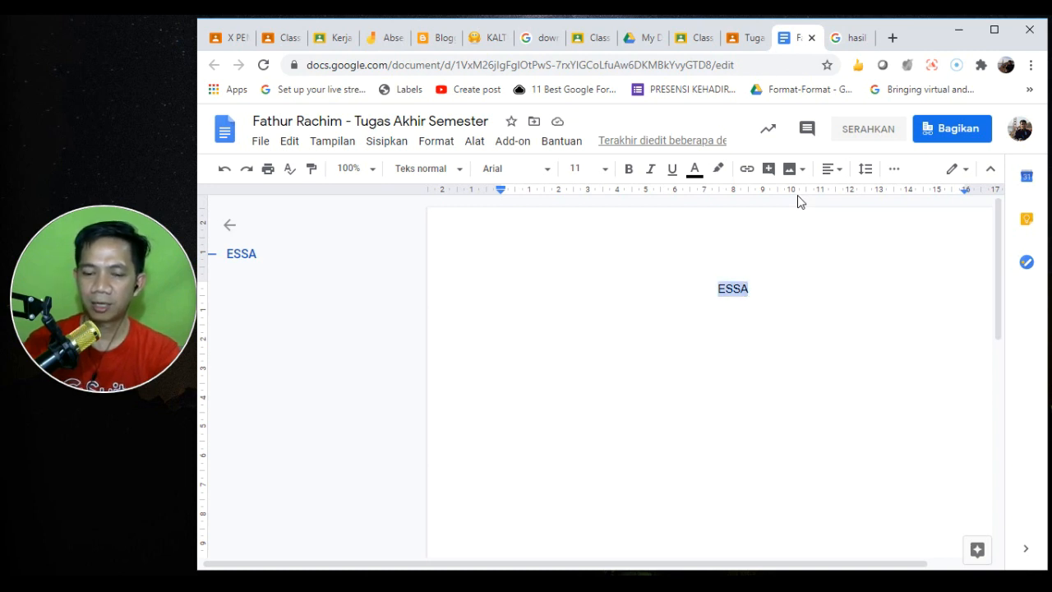
{"action": "type", "text": "JUDUL"}
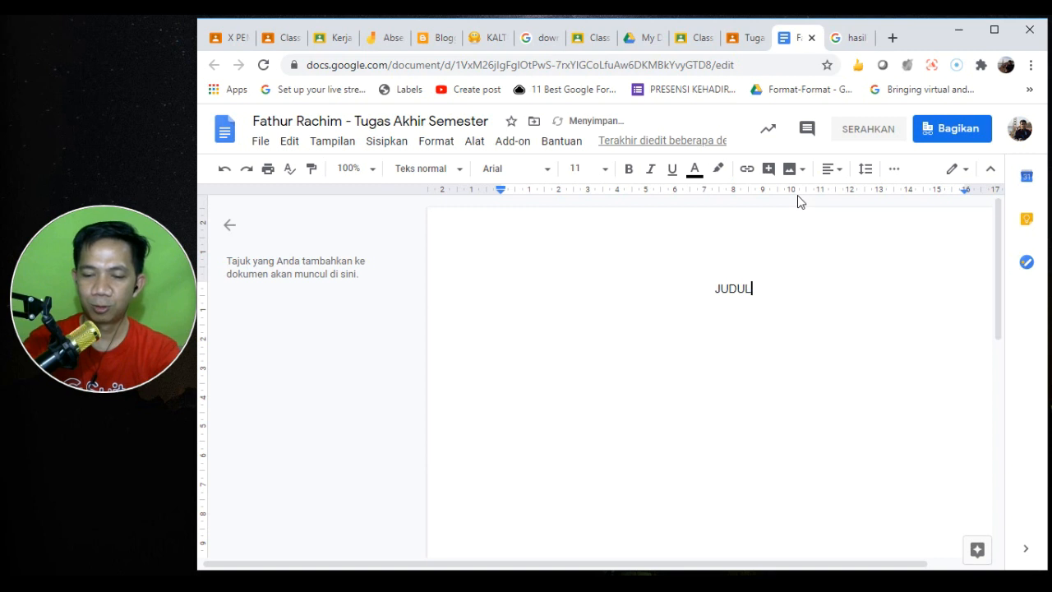
{"action": "type", "text": "NYA APA"}
{"action": "key", "text": "Return"}
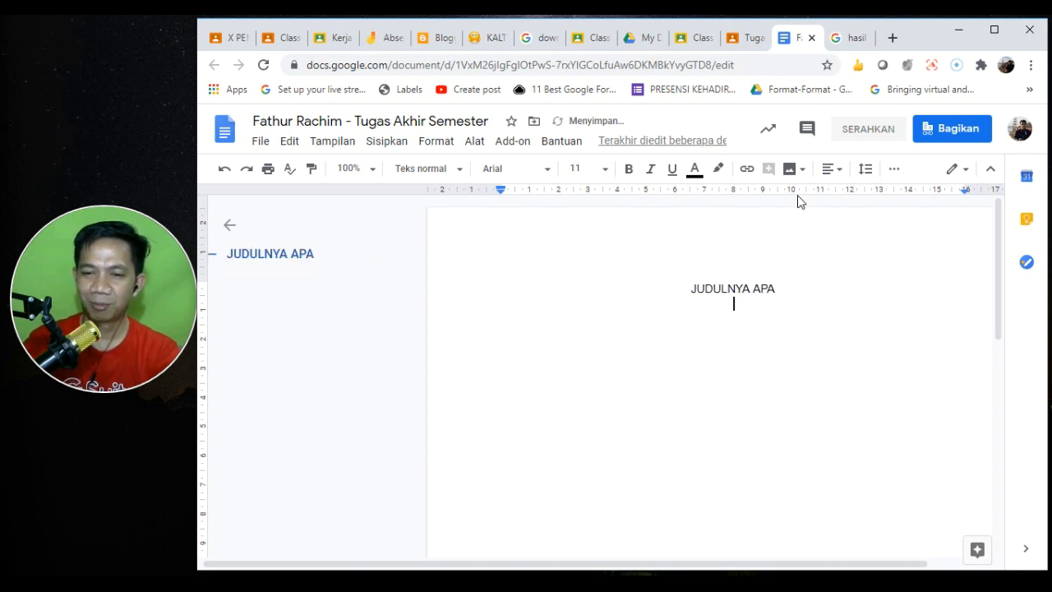
{"action": "type", "text": "Kd;alsd;asdl;sak aksdlaskdlasdk"}
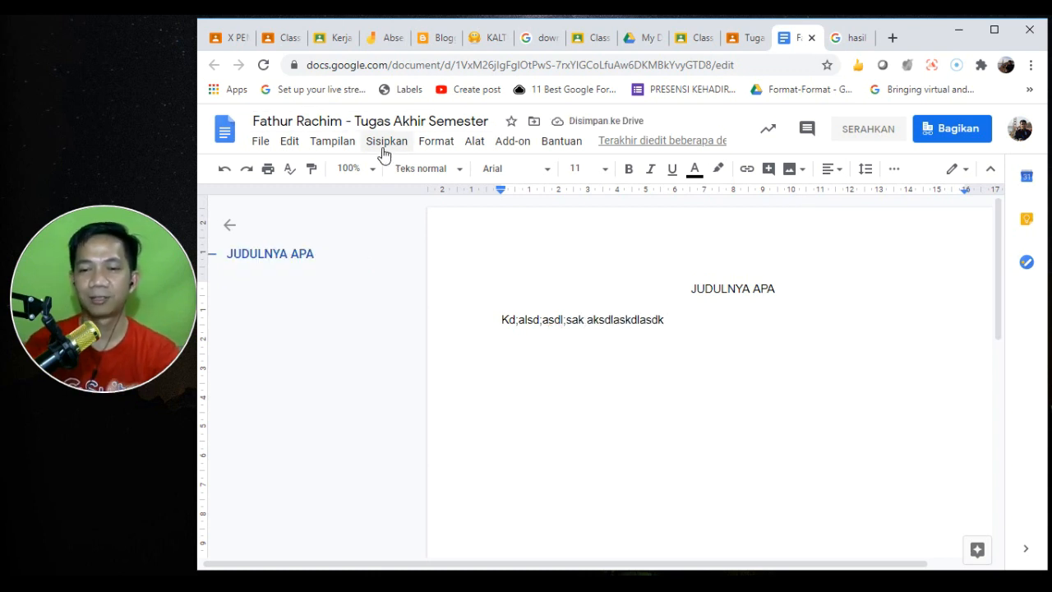
{"action": "left_click", "coordinate": [512, 239]}
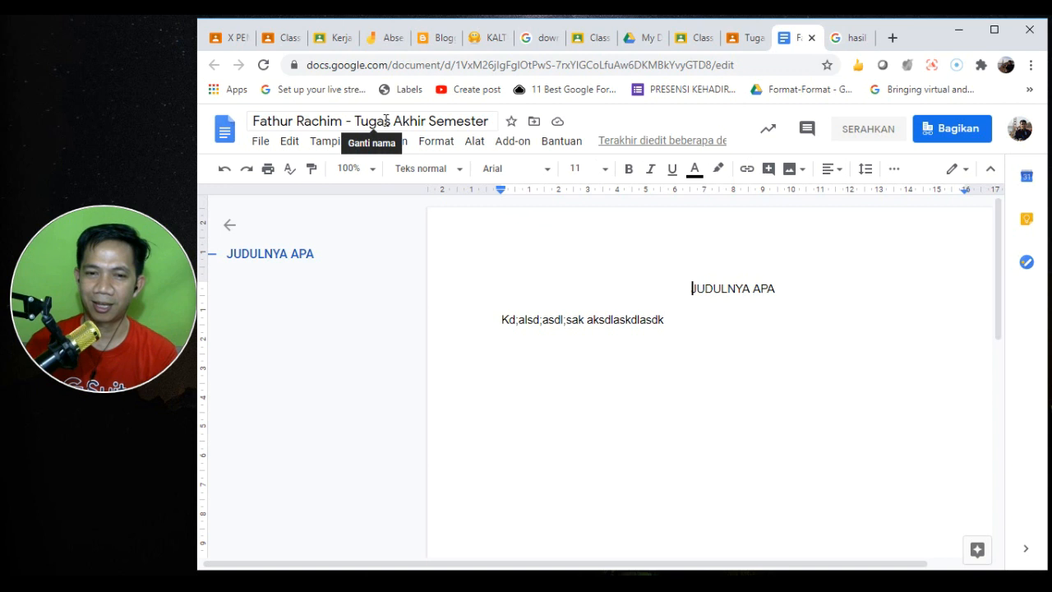
{"action": "left_click", "coordinate": [750, 43]}
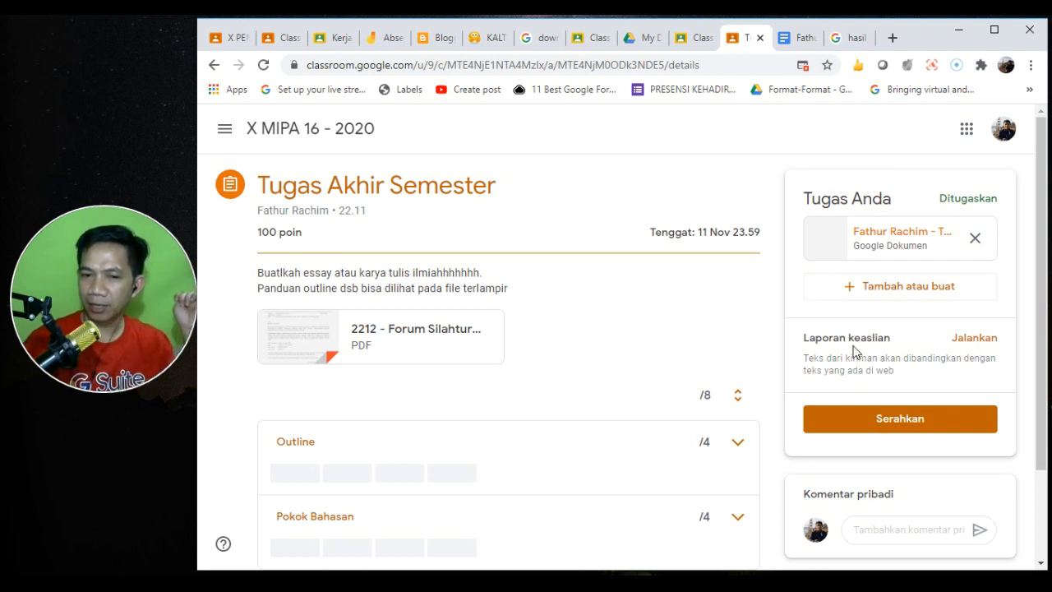
- Turn in Tugas Akhir Semester without running the originality report, so it shows Diserahkan
{"action": "left_click", "coordinate": [977, 342]}
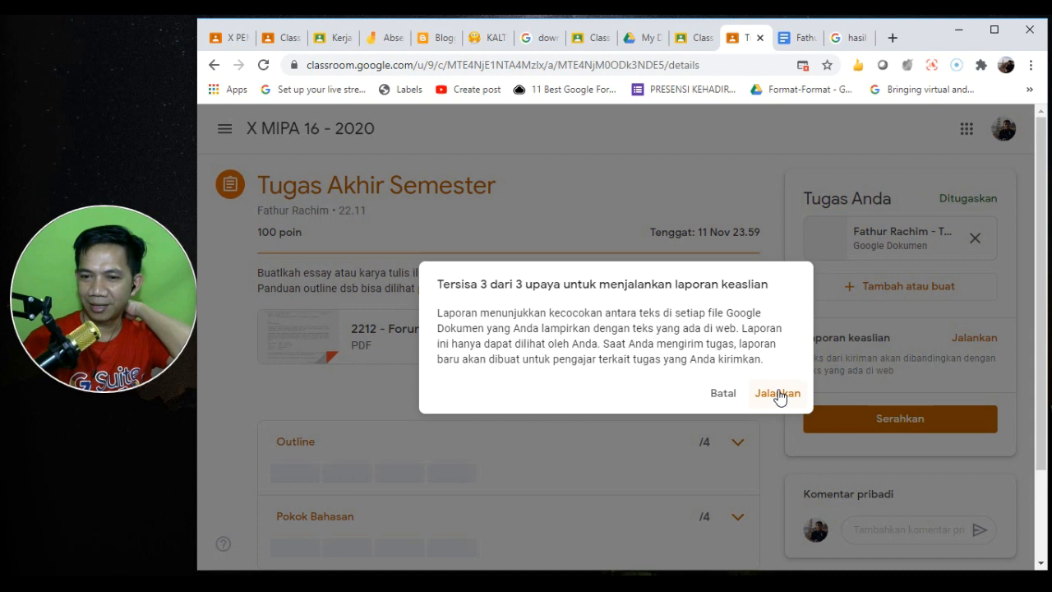
{"action": "left_click", "coordinate": [714, 395]}
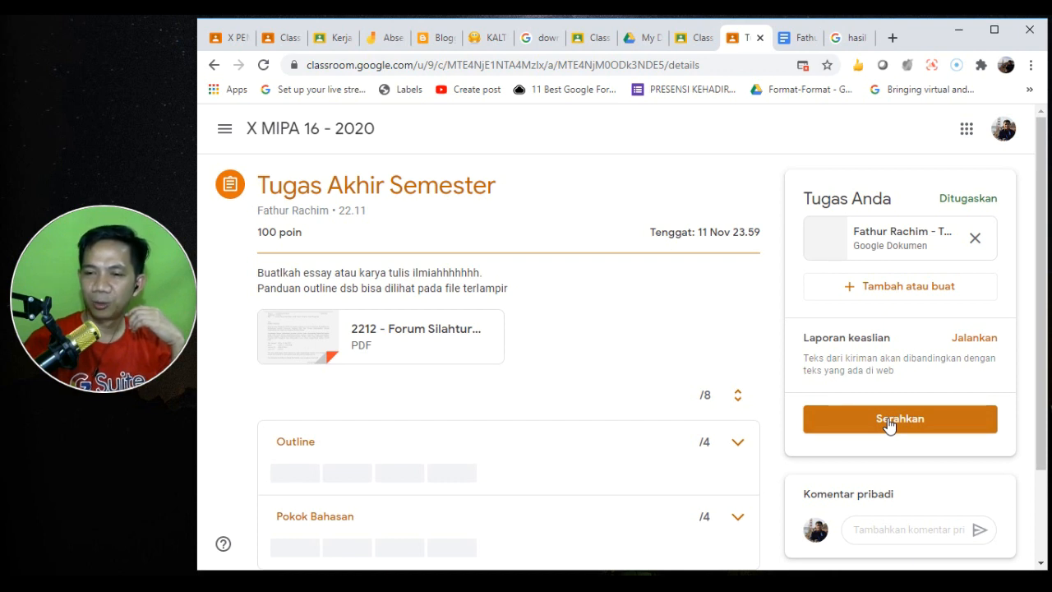
{"action": "left_click", "coordinate": [888, 421]}
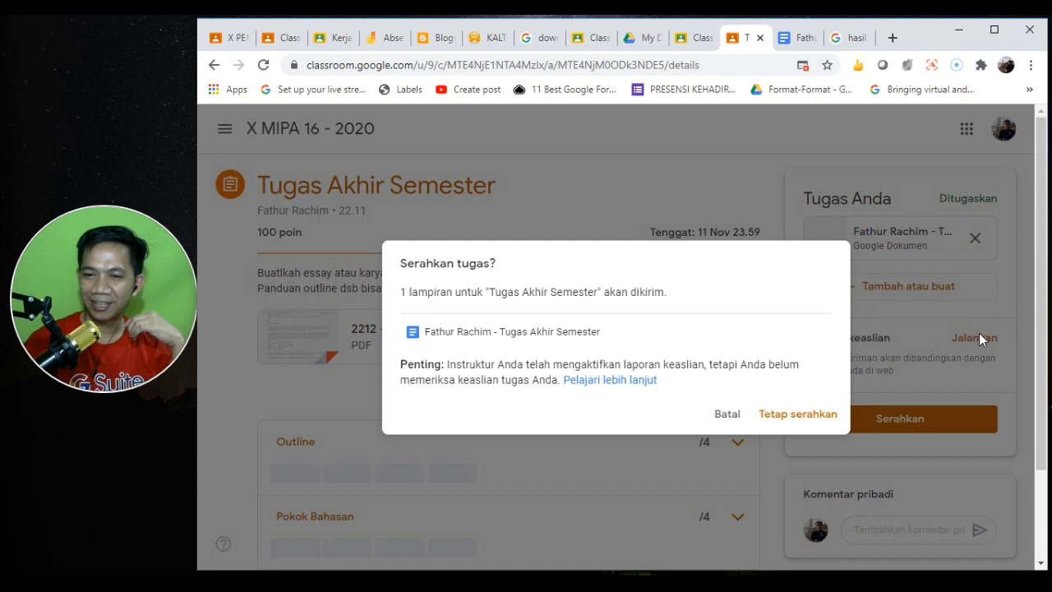
{"action": "left_click", "coordinate": [788, 419]}
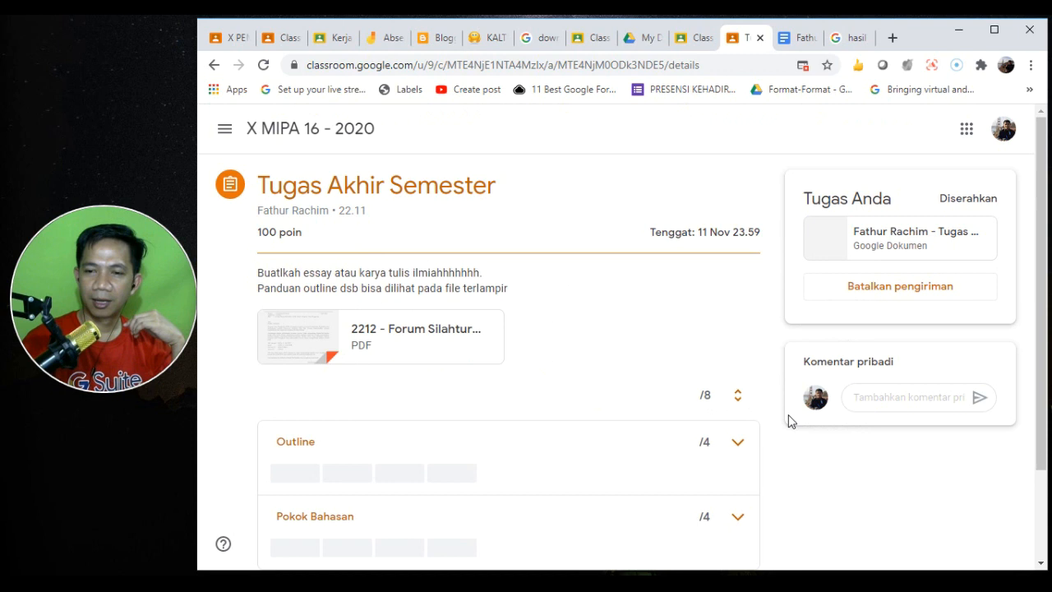
- Grade the SegiTiga drawing for Kerjakan Soal Berikut 100/100 and return it to the student
{"action": "left_click", "coordinate": [334, 38]}
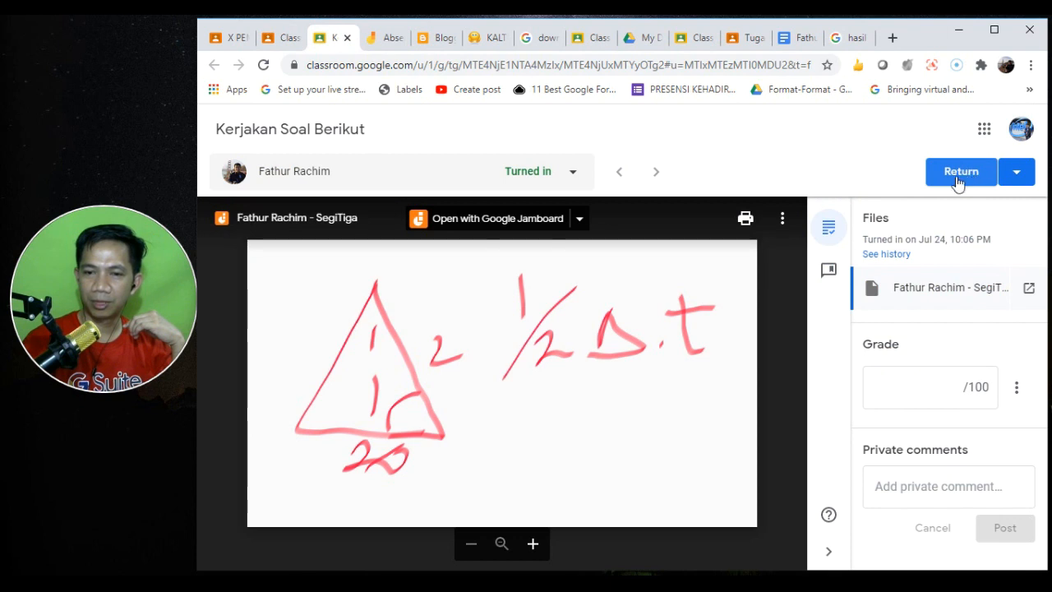
{"action": "left_click", "coordinate": [956, 392]}
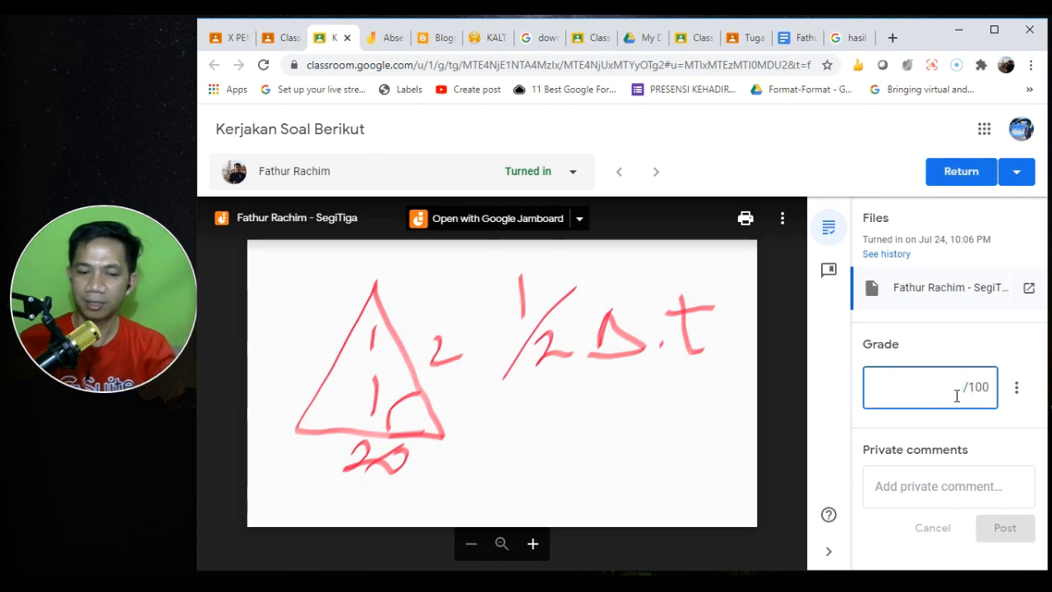
{"action": "type", "text": "100"}
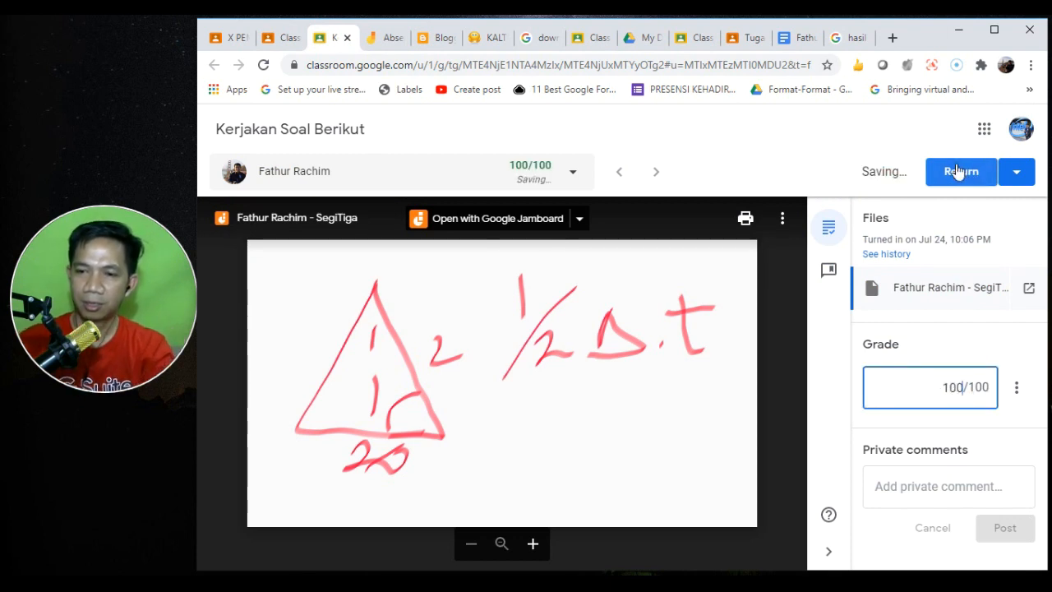
{"action": "left_click", "coordinate": [957, 171]}
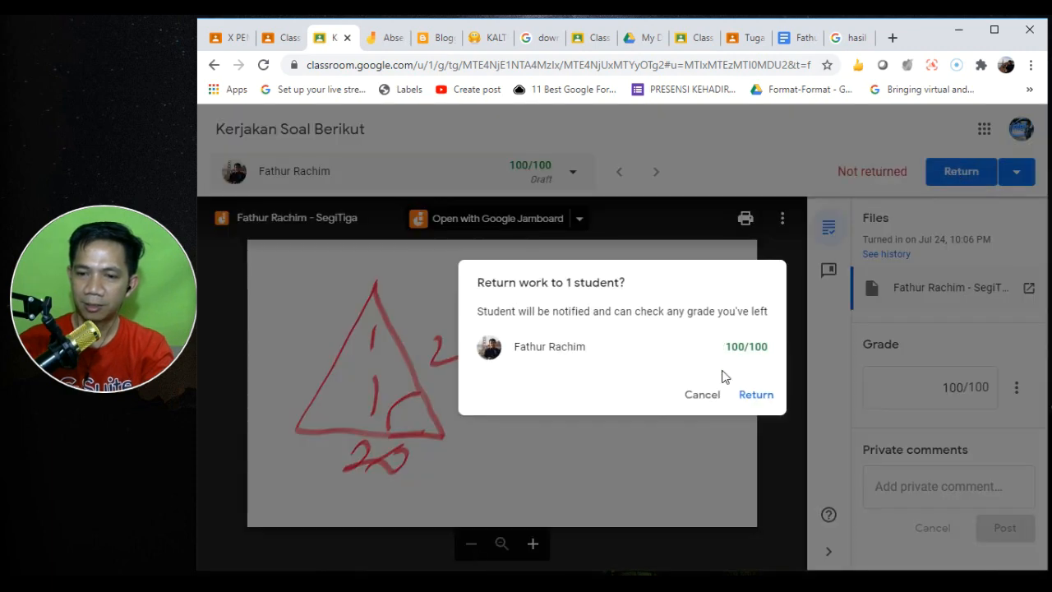
{"action": "left_click", "coordinate": [751, 396]}
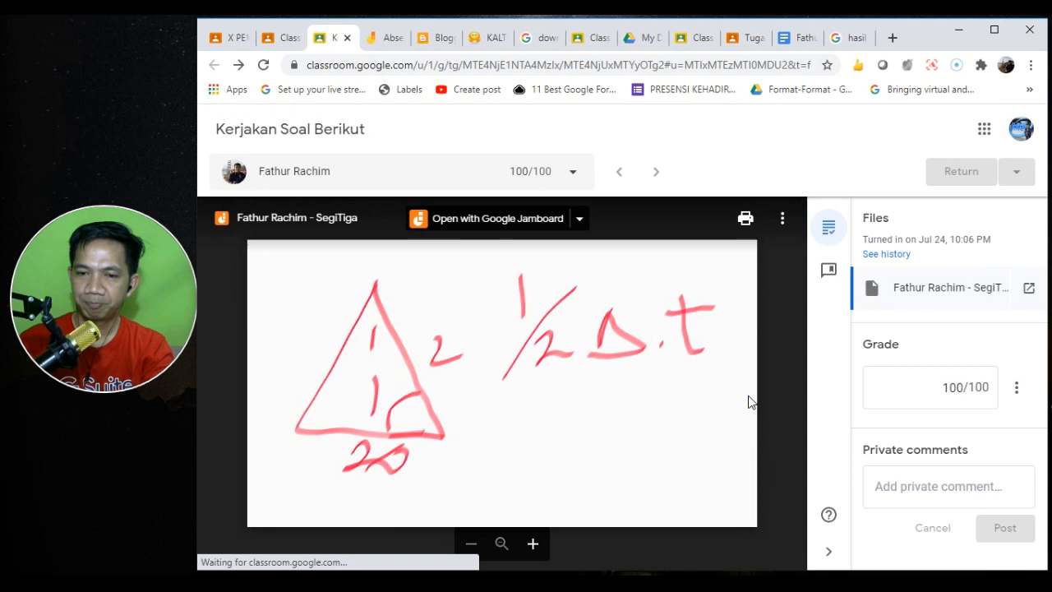
{"action": "left_click", "coordinate": [282, 39]}
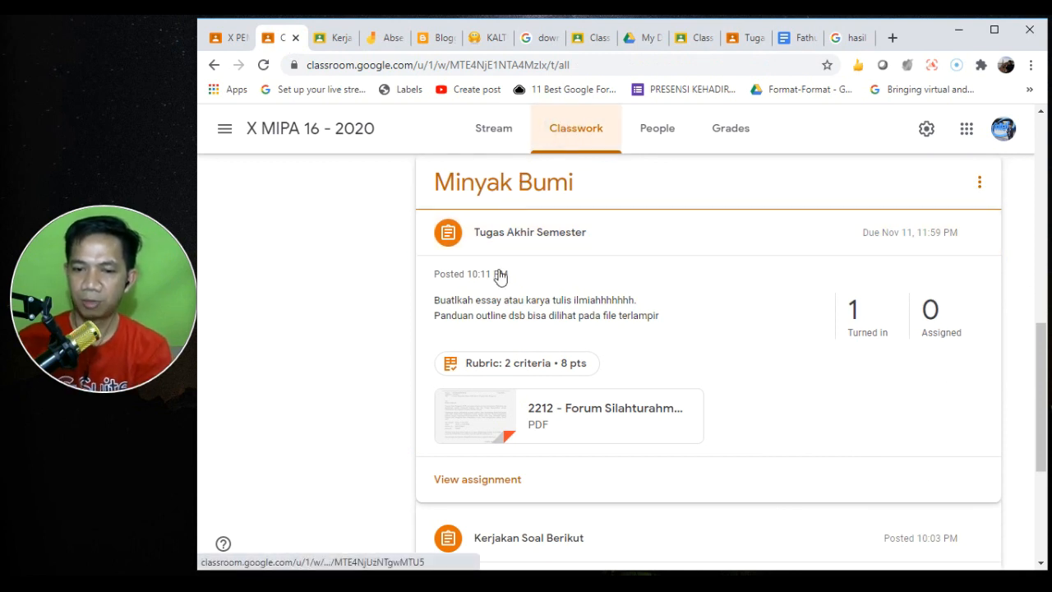
- Open the student's turned-in Tugas Akhir Semester essay from '1 Turned in' for grading
{"action": "left_click", "coordinate": [872, 321]}
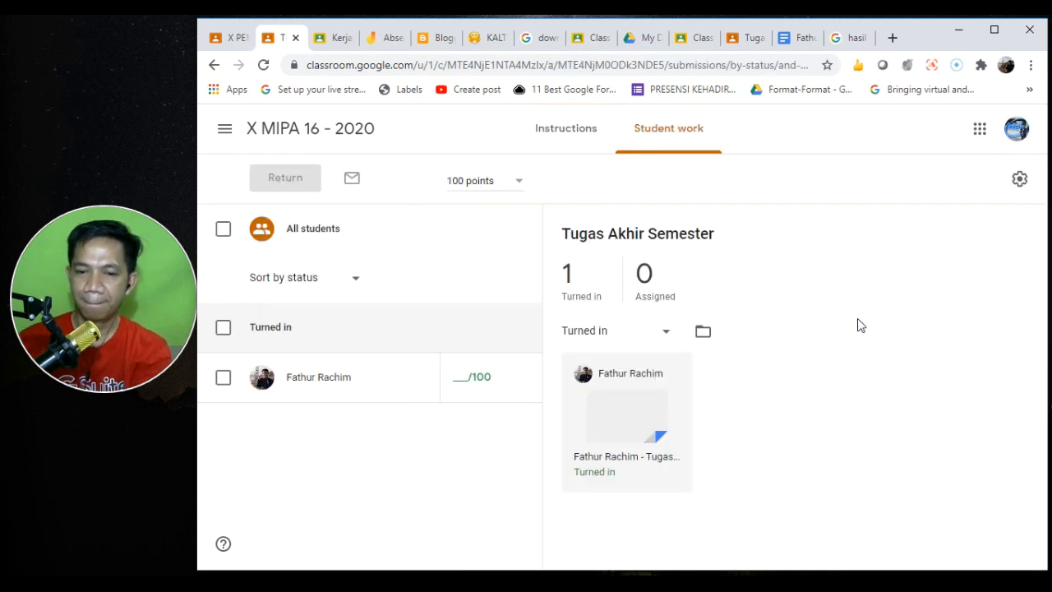
{"action": "left_click", "coordinate": [622, 430]}
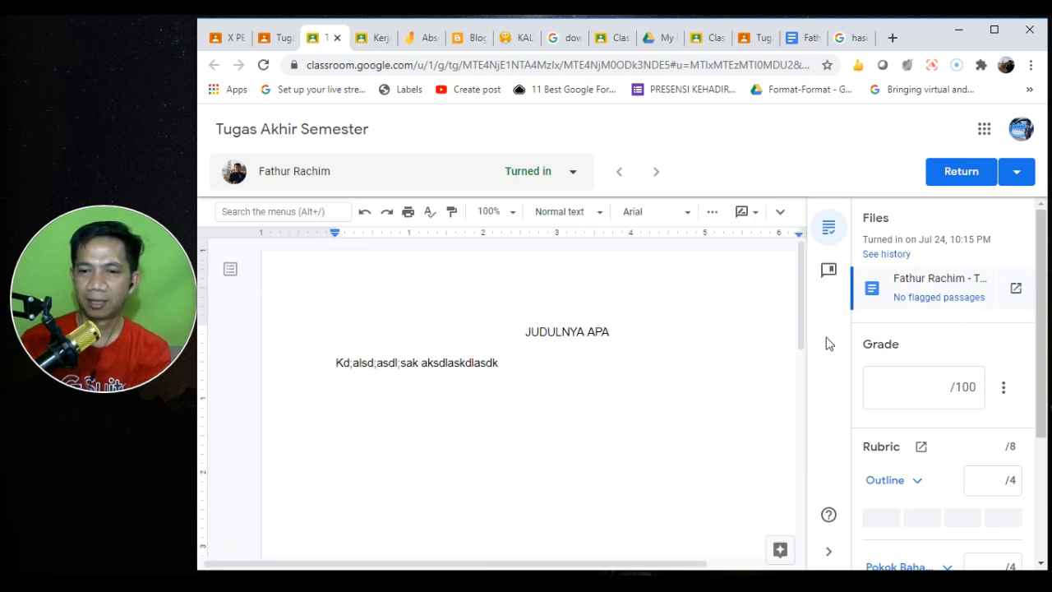
{"action": "left_click", "coordinate": [882, 256]}
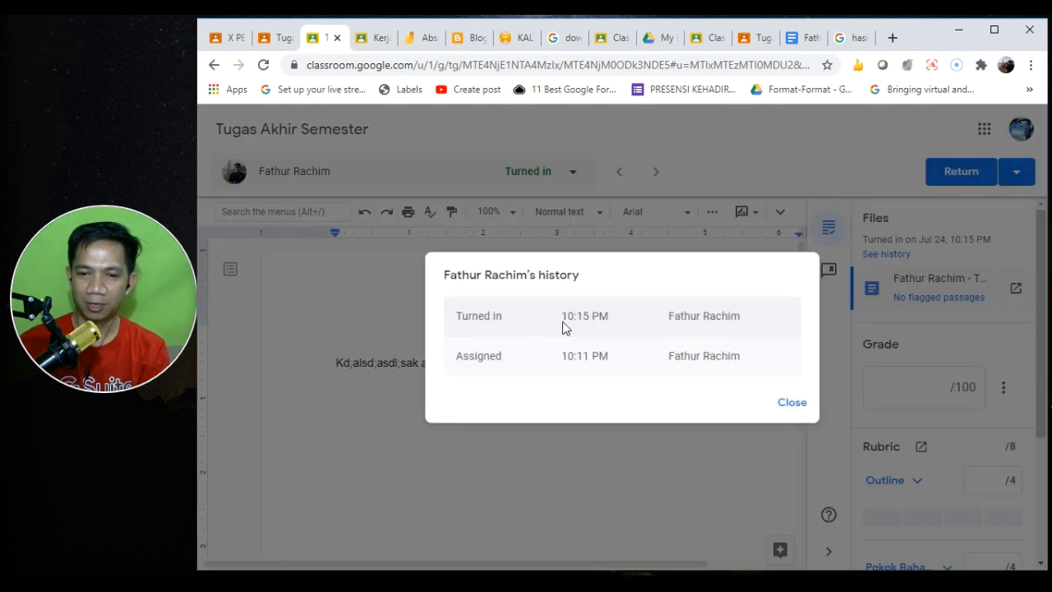
{"action": "left_click", "coordinate": [791, 404]}
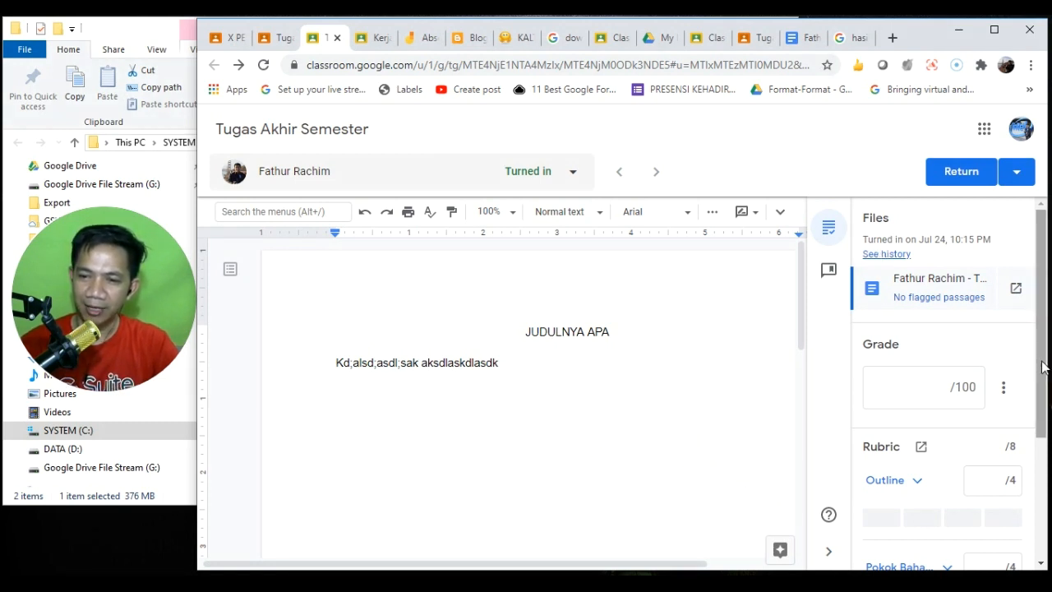
{"action": "left_click_drag", "start_coordinate": [1042, 366], "coordinate": [1047, 421]}
- Score the rubric Outline 4/4 and Pokok Bahasan 3/4 for a draft grade of 87.5/100
{"action": "left_click", "coordinate": [939, 299]}
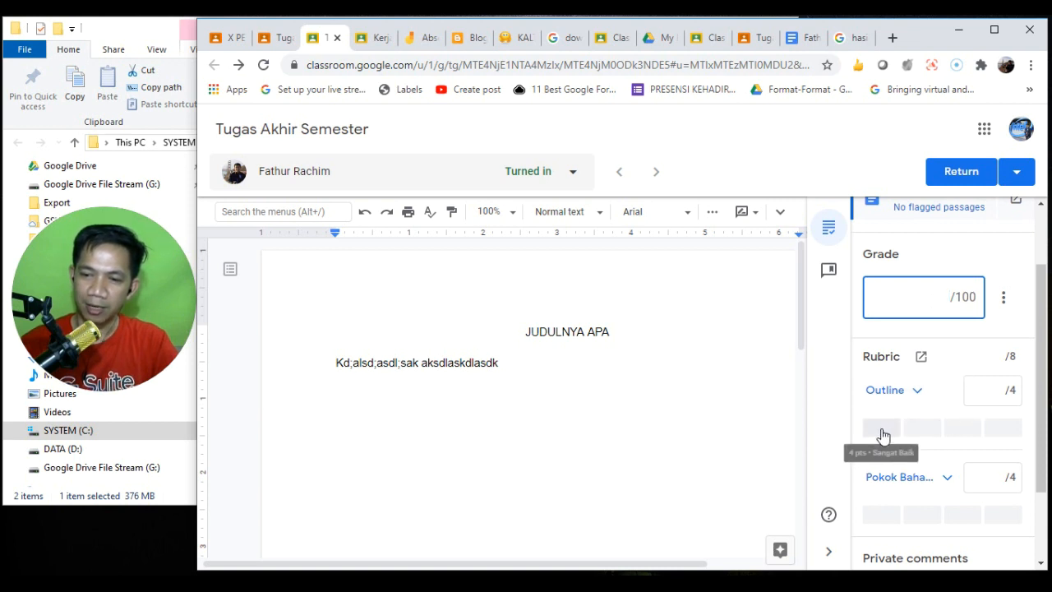
{"action": "left_click", "coordinate": [883, 433]}
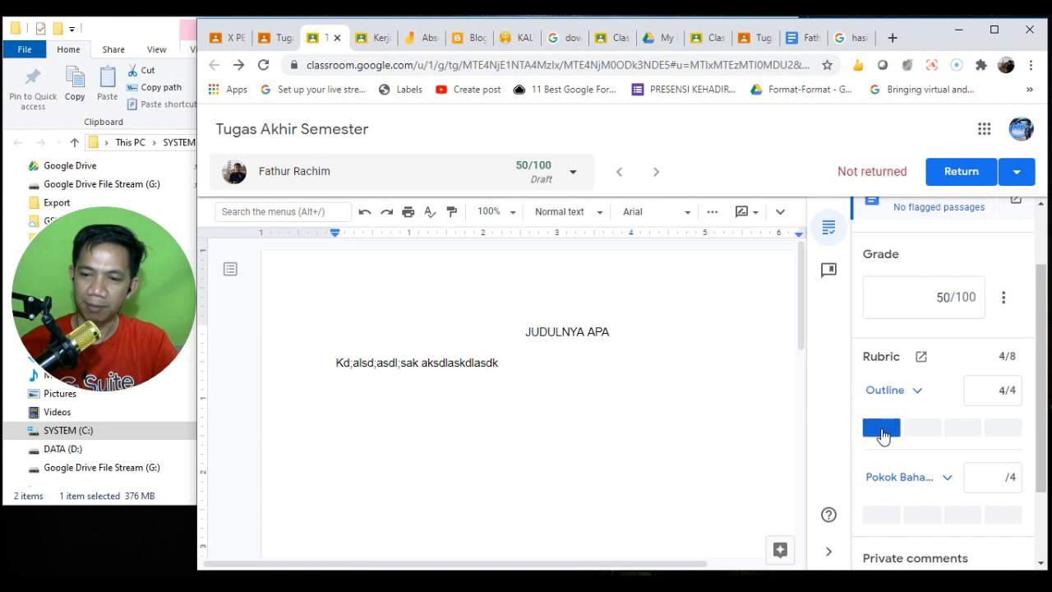
{"action": "left_click_drag", "start_coordinate": [1040, 417], "coordinate": [1041, 464]}
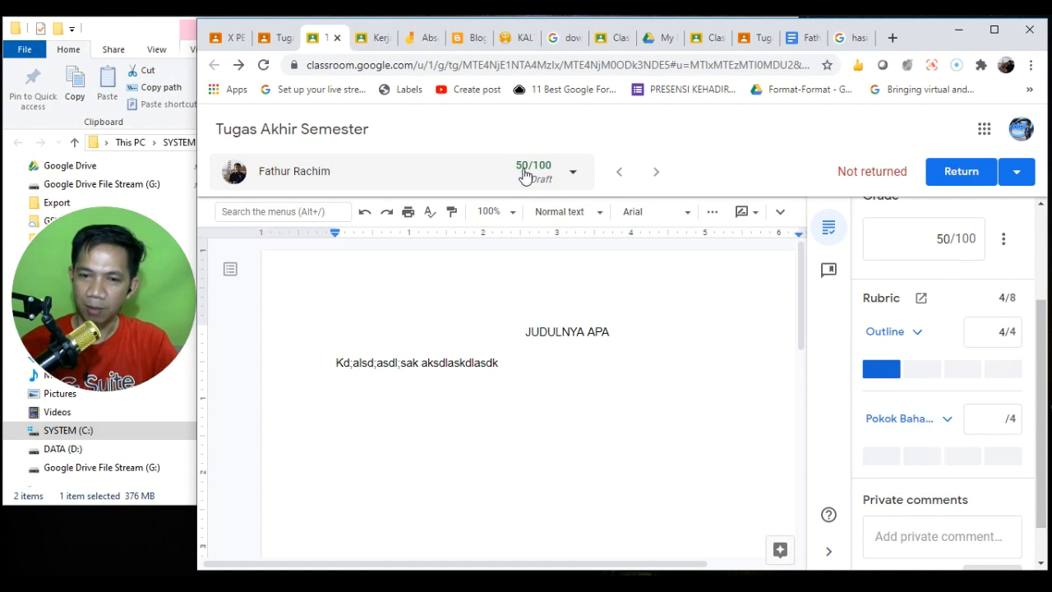
{"action": "left_click", "coordinate": [925, 457]}
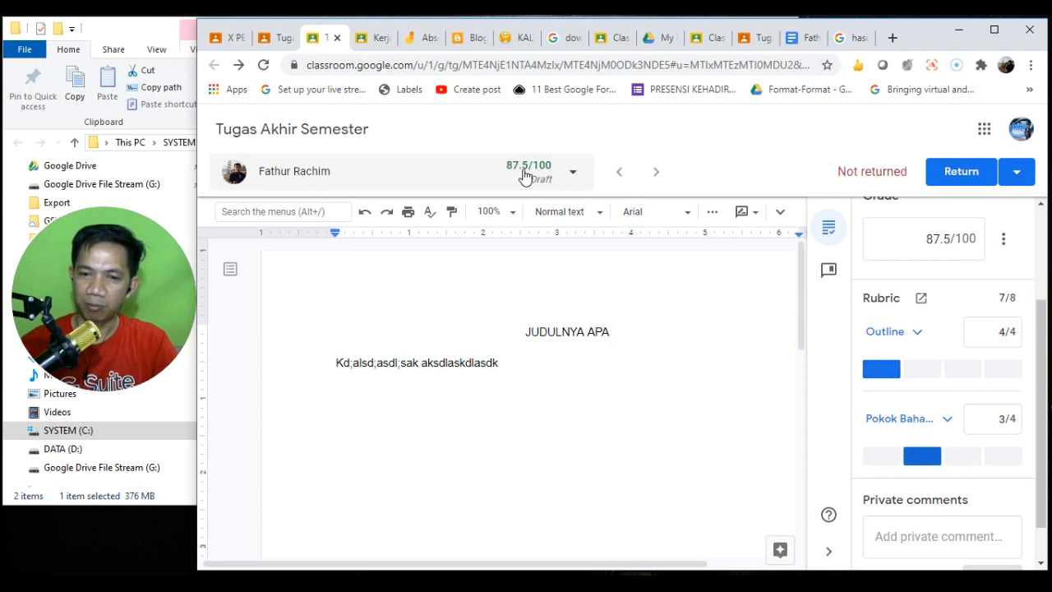
{"action": "left_click_drag", "start_coordinate": [1040, 408], "coordinate": [1047, 446]}
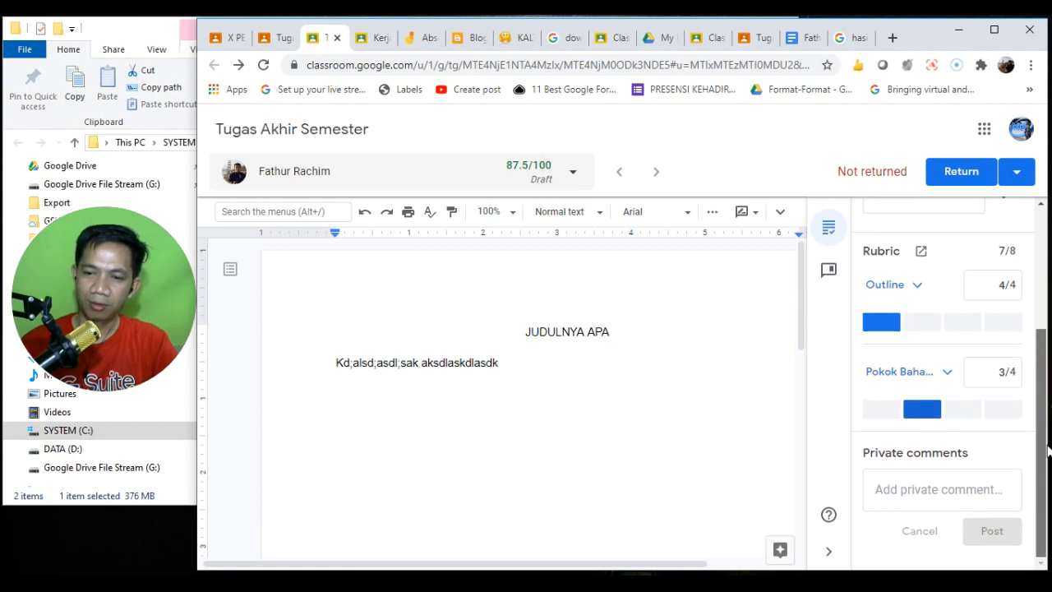
- Write the private comment 'Anda bisa memperbaiki lagi' to the student
{"action": "left_click", "coordinate": [959, 493]}
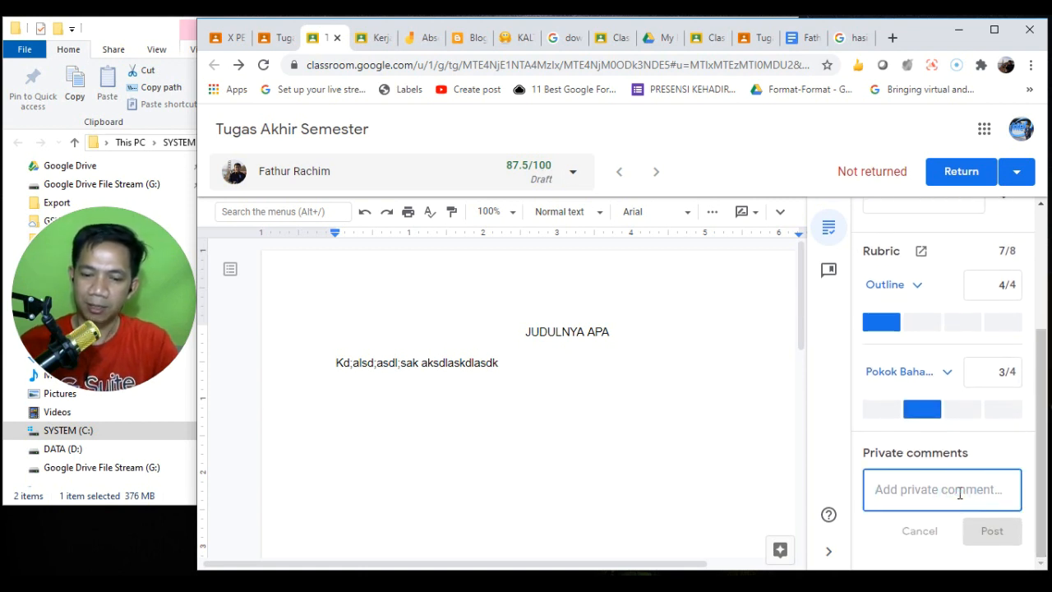
{"action": "type", "text": "Anda "}
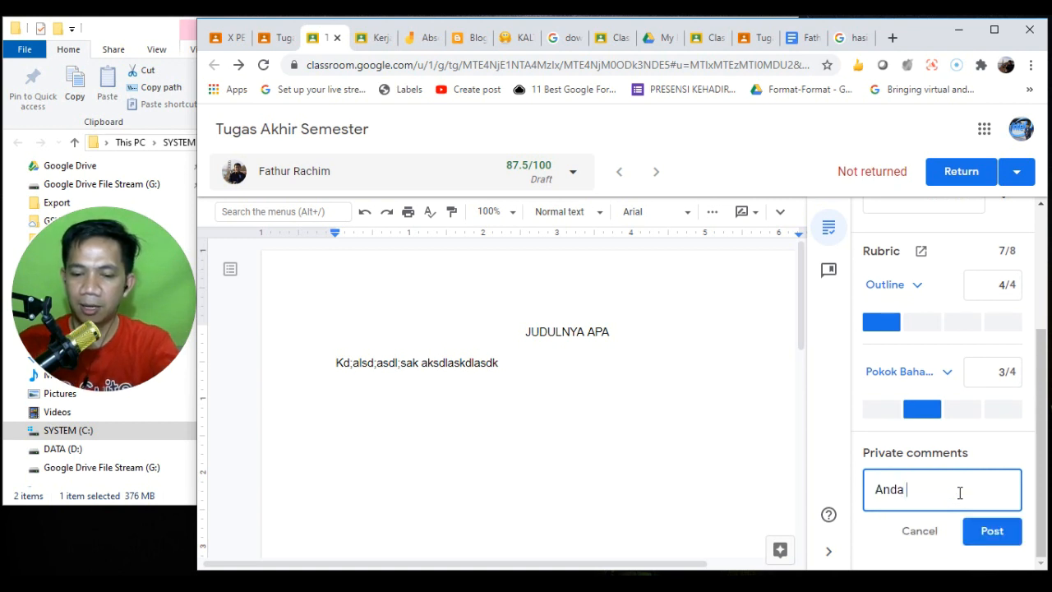
{"action": "type", "text": "bisa memperbai"}
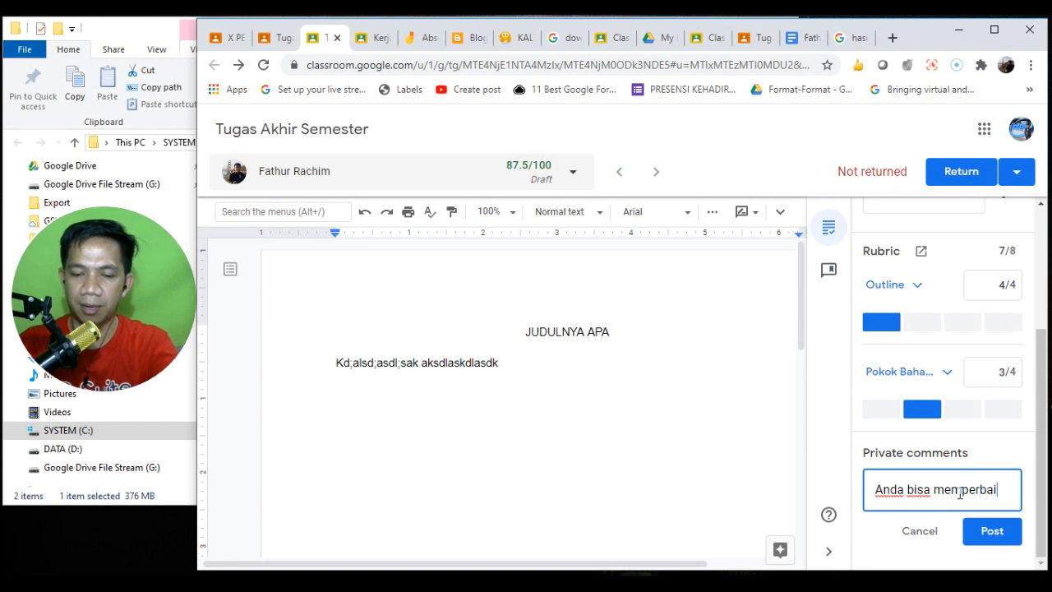
{"action": "type", "text": "ki lagi"}
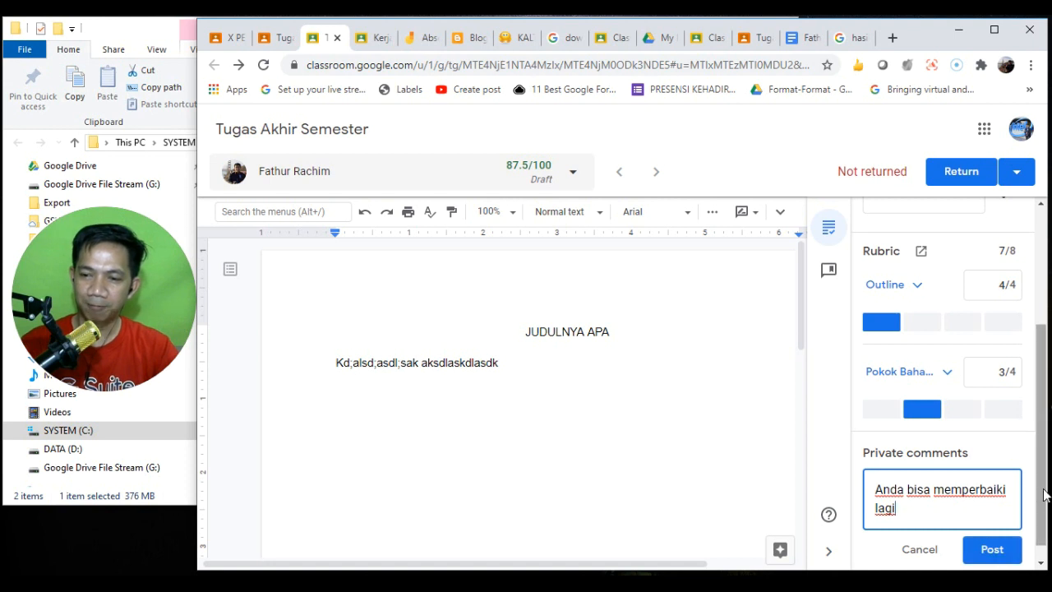
{"action": "scroll", "coordinate": [1044, 493], "scroll_direction": "down", "scroll_amount": 1}
{"action": "scroll", "coordinate": [1048, 513], "scroll_direction": "up", "scroll_amount": 3}
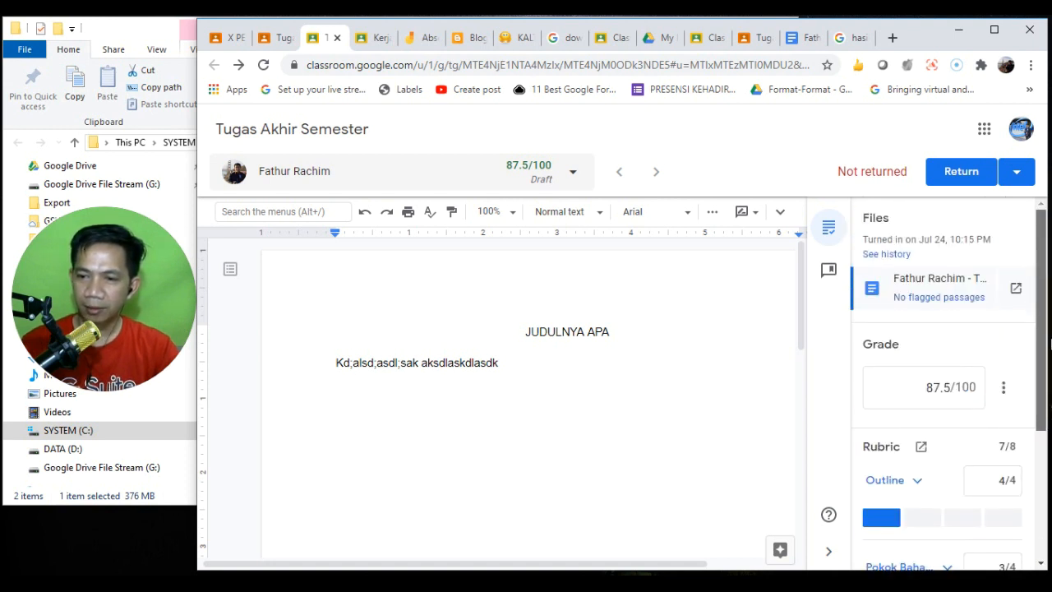
- Review the essay's originality report showing no flagged passages, then close it
{"action": "left_click", "coordinate": [957, 304]}
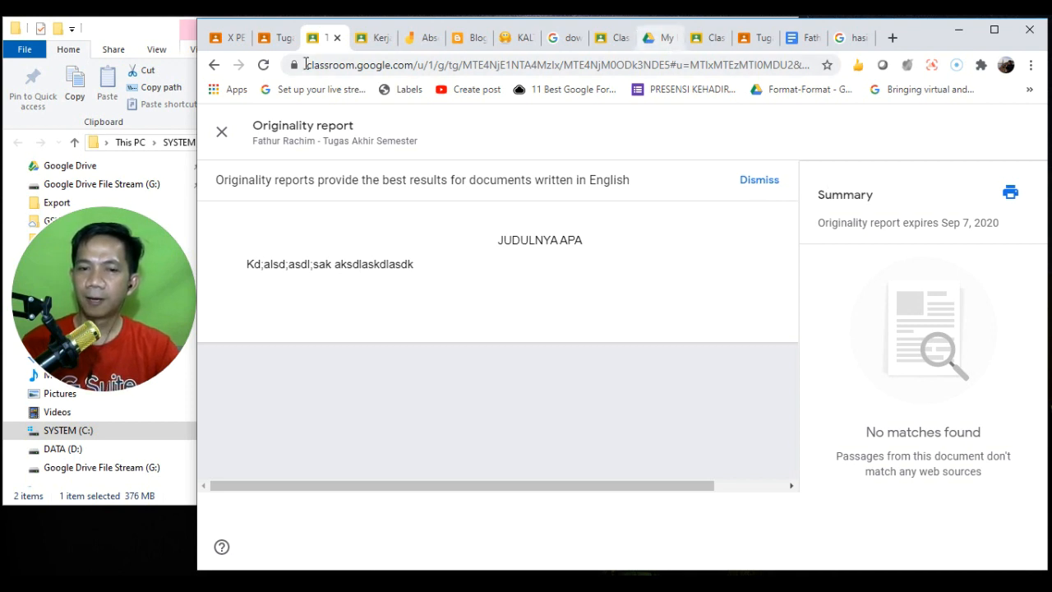
{"action": "left_click", "coordinate": [277, 37]}
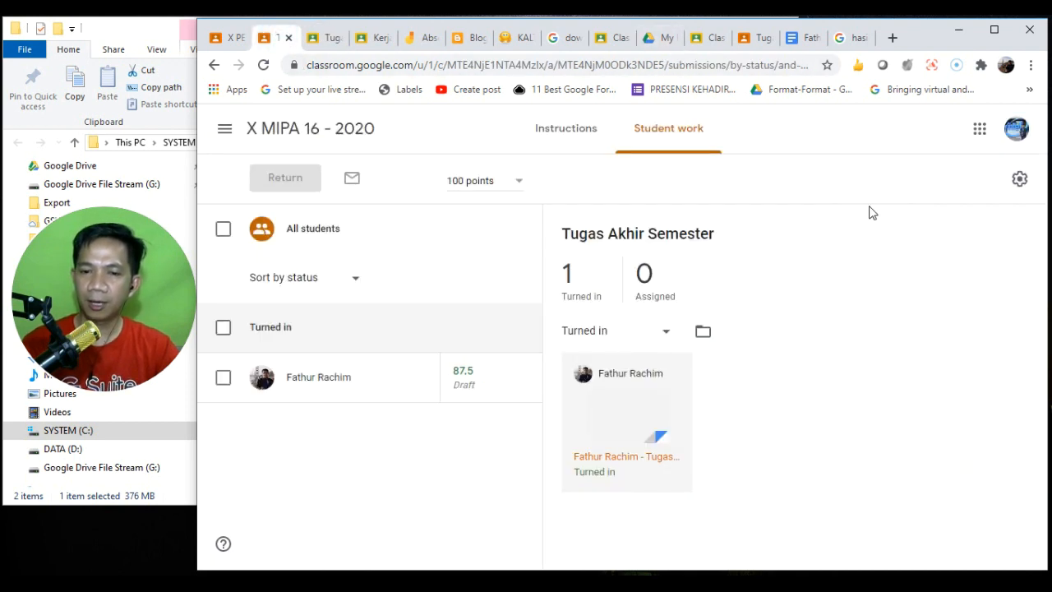
{"action": "left_click", "coordinate": [322, 38]}
{"action": "left_click", "coordinate": [221, 132]}
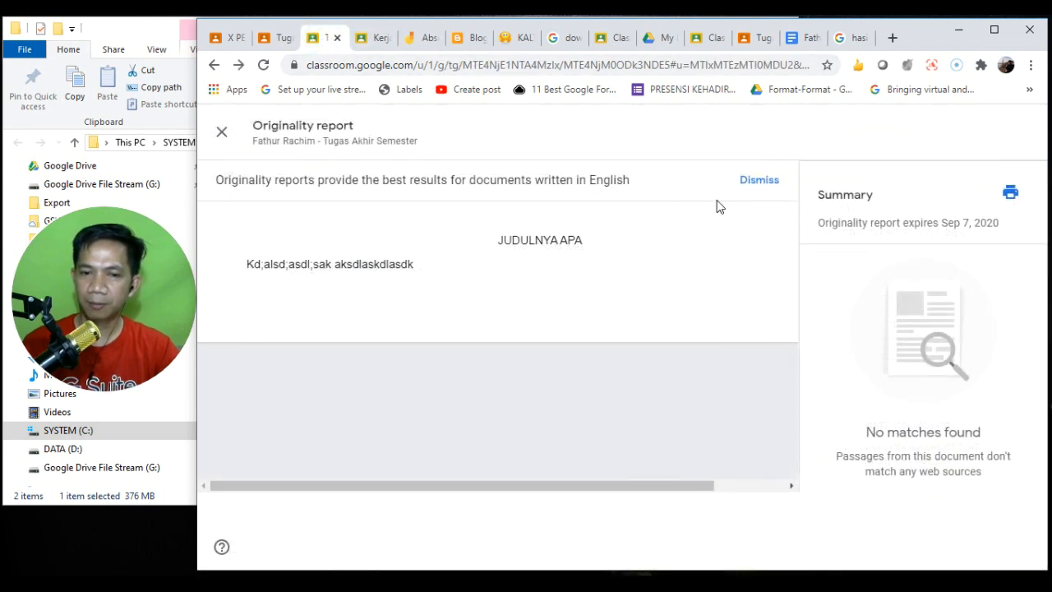
{"action": "left_click", "coordinate": [220, 131]}
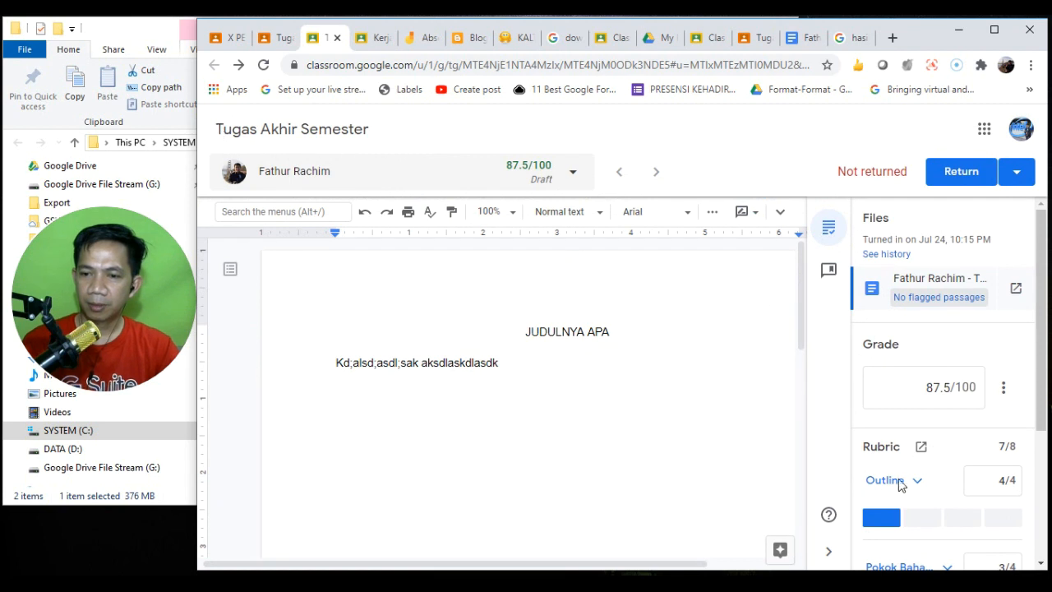
- Return the essay at 87.5/100 and switch to the student's Tugas Akhir Semester page
{"action": "left_click", "coordinate": [958, 177]}
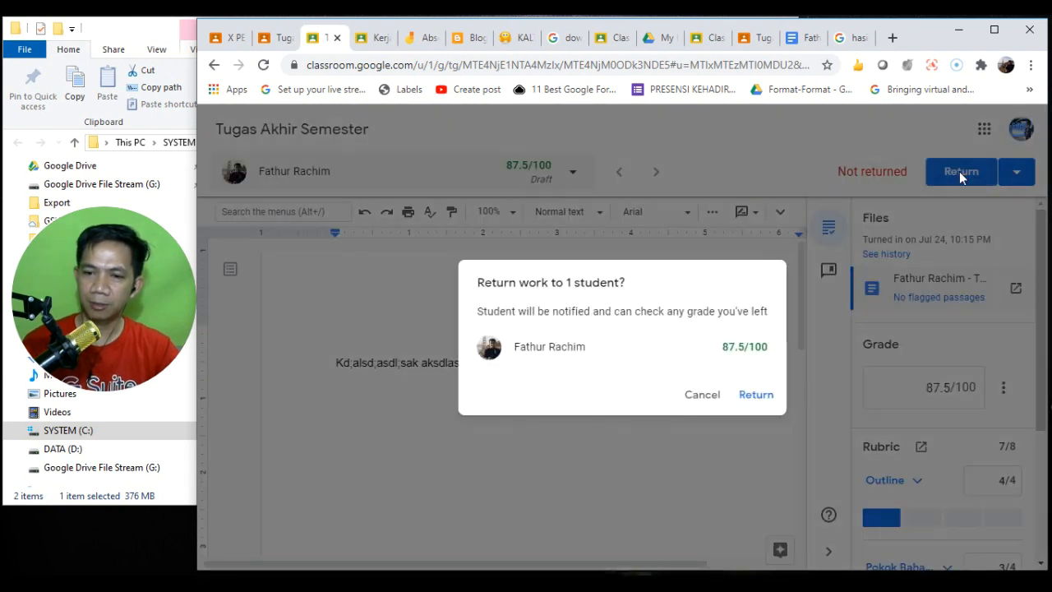
{"action": "left_click", "coordinate": [751, 395]}
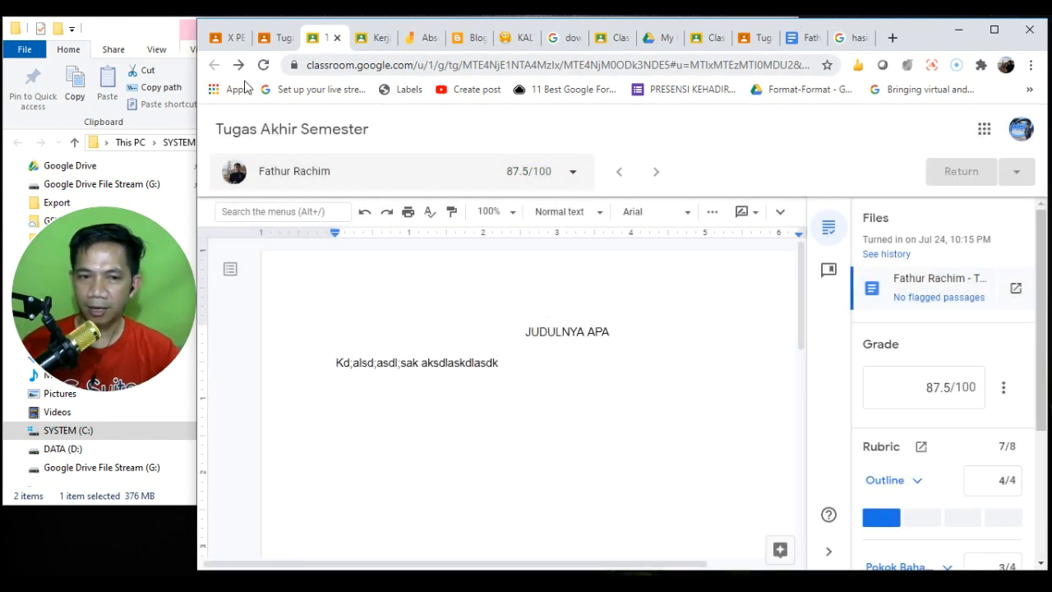
{"action": "left_click", "coordinate": [131, 24]}
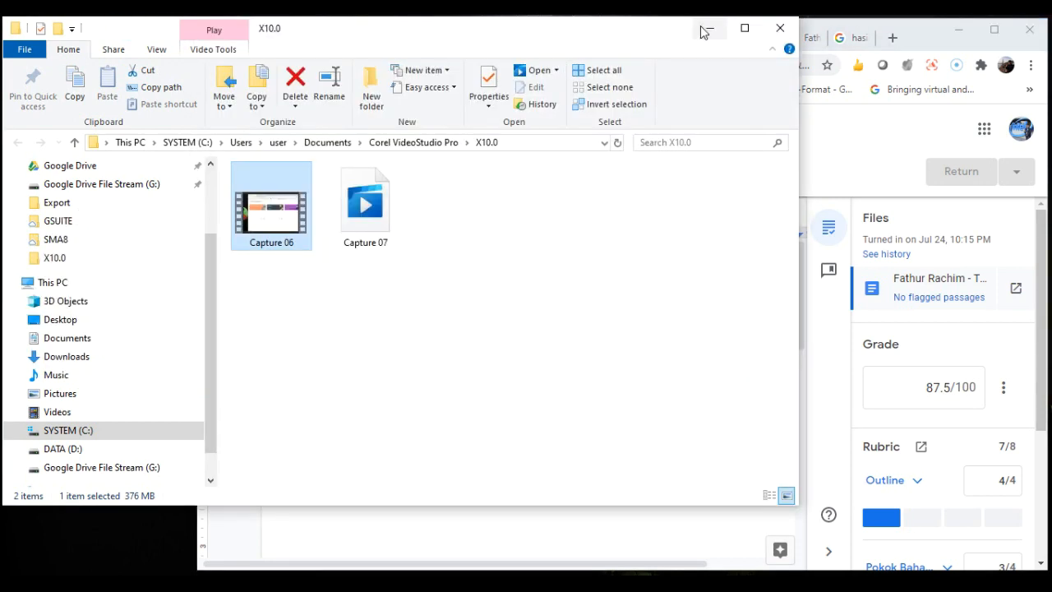
{"action": "left_click", "coordinate": [703, 30]}
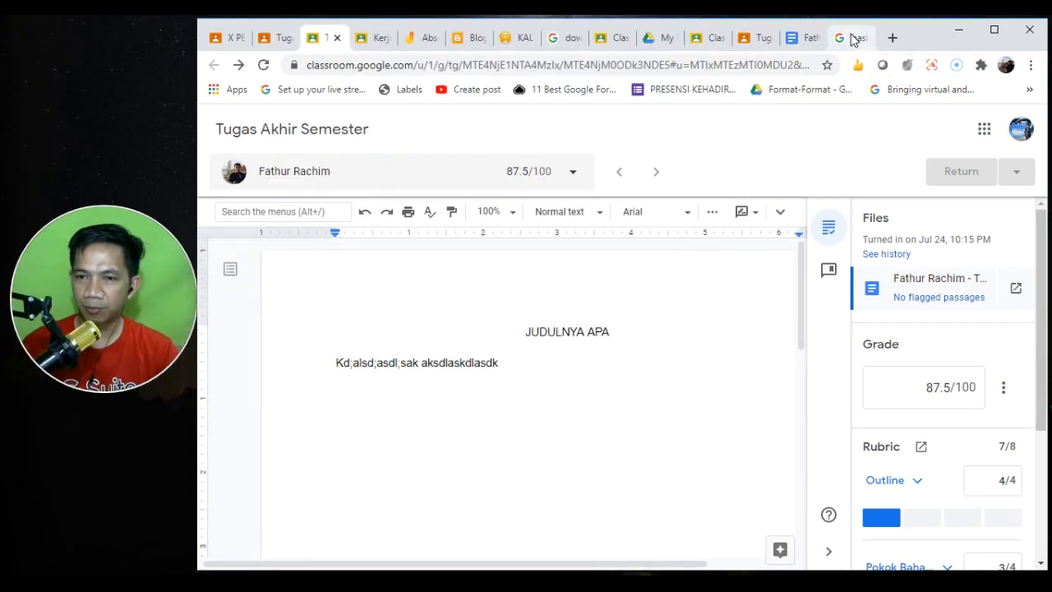
{"action": "left_click", "coordinate": [743, 38]}
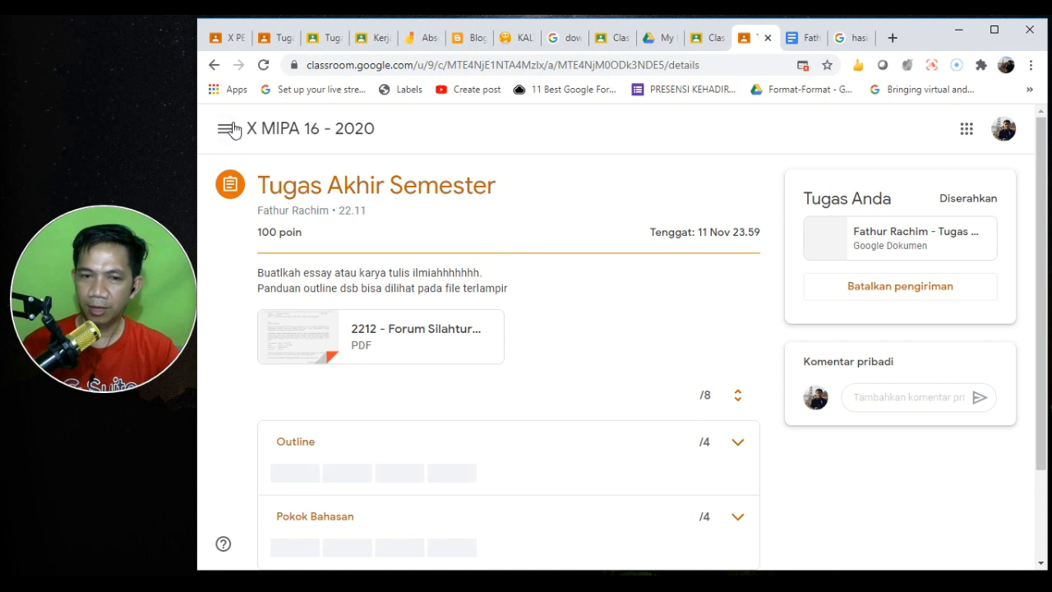
- Reload the student's view to check the grade, open the submitted essay, then return to grading
{"action": "left_click", "coordinate": [263, 66]}
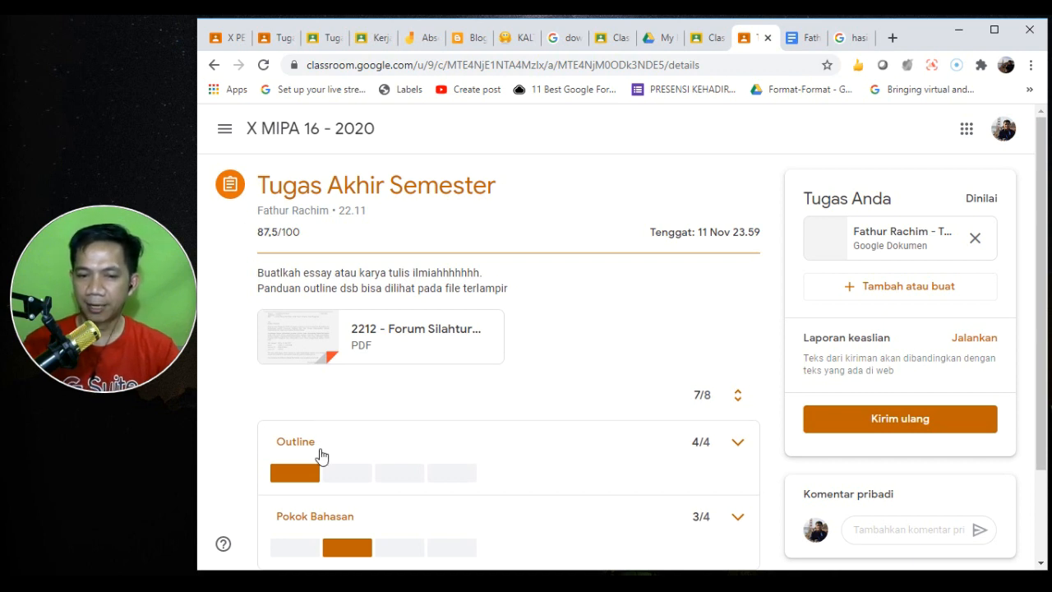
{"action": "mouse_move", "coordinate": [349, 549]}
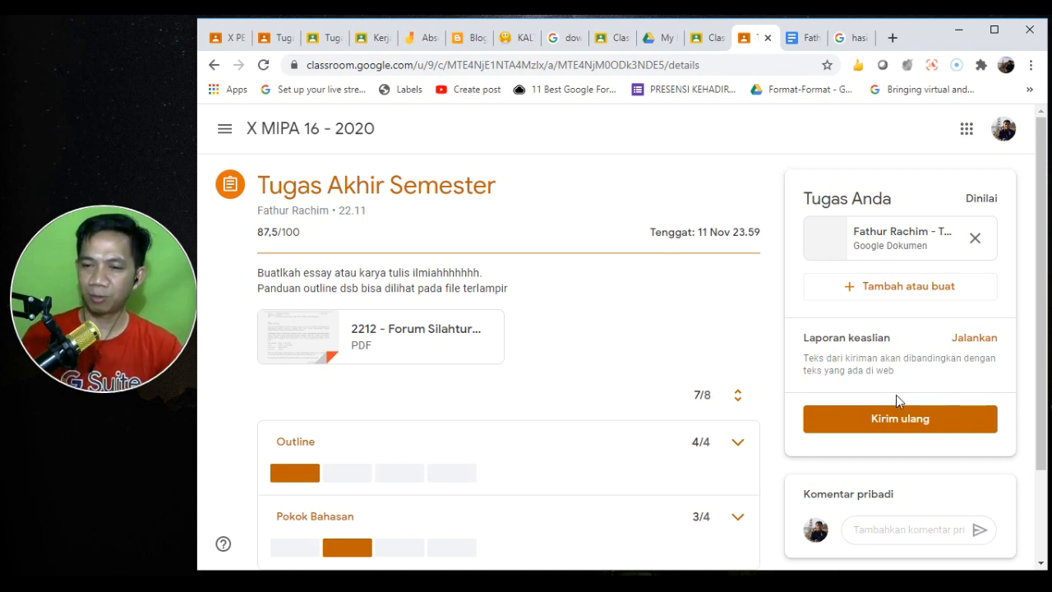
{"action": "mouse_move", "coordinate": [1046, 402]}
{"action": "left_mouse_down"}
{"action": "mouse_move", "coordinate": [1046, 490]}
{"action": "mouse_move", "coordinate": [1045, 397]}
{"action": "left_mouse_up"}
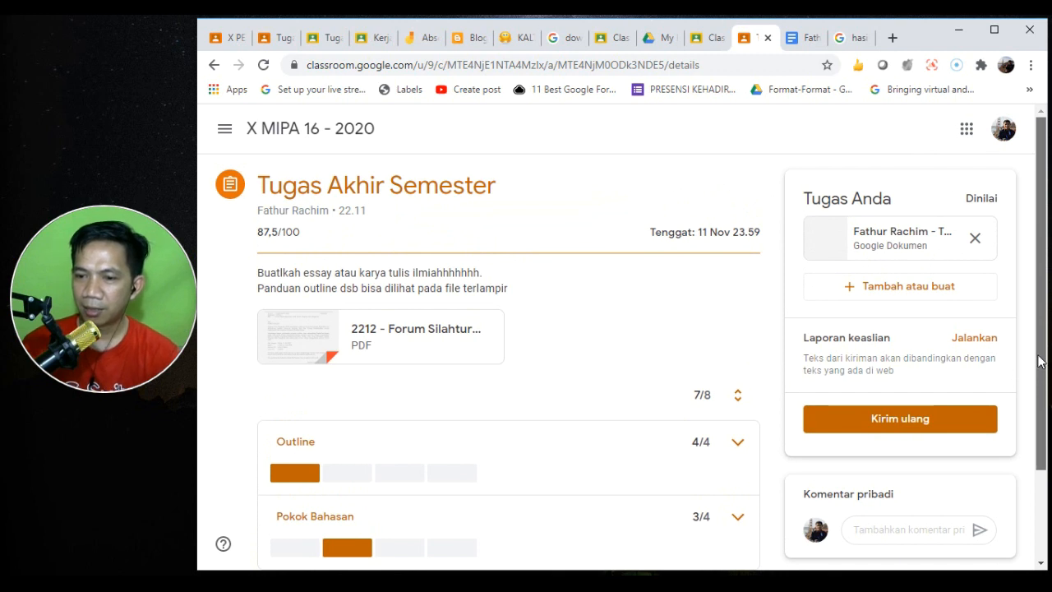
{"action": "left_click", "coordinate": [874, 236]}
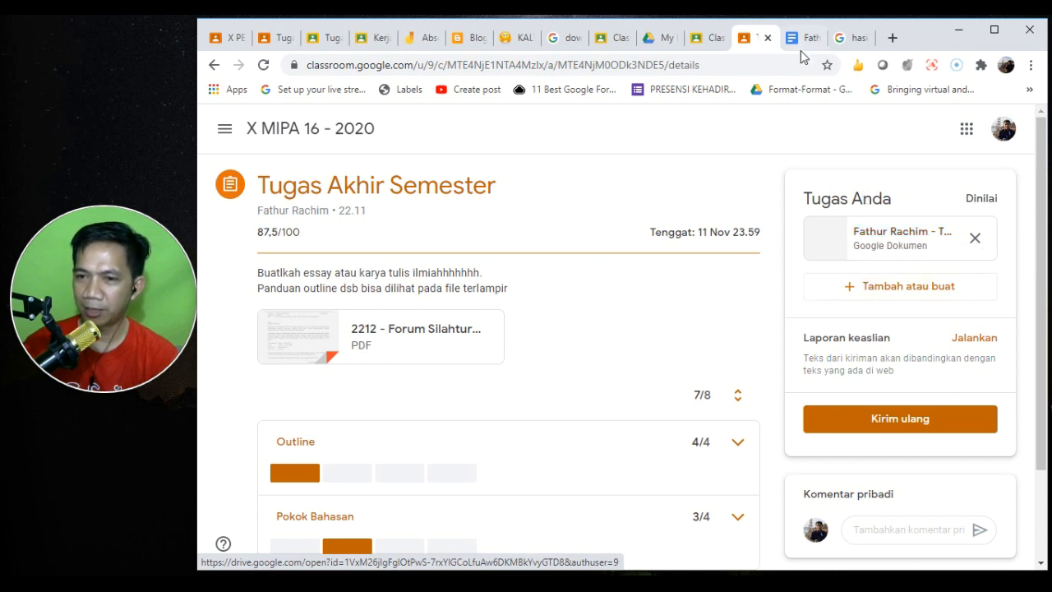
{"action": "left_click", "coordinate": [747, 323]}
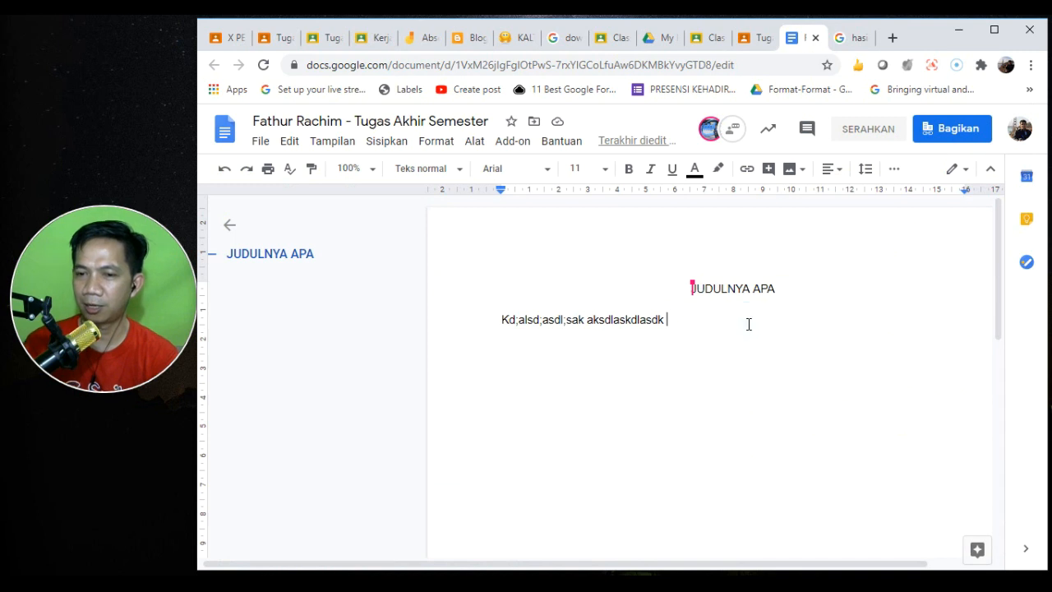
{"action": "left_click", "coordinate": [752, 35]}
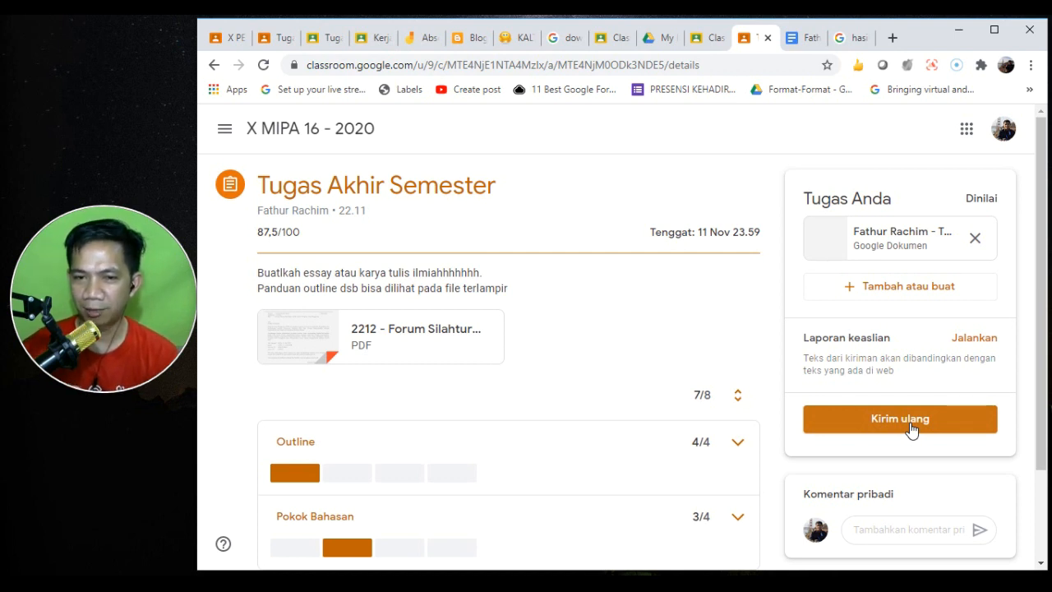
{"action": "left_click", "coordinate": [316, 37]}
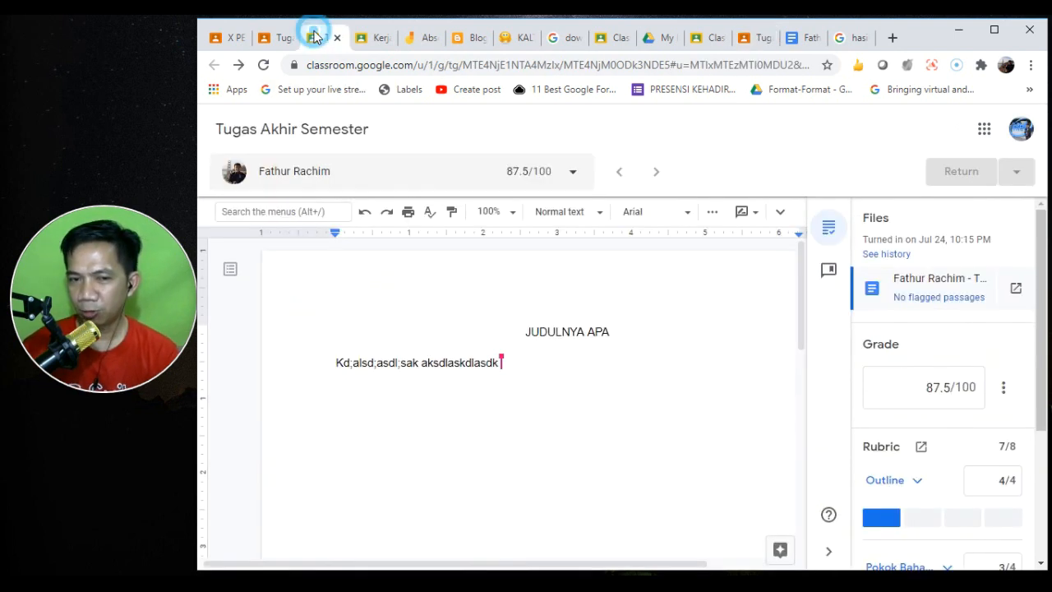
- From the class's Classwork page, create a new Quiz assignment with a Blank Quiz form
{"action": "left_click", "coordinate": [273, 38]}
{"action": "left_click", "coordinate": [569, 129]}
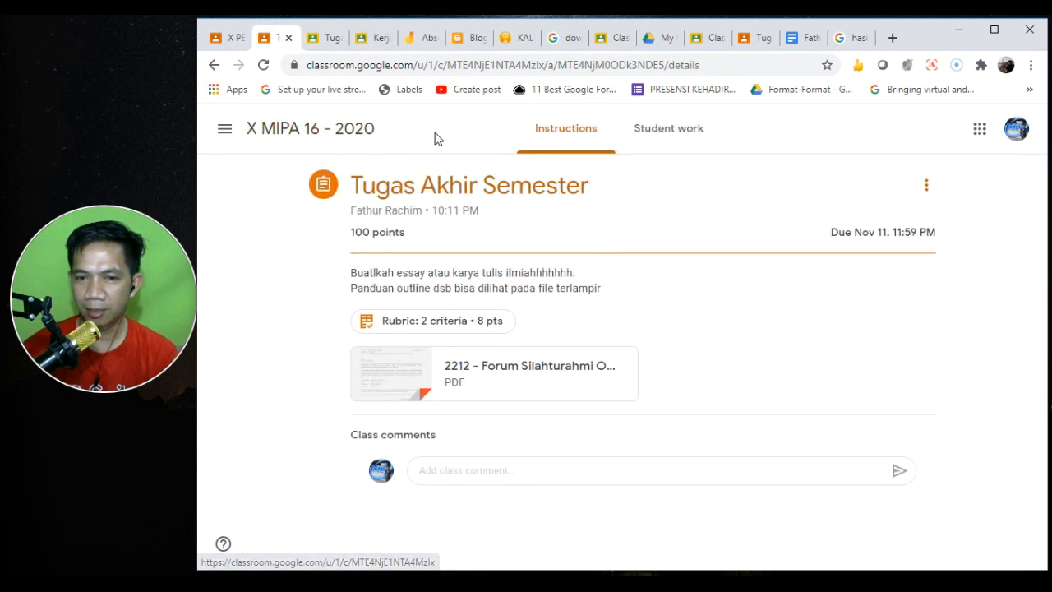
{"action": "left_click", "coordinate": [289, 129]}
{"action": "left_click", "coordinate": [567, 132]}
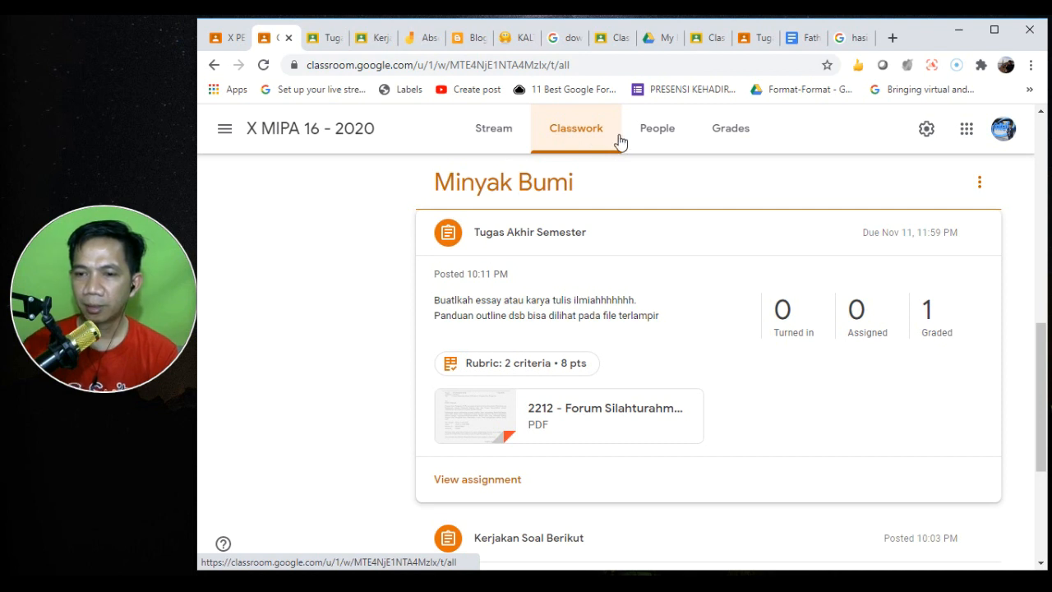
{"action": "left_click", "coordinate": [579, 193]}
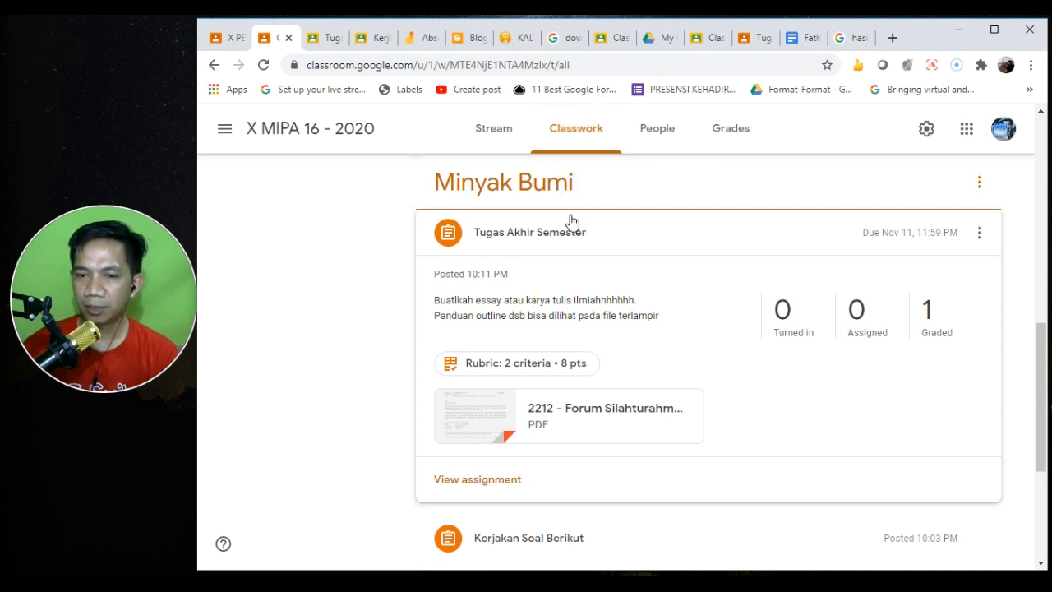
{"action": "left_click", "coordinate": [568, 224]}
{"action": "left_click_drag", "start_coordinate": [1043, 413], "coordinate": [1028, 170]}
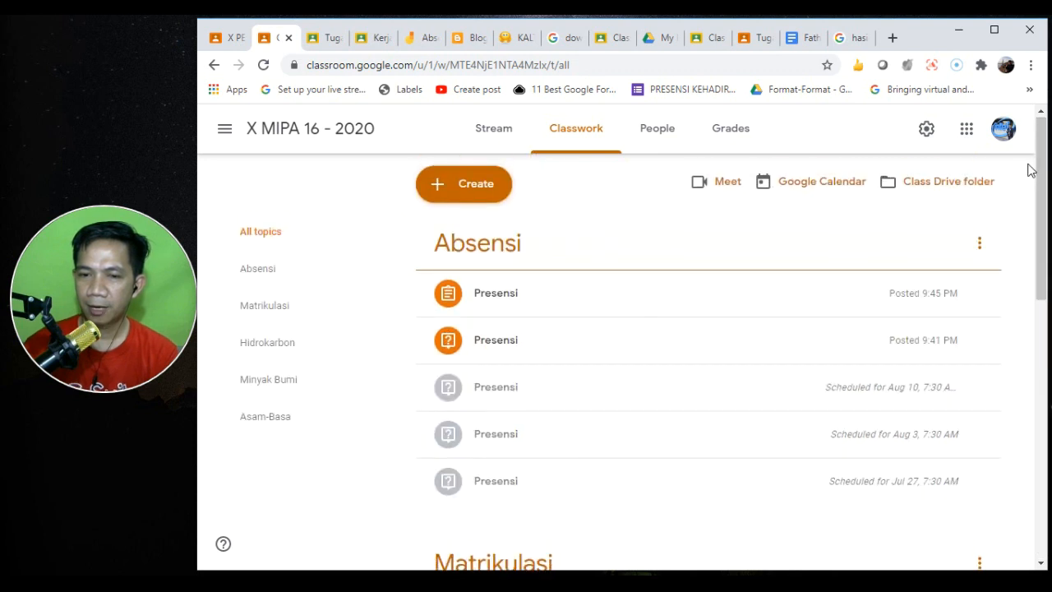
{"action": "left_click", "coordinate": [485, 197]}
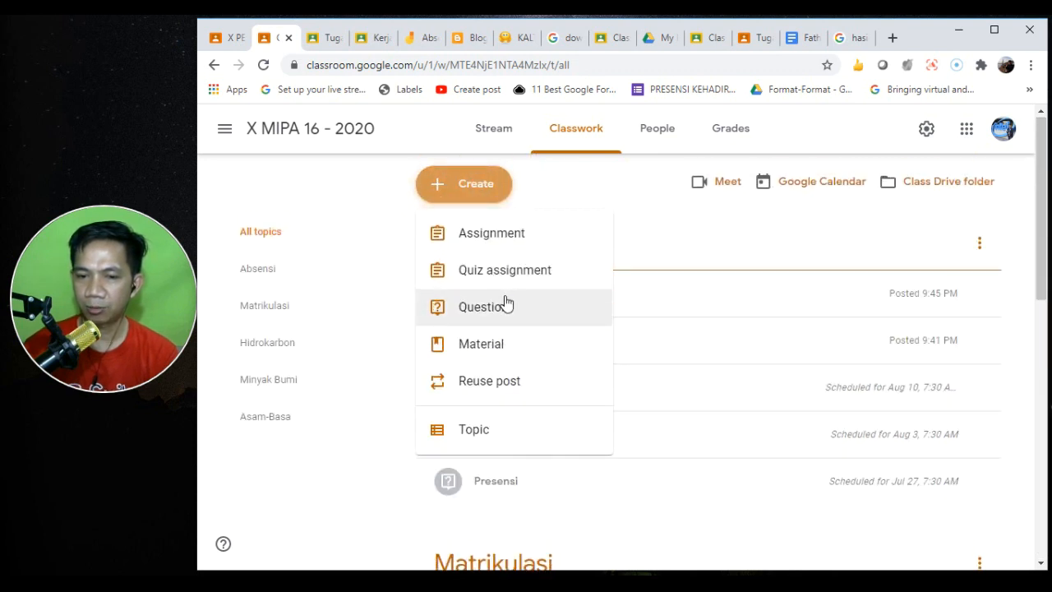
{"action": "left_click", "coordinate": [536, 274]}
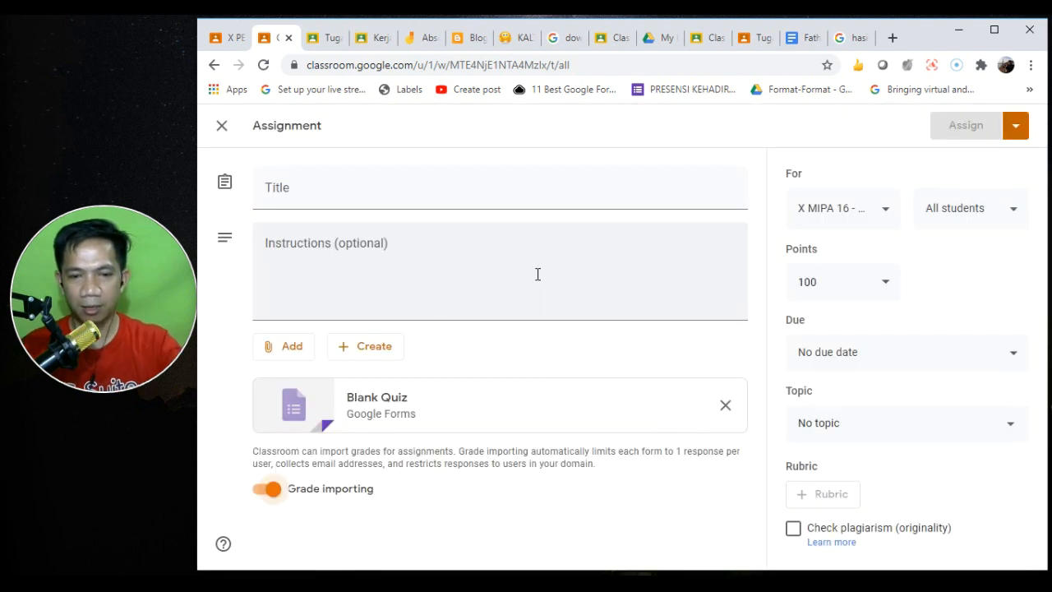
- Title the quiz assignment 'Latihan Soal' and try opening the attached Blank Quiz form
{"action": "left_click", "coordinate": [329, 194]}
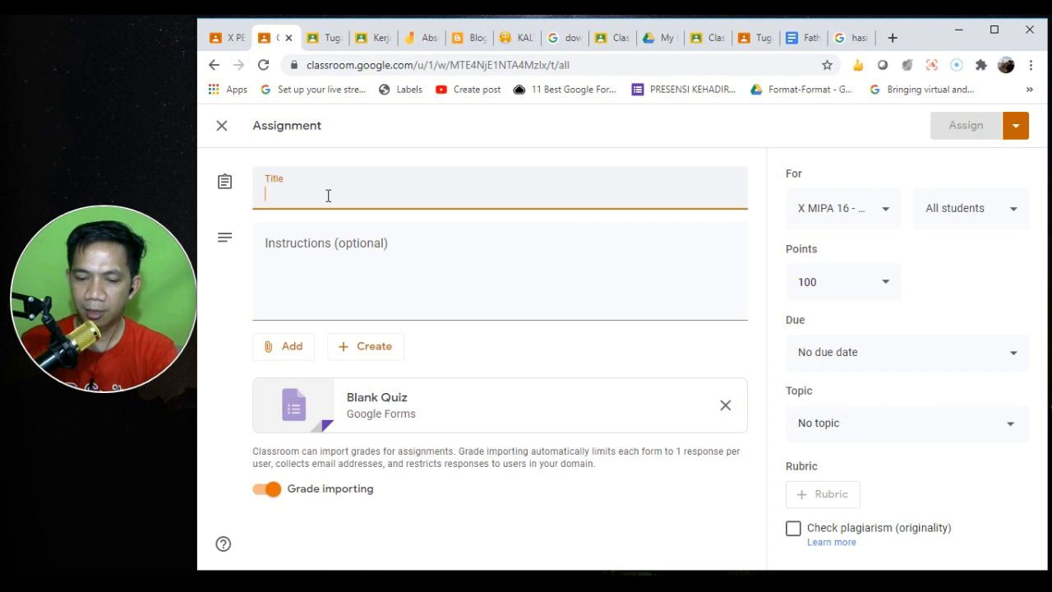
{"action": "type", "text": "Latihan Soal"}
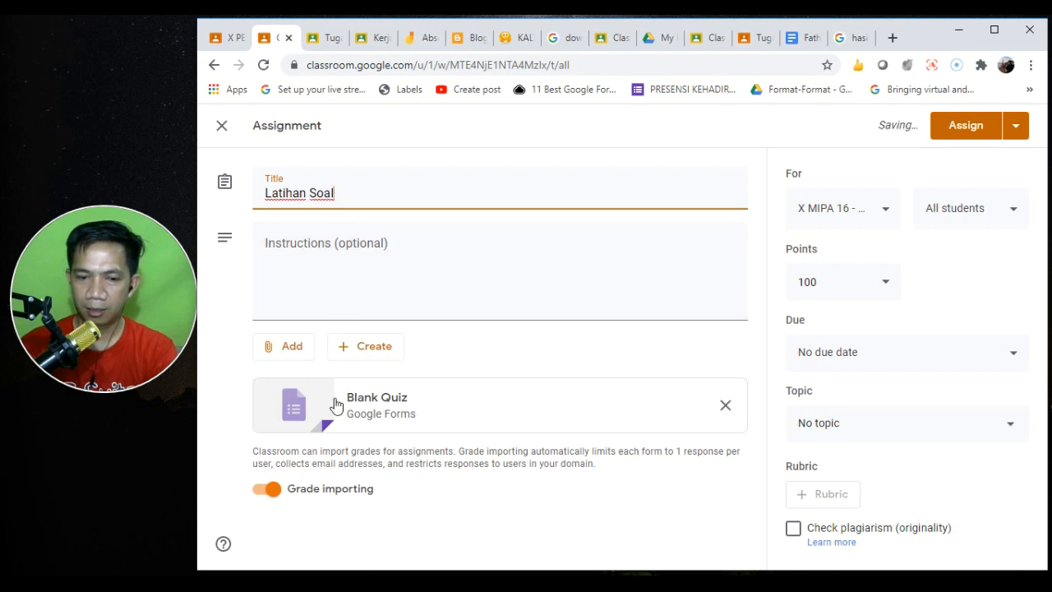
{"action": "left_click", "coordinate": [410, 405]}
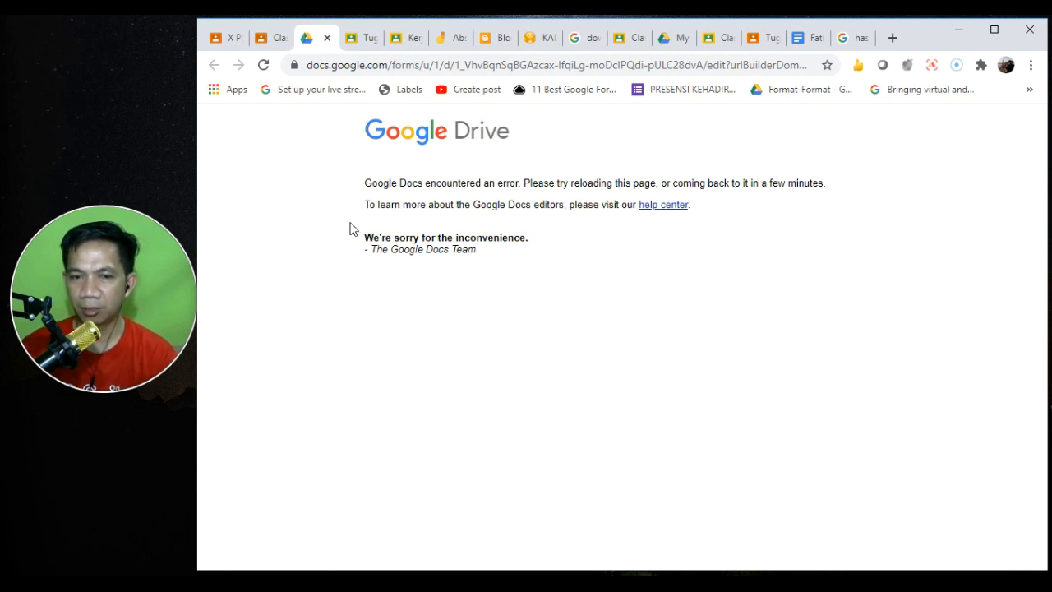
{"action": "left_click", "coordinate": [325, 38]}
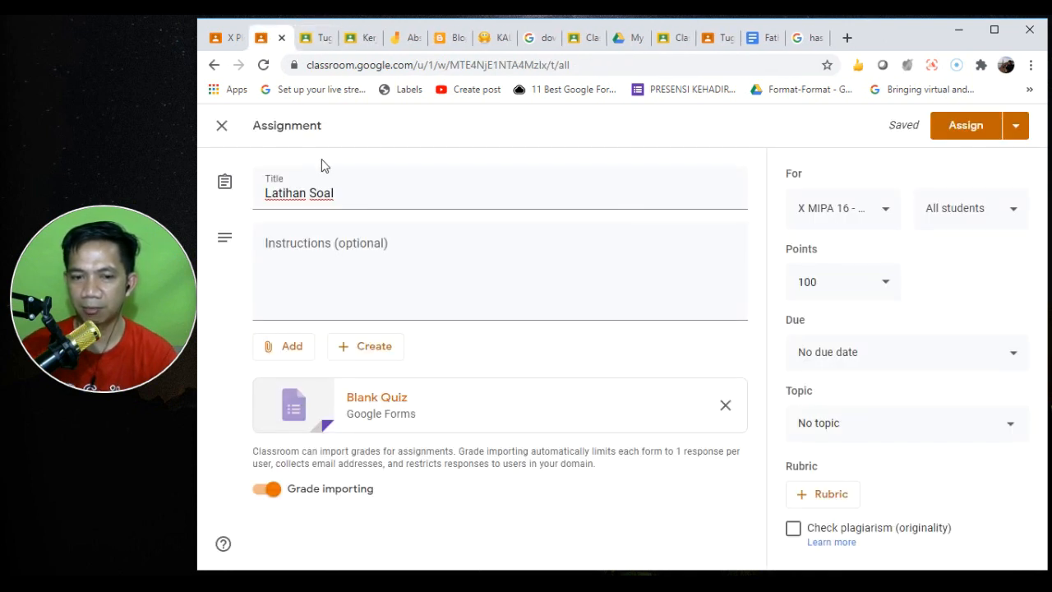
- Re-attach the Blank Quiz form from Google Drive and open it for editing
{"action": "left_click", "coordinate": [285, 351]}
{"action": "left_click", "coordinate": [311, 379]}
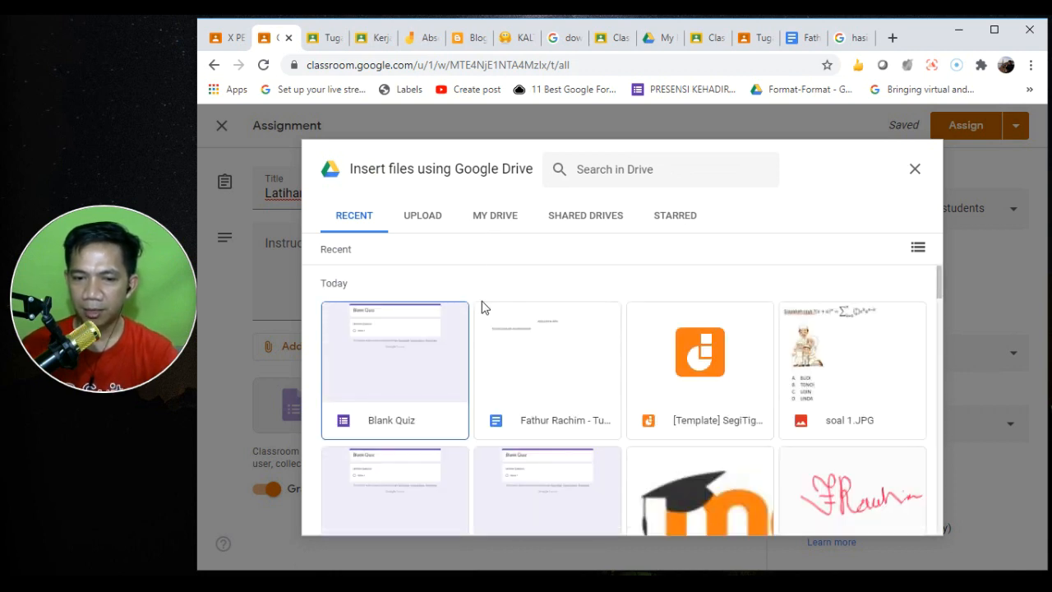
{"action": "double_click", "coordinate": [393, 386]}
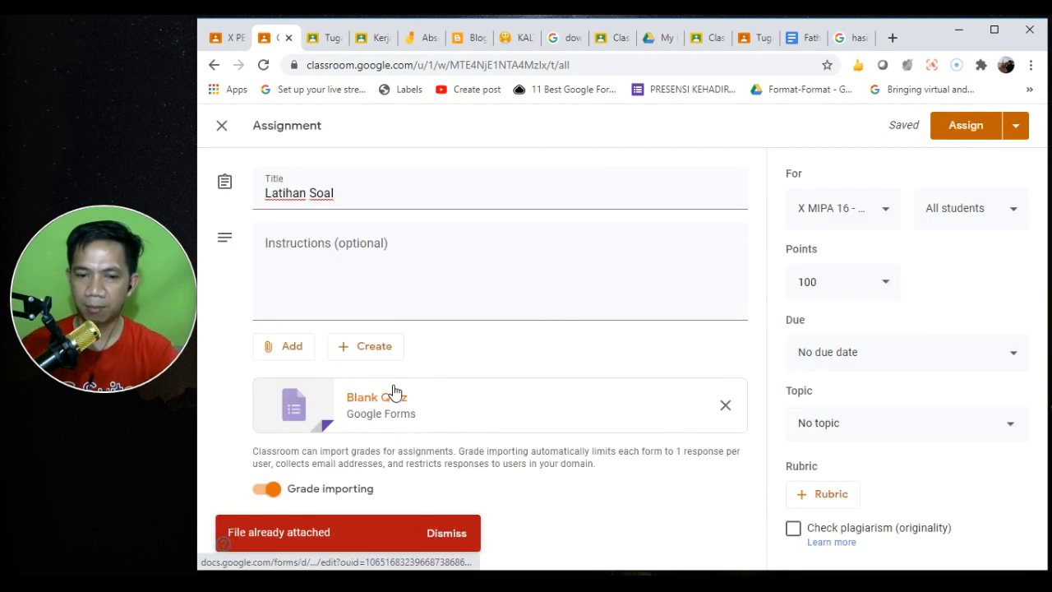
{"action": "left_click", "coordinate": [725, 408]}
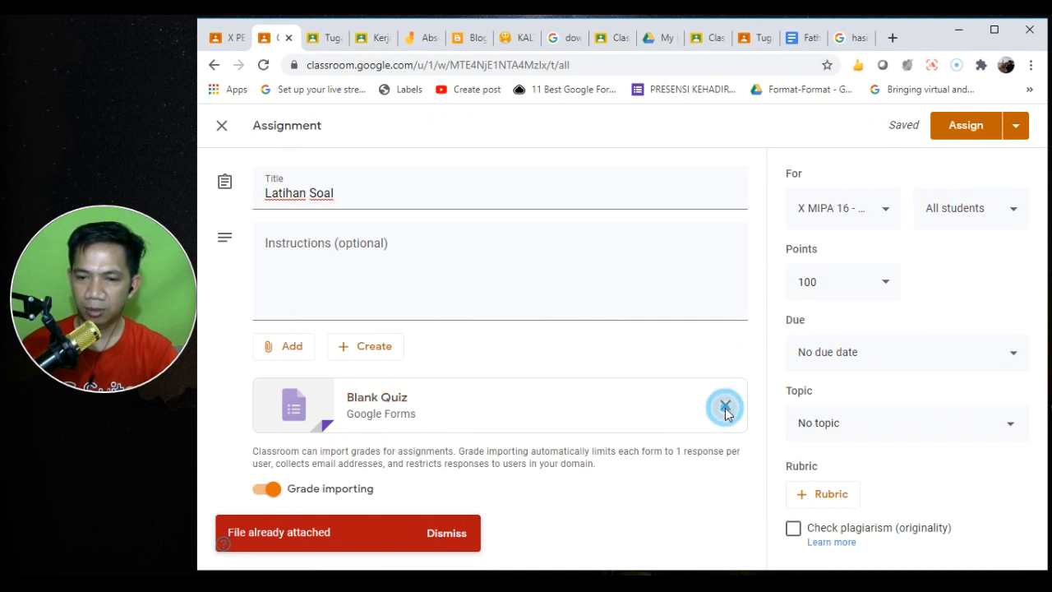
{"action": "left_click", "coordinate": [283, 353]}
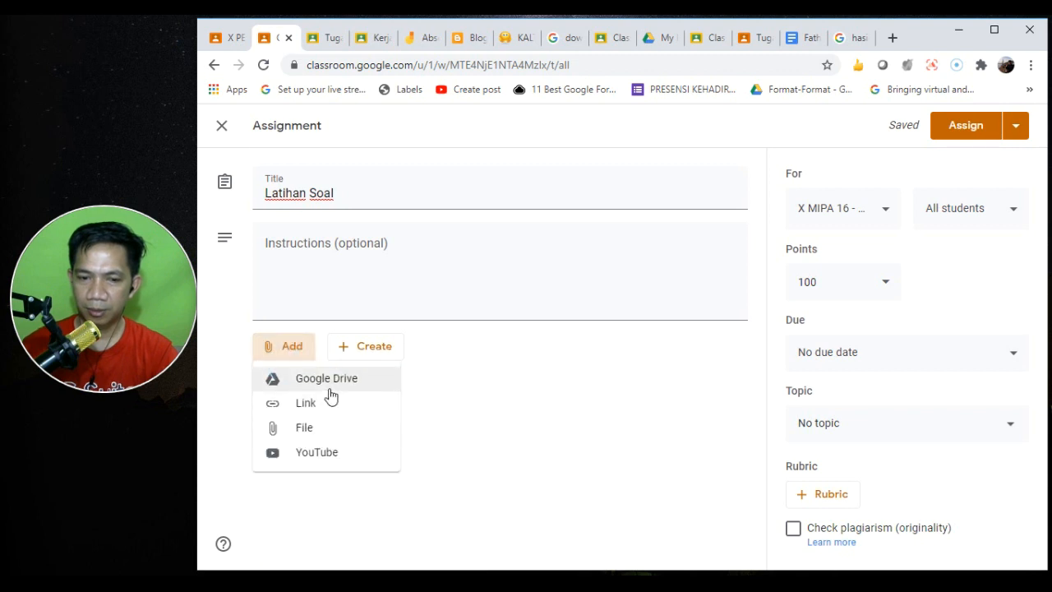
{"action": "left_click", "coordinate": [329, 386]}
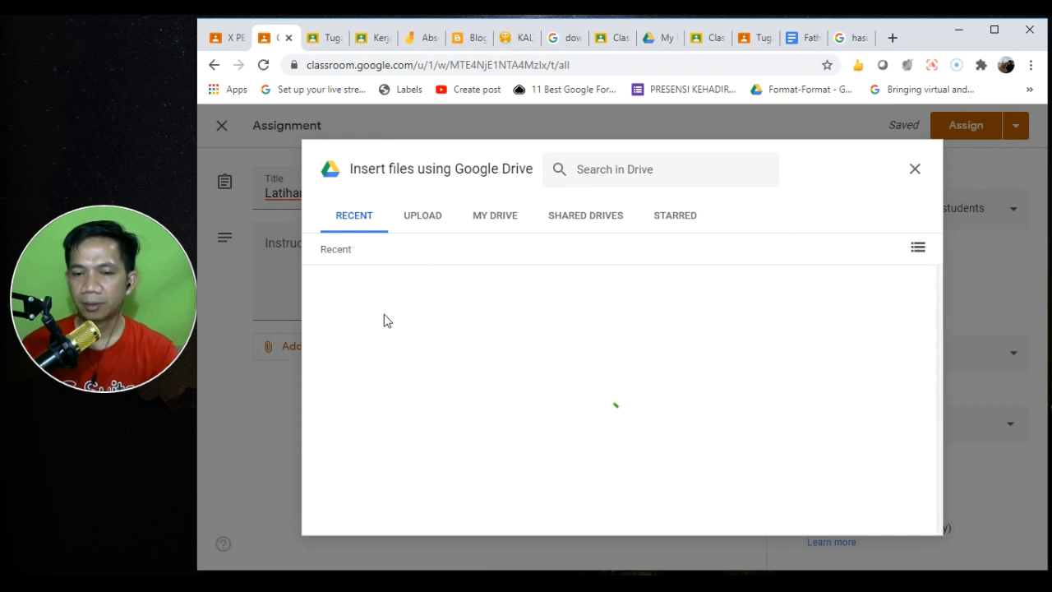
{"action": "double_click", "coordinate": [401, 359]}
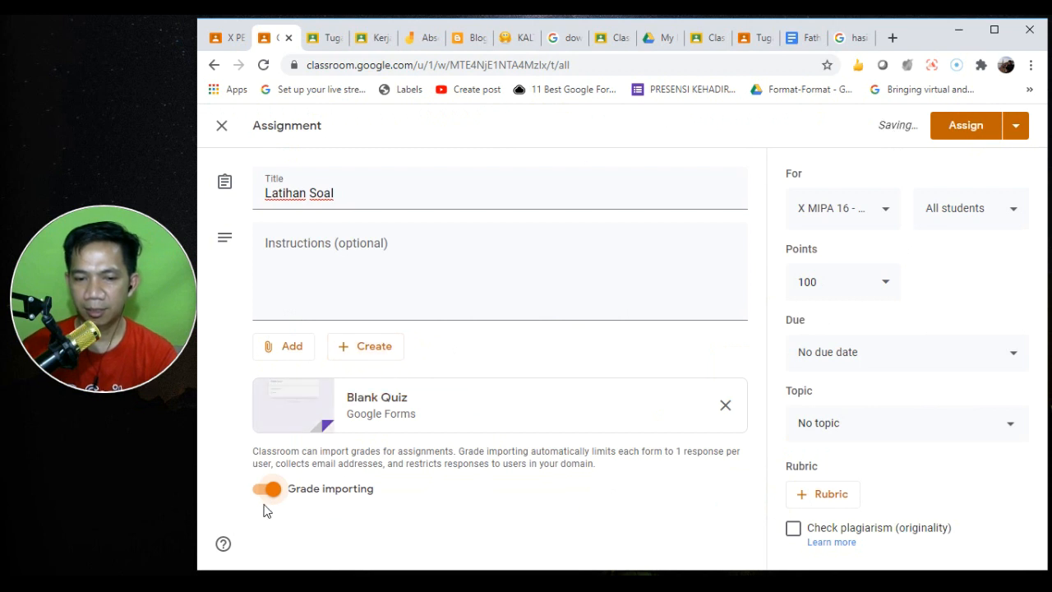
{"action": "left_click", "coordinate": [391, 402]}
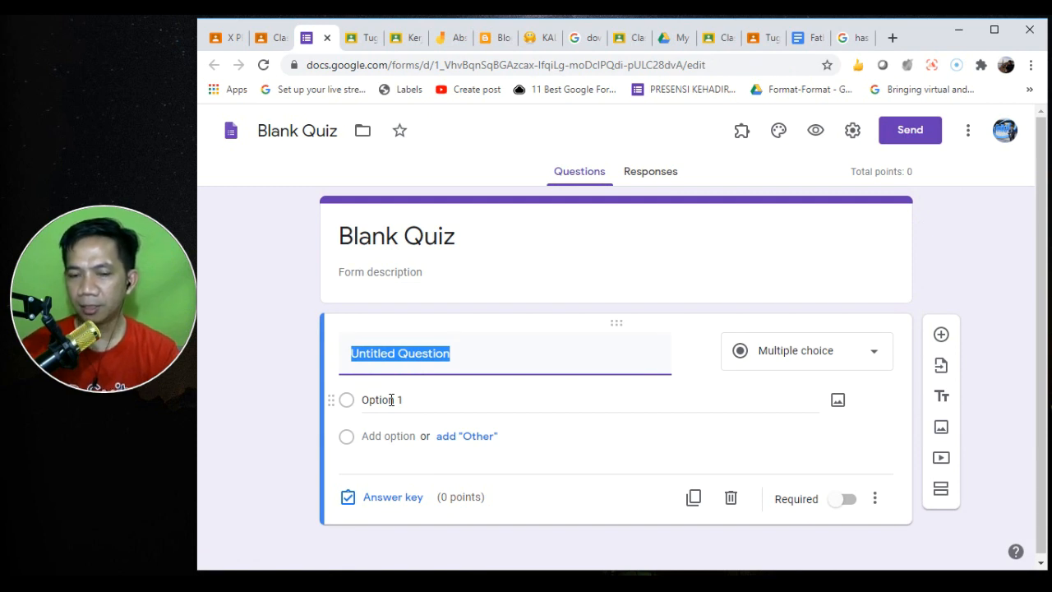
- Make the question multiple choice titled 'Siapakah Presiden Indonesia yang berkuasa sebelum tahun 2000'
{"action": "left_click", "coordinate": [876, 354]}
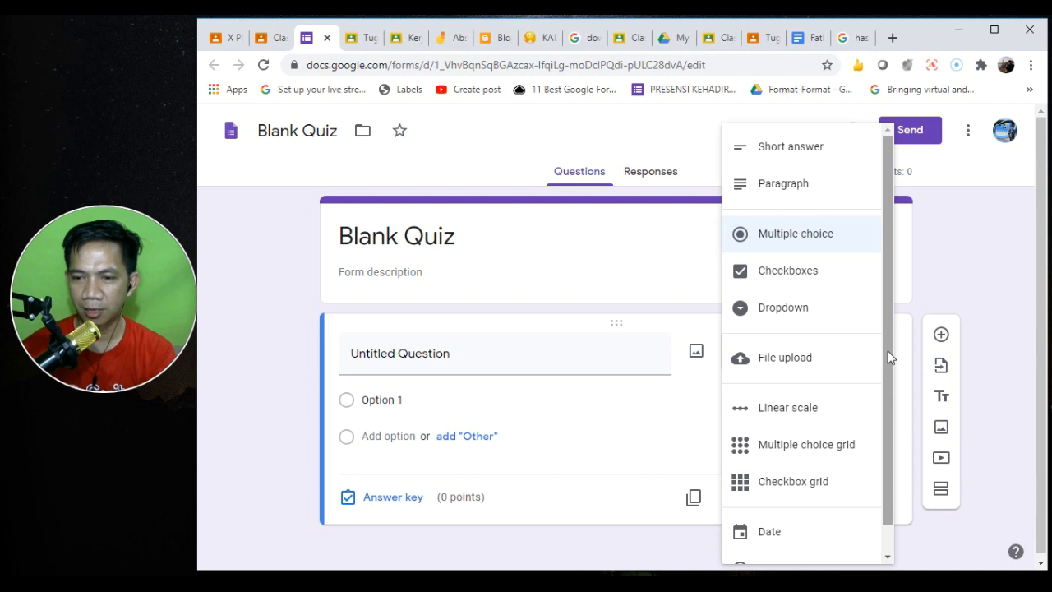
{"action": "left_click", "coordinate": [887, 351]}
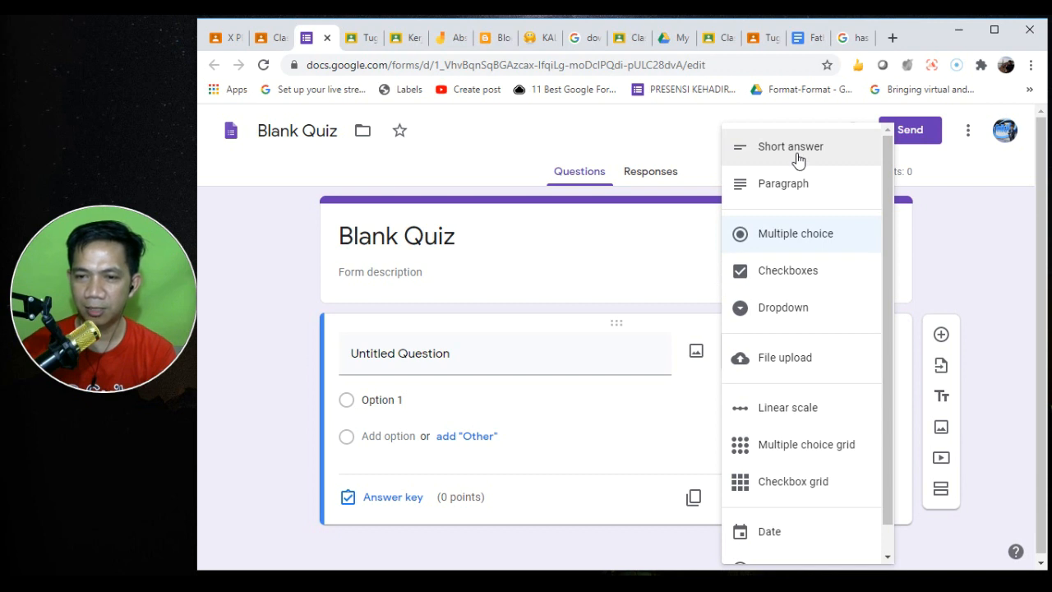
{"action": "left_click", "coordinate": [812, 236]}
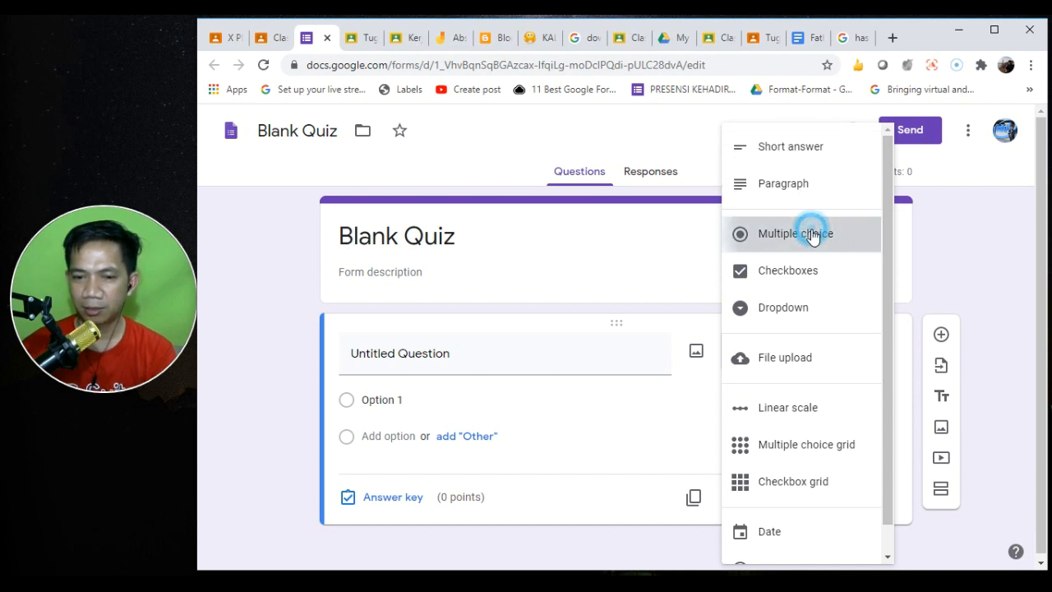
{"action": "left_click", "coordinate": [498, 356]}
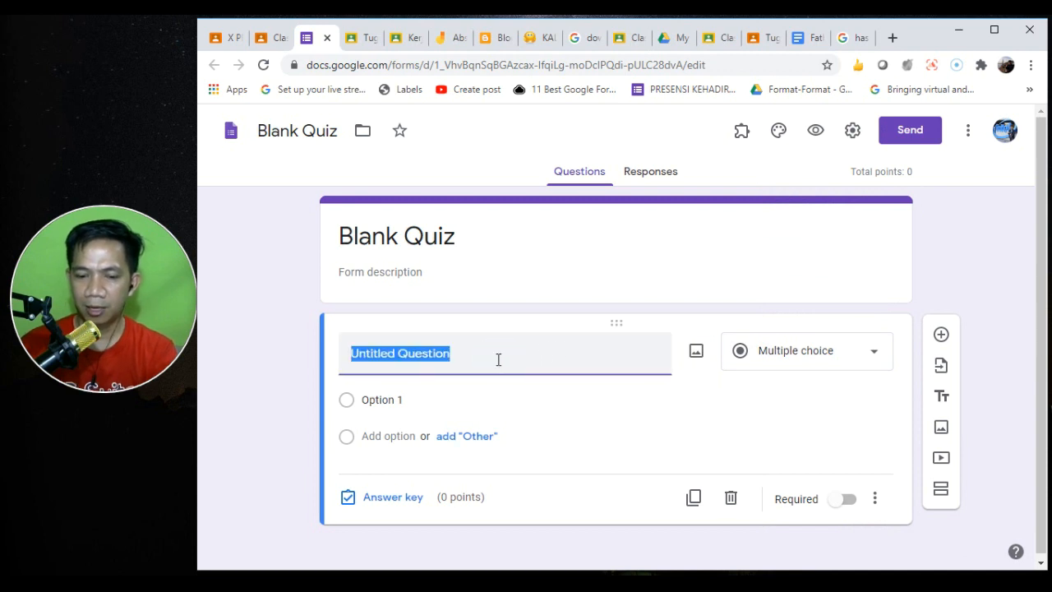
{"action": "type", "text": "a"}
{"action": "key", "text": "BackSpace"}
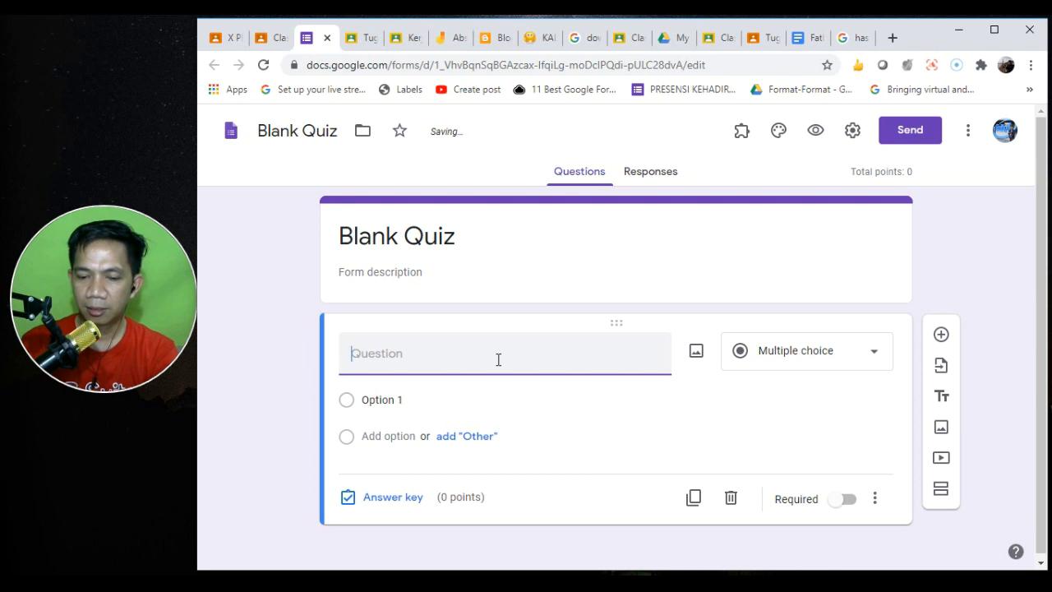
{"action": "type", "text": "Siapa"}
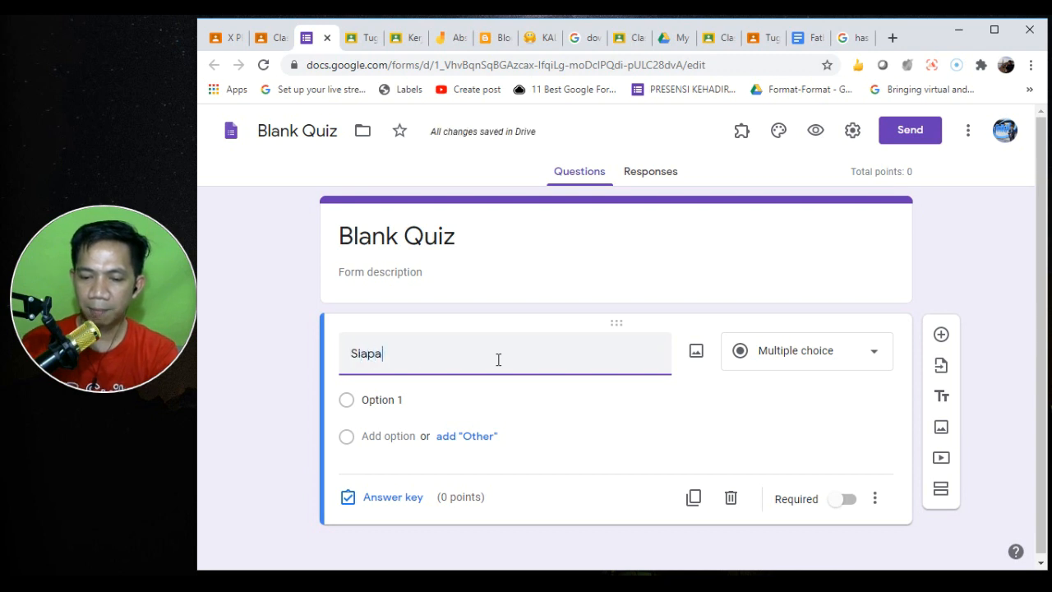
{"action": "type", "text": "kah Presiden Indoens"}
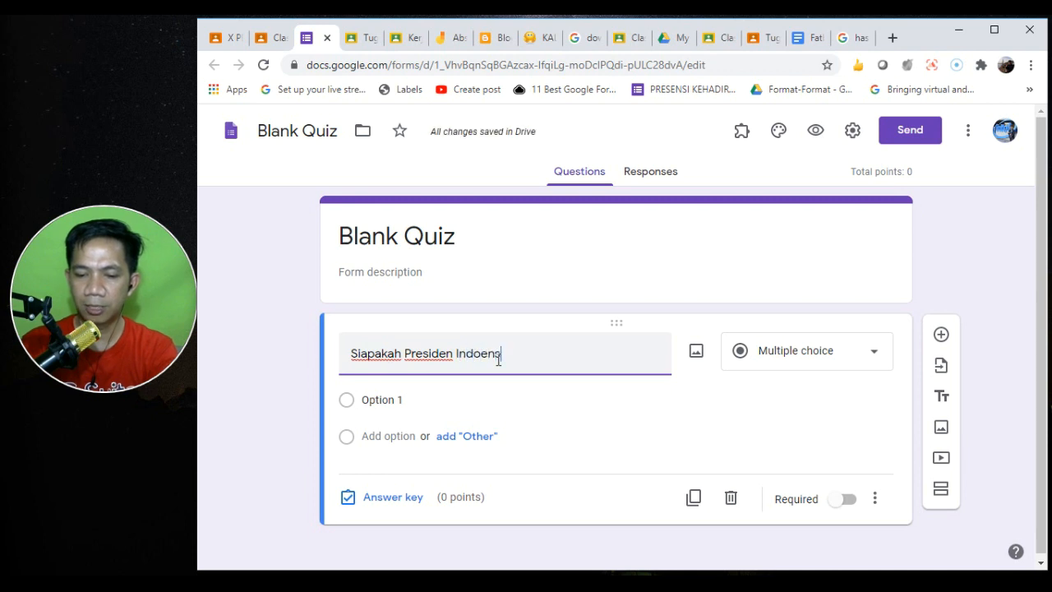
{"action": "type", "text": "ia yang "}
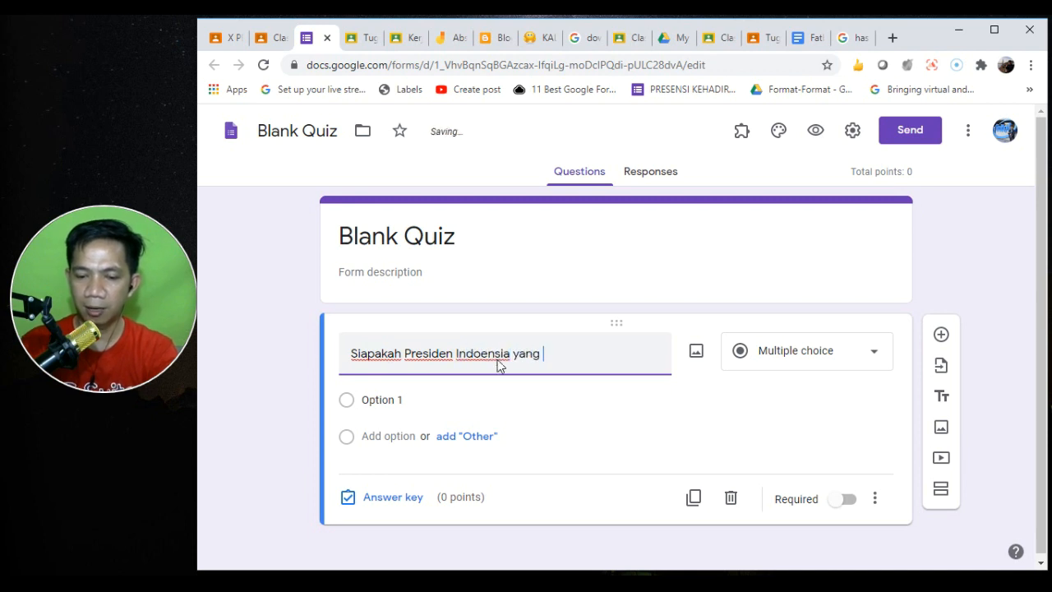
{"action": "type", "text": "berkuasa sebelum tahun 2020"}
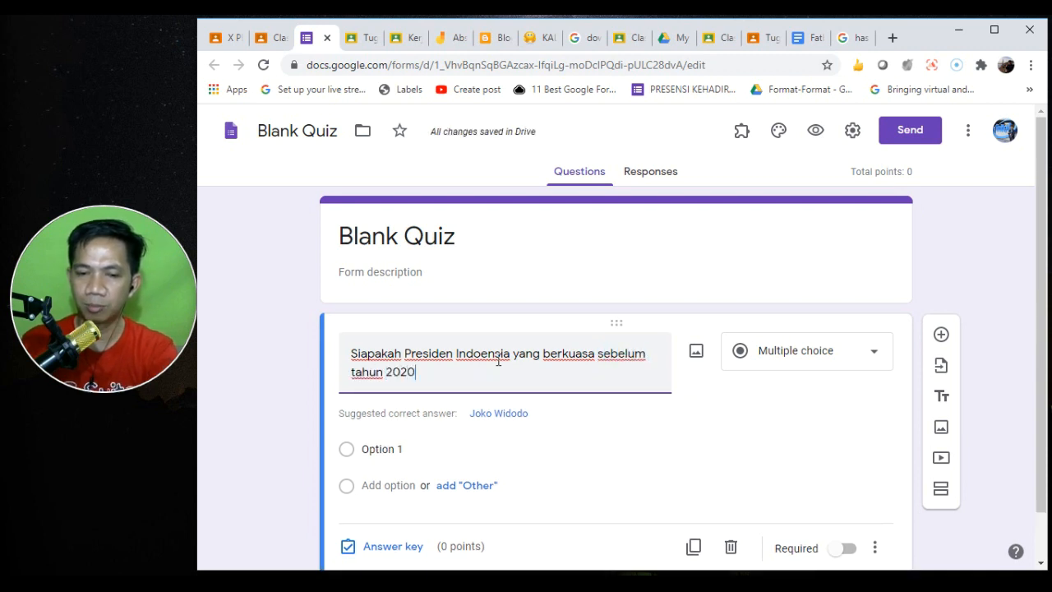
{"action": "key", "text": "BackSpace"}
{"action": "key", "text": "BackSpace"}
{"action": "type", "text": "00"}
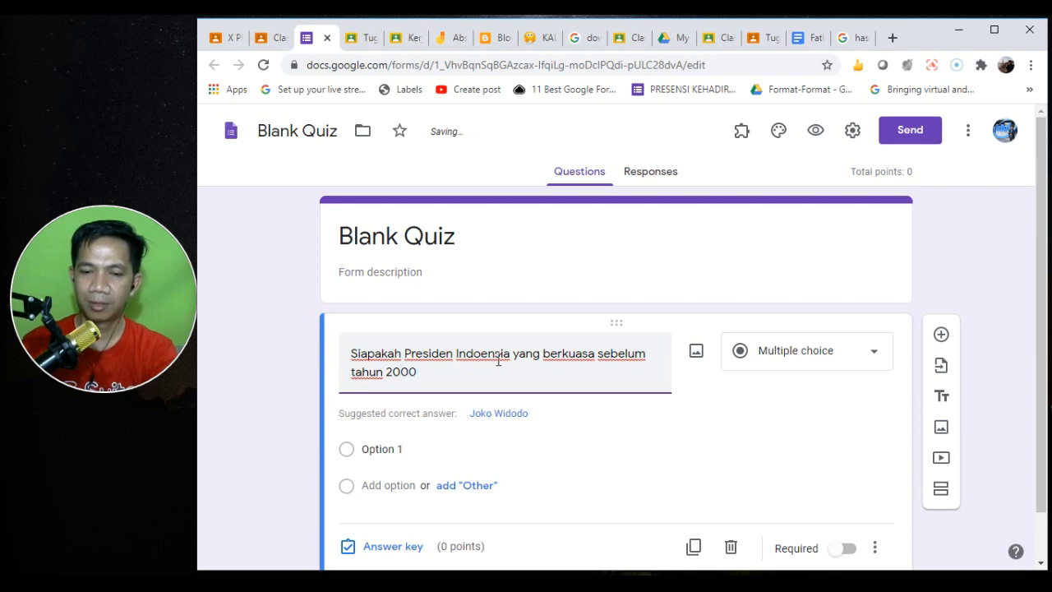
- Enter the first four options: Abdurahman Wahud, Megawati, Suharto and SBY
{"action": "left_click", "coordinate": [403, 455]}
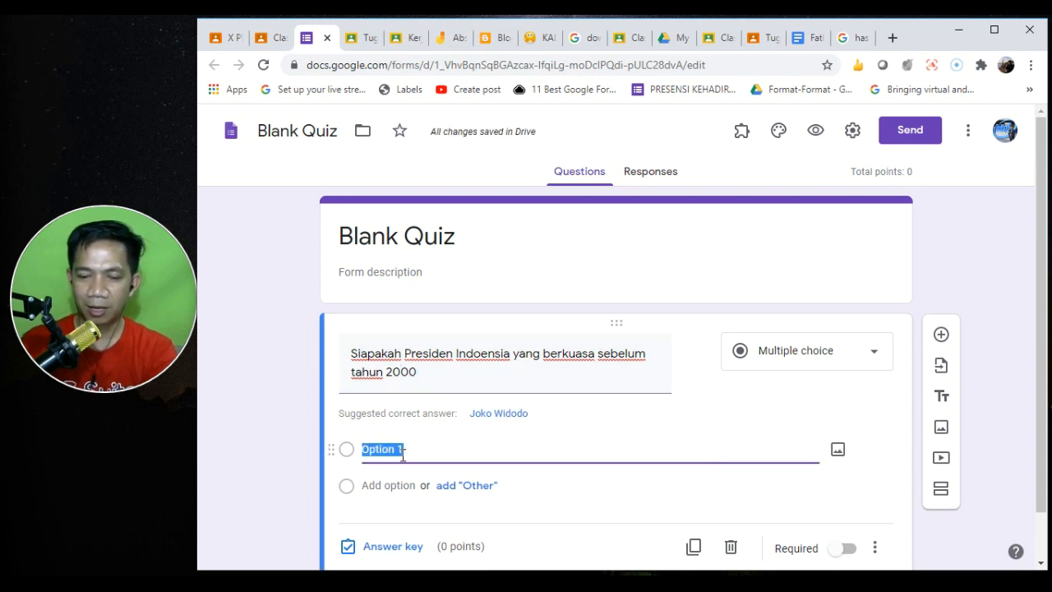
{"action": "type", "text": "Abdurahma"}
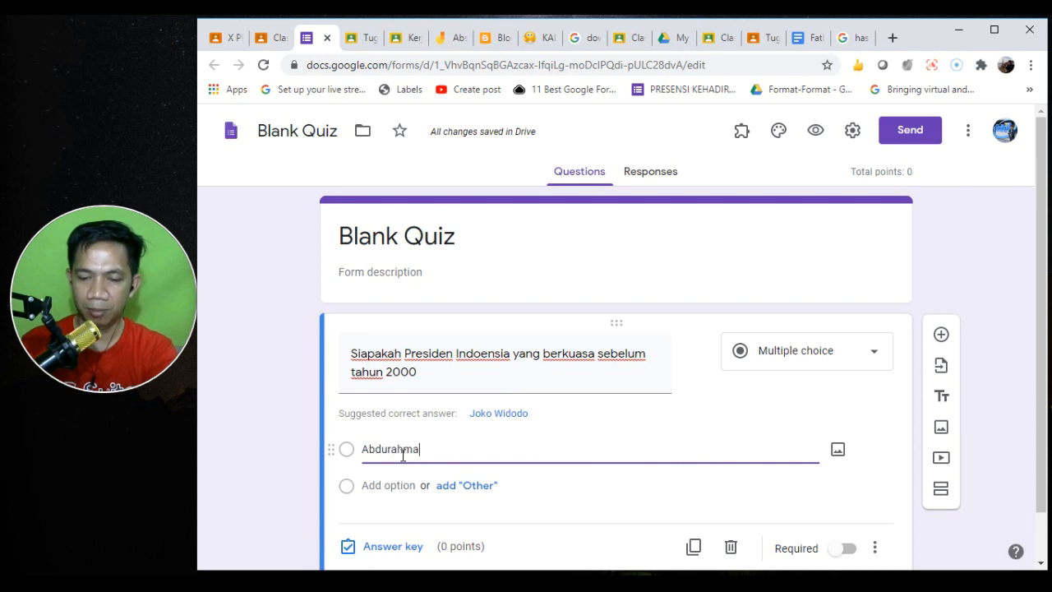
{"action": "type", "text": "n Wahud"}
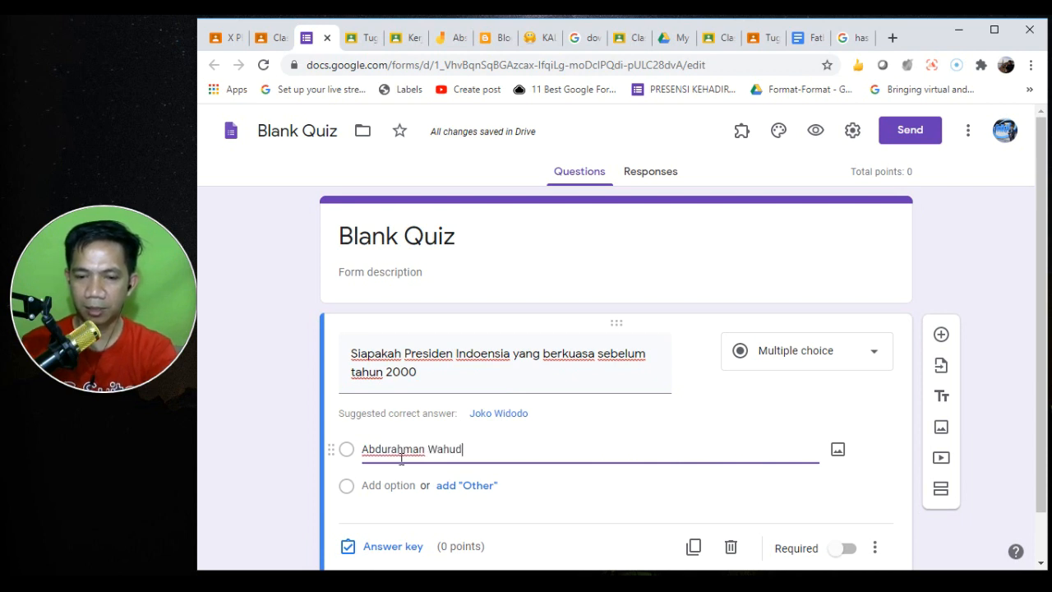
{"action": "left_click", "coordinate": [399, 485]}
{"action": "type", "text": "M"}
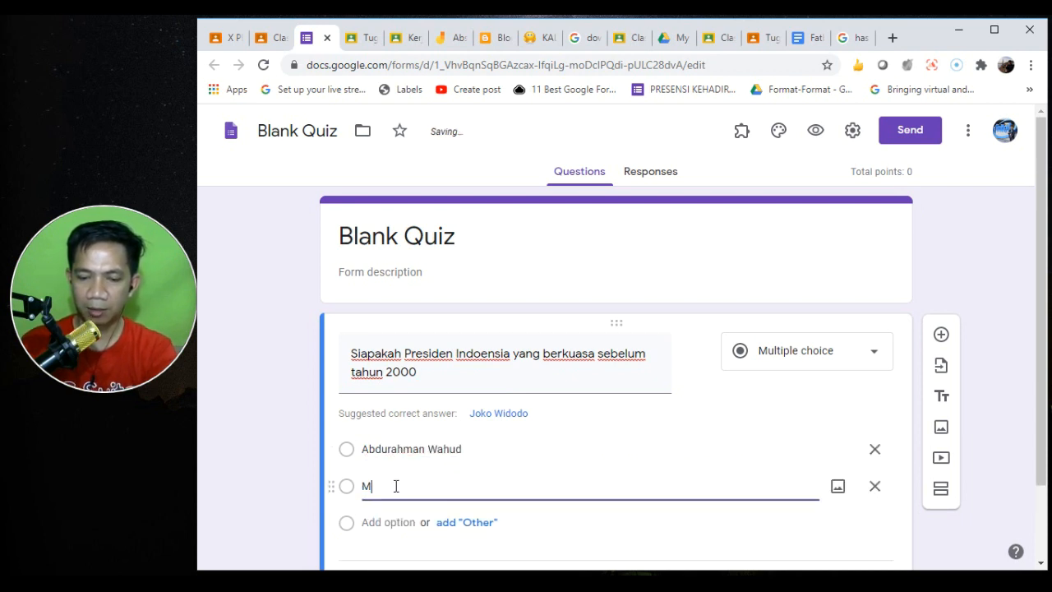
{"action": "type", "text": "egawati"}
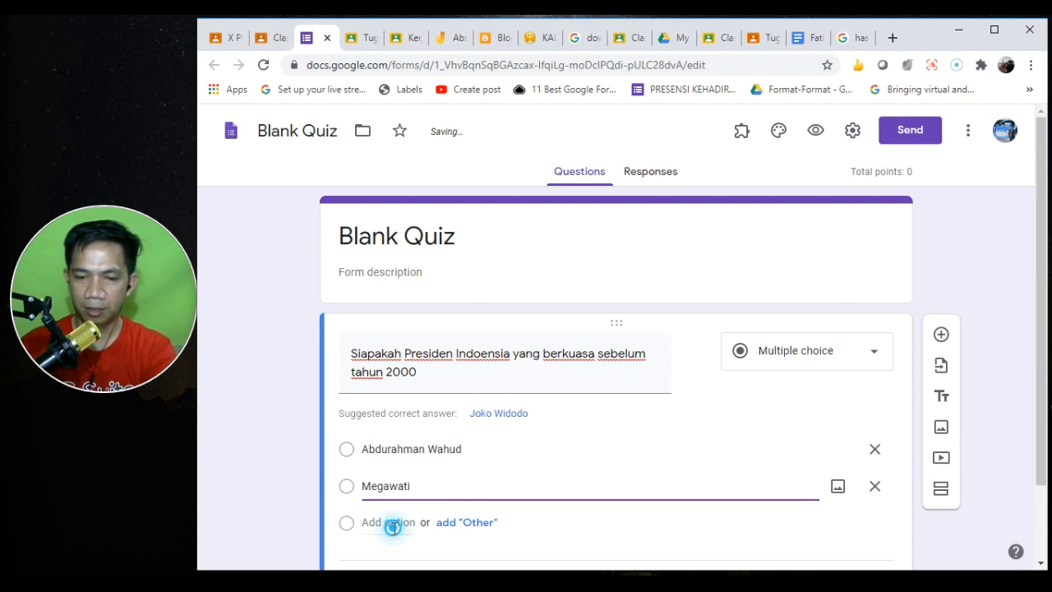
{"action": "left_click", "coordinate": [392, 523]}
{"action": "type", "text": "Suharto"}
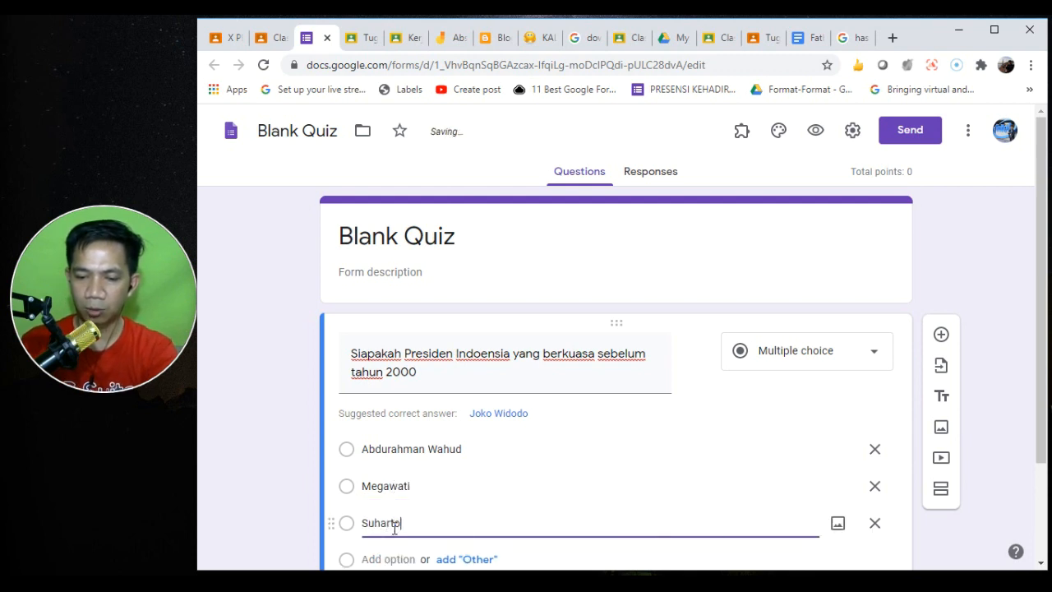
{"action": "left_click", "coordinate": [381, 559]}
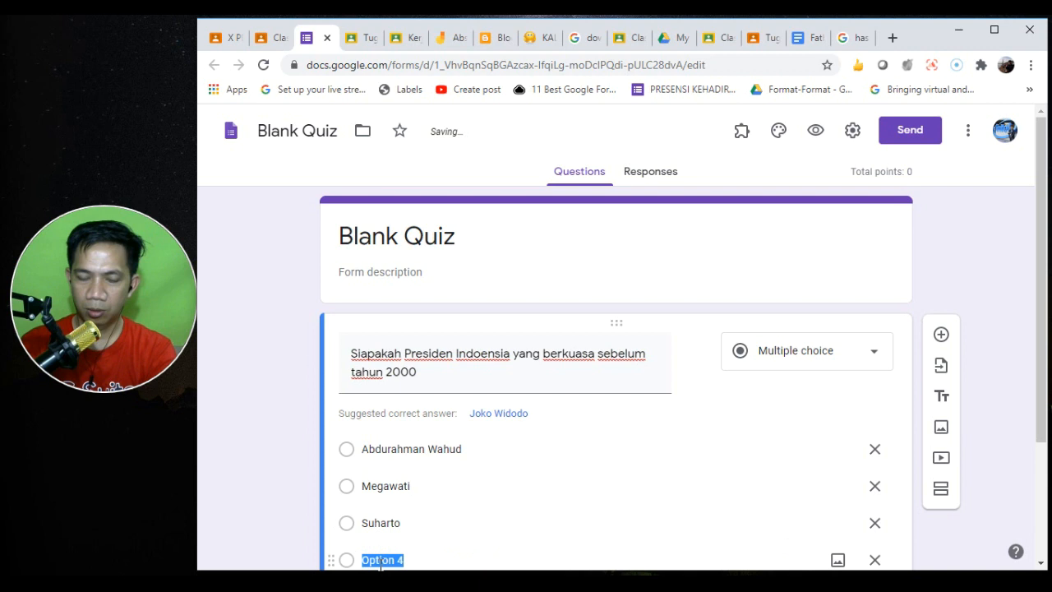
{"action": "type", "text": "SBY"}
- Add the options Jokowi and Soekarno, correcting the spelling of Soekarno
{"action": "left_click_drag", "start_coordinate": [1042, 308], "coordinate": [1026, 376]}
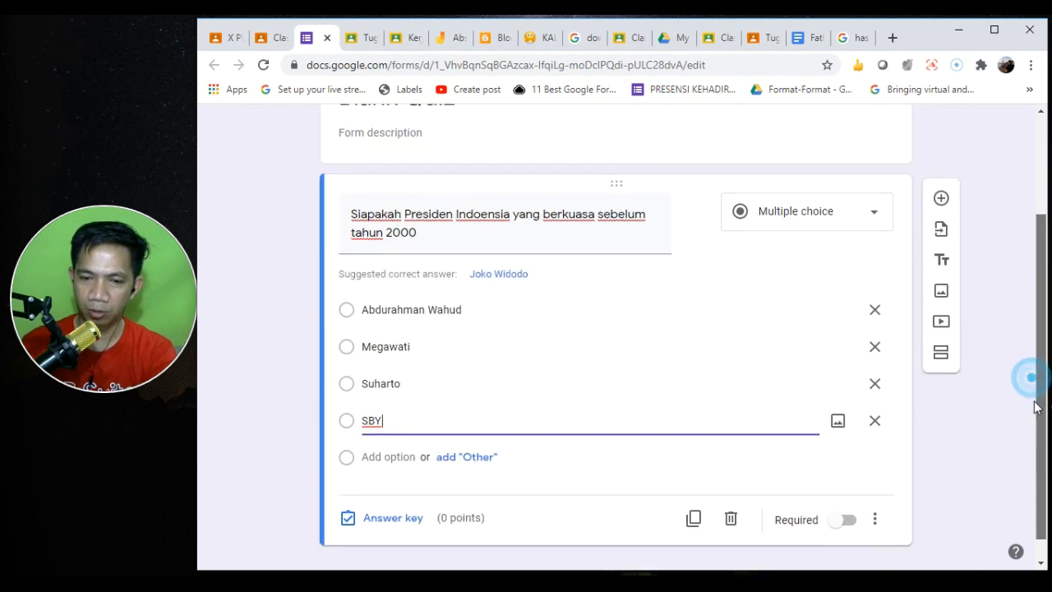
{"action": "left_click", "coordinate": [382, 457]}
{"action": "type", "text": "Jokowi"}
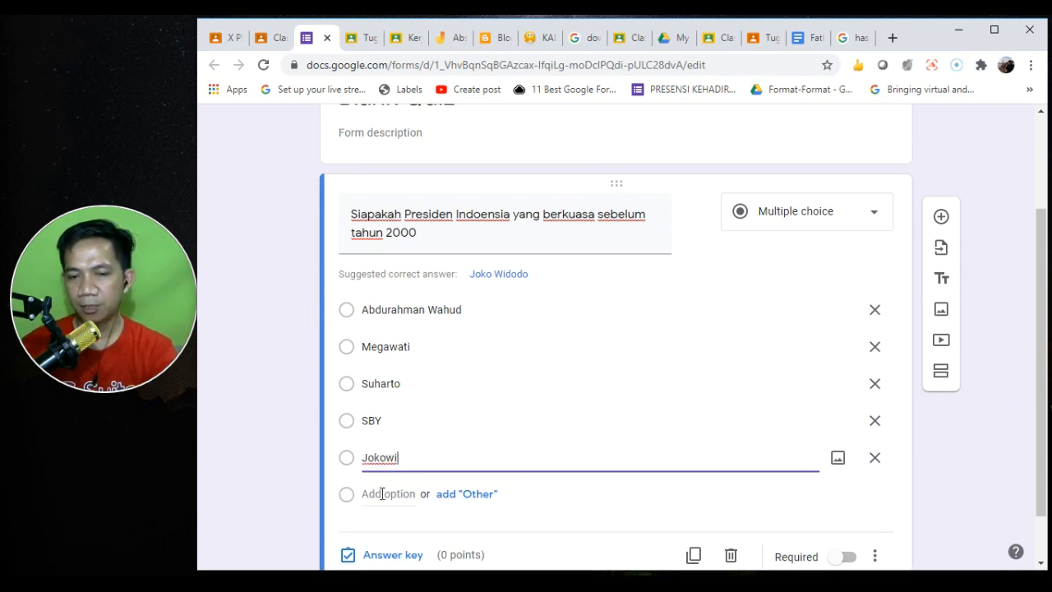
{"action": "left_click", "coordinate": [382, 494]}
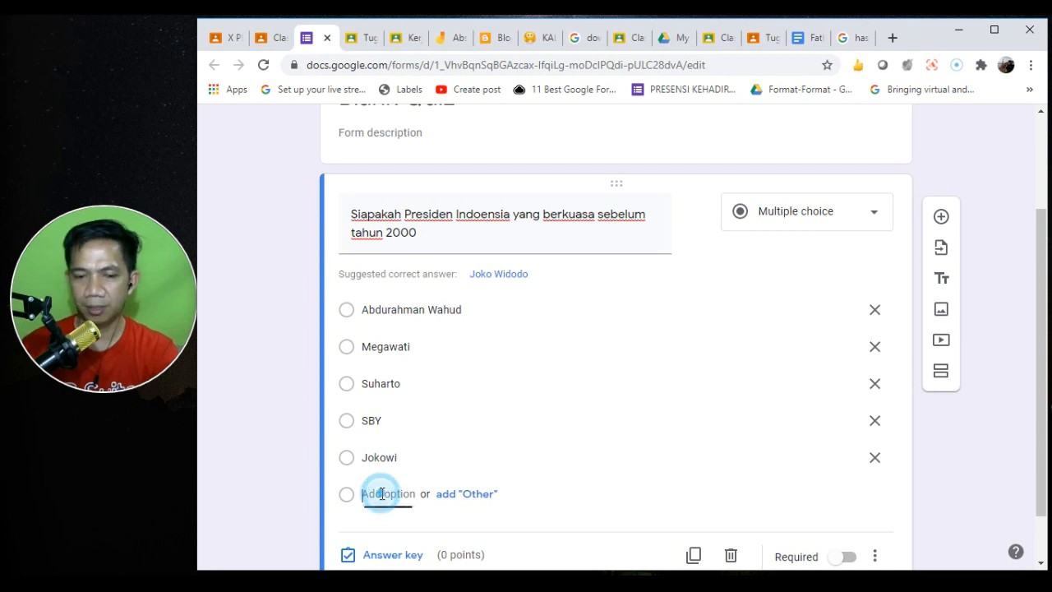
{"action": "type", "text": "Sukarno"}
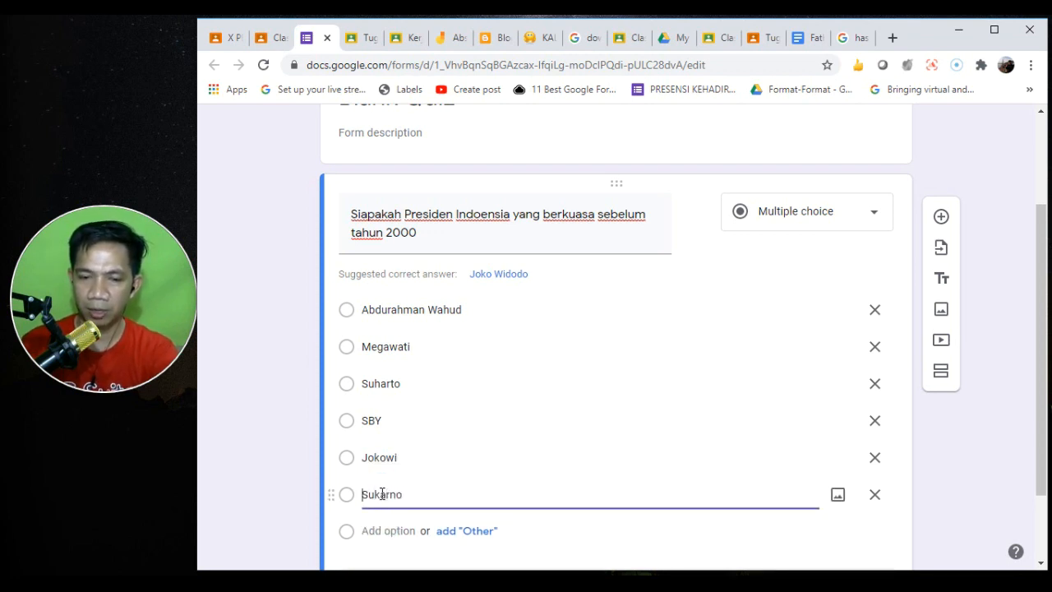
{"action": "key", "text": "Right"}
{"action": "type", "text": "e"}
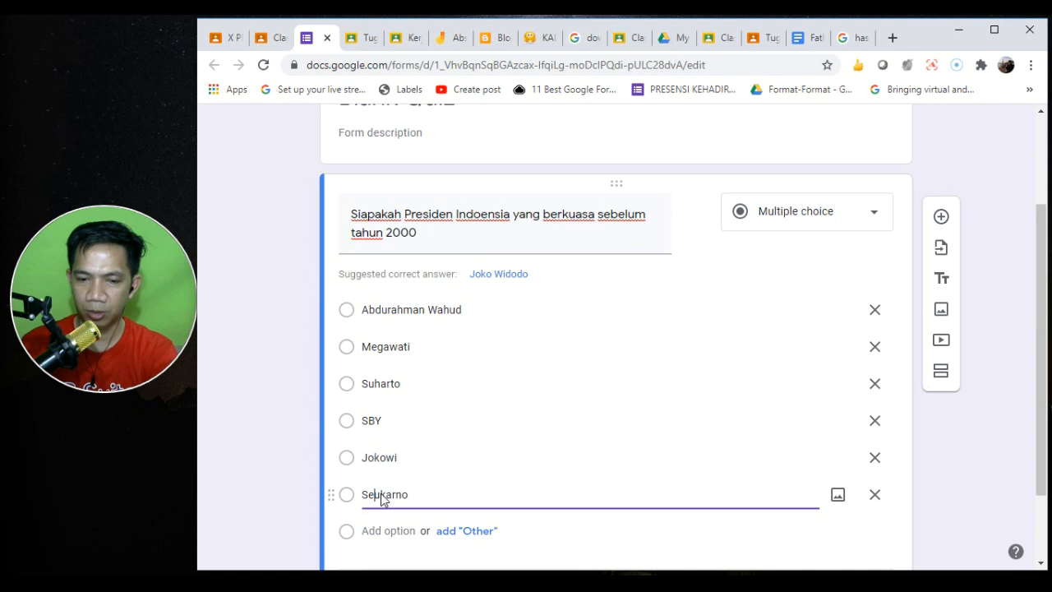
{"action": "type", "text": "o"}
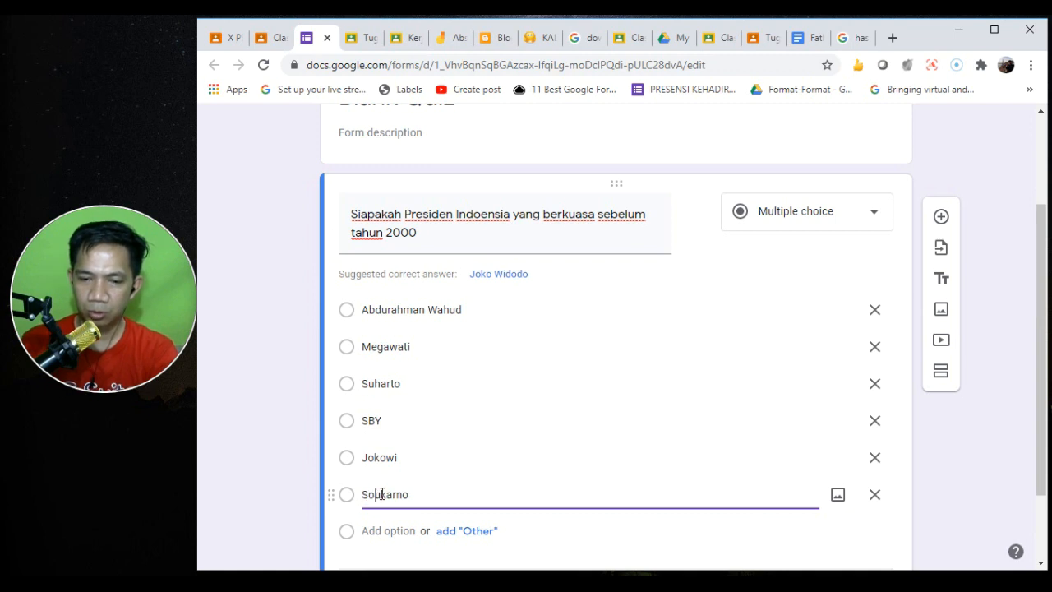
{"action": "type", "text": "e"}
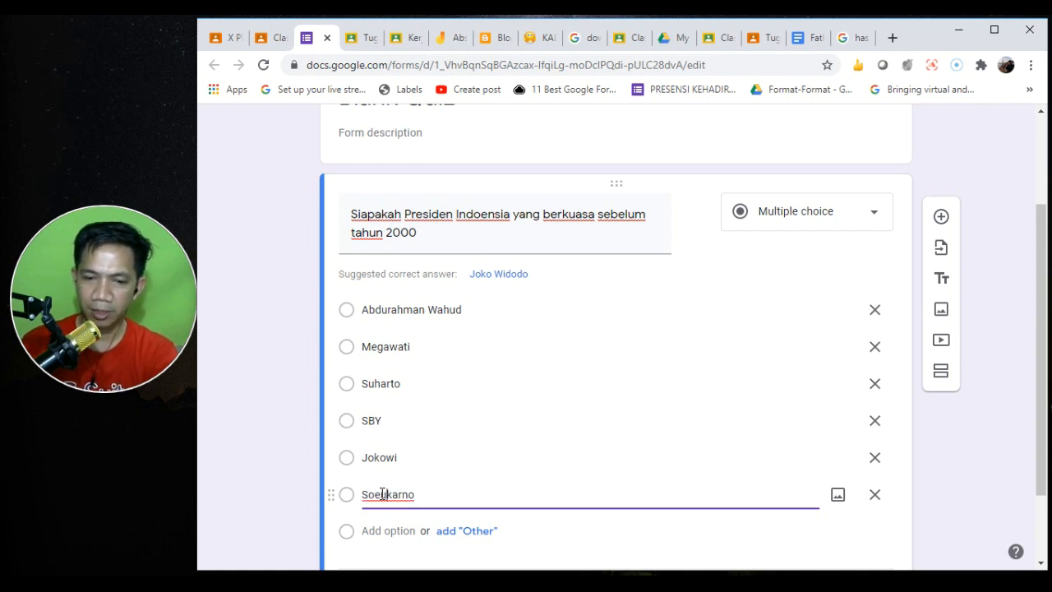
{"action": "key", "text": "Delete"}
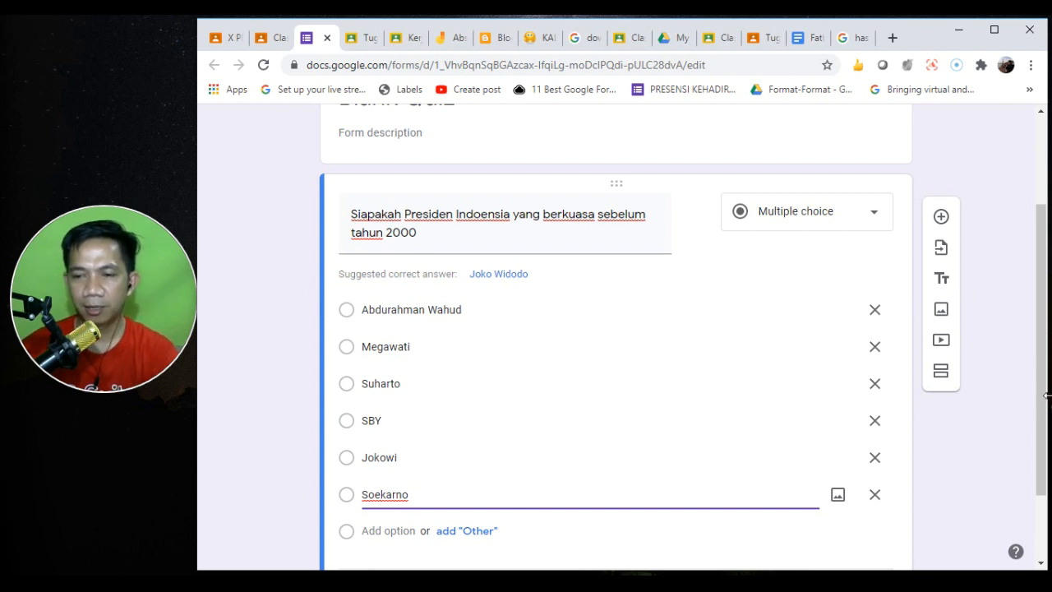
{"action": "left_click_drag", "start_coordinate": [1045, 376], "coordinate": [1037, 413]}
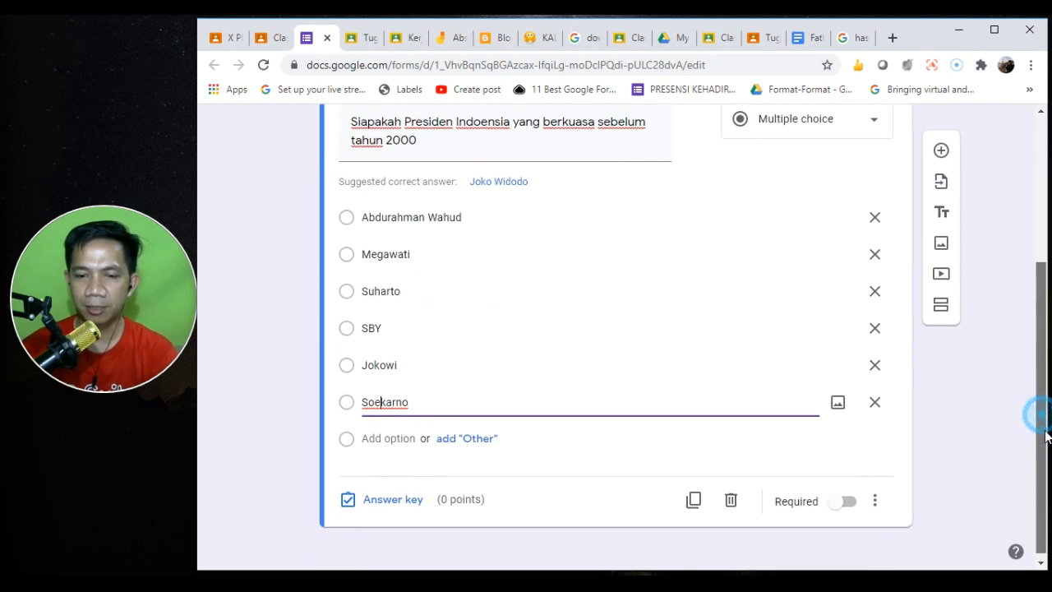
- In the answer key, mark Suharto, Soekarno and Abdurahman Wahud correct and set 50 points
{"action": "left_click", "coordinate": [370, 503]}
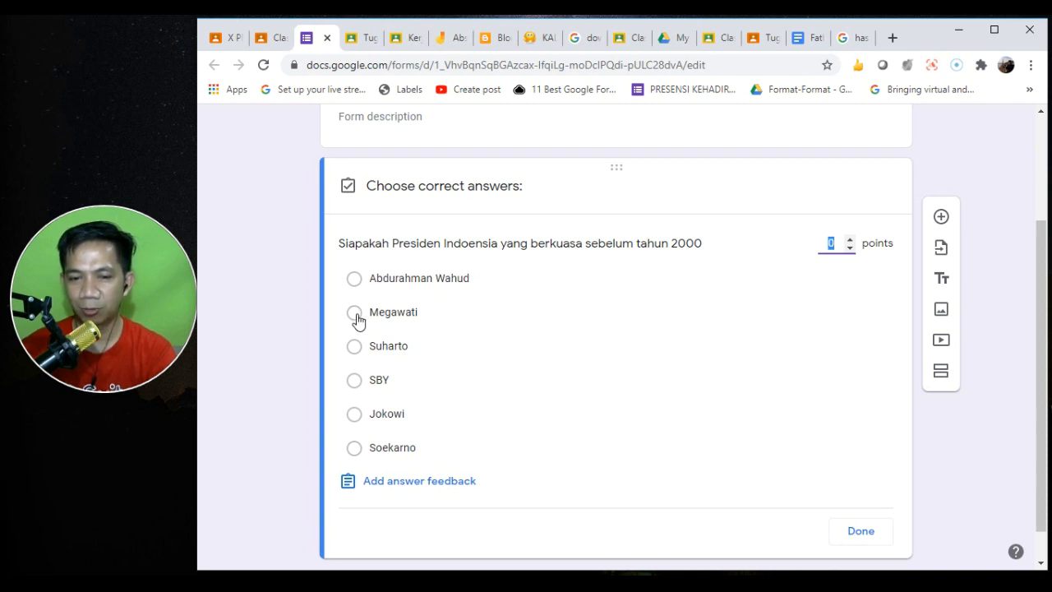
{"action": "left_click", "coordinate": [354, 346]}
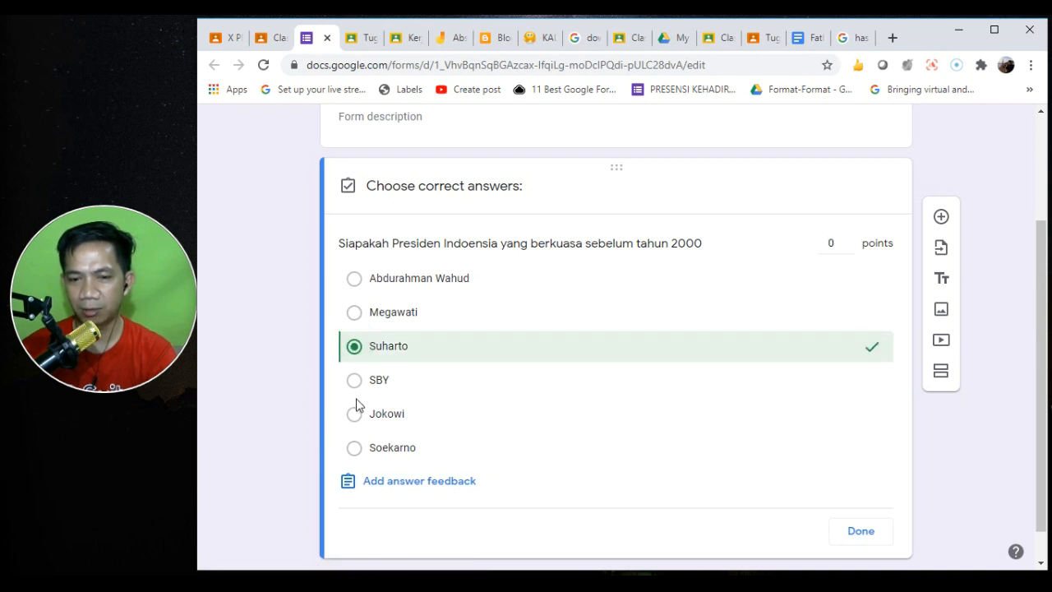
{"action": "left_click", "coordinate": [354, 448]}
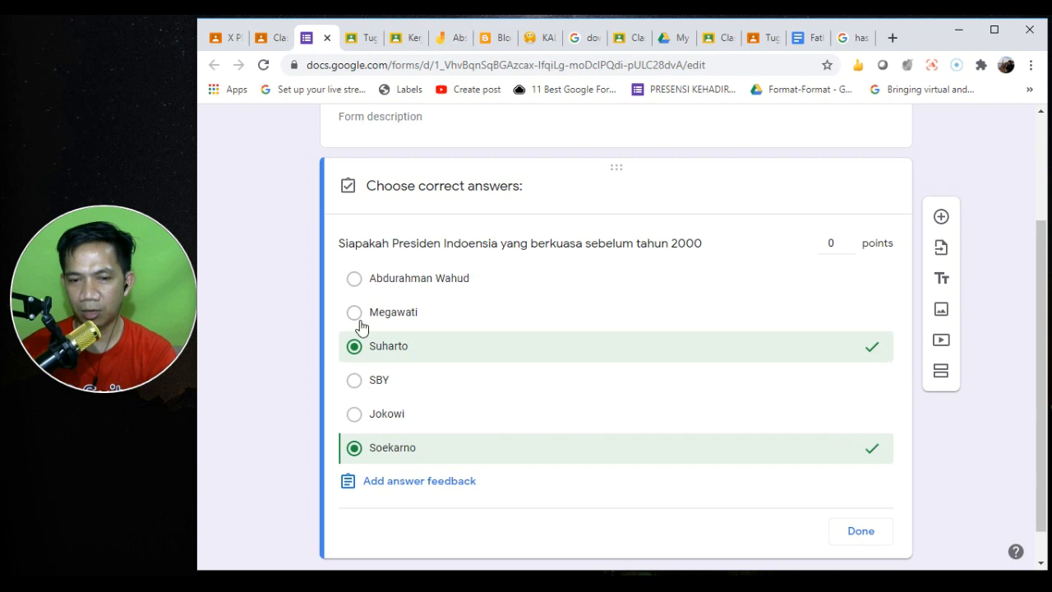
{"action": "left_click", "coordinate": [354, 280]}
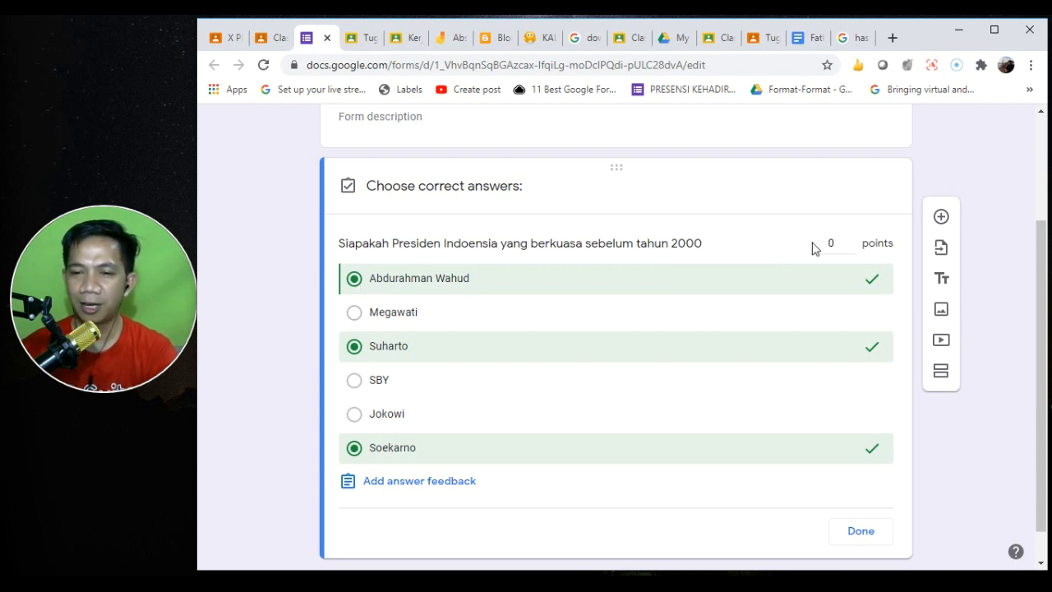
{"action": "left_click_drag", "start_coordinate": [827, 240], "coordinate": [842, 244]}
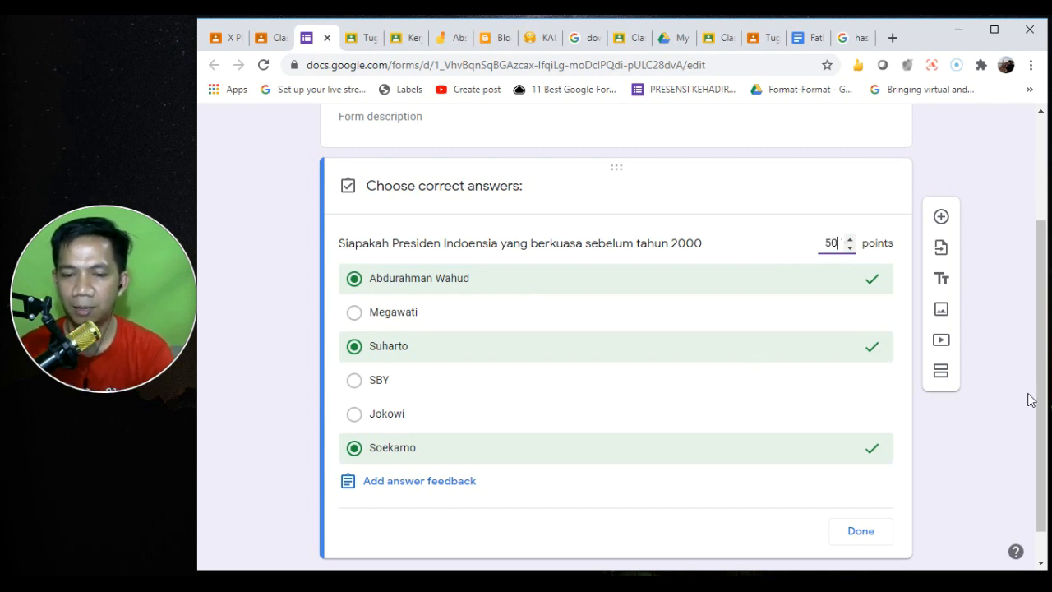
{"action": "left_click", "coordinate": [858, 533]}
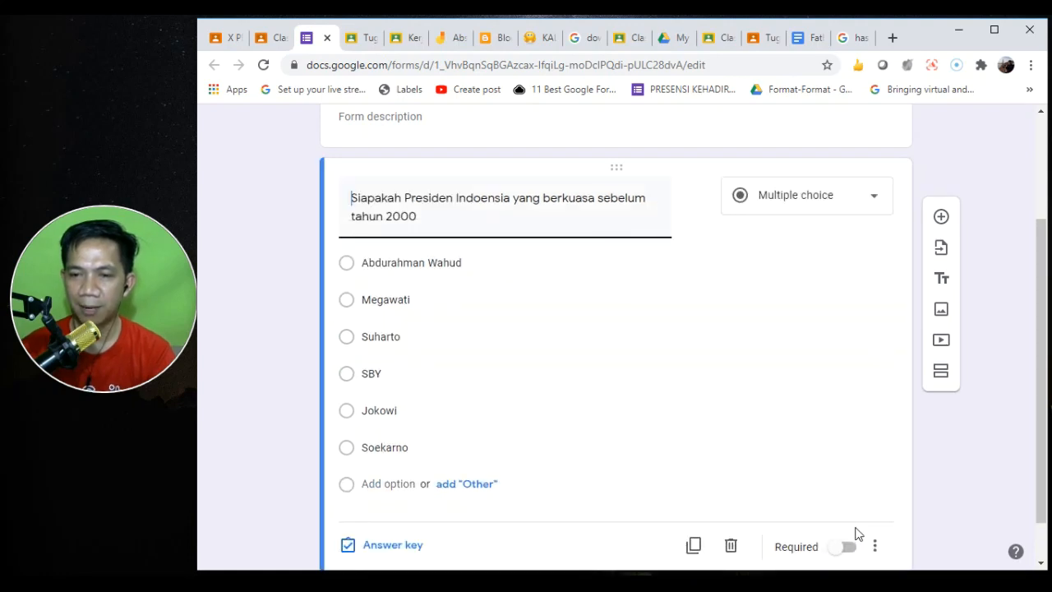
- Remove the accidentally added blank question so only the Presiden question remains
{"action": "scroll", "coordinate": [1042, 344], "scroll_direction": "down", "scroll_amount": 2}
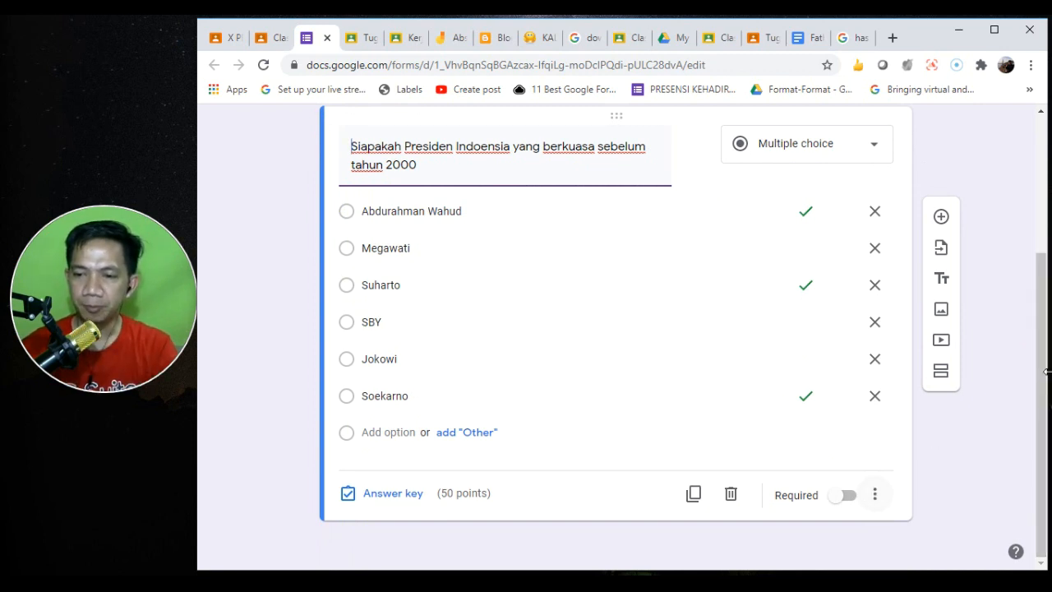
{"action": "mouse_move", "coordinate": [1041, 359]}
{"action": "left_mouse_down"}
{"action": "mouse_move", "coordinate": [1032, 197]}
{"action": "mouse_move", "coordinate": [1045, 359]}
{"action": "left_mouse_up"}
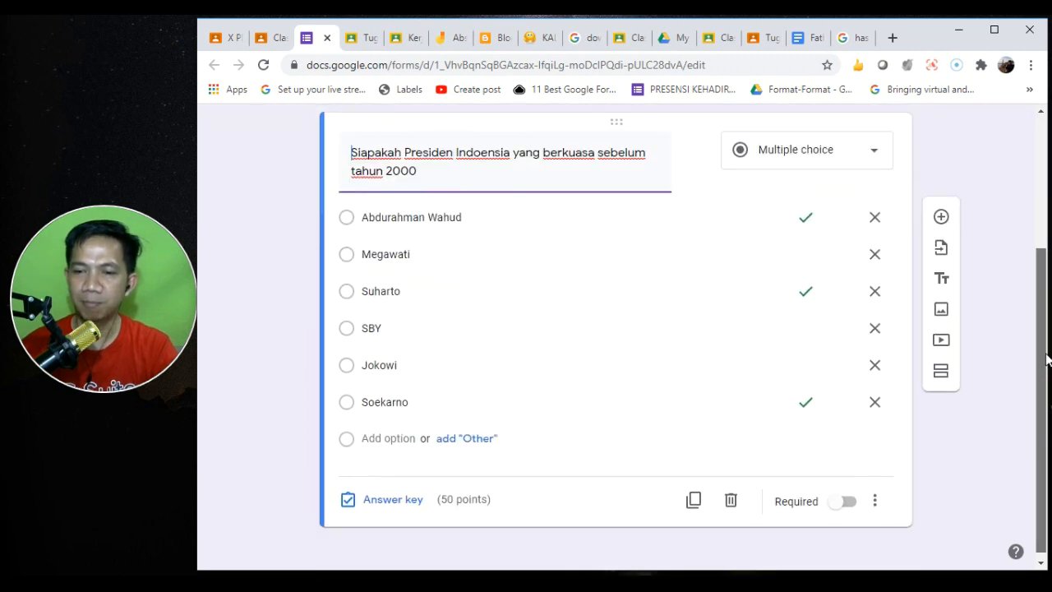
{"action": "left_click", "coordinate": [941, 216]}
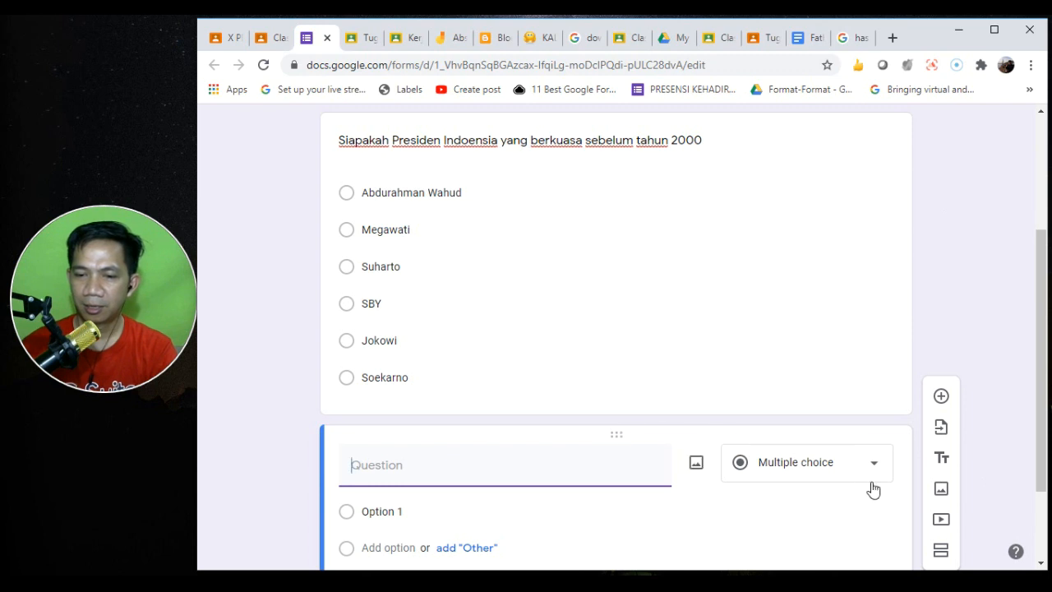
{"action": "scroll", "coordinate": [1039, 359], "scroll_direction": "down", "scroll_amount": 1}
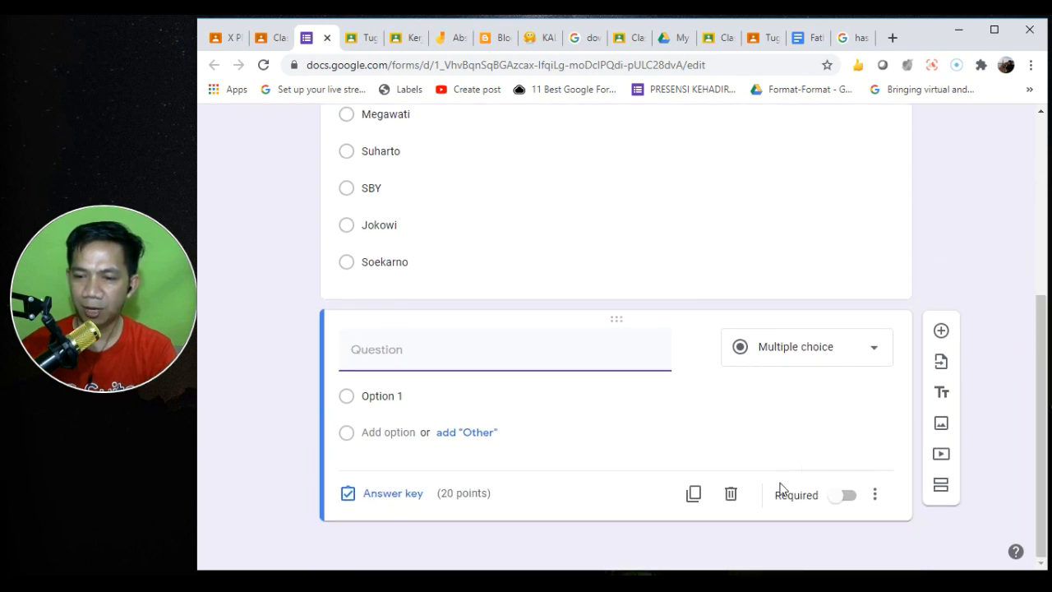
{"action": "left_click", "coordinate": [731, 495]}
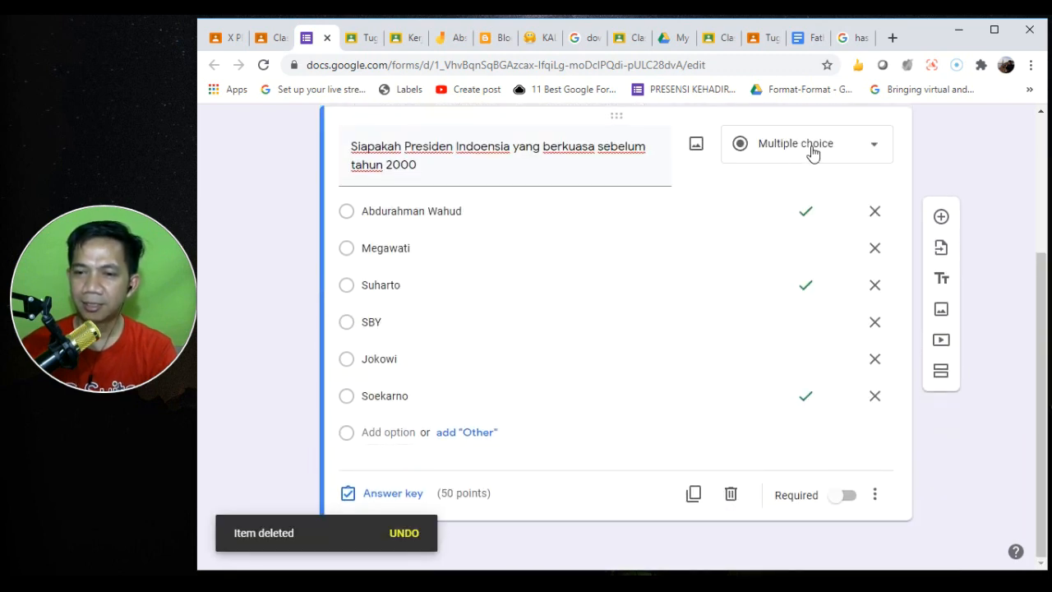
{"action": "left_click", "coordinate": [1042, 136]}
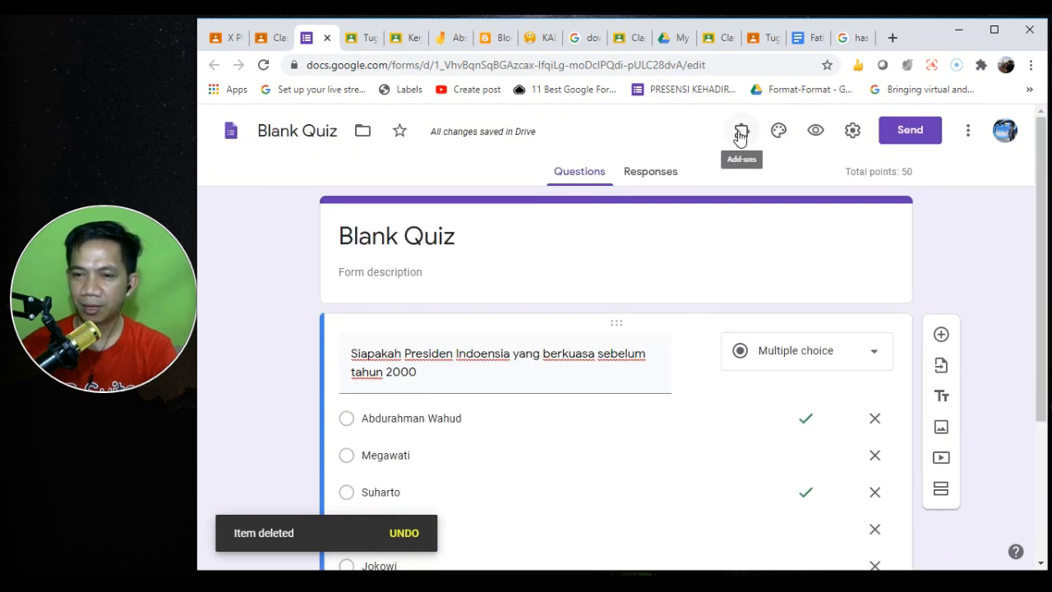
- Open the add-on marketplace from the form's More menu
{"action": "left_click", "coordinate": [740, 133]}
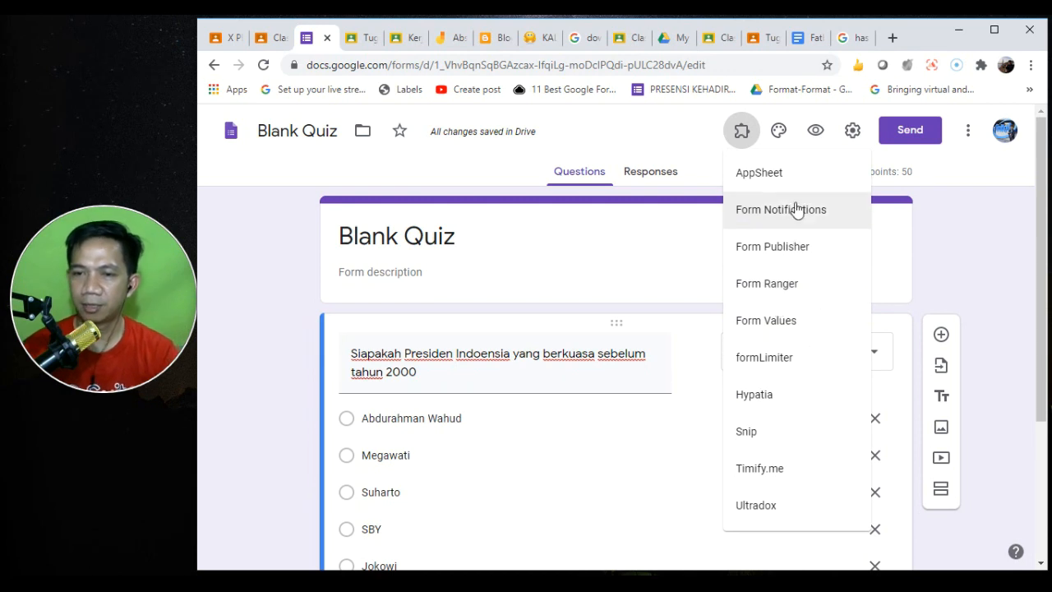
{"action": "left_click", "coordinate": [966, 132]}
{"action": "left_click", "coordinate": [966, 133]}
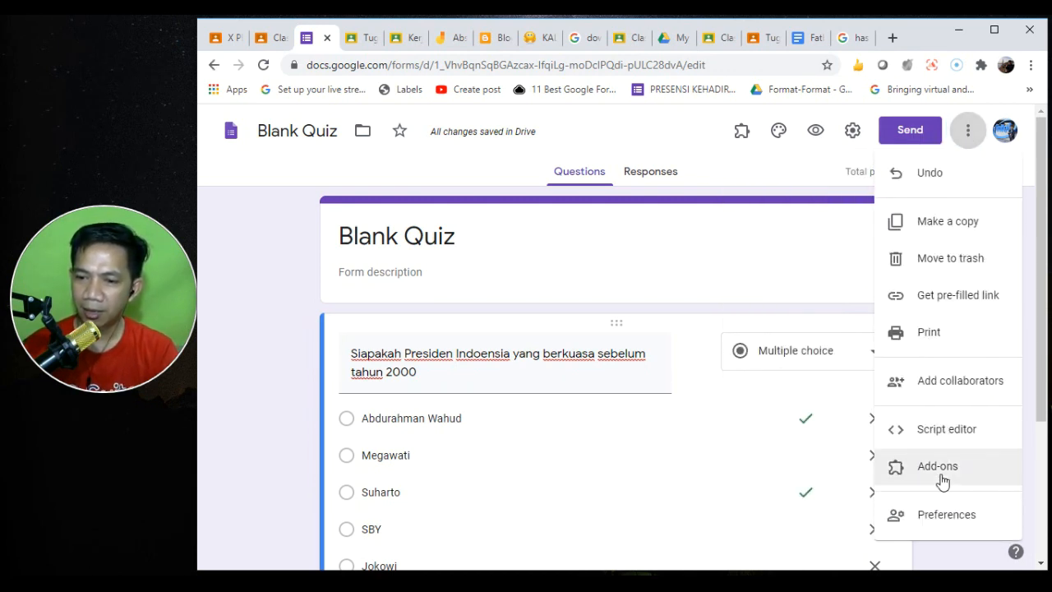
{"action": "left_click", "coordinate": [942, 481]}
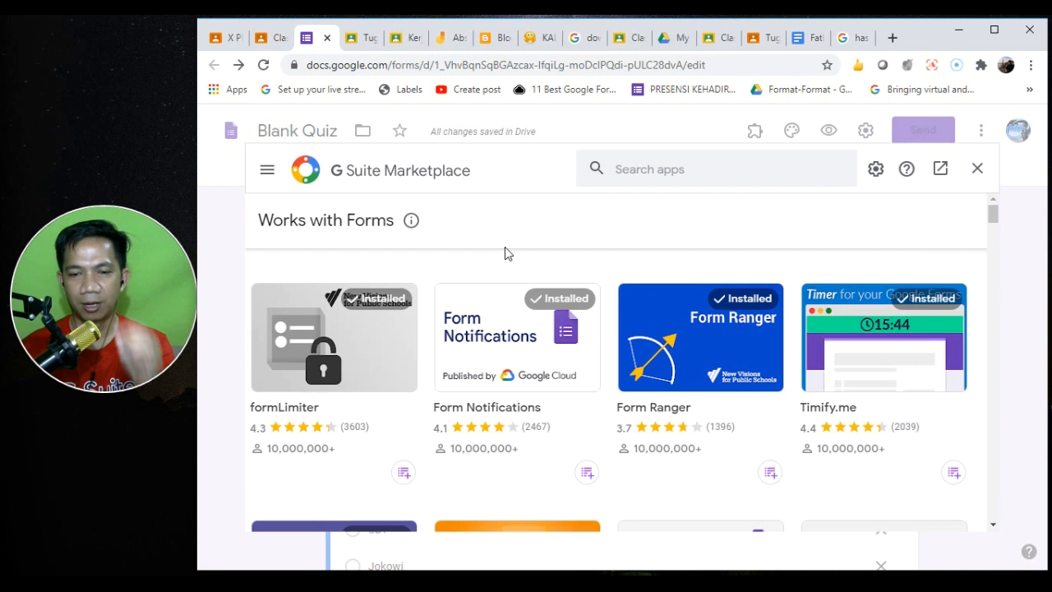
- Search the marketplace for Form Builder and open its details page
{"action": "left_click", "coordinate": [660, 163]}
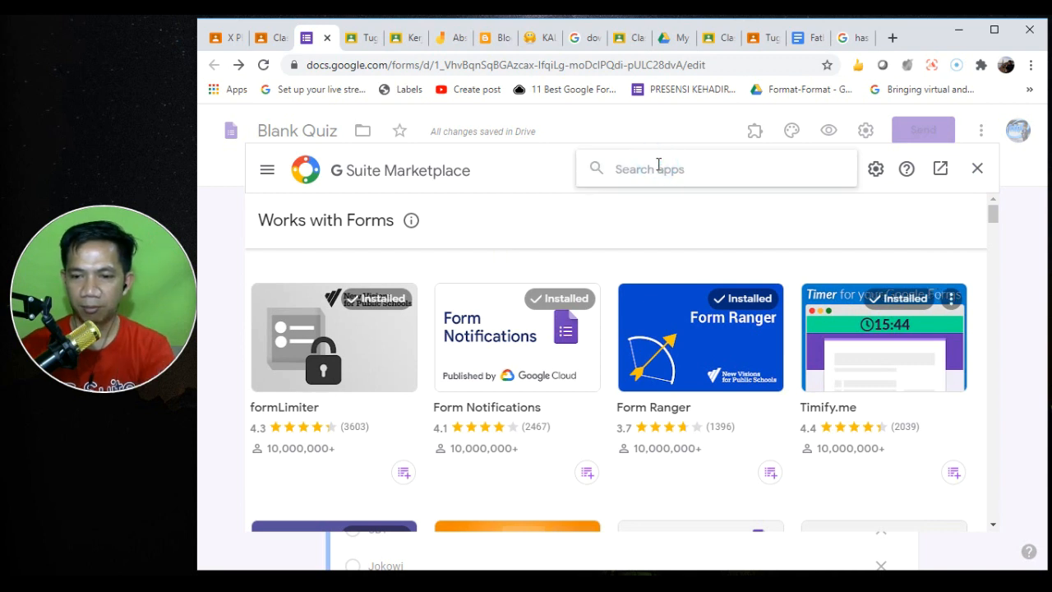
{"action": "type", "text": "Form"}
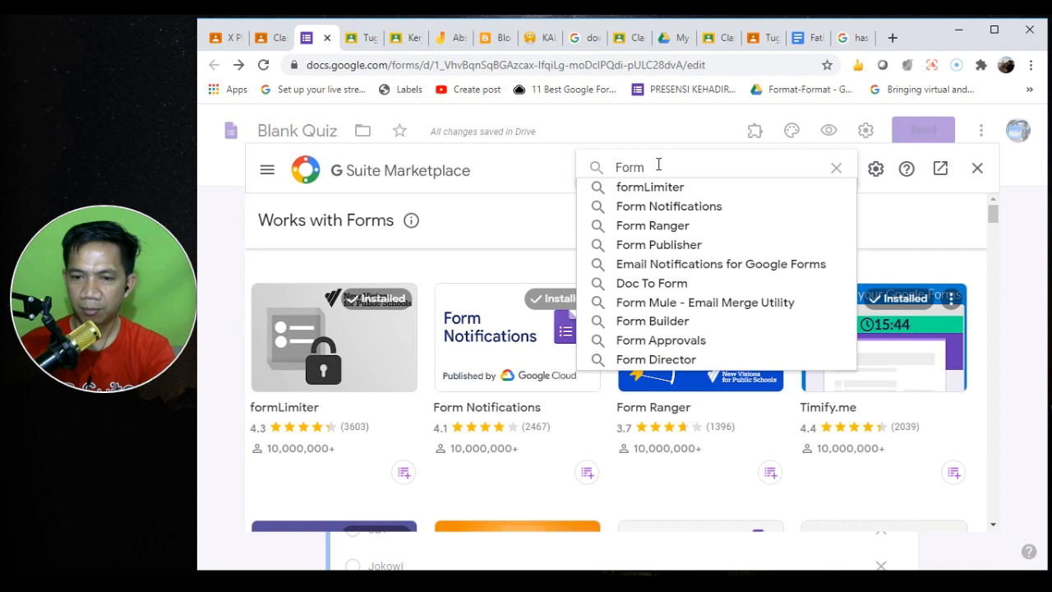
{"action": "key", "text": "Down"}
{"action": "key", "text": "Down"}
{"action": "key", "text": "Down"}
{"action": "key", "text": "Down"}
{"action": "key", "text": "Down"}
{"action": "key", "text": "Down"}
{"action": "key", "text": "Down"}
{"action": "key", "text": "Down"}
{"action": "key", "text": "Down"}
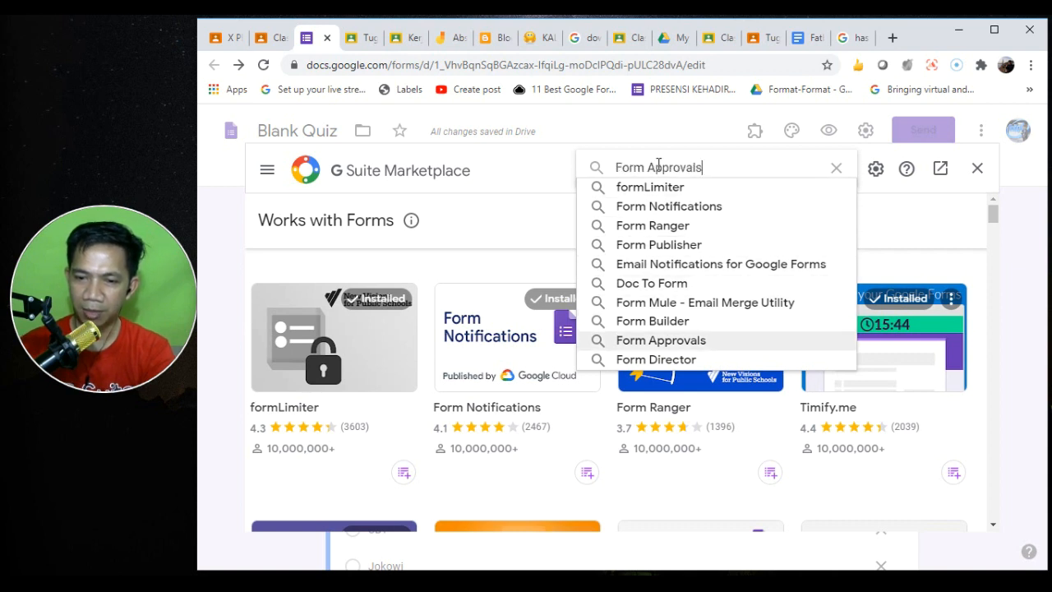
{"action": "left_click", "coordinate": [672, 320]}
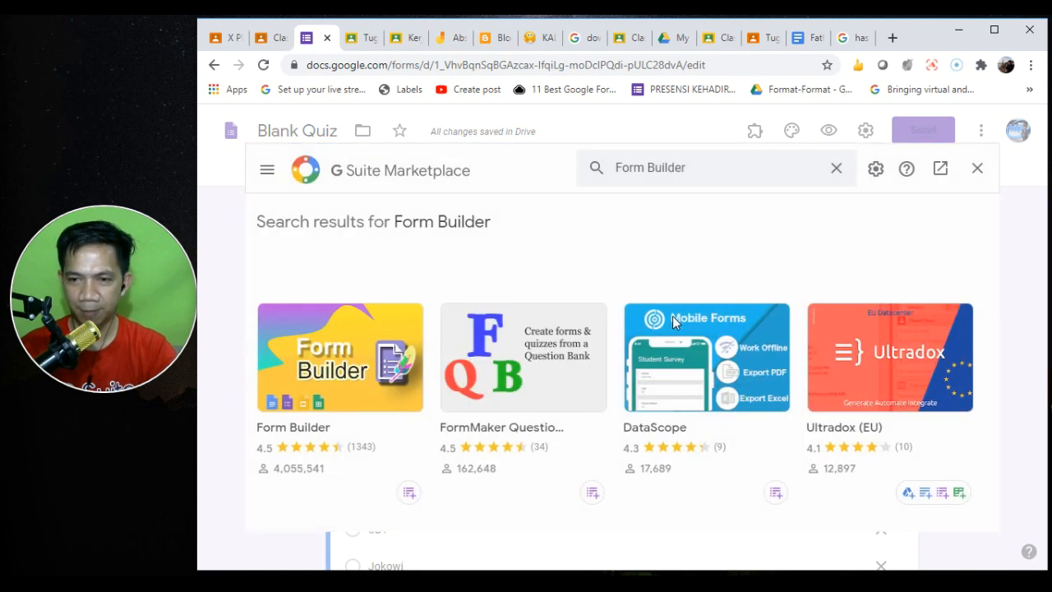
{"action": "left_click", "coordinate": [311, 385]}
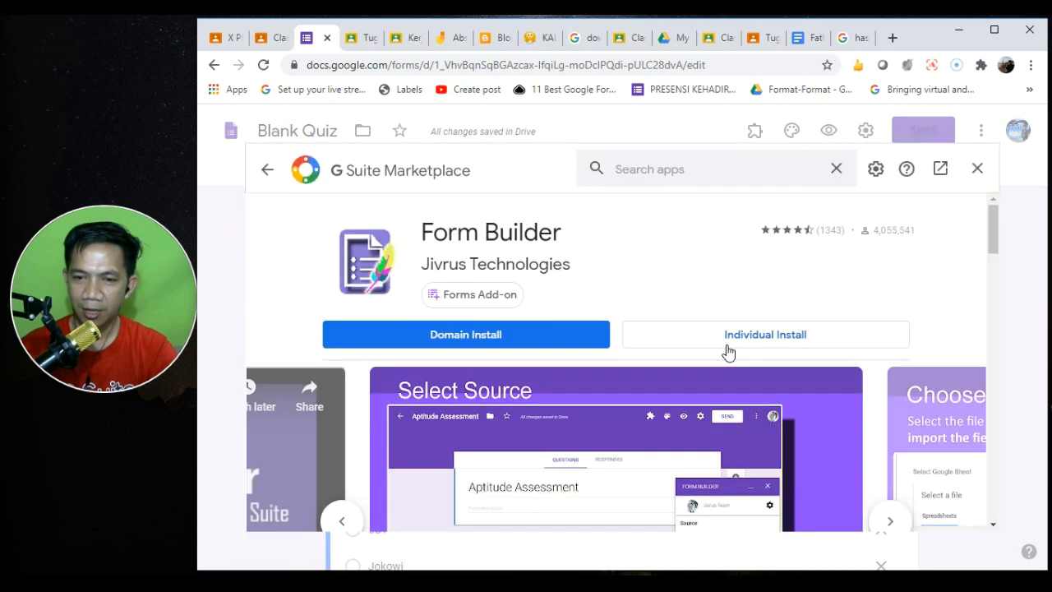
- Attempt a domain-wide Form Builder install, then close the resulting 404 error window
{"action": "left_click", "coordinate": [715, 343]}
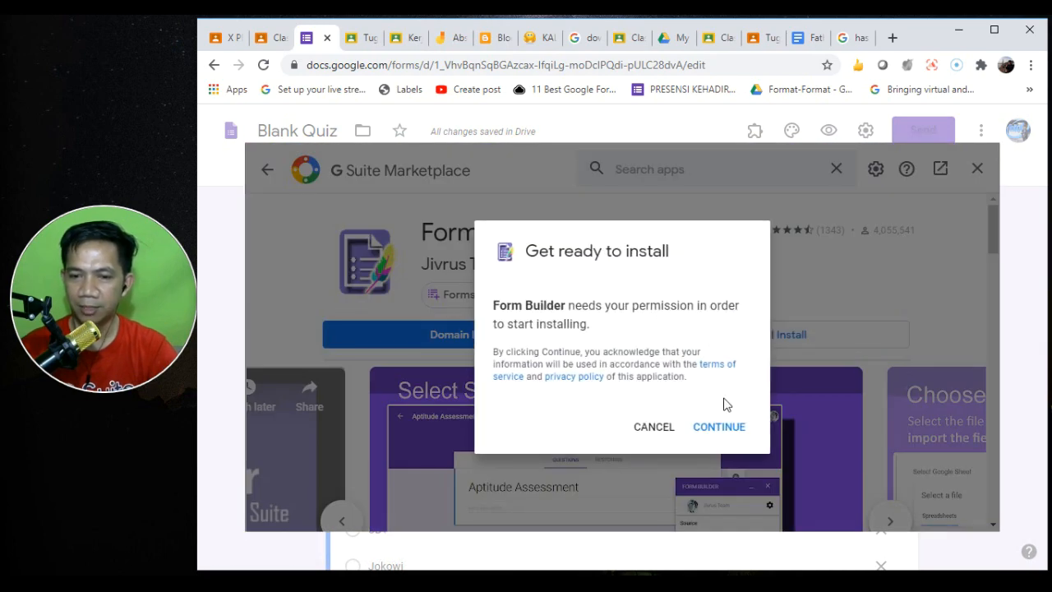
{"action": "left_click", "coordinate": [659, 429]}
{"action": "left_click", "coordinate": [484, 347]}
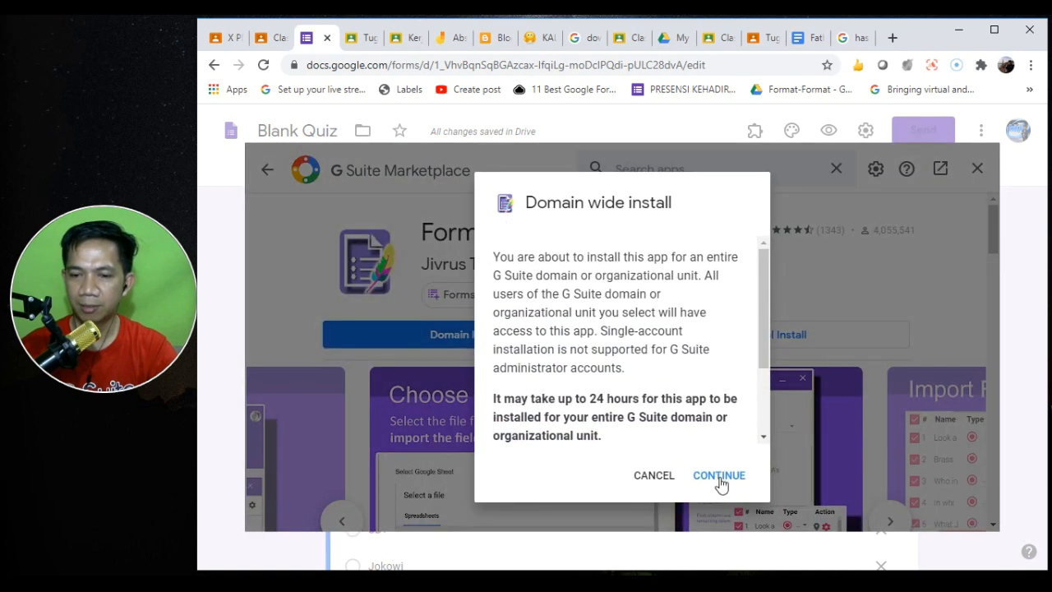
{"action": "left_click", "coordinate": [720, 483]}
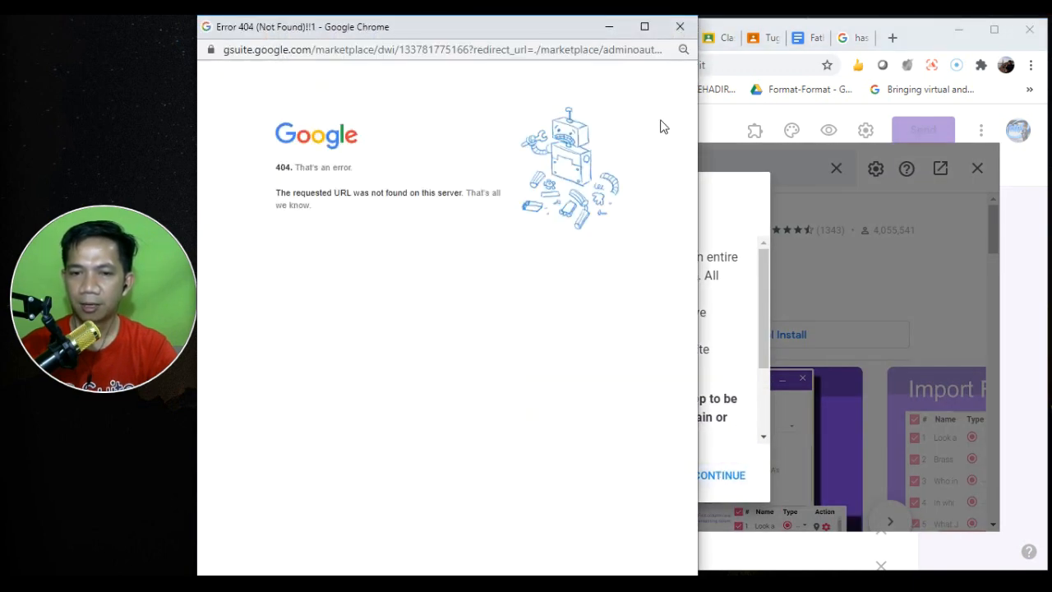
{"action": "left_click", "coordinate": [679, 27]}
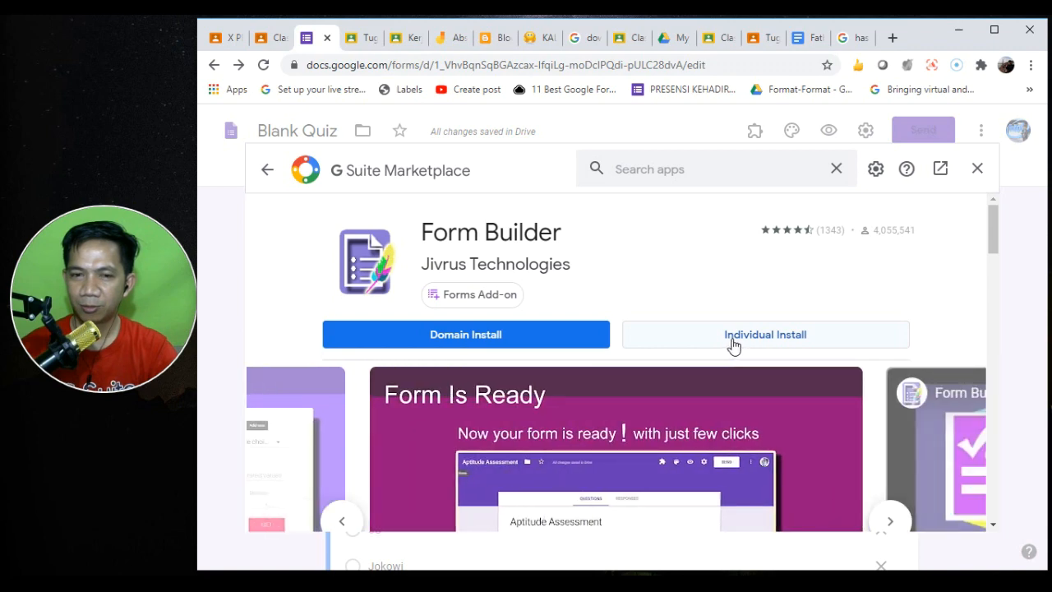
- Install Form Builder individually, authorizing the school account and allowing access
{"action": "left_click", "coordinate": [714, 346]}
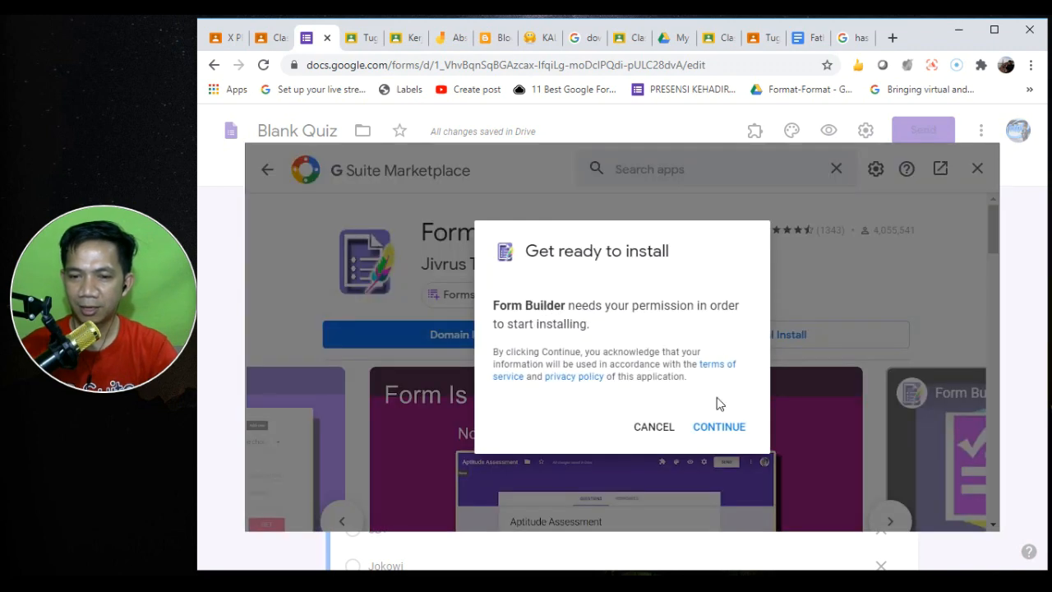
{"action": "left_click", "coordinate": [727, 431]}
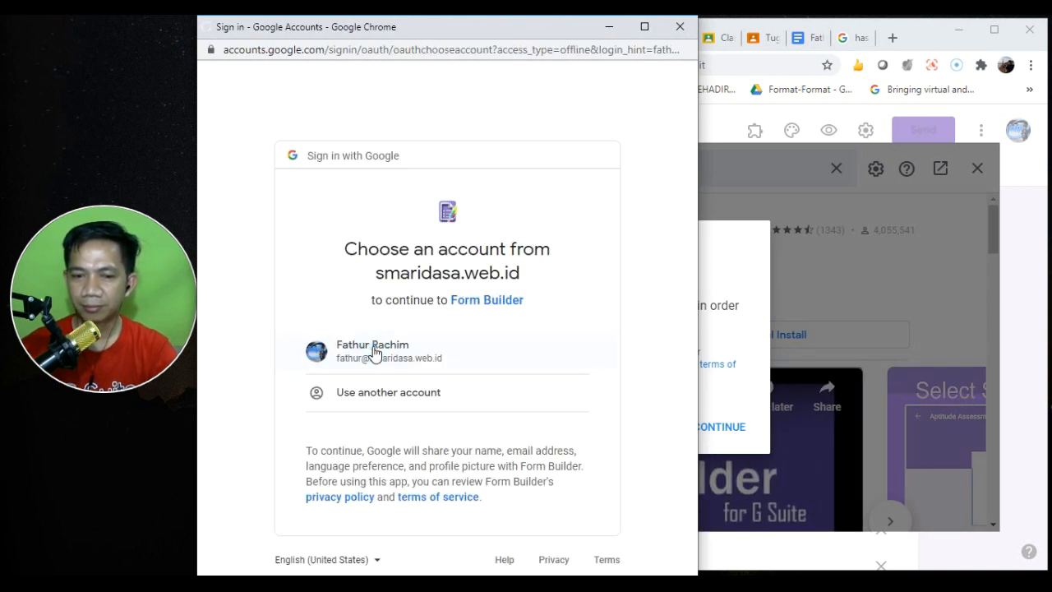
{"action": "left_click", "coordinate": [373, 347]}
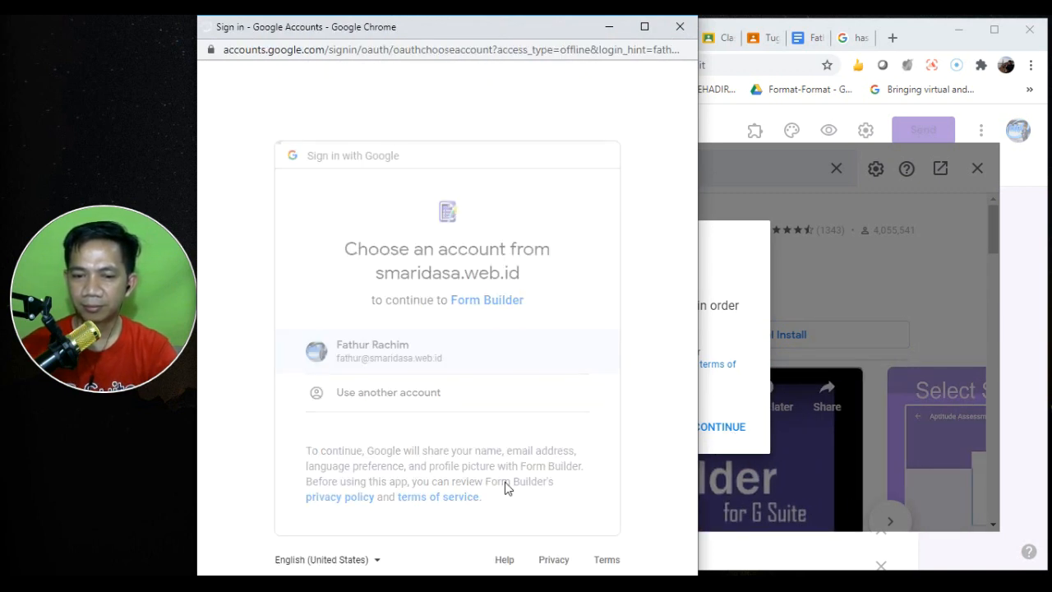
{"action": "left_click", "coordinate": [692, 452]}
{"action": "left_click", "coordinate": [573, 491]}
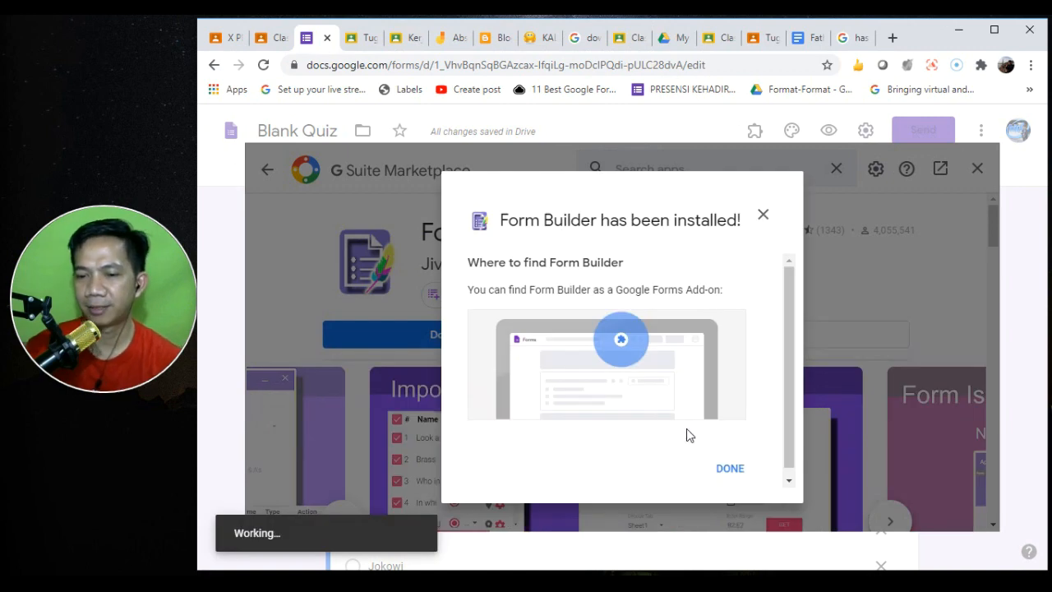
{"action": "left_click", "coordinate": [718, 466]}
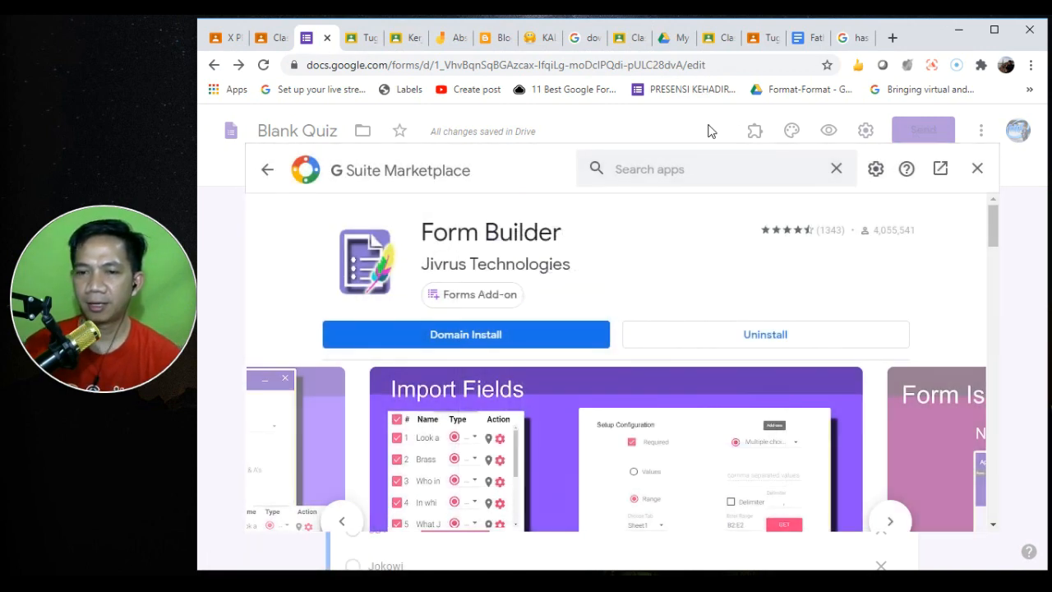
- Close the Marketplace and return to the Blank Quiz form
{"action": "left_click", "coordinate": [275, 41]}
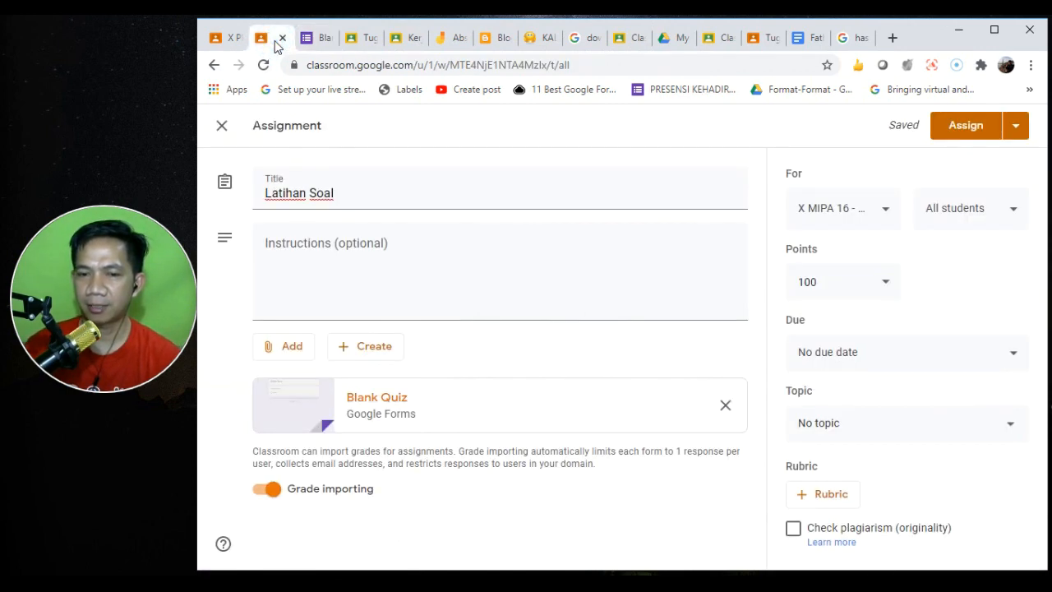
{"action": "left_click", "coordinate": [321, 36]}
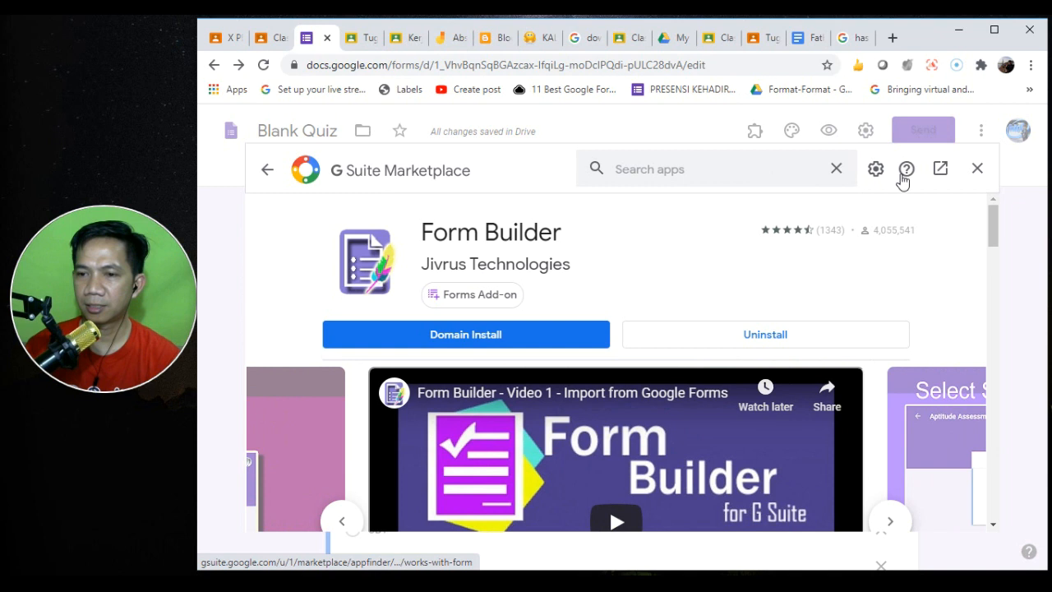
{"action": "left_click", "coordinate": [977, 168]}
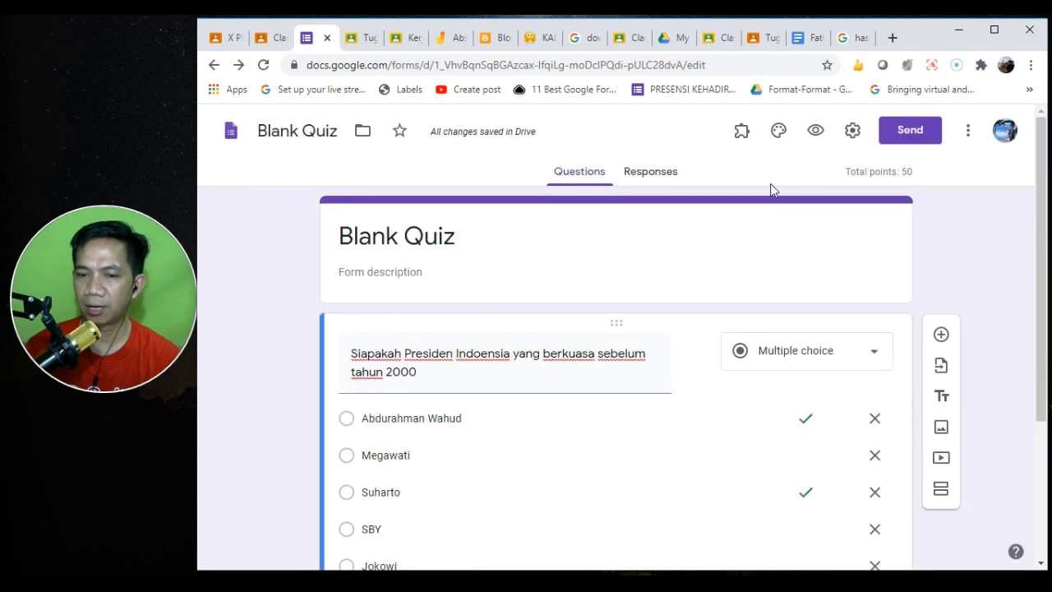
- Start Form Builder from the Add-ons menu and choose importing from a Google Docs file
{"action": "left_click", "coordinate": [740, 133]}
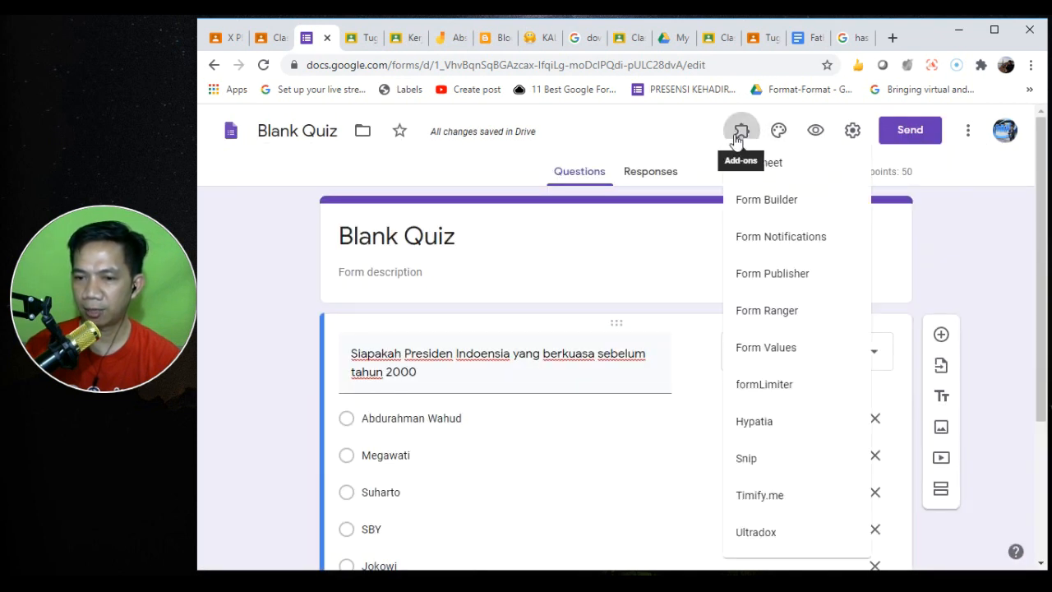
{"action": "left_click", "coordinate": [805, 213]}
{"action": "left_click", "coordinate": [590, 200]}
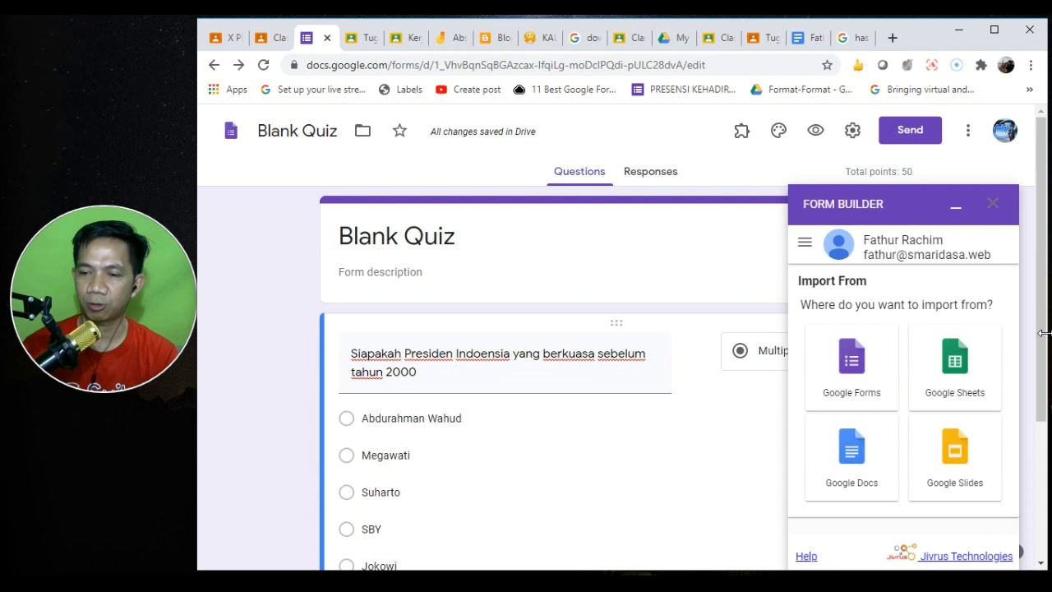
{"action": "left_click_drag", "start_coordinate": [1042, 340], "coordinate": [1044, 430]}
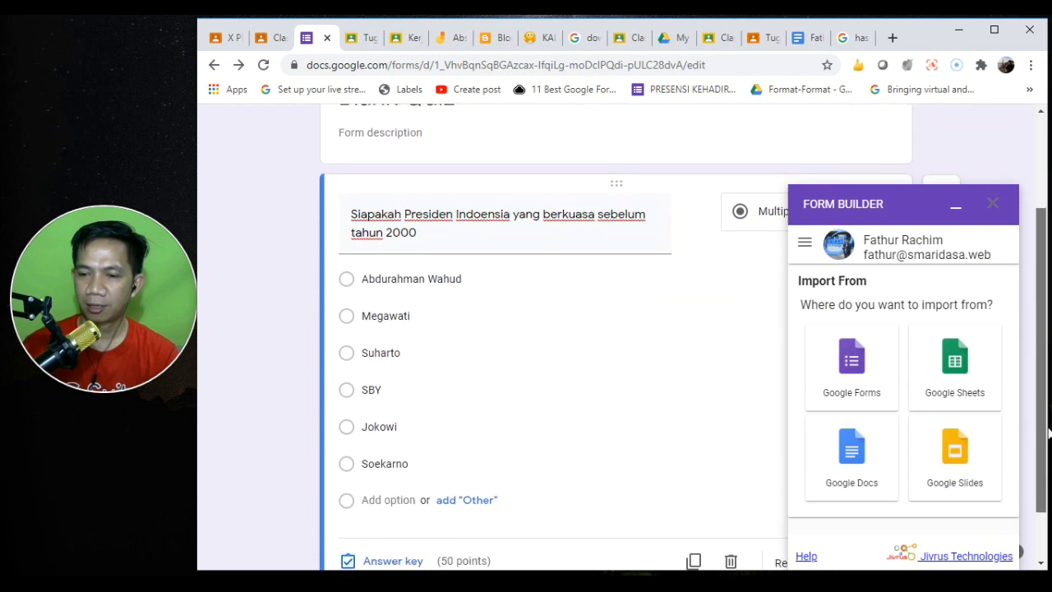
{"action": "left_click", "coordinate": [857, 462]}
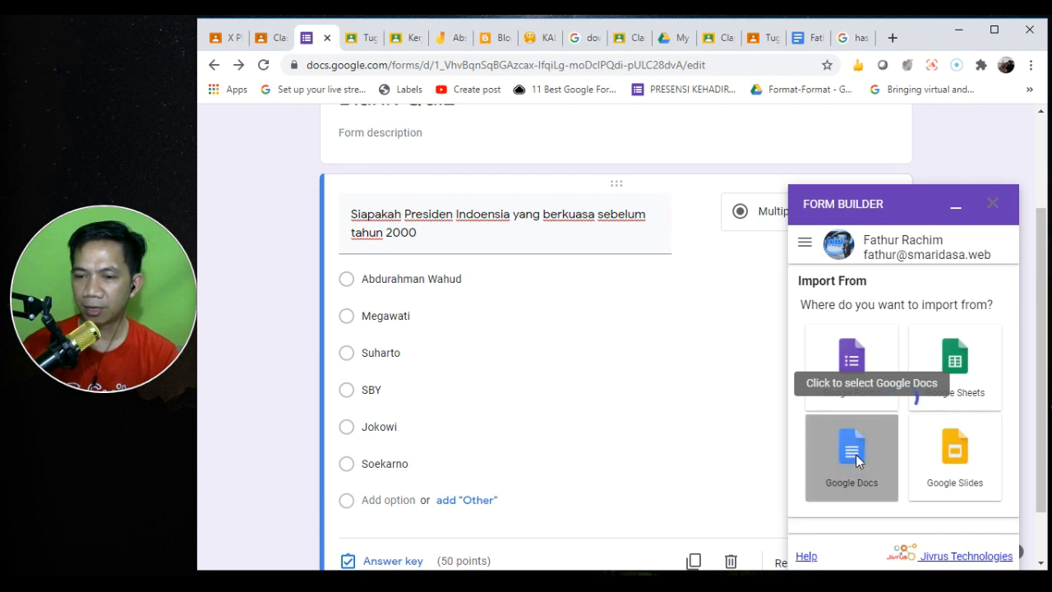
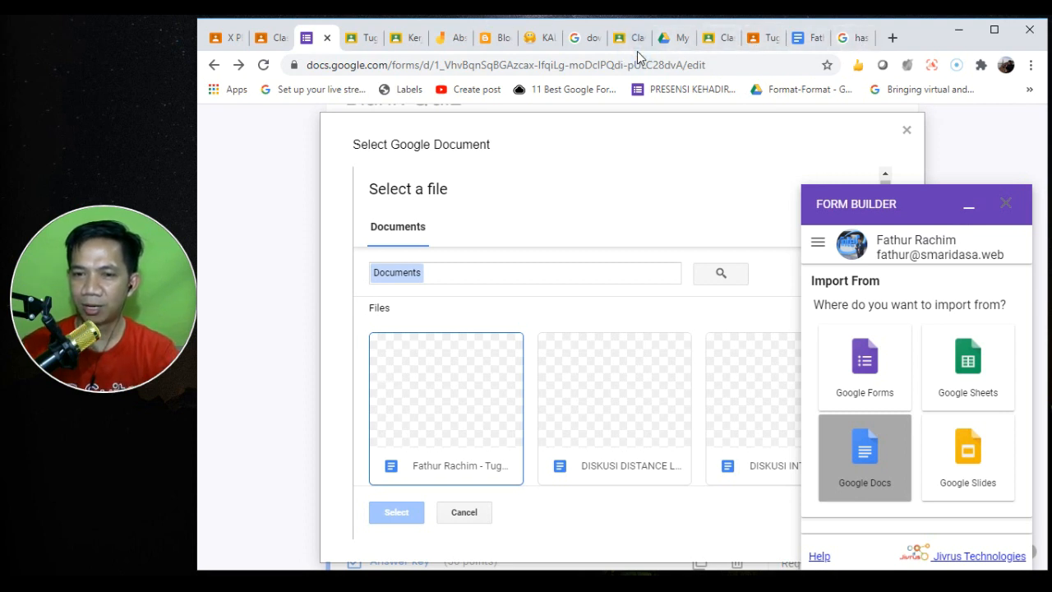
- Switch Google Drive to the other signed-in account's My Drive
{"action": "left_click", "coordinate": [662, 42]}
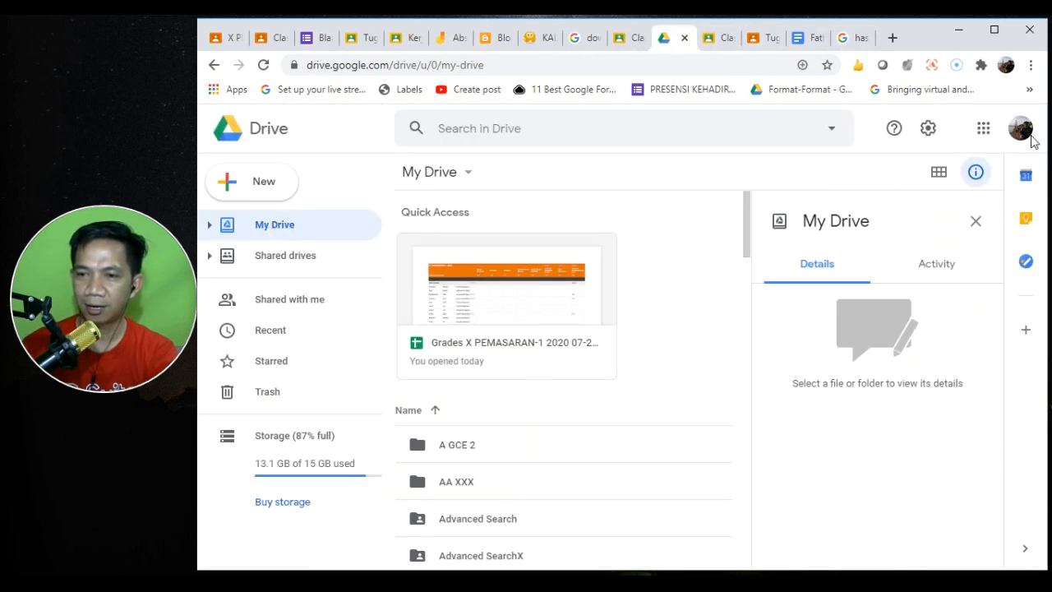
{"action": "left_click", "coordinate": [1021, 131]}
{"action": "left_click", "coordinate": [873, 349]}
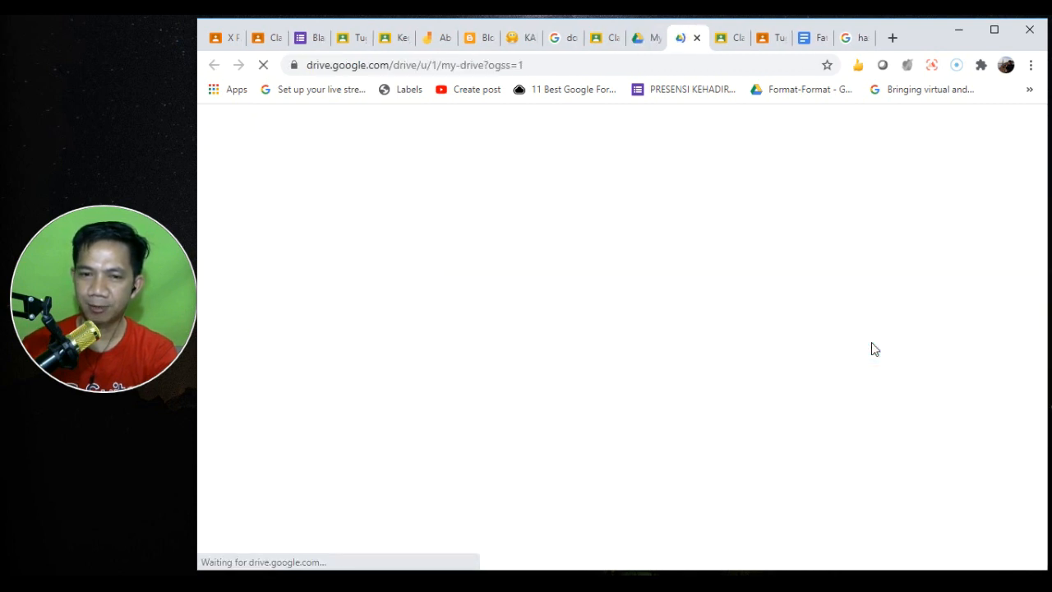
- Create a new blank Google Docs document from My Drive
{"action": "left_click", "coordinate": [261, 180]}
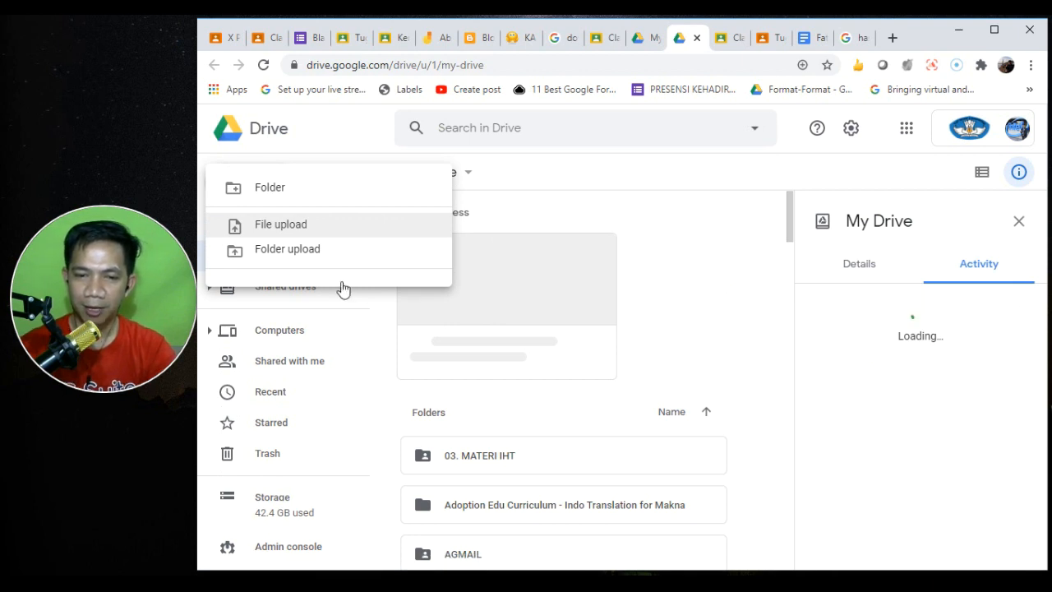
{"action": "left_click", "coordinate": [359, 127]}
{"action": "left_click", "coordinate": [274, 182]}
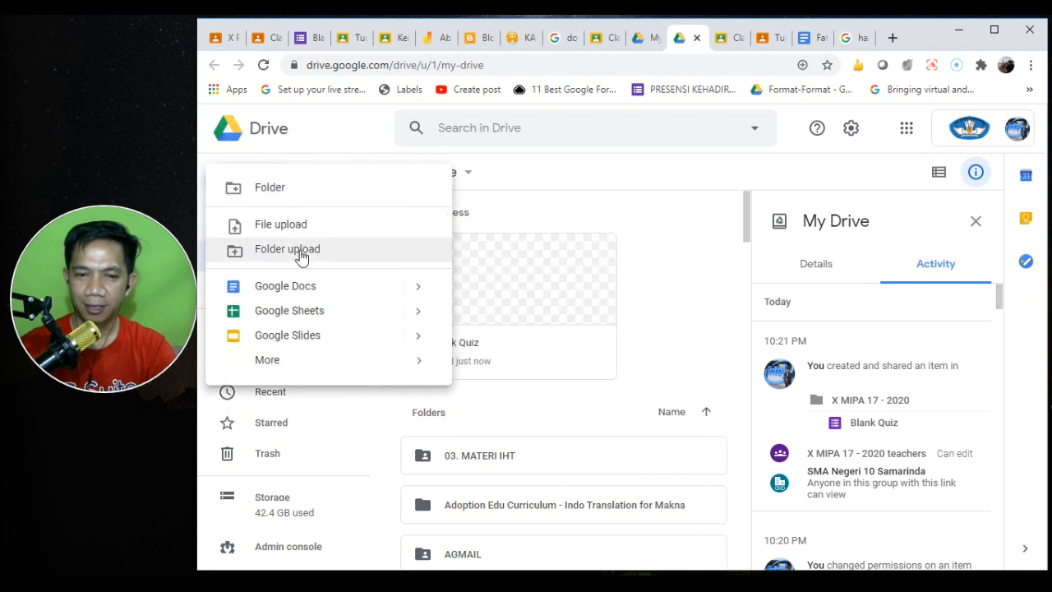
{"action": "left_click", "coordinate": [367, 286]}
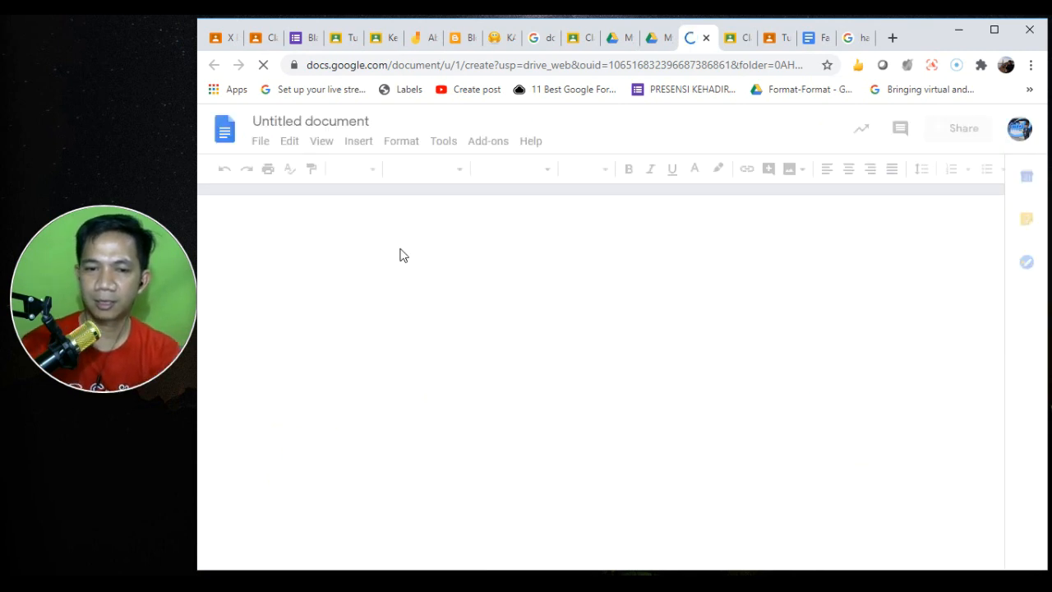
- Type numbered question 1 'Siapoakah dia ?' in the new document
{"action": "left_click", "coordinate": [424, 280]}
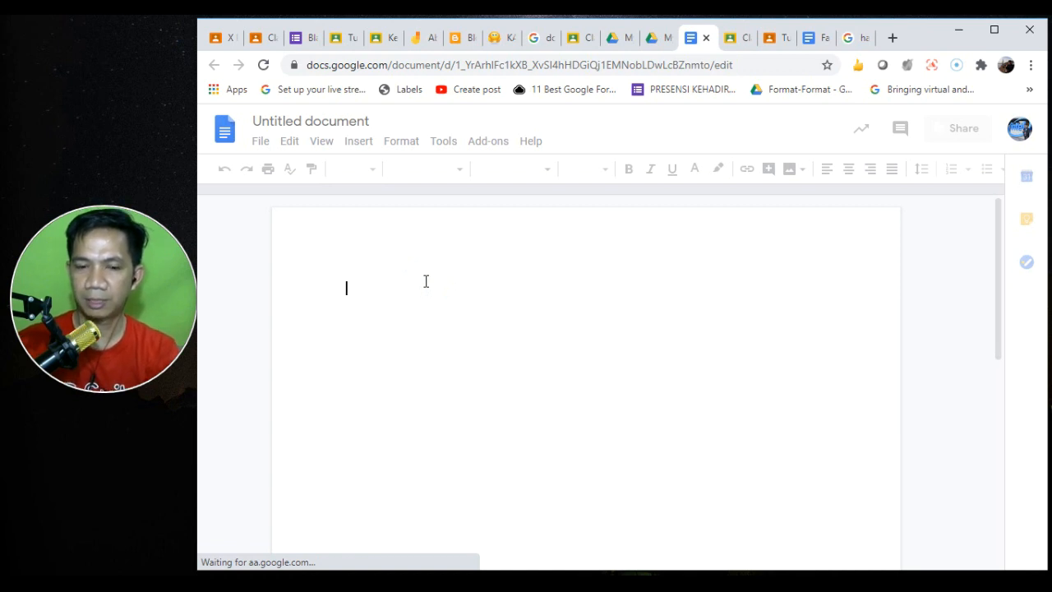
{"action": "type", "text": "1."}
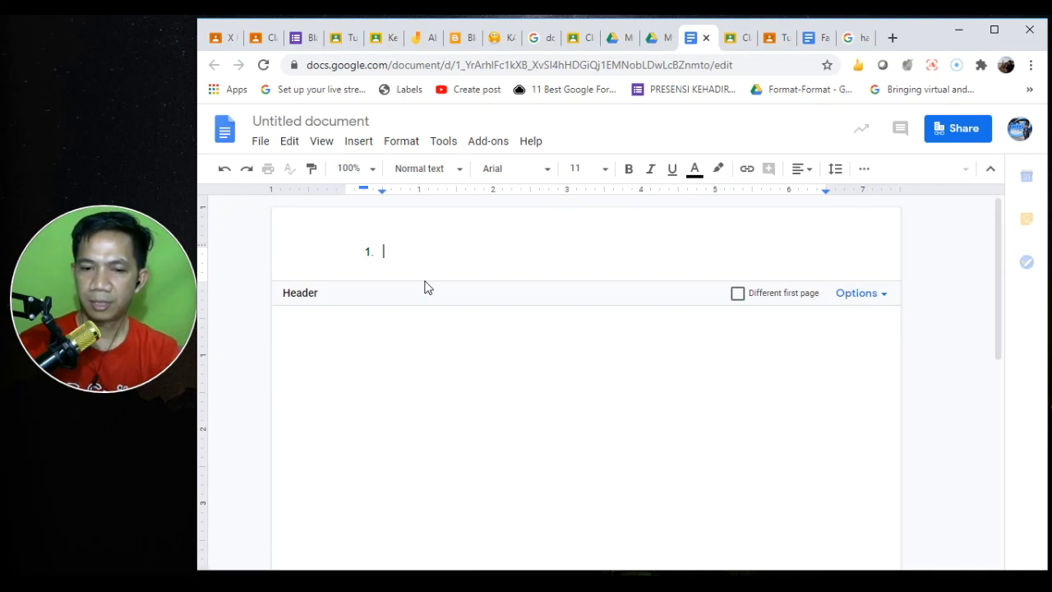
{"action": "type", "text": "Siapoa"}
{"action": "left_click", "coordinate": [407, 254]}
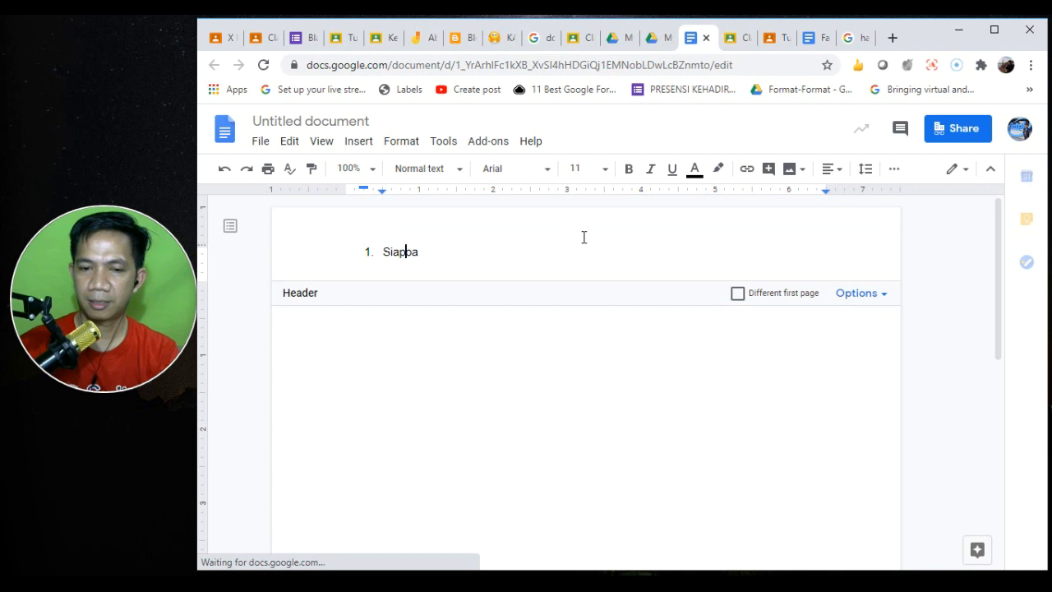
{"action": "key", "text": "Right"}
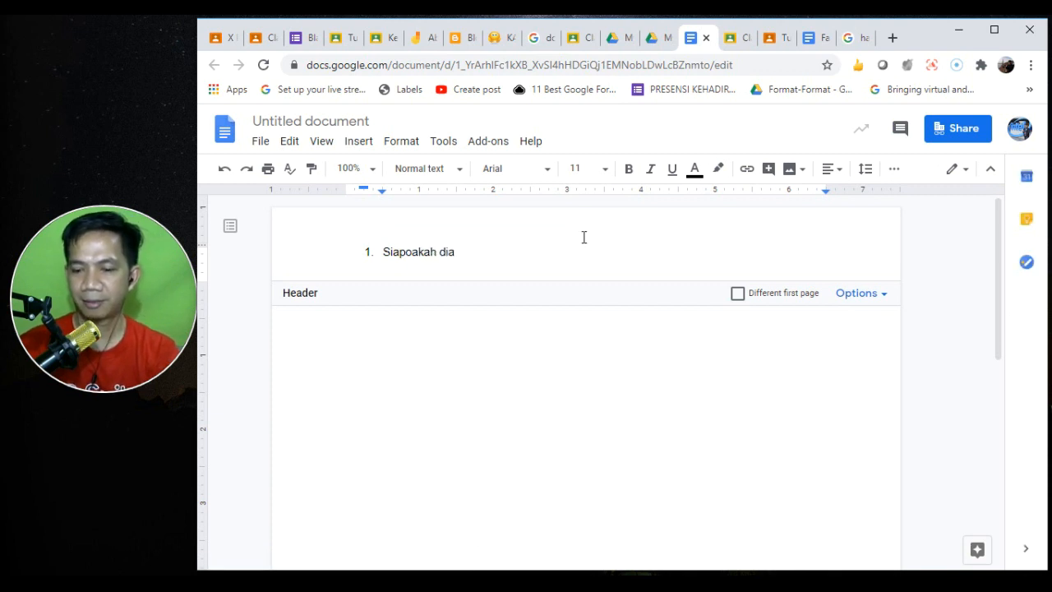
- Add lettered options Budi, Iwan, Tono, Darto, santo, then start question '2. Gambar apakah ini'
{"action": "key", "text": "Return"}
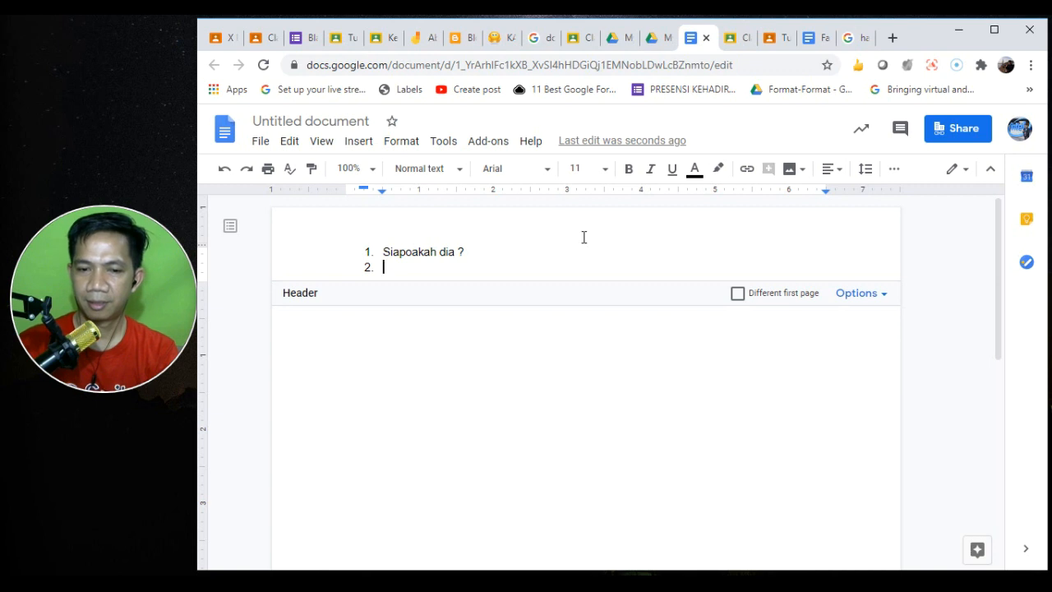
{"action": "key", "text": "Tab"}
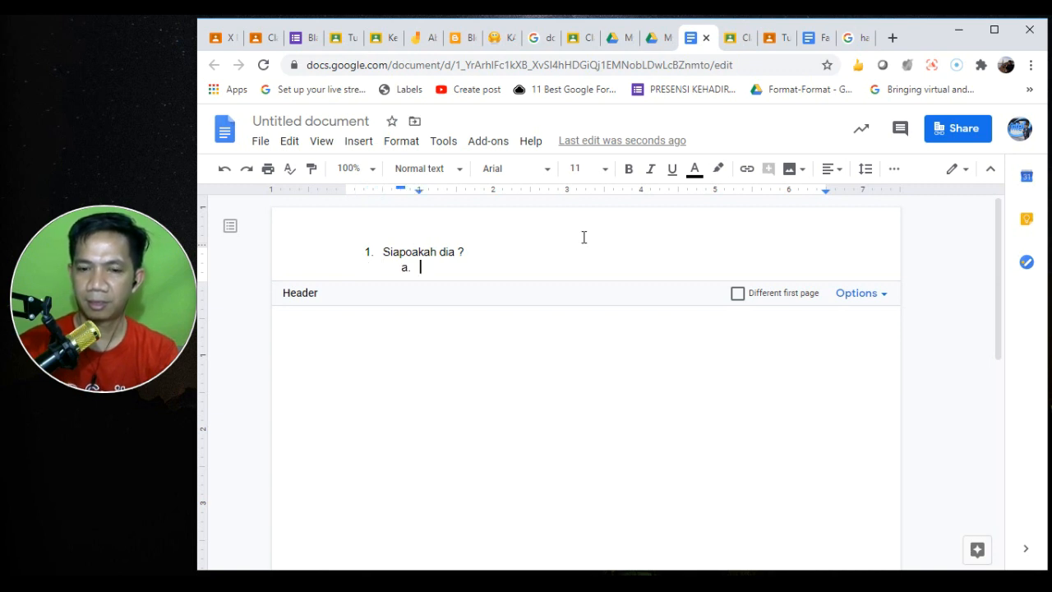
{"action": "type", "text": "budi"}
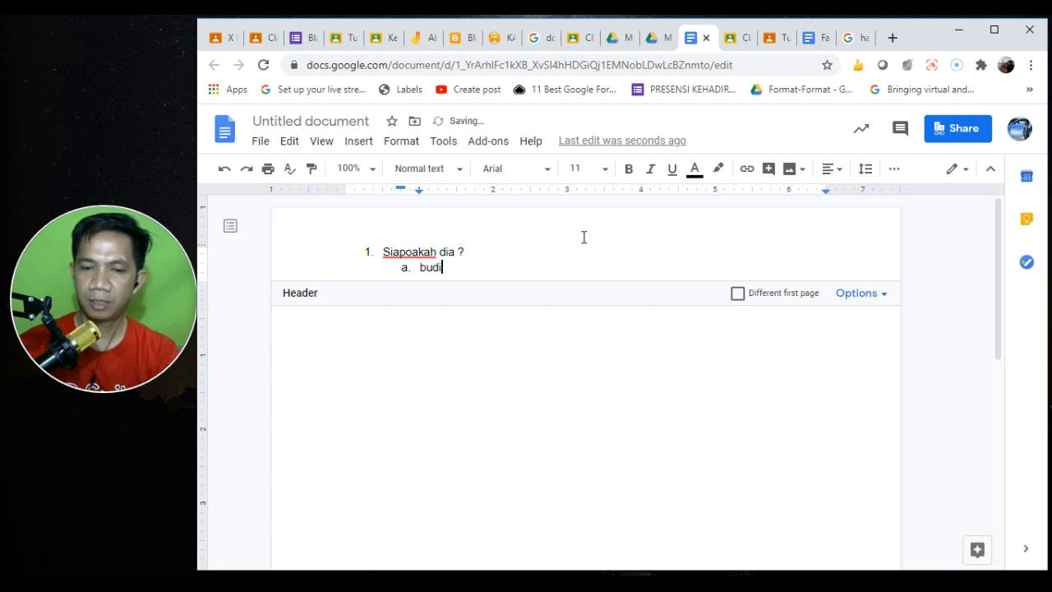
{"action": "key", "text": "Return"}
{"action": "type", "text": "iwan"}
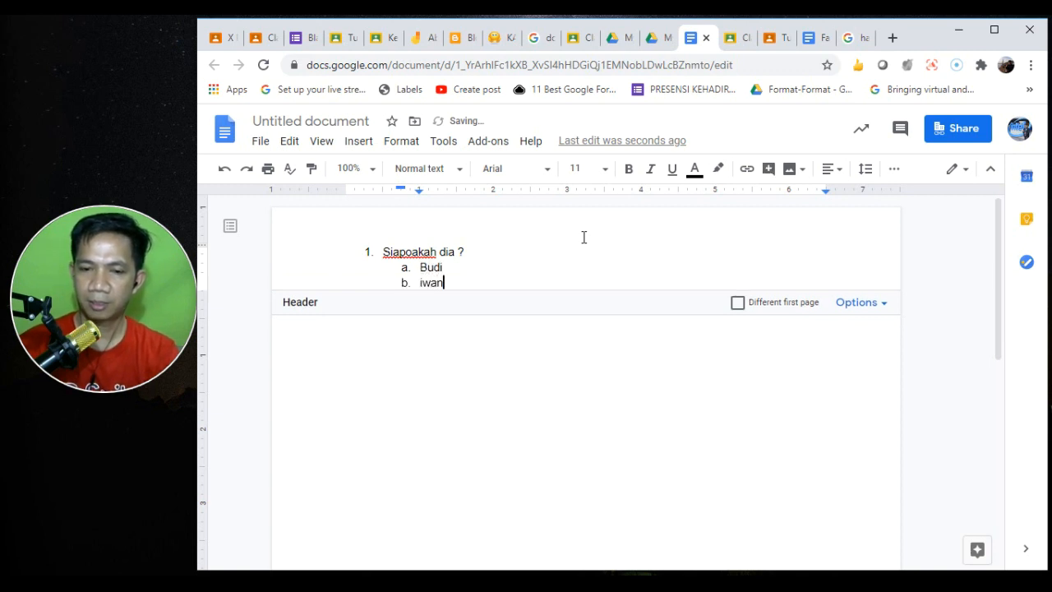
{"action": "key", "text": "Return"}
{"action": "type", "text": "t"}
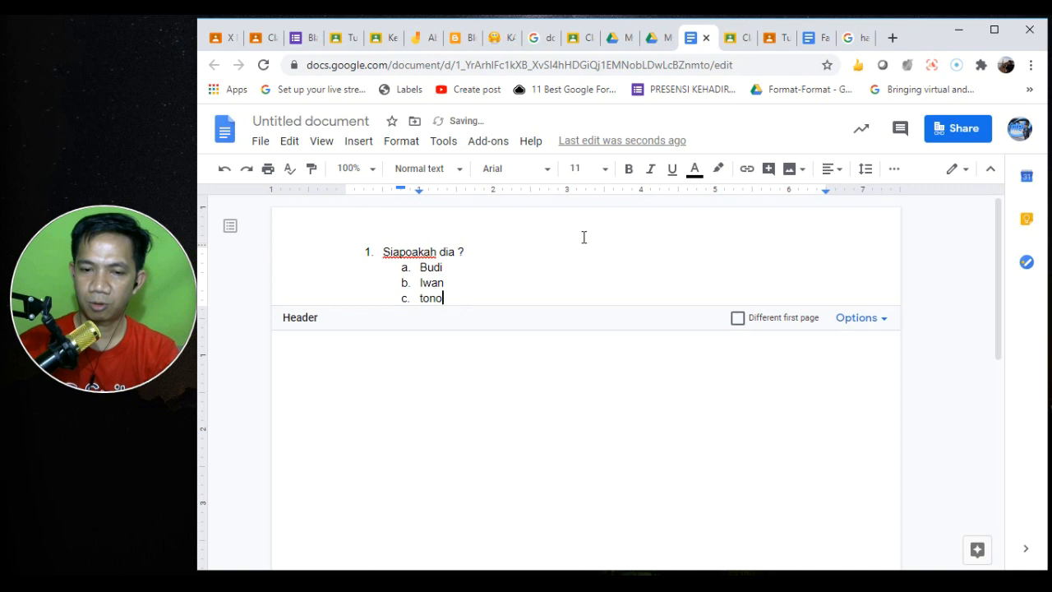
{"action": "type", "text": "ono"}
{"action": "key", "text": "Return"}
{"action": "type", "text": "darto"}
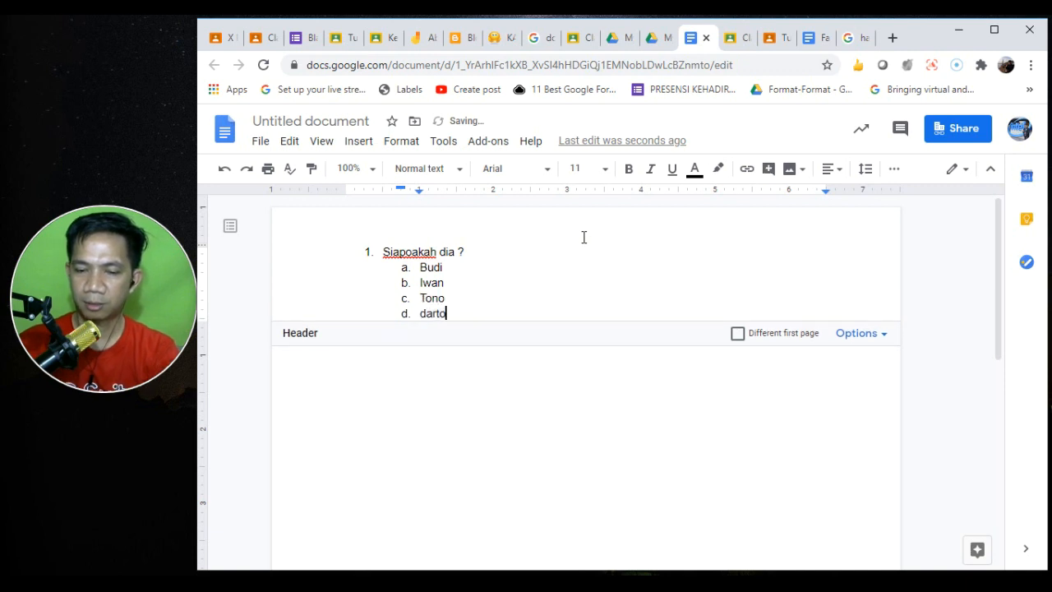
{"action": "key", "text": "Return"}
{"action": "type", "text": "santo"}
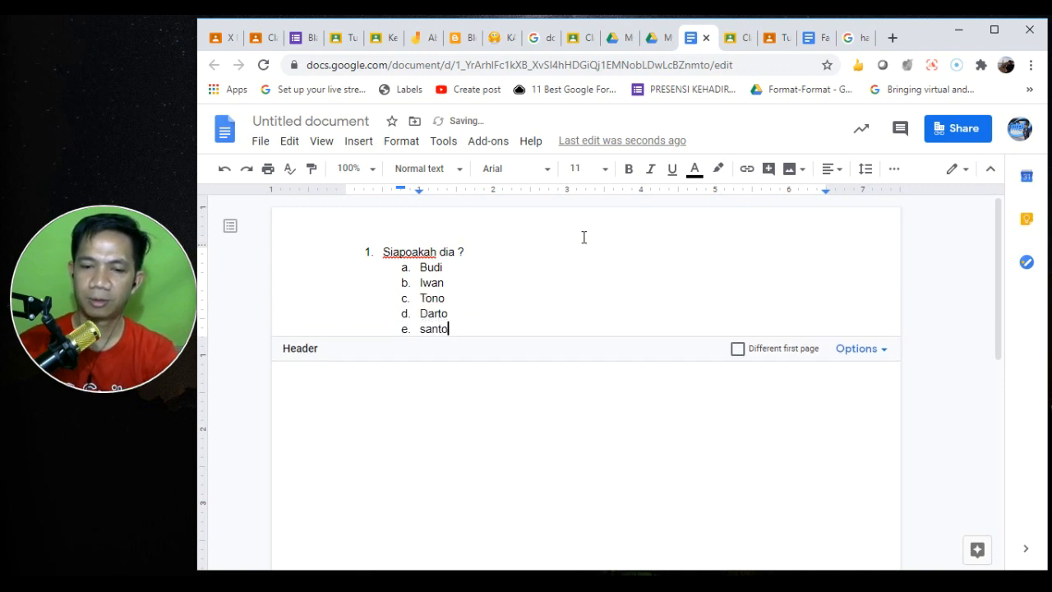
{"action": "key", "text": "Return"}
{"action": "key", "text": "Return"}
{"action": "type", "text": "2"}
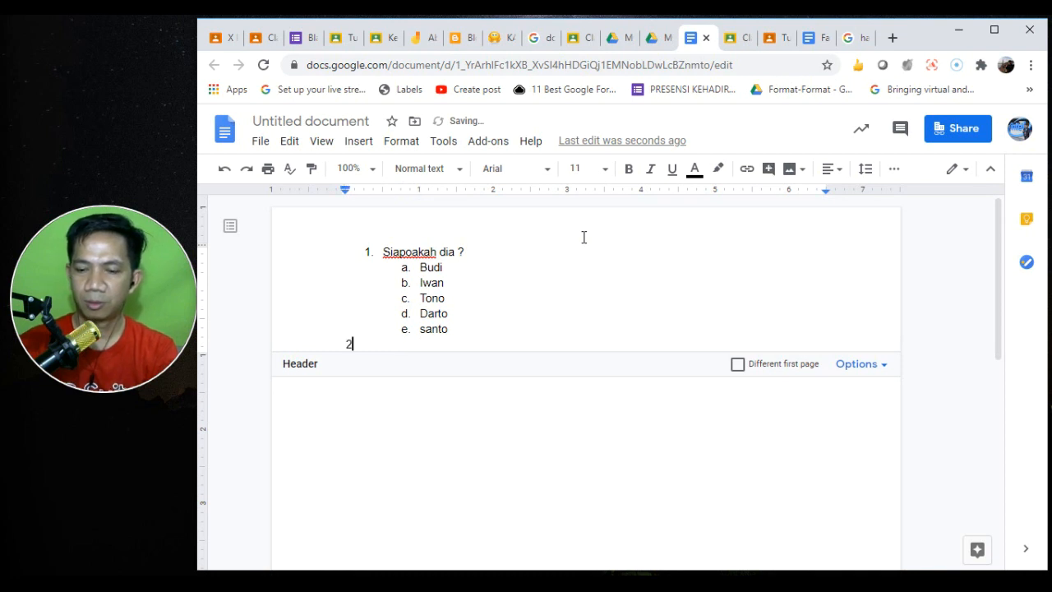
{"action": "type", "text": ". Gambar apakah ini"}
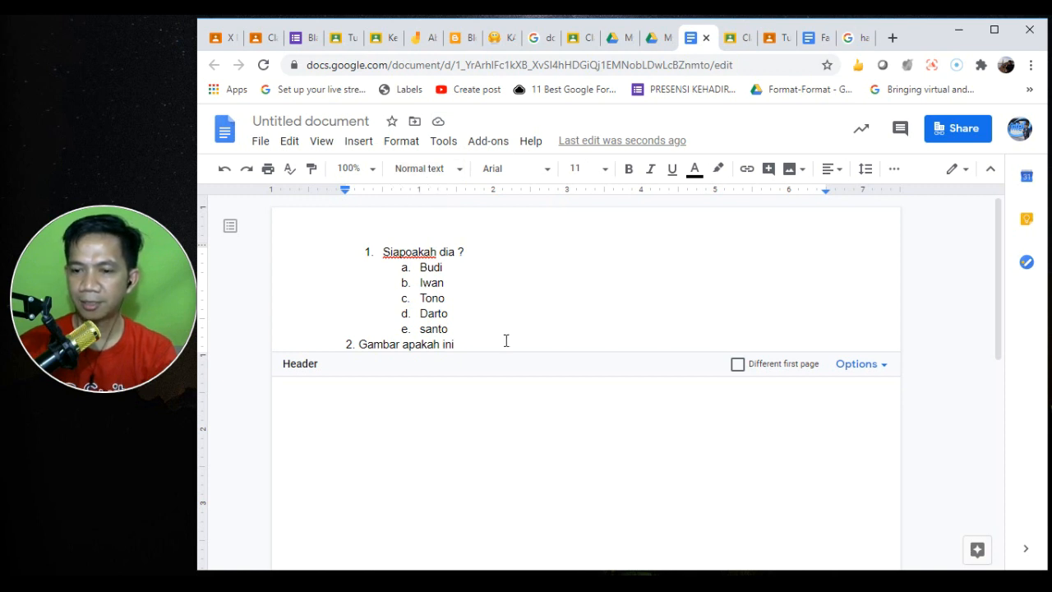
{"action": "left_click", "coordinate": [482, 398]}
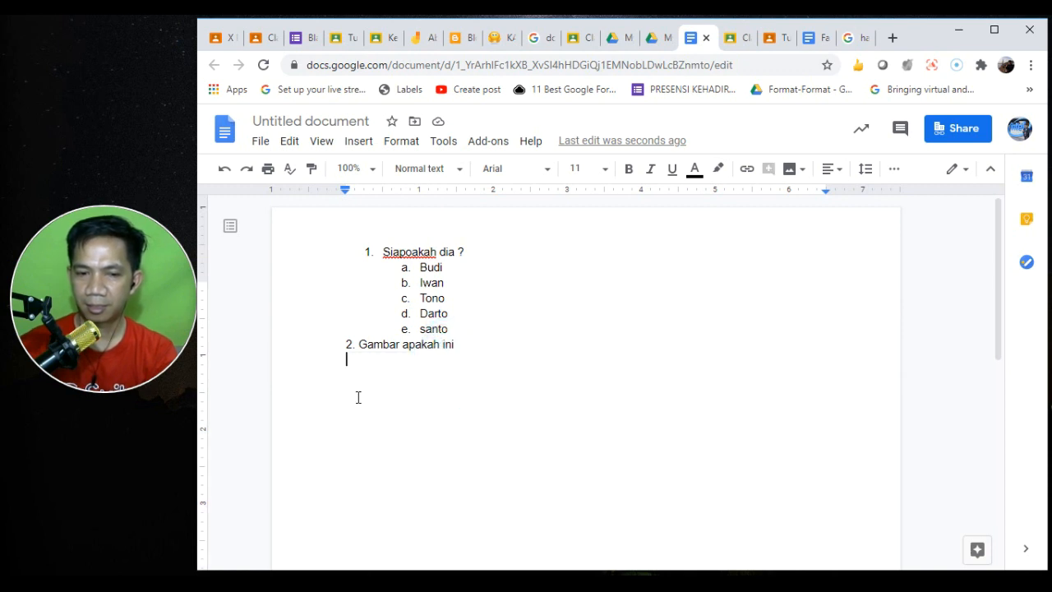
- Delete both questions with their options, then undo to restore them
{"action": "left_click", "coordinate": [404, 329]}
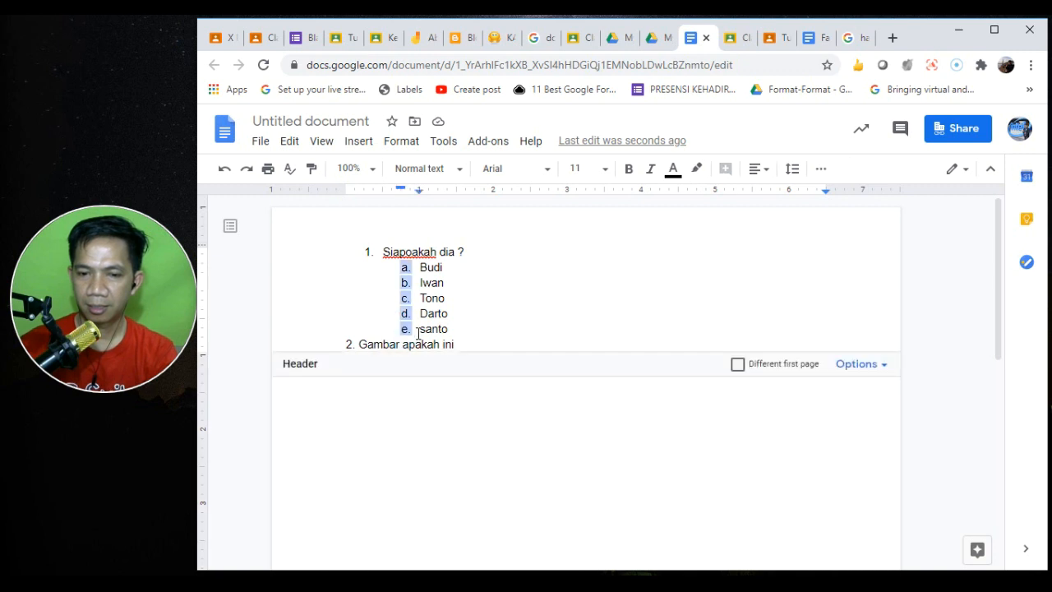
{"action": "left_click_drag", "start_coordinate": [458, 345], "coordinate": [295, 227]}
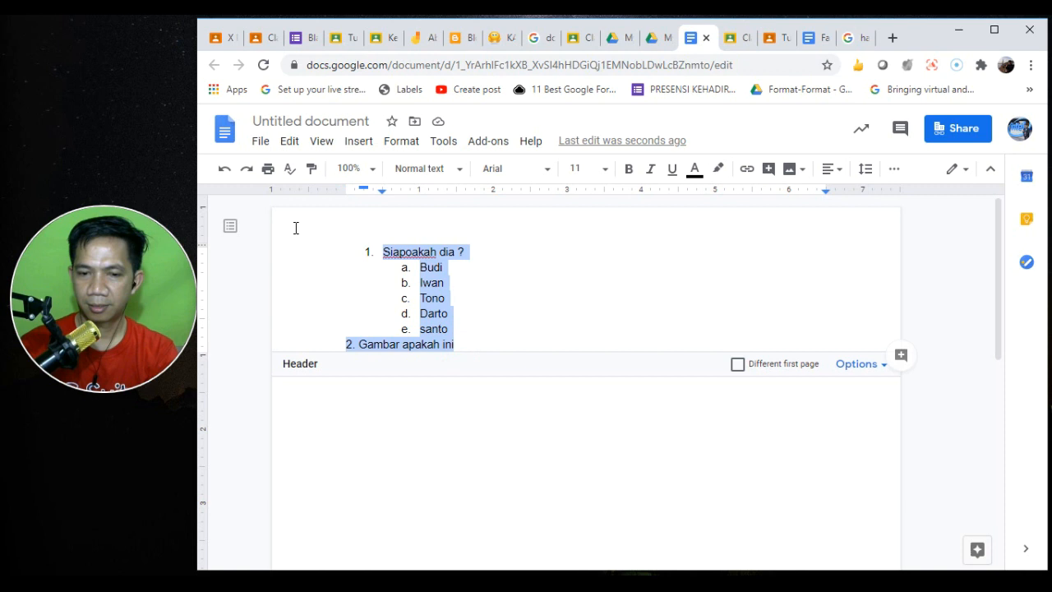
{"action": "key", "text": "BackSpace"}
{"action": "left_click", "coordinate": [395, 324]}
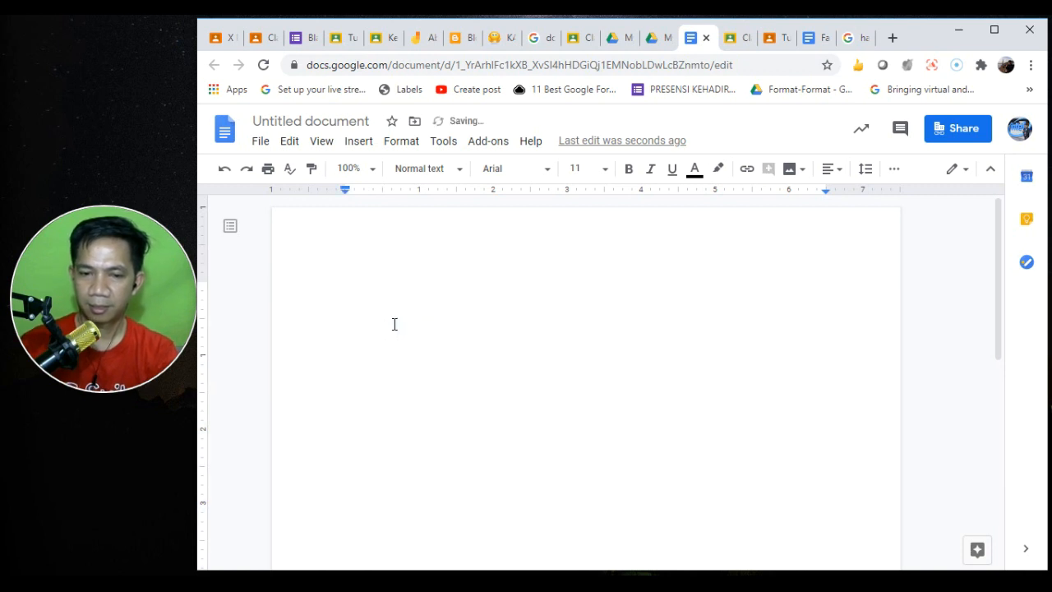
{"action": "key", "text": "ctrl+z"}
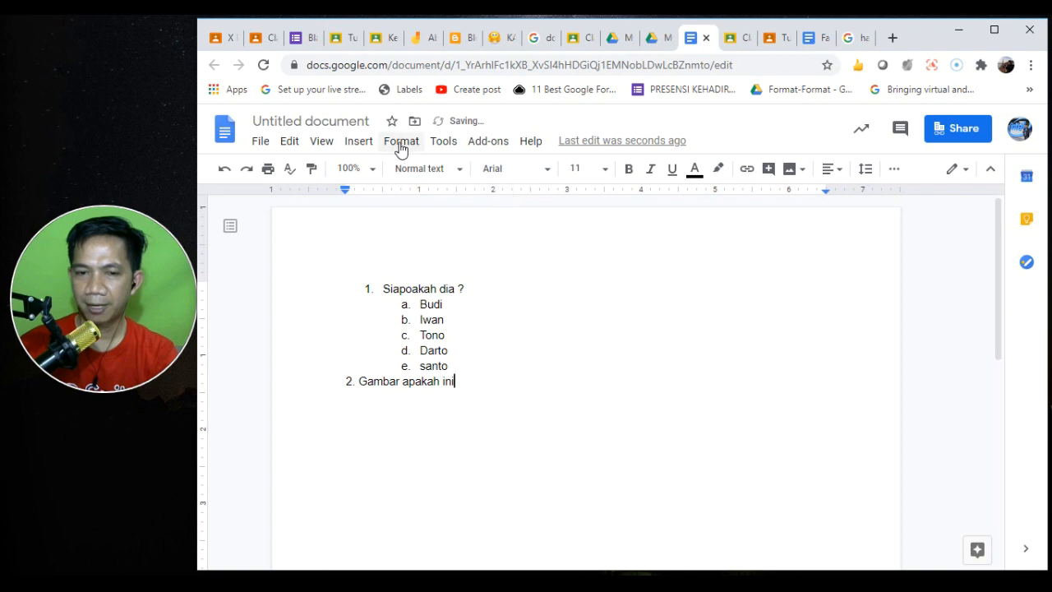
- Upload the soal 1 image into the document and type 'Ini apa ya' below it
{"action": "left_click", "coordinate": [356, 142]}
{"action": "mouse_move", "coordinate": [413, 169]}
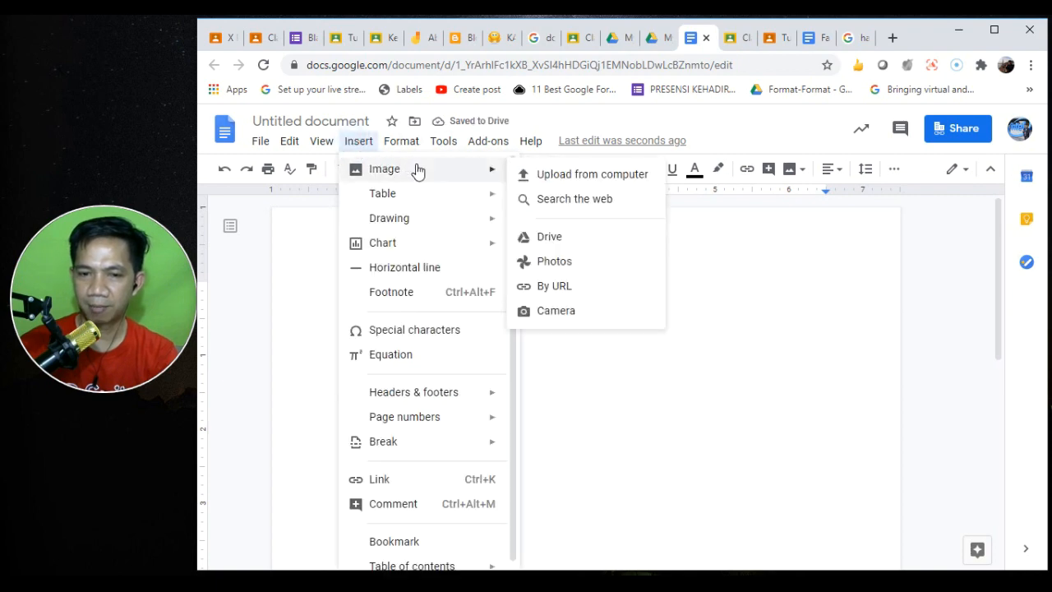
{"action": "left_click", "coordinate": [559, 178]}
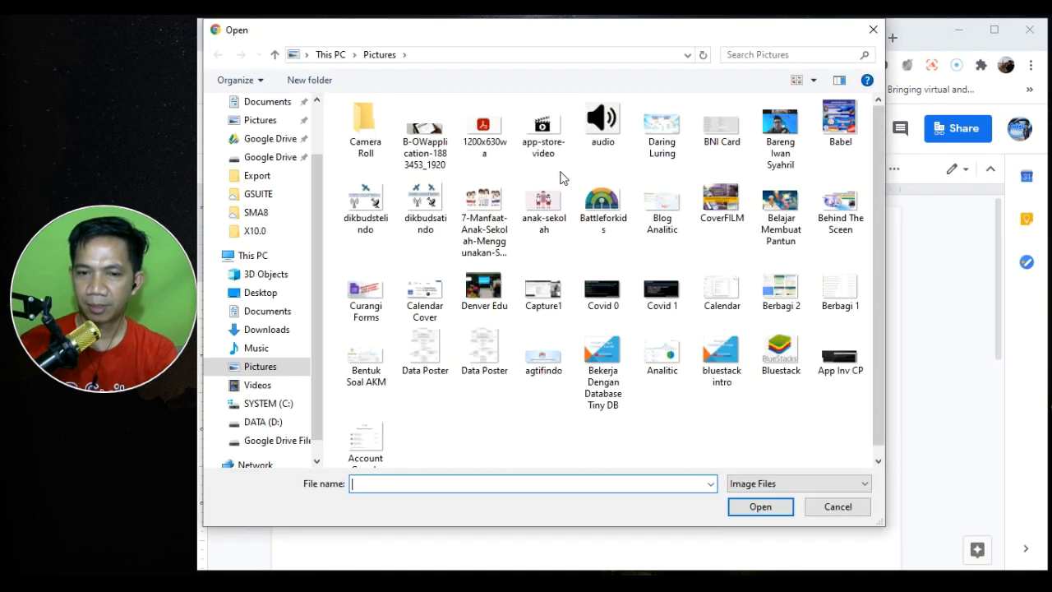
{"action": "left_click", "coordinate": [424, 267]}
{"action": "left_click", "coordinate": [761, 507]}
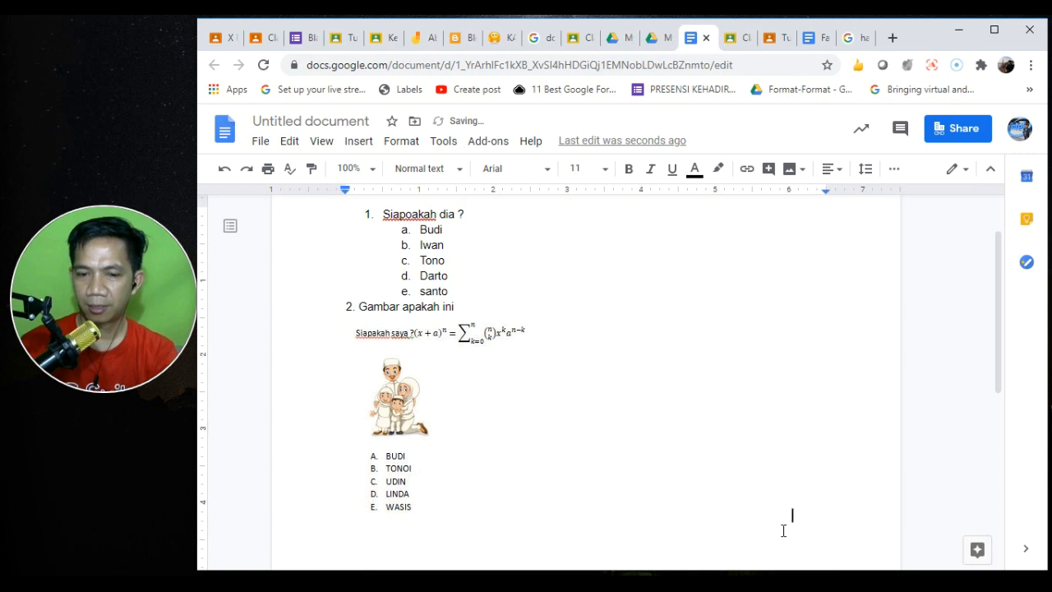
{"action": "key", "text": "Return"}
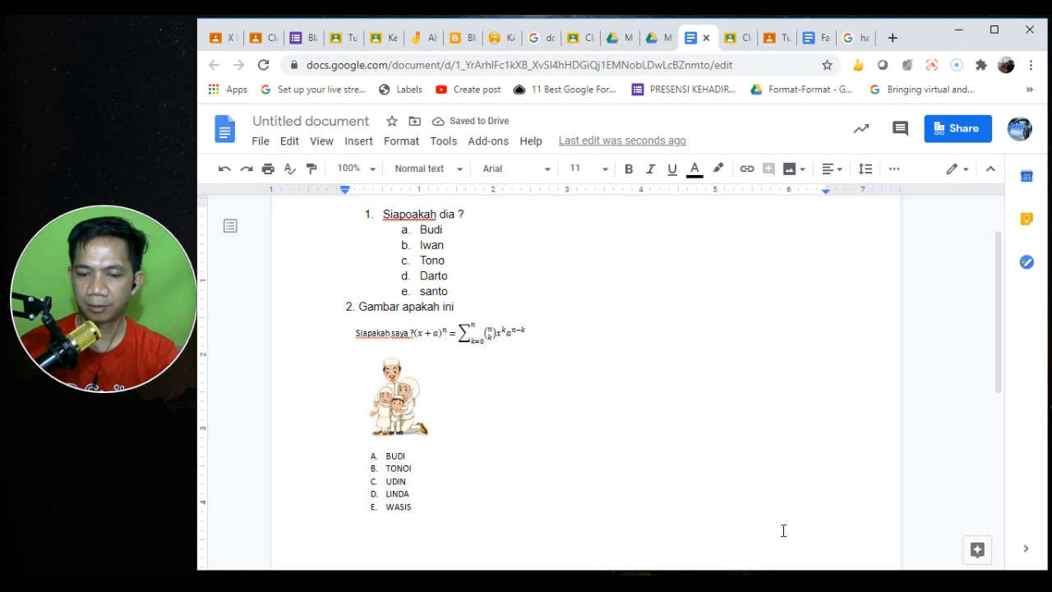
{"action": "type", "text": "Ini apa "}
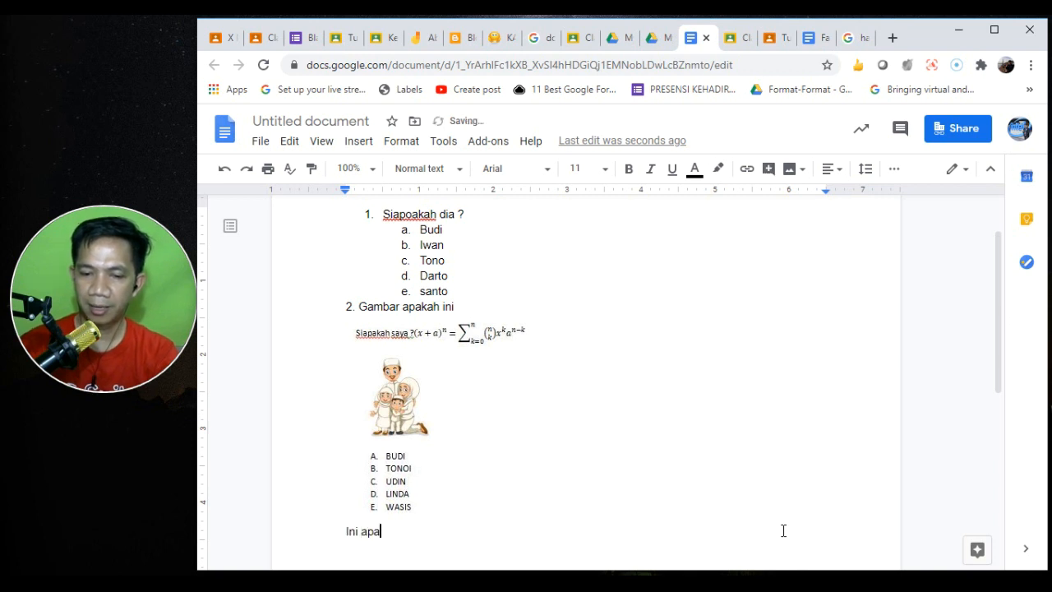
{"action": "type", "text": "ya"}
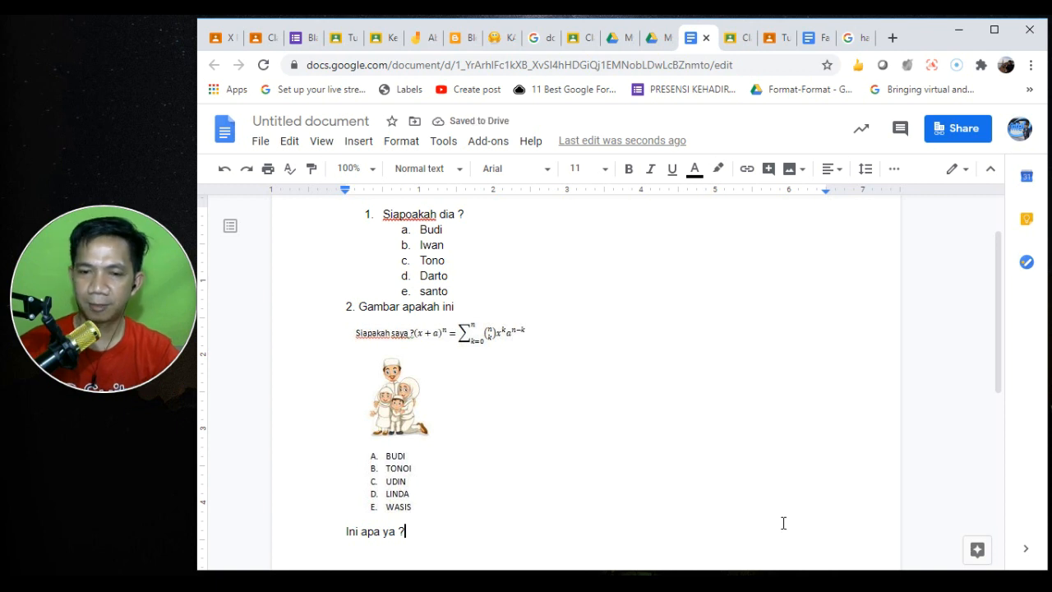
- Insert the SoalX1 image below 'Ini apa ya ?' and title the document Siapoakah dia
{"action": "left_click", "coordinate": [353, 141]}
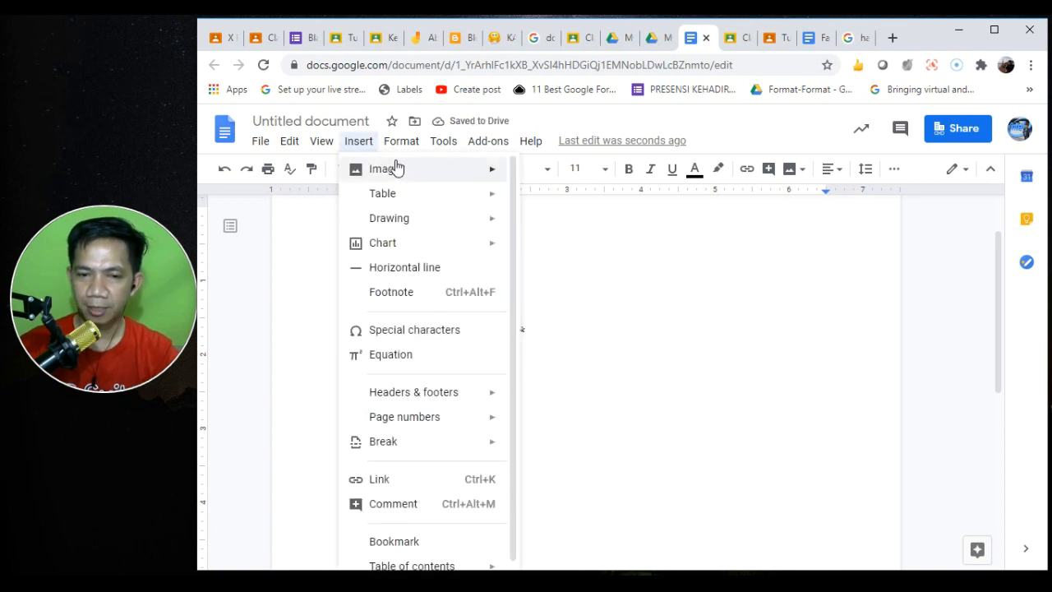
{"action": "mouse_move", "coordinate": [423, 171]}
{"action": "left_click", "coordinate": [543, 174]}
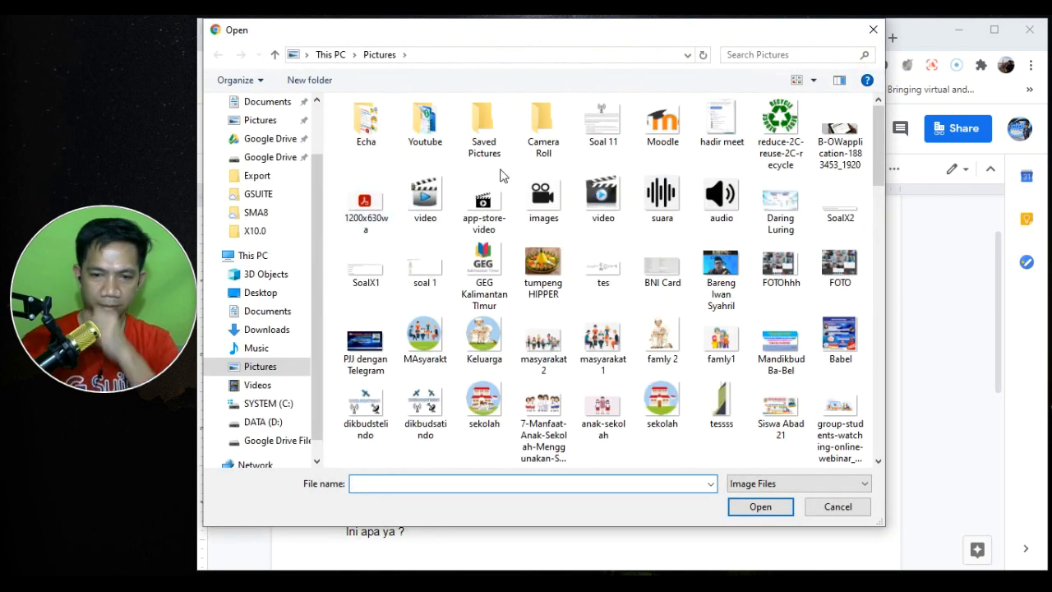
{"action": "left_click", "coordinate": [361, 268]}
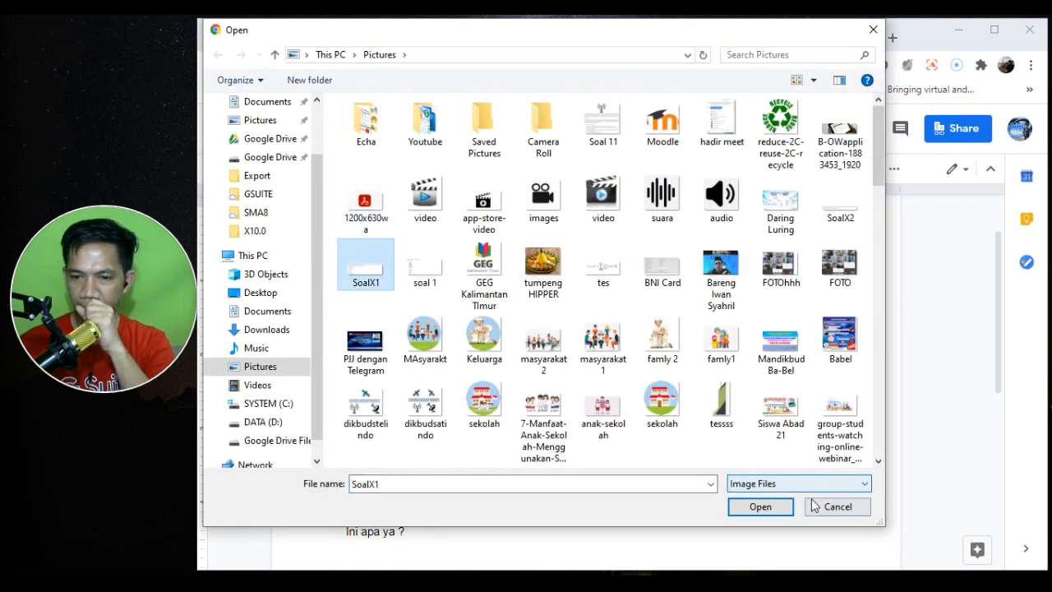
{"action": "left_click", "coordinate": [759, 506]}
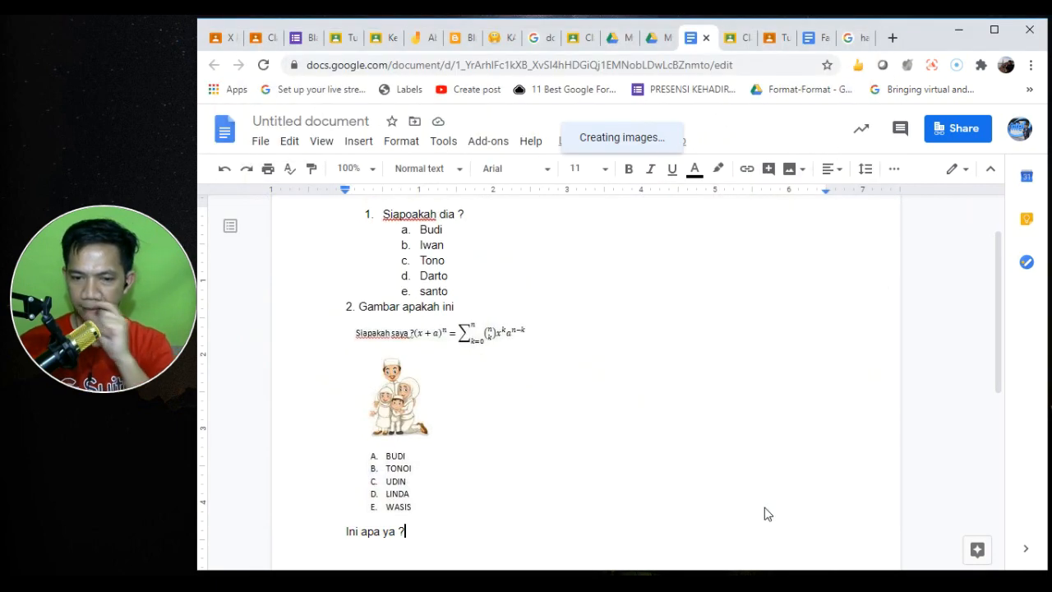
{"action": "left_click", "coordinate": [560, 456]}
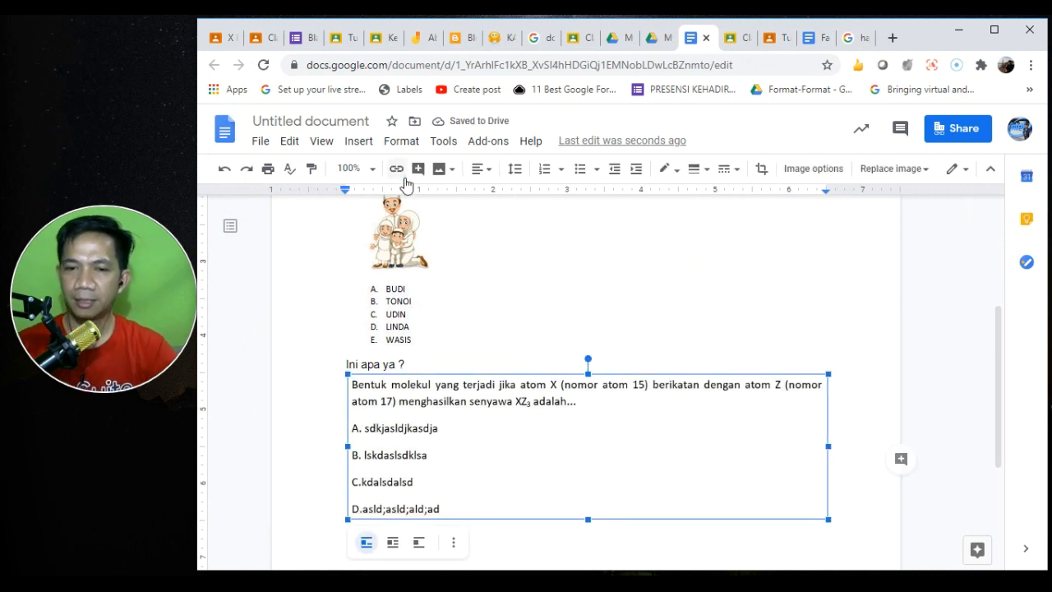
{"action": "left_click", "coordinate": [308, 120]}
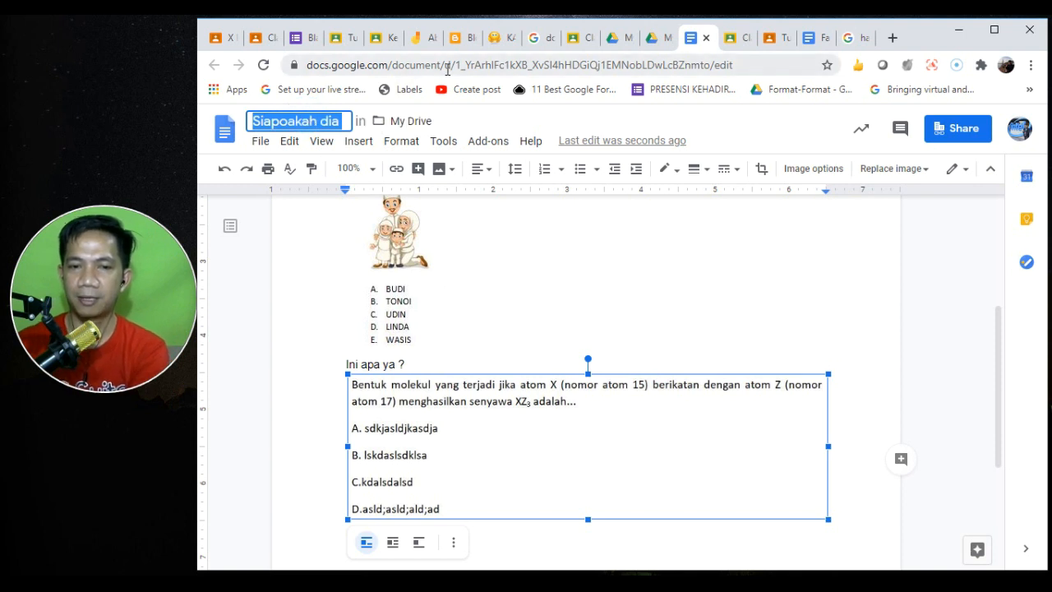
{"action": "left_click", "coordinate": [302, 38]}
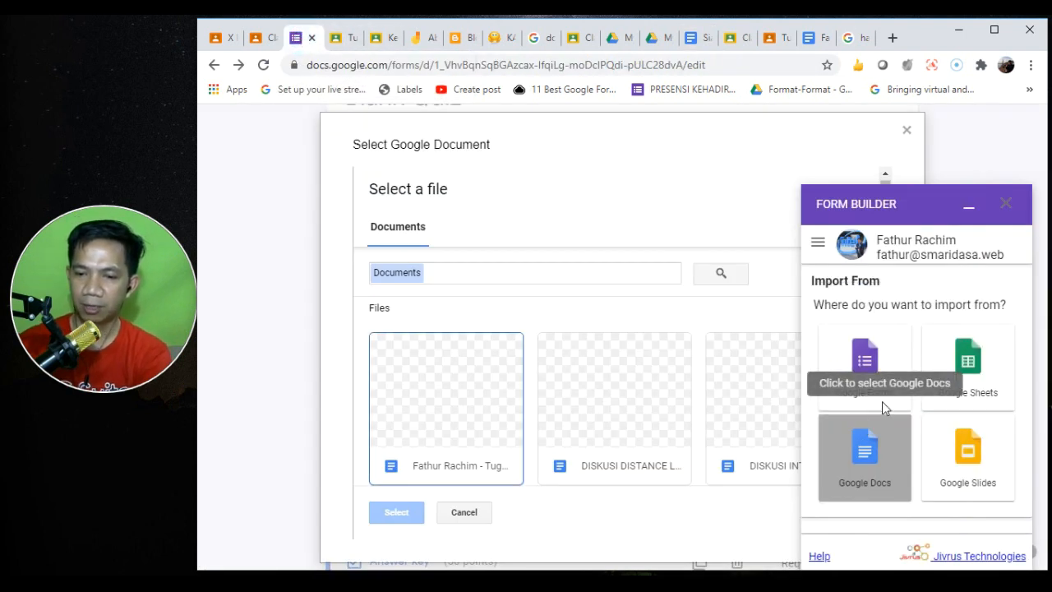
- Load the Siapoakah dia document's questions into Form Builder as a Google Docs source
{"action": "left_click", "coordinate": [867, 475]}
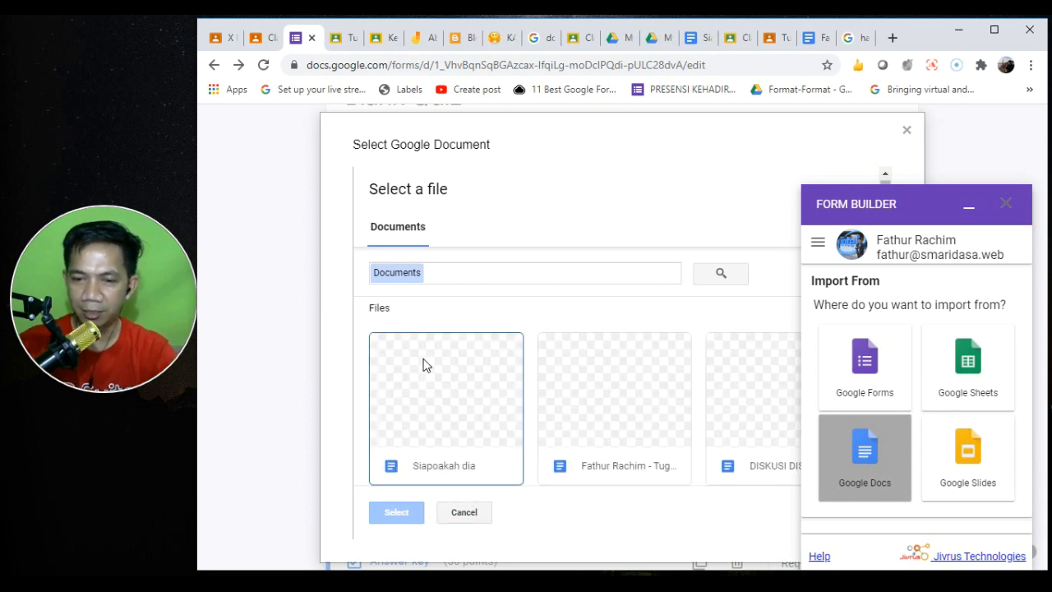
{"action": "left_click", "coordinate": [439, 426]}
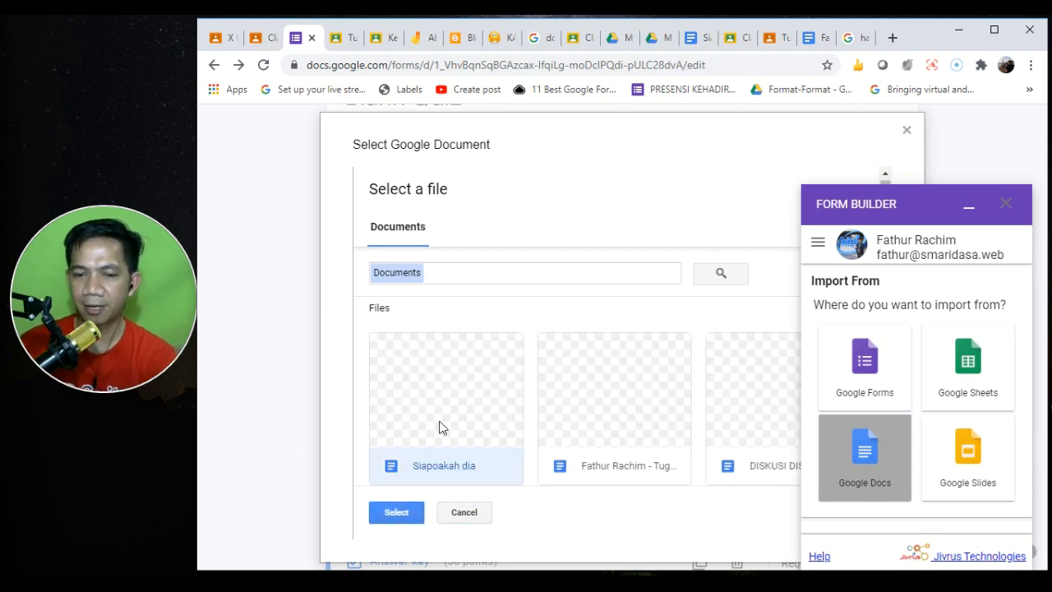
{"action": "left_click", "coordinate": [405, 507]}
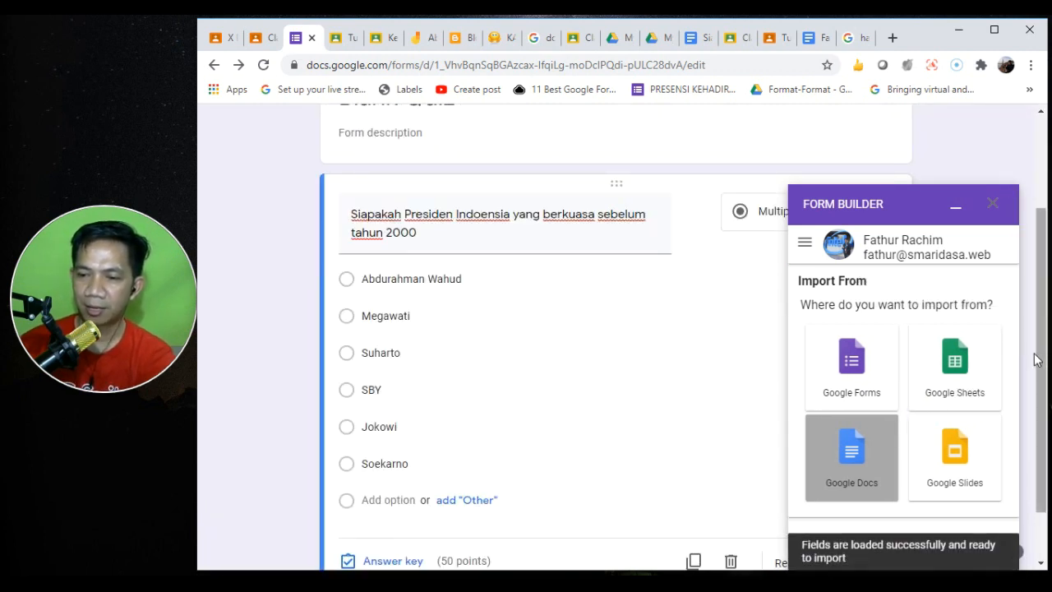
- Keep item 1 as Multiple choice and import the selected questions into the quiz
{"action": "left_click_drag", "start_coordinate": [1012, 312], "coordinate": [1012, 462]}
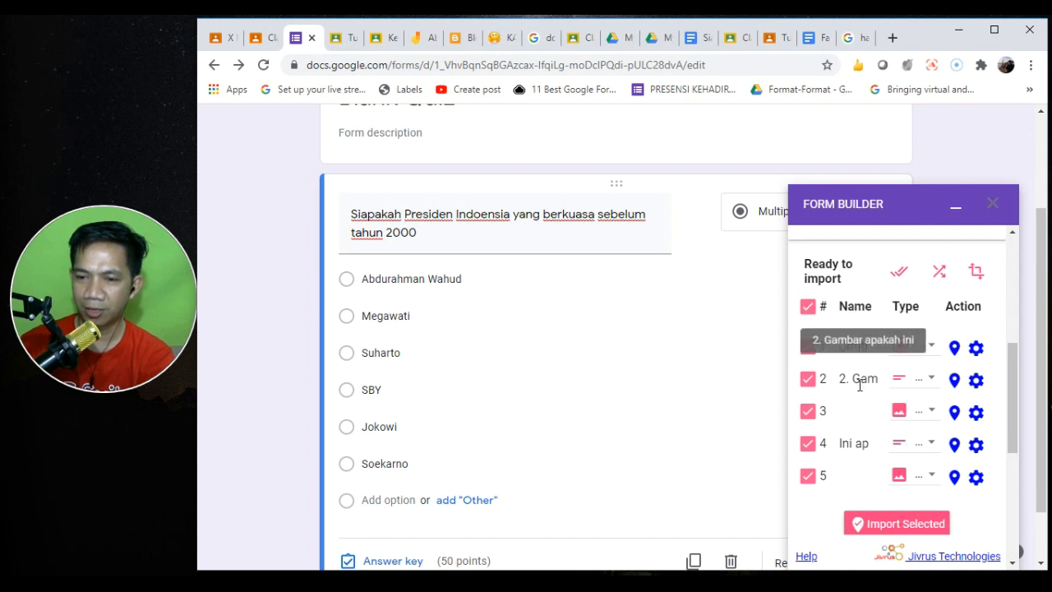
{"action": "left_click", "coordinate": [931, 350]}
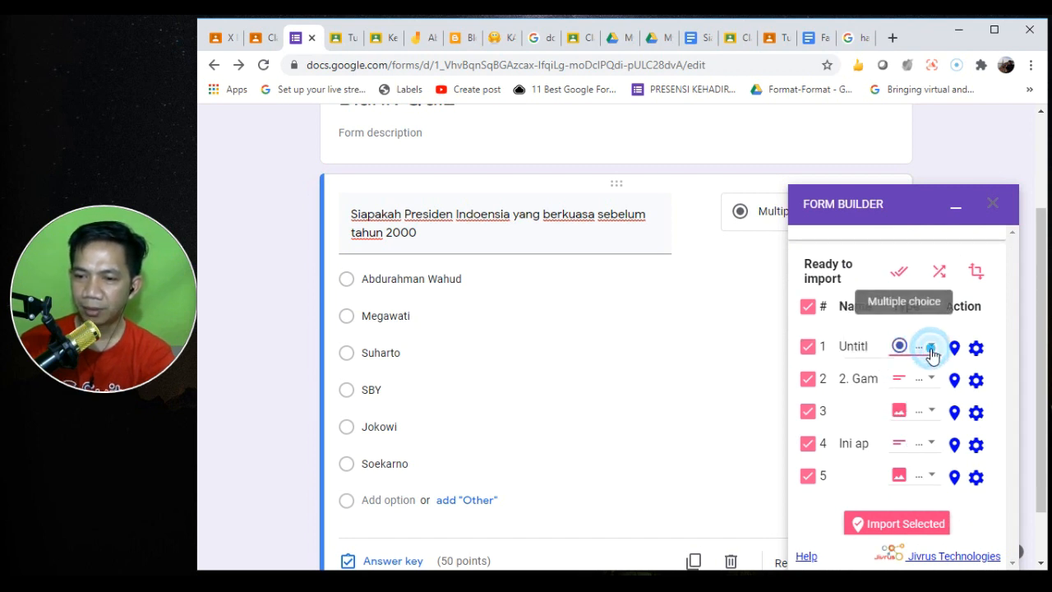
{"action": "left_click", "coordinate": [928, 351]}
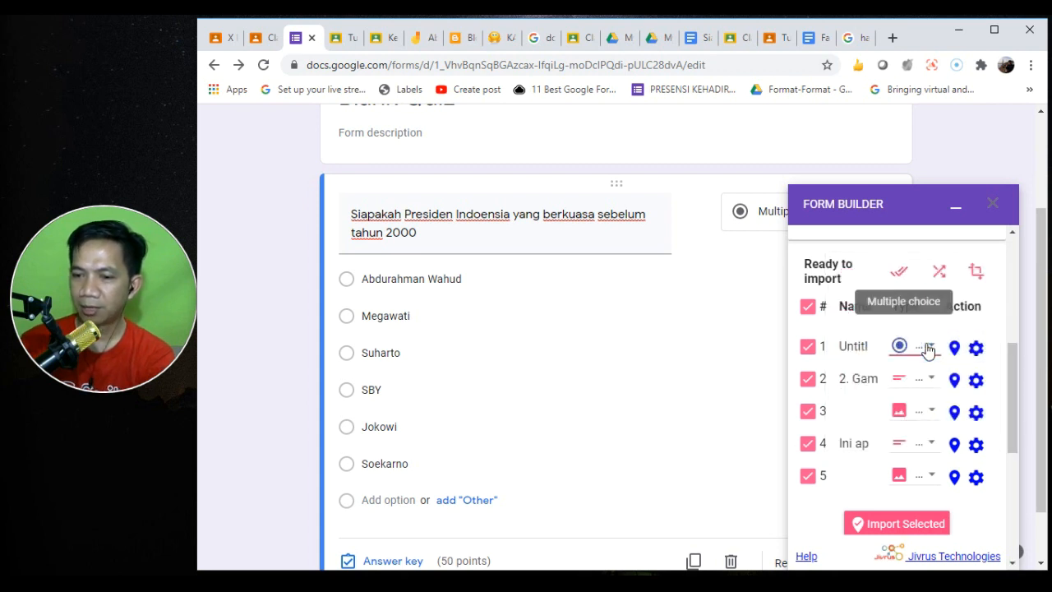
{"action": "left_click", "coordinate": [902, 525]}
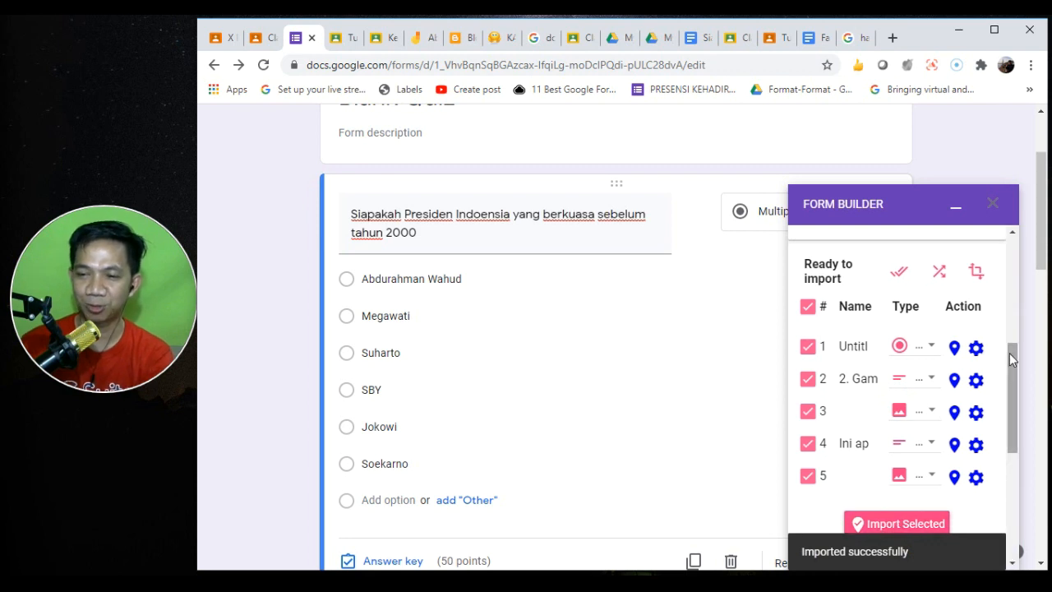
{"action": "left_click_drag", "start_coordinate": [1041, 200], "coordinate": [1042, 329]}
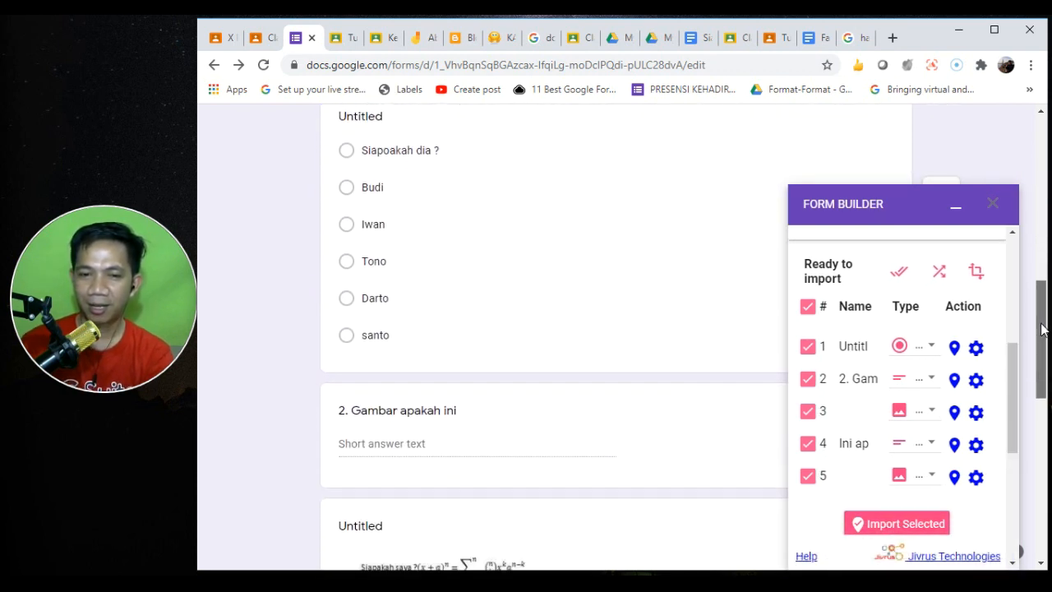
- Remove the stray 'Siapoakah dia ?' option and retitle the first question 'Siapakah Dia'
{"action": "left_click", "coordinate": [364, 148]}
{"action": "mouse_move", "coordinate": [1041, 298]}
{"action": "left_mouse_down"}
{"action": "mouse_move", "coordinate": [1042, 246]}
{"action": "mouse_move", "coordinate": [1042, 301]}
{"action": "mouse_move", "coordinate": [1042, 280]}
{"action": "left_mouse_up"}
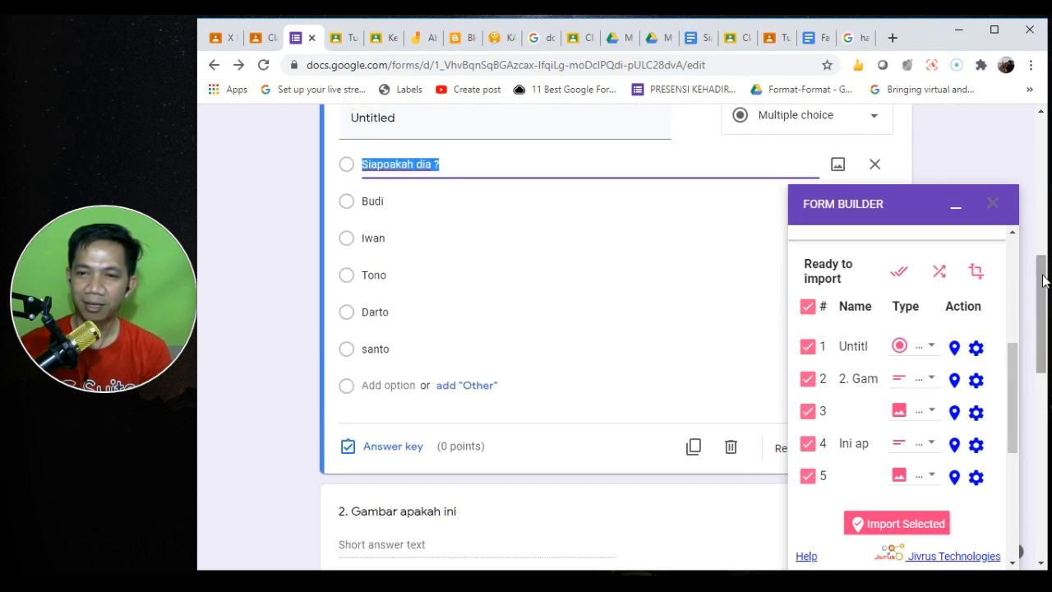
{"action": "left_click", "coordinate": [874, 163]}
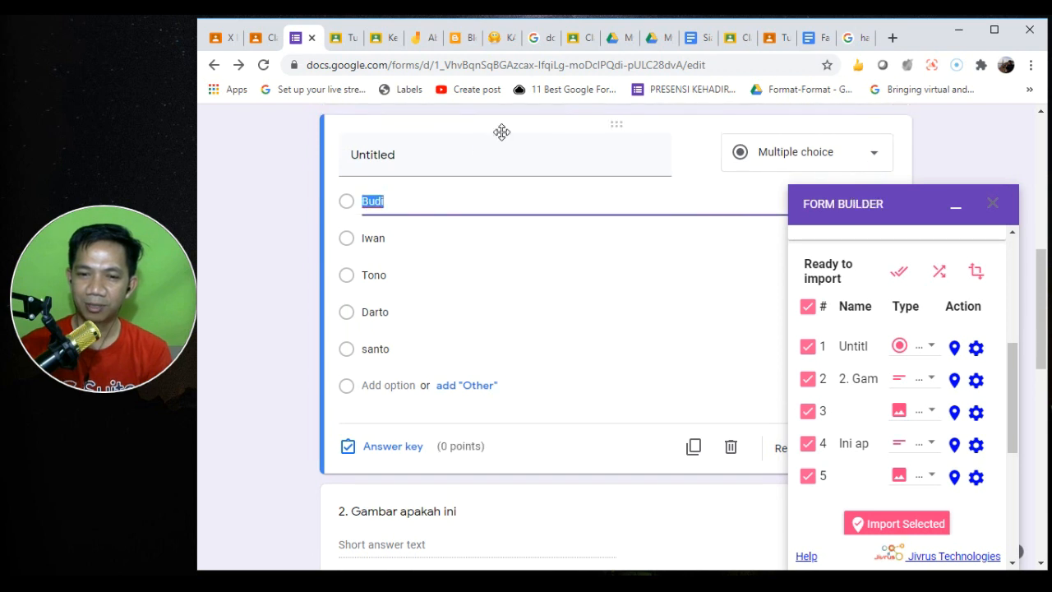
{"action": "double_click", "coordinate": [454, 148]}
{"action": "type", "text": "Siapakah Dia"}
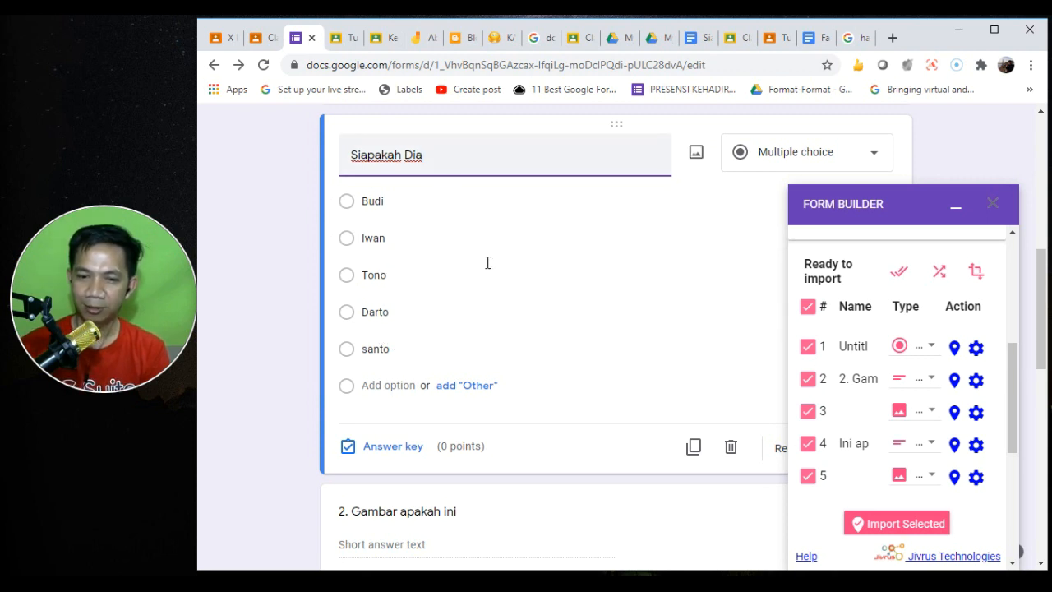
{"action": "left_click_drag", "start_coordinate": [1041, 257], "coordinate": [1048, 368]}
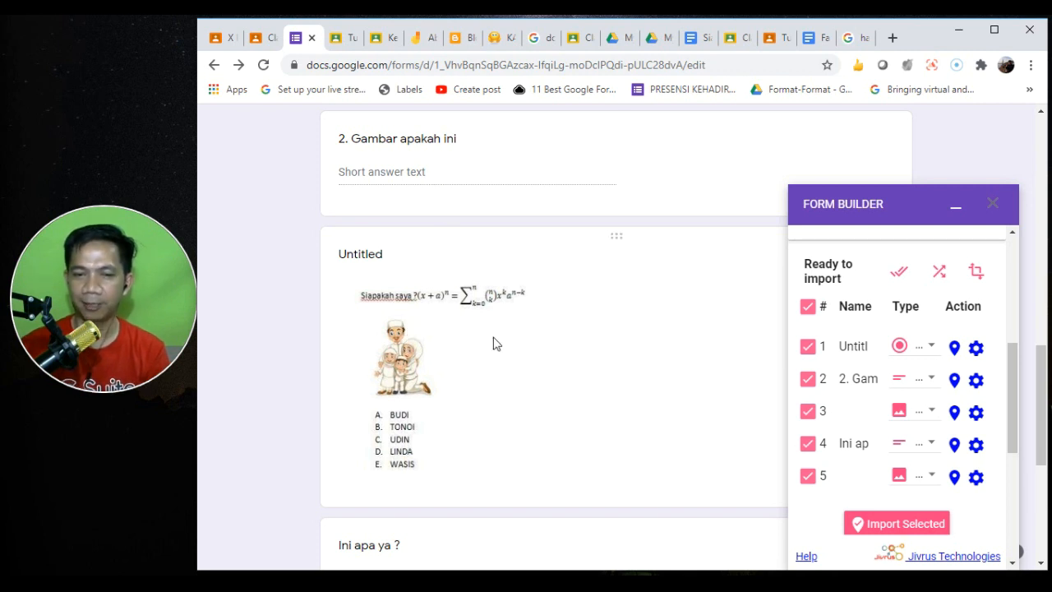
- Review the imported image and short-answer questions, then return to the Siapoakah dia document
{"action": "left_click_drag", "start_coordinate": [1041, 371], "coordinate": [1045, 487]}
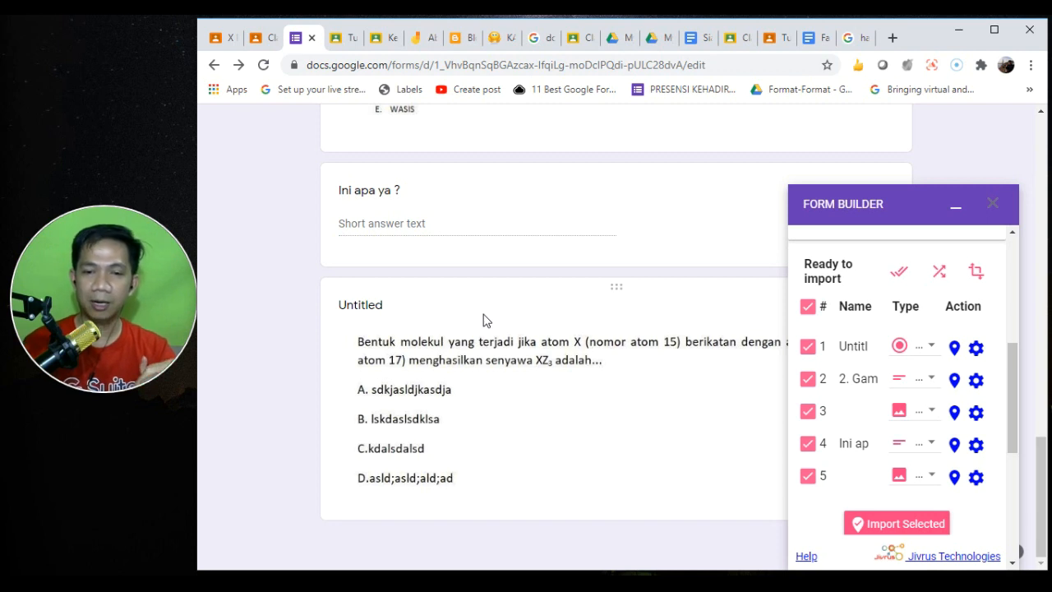
{"action": "left_click_drag", "start_coordinate": [1043, 448], "coordinate": [1043, 380]}
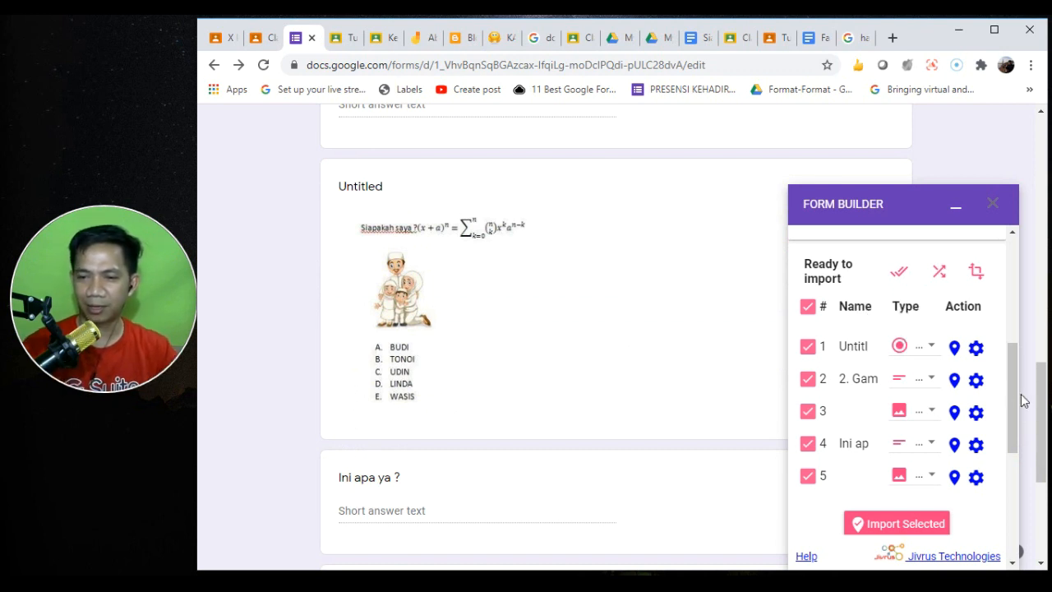
{"action": "left_click", "coordinate": [693, 38]}
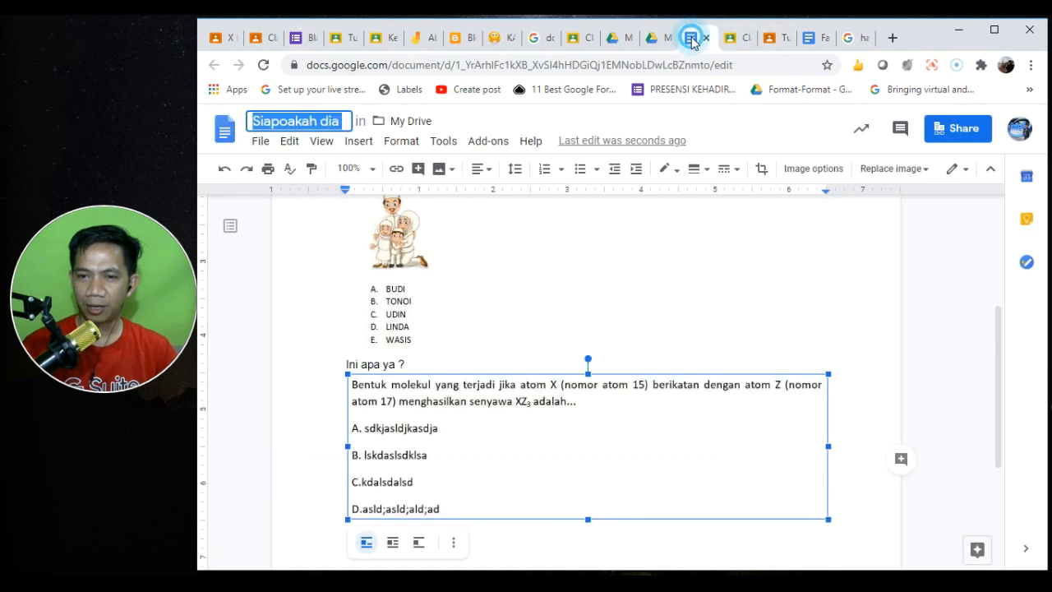
- Review the Siapoakah dia document from question 1, then go to the Tugas Akhir Semester Classroom page
{"action": "left_click_drag", "start_coordinate": [997, 364], "coordinate": [962, 248]}
{"action": "left_click", "coordinate": [488, 381]}
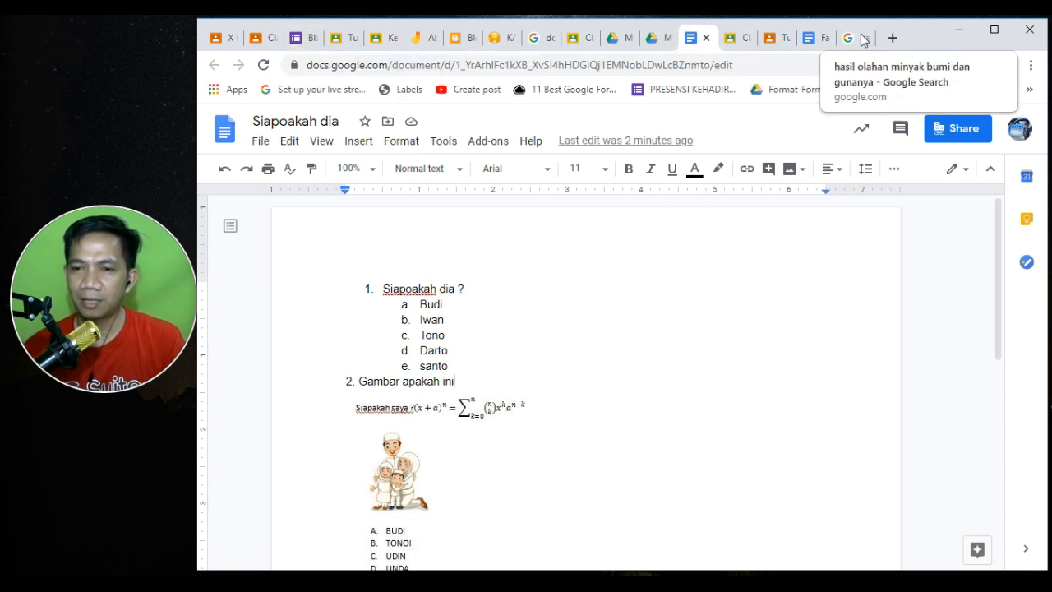
{"action": "left_click", "coordinate": [778, 37]}
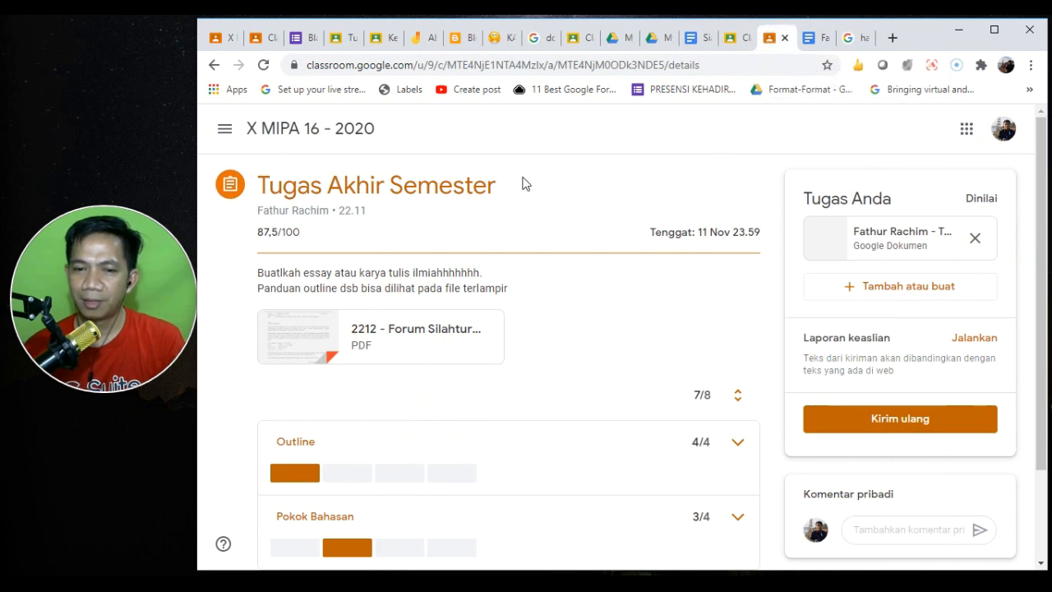
- File the Latihan Soal quiz assignment under topic Minyak Bumi and assign it to the class
{"action": "left_click", "coordinate": [301, 37]}
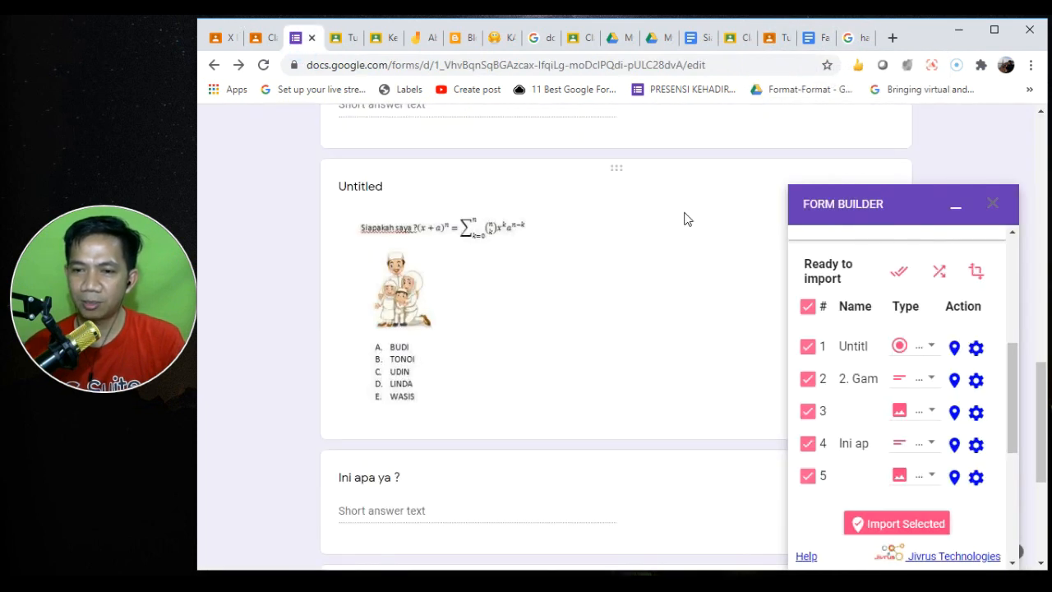
{"action": "left_click", "coordinate": [264, 43]}
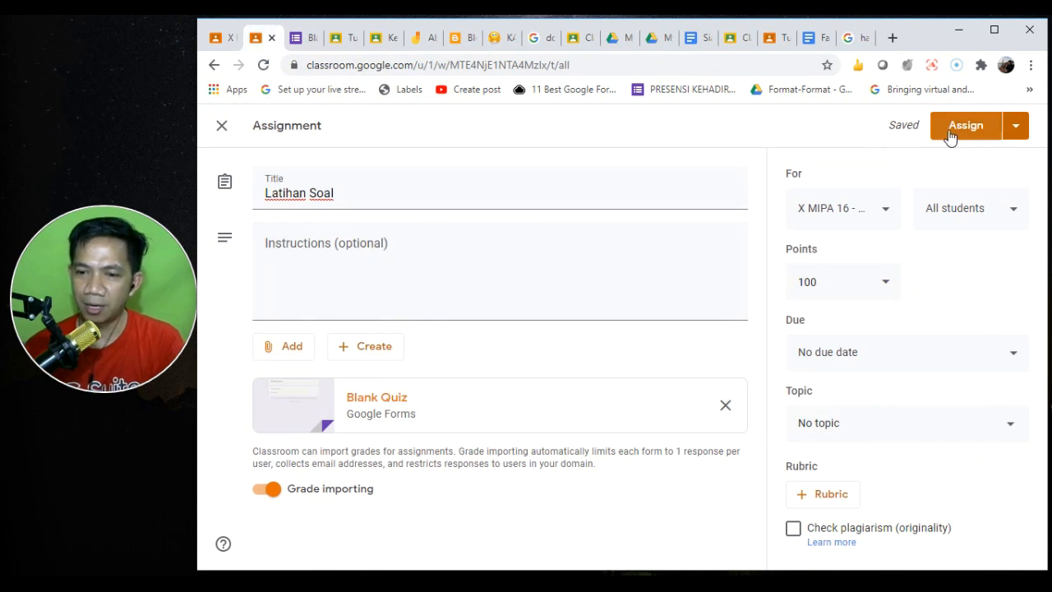
{"action": "left_click", "coordinate": [894, 419]}
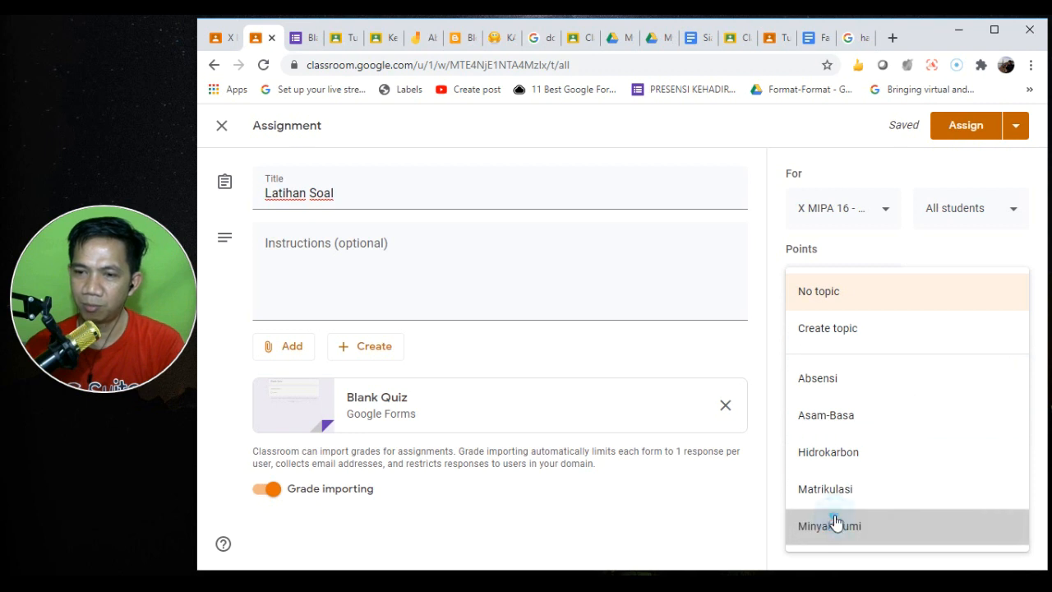
{"action": "left_click", "coordinate": [835, 523]}
{"action": "left_click", "coordinate": [955, 132]}
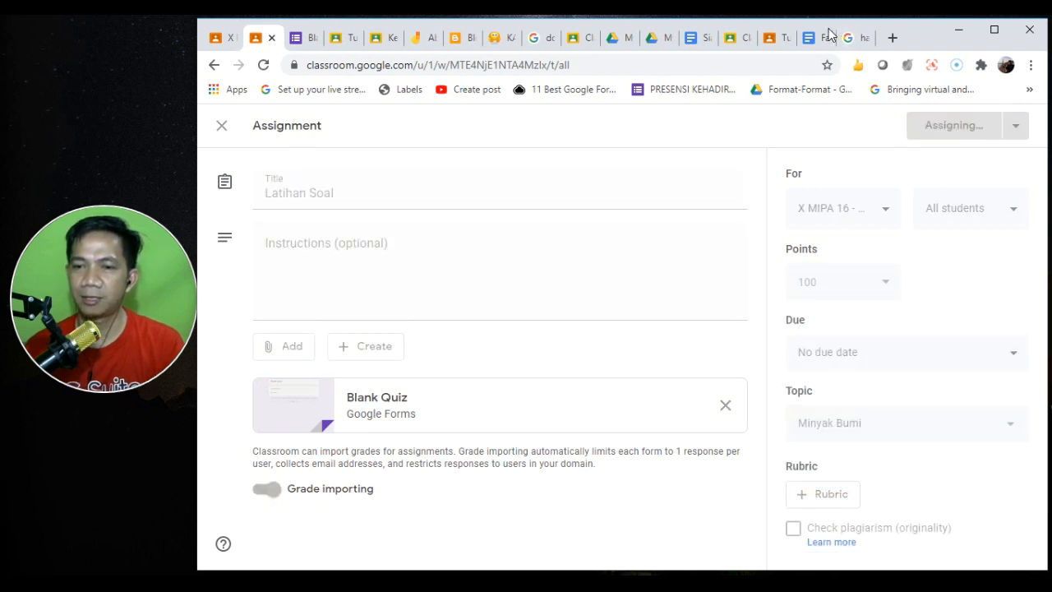
{"action": "left_click", "coordinate": [773, 40]}
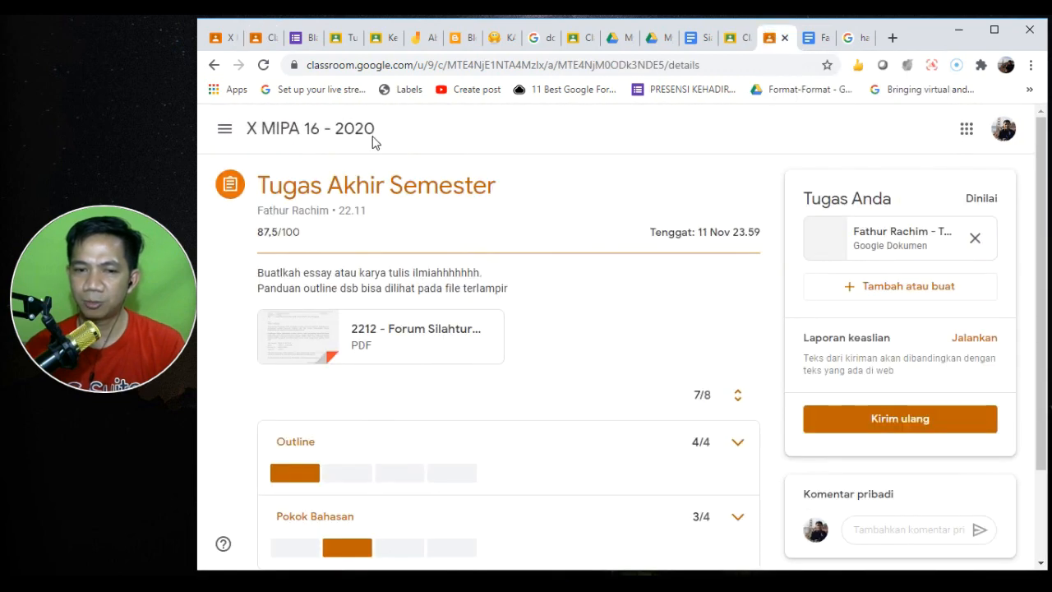
- Go to X MIPA 16 - 2020's classwork, expand Latihan Soal in Minyak Bumi, and view its details
{"action": "left_click", "coordinate": [263, 65]}
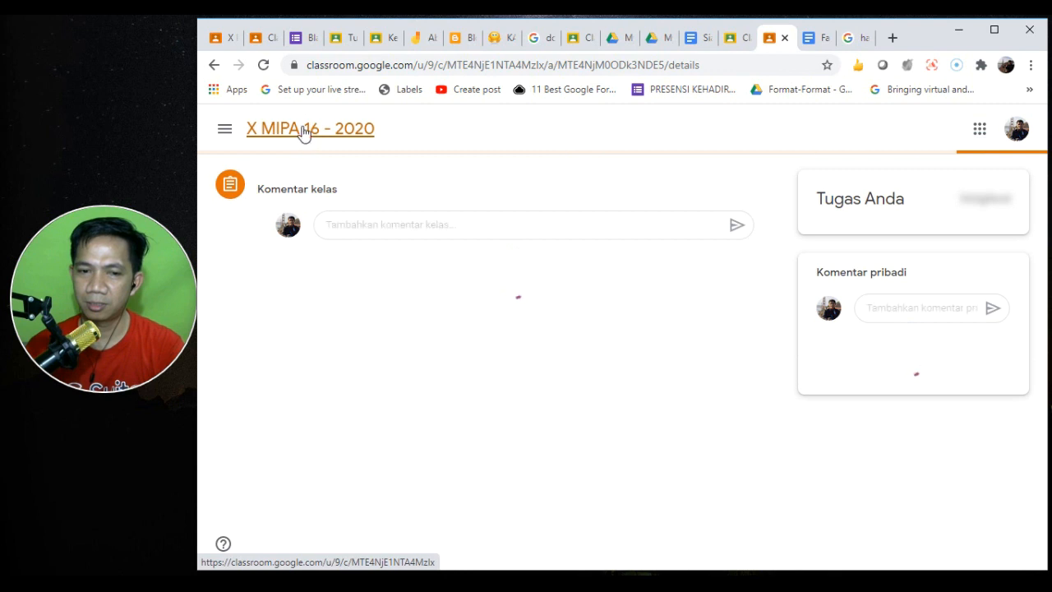
{"action": "left_click", "coordinate": [302, 129]}
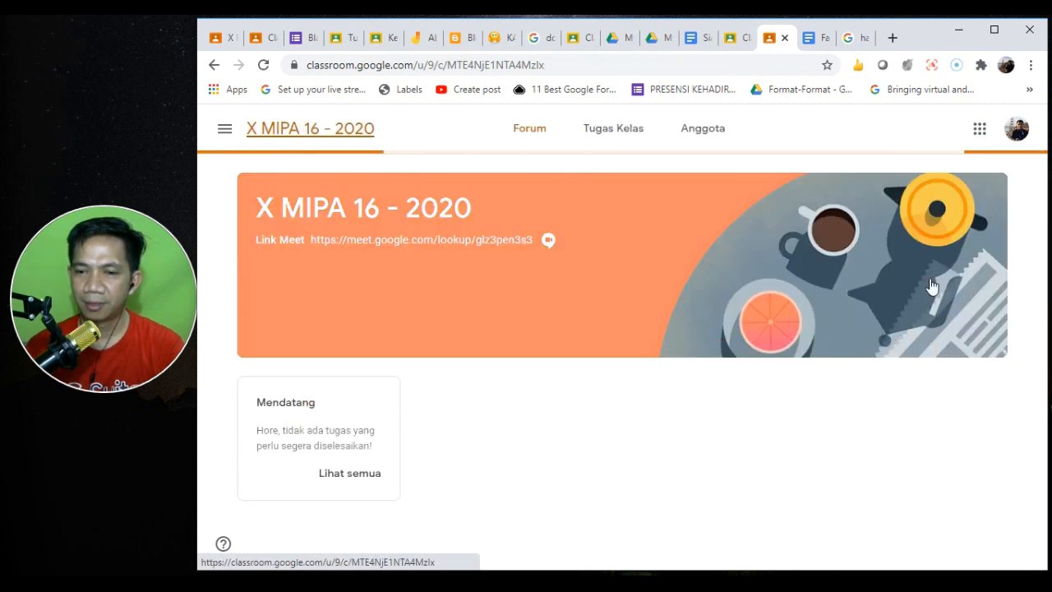
{"action": "left_click", "coordinate": [614, 133]}
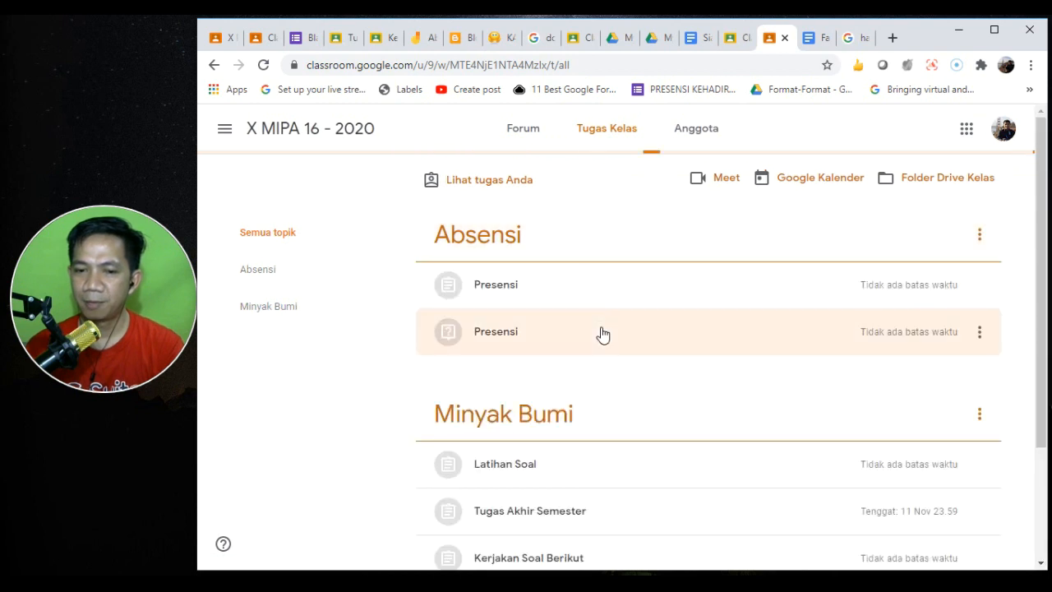
{"action": "left_click_drag", "start_coordinate": [1039, 420], "coordinate": [1043, 556]}
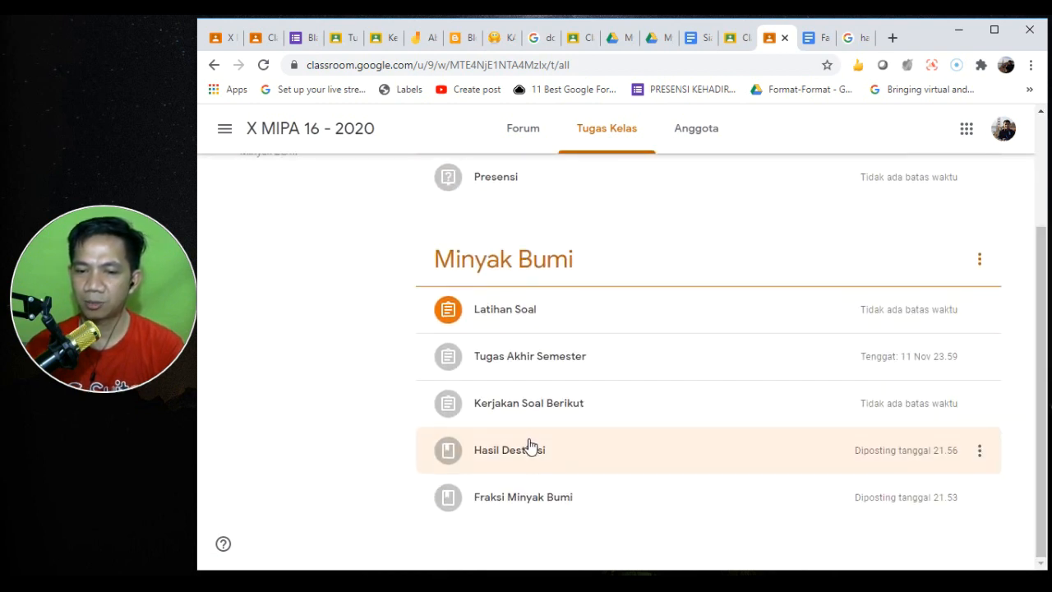
{"action": "left_click", "coordinate": [528, 402]}
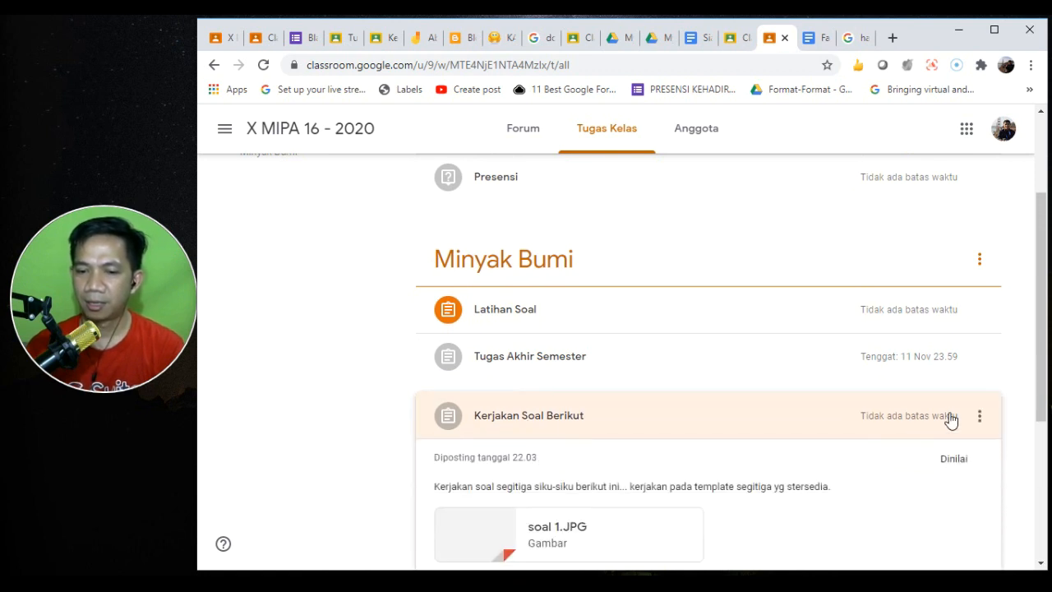
{"action": "left_click_drag", "start_coordinate": [1039, 289], "coordinate": [1040, 318]}
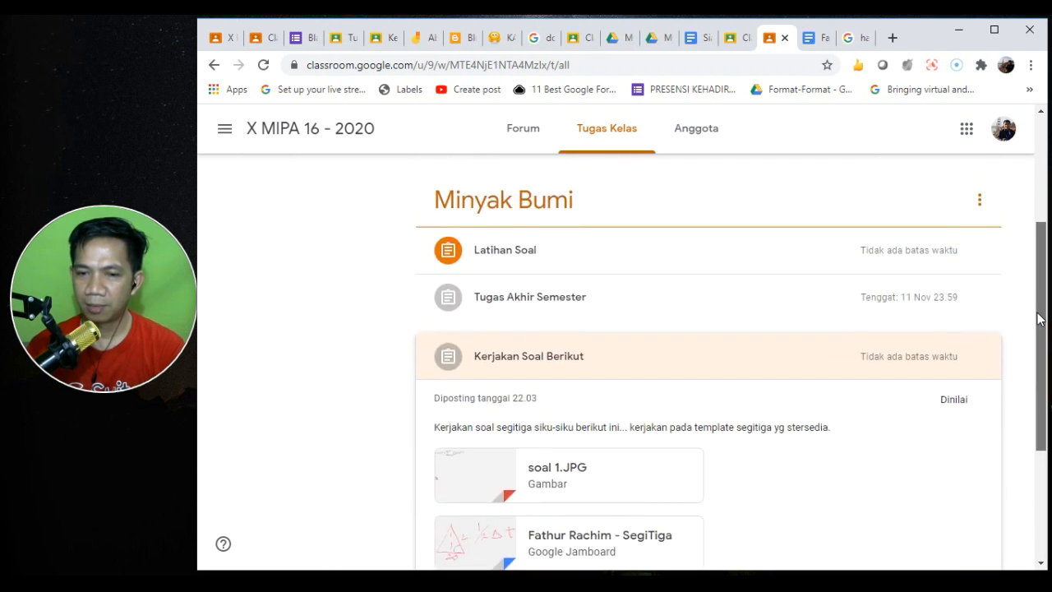
{"action": "left_click", "coordinate": [533, 253]}
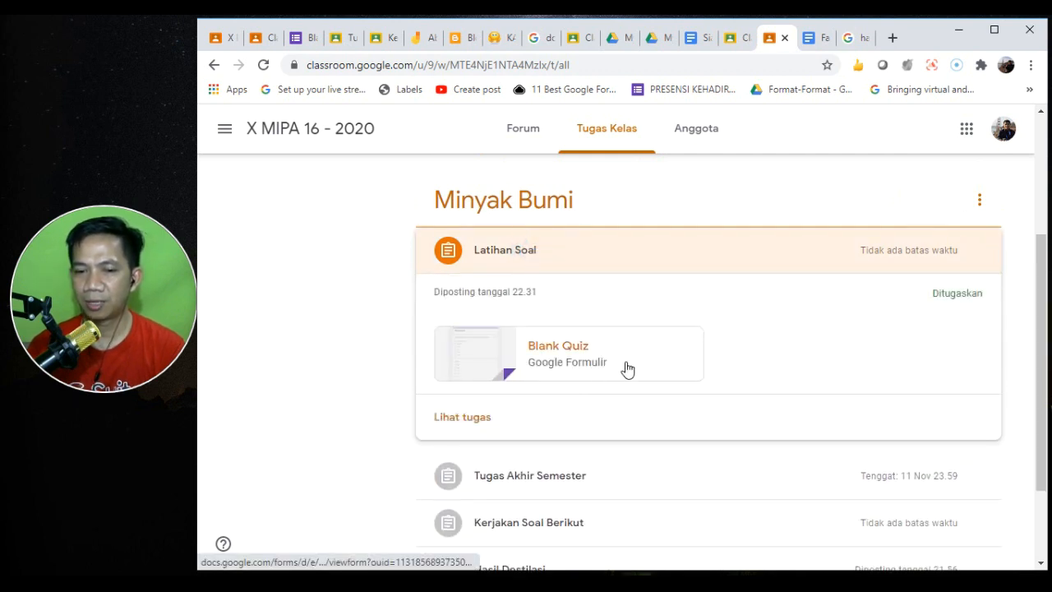
{"action": "left_click", "coordinate": [463, 417]}
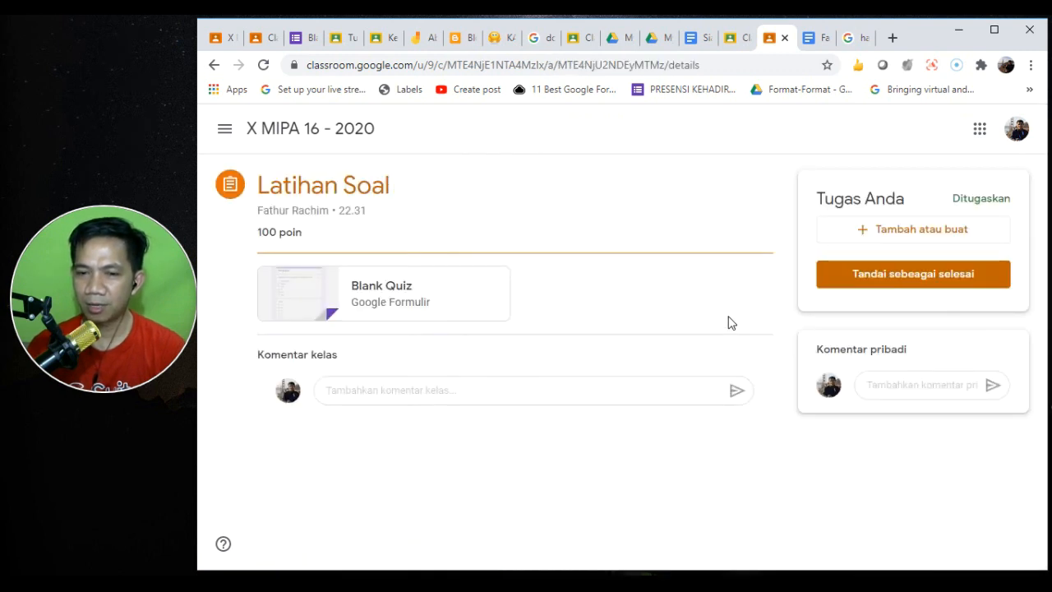
{"action": "left_click", "coordinate": [374, 289]}
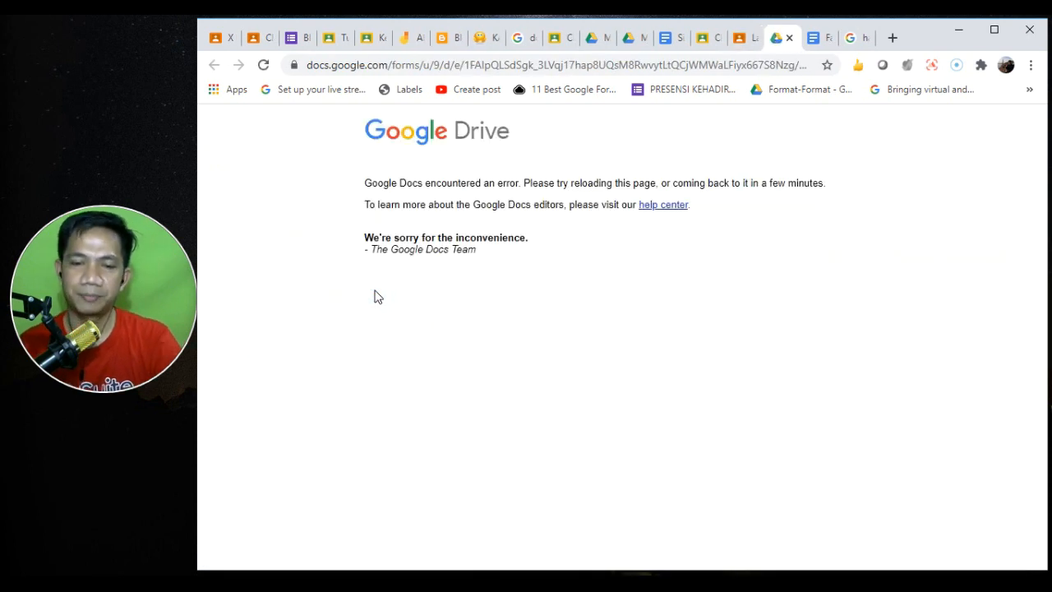
{"action": "left_click", "coordinate": [259, 65]}
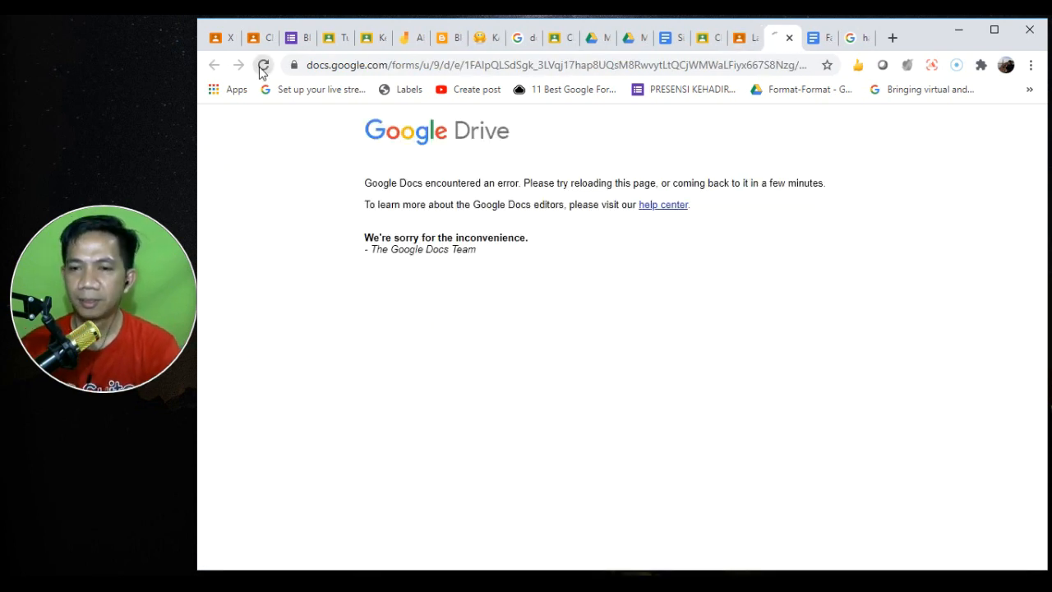
{"action": "left_click", "coordinate": [738, 39]}
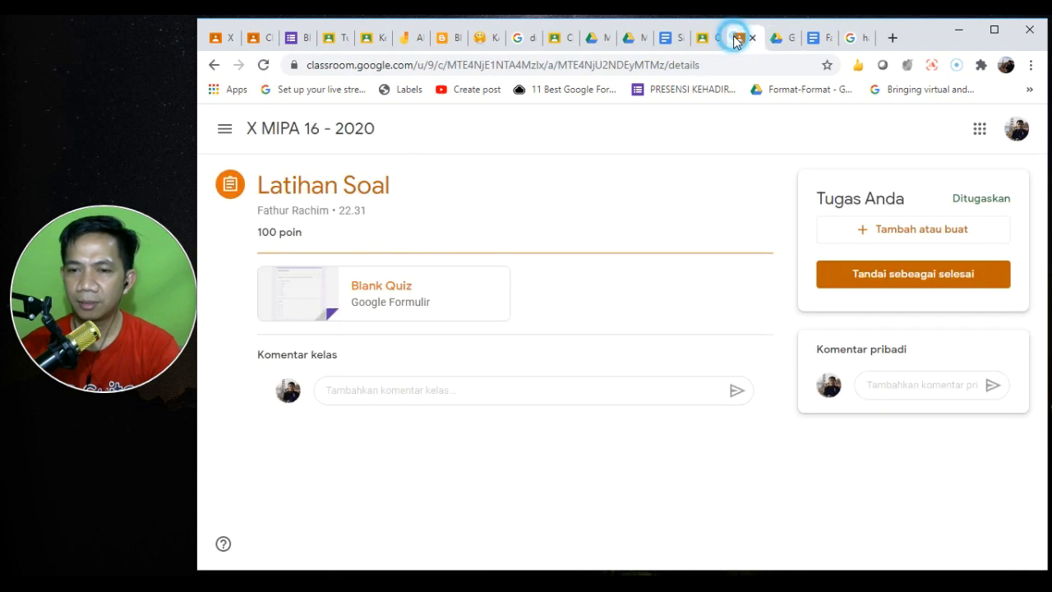
{"action": "left_click", "coordinate": [379, 292]}
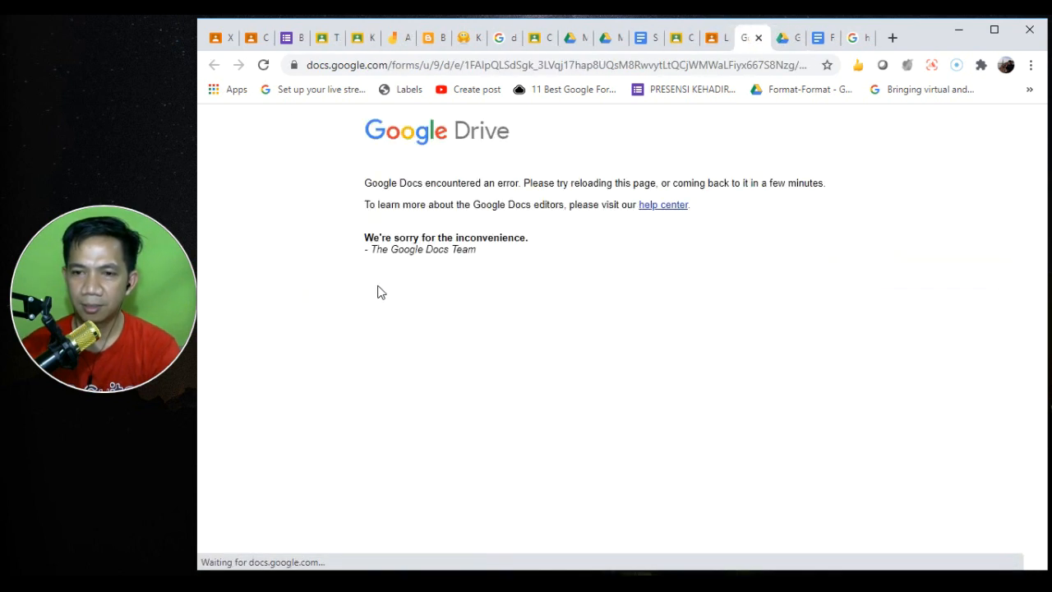
{"action": "left_click", "coordinate": [757, 38]}
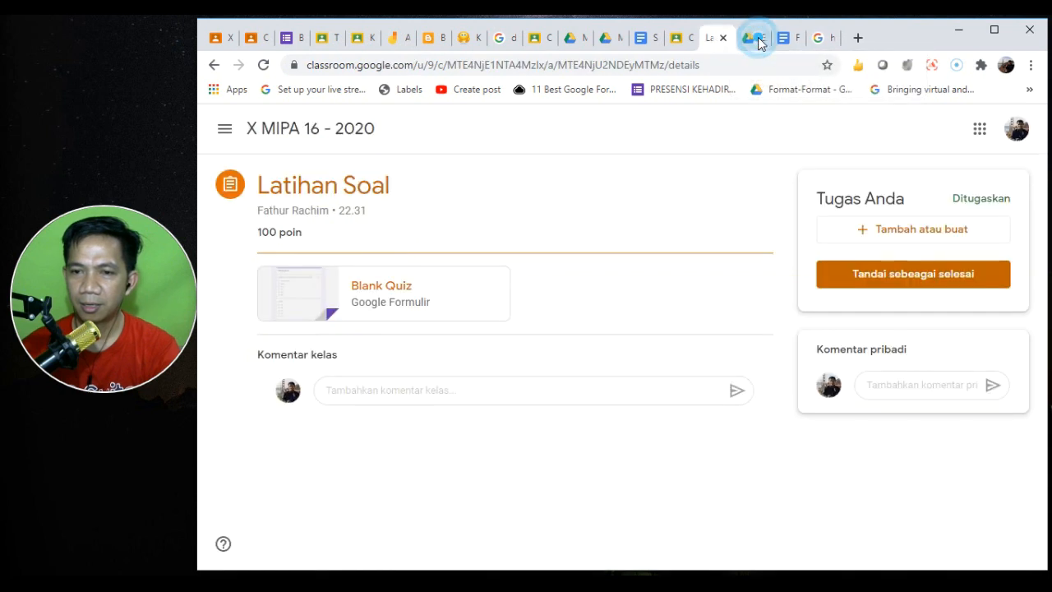
{"action": "left_click", "coordinate": [758, 41]}
{"action": "left_click", "coordinate": [758, 39]}
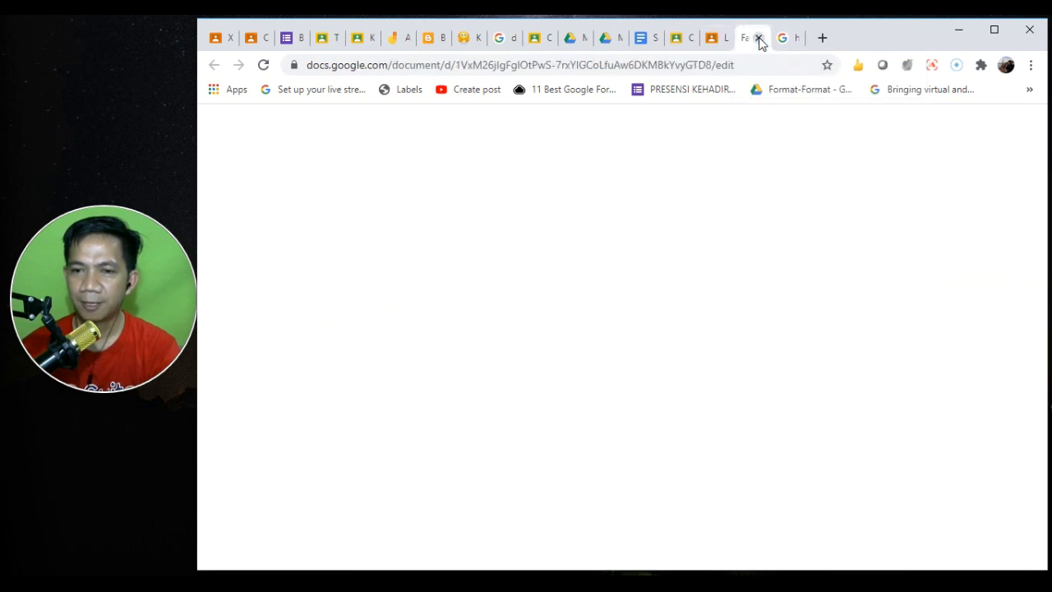
{"action": "left_click", "coordinate": [711, 44]}
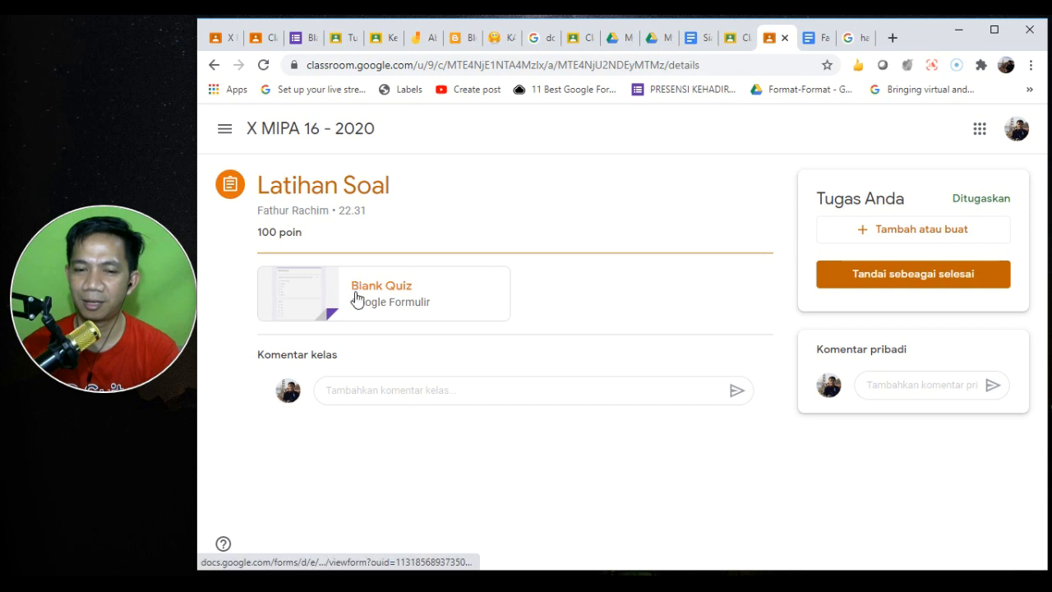
{"action": "left_click", "coordinate": [263, 65]}
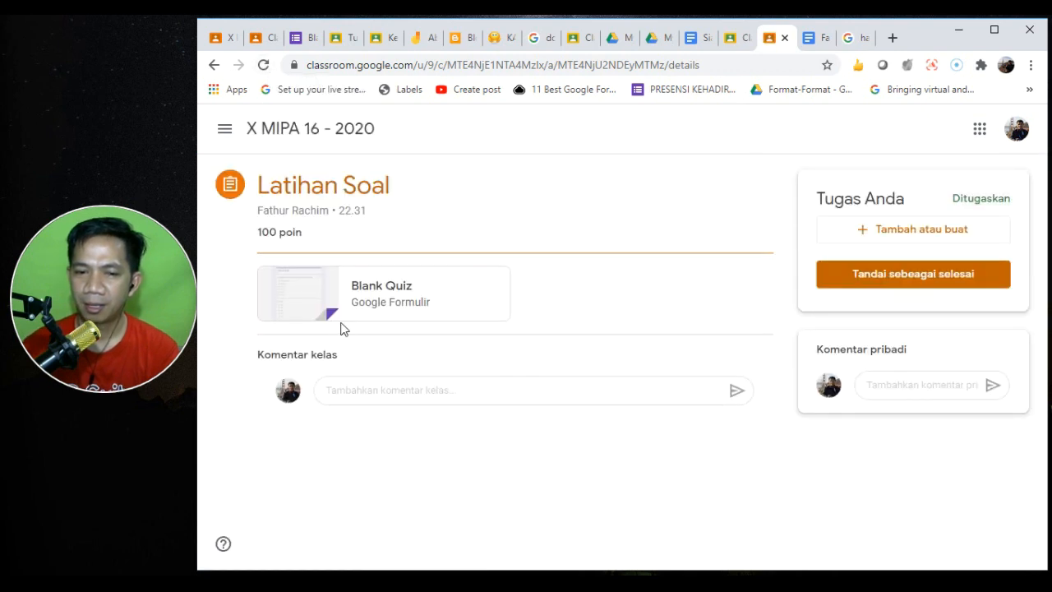
{"action": "left_click", "coordinate": [362, 290]}
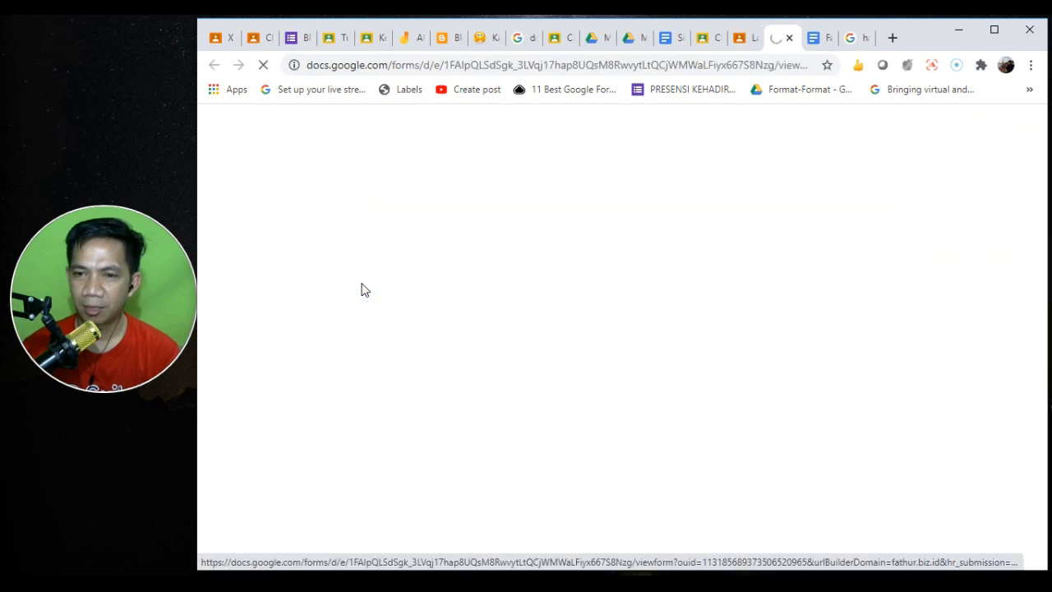
{"action": "left_click", "coordinate": [289, 38]}
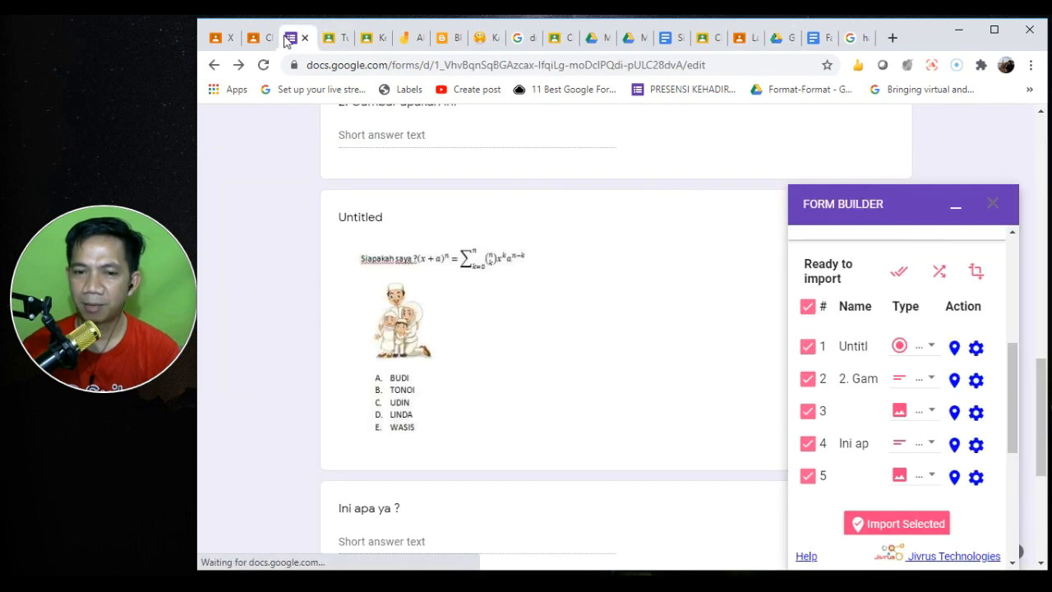
{"action": "left_click", "coordinate": [1045, 171]}
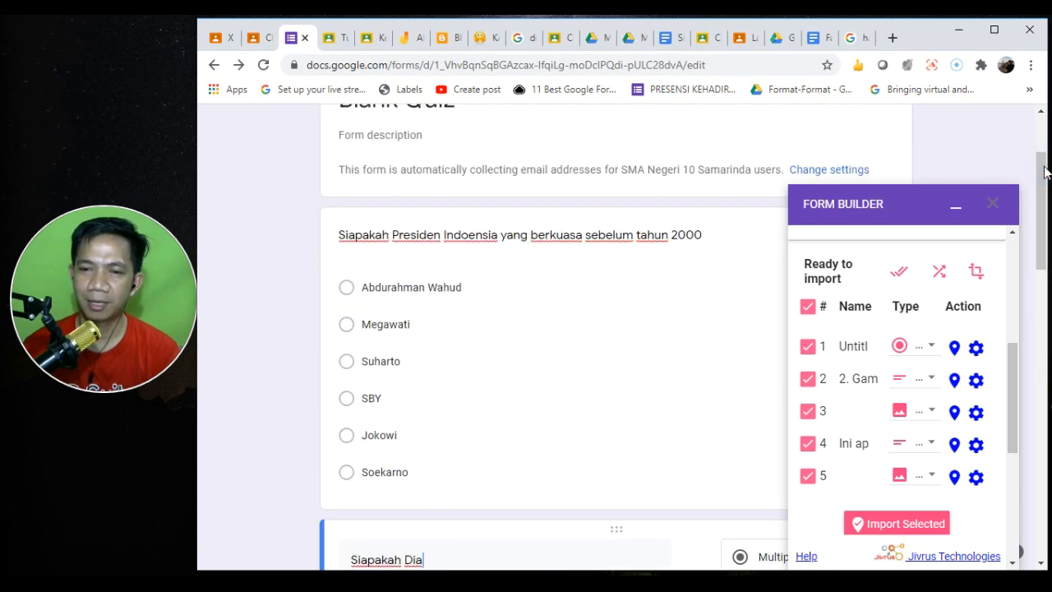
{"action": "left_click", "coordinate": [778, 38]}
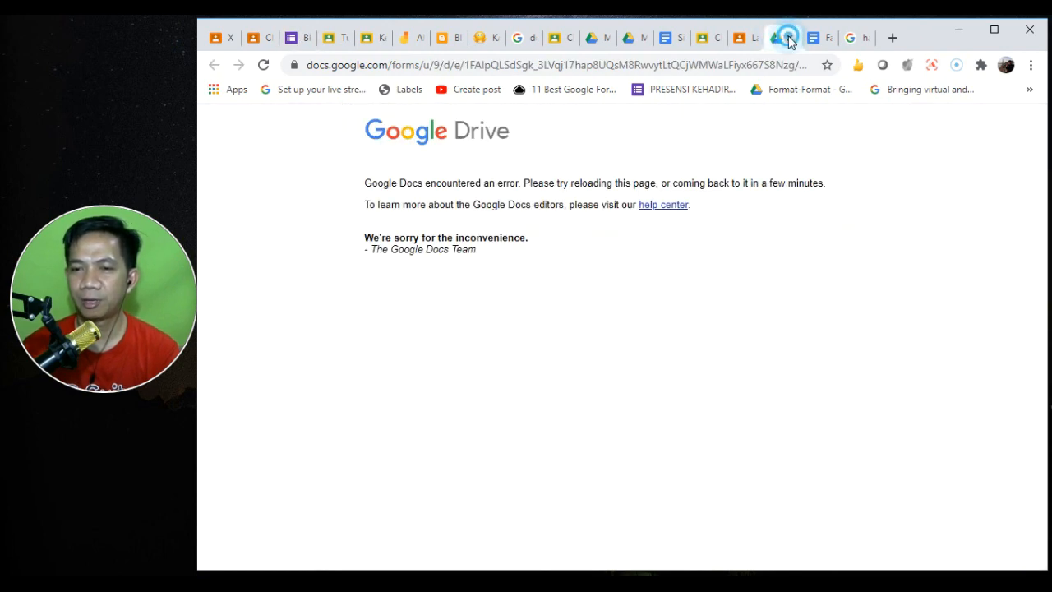
{"action": "left_click", "coordinate": [788, 38]}
{"action": "left_click", "coordinate": [746, 41]}
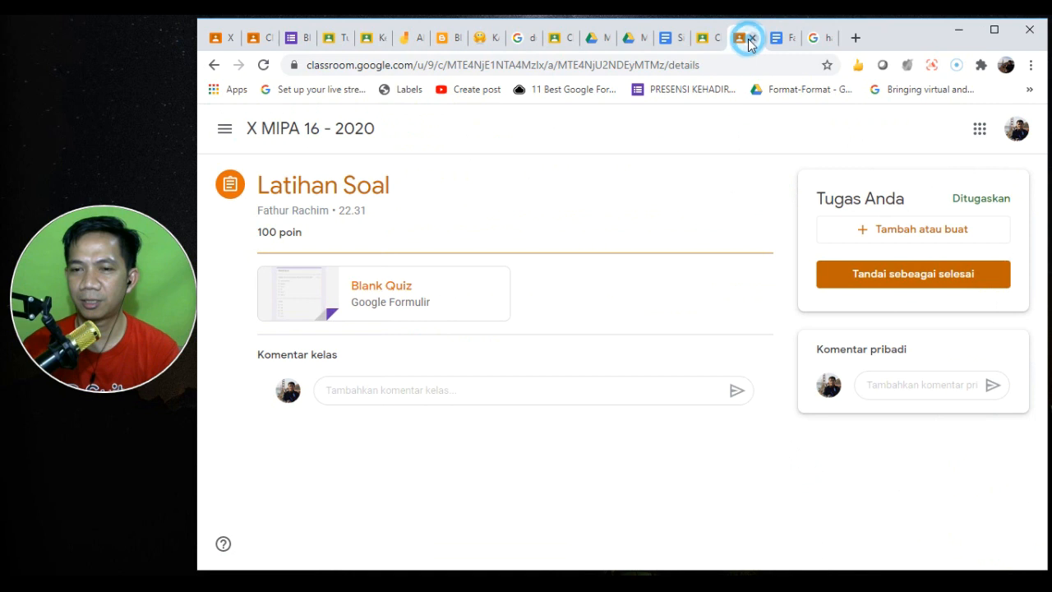
- Mark Latihan Soal as done and confirm, so it shows Diserahkan with no work attached
{"action": "left_click", "coordinate": [924, 279]}
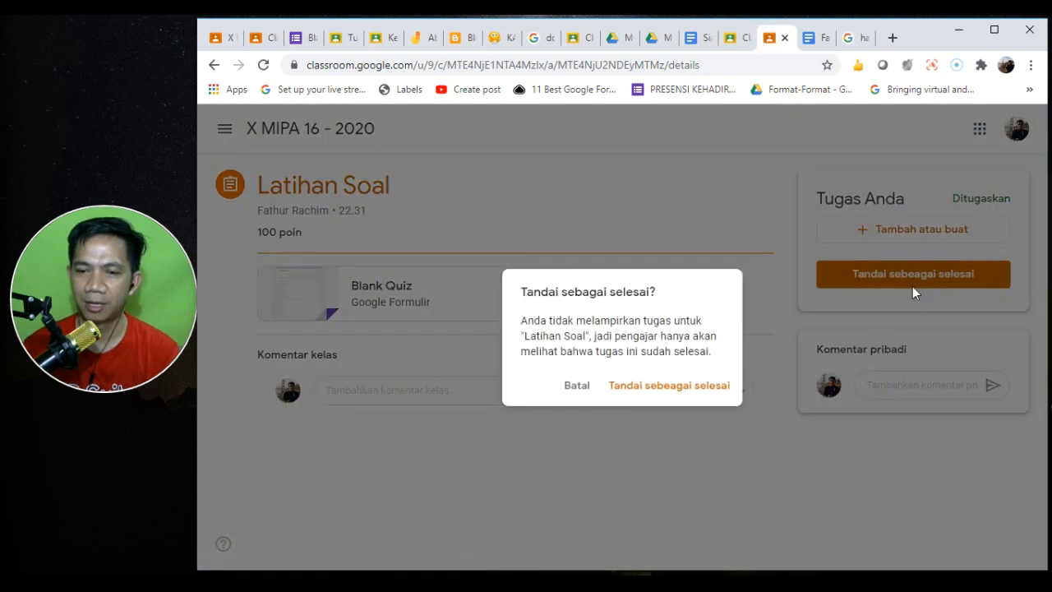
{"action": "left_click", "coordinate": [689, 394]}
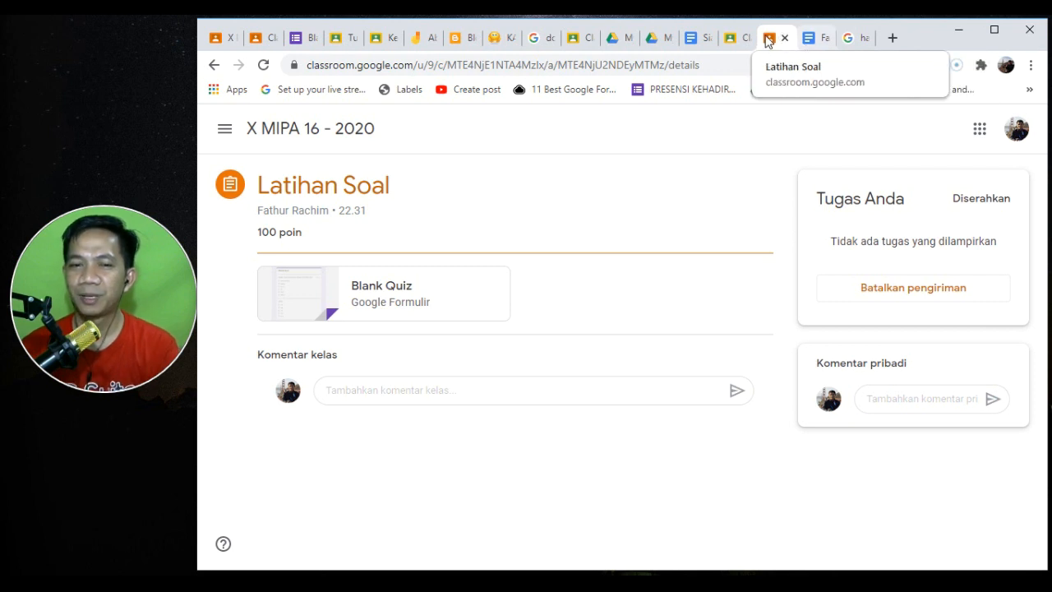
- As teacher, browse the class's People, Grades, Stream and Classwork, then go to the Classes list
{"action": "left_click", "coordinate": [257, 46]}
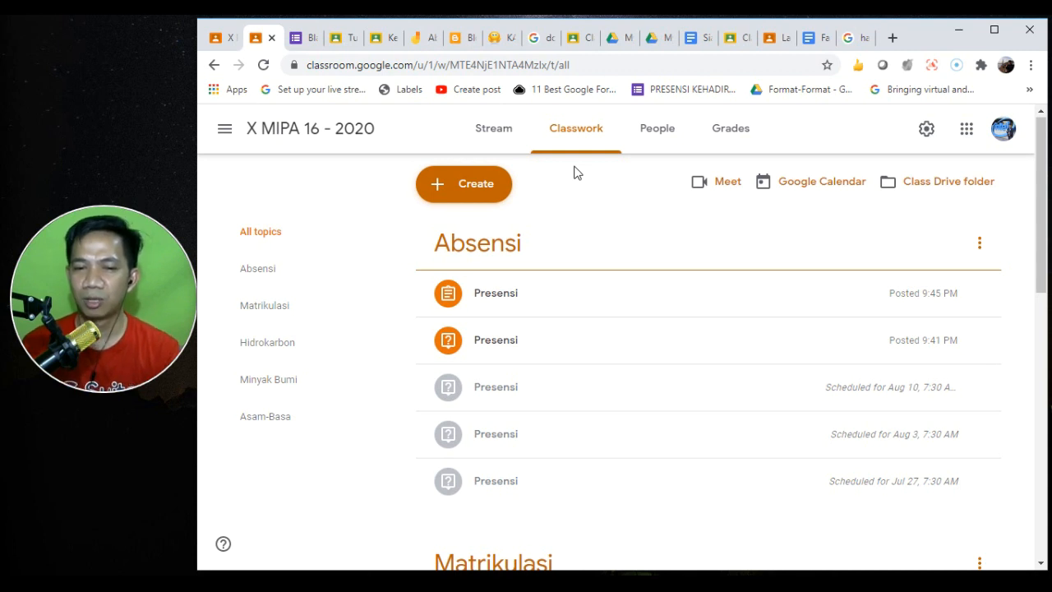
{"action": "left_click", "coordinate": [648, 144]}
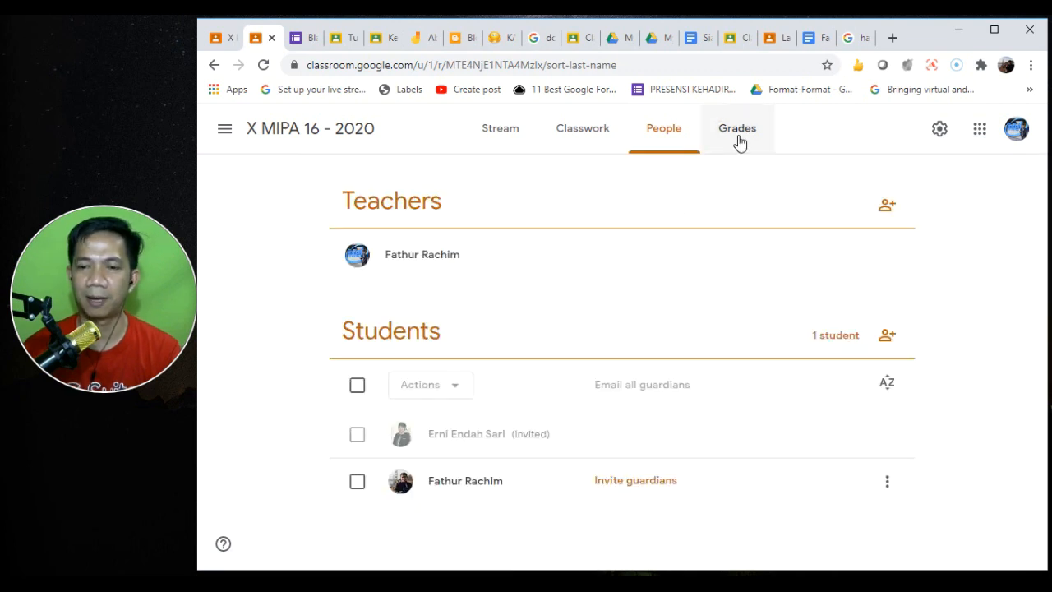
{"action": "left_click", "coordinate": [739, 142]}
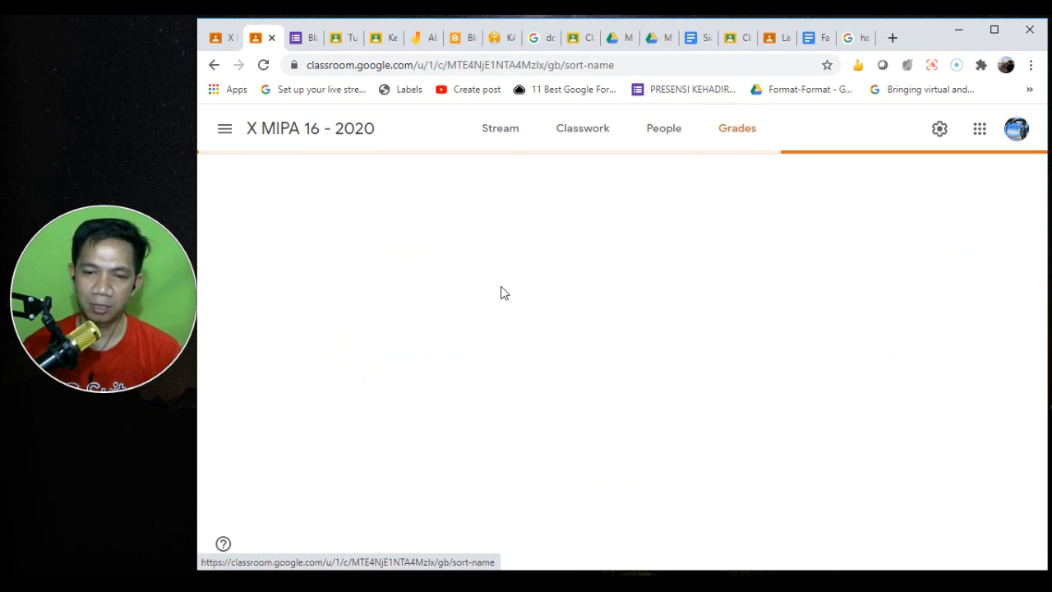
{"action": "left_click", "coordinate": [493, 134]}
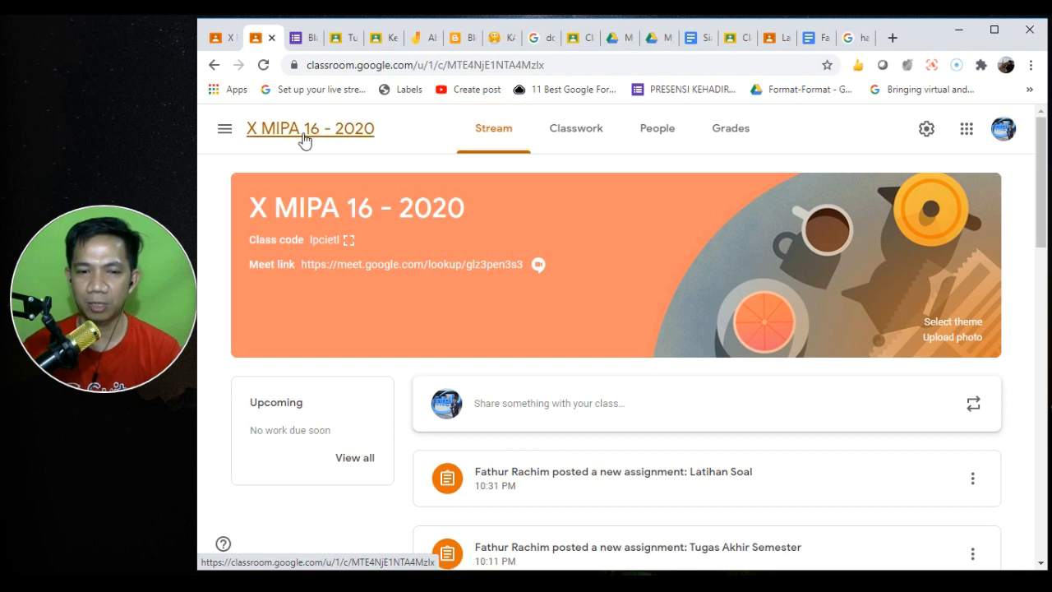
{"action": "left_click", "coordinate": [586, 139]}
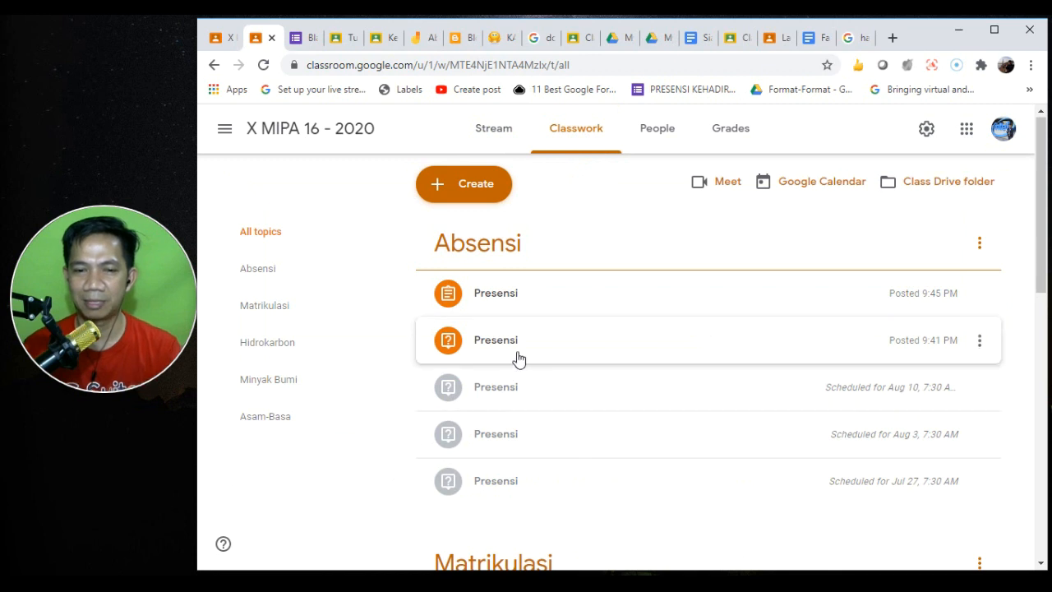
{"action": "left_click", "coordinate": [225, 129]}
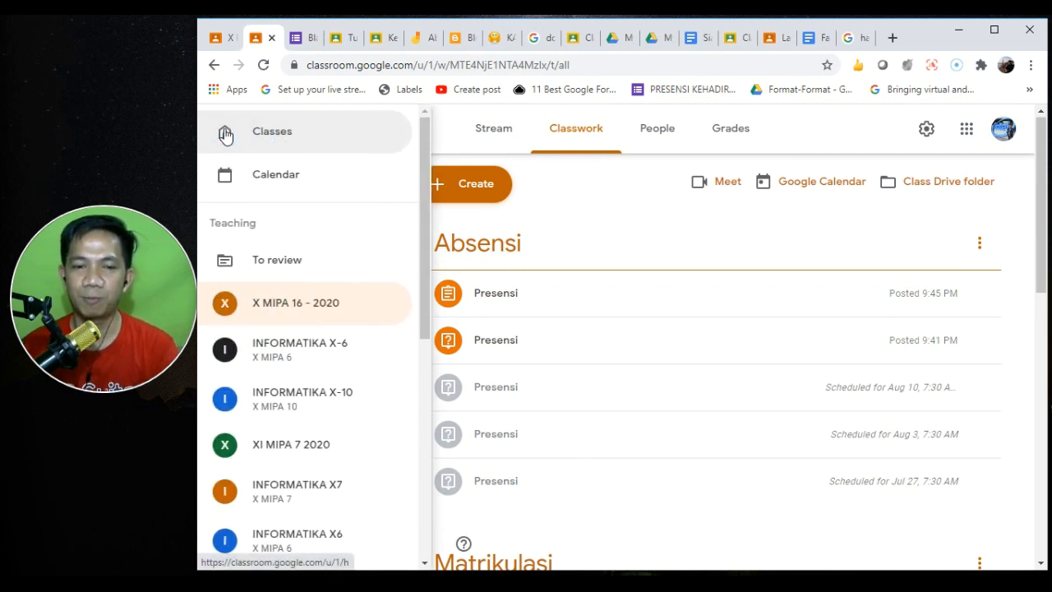
{"action": "left_click", "coordinate": [292, 137]}
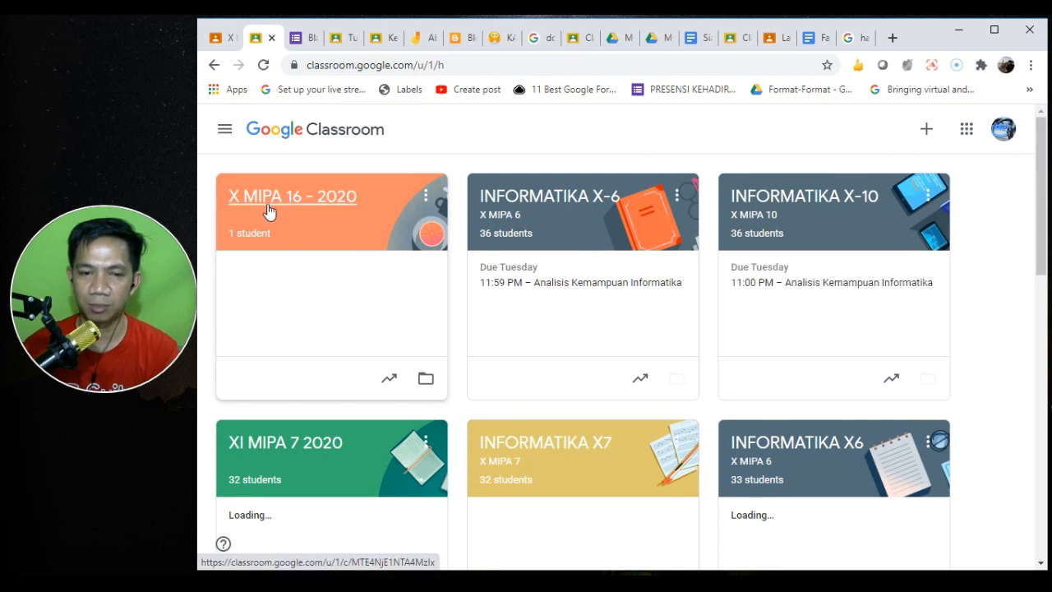
- Copy X MIPA 16 - 2020 into a new class named X MIPA 17 - 2020, dropping 'Copy of'
{"action": "left_click", "coordinate": [426, 196]}
{"action": "left_click", "coordinate": [391, 277]}
{"action": "left_click", "coordinate": [661, 265]}
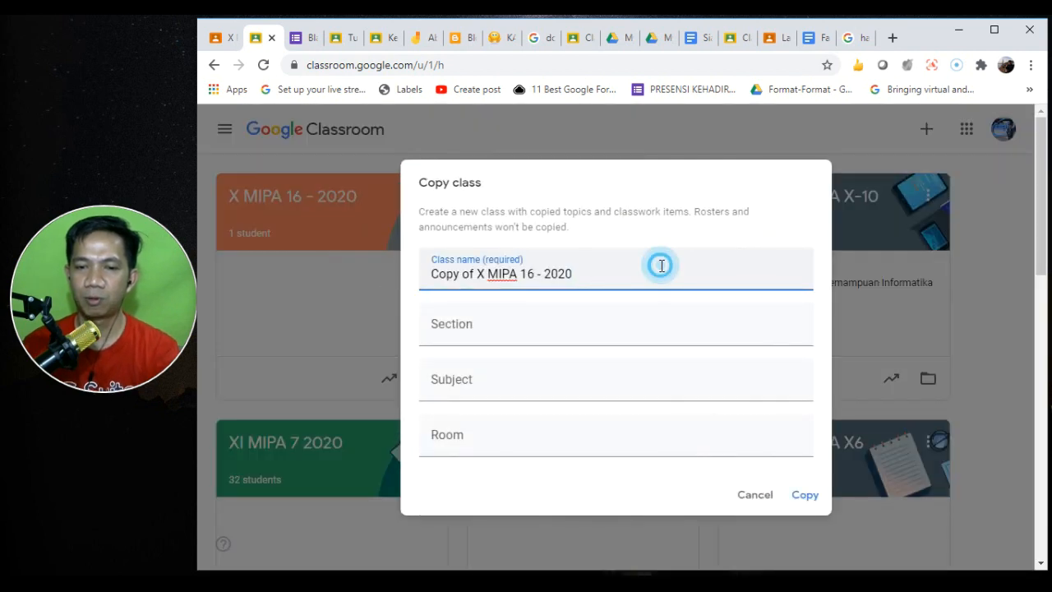
{"action": "key", "text": "shift+Left"}
{"action": "type", "text": "7"}
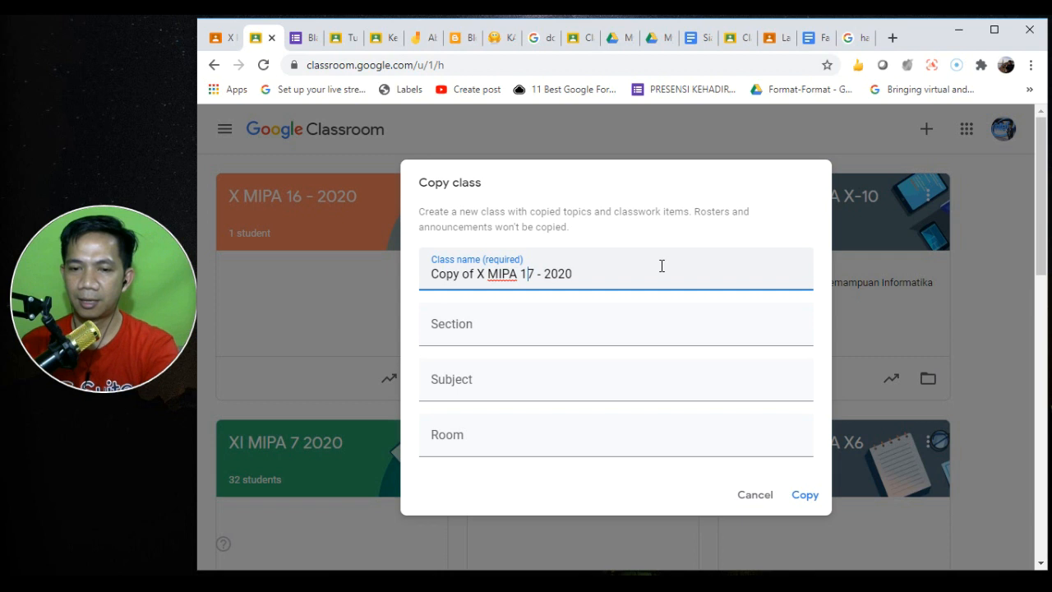
{"action": "key", "text": "ctrl+shift+Left"}
{"action": "key", "text": "ctrl+shift+Left"}
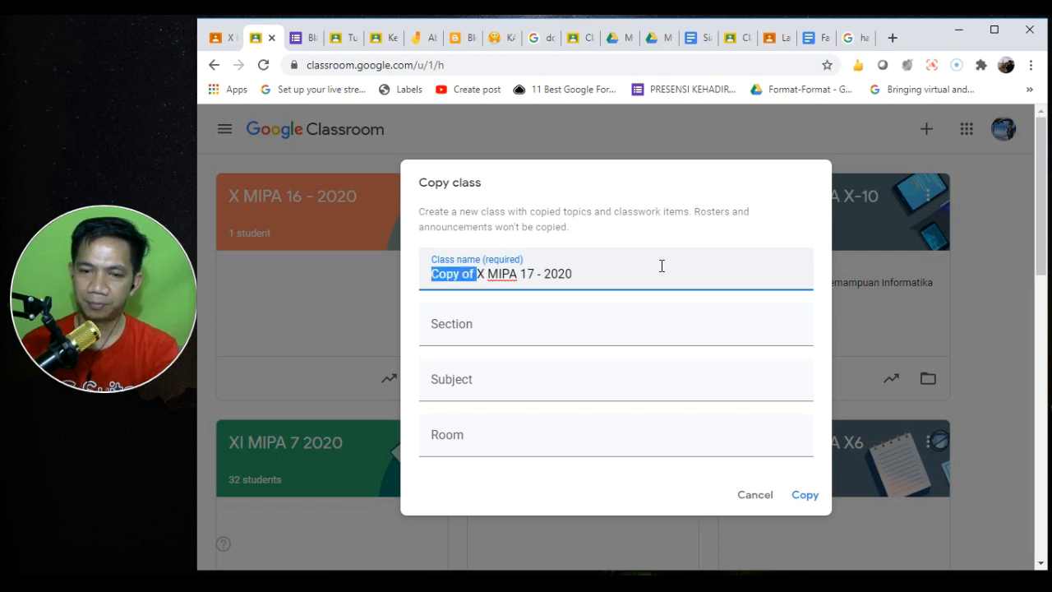
{"action": "key", "text": "BackSpace"}
{"action": "left_click", "coordinate": [815, 499]}
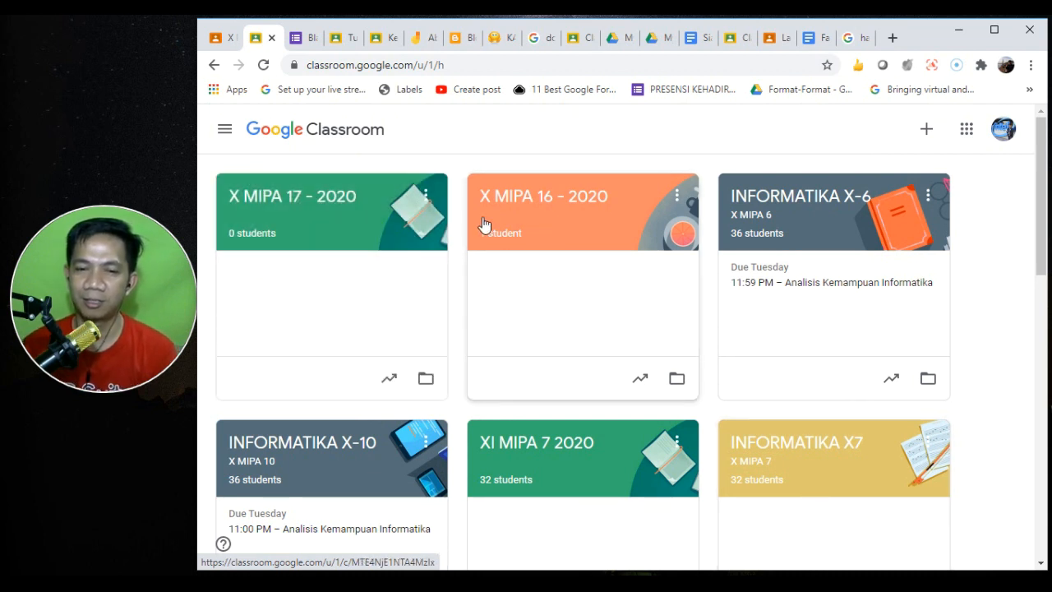
{"action": "left_click", "coordinate": [425, 197]}
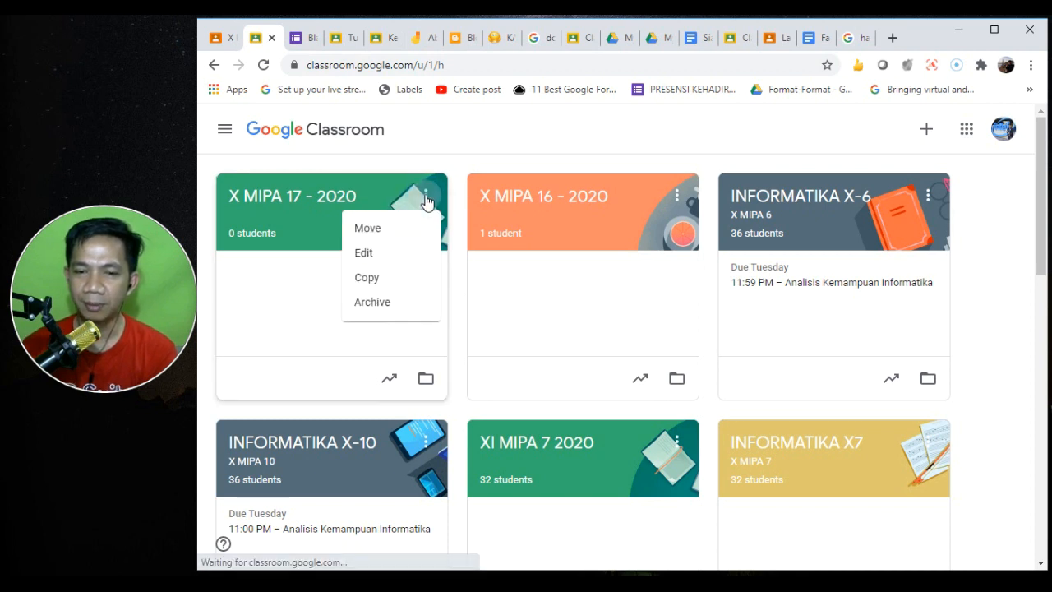
{"action": "left_click", "coordinate": [303, 199]}
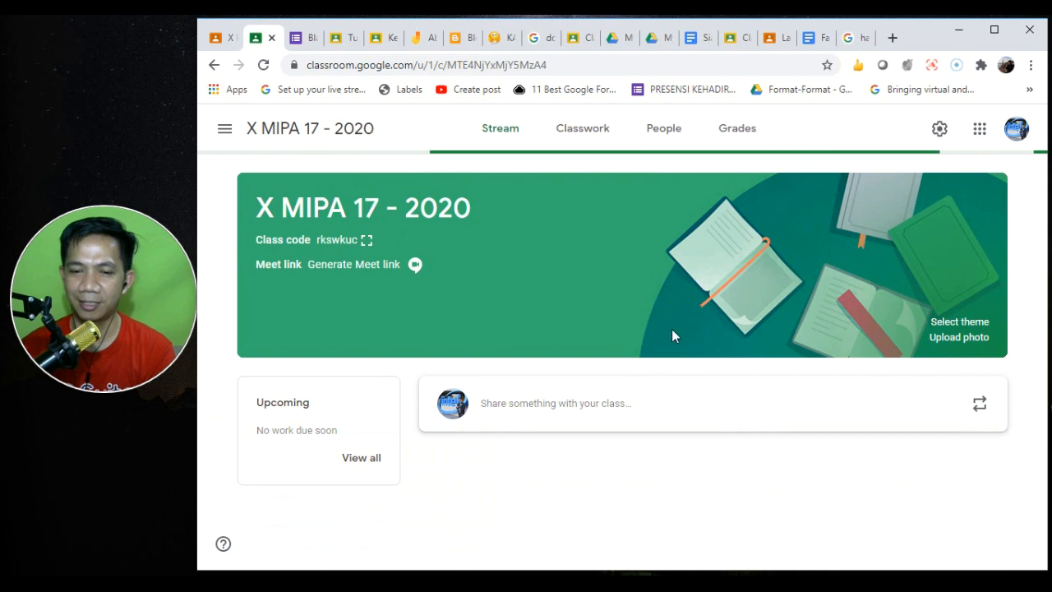
{"action": "scroll", "coordinate": [657, 427], "scroll_direction": "down", "scroll_amount": 1}
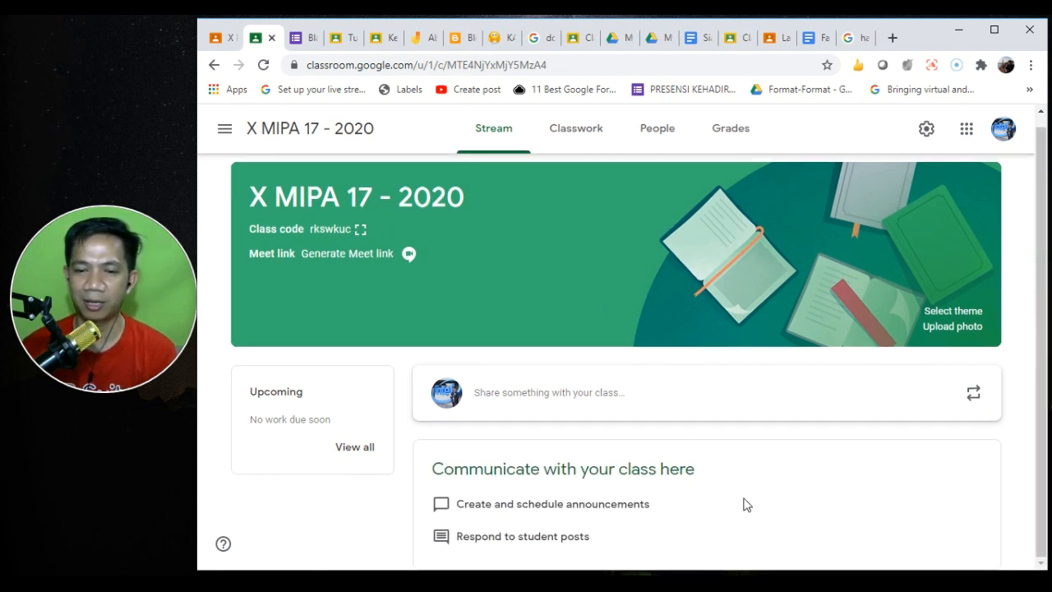
{"action": "left_click", "coordinate": [580, 142]}
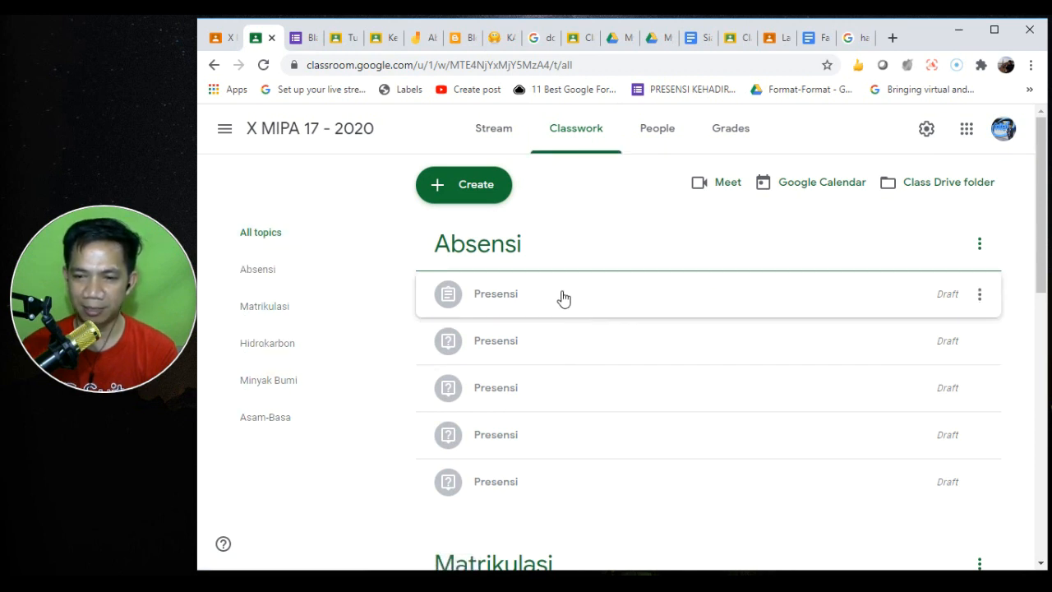
{"action": "left_click_drag", "start_coordinate": [1037, 227], "coordinate": [1038, 450]}
{"action": "left_click_drag", "start_coordinate": [1045, 384], "coordinate": [1025, 148]}
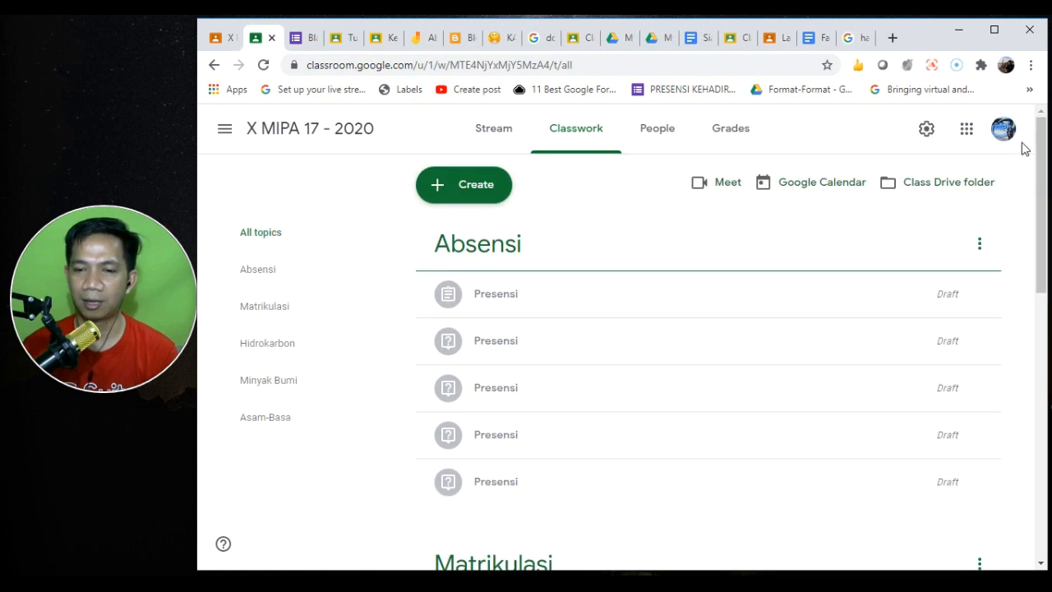
- Edit the first Presensi draft and set its due date to Jul 28, 2020
{"action": "left_click", "coordinate": [940, 301]}
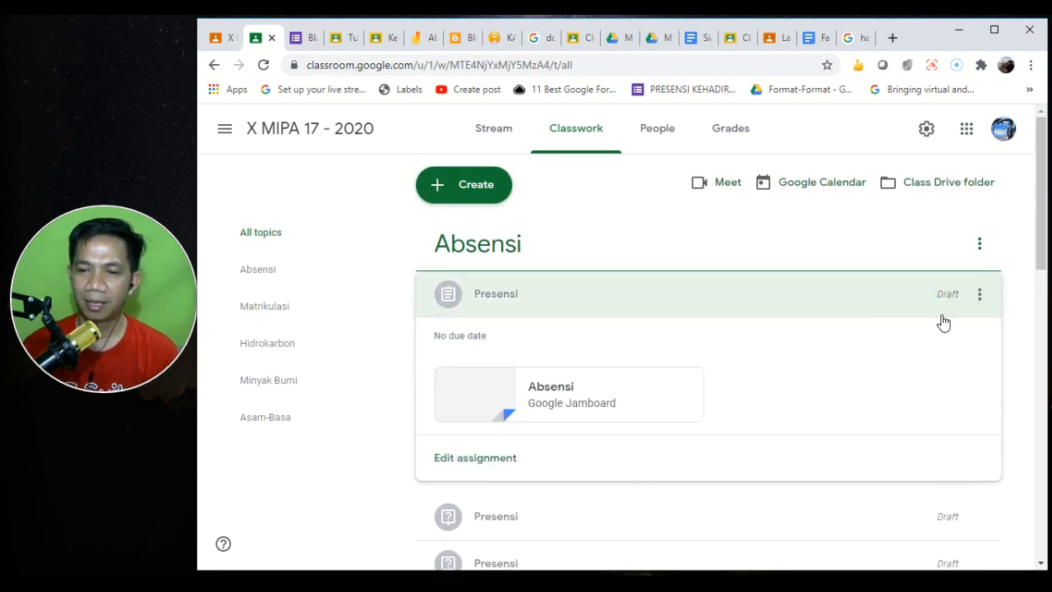
{"action": "left_click", "coordinate": [977, 295]}
{"action": "left_click", "coordinate": [934, 328]}
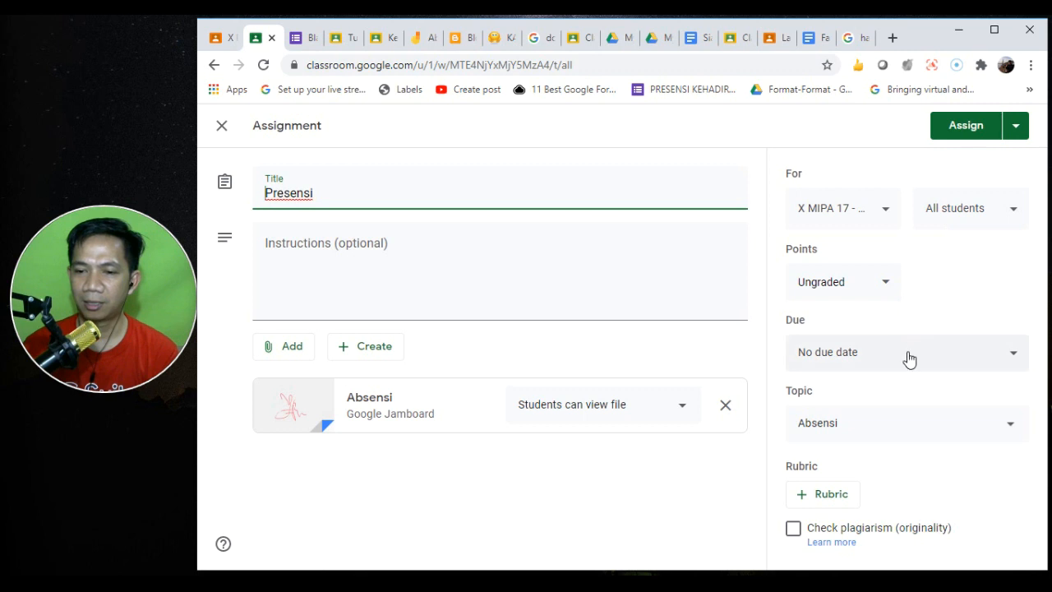
{"action": "left_click", "coordinate": [921, 355]}
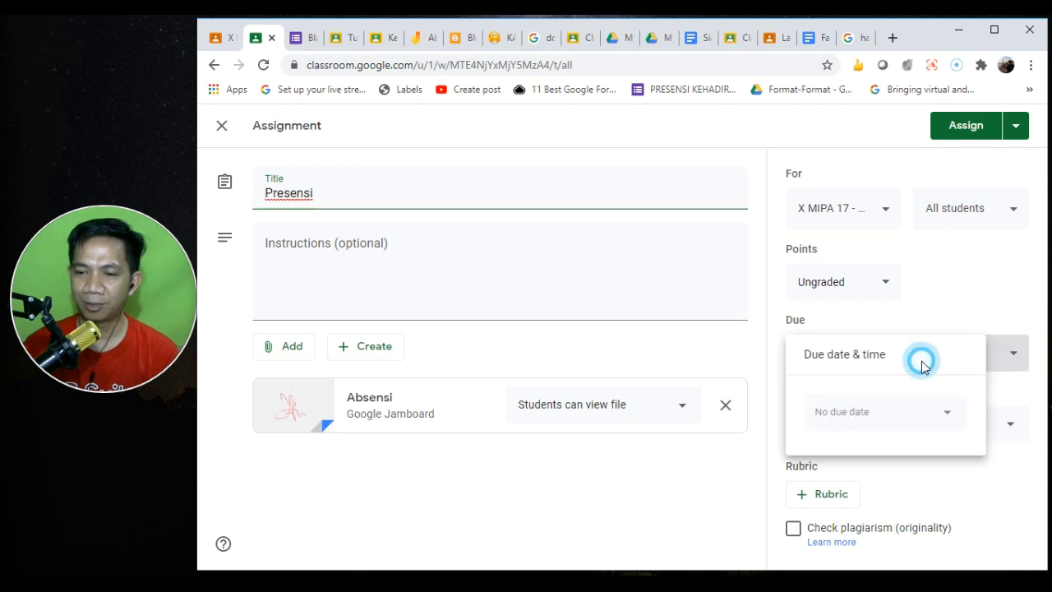
{"action": "left_click", "coordinate": [871, 411]}
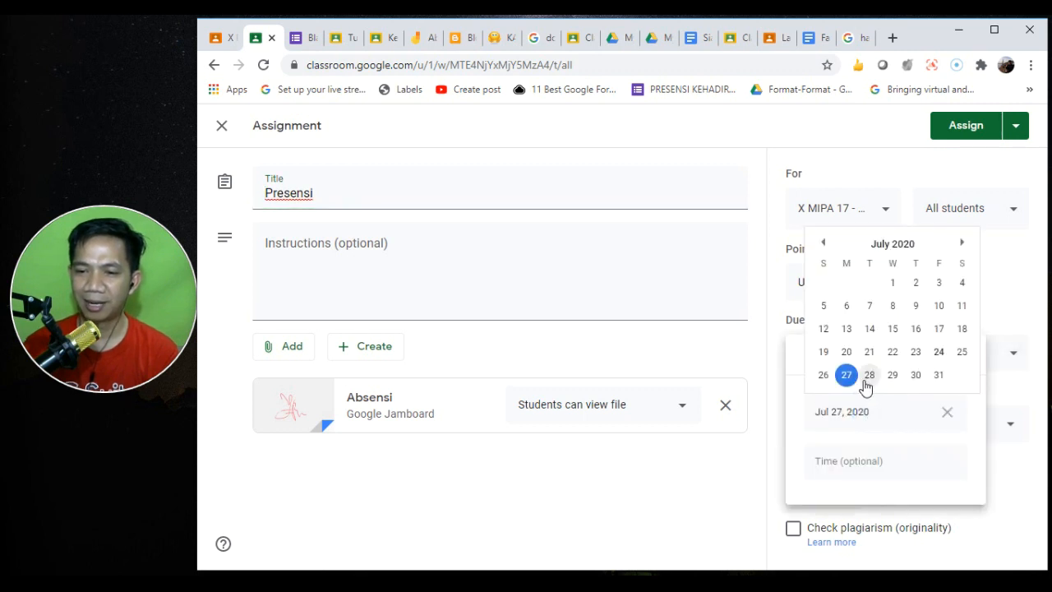
{"action": "left_click", "coordinate": [869, 375]}
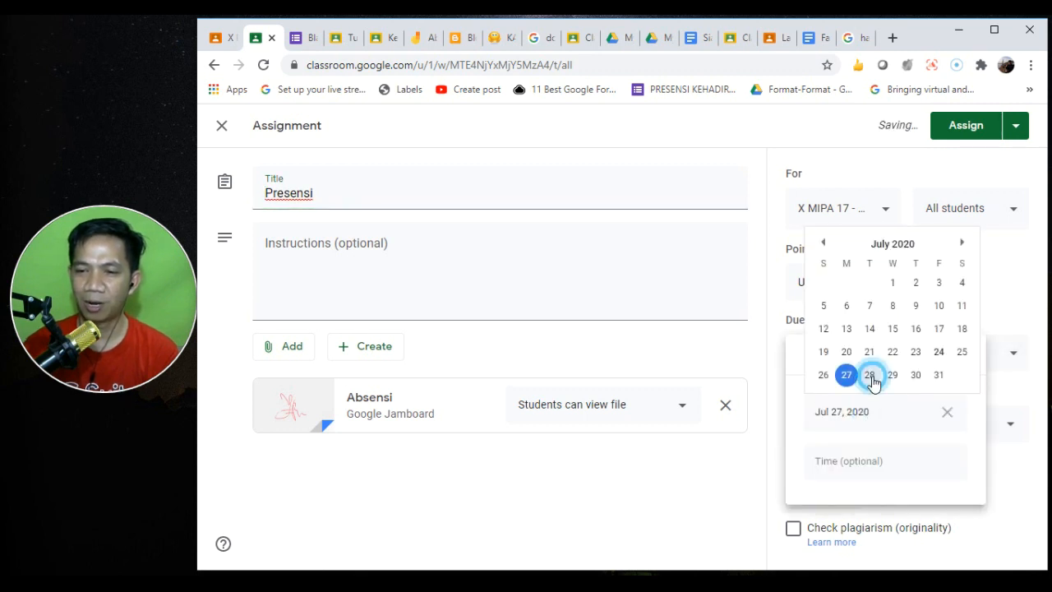
- Schedule the Presensi assignment to post Jul 27 at 8:00 AM and return to Classwork
{"action": "left_click", "coordinate": [1014, 130]}
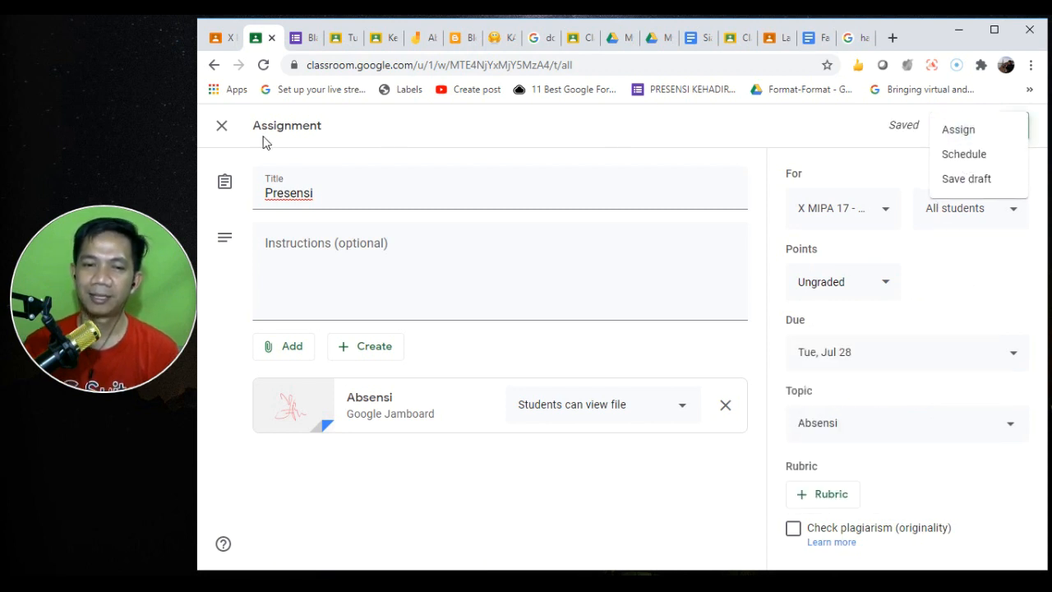
{"action": "left_click", "coordinate": [956, 156]}
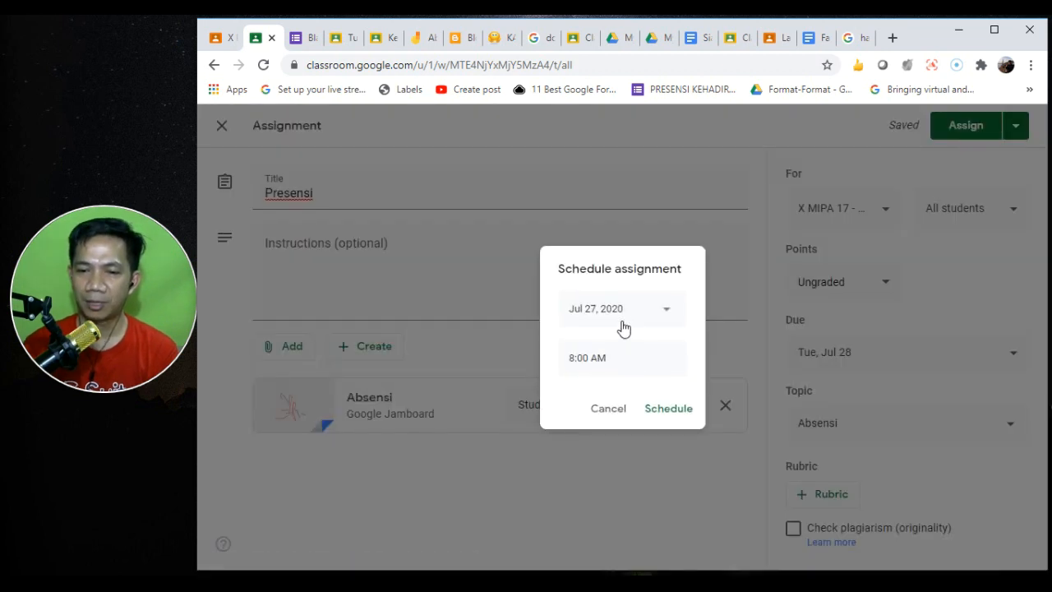
{"action": "left_click", "coordinate": [668, 408]}
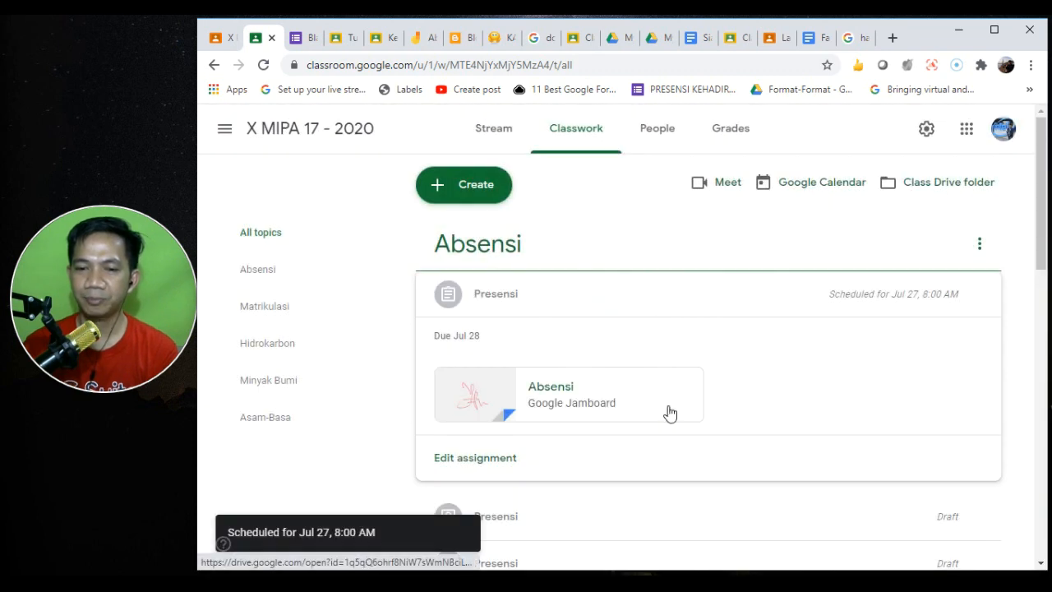
{"action": "left_click", "coordinate": [586, 129]}
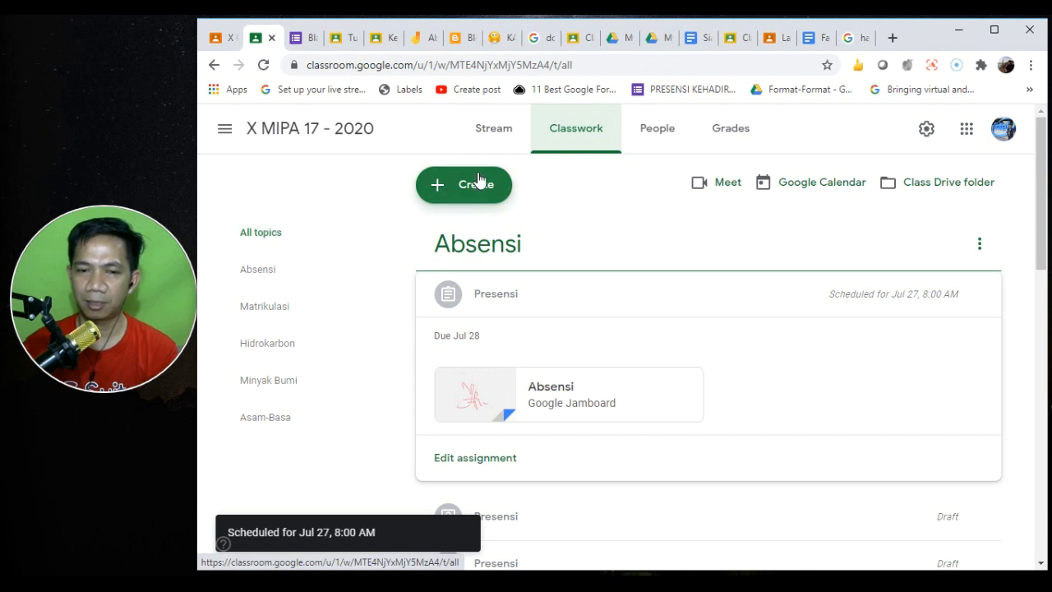
{"action": "left_click", "coordinate": [262, 65]}
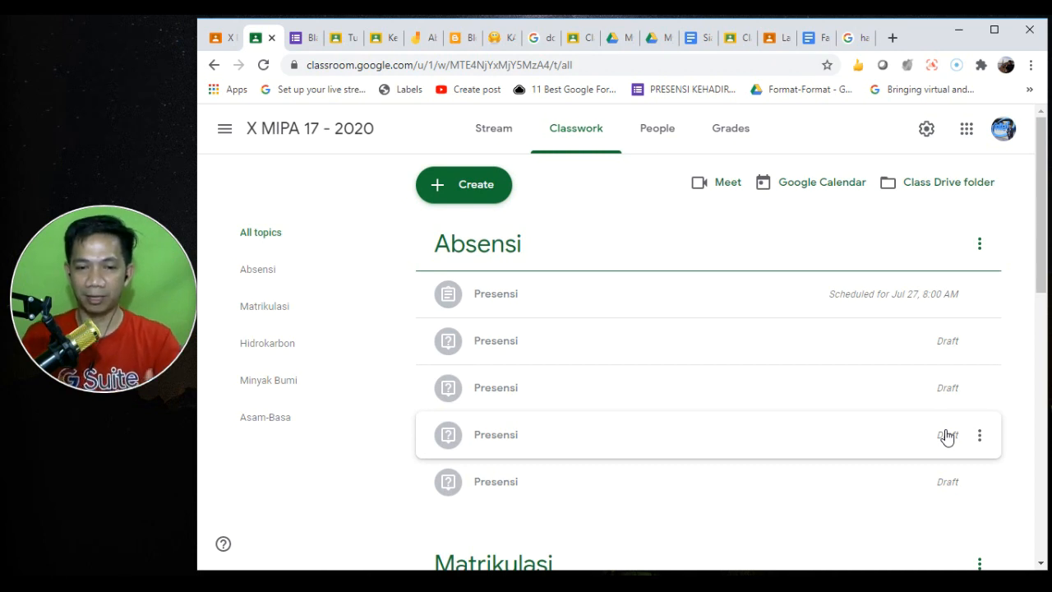
{"action": "scroll", "coordinate": [1040, 361], "scroll_direction": "down", "scroll_amount": 7}
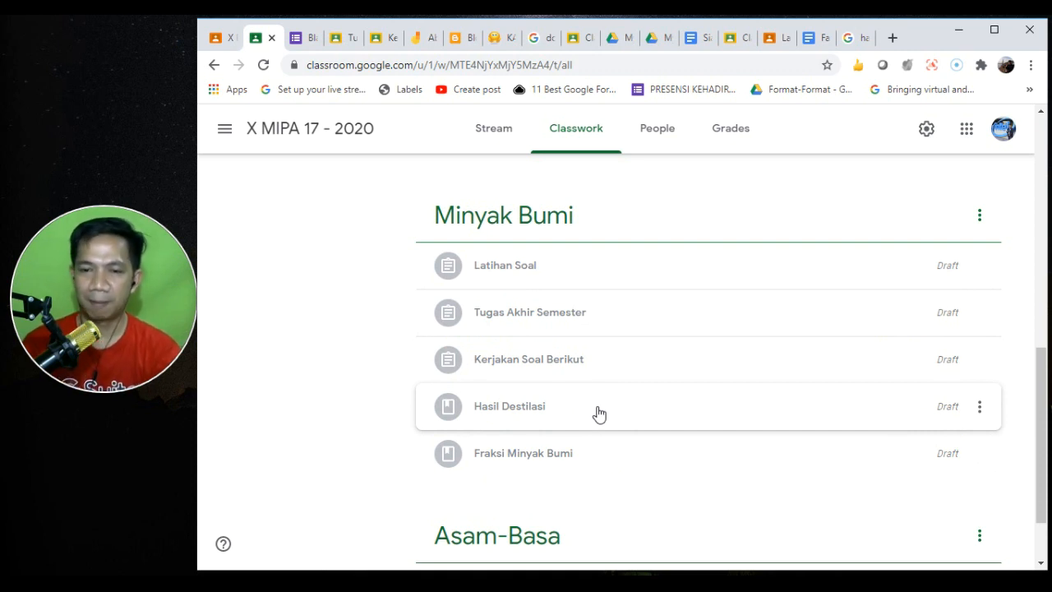
- Check X MIPA 17 - 2020's People list, cancel inviting students, and view its Grades page
{"action": "left_click", "coordinate": [663, 138]}
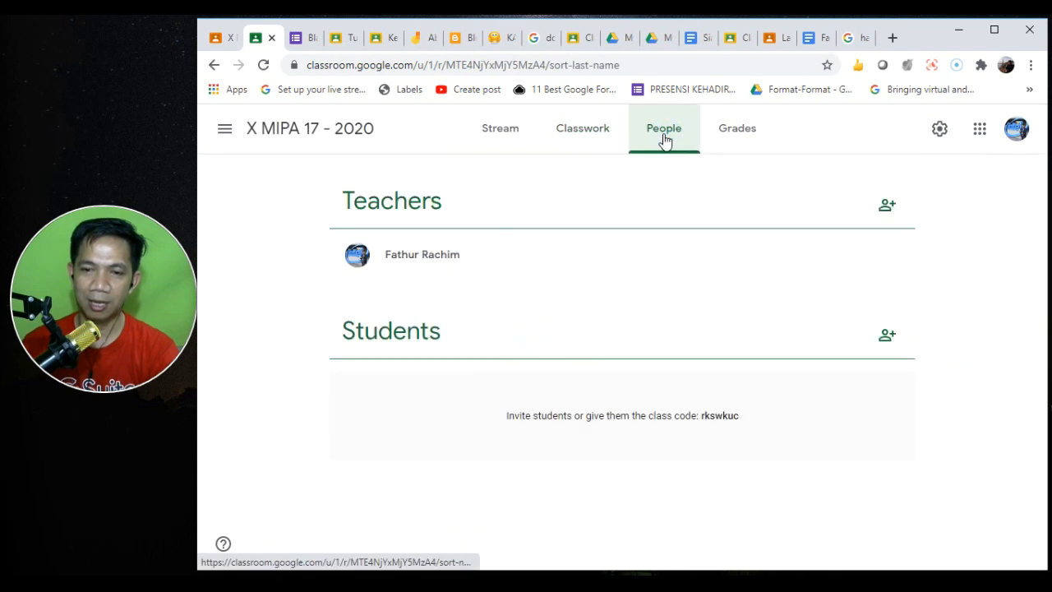
{"action": "left_click", "coordinate": [887, 337]}
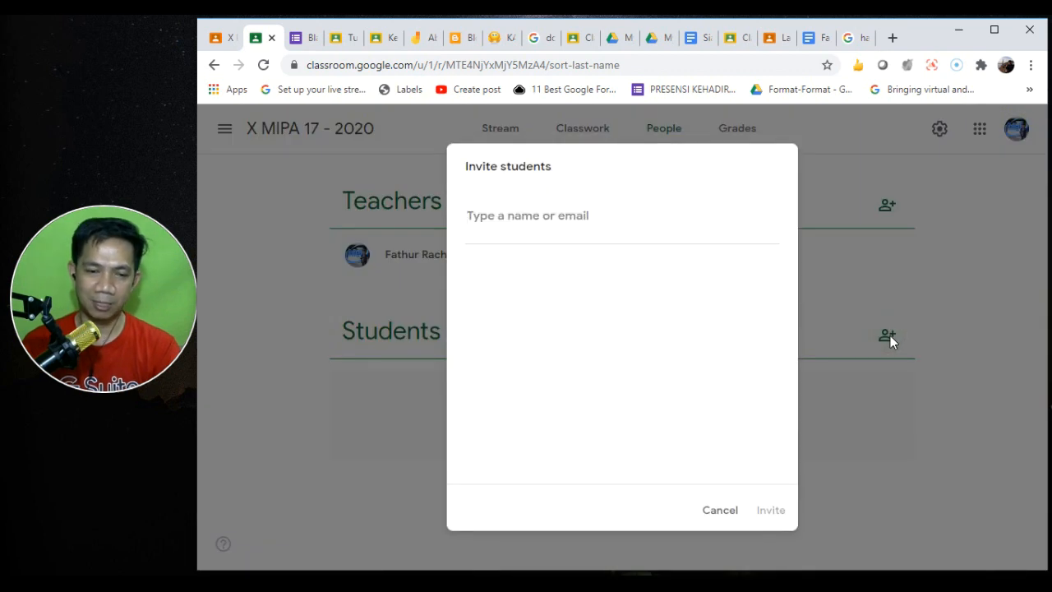
{"action": "left_click", "coordinate": [722, 509]}
{"action": "left_click", "coordinate": [742, 131]}
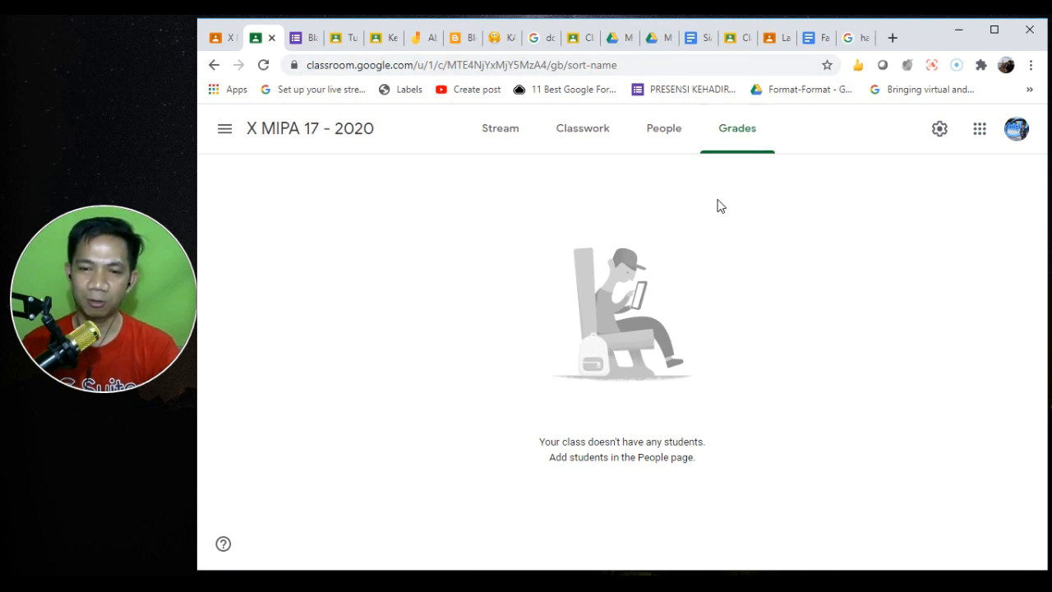
- Review X PEMASARAN-1 2020's grades, including the Presensi class average, then view its Classwork list
{"action": "left_click", "coordinate": [218, 39]}
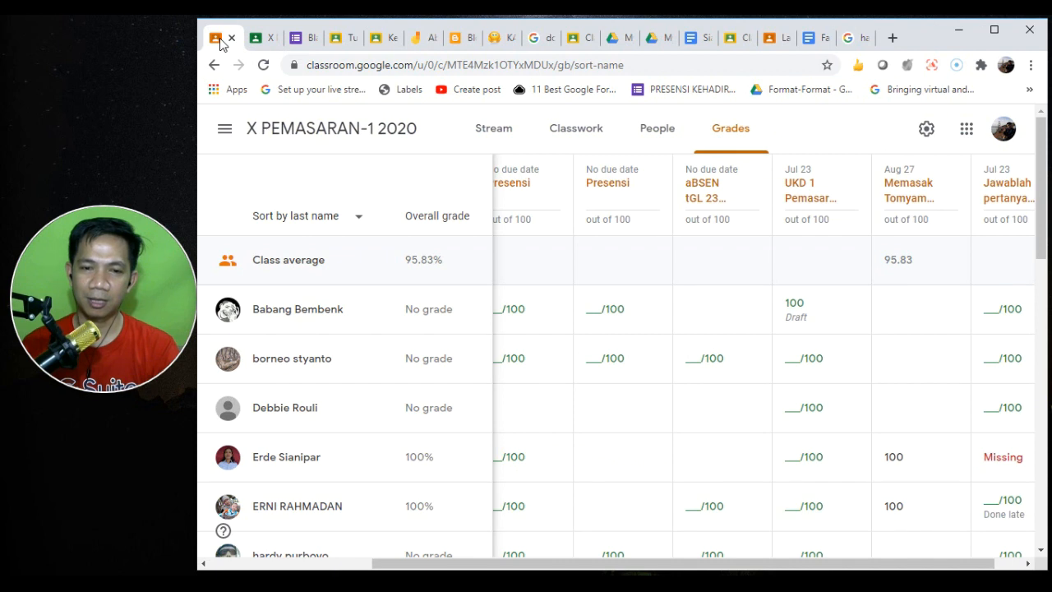
{"action": "left_click", "coordinate": [627, 259]}
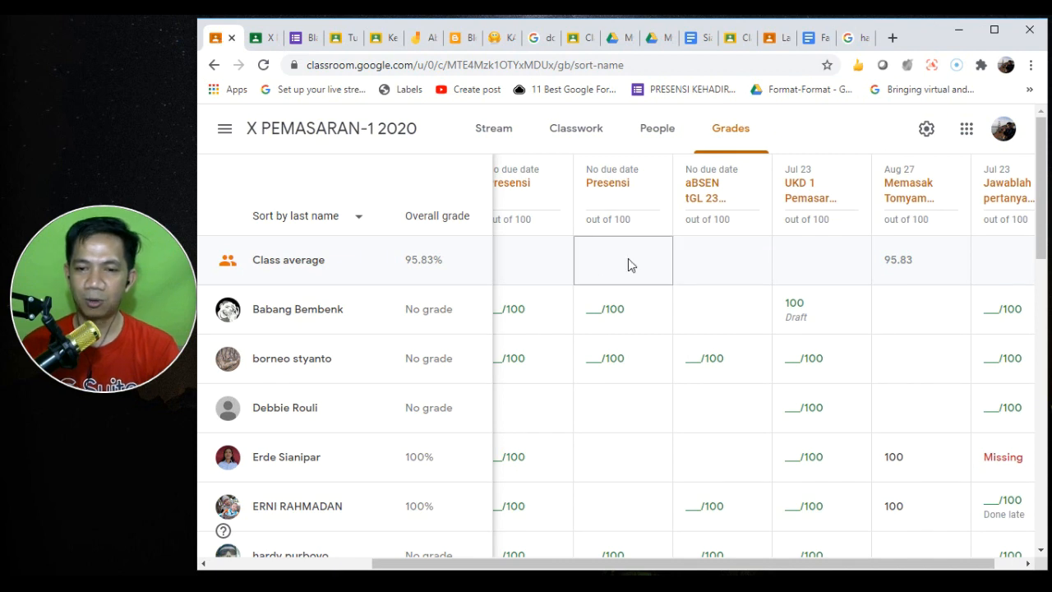
{"action": "left_click", "coordinate": [439, 123]}
{"action": "left_click", "coordinate": [656, 132]}
{"action": "left_click", "coordinate": [731, 131]}
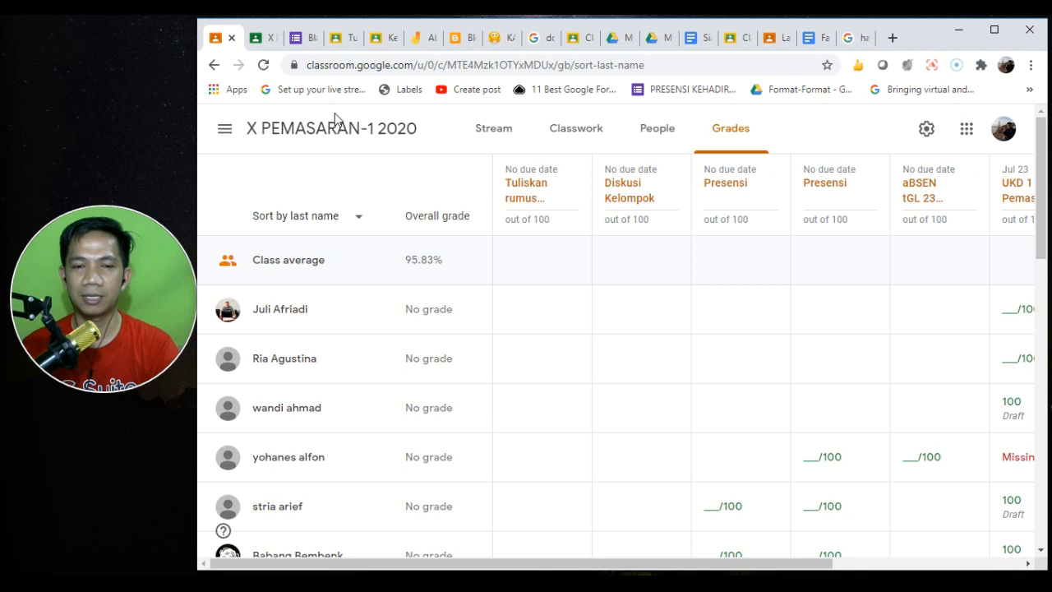
{"action": "left_click", "coordinate": [567, 133]}
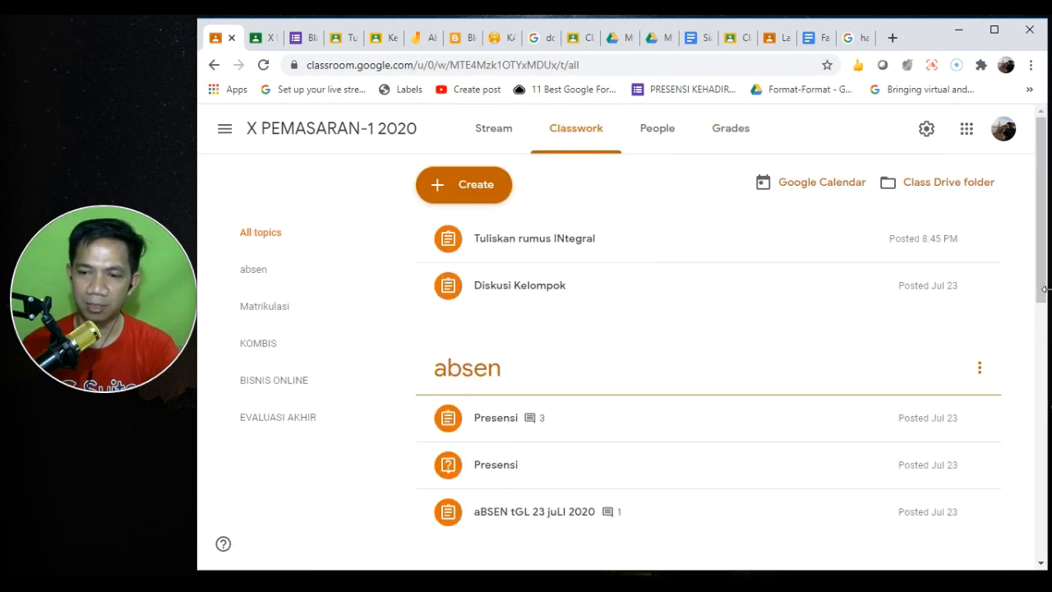
- From UKD 1 Pemasaran's turned-in work, copy all class grades to a new Google Sheets spreadsheet
{"action": "left_click_drag", "start_coordinate": [1037, 271], "coordinate": [1037, 289]}
{"action": "scroll", "coordinate": [1019, 416], "scroll_direction": "down", "scroll_amount": 7}
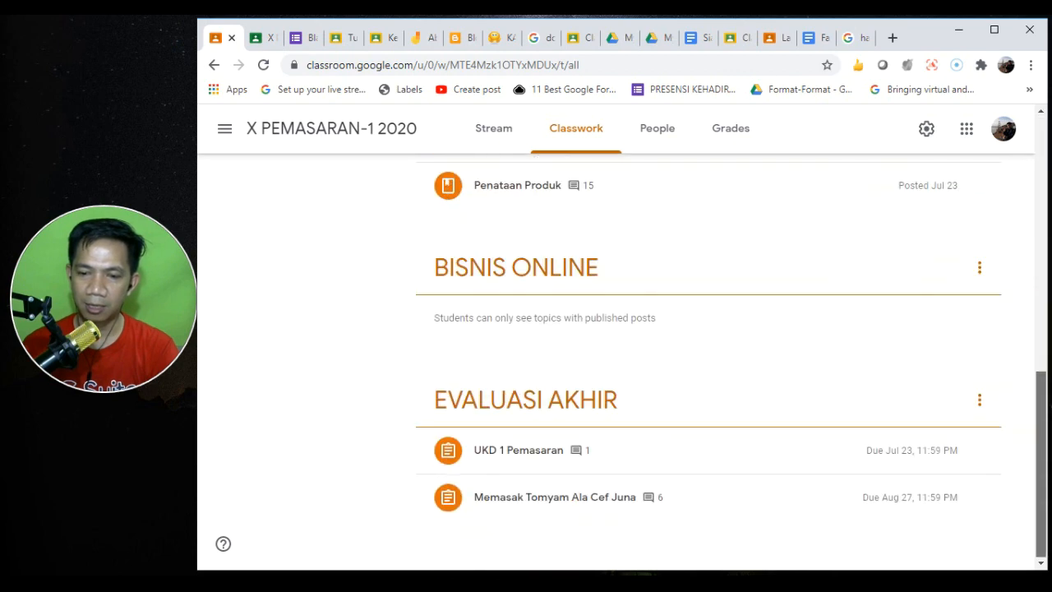
{"action": "left_click", "coordinate": [558, 468]}
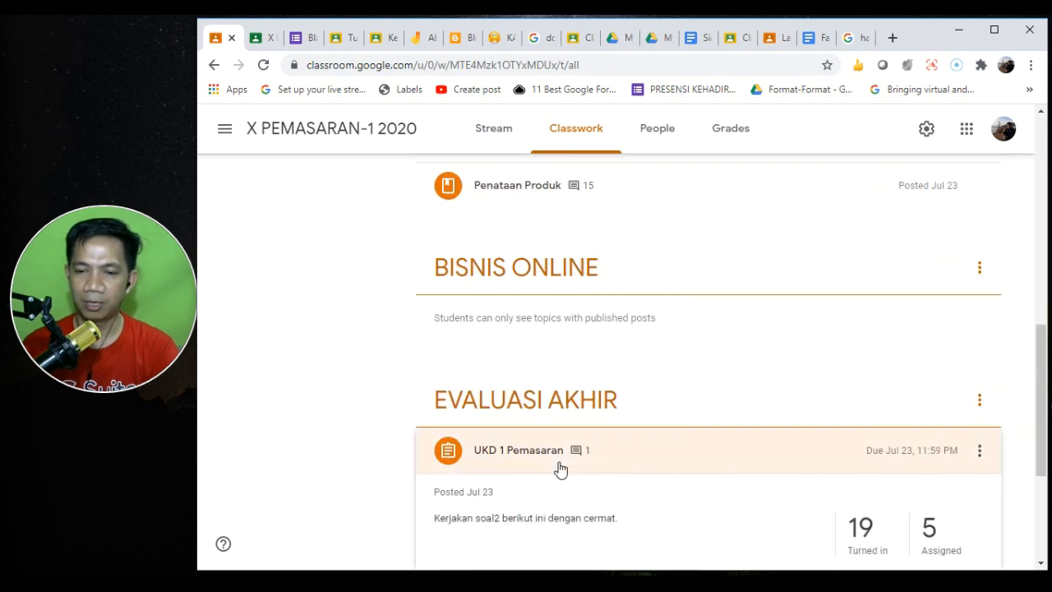
{"action": "left_click_drag", "start_coordinate": [1039, 414], "coordinate": [1036, 540]}
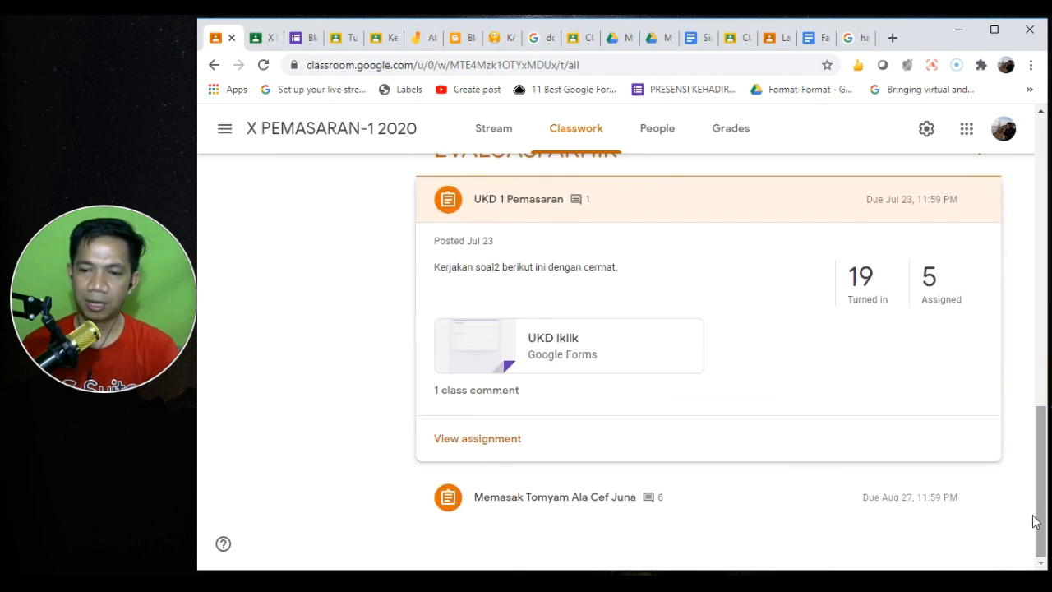
{"action": "left_click", "coordinate": [862, 288]}
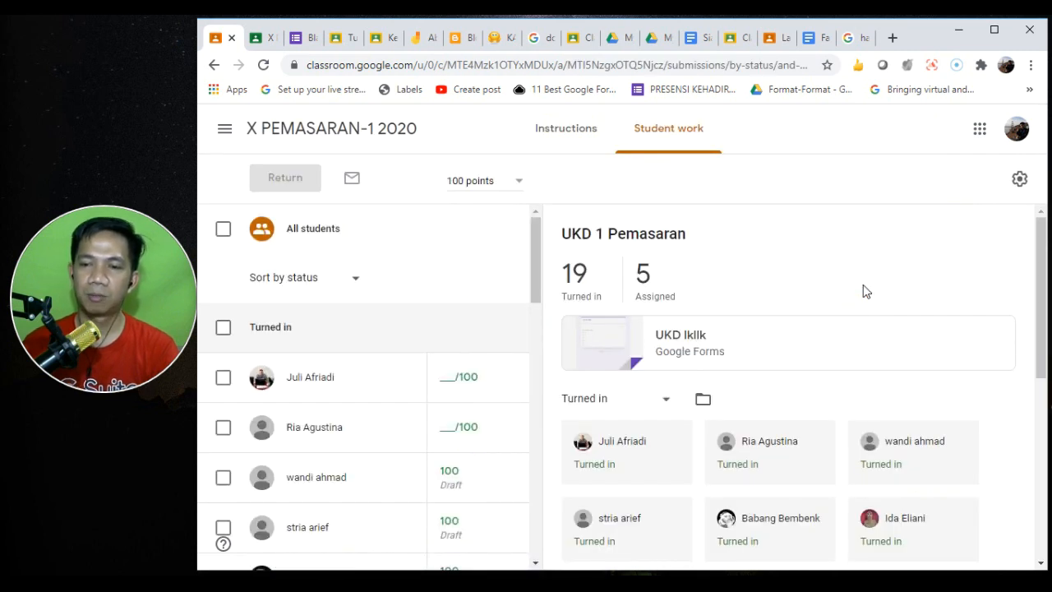
{"action": "left_click", "coordinate": [1019, 183]}
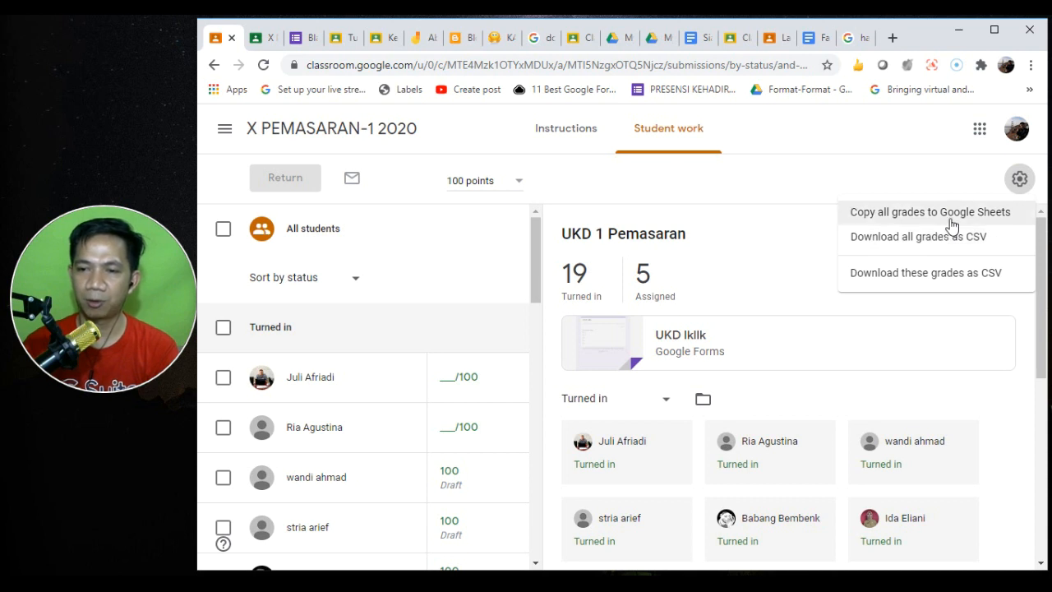
{"action": "left_click", "coordinate": [951, 220]}
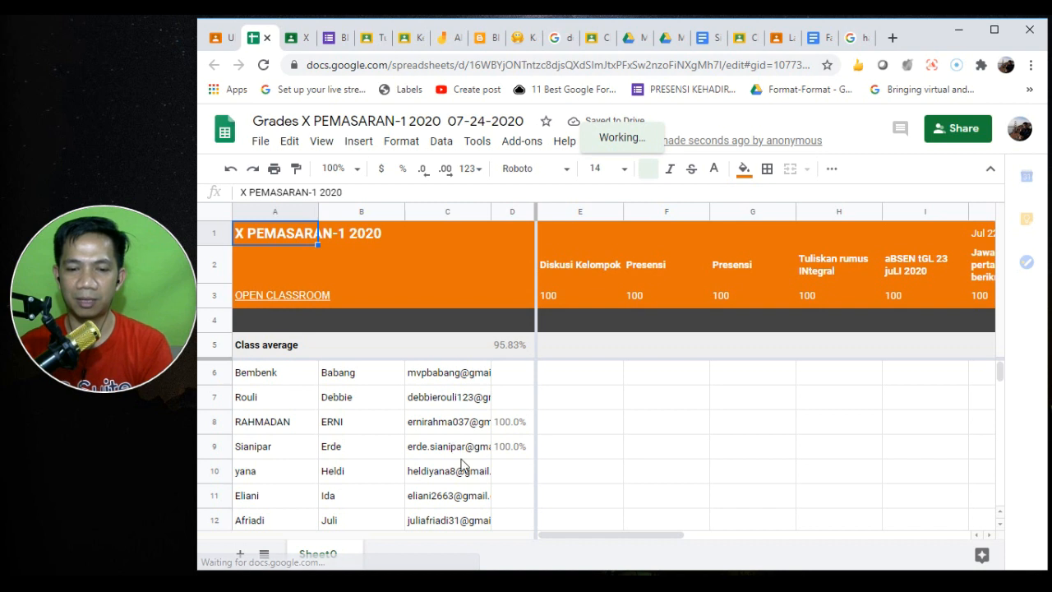
- Browse the exported grade columns, check the value in L8, then return to the Classroom tab
{"action": "left_click", "coordinate": [769, 379]}
{"action": "key", "text": "Right"}
{"action": "key", "text": "Right"}
{"action": "key", "text": "Right"}
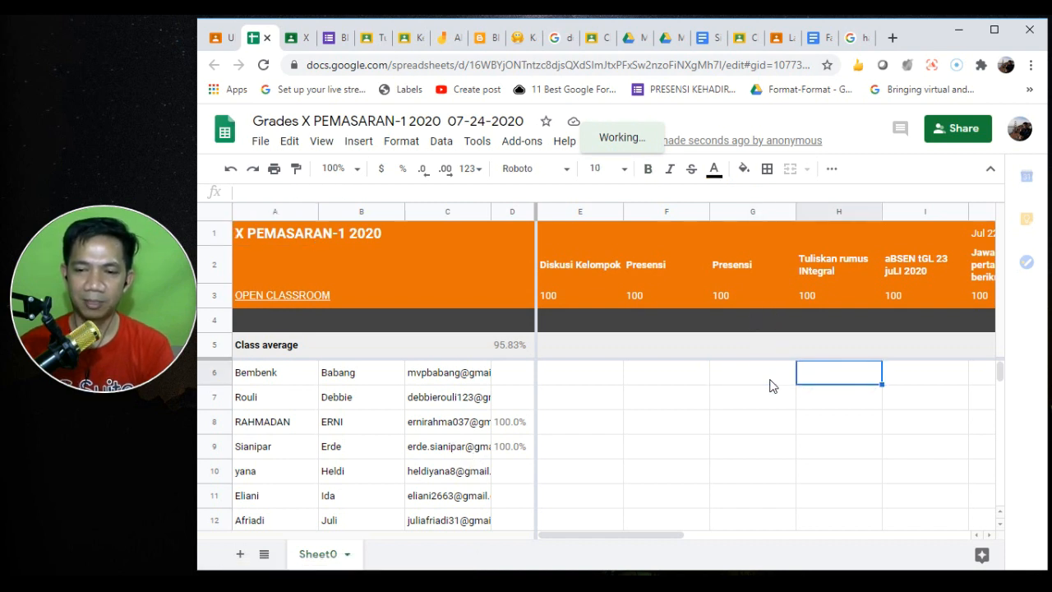
{"action": "key", "text": "Right"}
{"action": "key", "text": "Right"}
{"action": "key", "text": "Right"}
{"action": "key", "text": "Right"}
{"action": "key", "text": "Right"}
{"action": "key", "text": "Right"}
{"action": "key", "text": "Right"}
{"action": "key", "text": "Right"}
{"action": "key", "text": "Left"}
{"action": "left_click", "coordinate": [698, 415]}
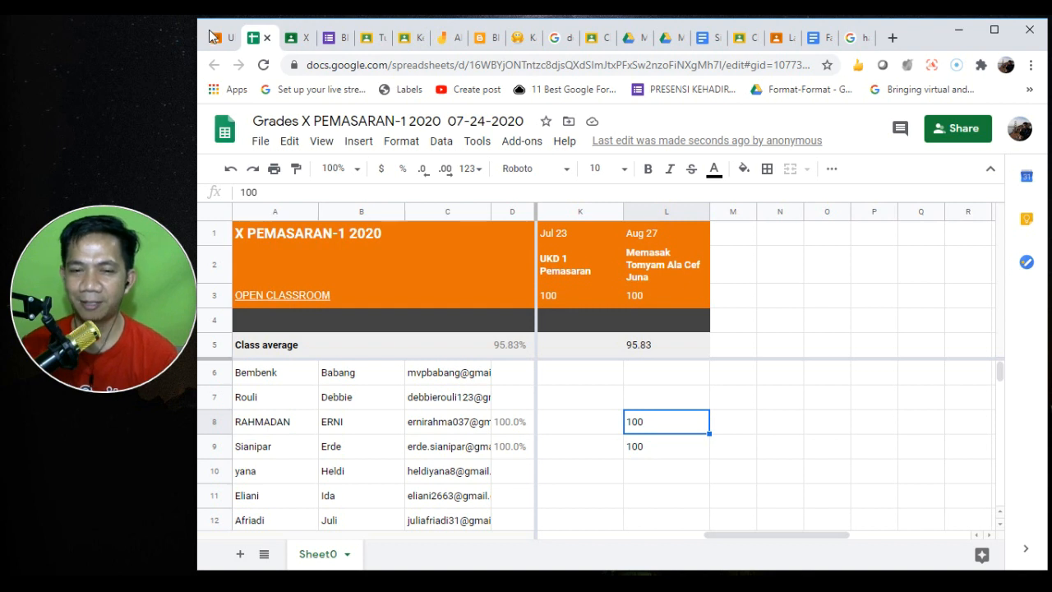
{"action": "left_click", "coordinate": [220, 39]}
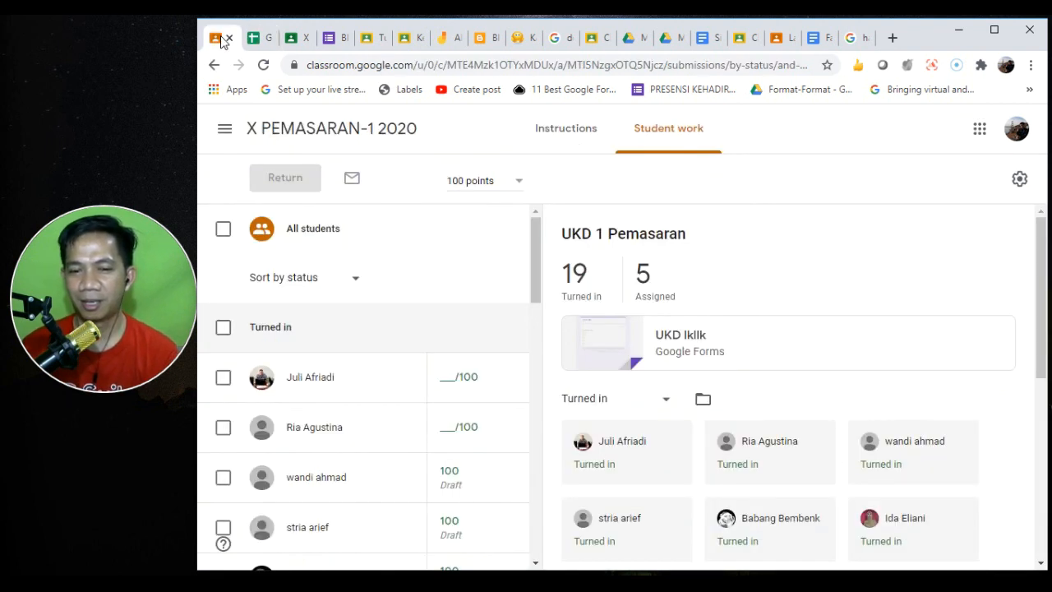